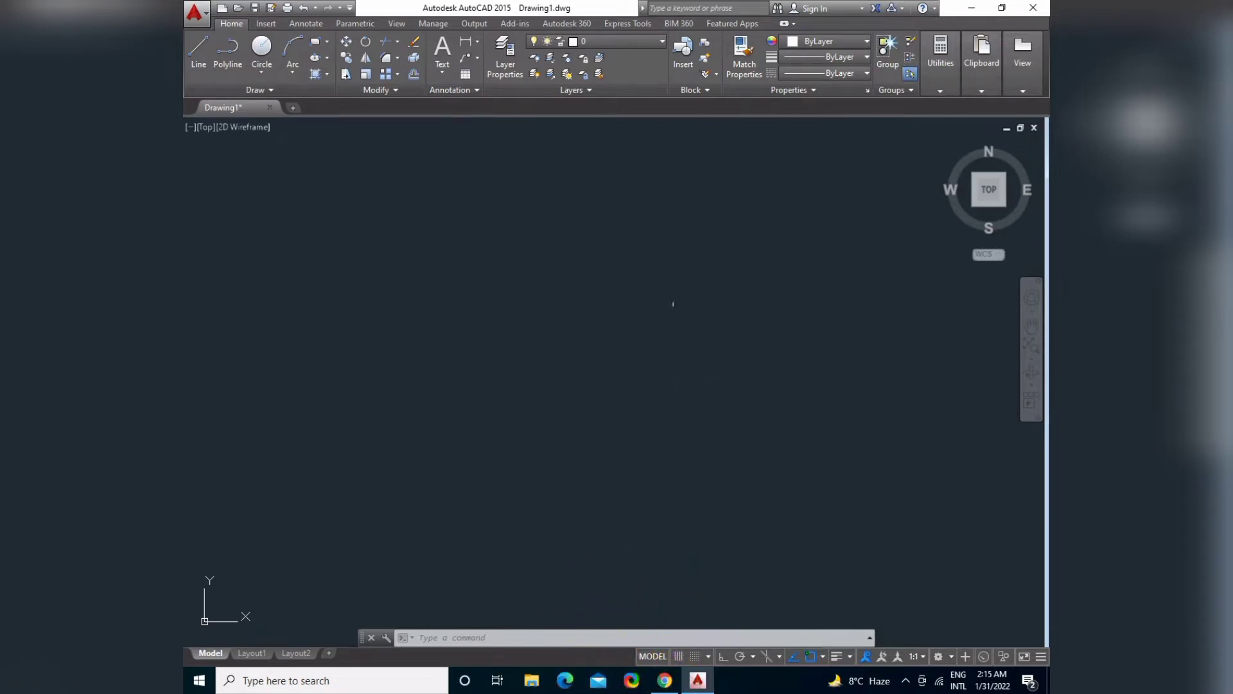
Turn on the classic menu bar from the Quick Access Toolbar dropdown.
click(351, 8)
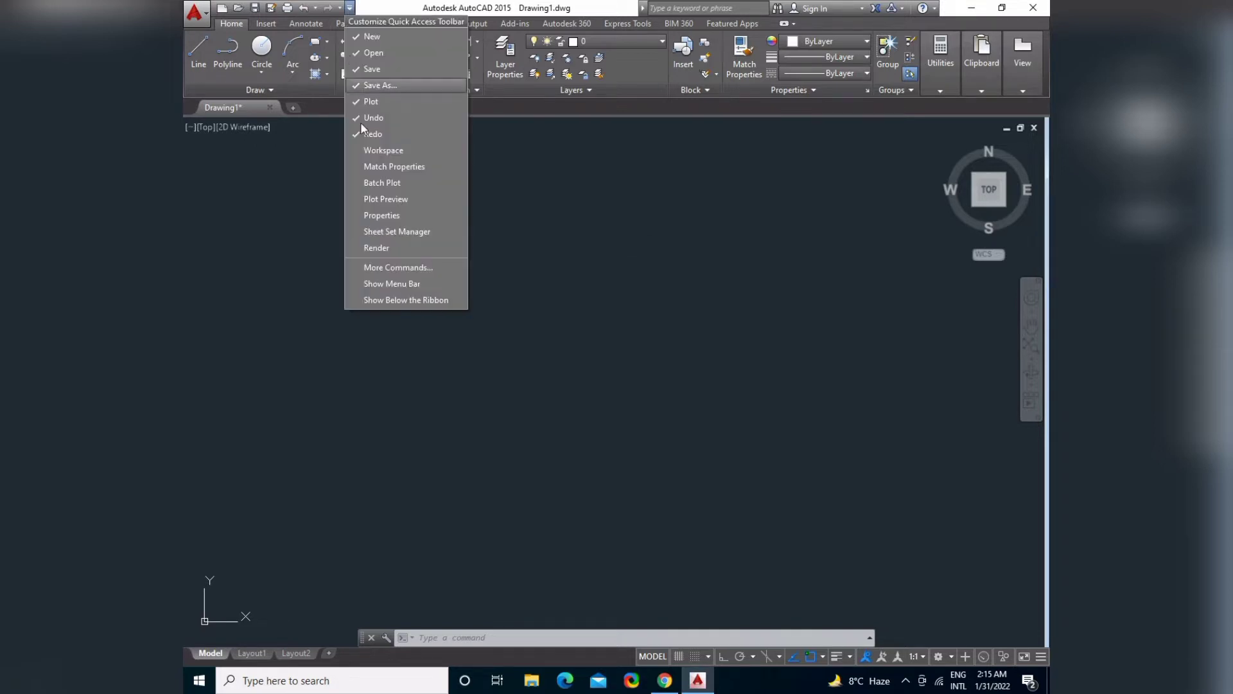
click(401, 284)
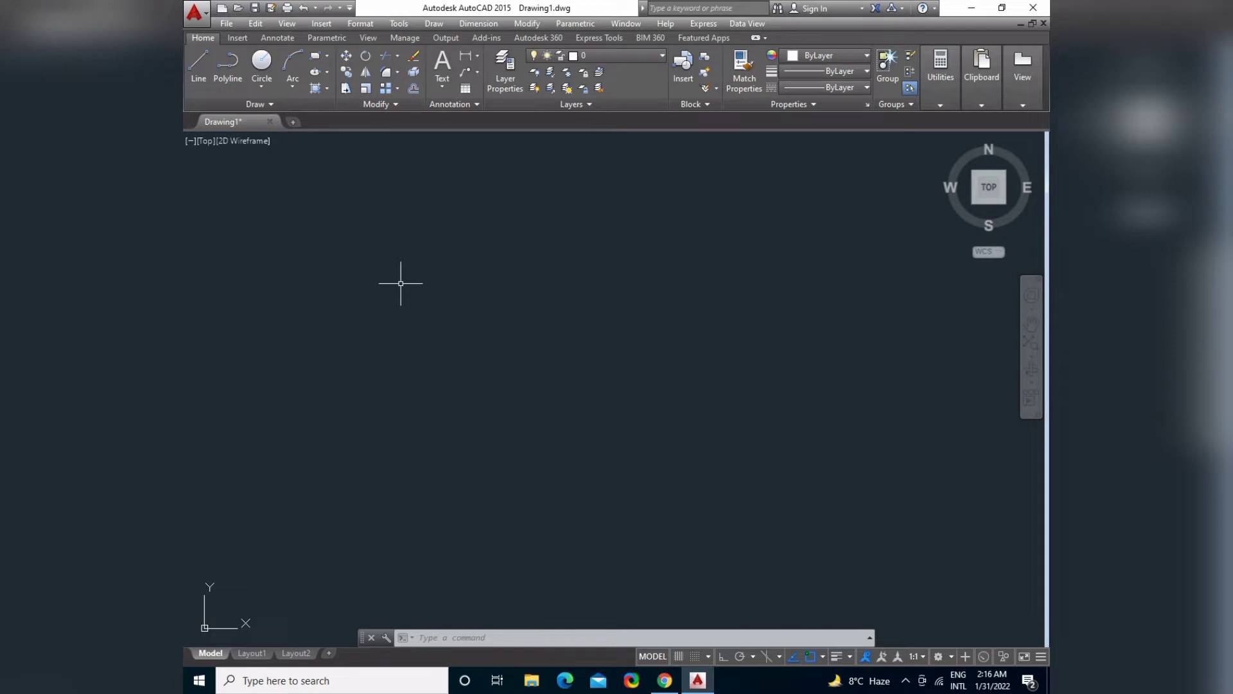
Hide the ribbon and display the Layers, Draw and Standard toolbars.
click(399, 23)
mouse_move(462, 55)
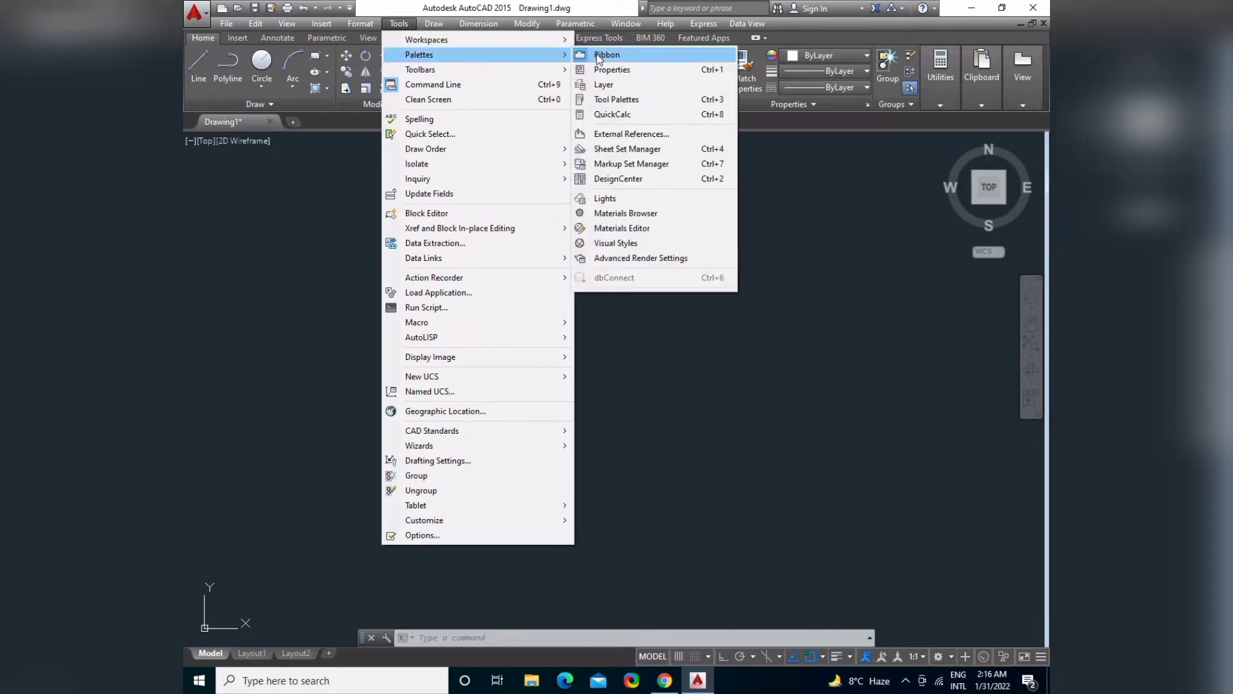
click(607, 57)
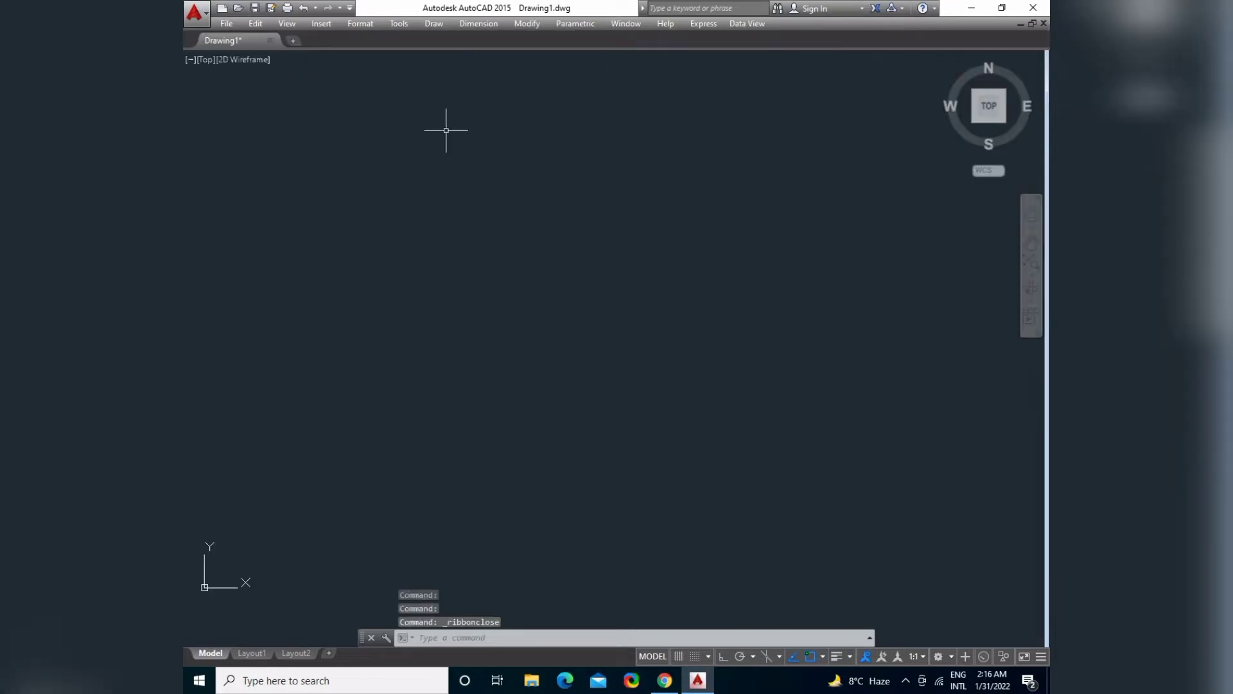
click(393, 26)
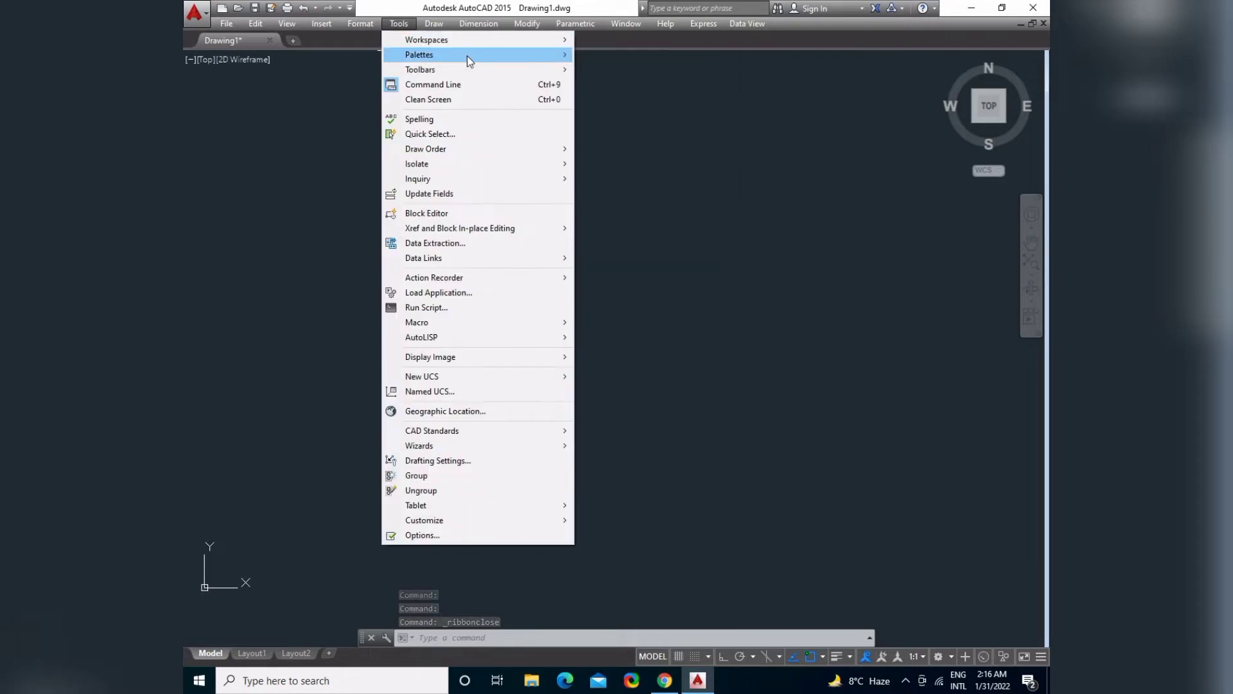
mouse_move(420, 69)
mouse_move(611, 70)
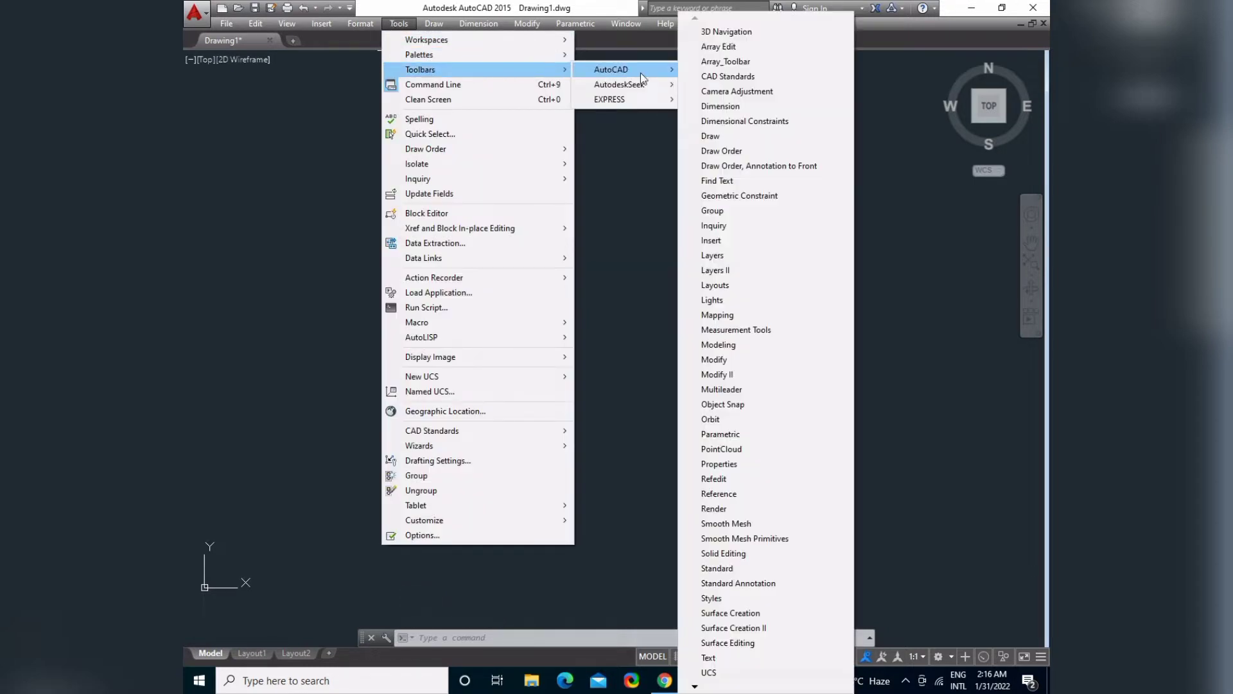
click(785, 256)
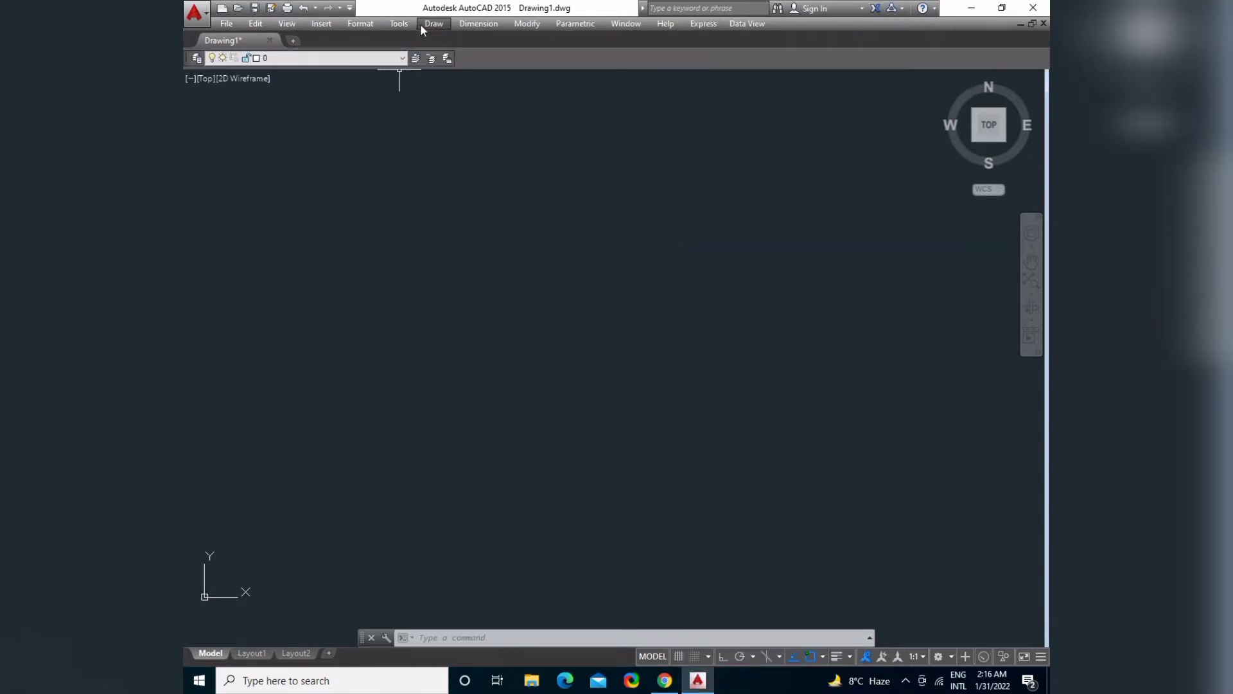
click(411, 26)
mouse_move(420, 69)
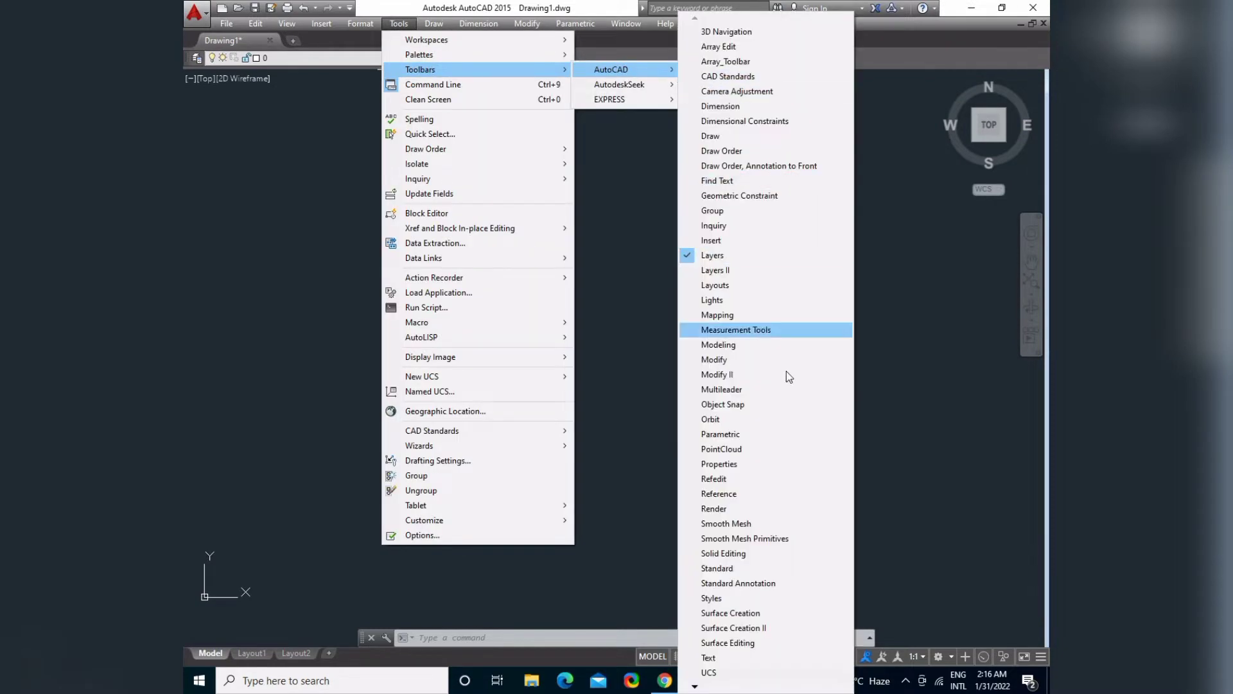
mouse_move(611, 69)
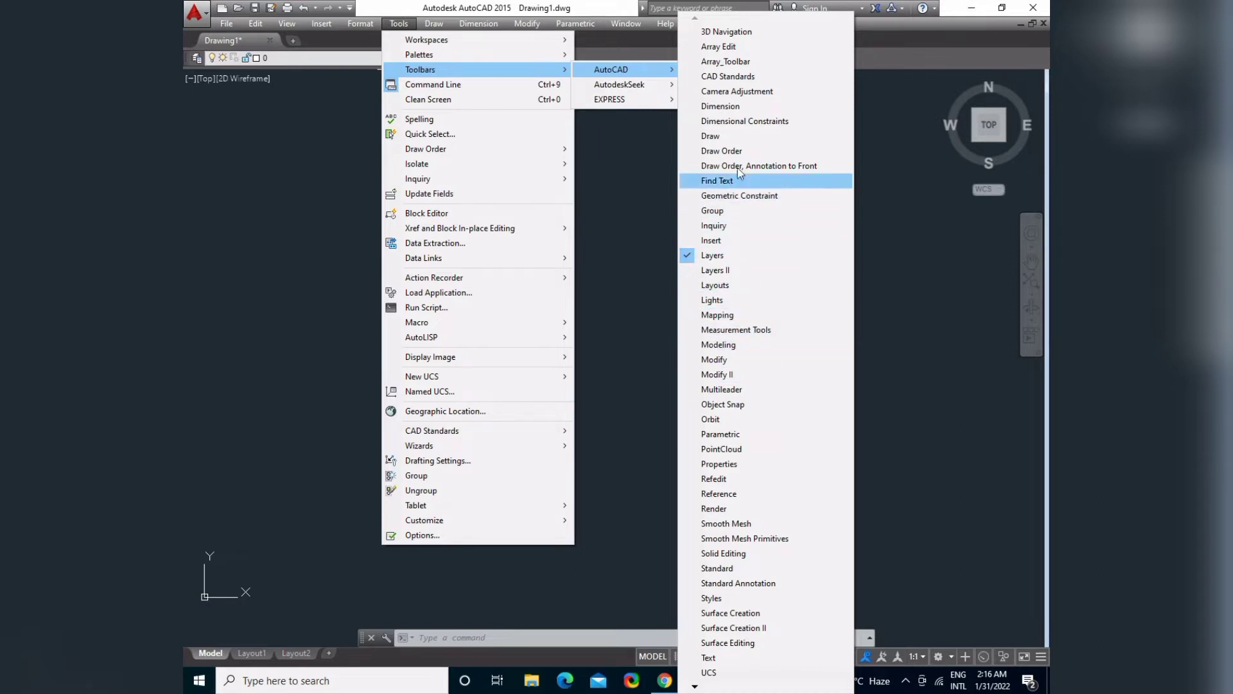
click(740, 136)
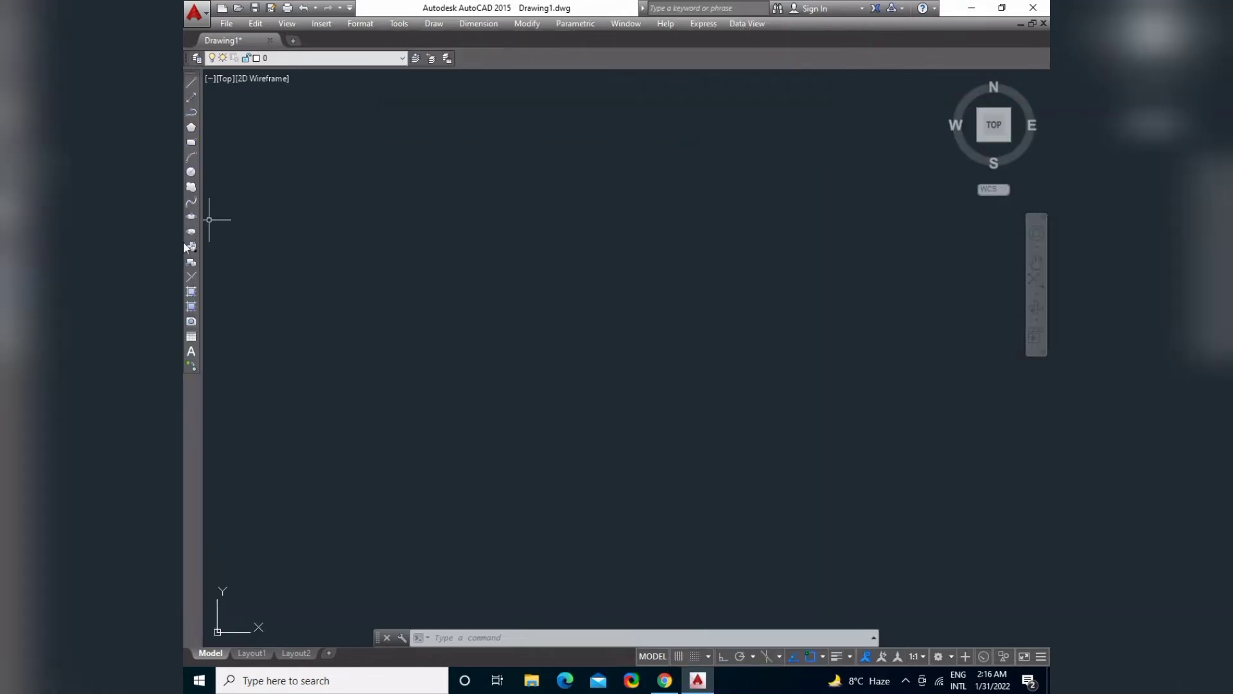
click(409, 24)
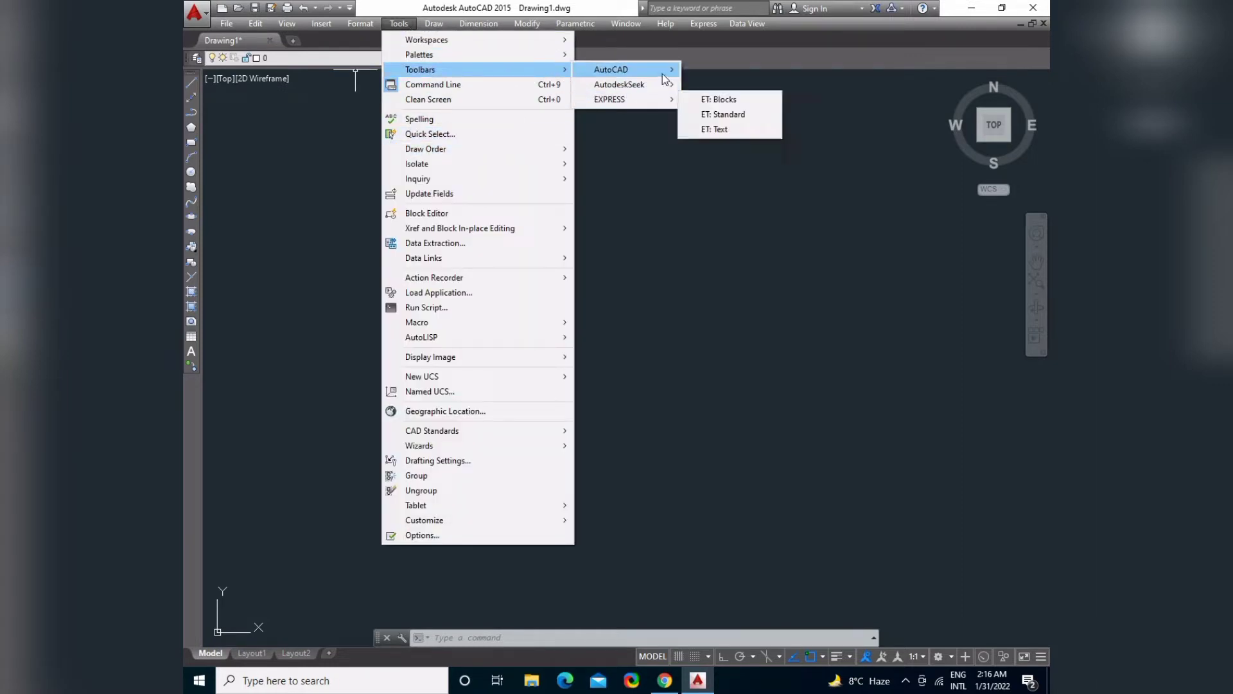
mouse_move(611, 70)
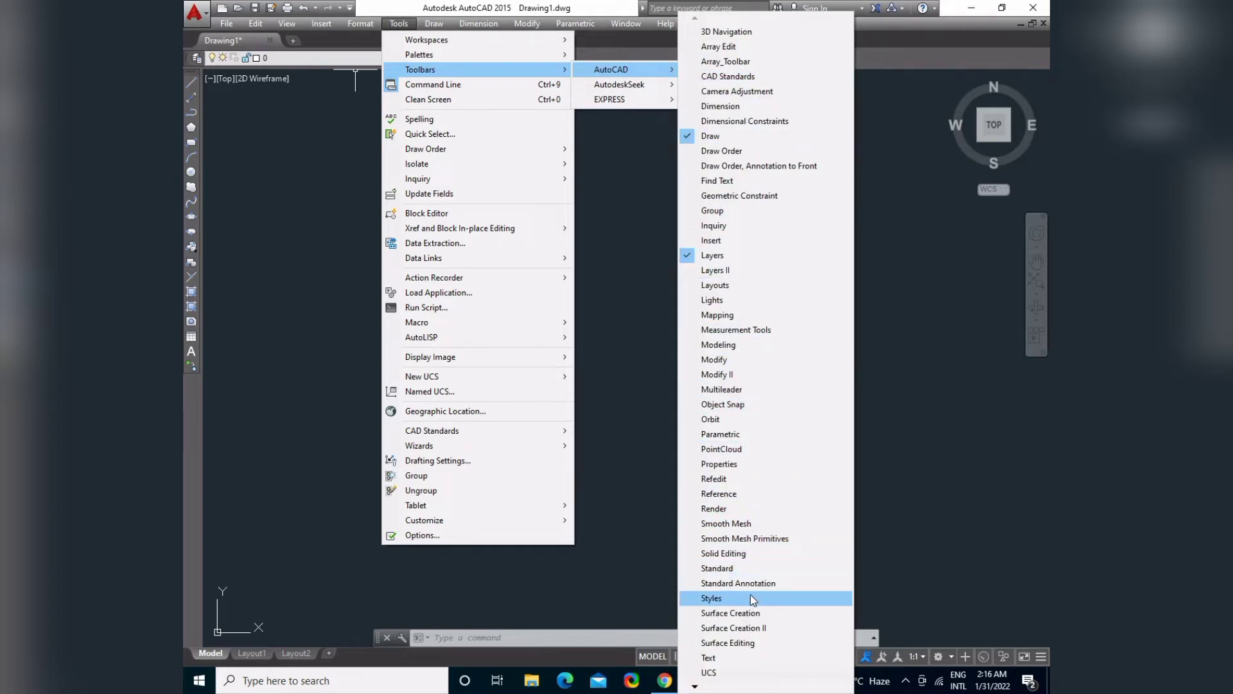
click(745, 569)
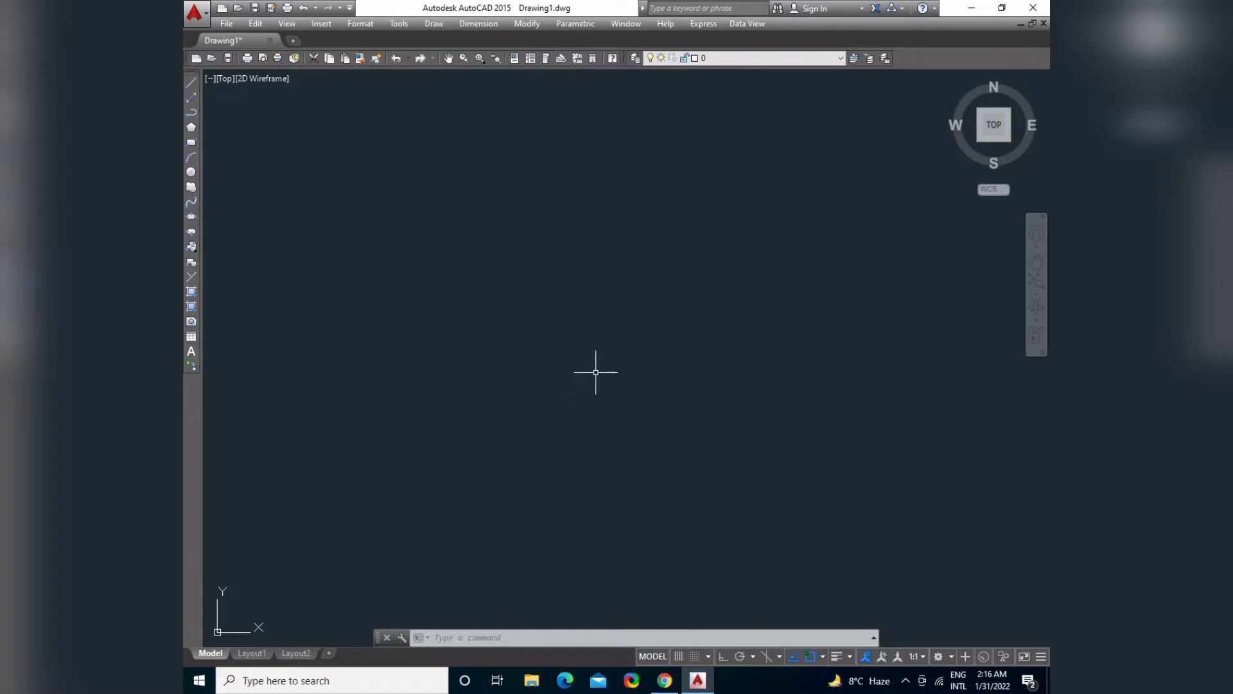
Switch the Draw, Layers and Standard toolbars back off.
click(406, 27)
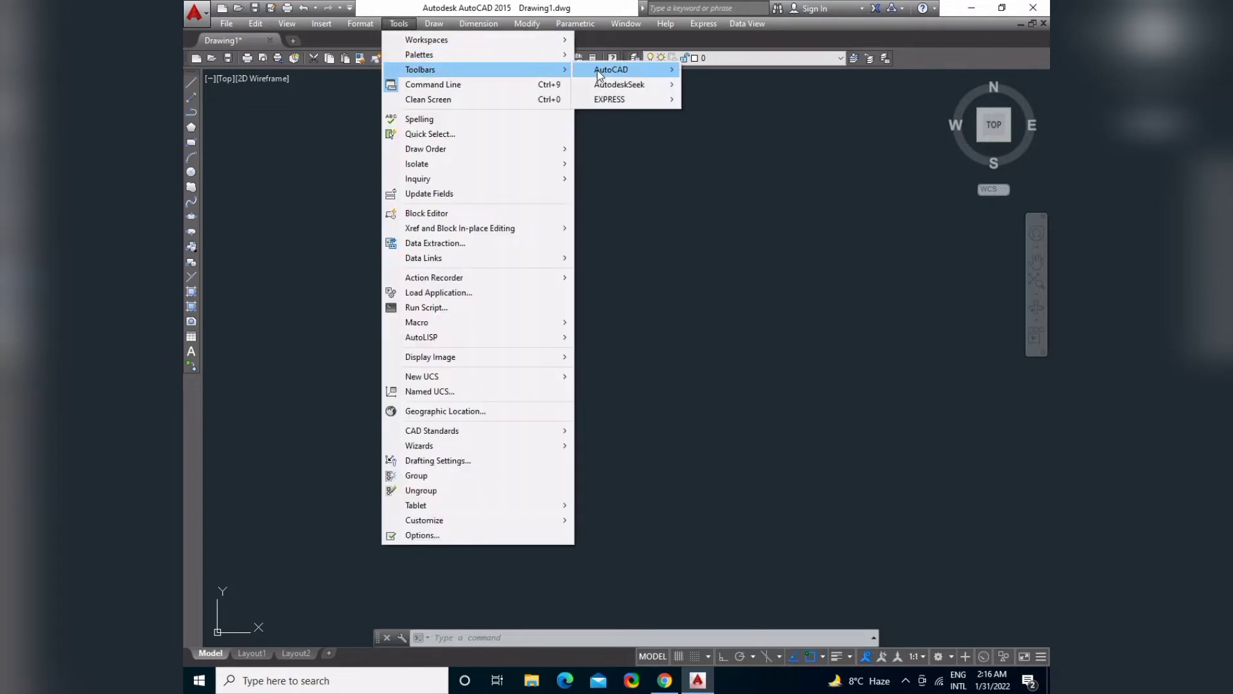
mouse_move(611, 69)
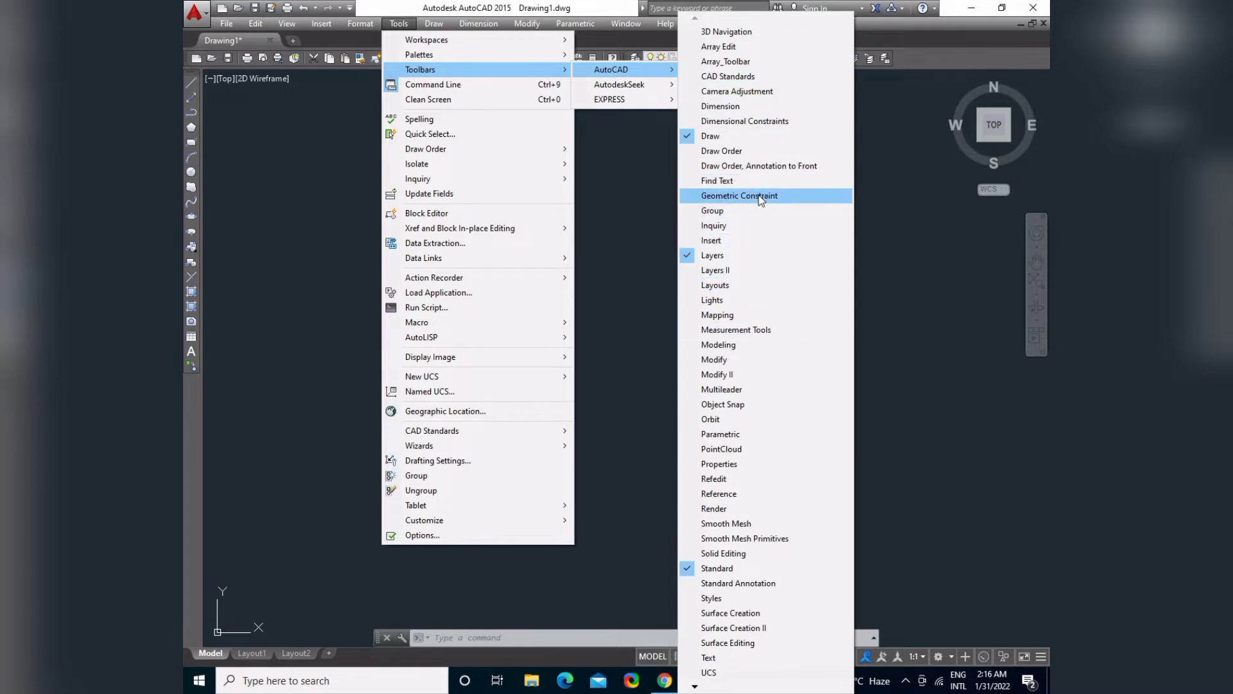
click(716, 138)
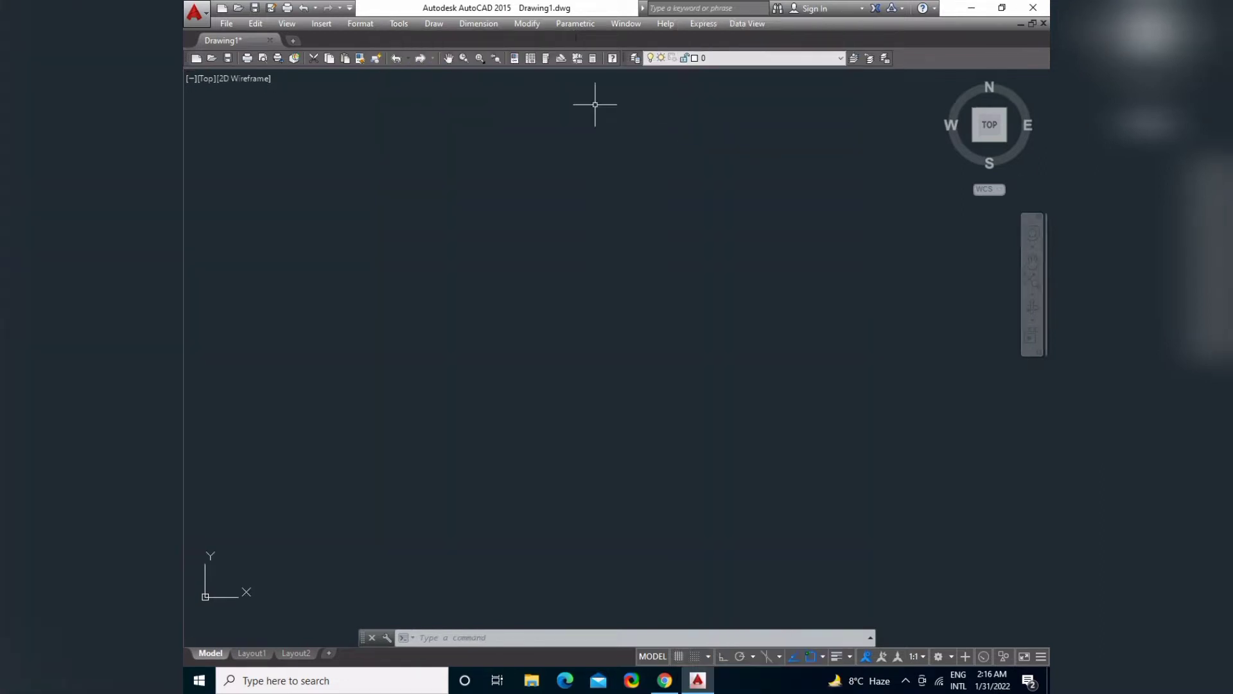
click(405, 28)
mouse_move(420, 69)
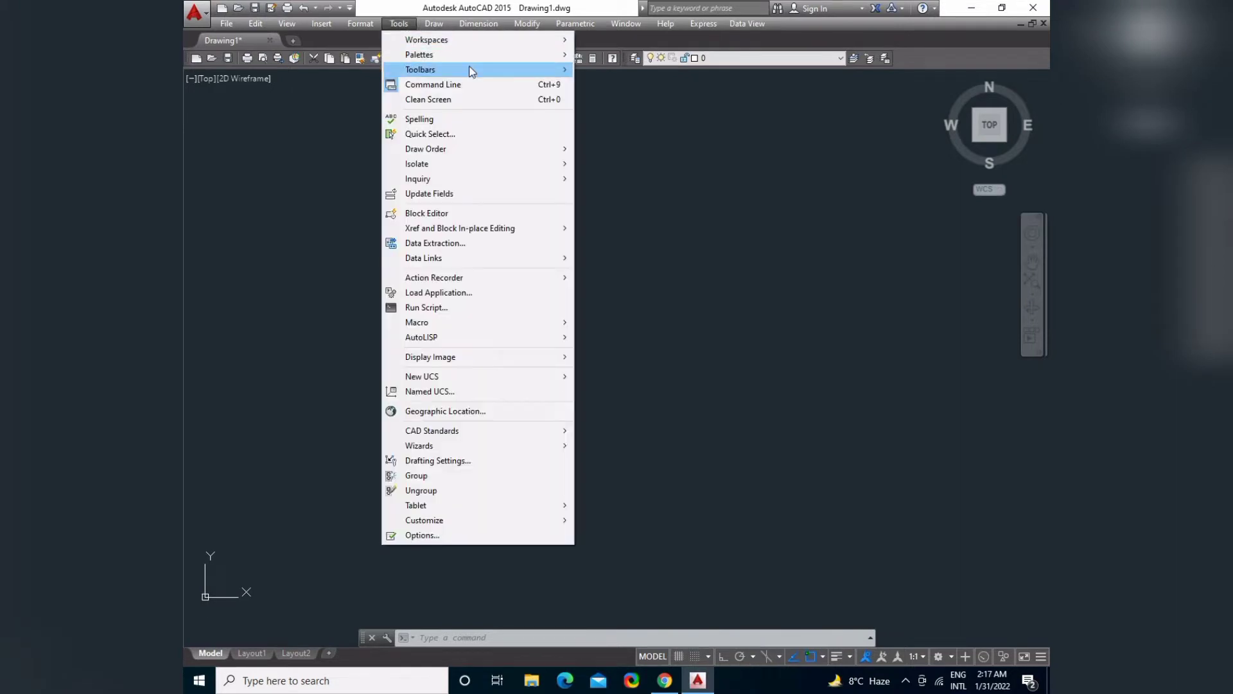
mouse_move(622, 70)
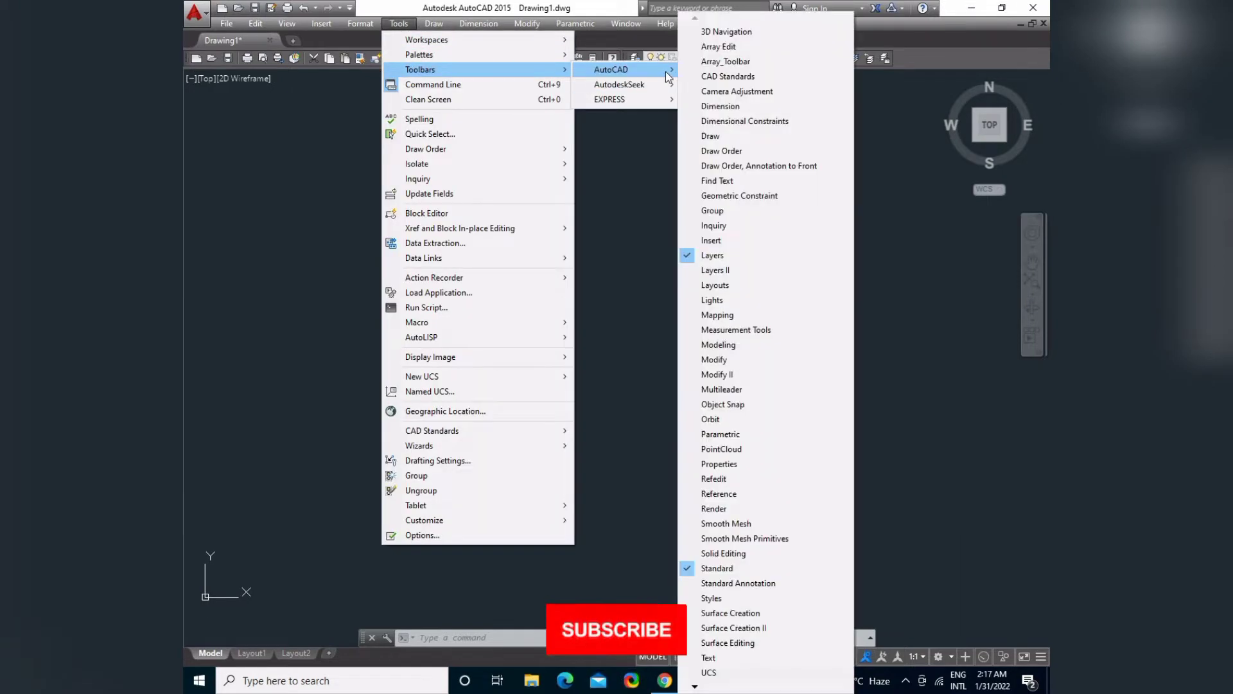
click(750, 260)
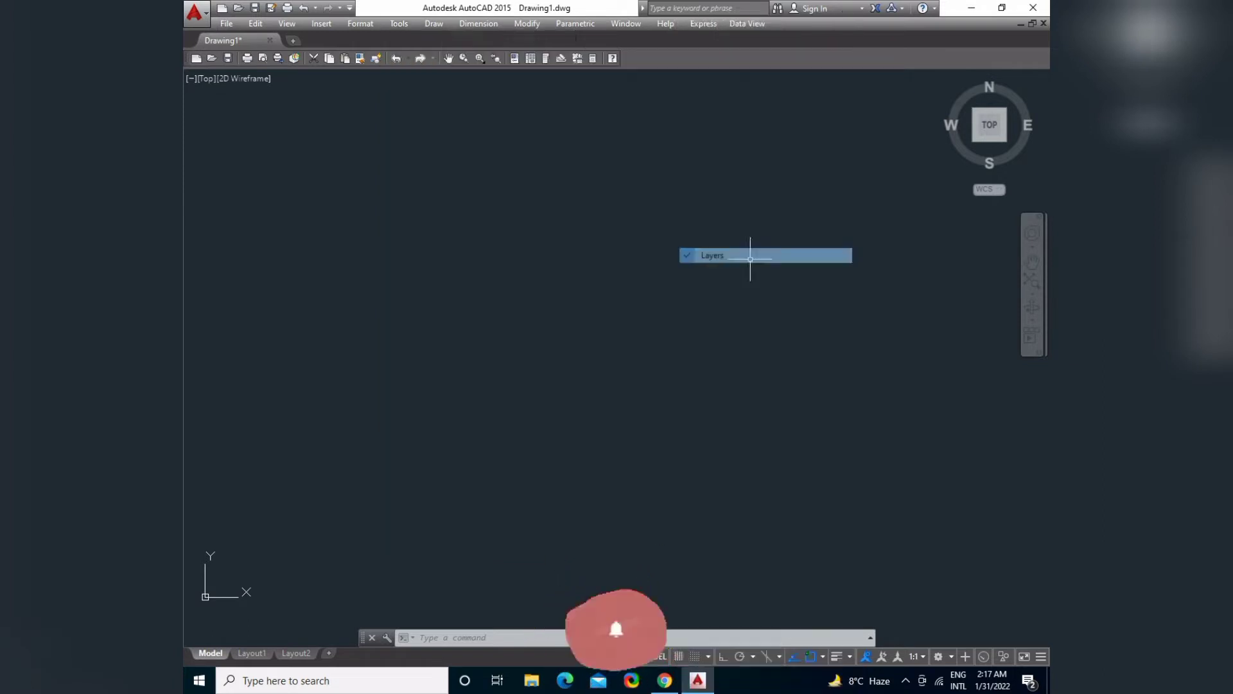
click(389, 24)
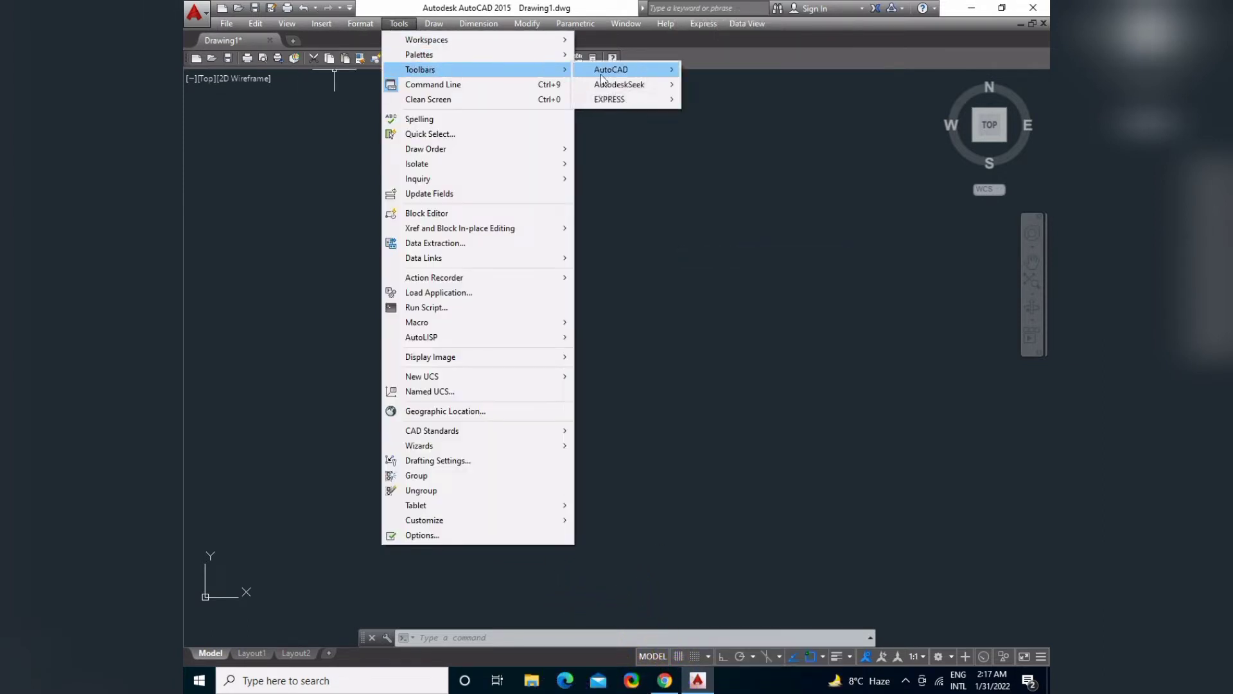
mouse_move(420, 69)
mouse_move(610, 69)
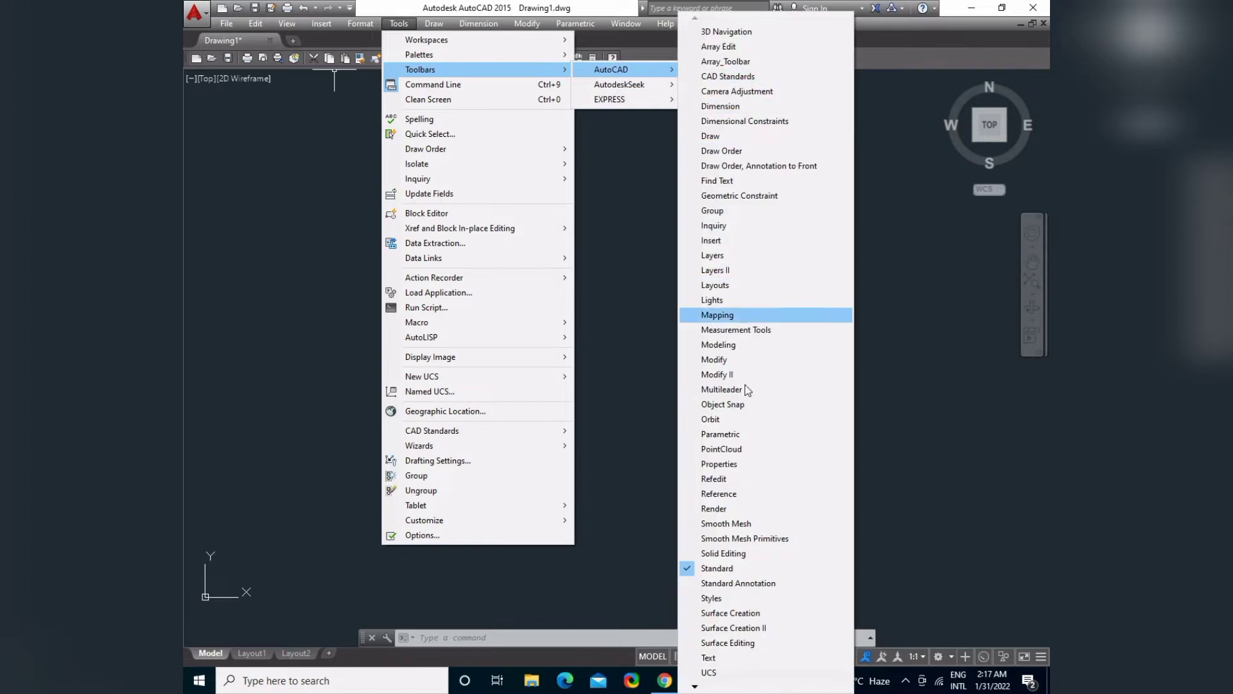
click(727, 568)
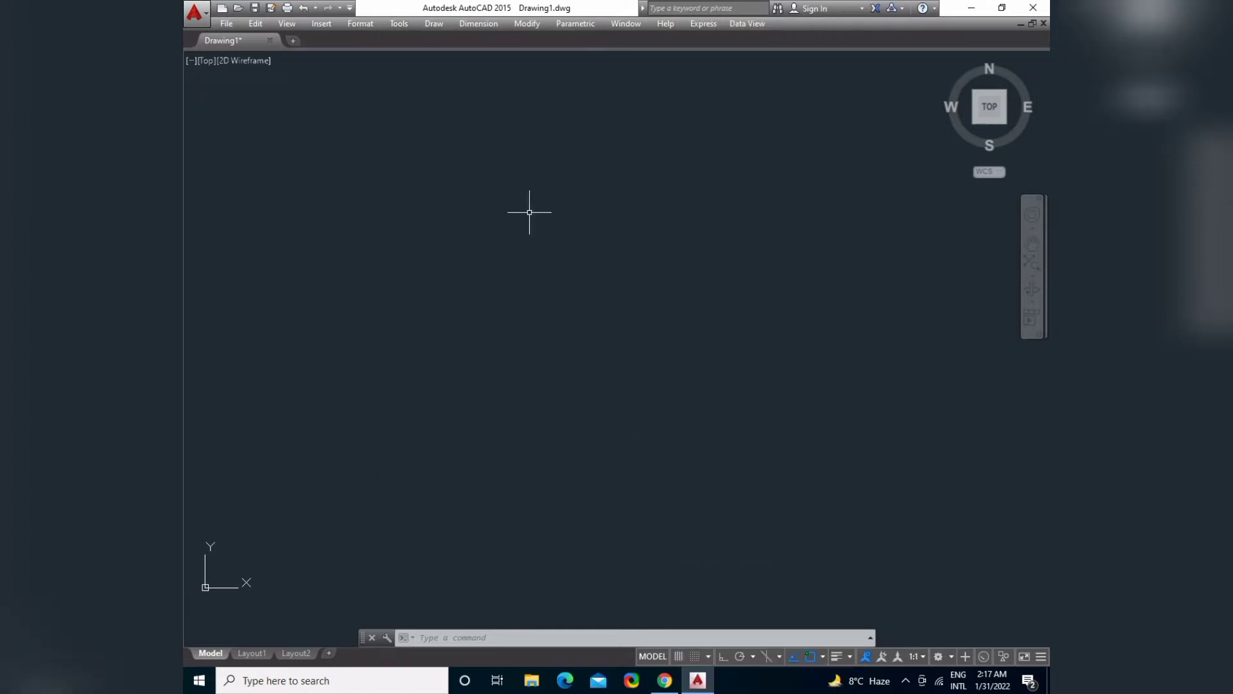
Restore the ribbon via Tools > Palettes, then dismiss the Format menu and stray selection.
click(386, 25)
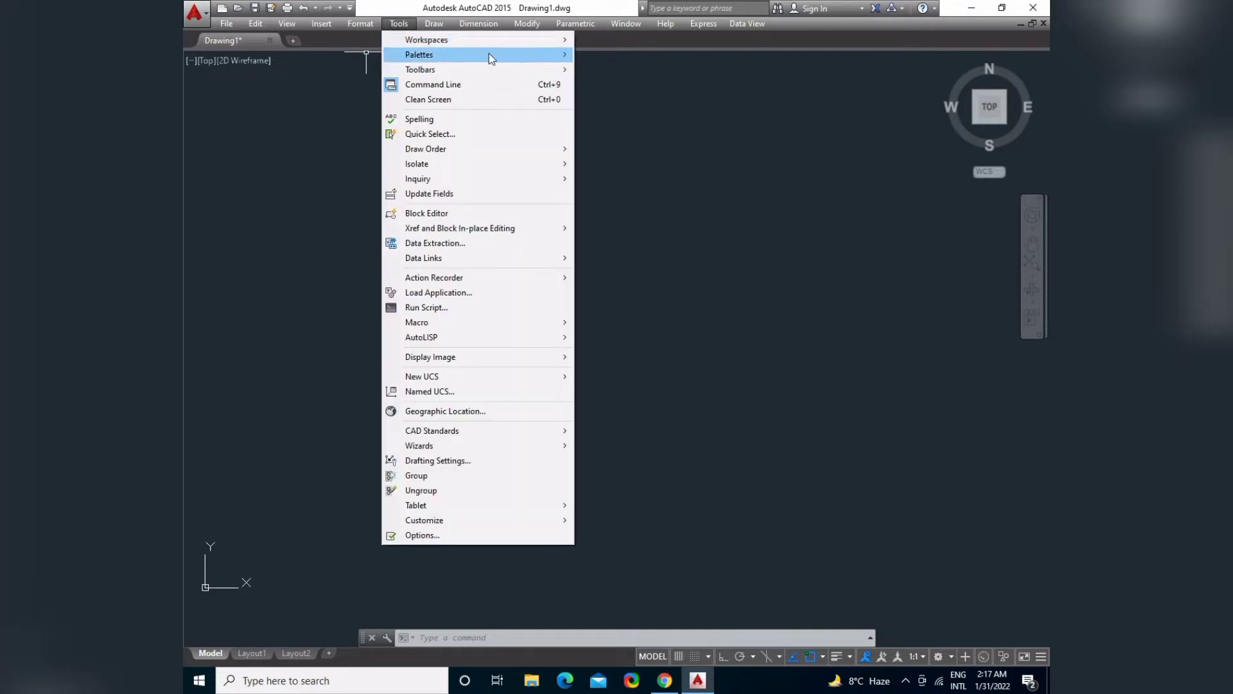
click(604, 55)
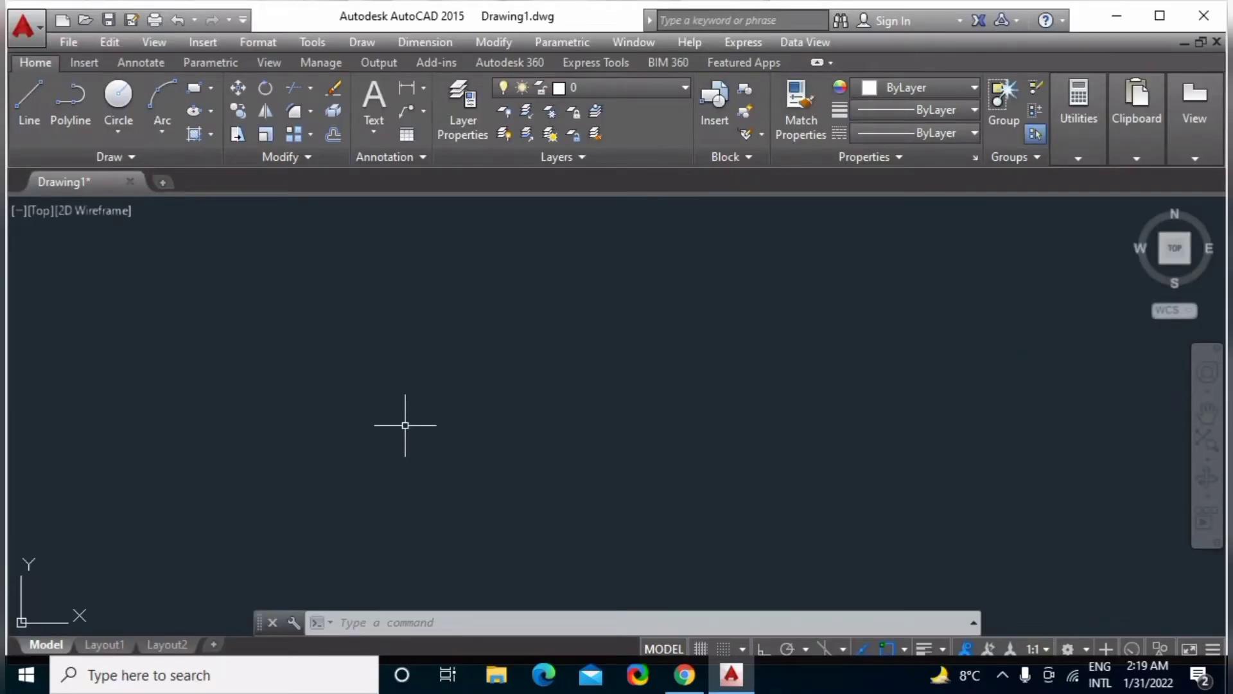
click(267, 45)
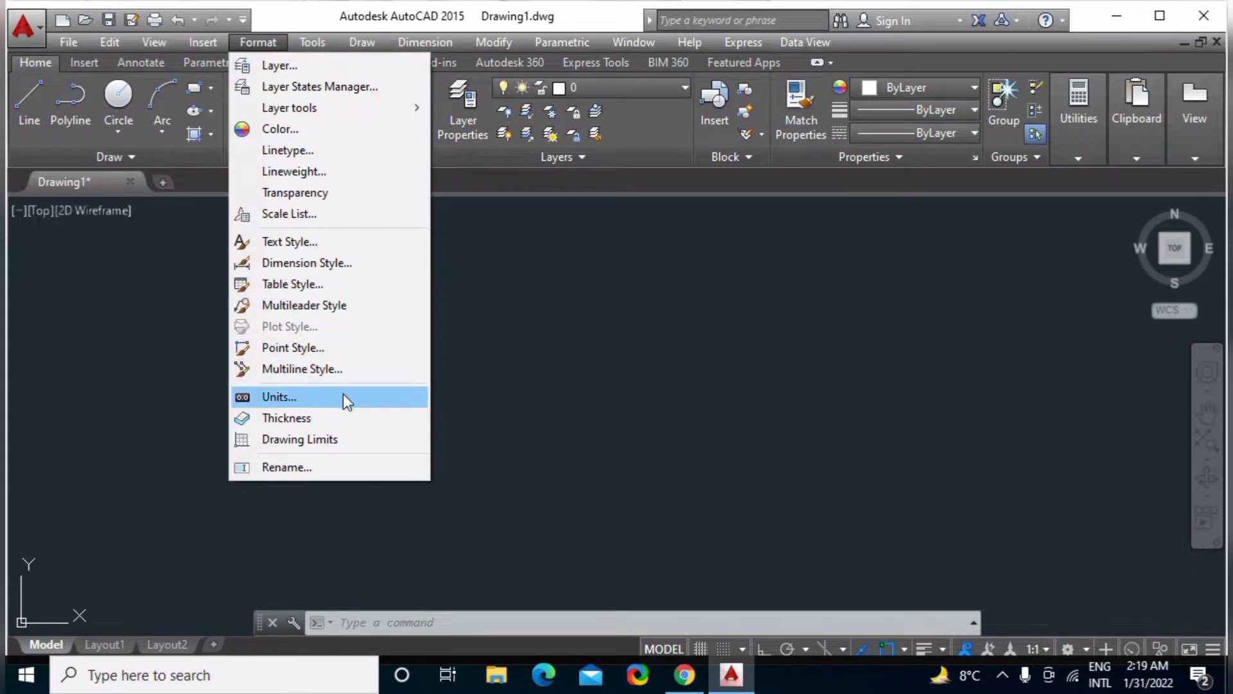
click(262, 201)
click(480, 467)
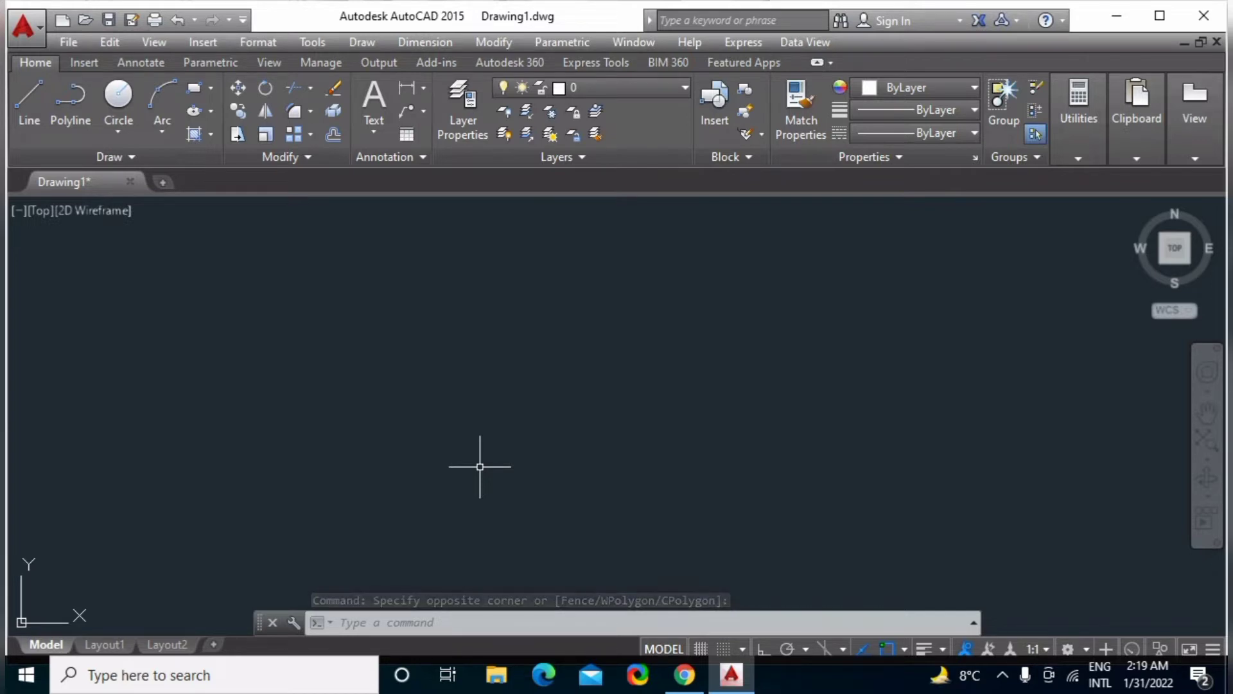
Set length units to Architectural with 0'-0" precision using the UN dialog.
text(un)
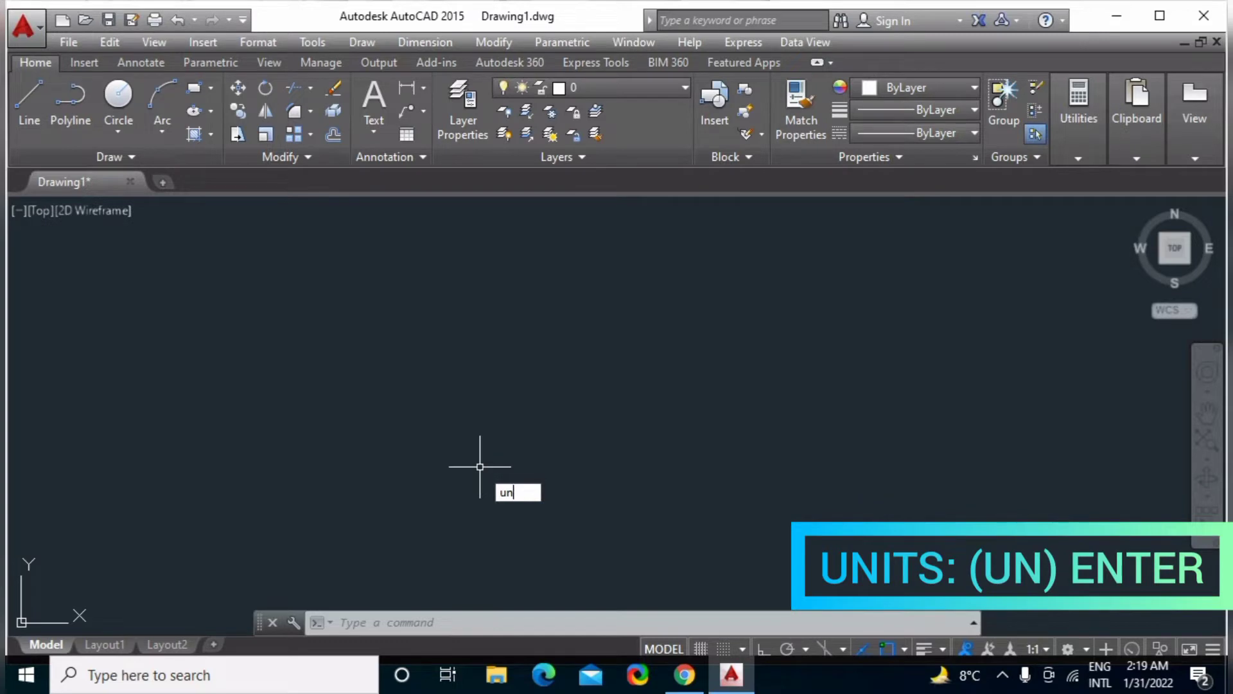
key(Return)
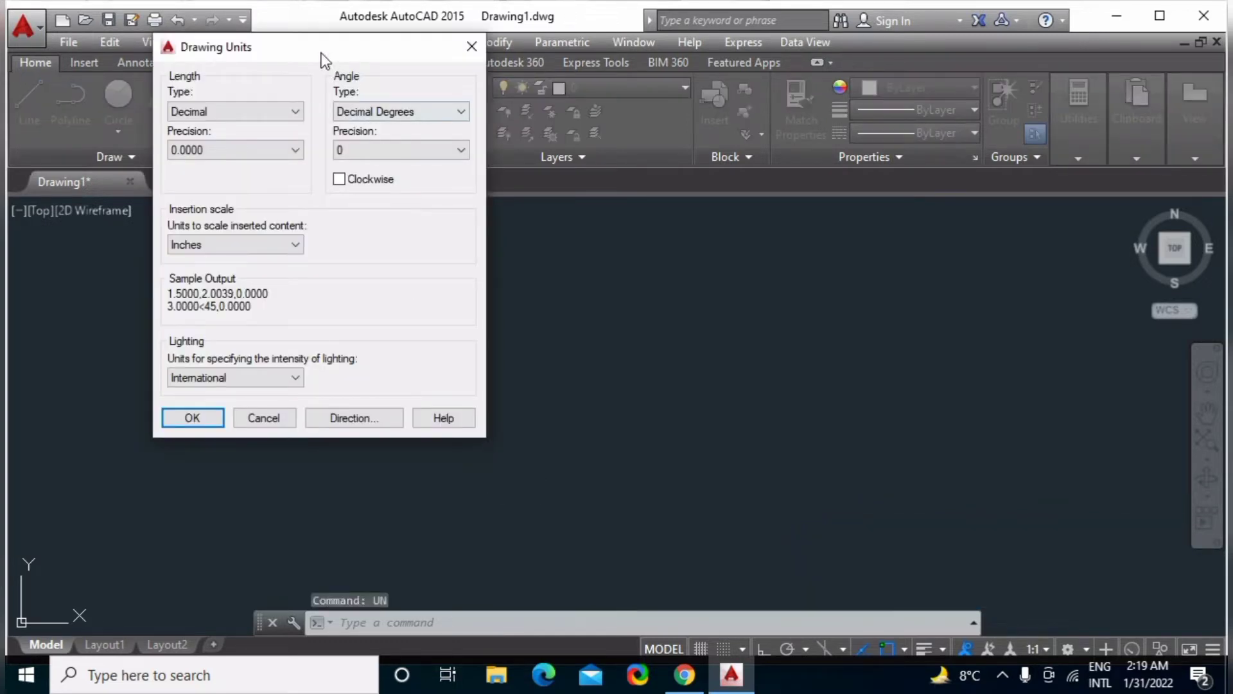
drag(329, 55, 398, 121)
click(330, 178)
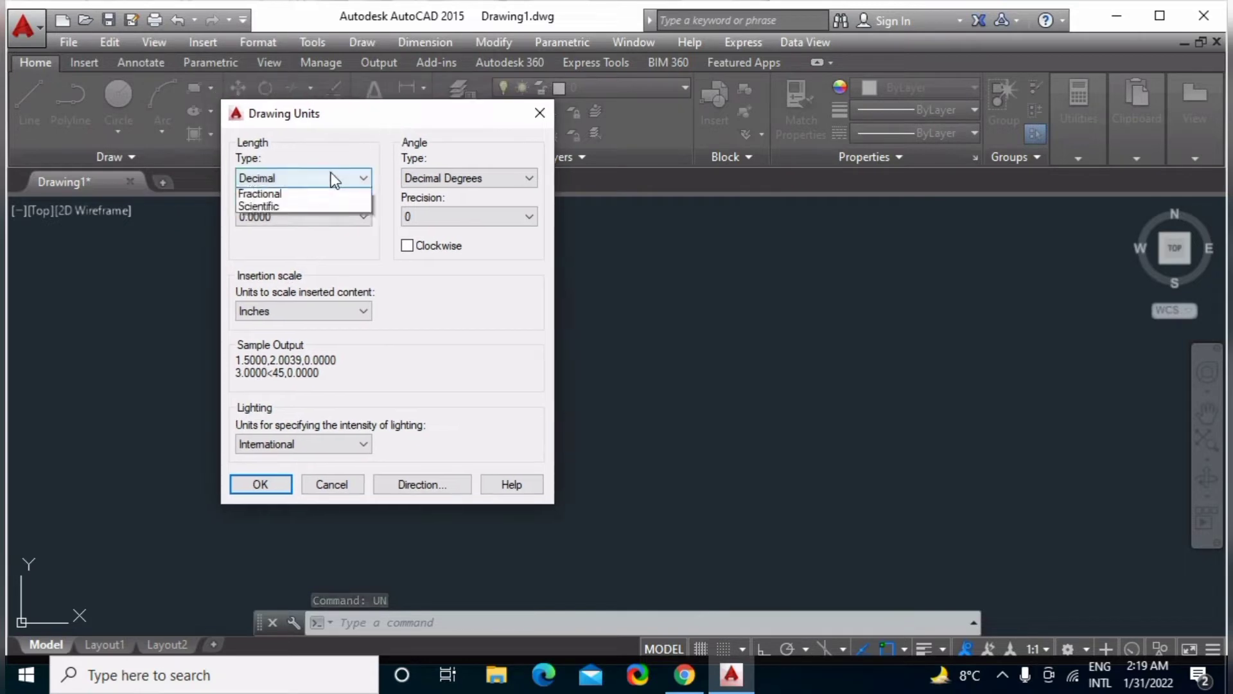
click(331, 198)
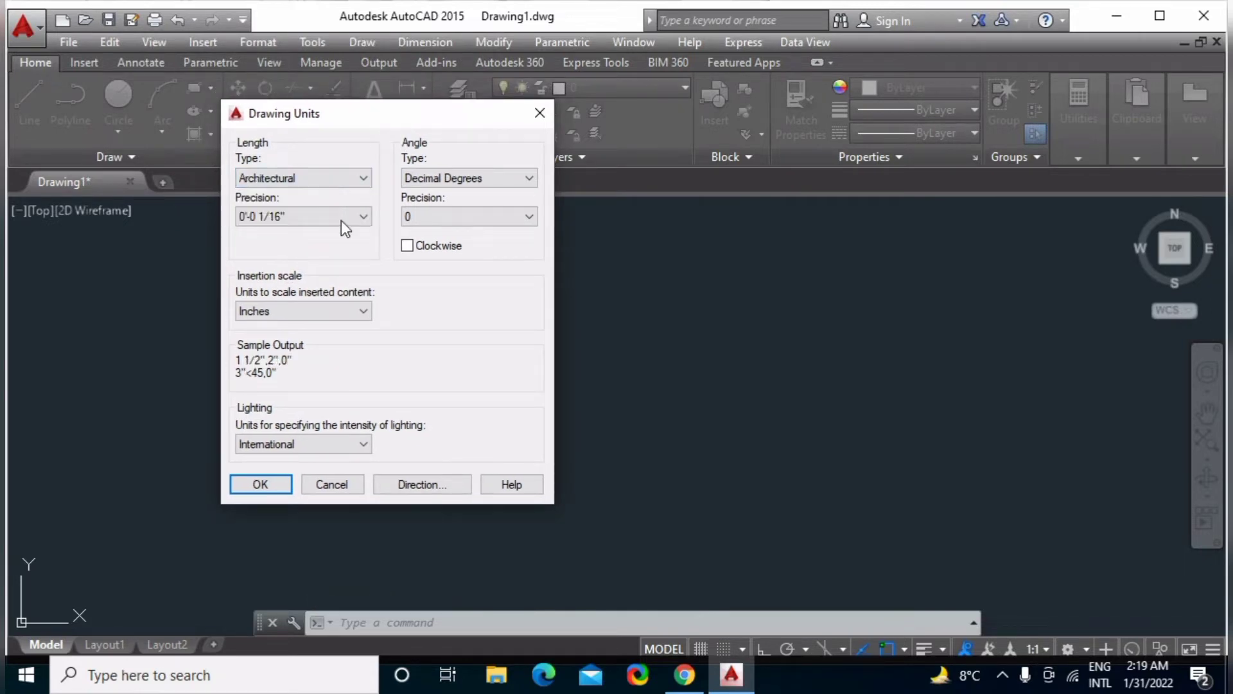
click(341, 221)
click(341, 237)
click(272, 488)
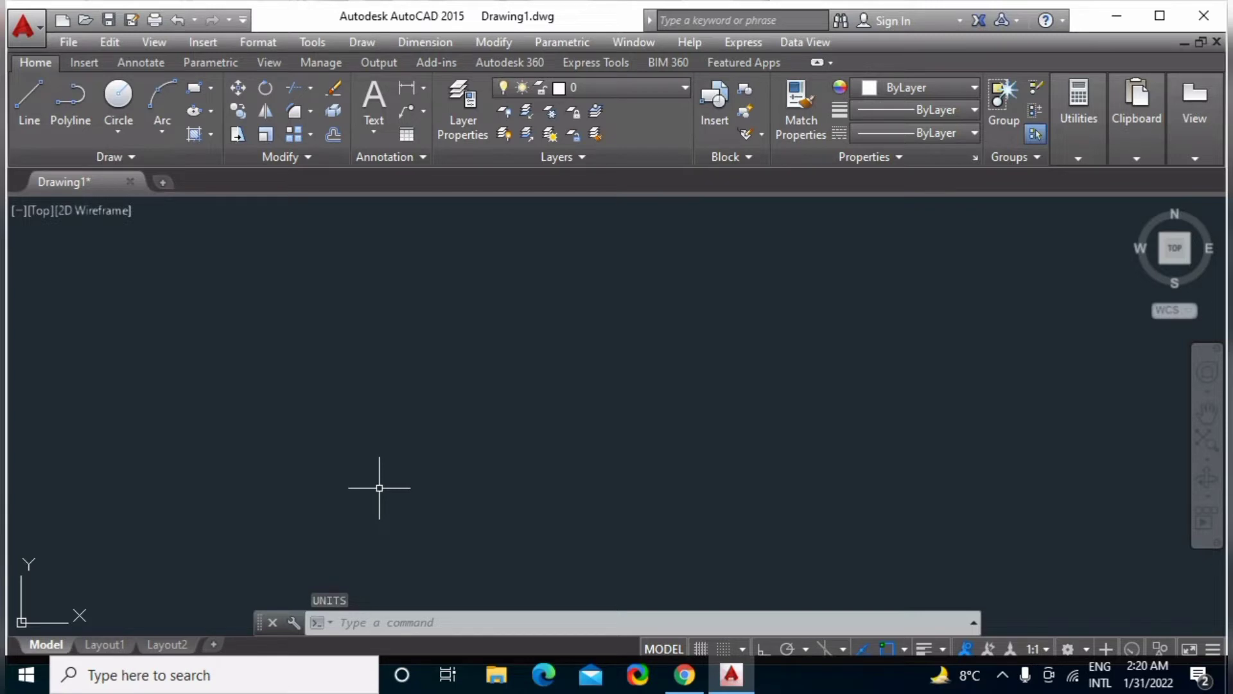
Set the LIMITS lower-left corner to 0,0 and upper-right corner to 100',100'.
text(li)
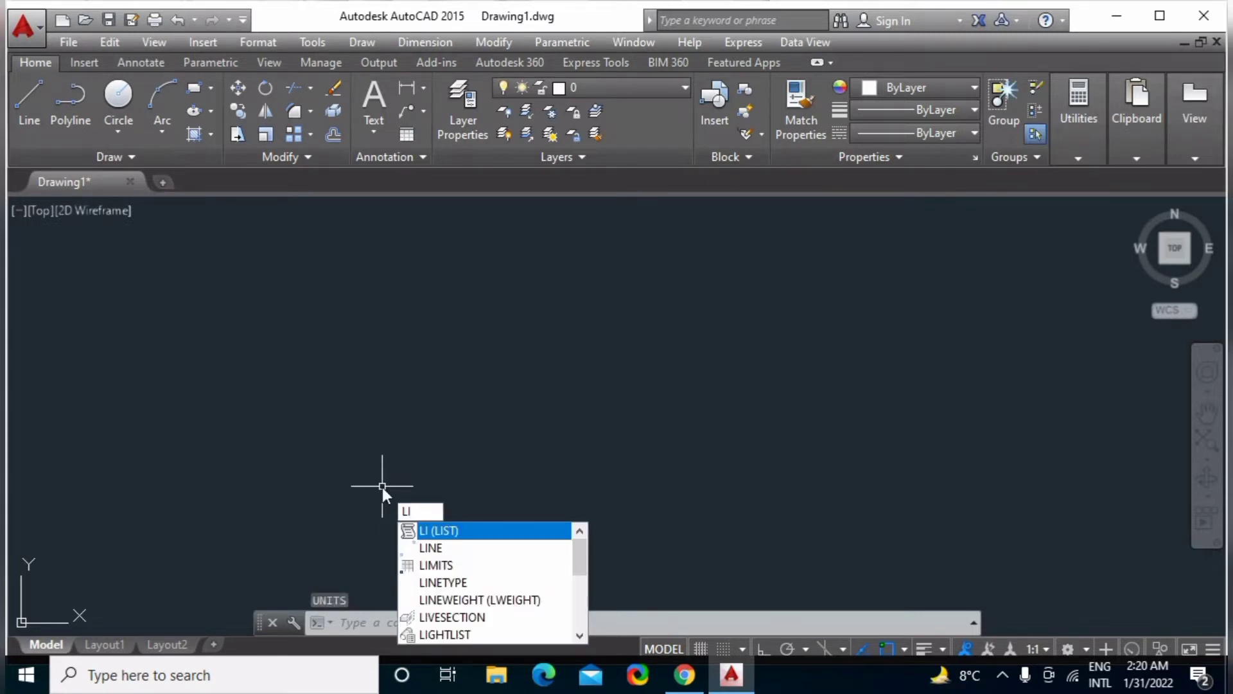
text(m)
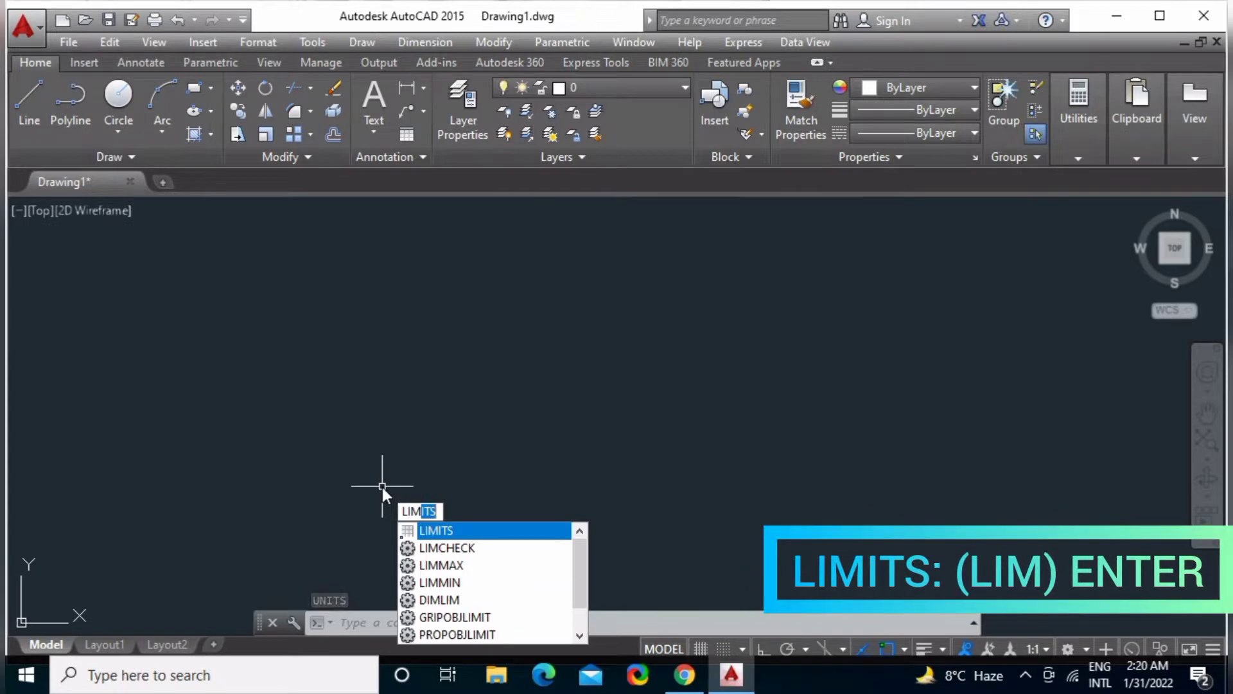
key(Return)
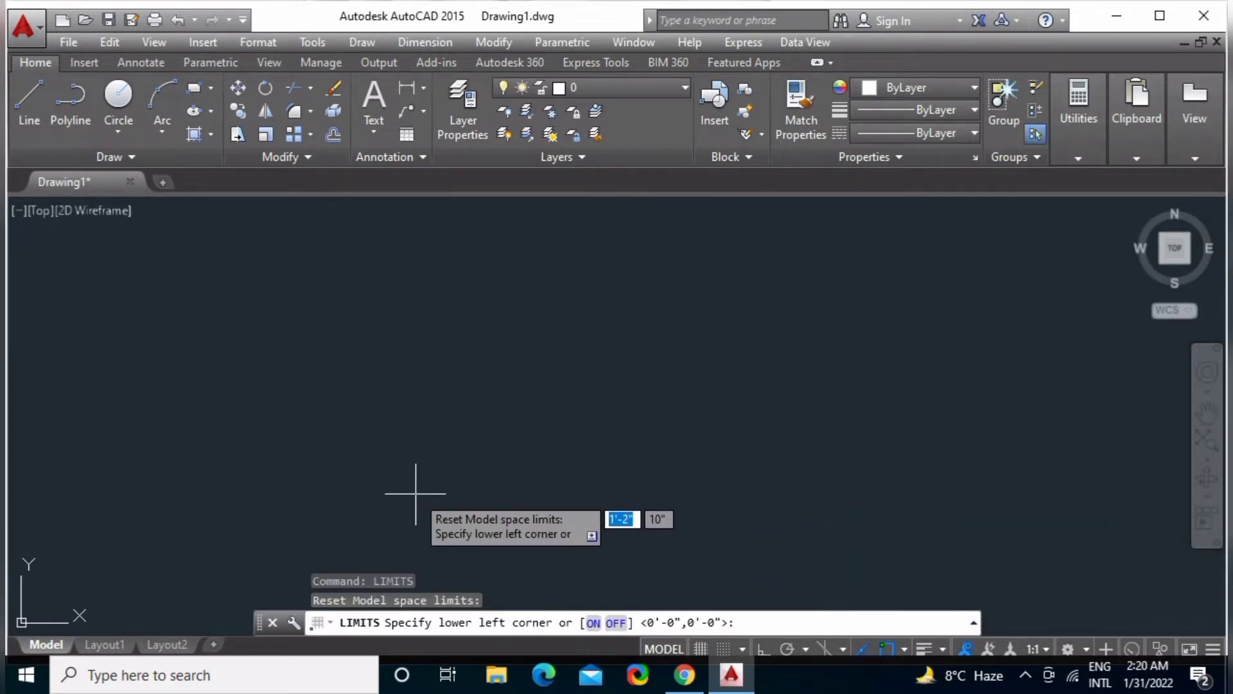
text(0)
key(Tab)
text(0)
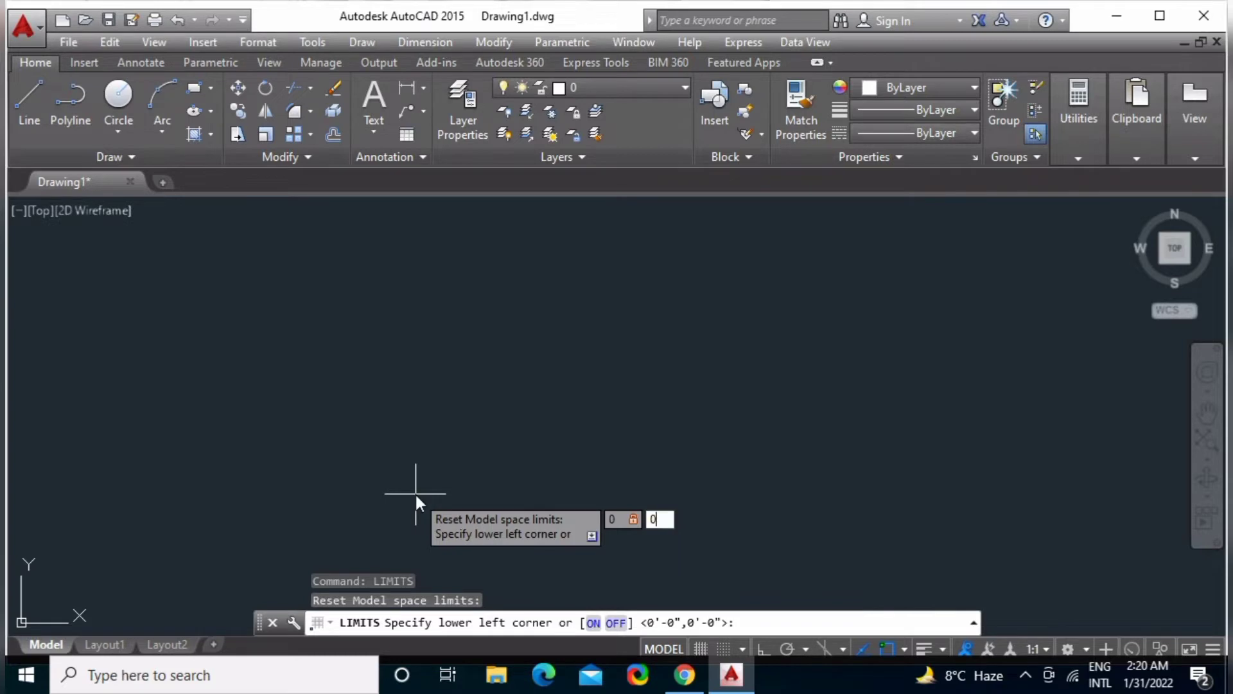
key(Return)
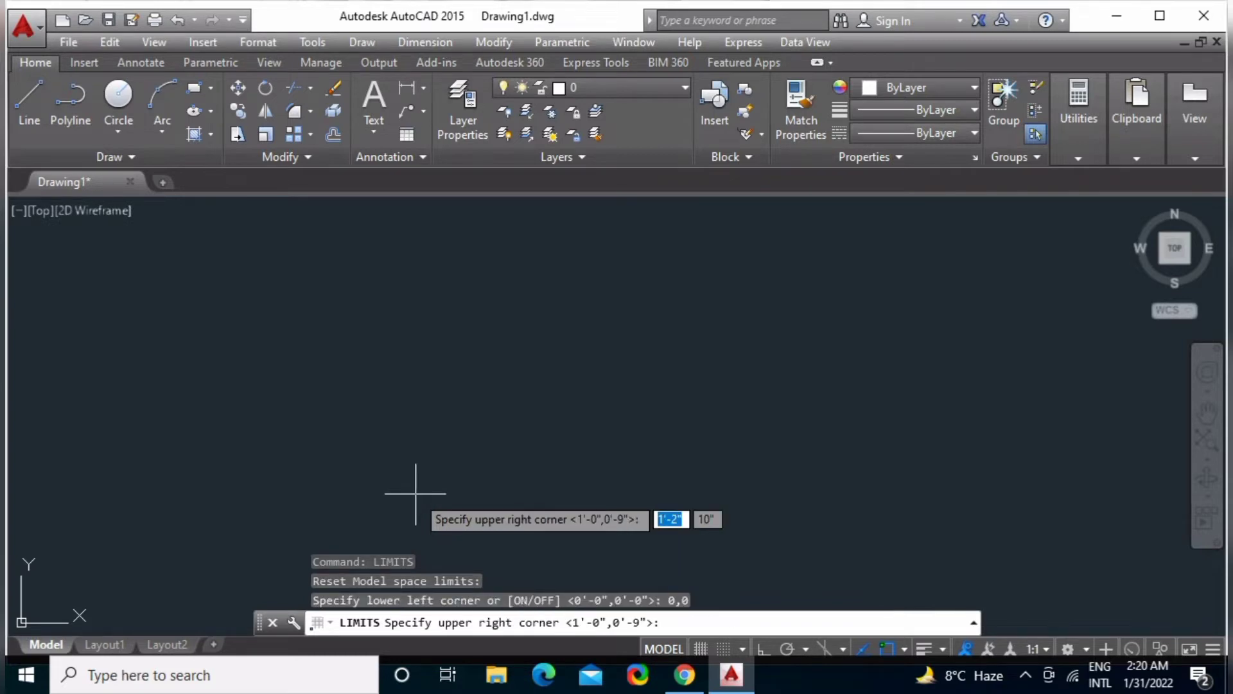
text(100)
text(")
key(Tab)
text(1)
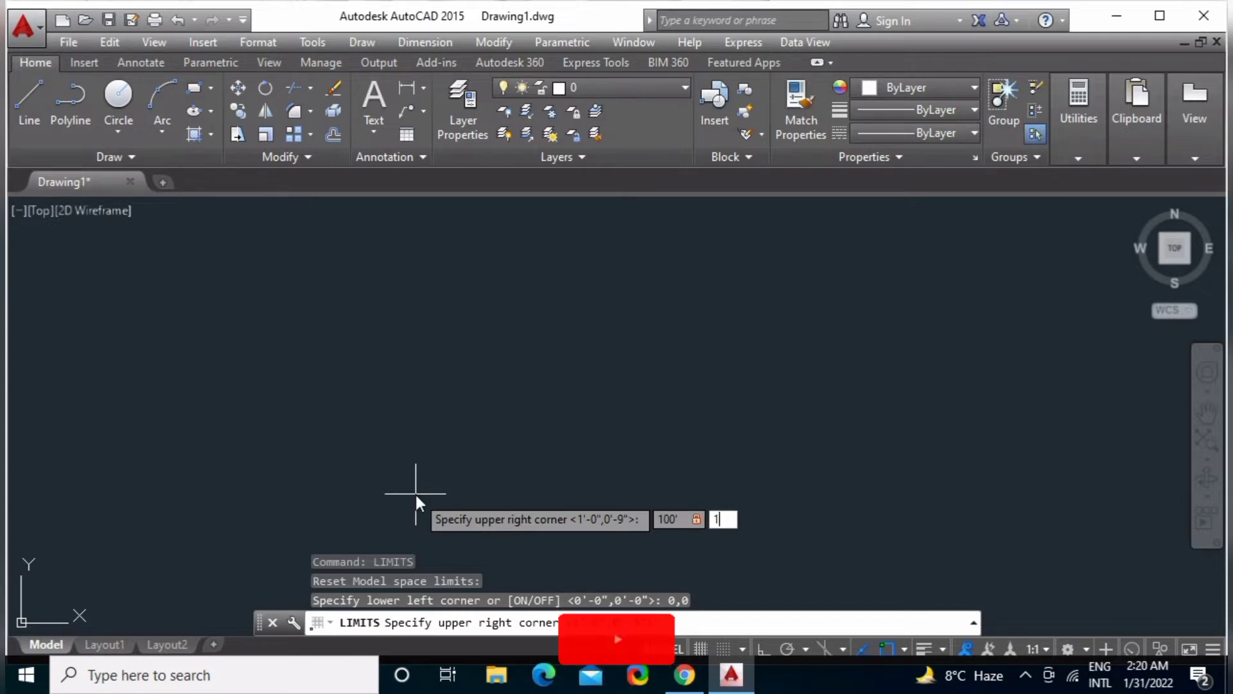
text(00')
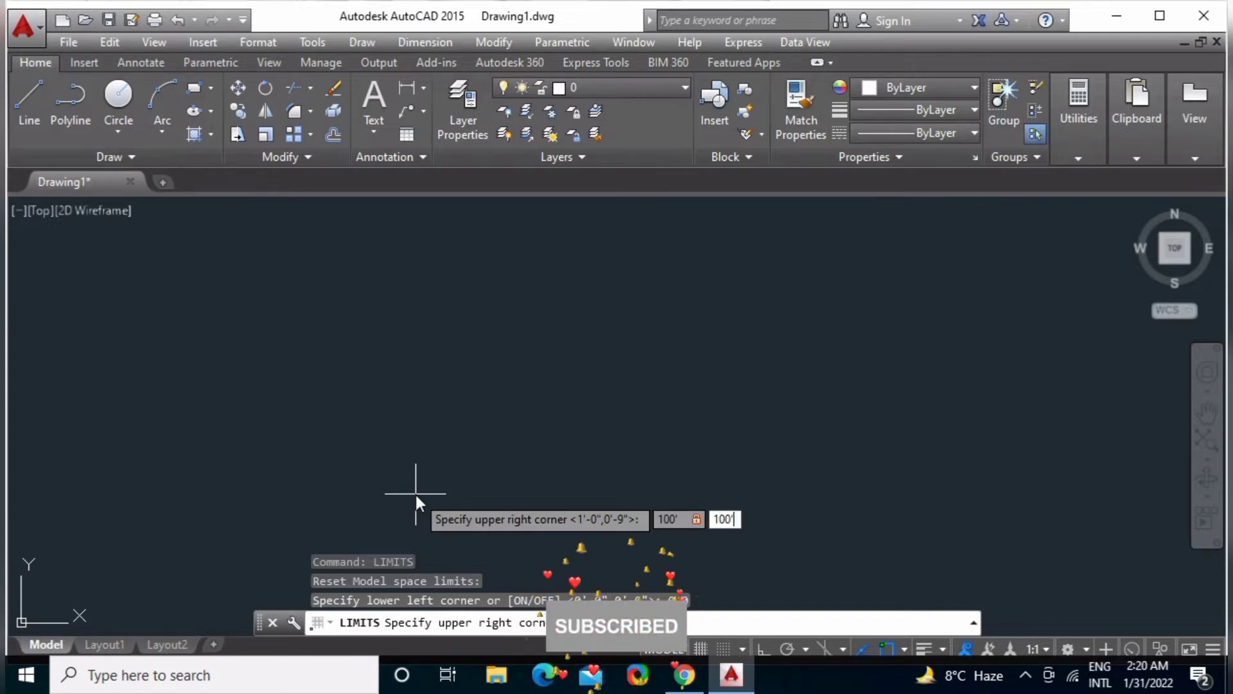
key(BackSpace)
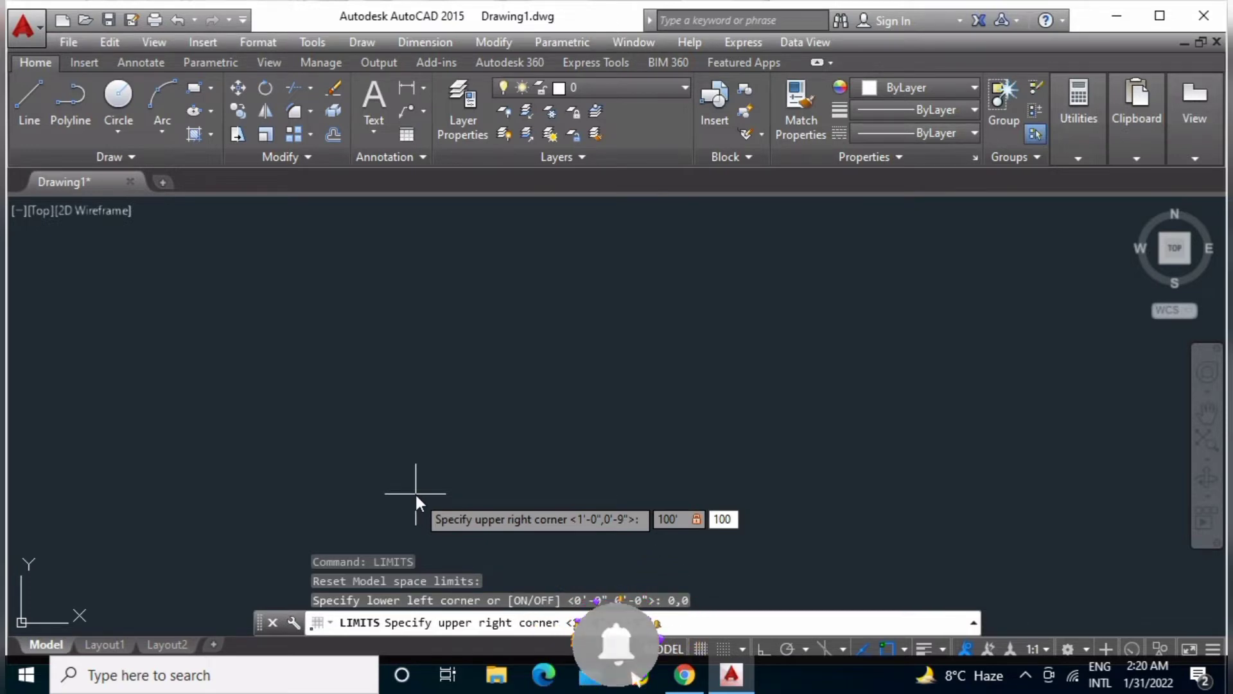
text(')
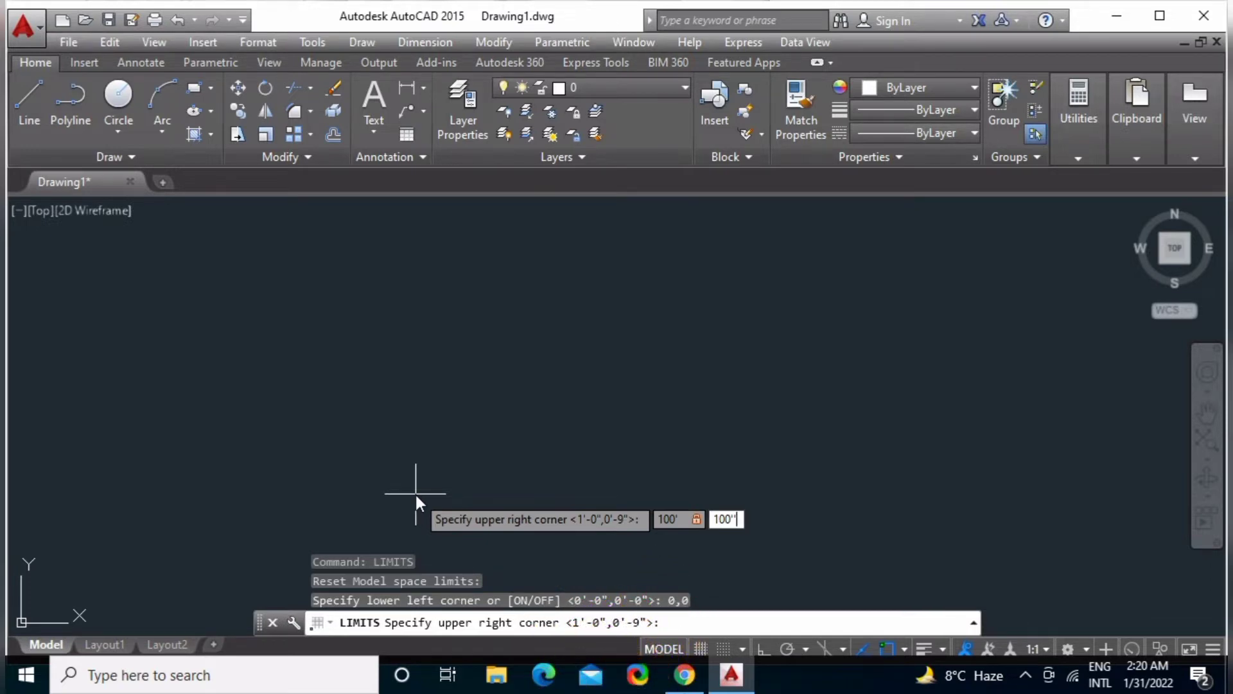
key(Return)
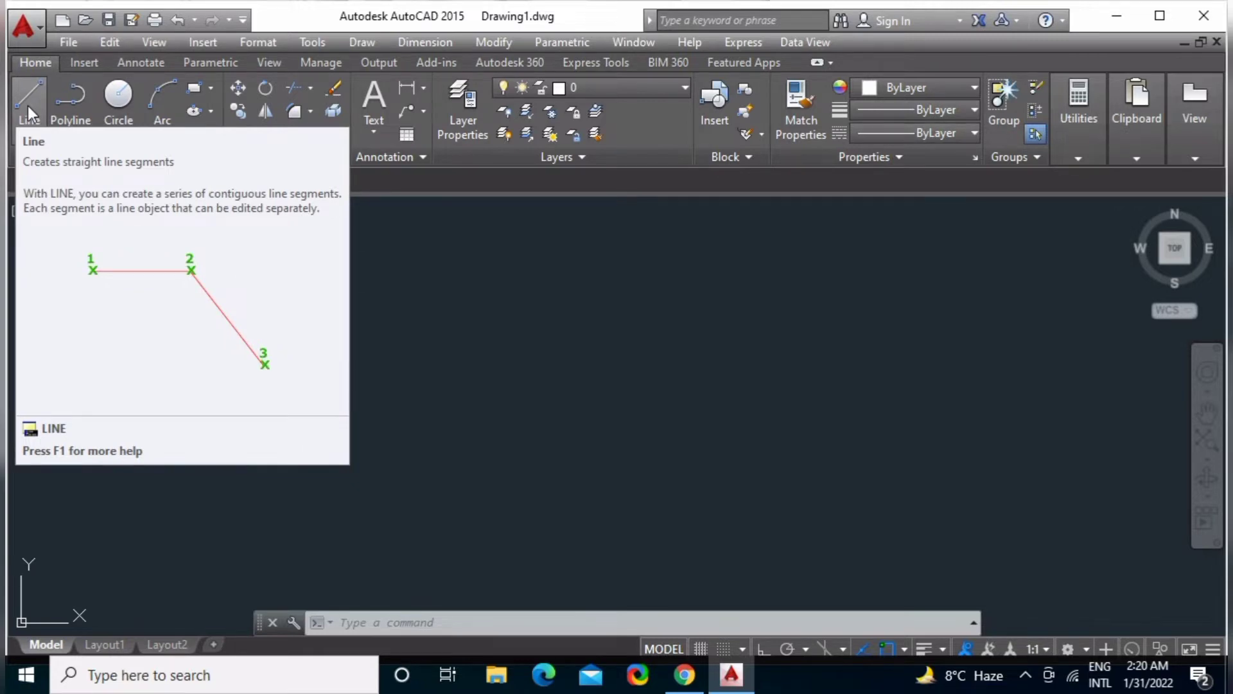
Cancel a started LINE command and turn on the Draw toolbar under Tools > Toolbars.
click(28, 105)
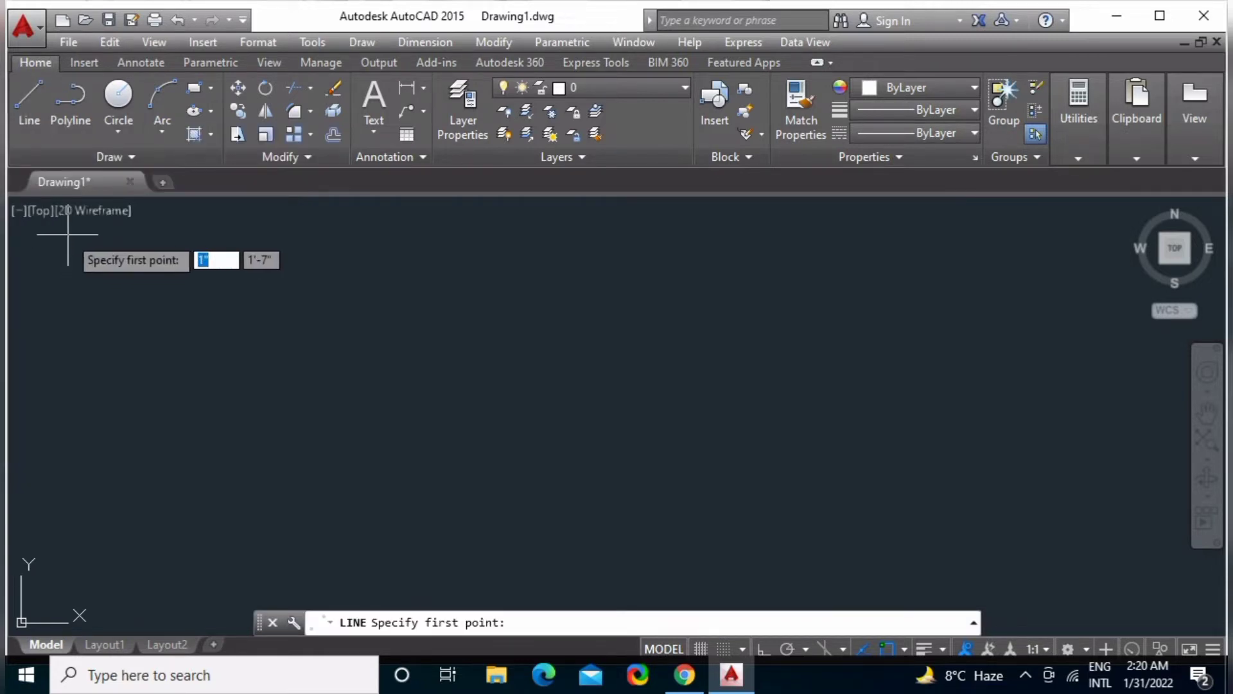
key(Escape)
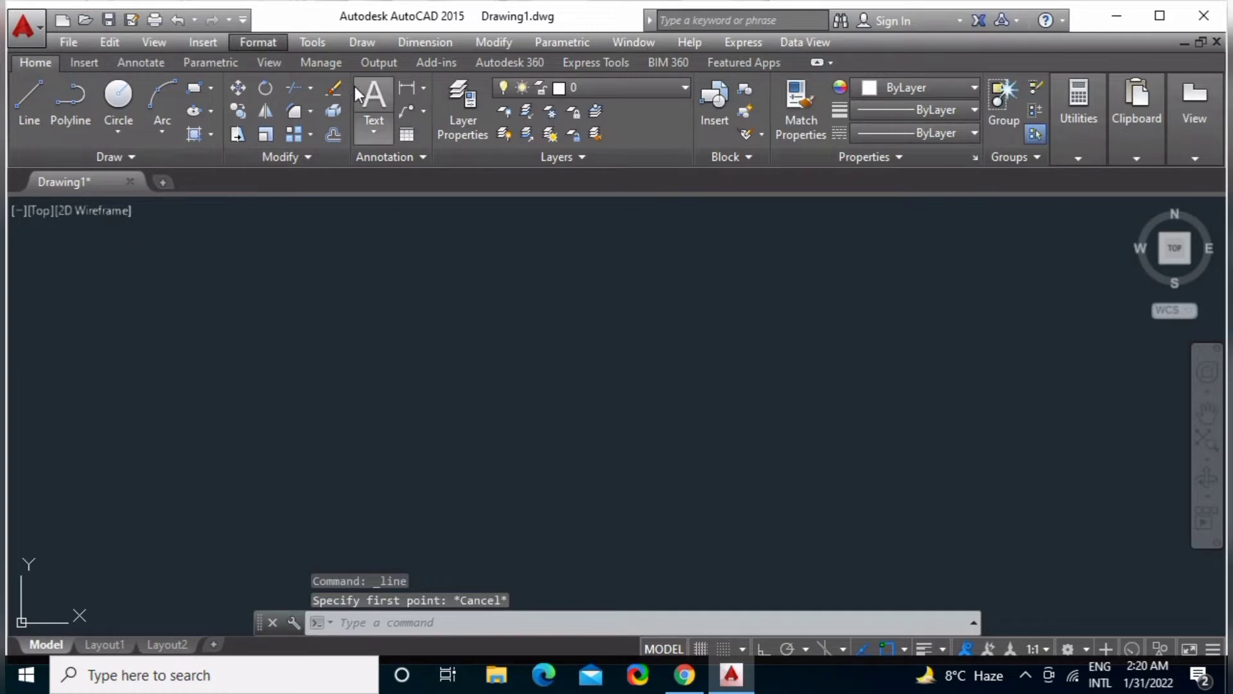
click(321, 39)
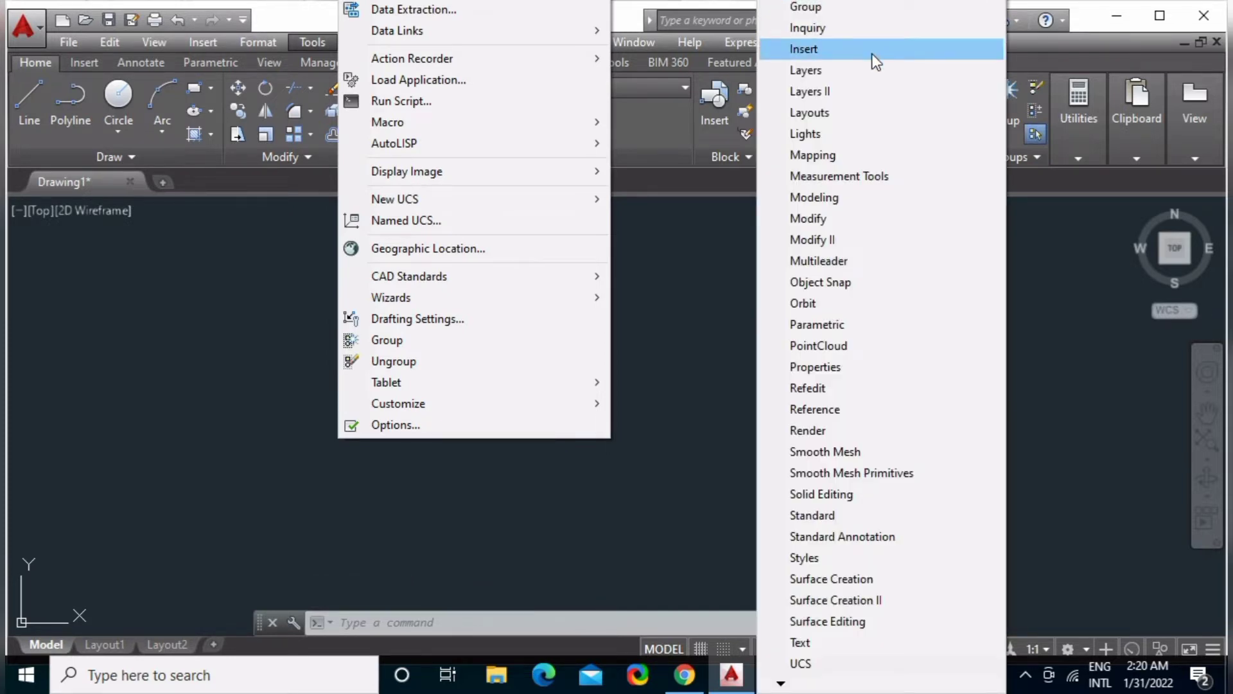
click(872, 52)
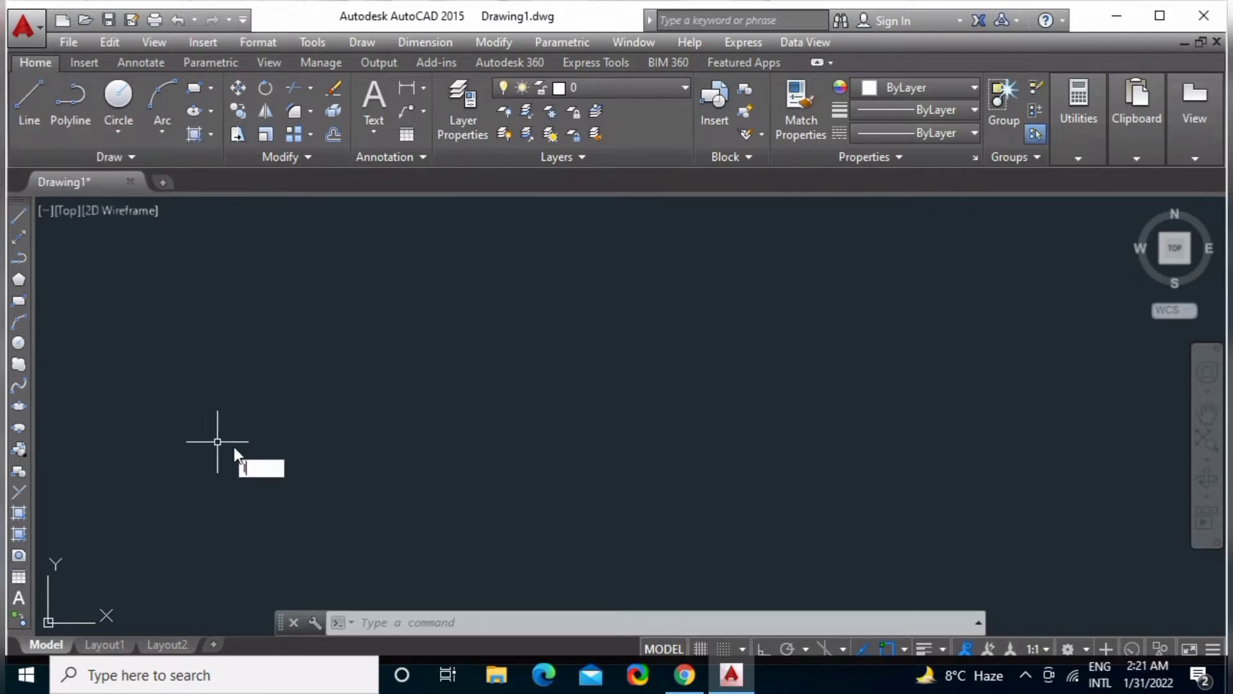
Draw a shallow line continued by a 12' segment at 30°.
text(l)
key(Return)
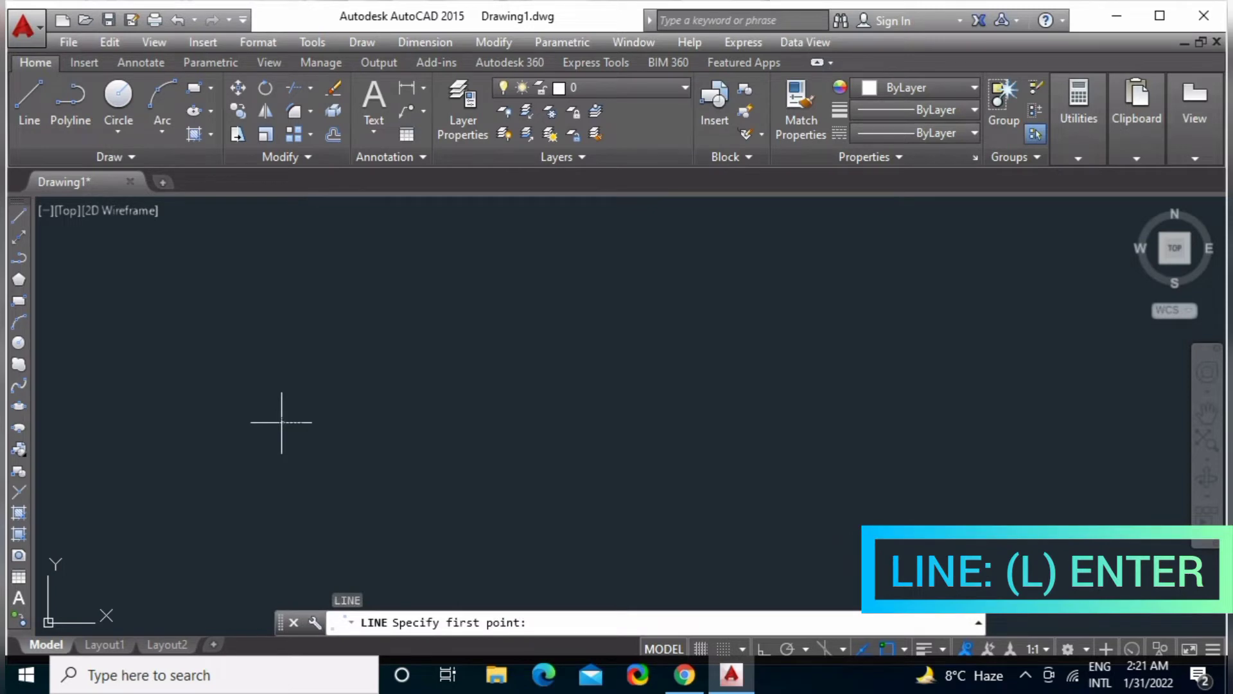
click(281, 422)
click(535, 398)
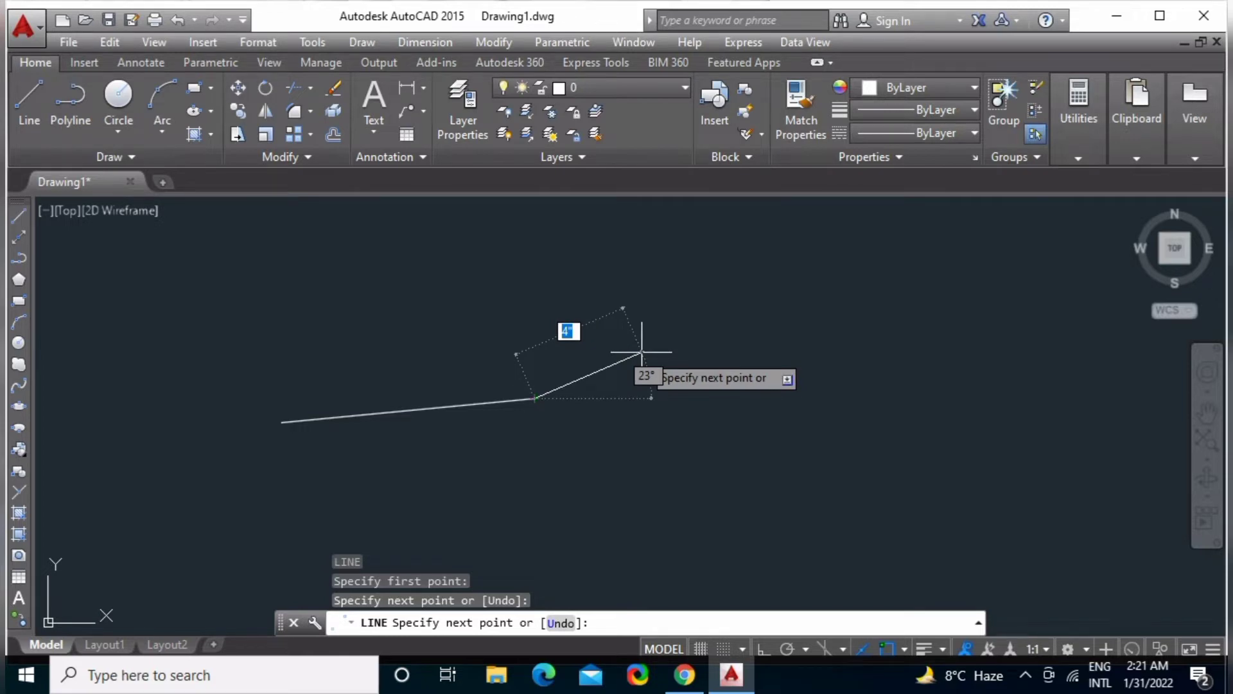
key(F8)
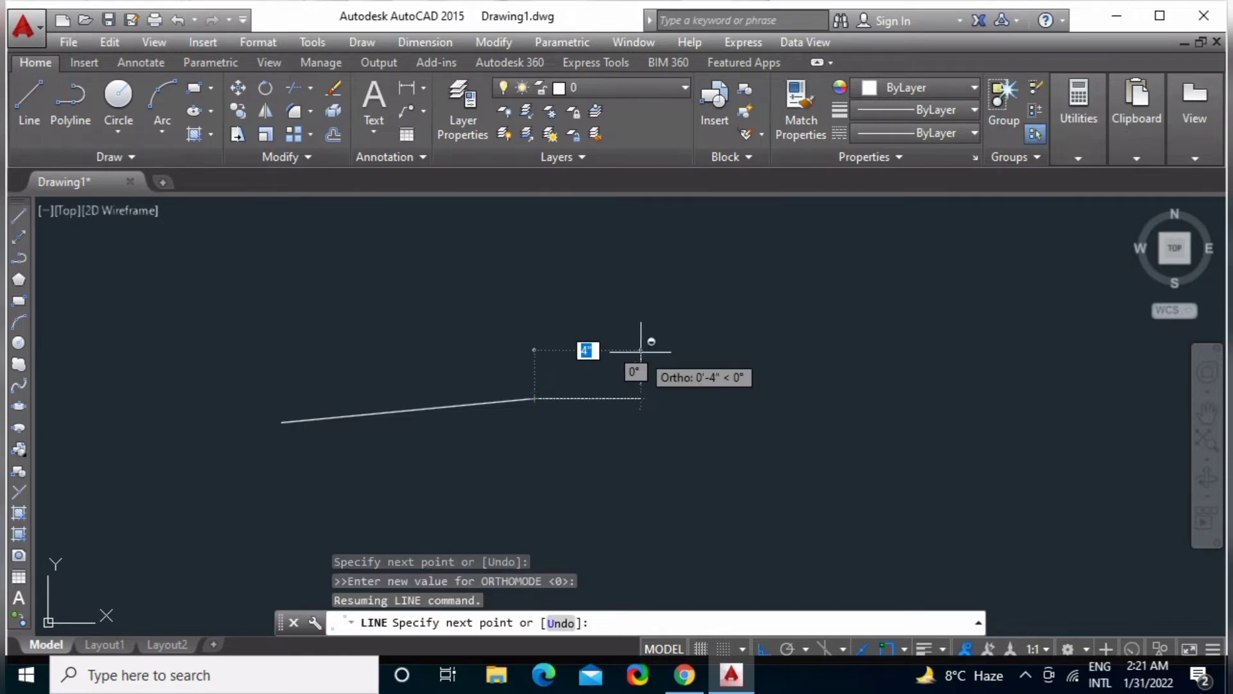
key(F8)
text(12)
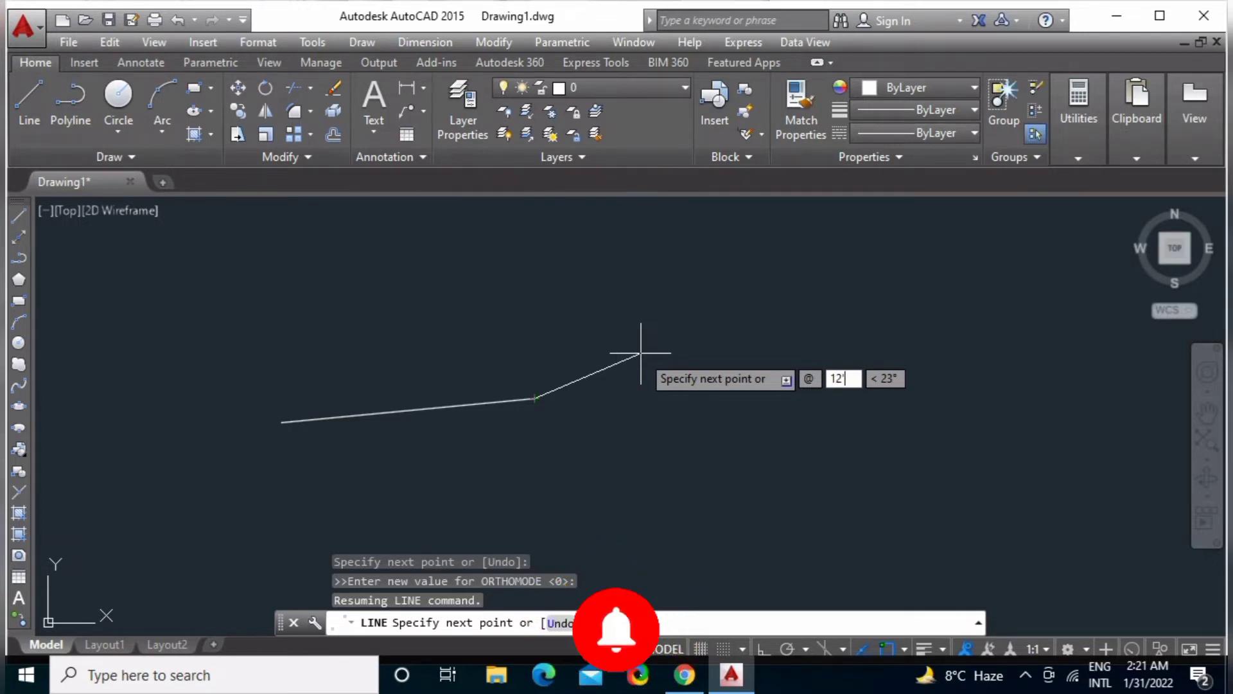
key(Tab)
text(30)
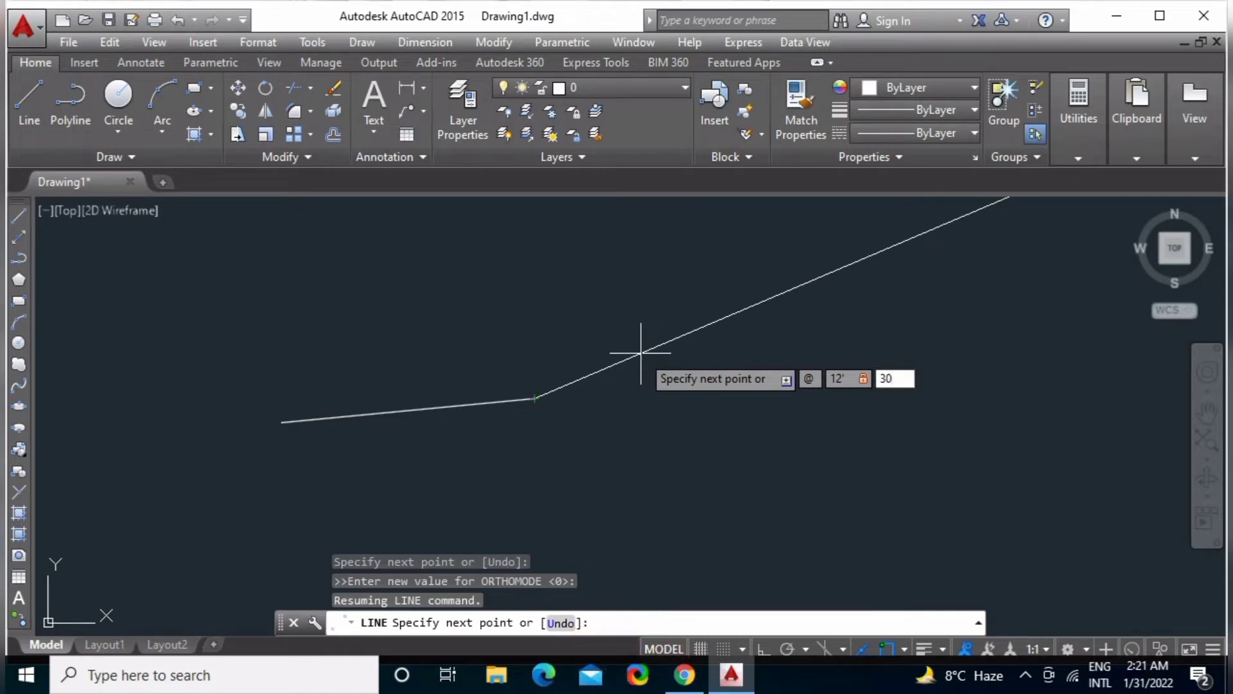
key(Return)
key(Return)
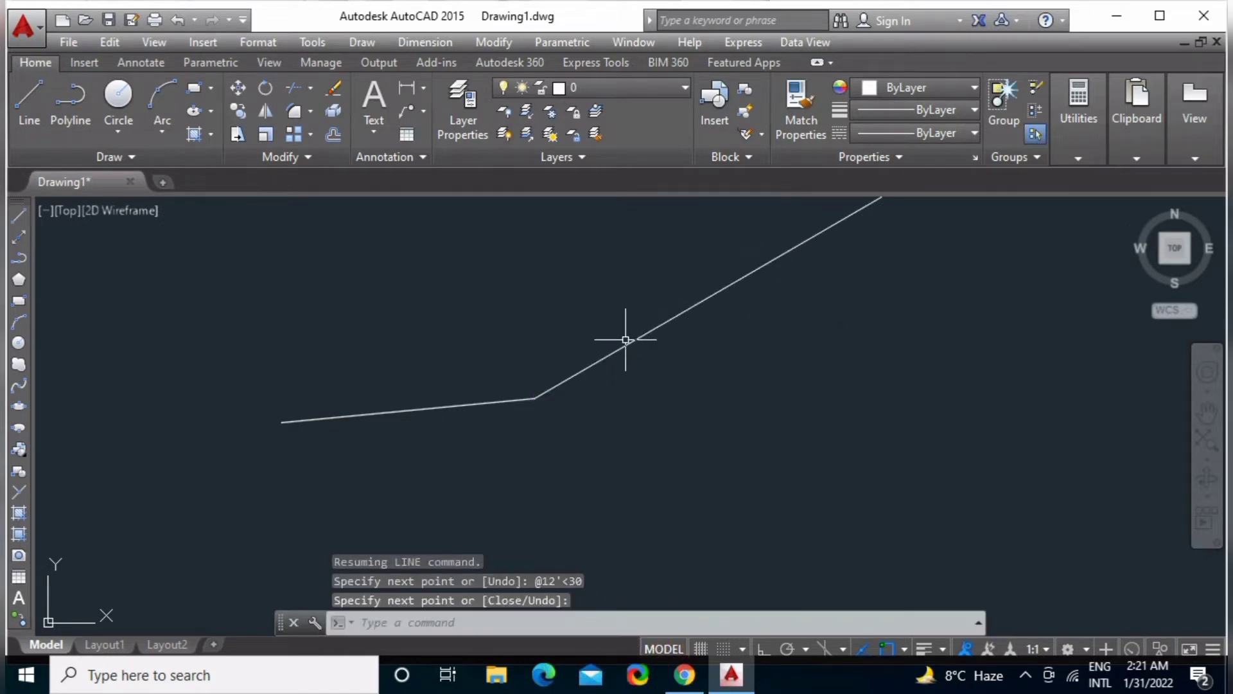
key(Return)
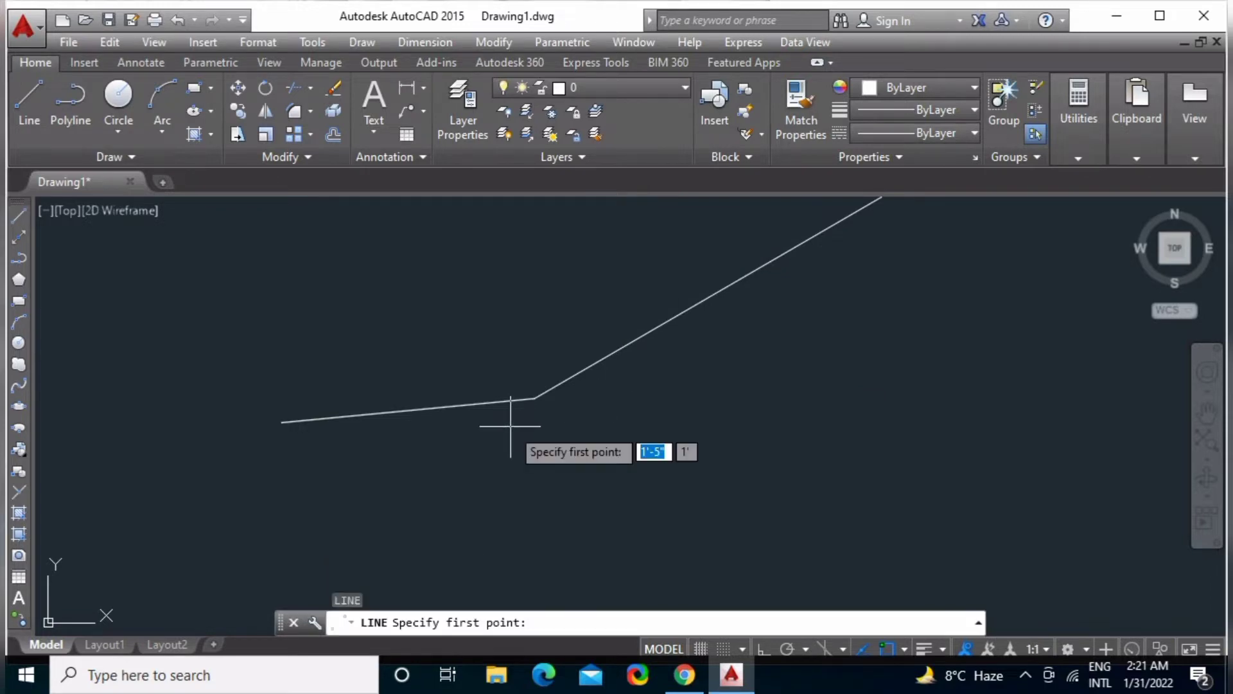
Draw a horizontal line to the right from the shared vertex.
click(533, 398)
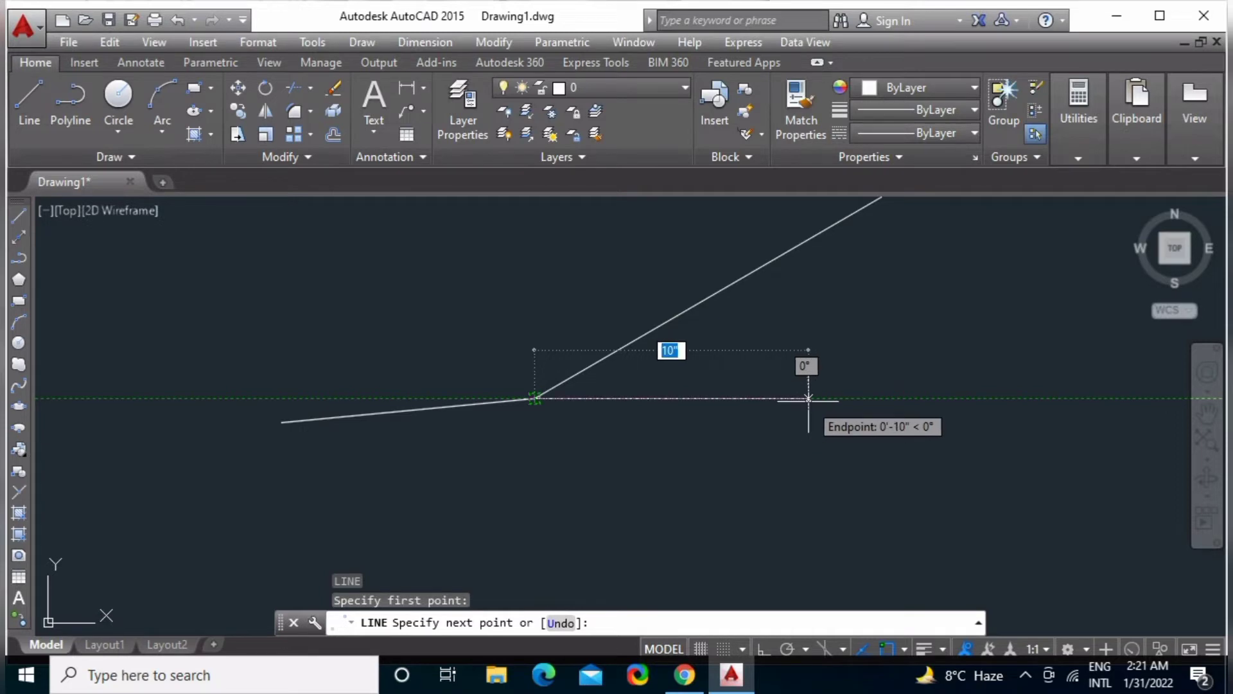
click(808, 398)
key(Return)
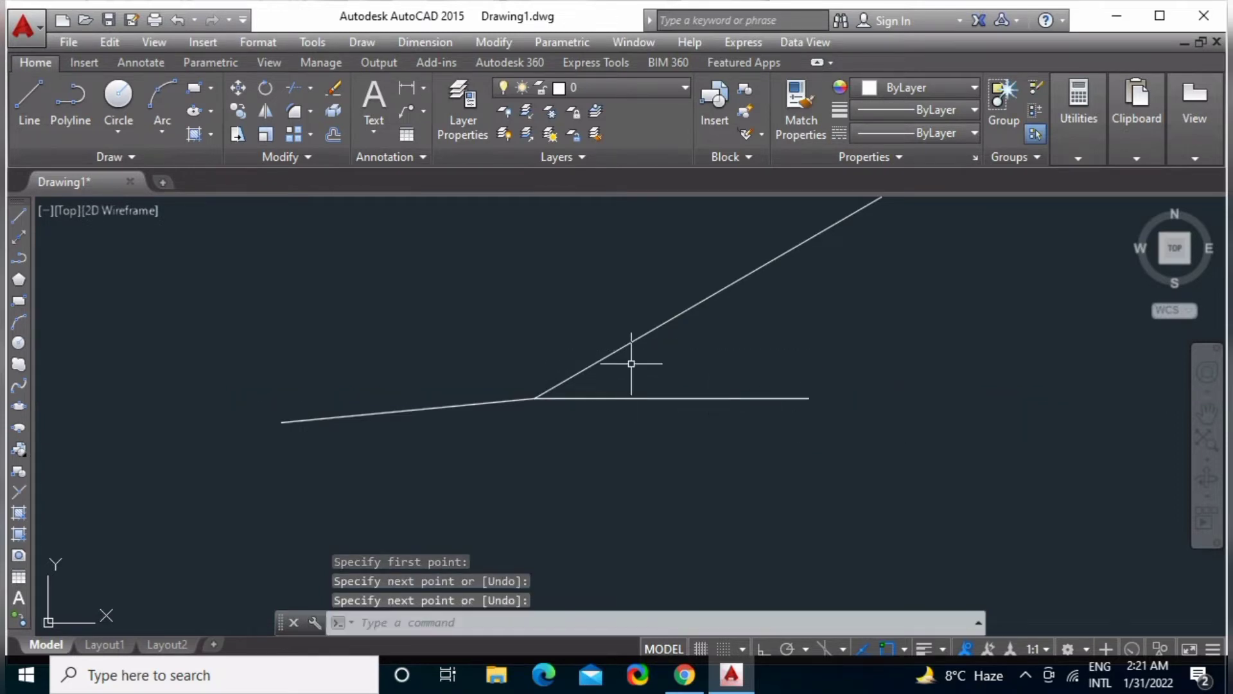
Add a 30° angular dimension (DAN) between the inclined and horizontal lines.
text(dan)
key(Return)
click(634, 338)
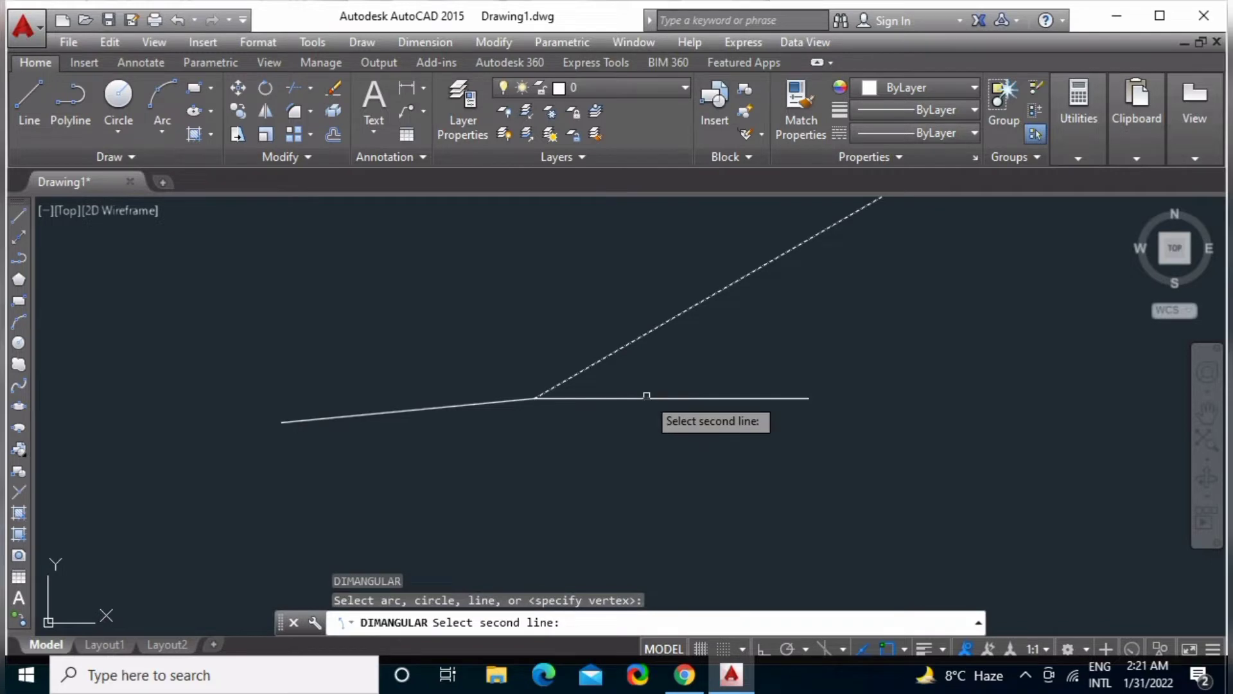
click(647, 395)
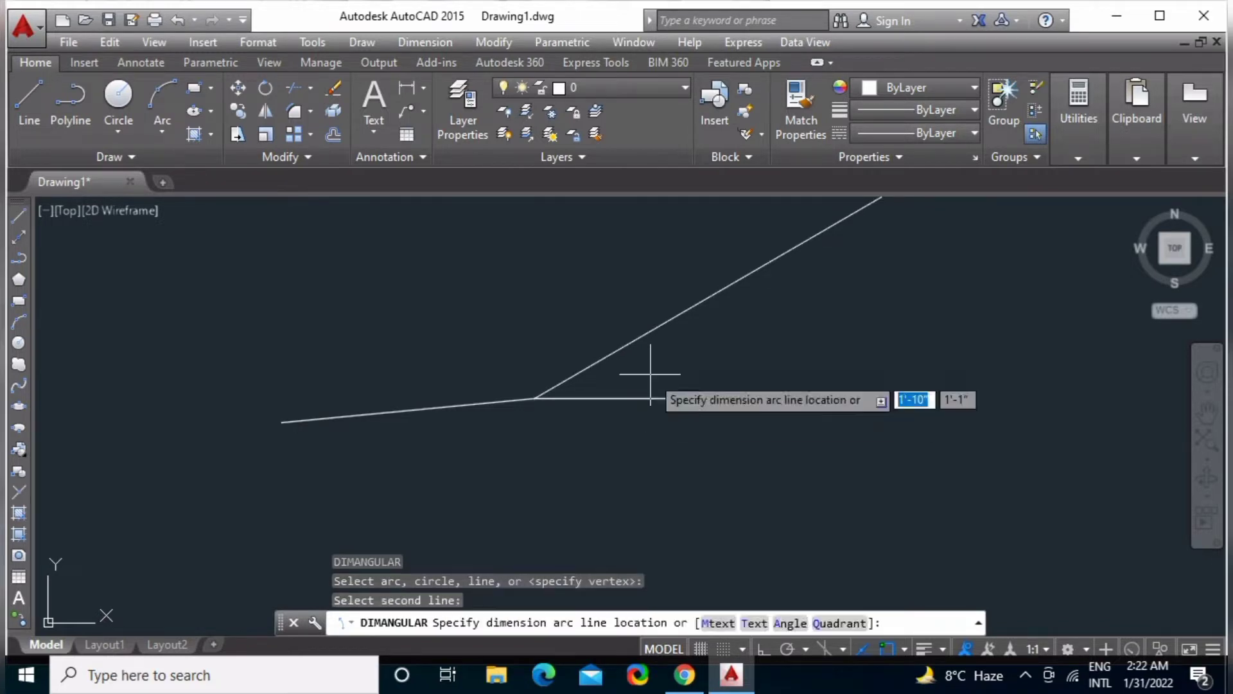
key(Escape)
key(Return)
click(616, 350)
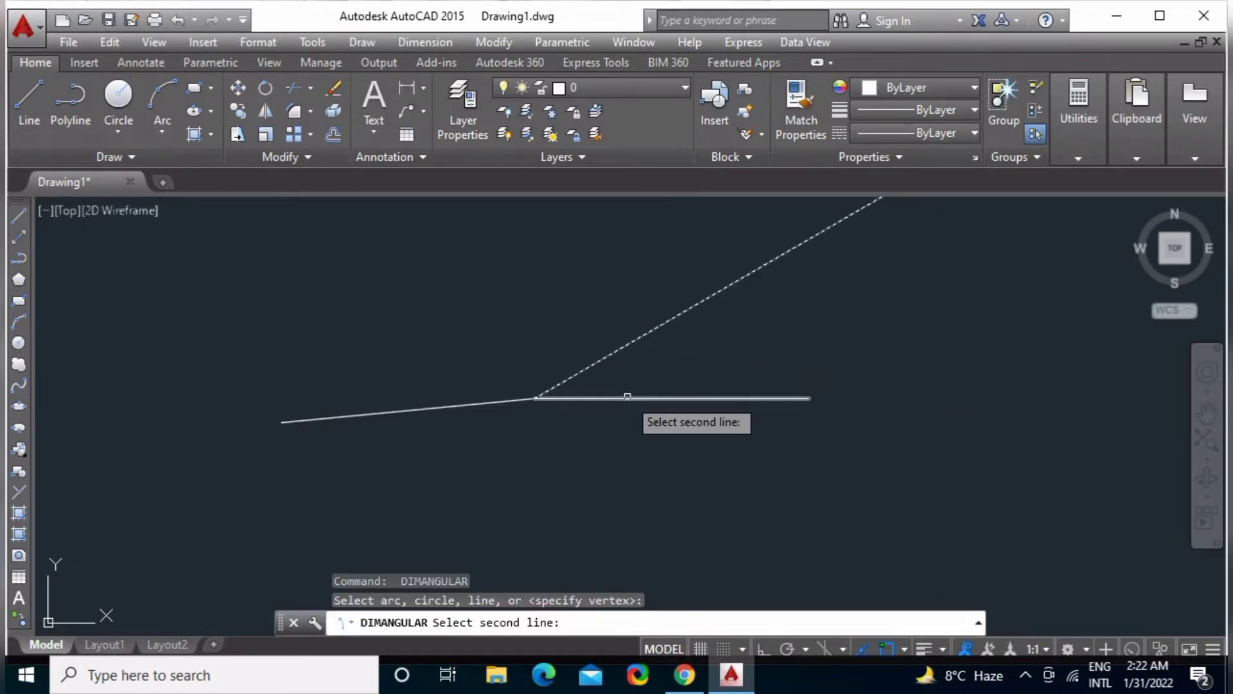
click(627, 393)
click(641, 378)
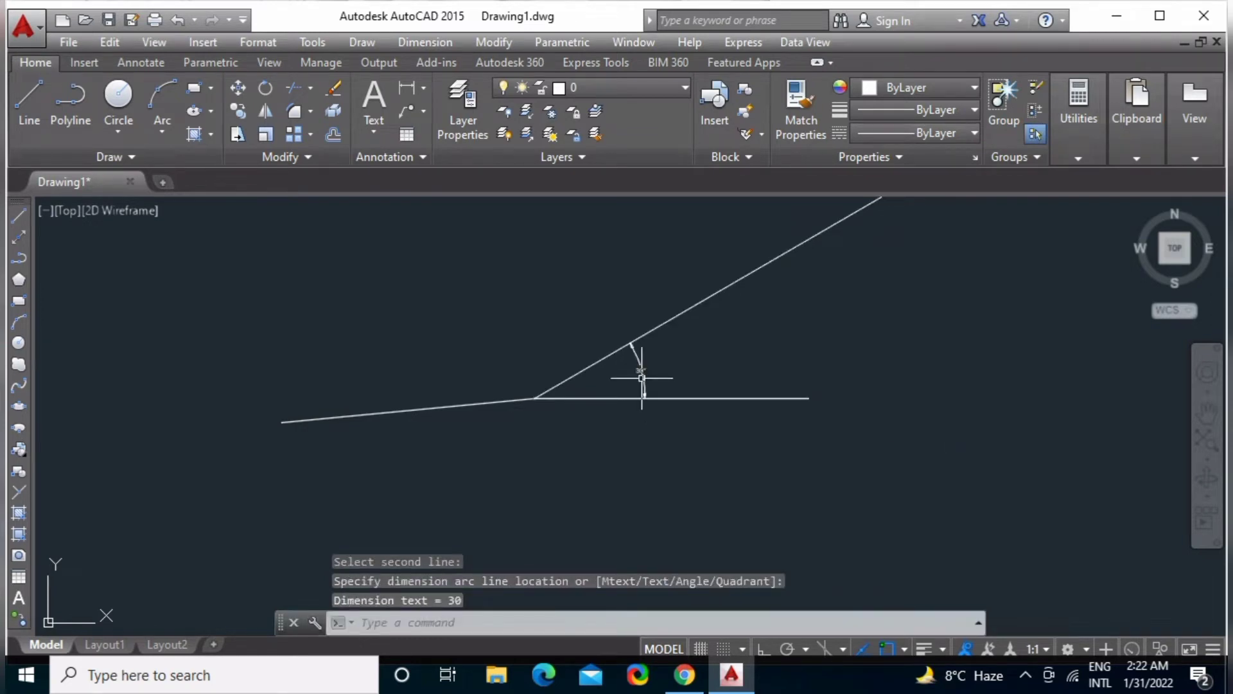
Window-select all lines and the dimension, then delete them.
scroll(501, 508, up, 2)
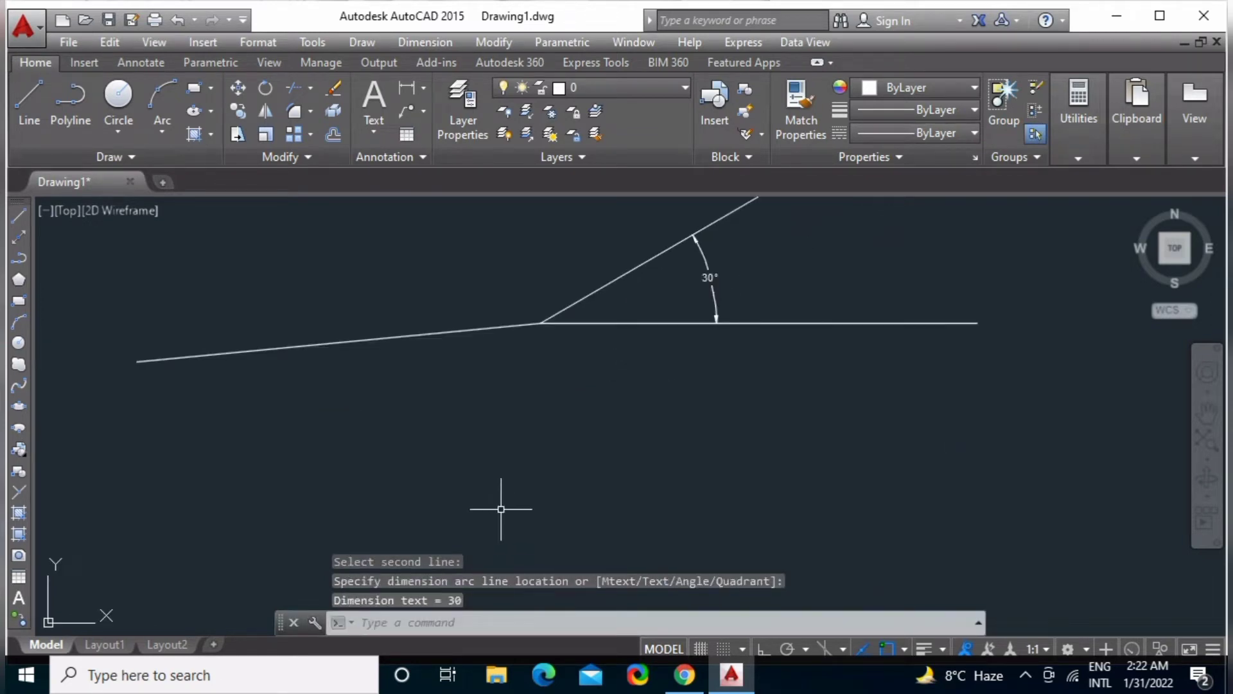
scroll(734, 229, up, 4)
scroll(709, 361, down, 6)
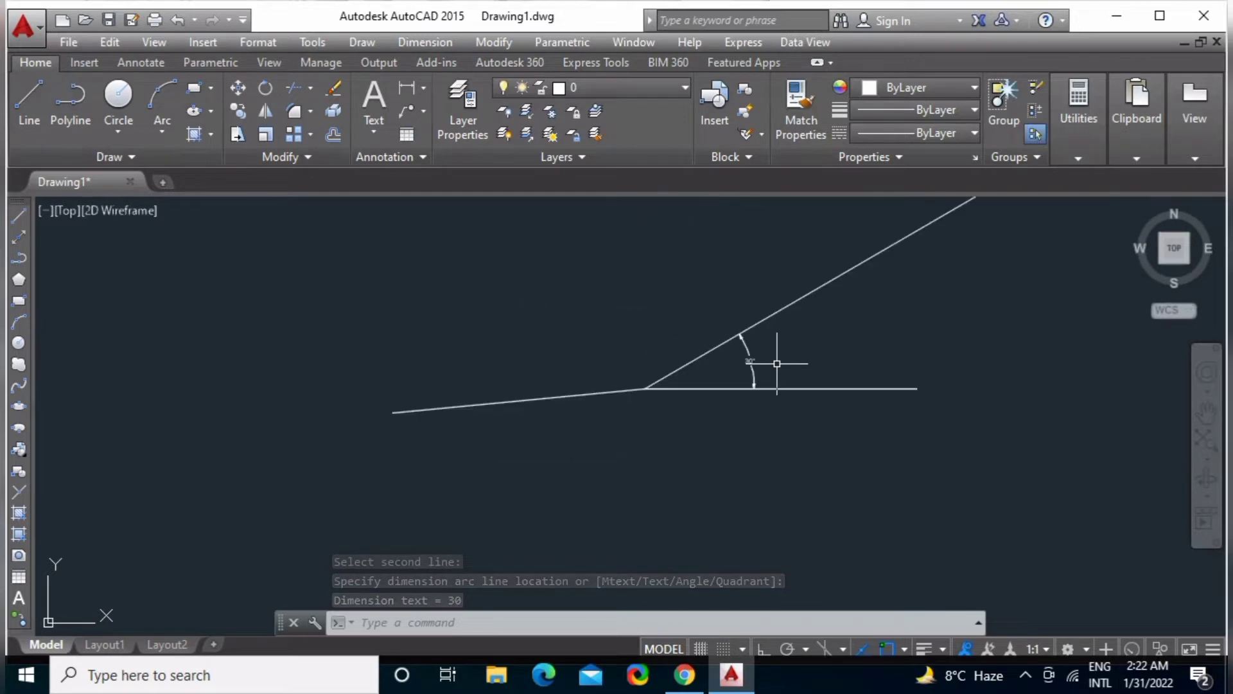
scroll(833, 385, down, 2)
middle_drag(736, 421, 703, 422)
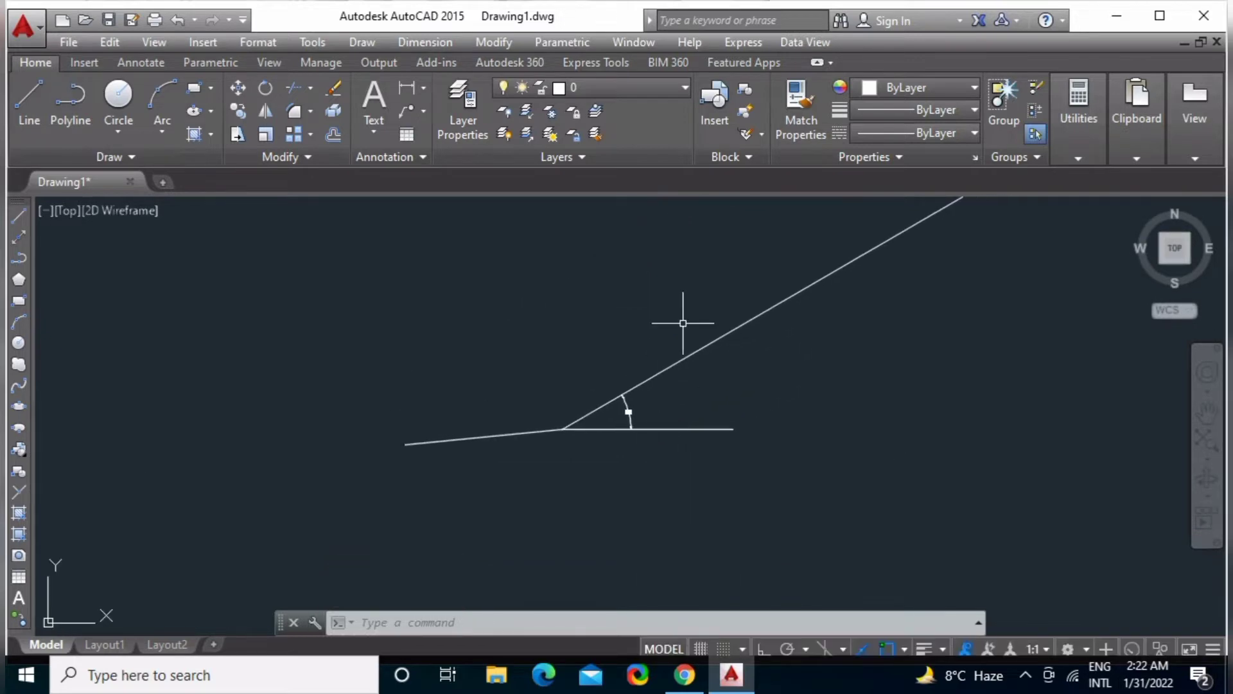
click(684, 322)
click(567, 466)
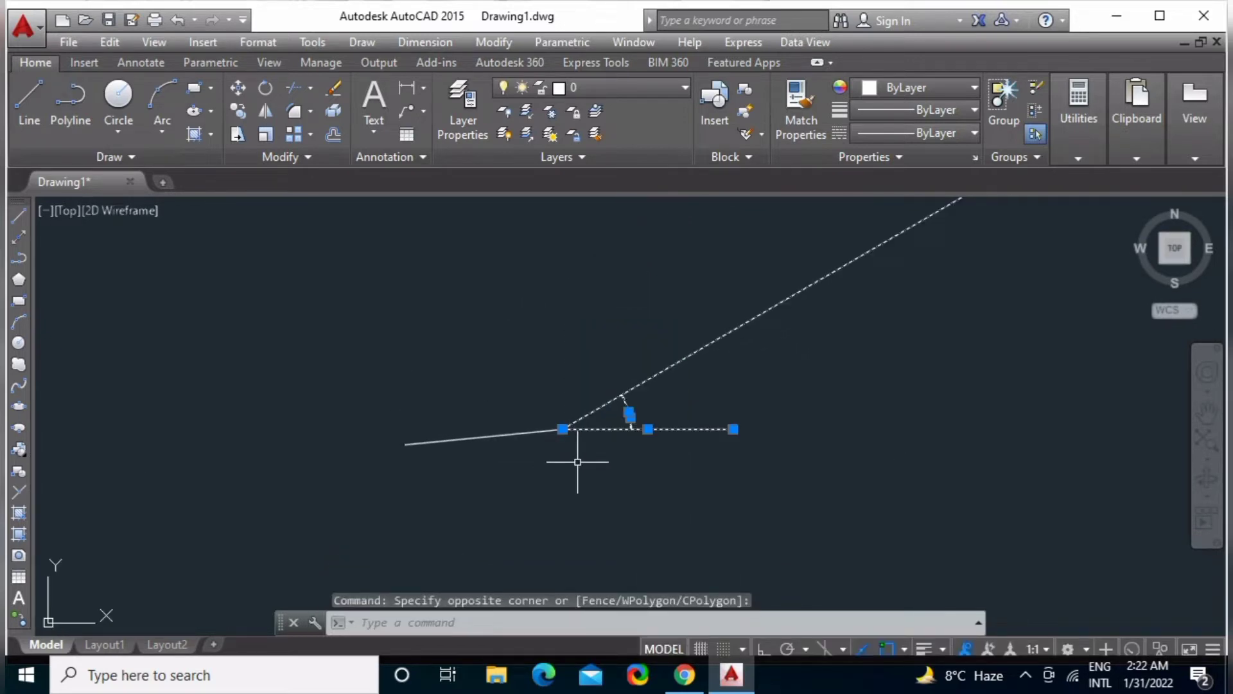
click(564, 395)
click(490, 498)
key(Delete)
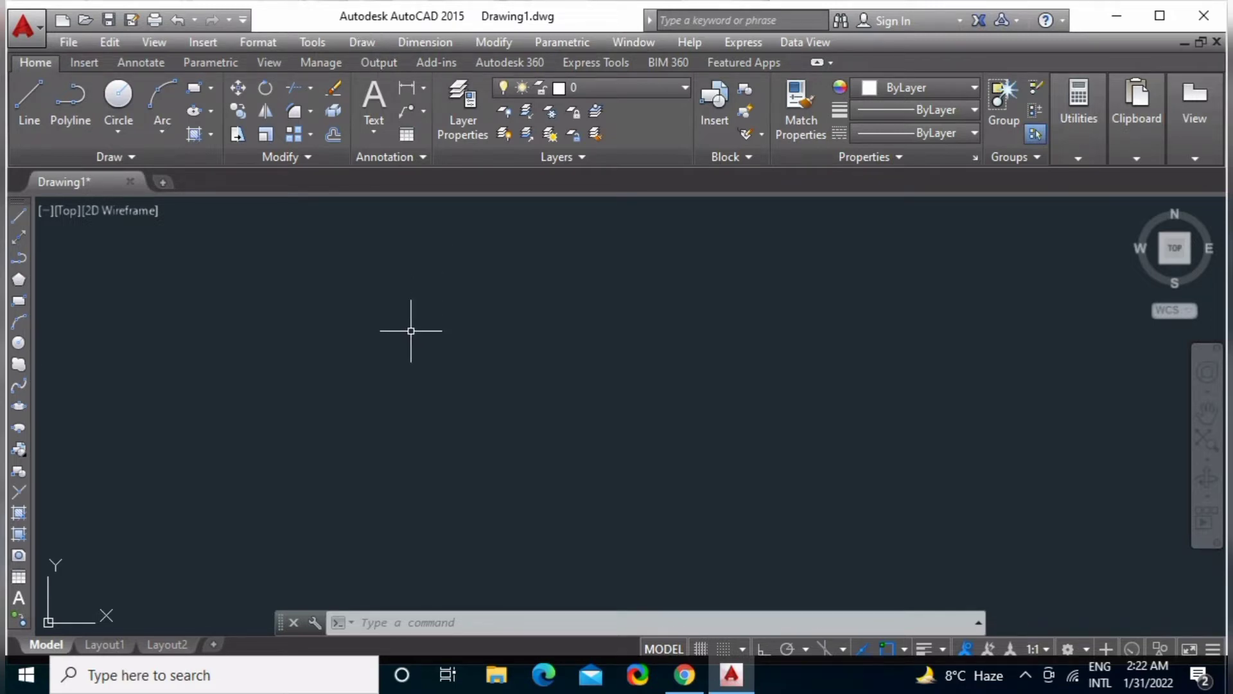
Draw a six-segment open zigzag polyline with PL, ending toward the upper left.
text(pl)
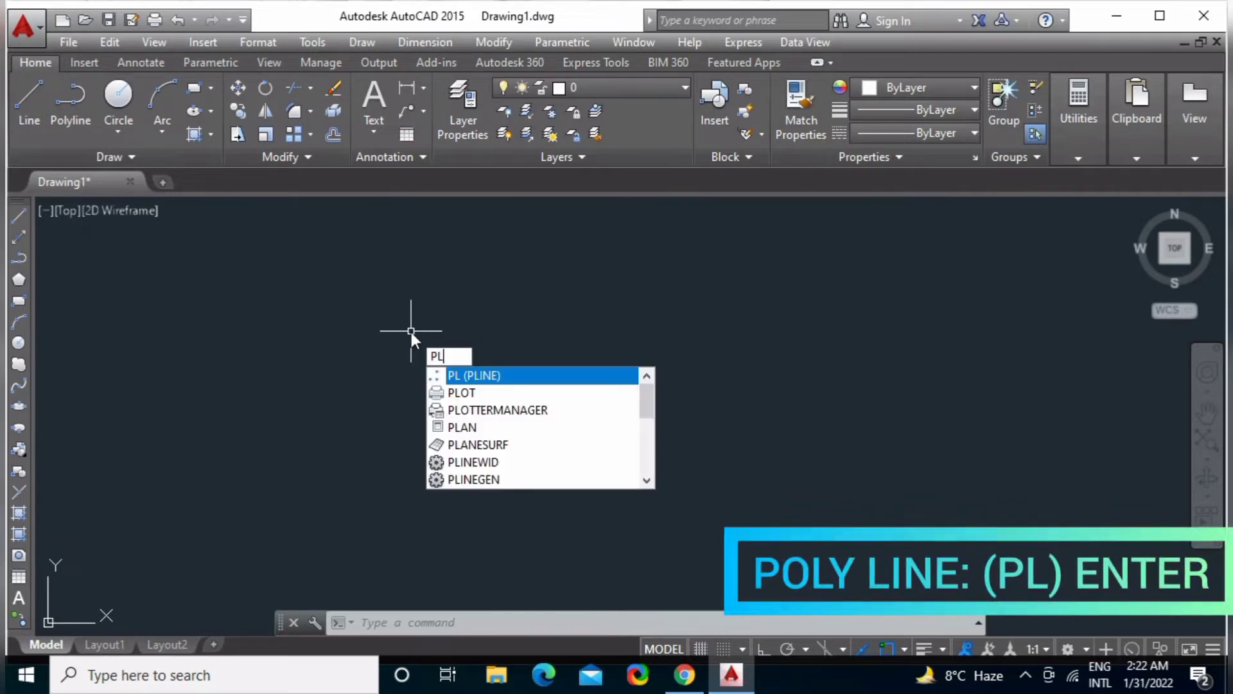
key(Return)
click(441, 425)
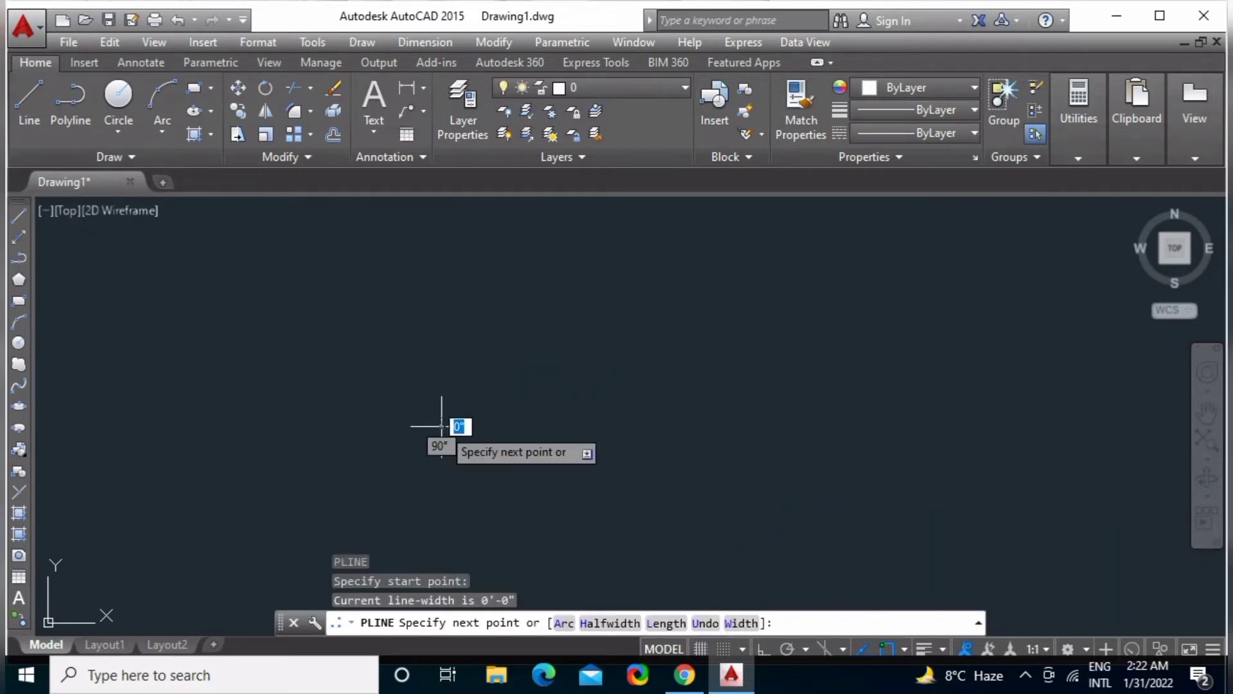
click(623, 394)
click(828, 298)
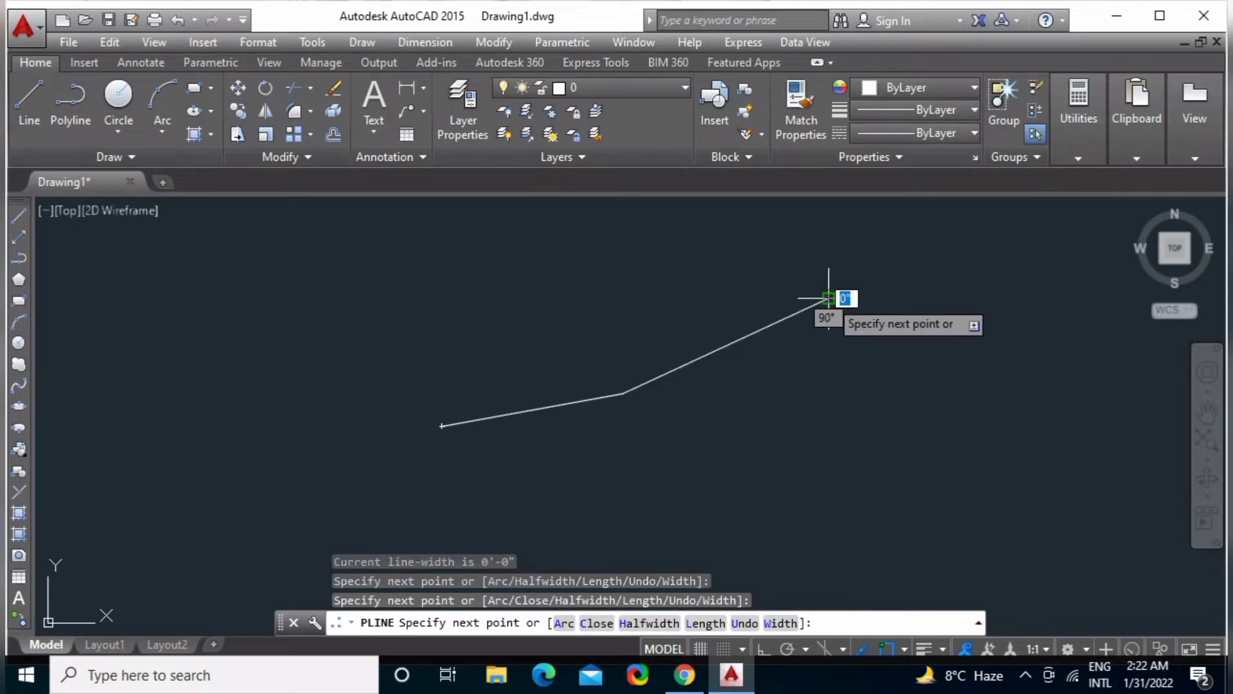
click(606, 286)
click(438, 375)
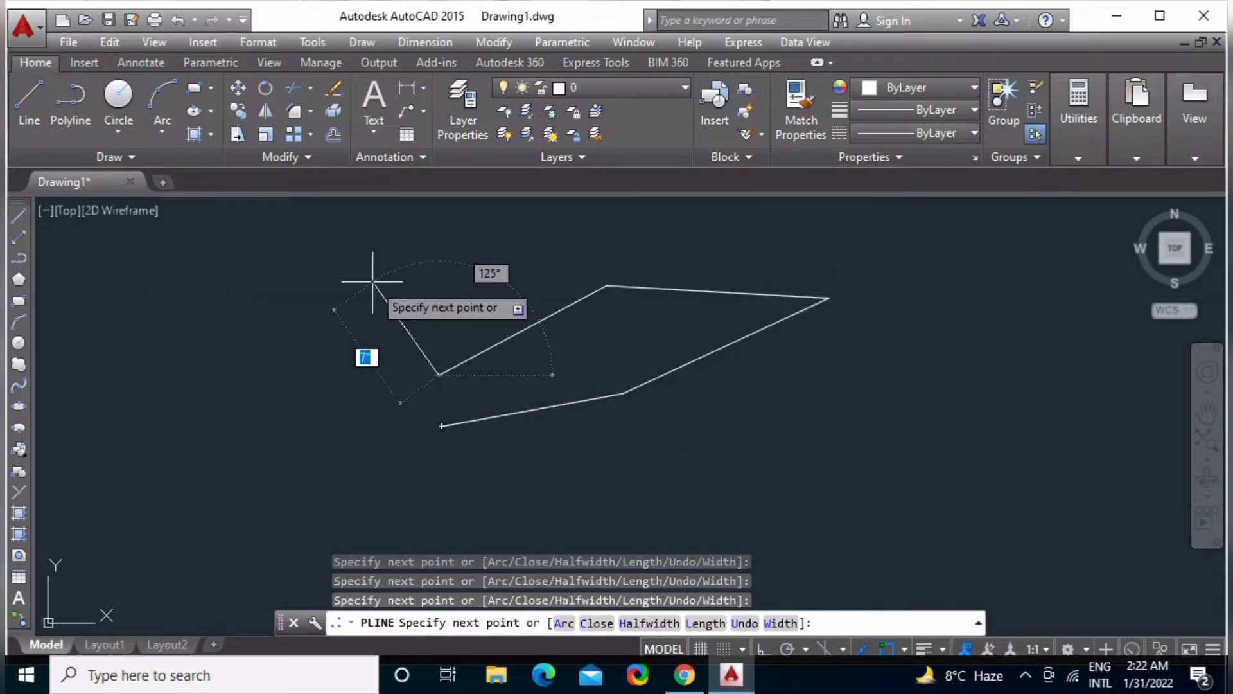
click(373, 281)
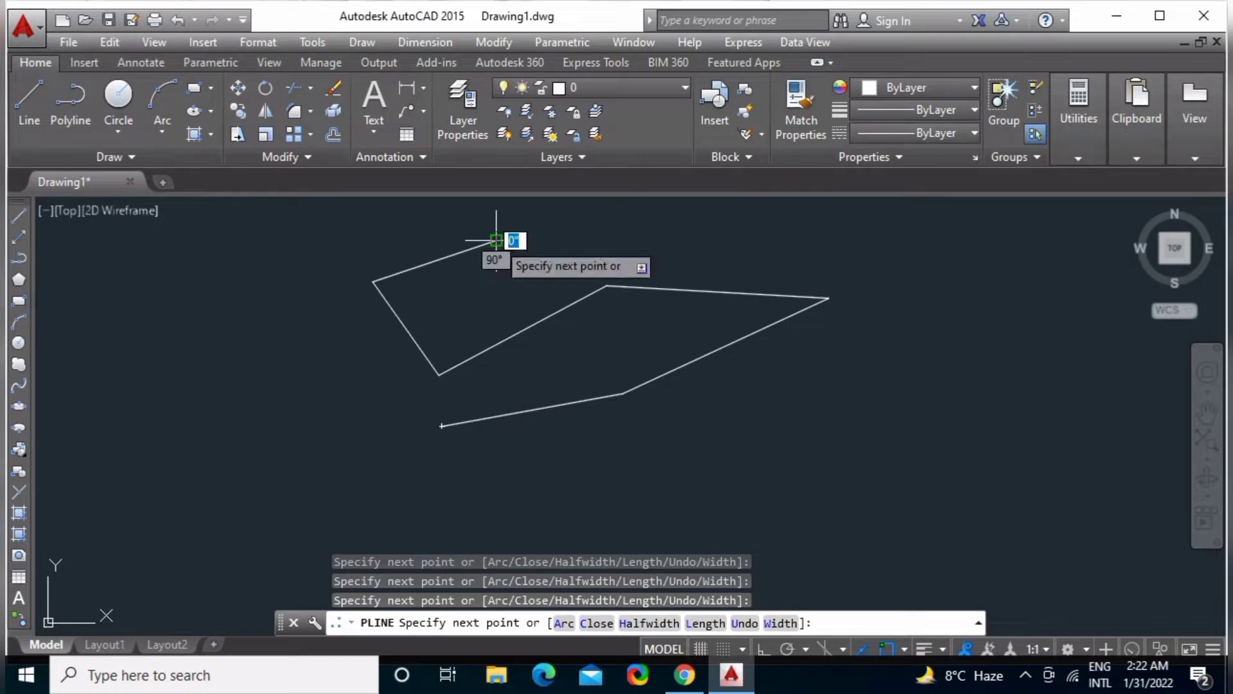
click(496, 240)
key(Return)
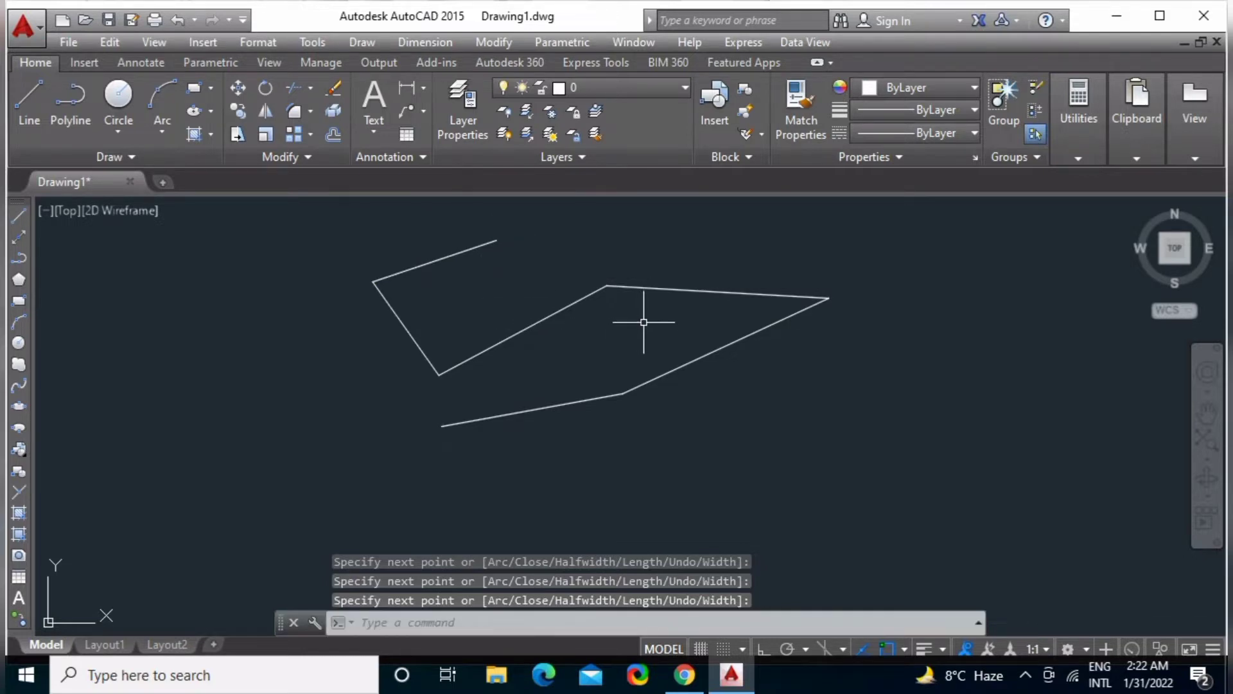
middle_drag(652, 352, 548, 366)
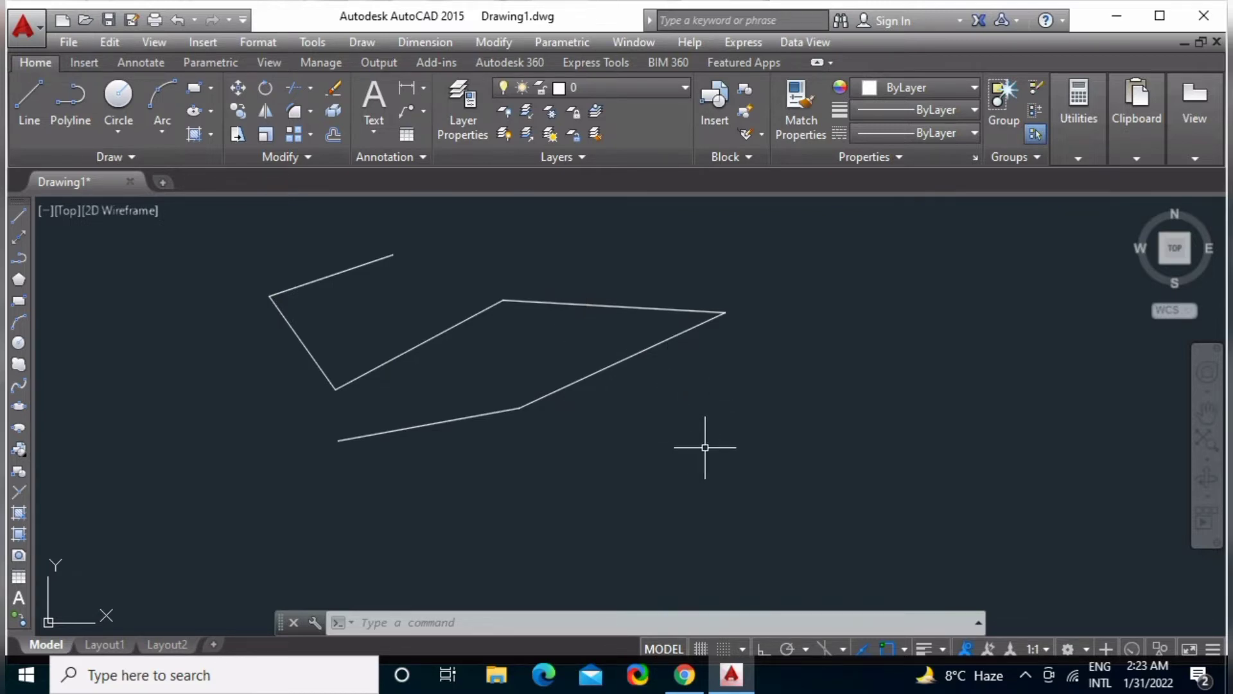
Draw a rising slanted line right of the polyline, then a vertical drop.
text(l)
key(Return)
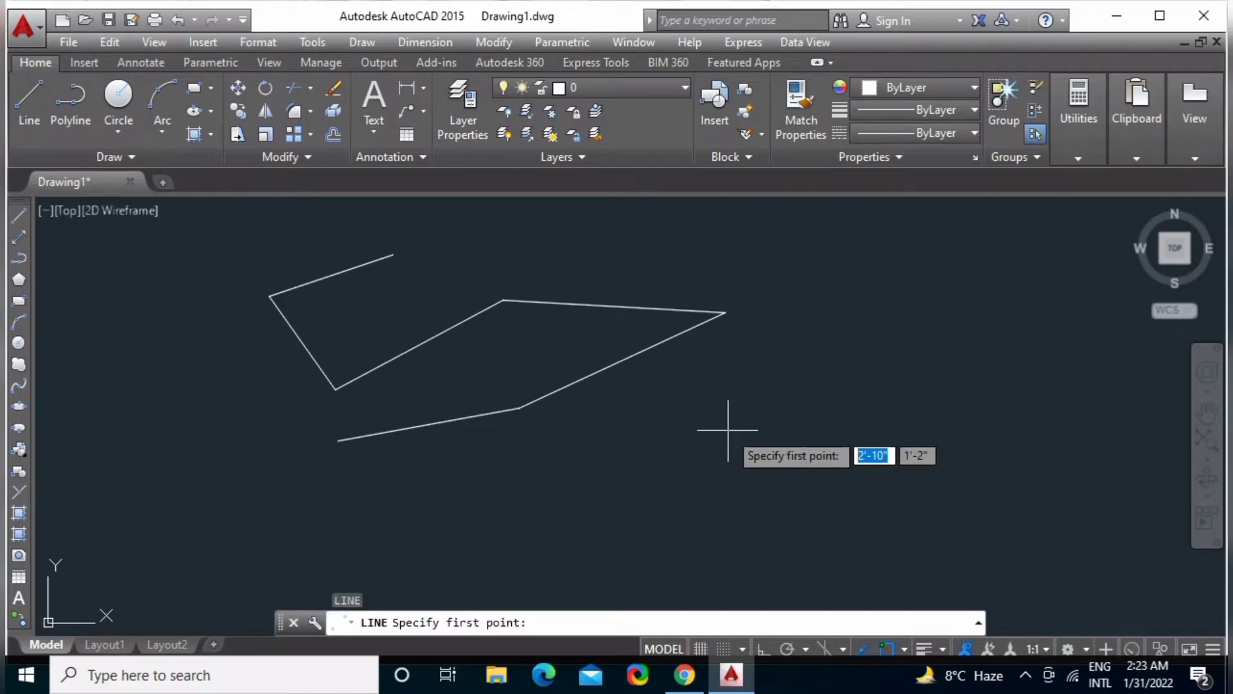
click(727, 430)
click(1061, 332)
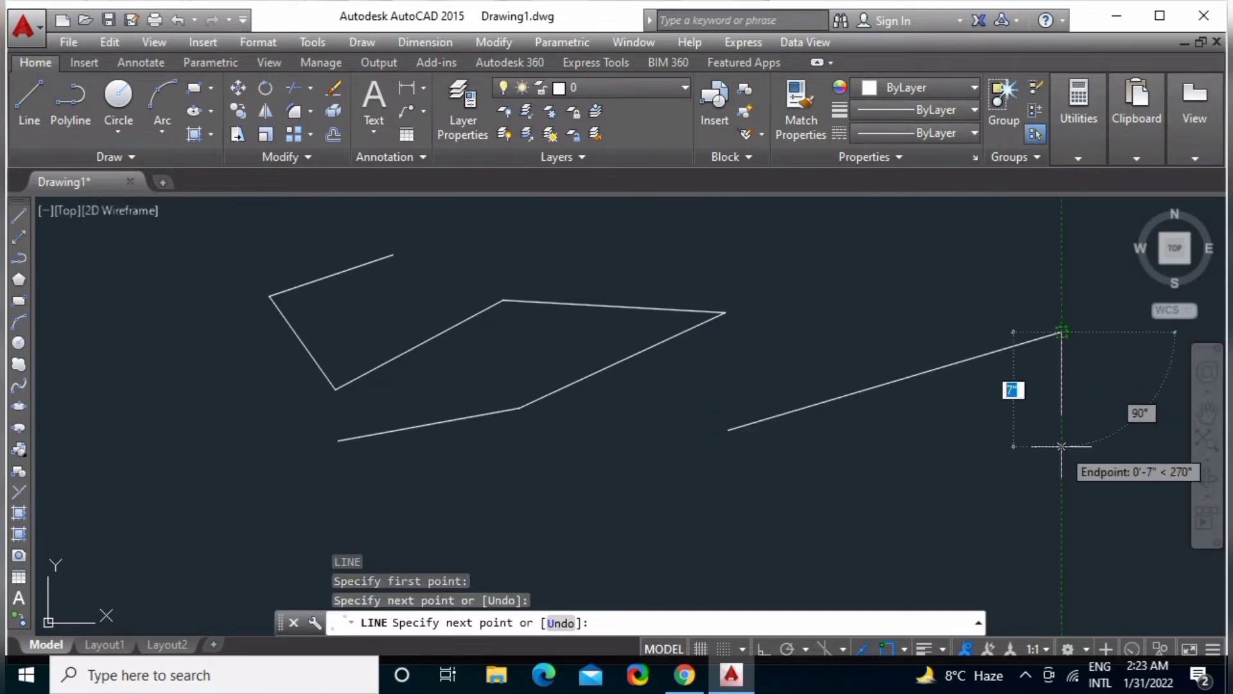
click(1062, 476)
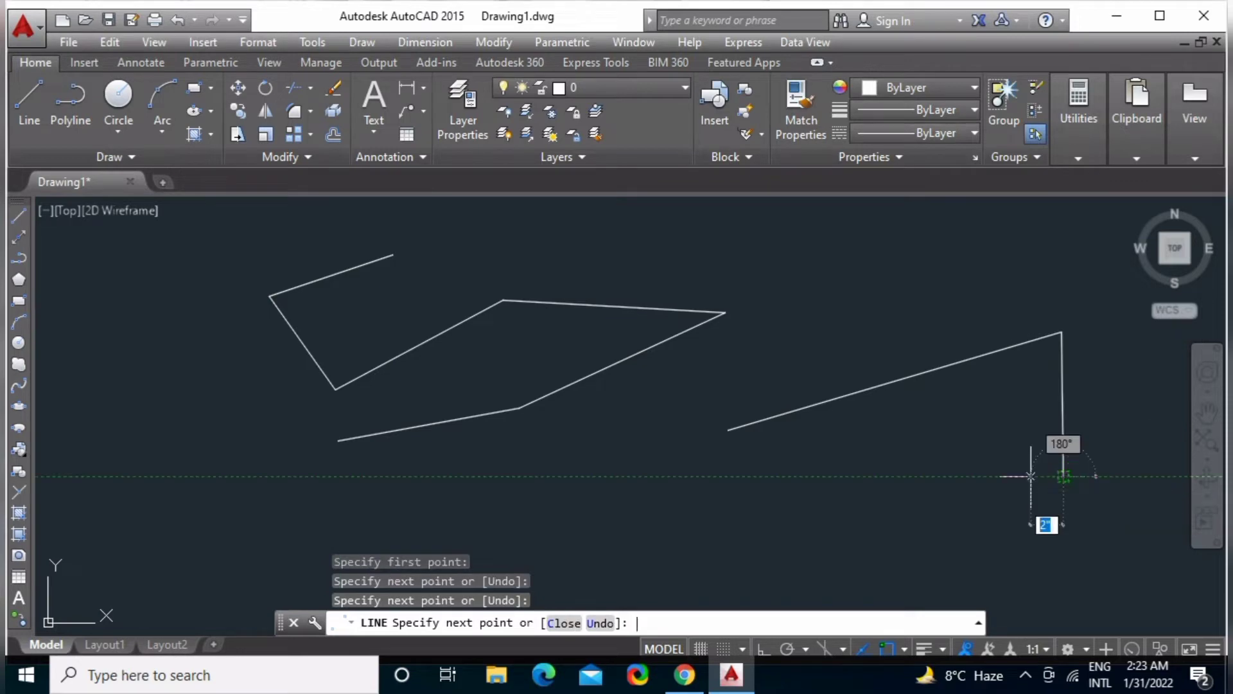
key(Return)
Select and deselect the slanted line and polyline, then expand the extra drawing tools.
click(1010, 336)
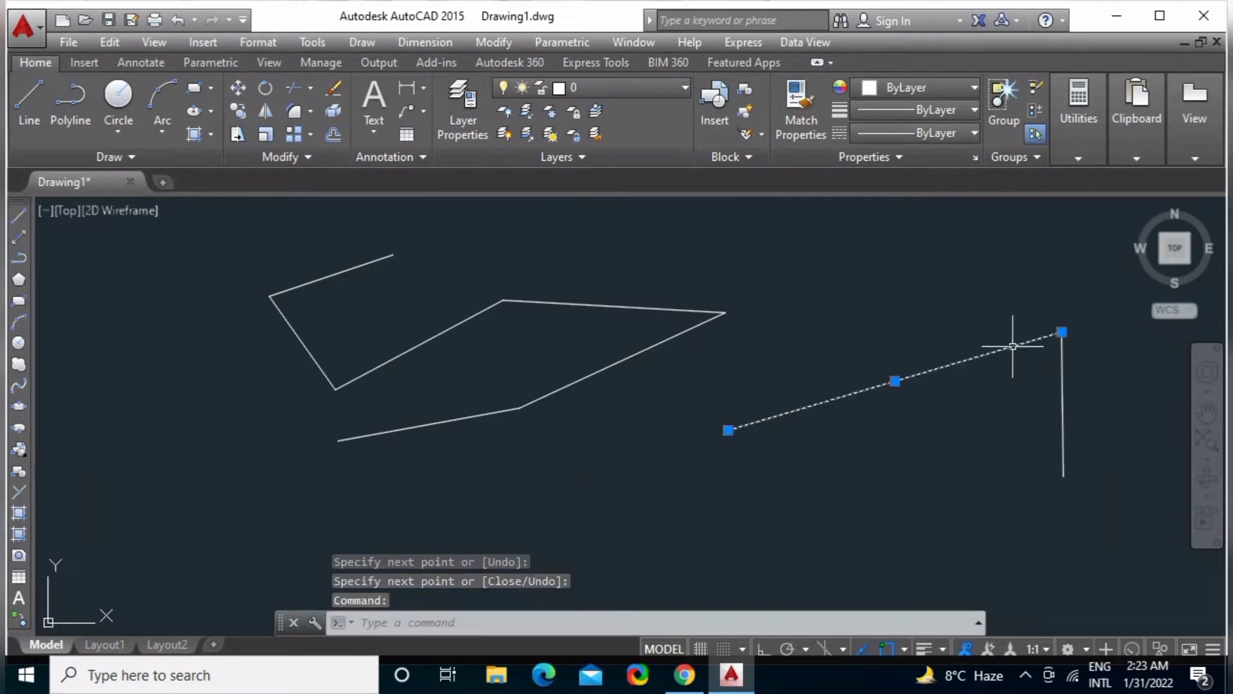
key(Escape)
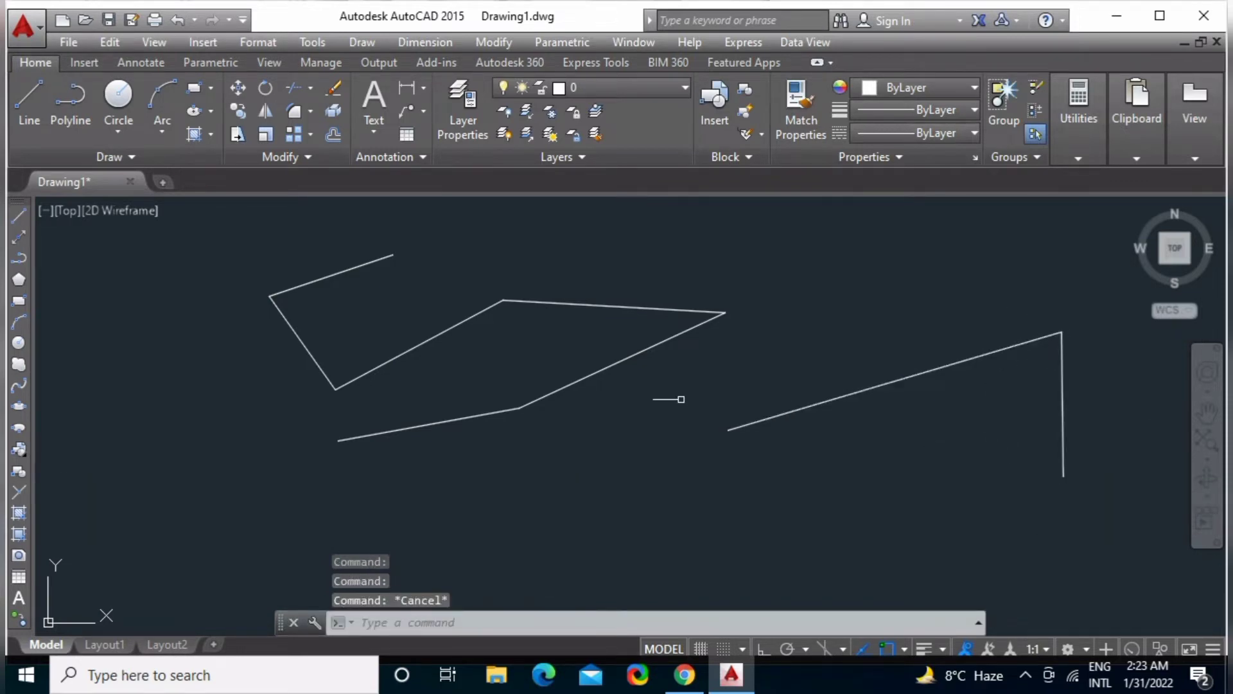
click(653, 344)
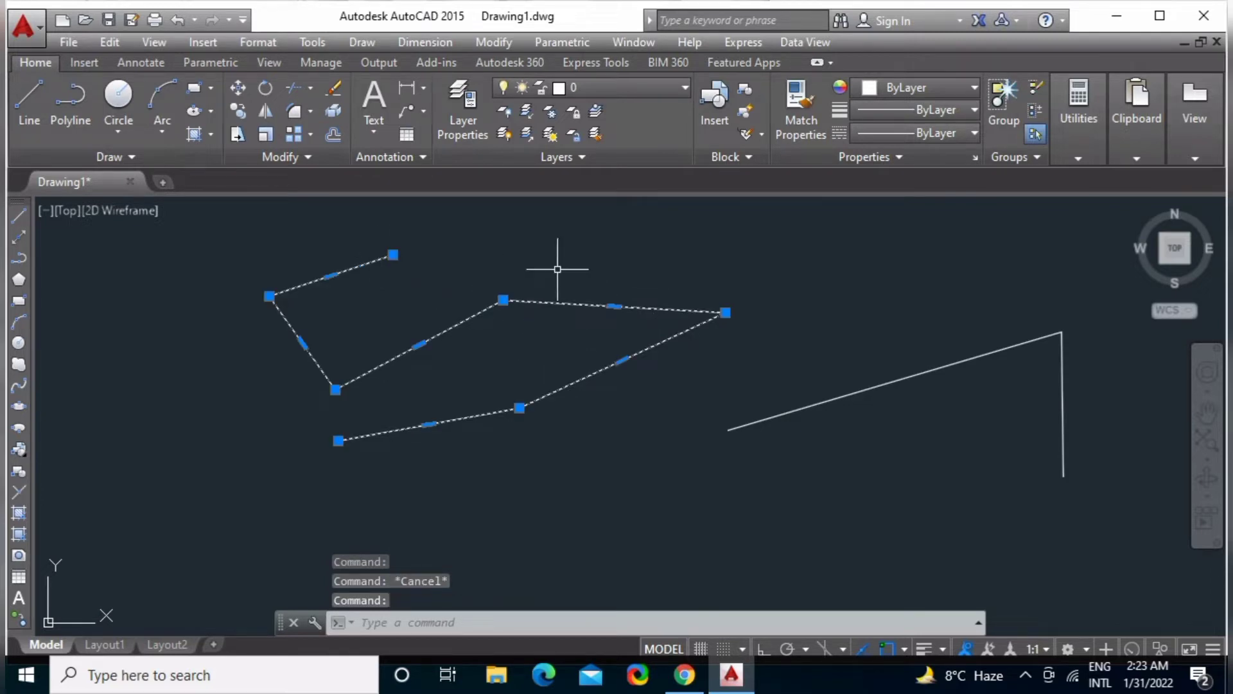
key(Escape)
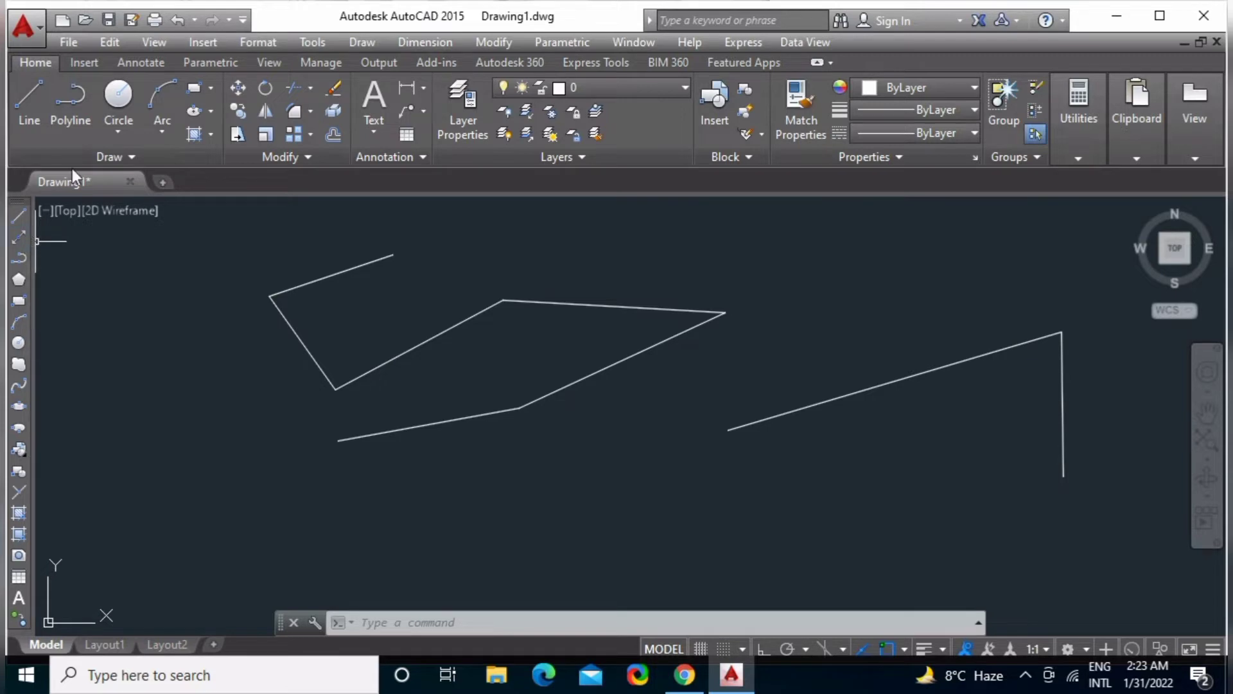
click(131, 156)
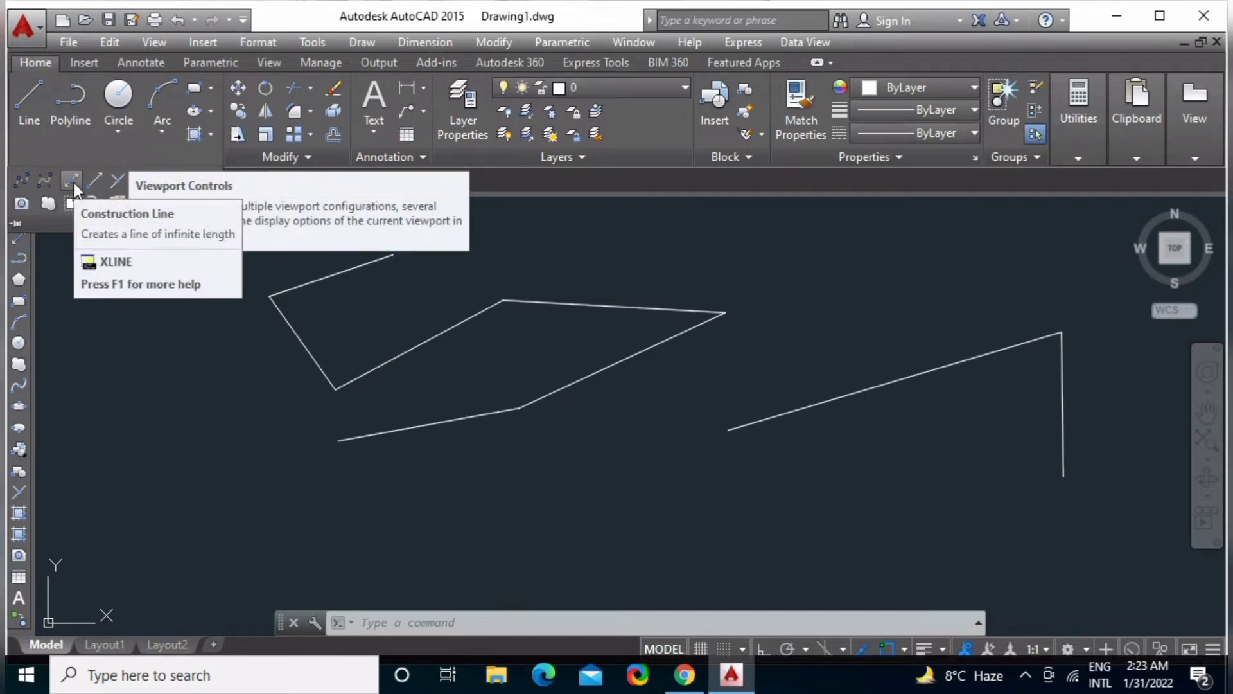
Draw seven XLINE construction lines at varied angles through one common point below the shapes.
key(Escape)
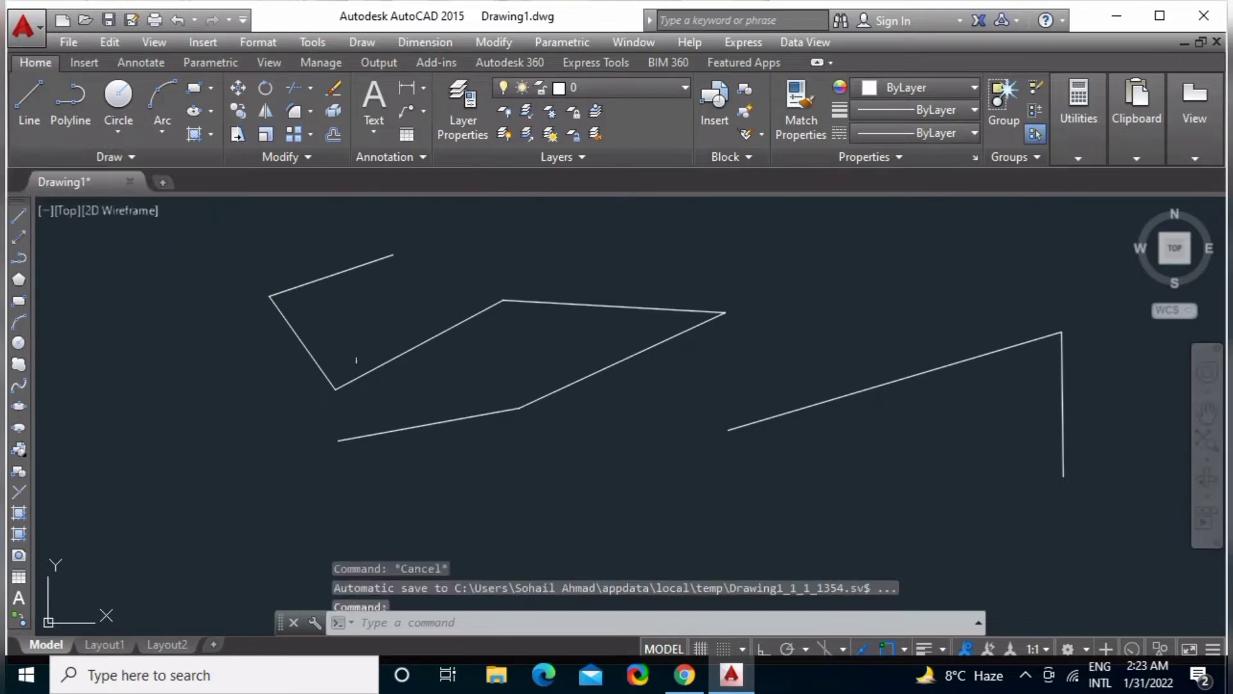
scroll(565, 347, down, 2)
middle_drag(639, 394, 559, 385)
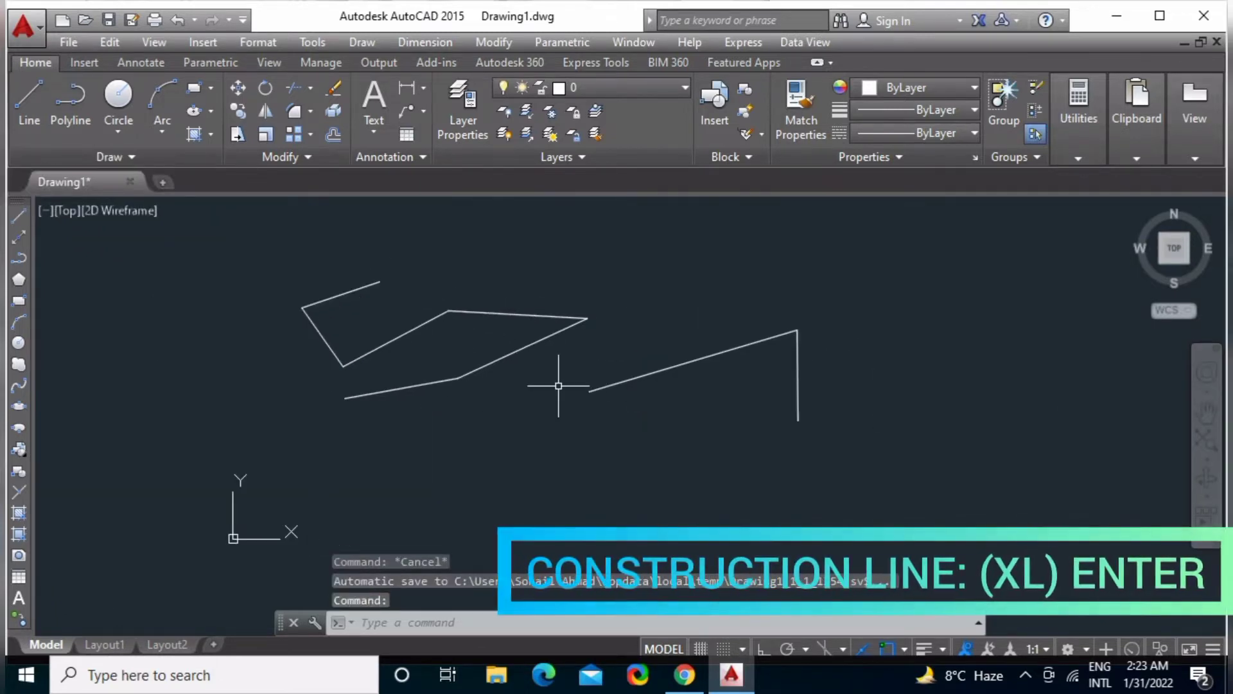
text(xl)
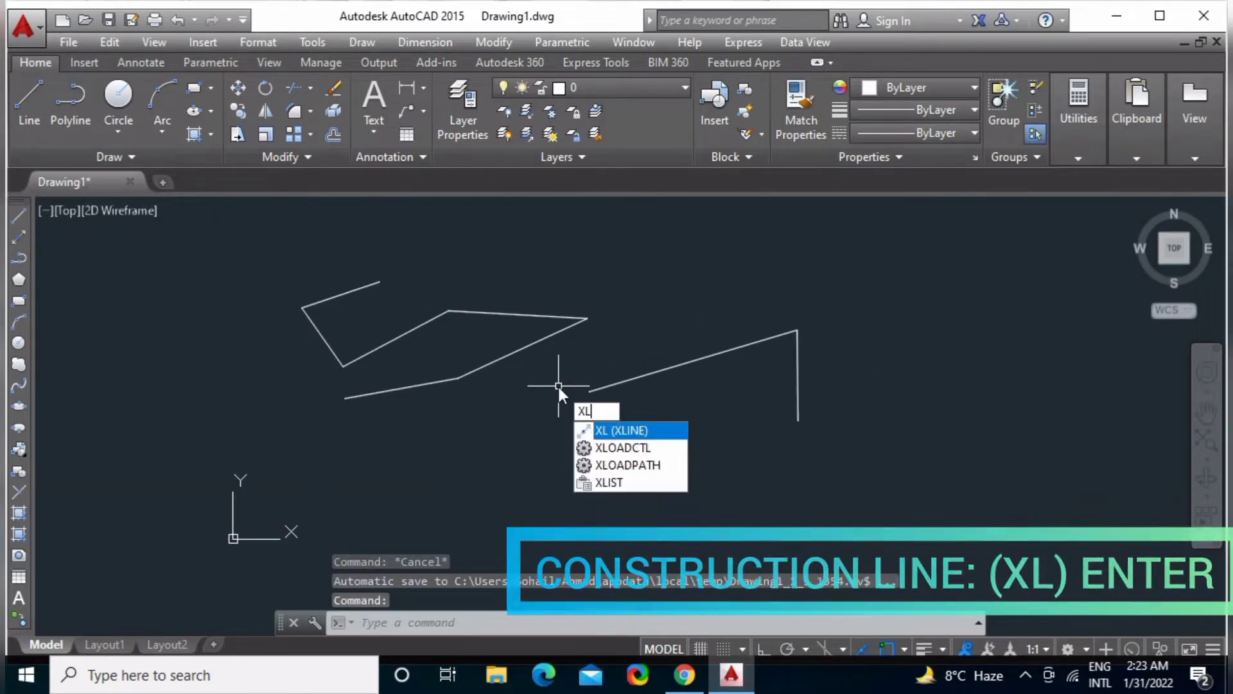
key(Return)
click(568, 458)
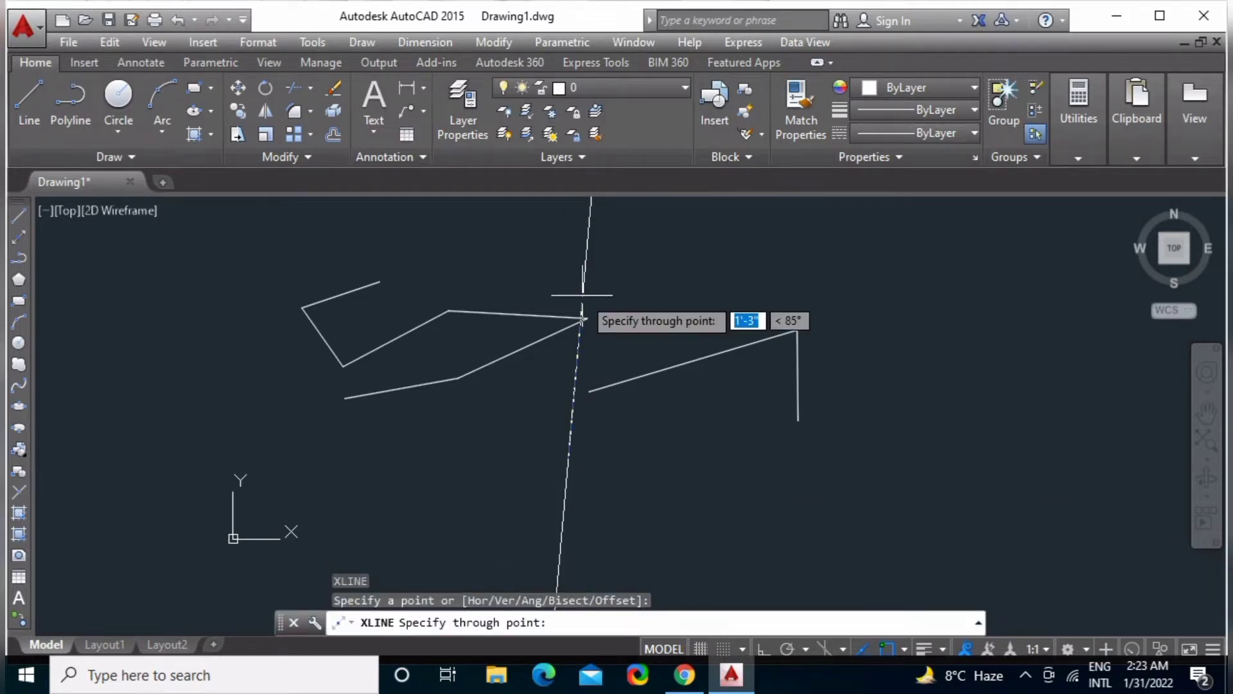
click(582, 302)
click(681, 390)
click(710, 483)
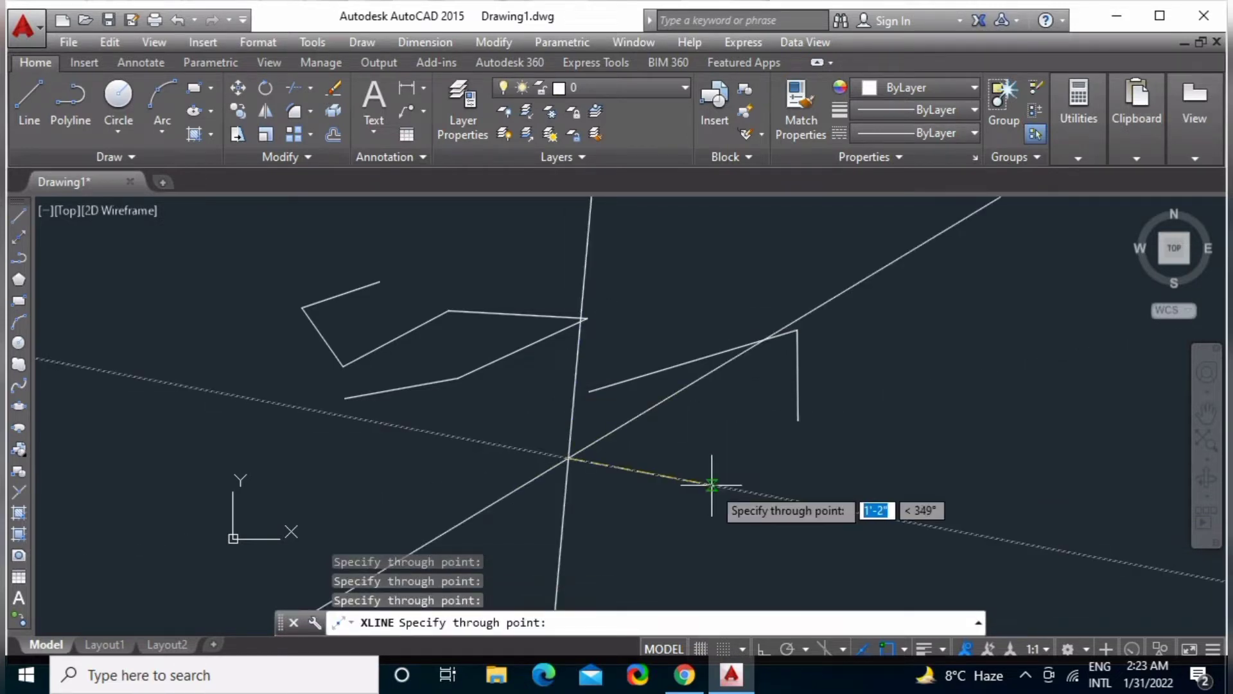
click(600, 533)
click(511, 509)
click(485, 445)
click(495, 385)
key(Return)
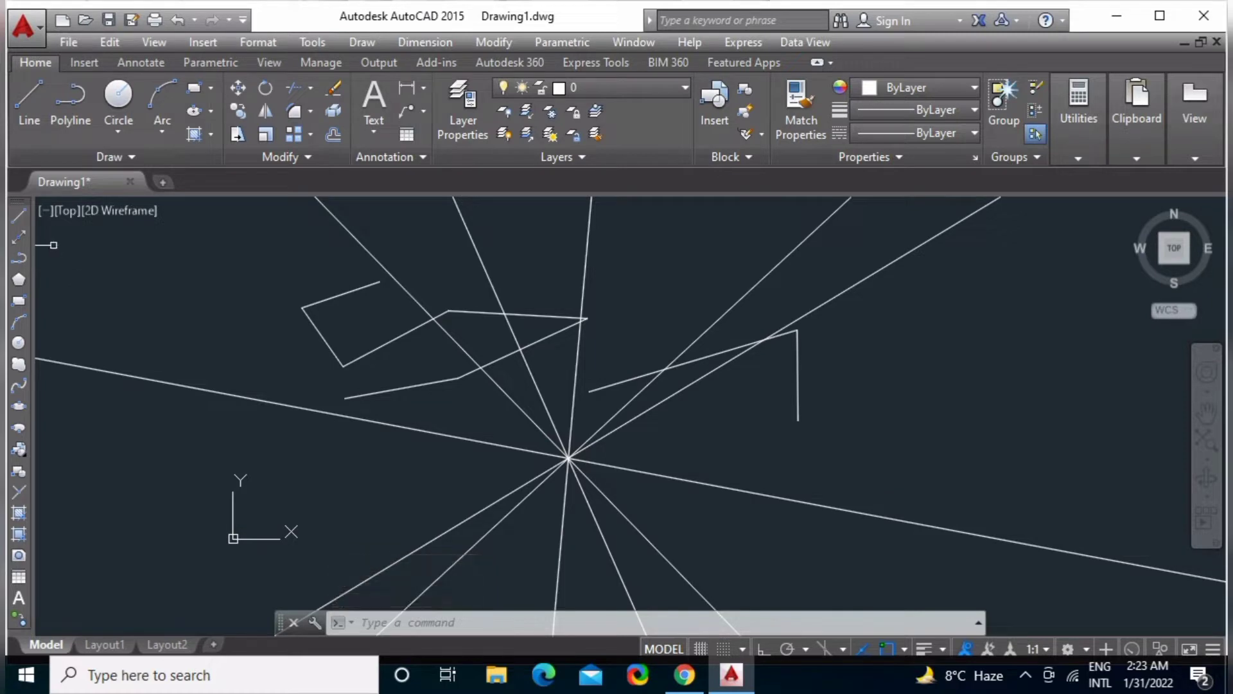
click(83, 160)
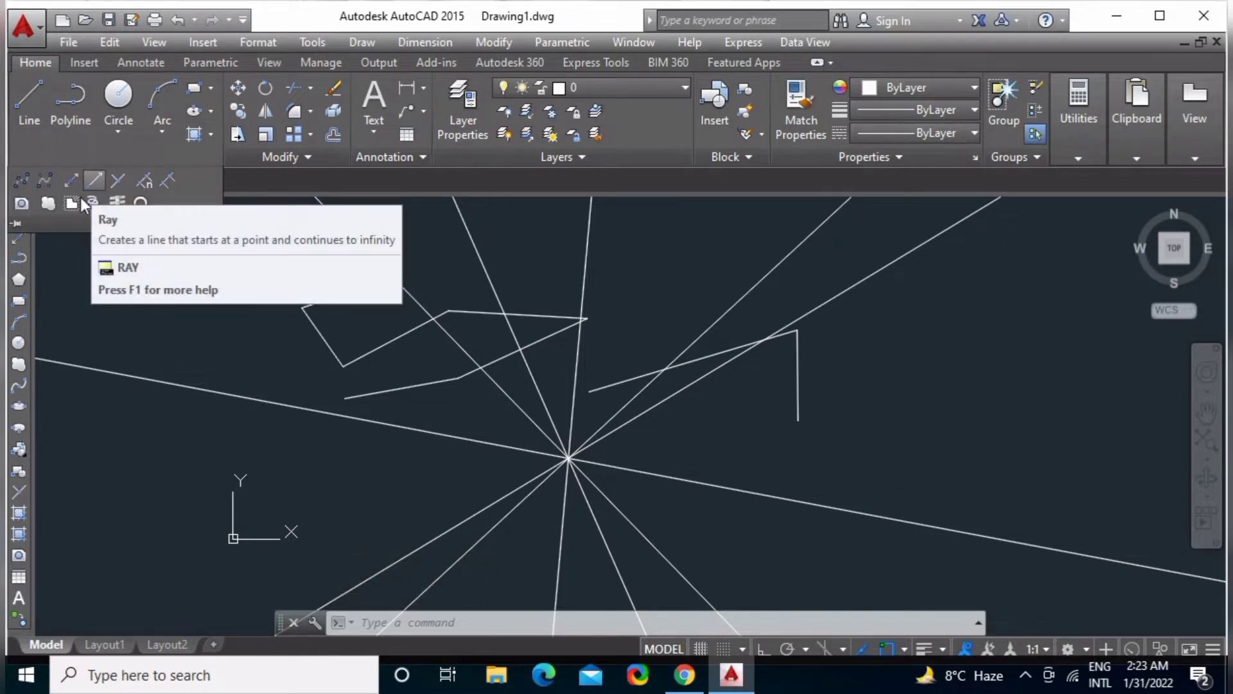
Browse the extra drawing tools and the drawing commands list, then pan the drawing left and up.
click(55, 275)
click(55, 336)
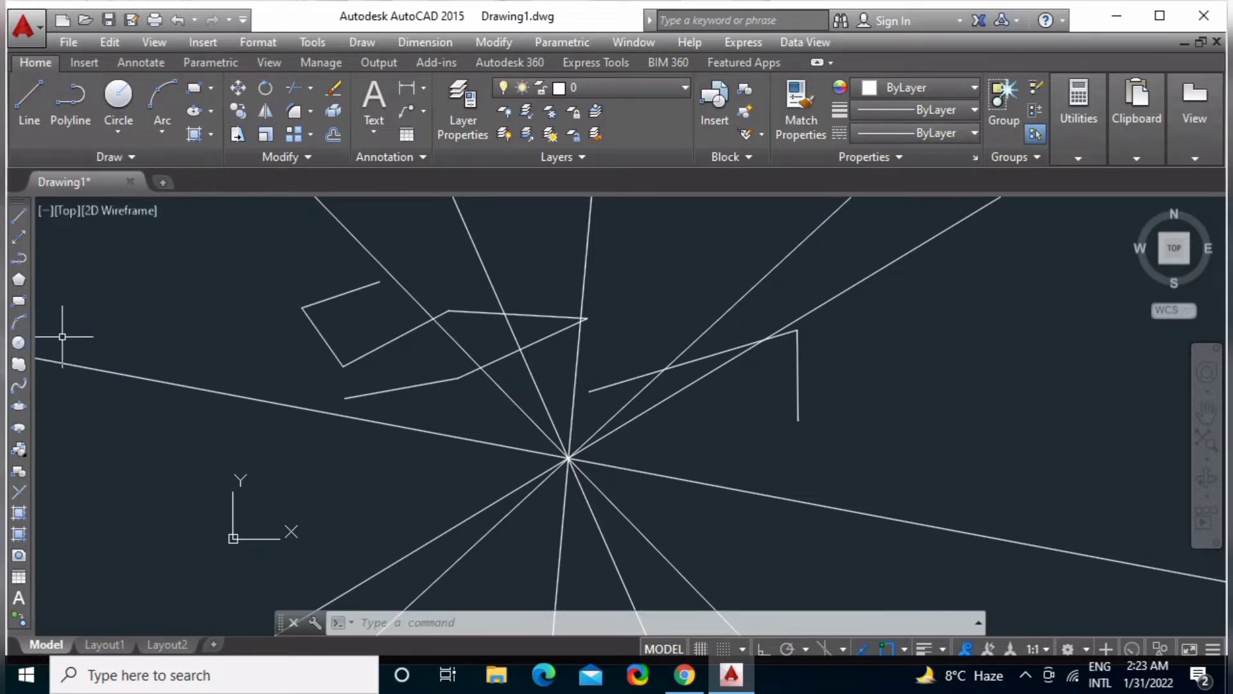
click(368, 44)
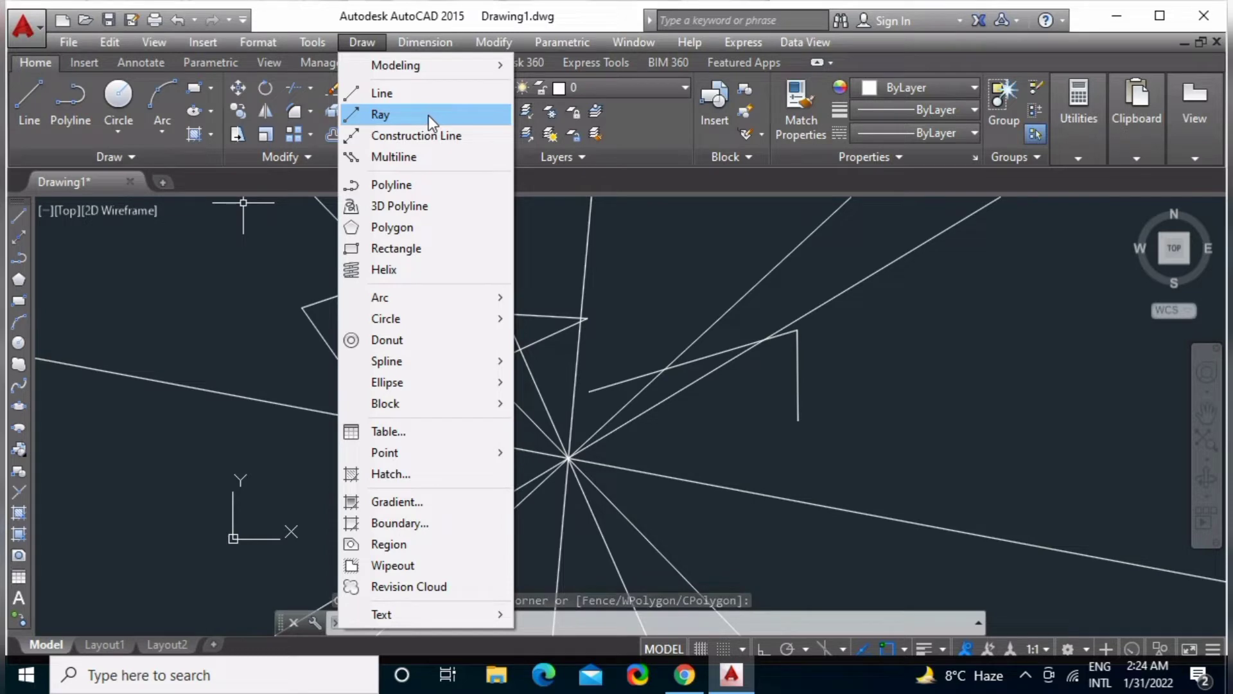
key(Escape)
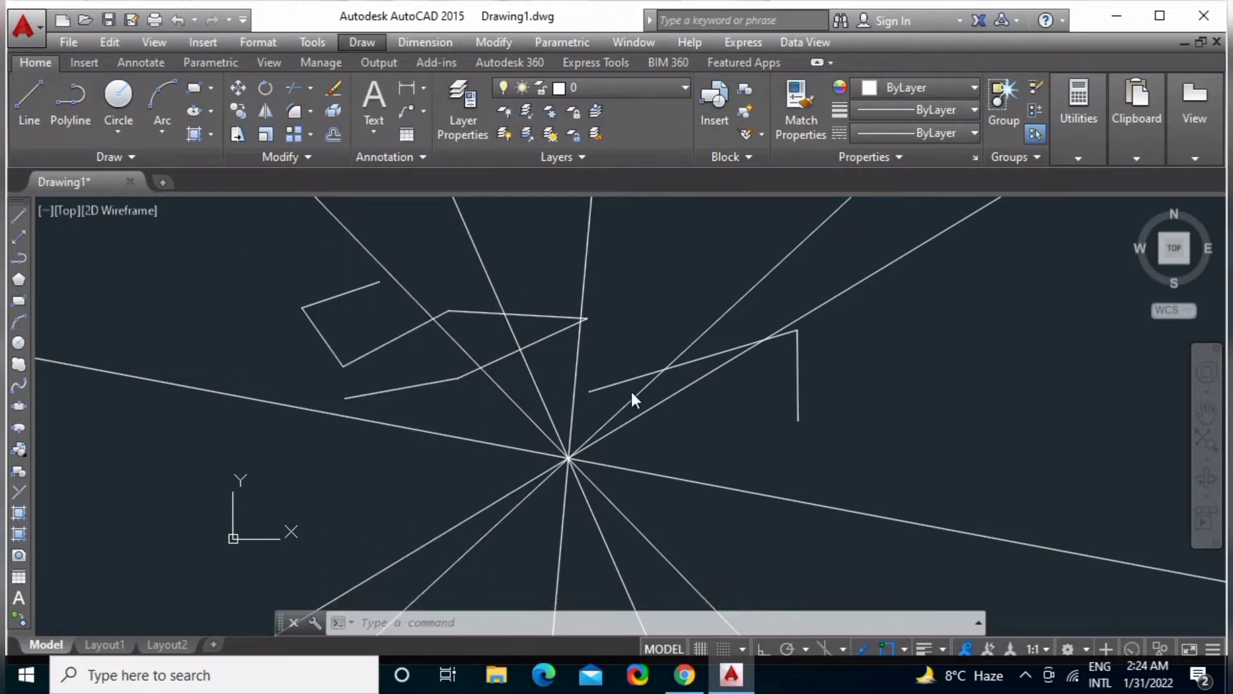
middle_drag(713, 443, 498, 395)
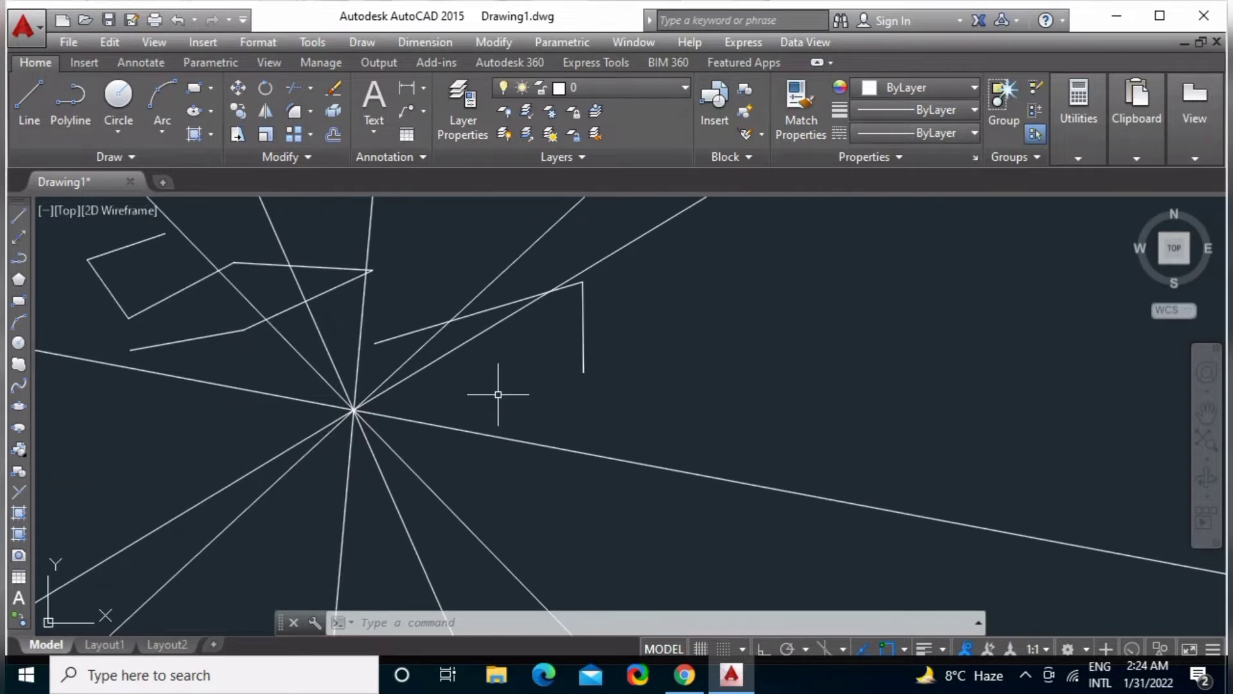
Draw three rays from one start point to the right of the construction-line fan.
text(Ra)
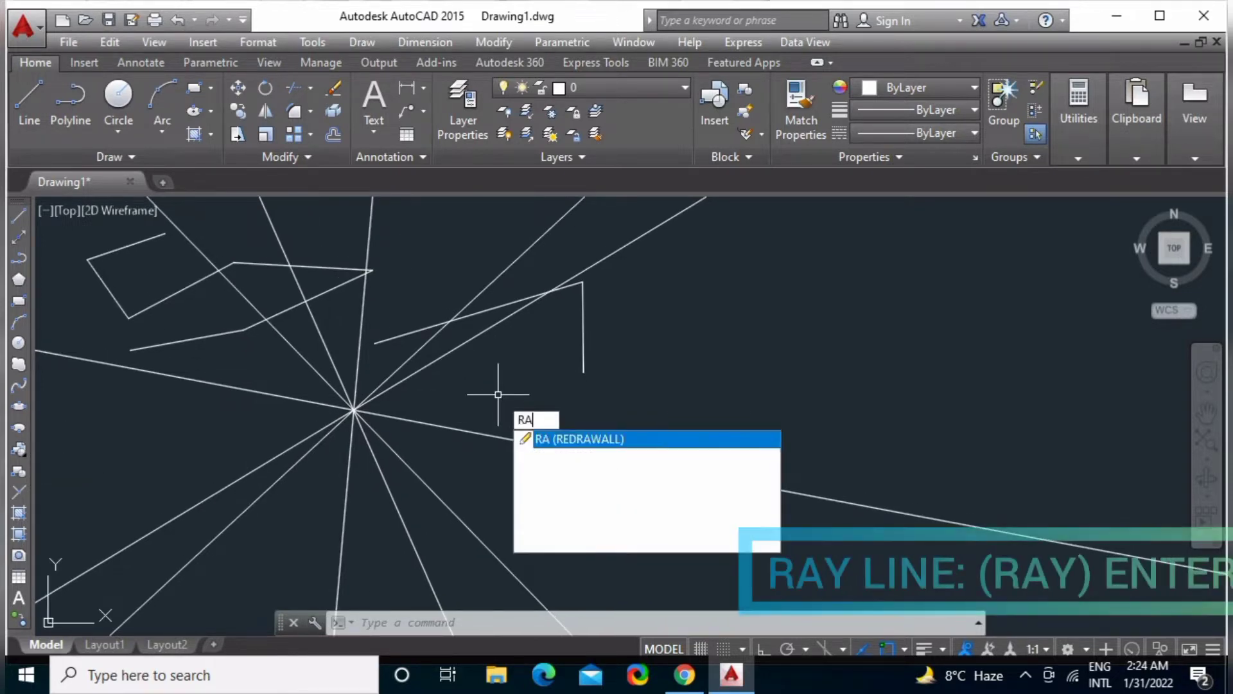
text(y)
key(Return)
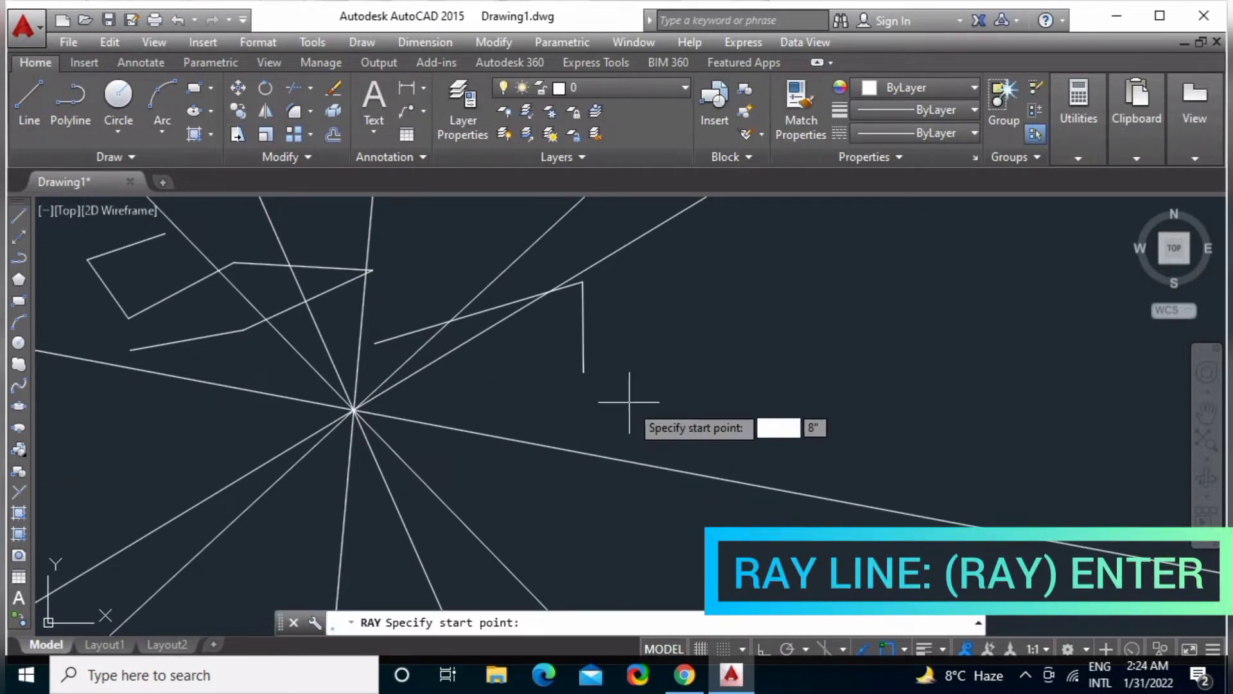
click(673, 409)
click(739, 345)
click(728, 551)
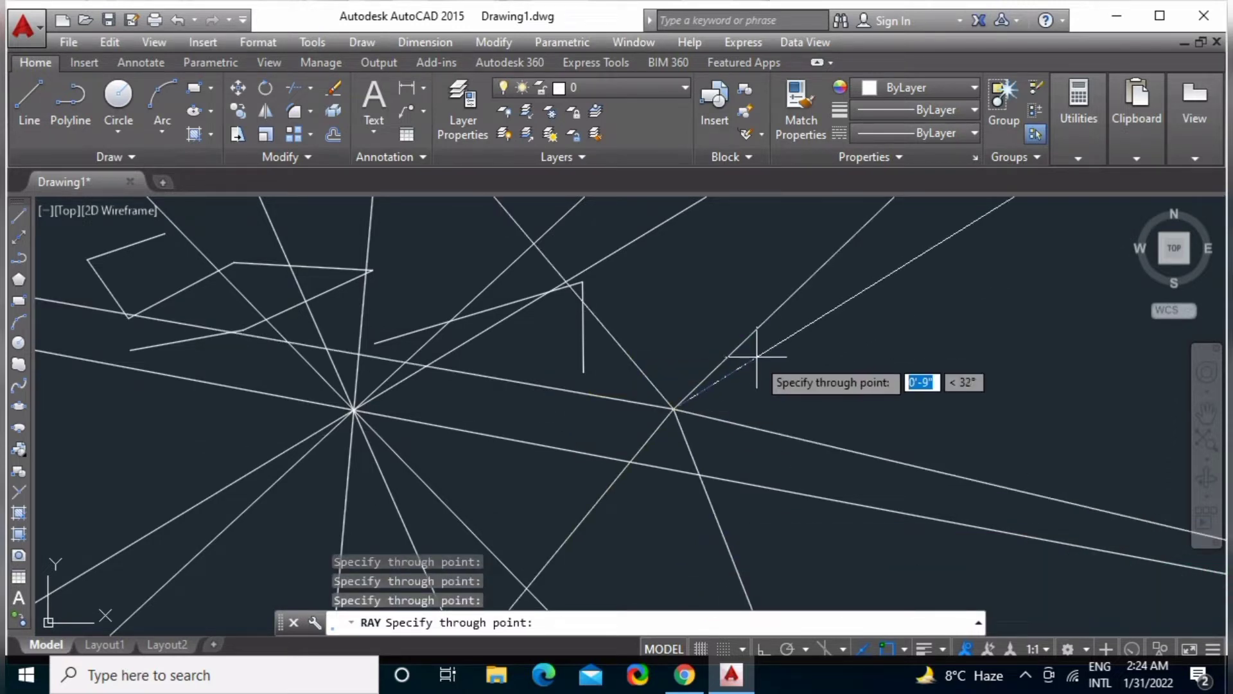
click(681, 324)
key(Return)
Crossing-select and erase all construction lines, rays and the right-hand line, leaving the polyline.
click(824, 337)
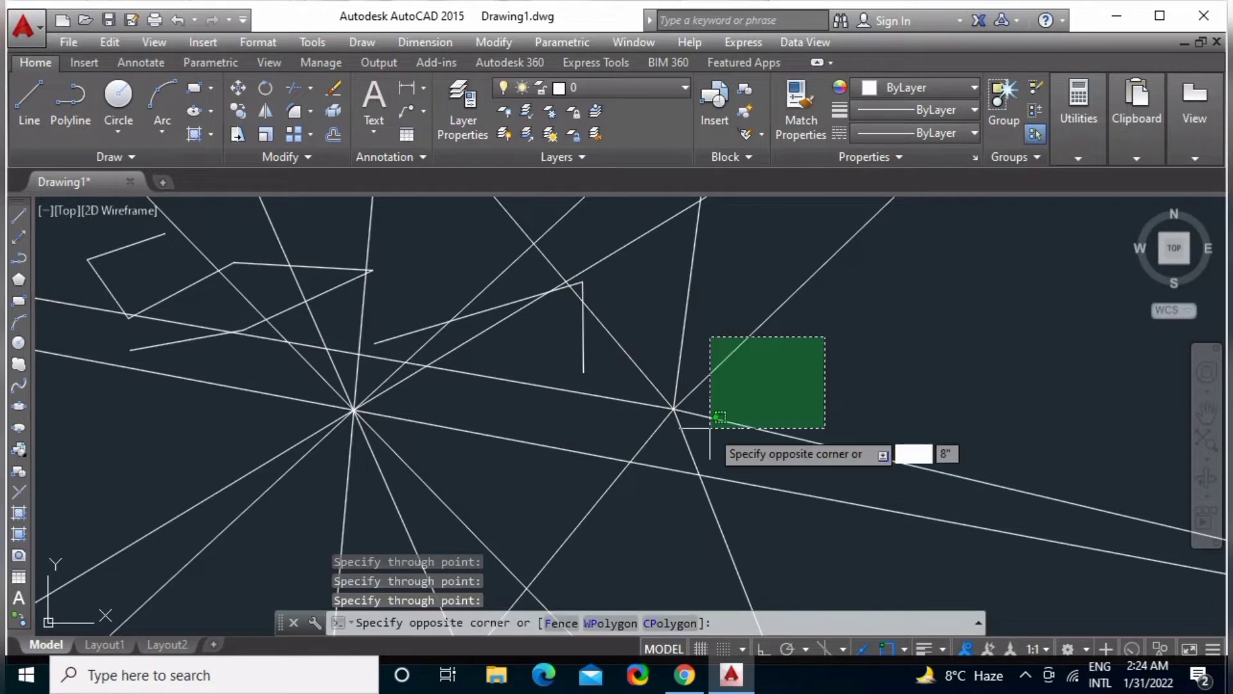
click(236, 523)
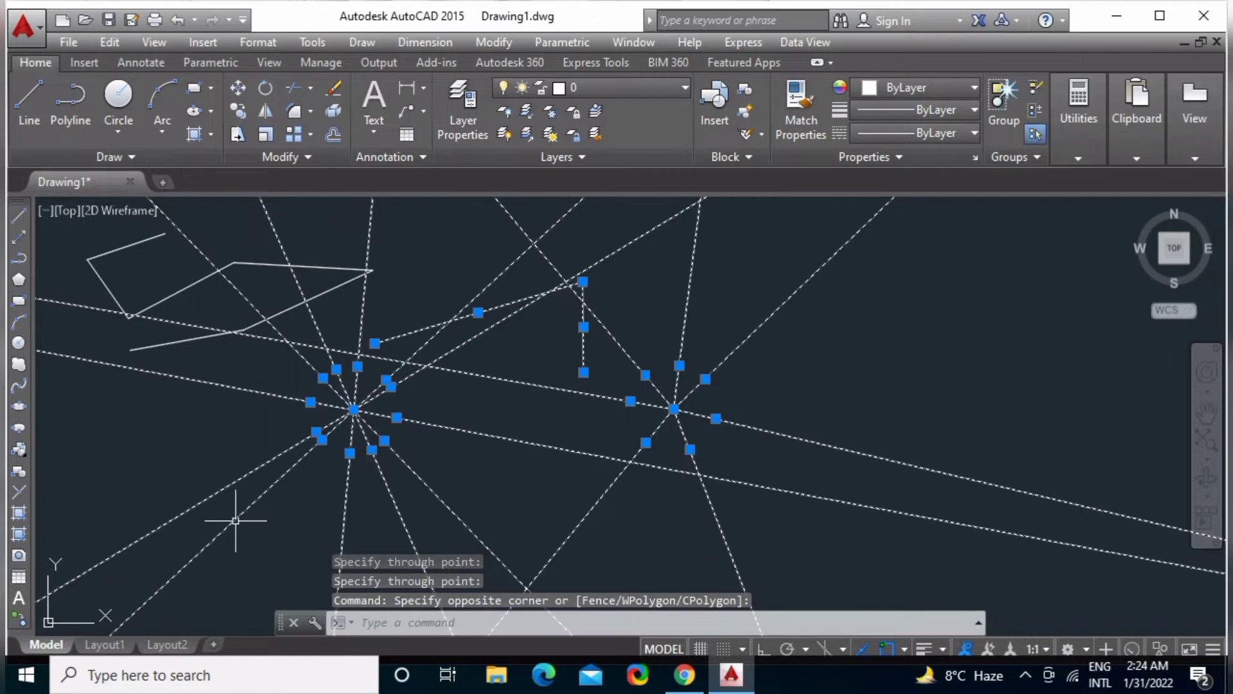
key(Delete)
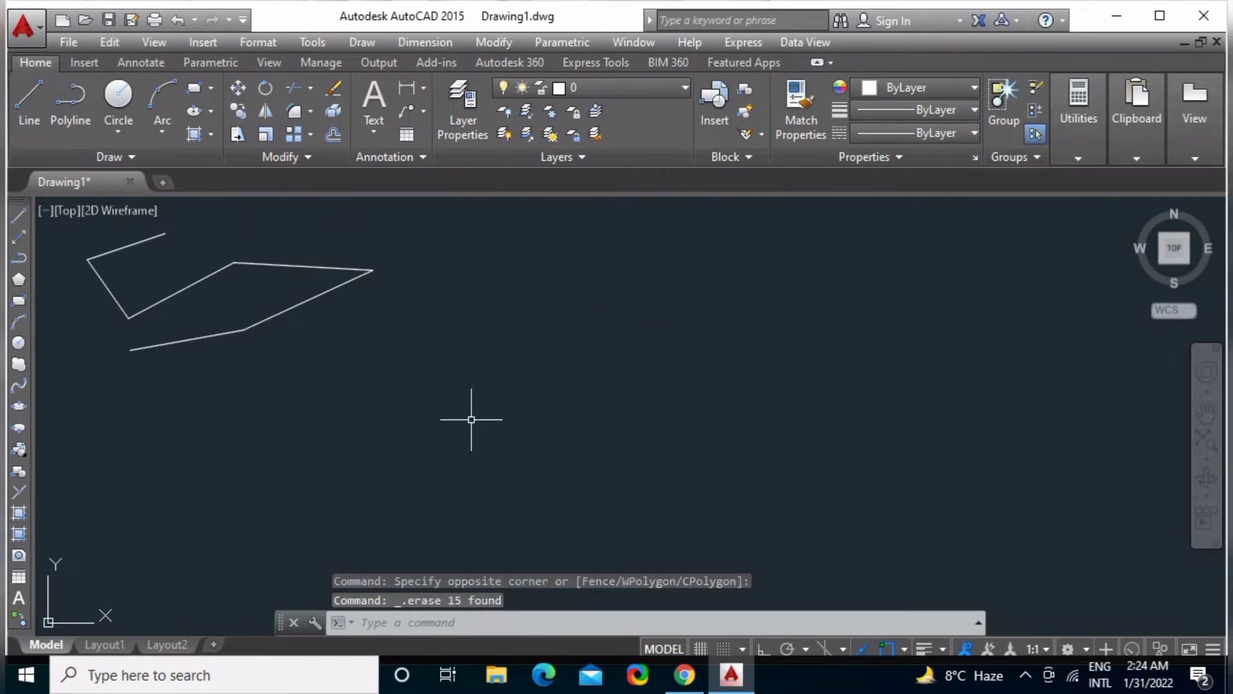
scroll(471, 419, down, 2)
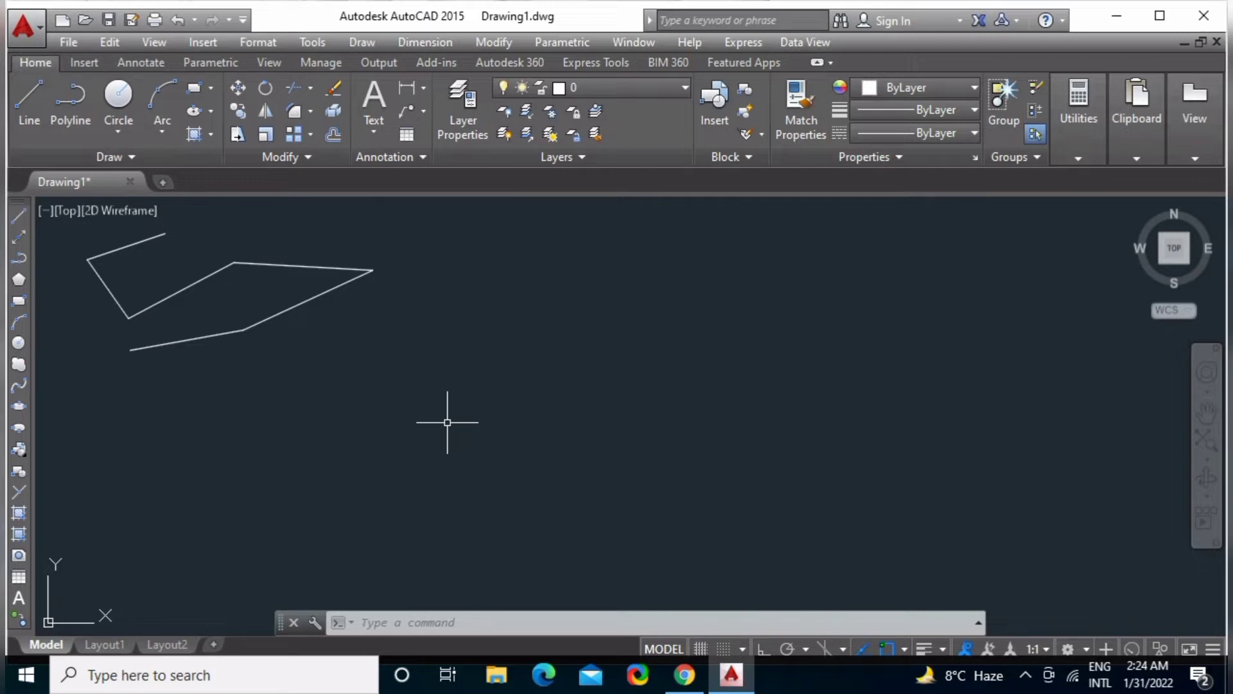
middle_drag(354, 406, 428, 406)
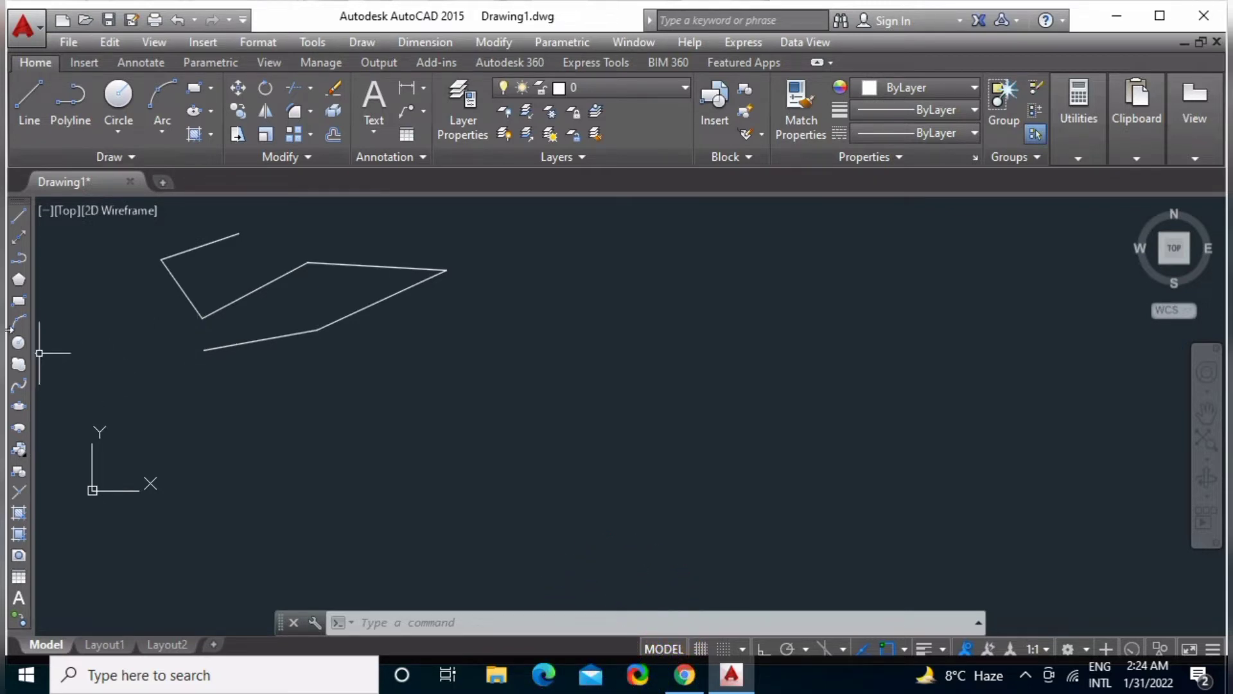
click(95, 152)
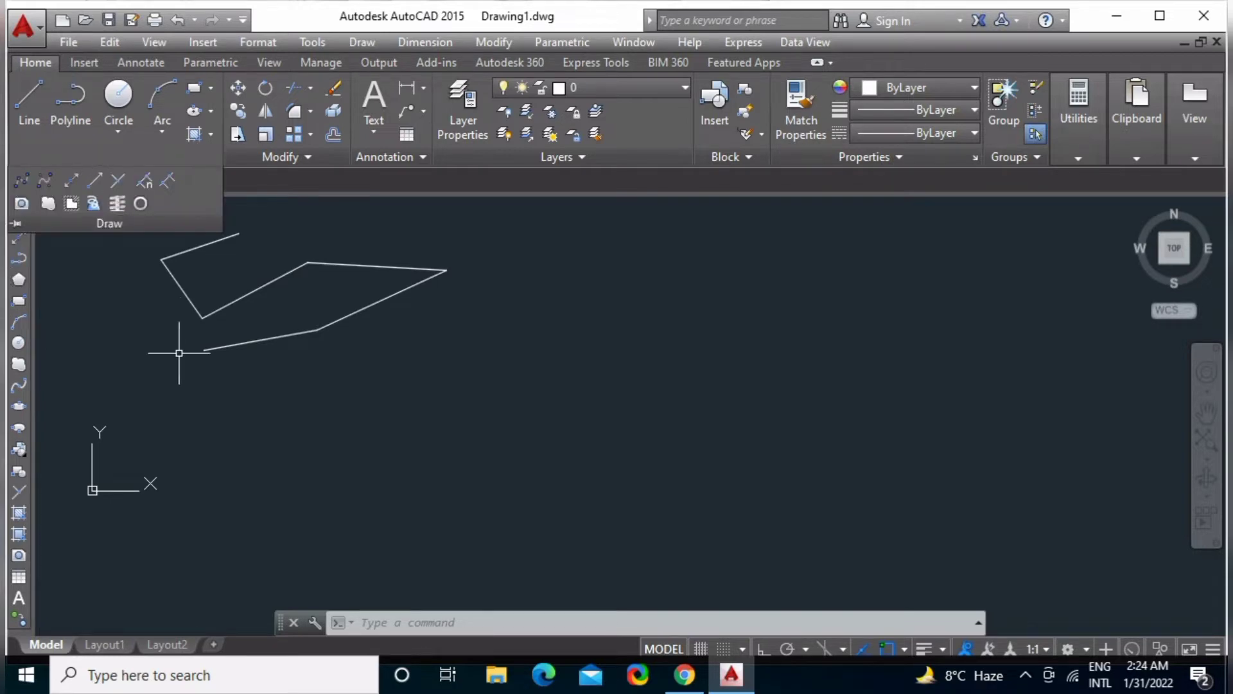
click(94, 327)
click(59, 358)
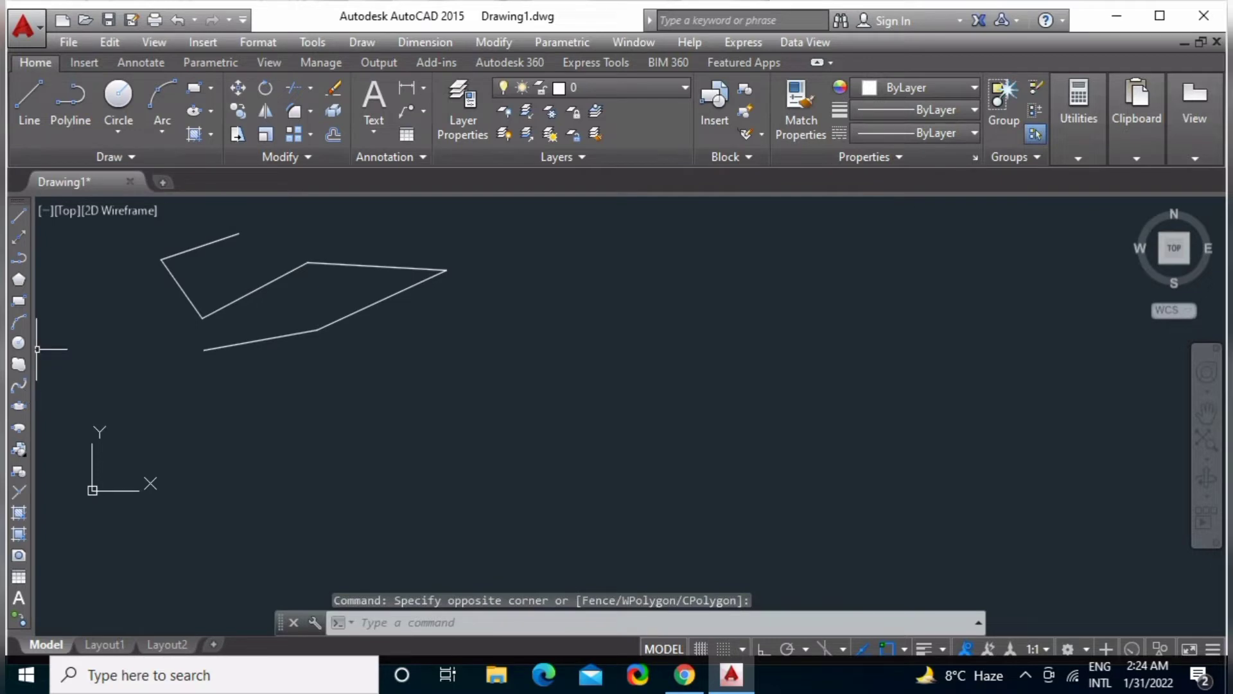
Draw an open eight-vertex double-line multiline zigzagging below and right of the polylines.
click(362, 42)
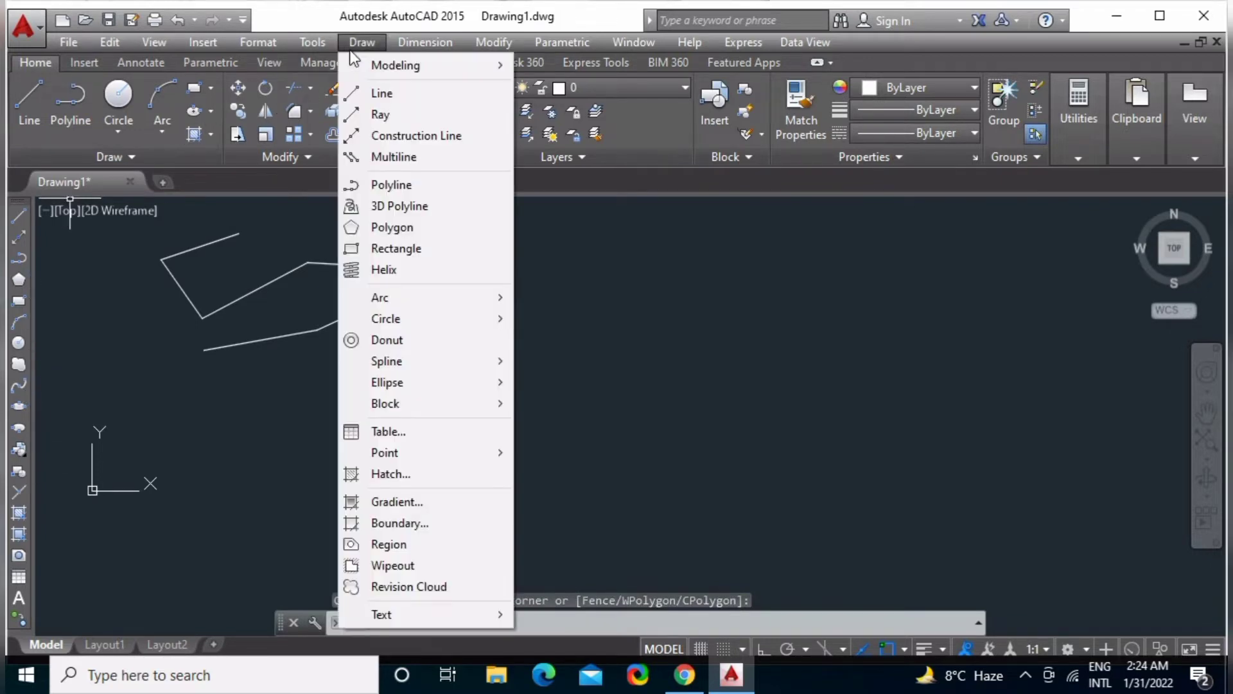
click(402, 157)
key(Escape)
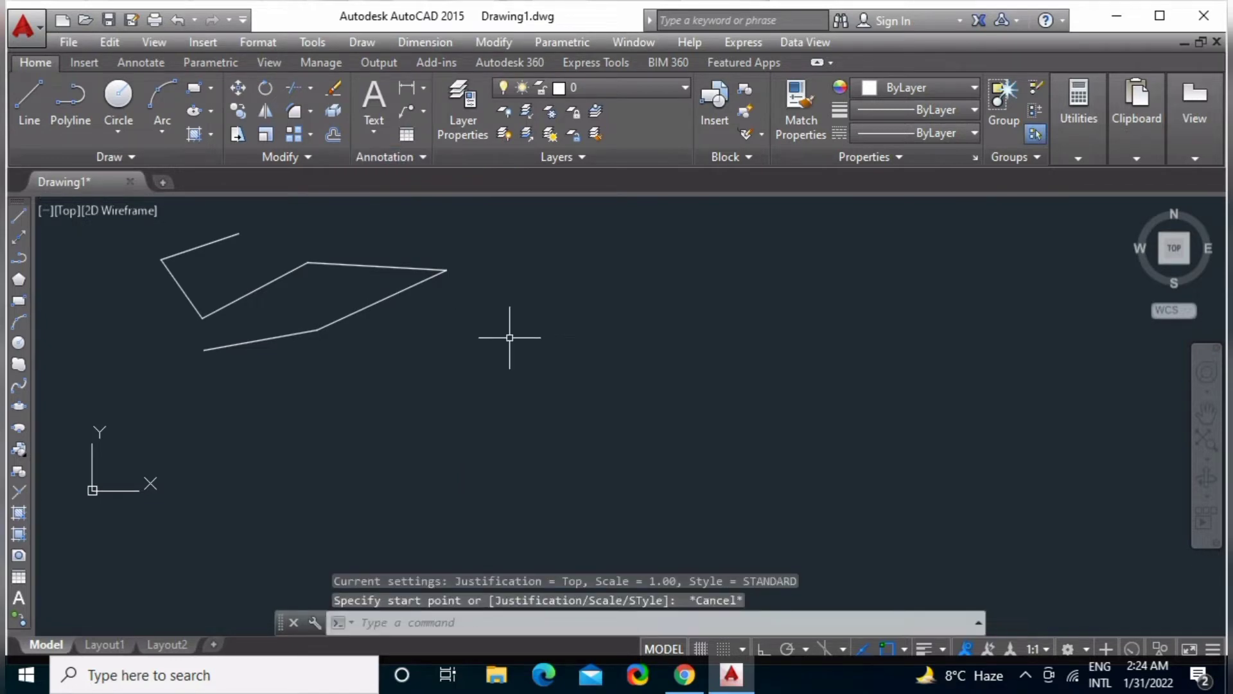
text(ml)
key(Return)
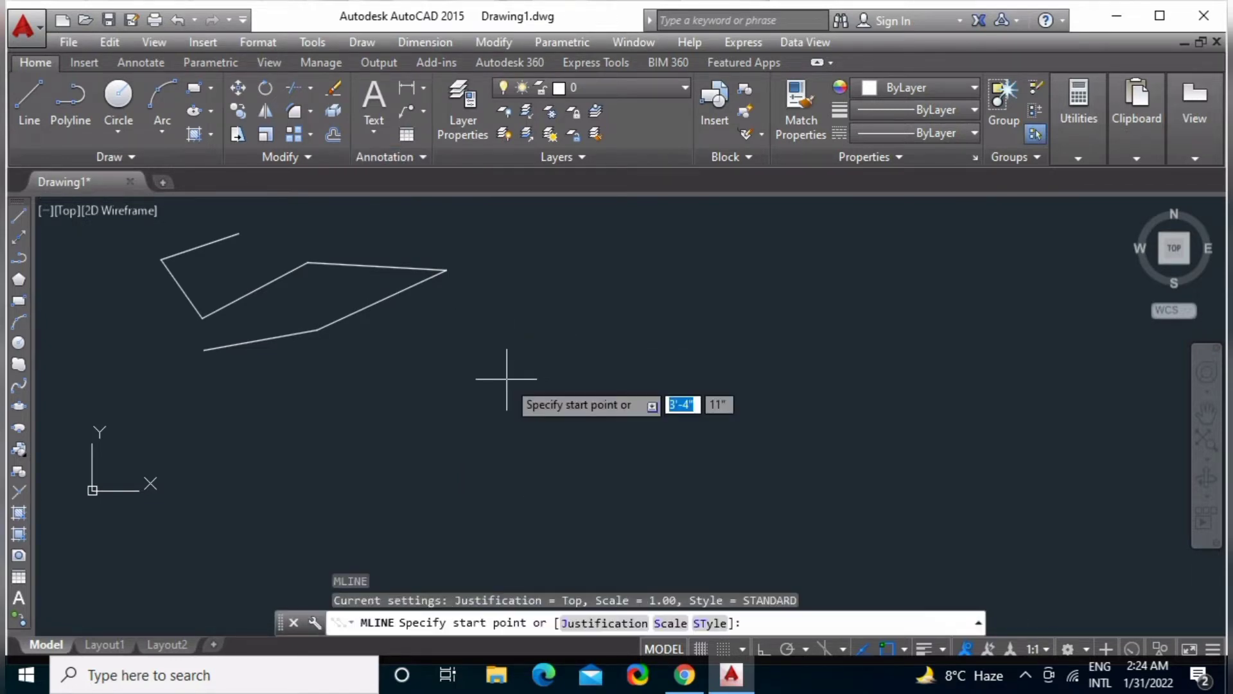
click(506, 413)
click(590, 329)
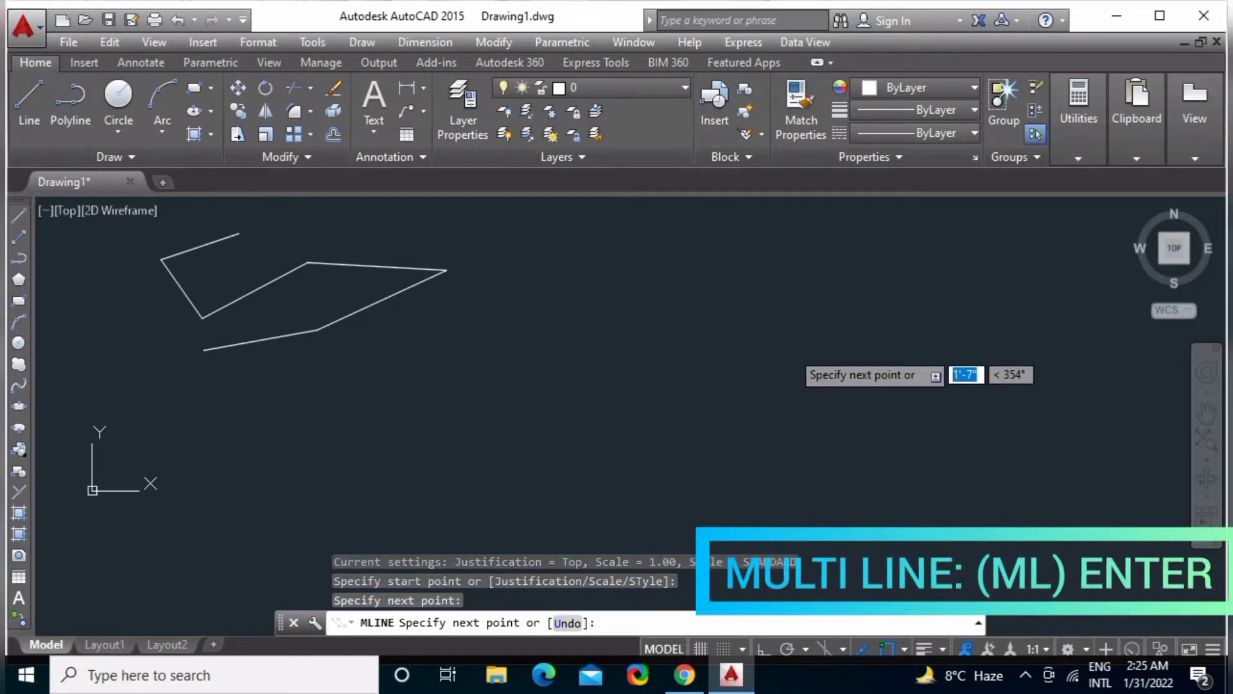
click(790, 350)
click(842, 451)
click(658, 511)
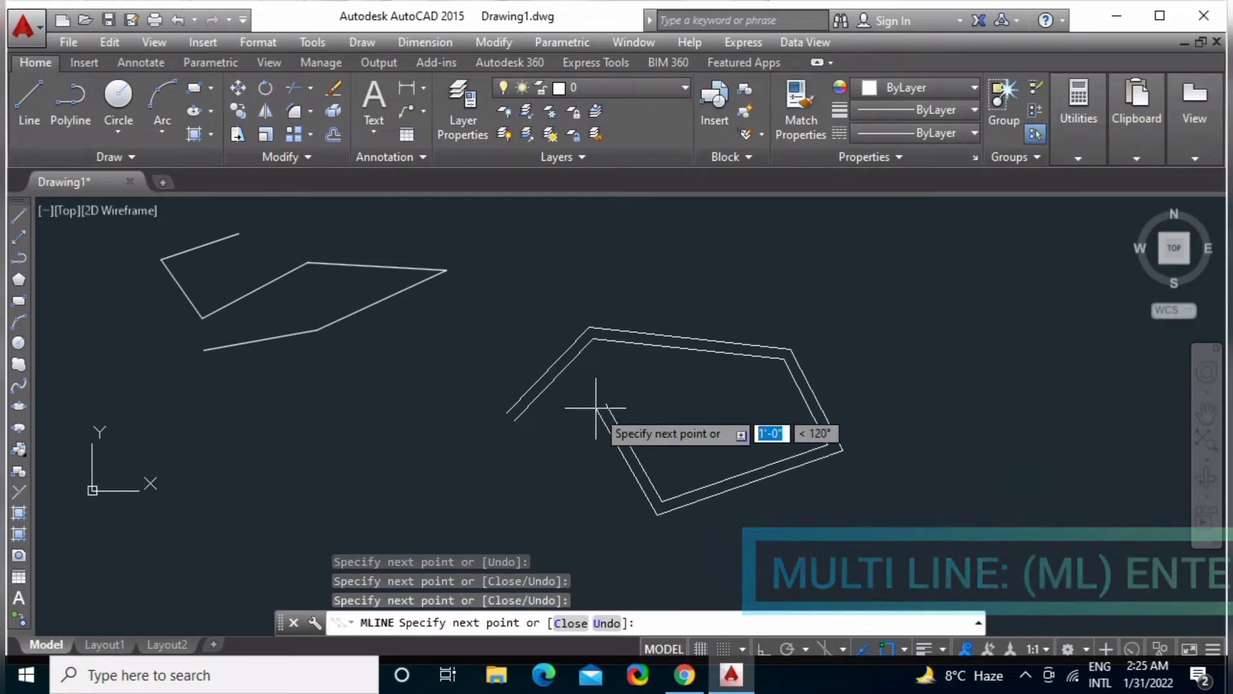
click(597, 395)
click(507, 472)
click(434, 431)
key(Return)
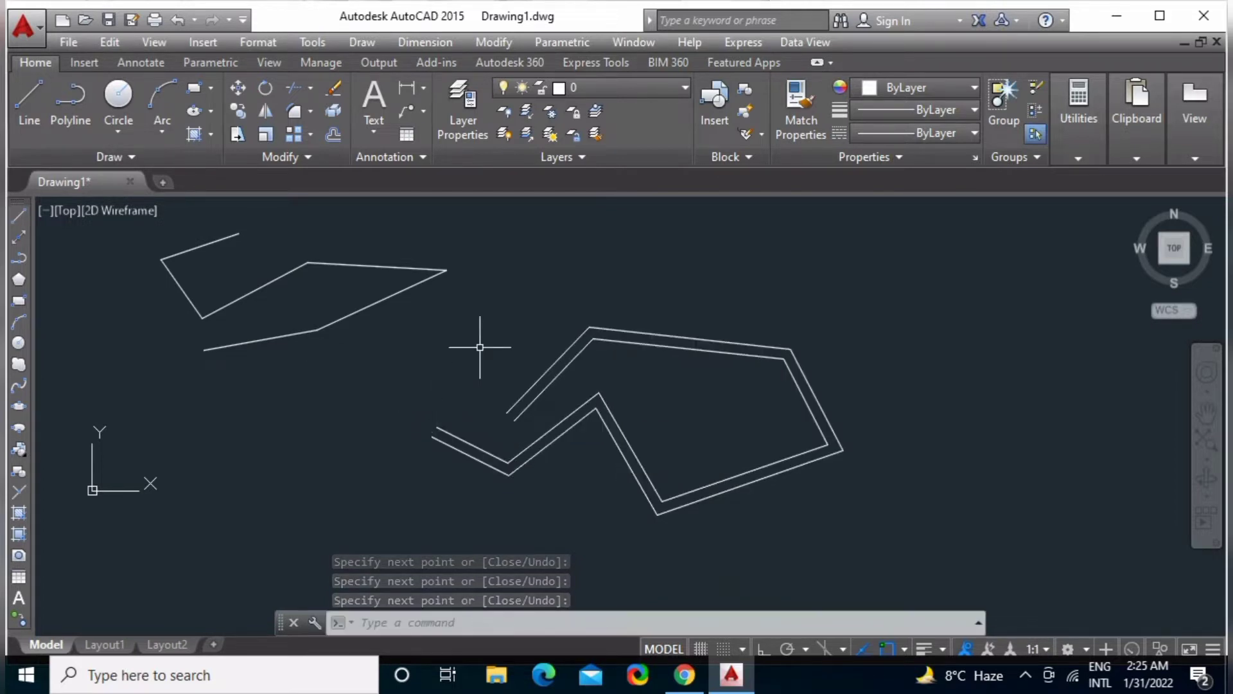
Create multiline style SDFGSD with a centre line element, line and outer-arc caps, and make it current.
text(ML)
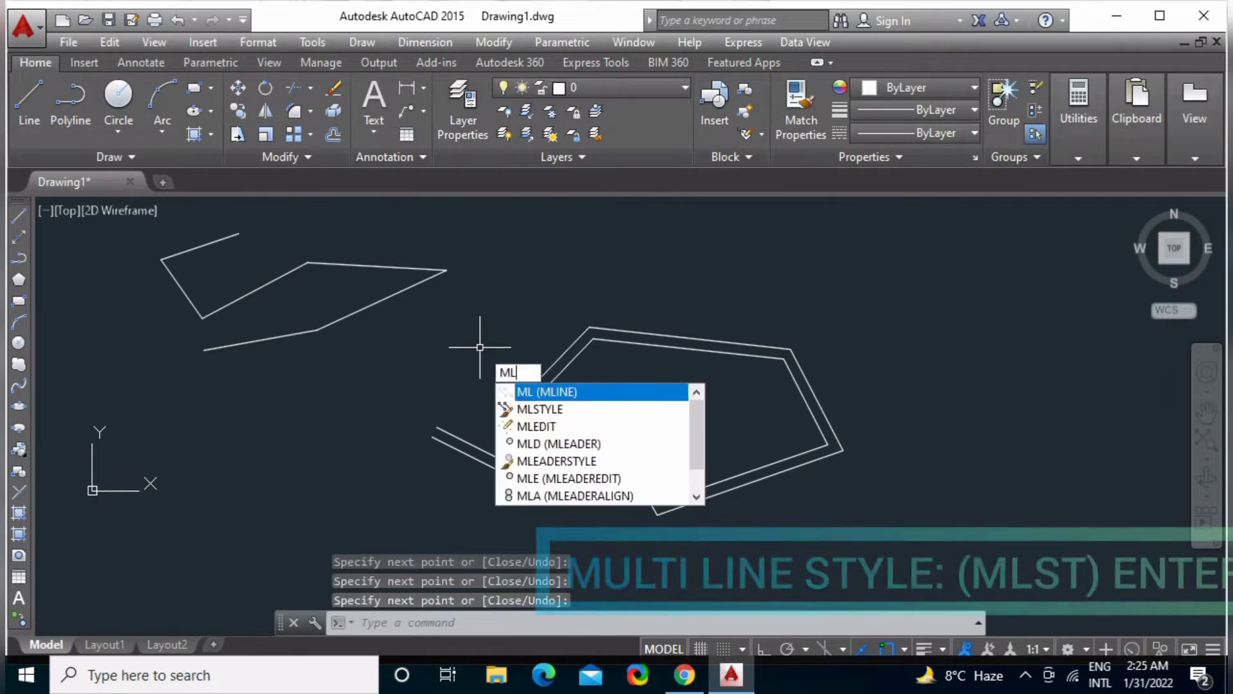
text(ST)
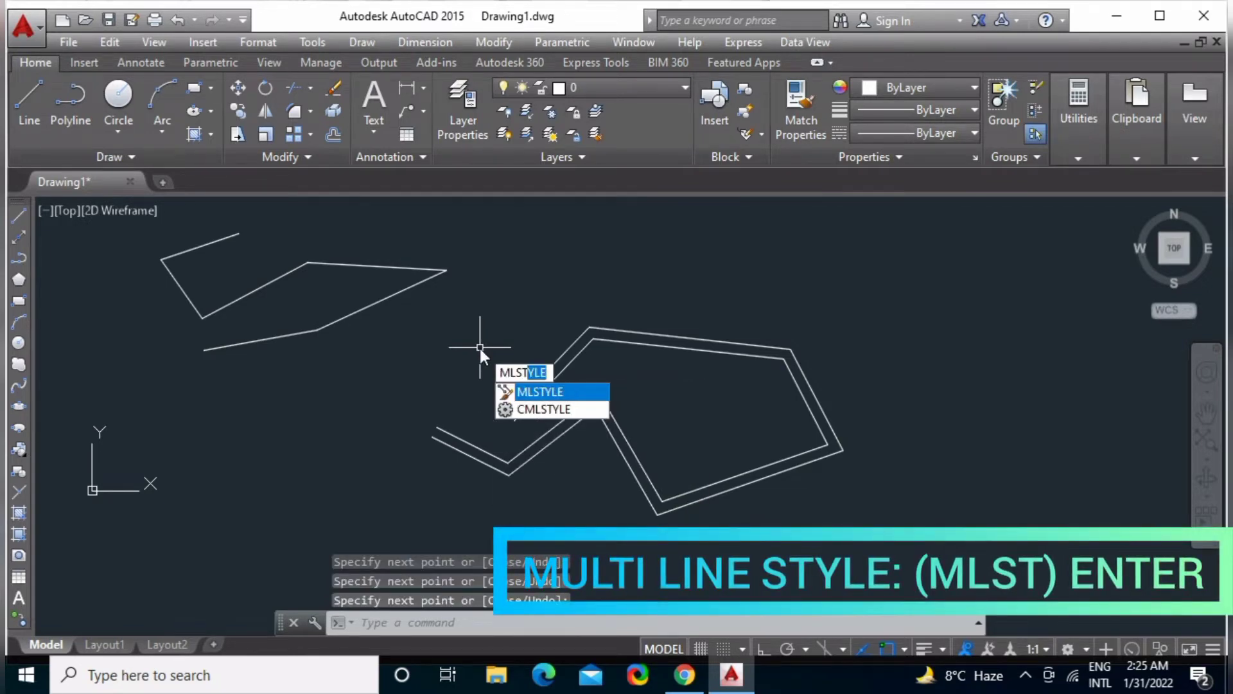
key(Return)
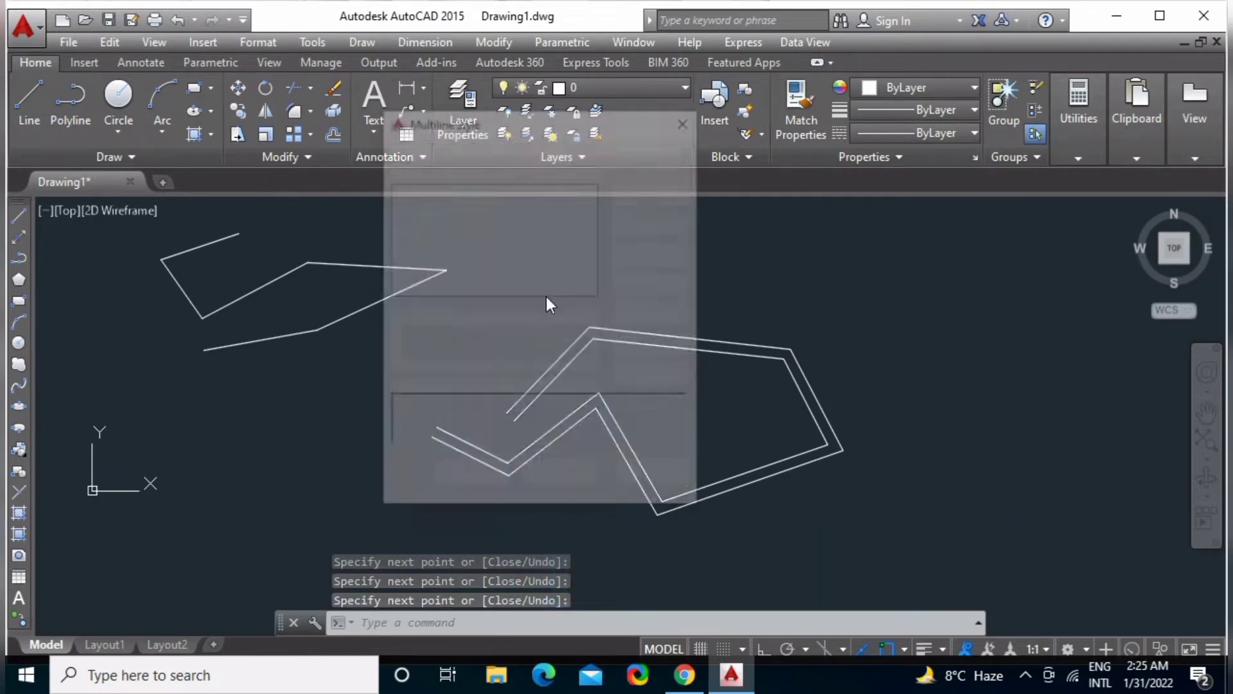
click(662, 214)
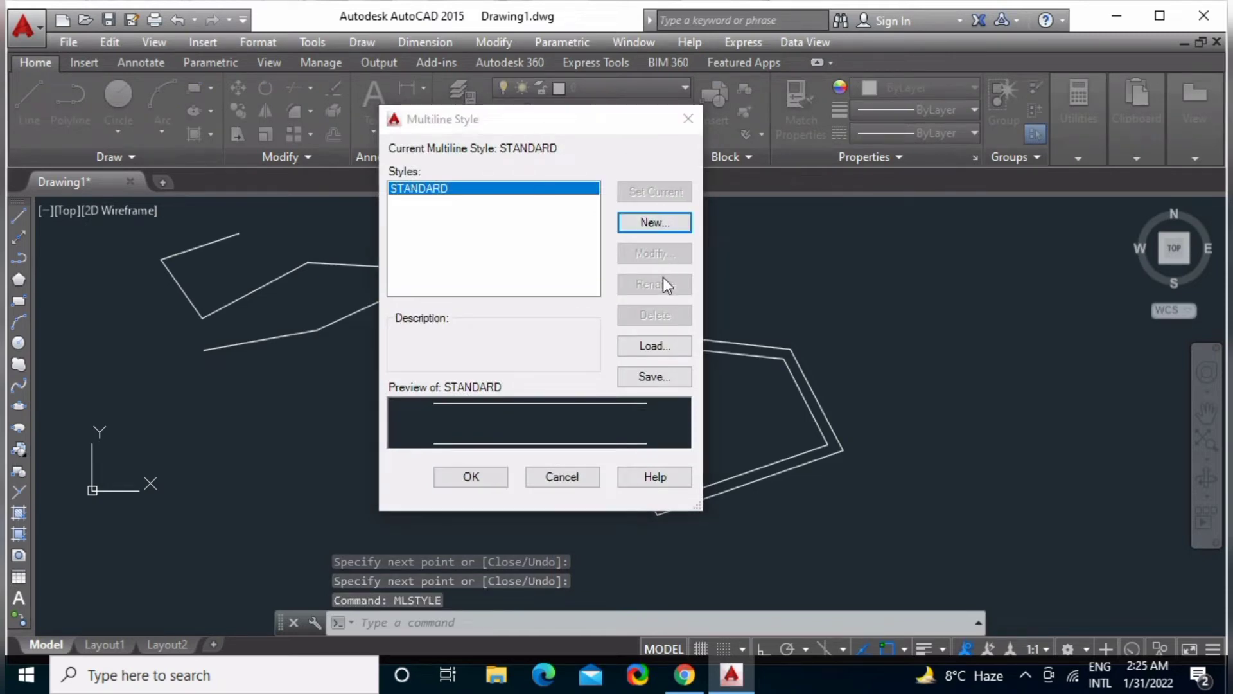
text(sdfgsd)
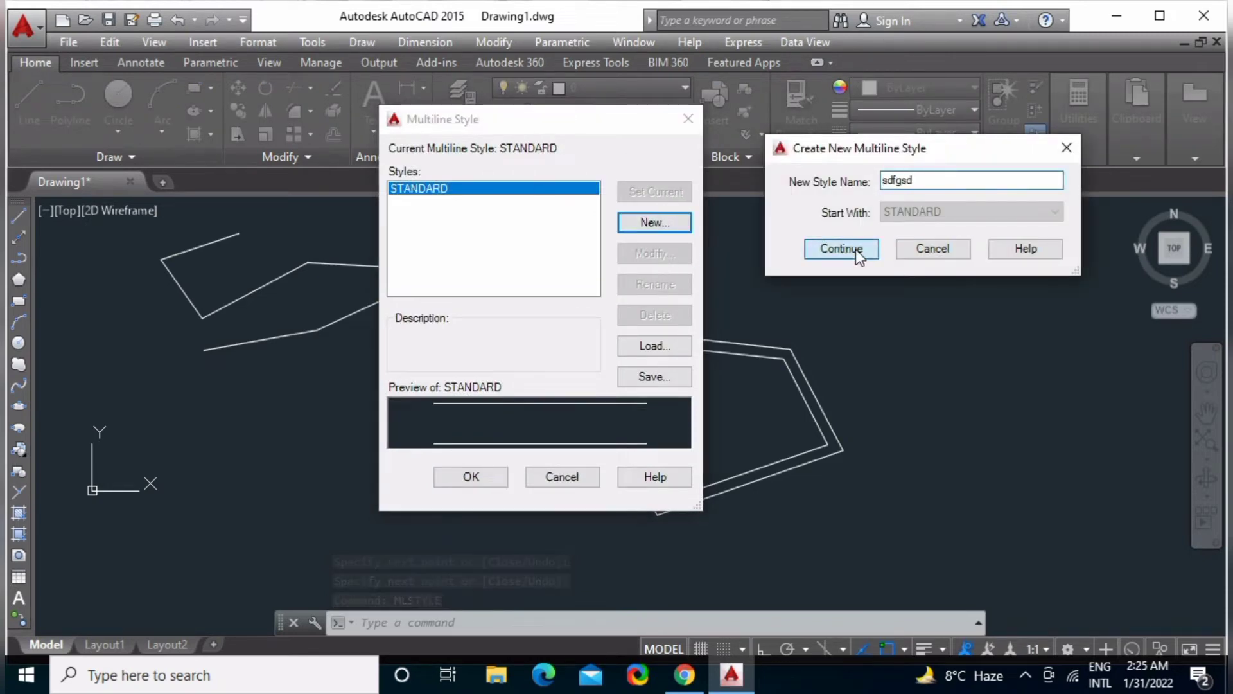
click(856, 249)
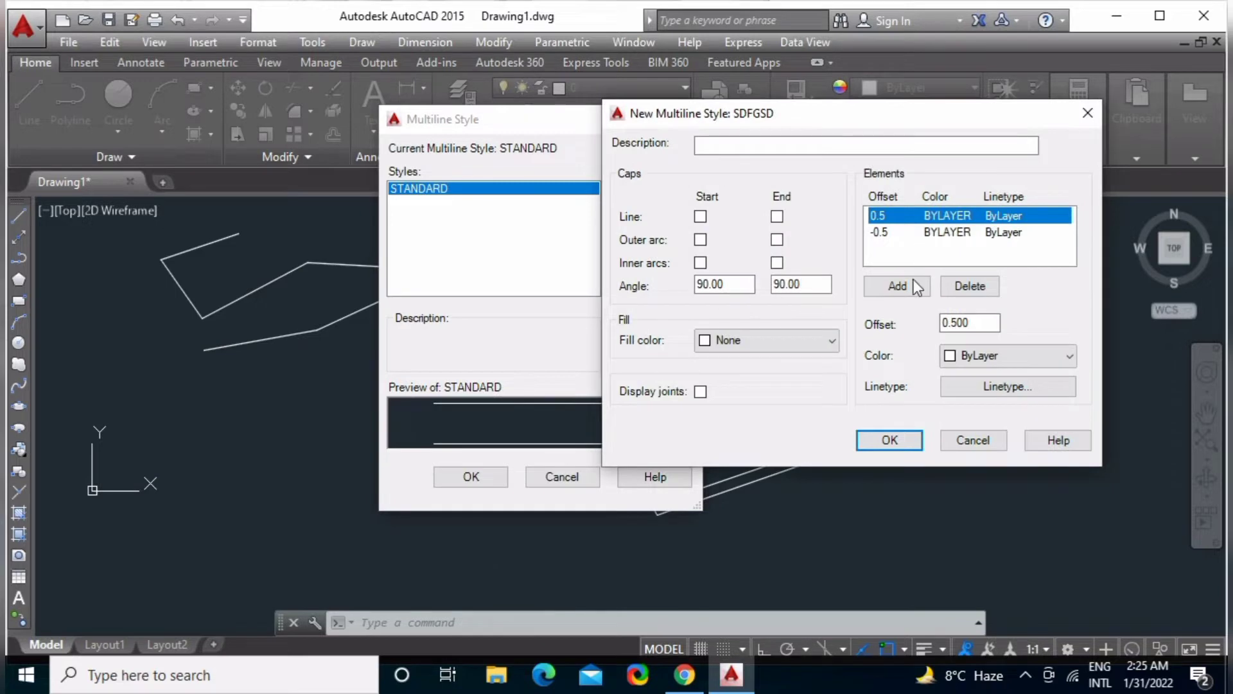
click(916, 287)
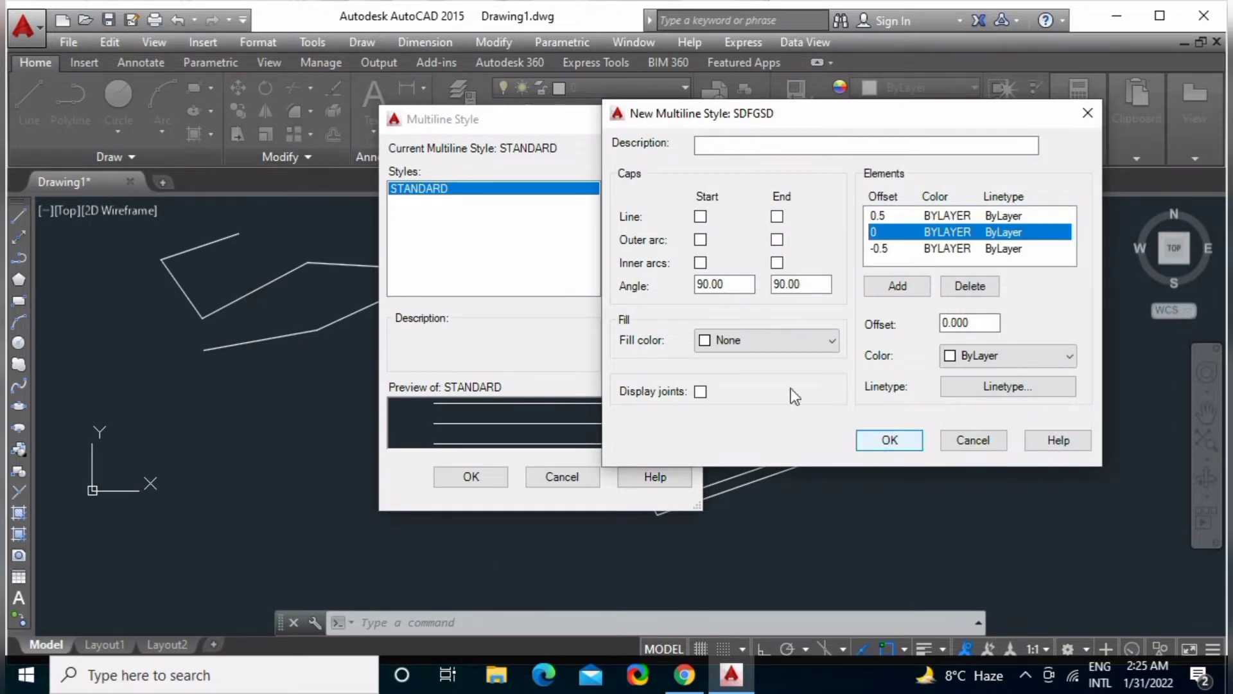
click(700, 217)
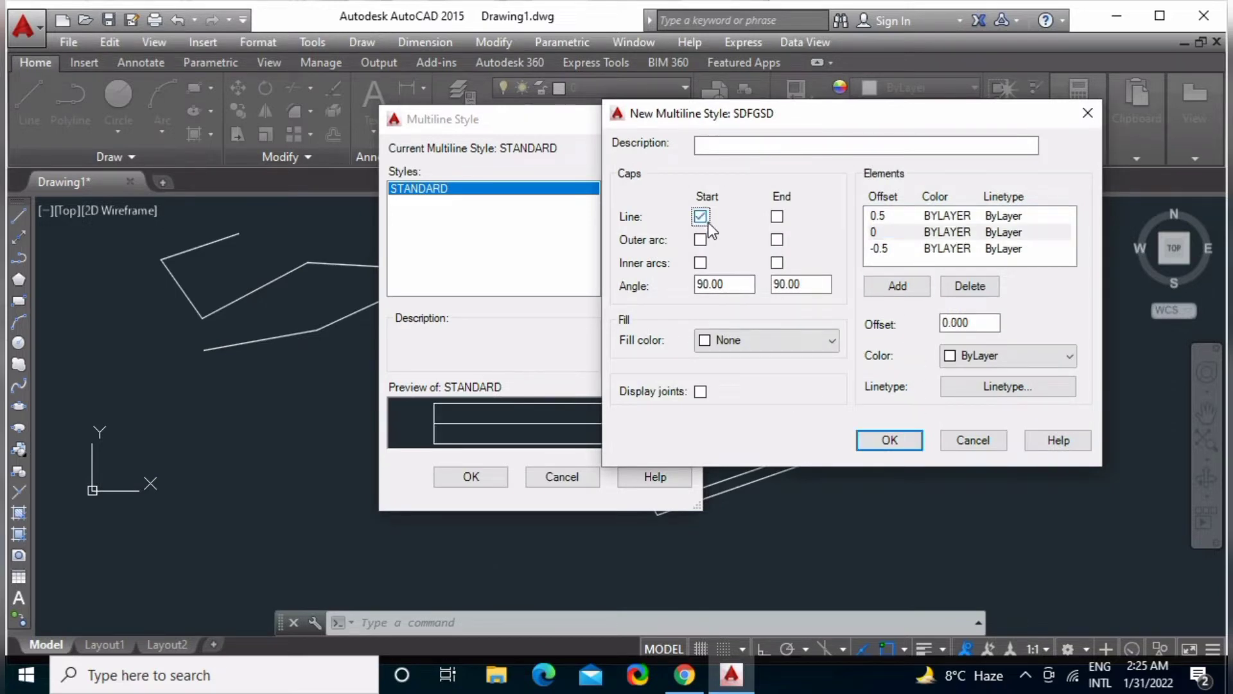
click(777, 239)
click(705, 241)
click(889, 440)
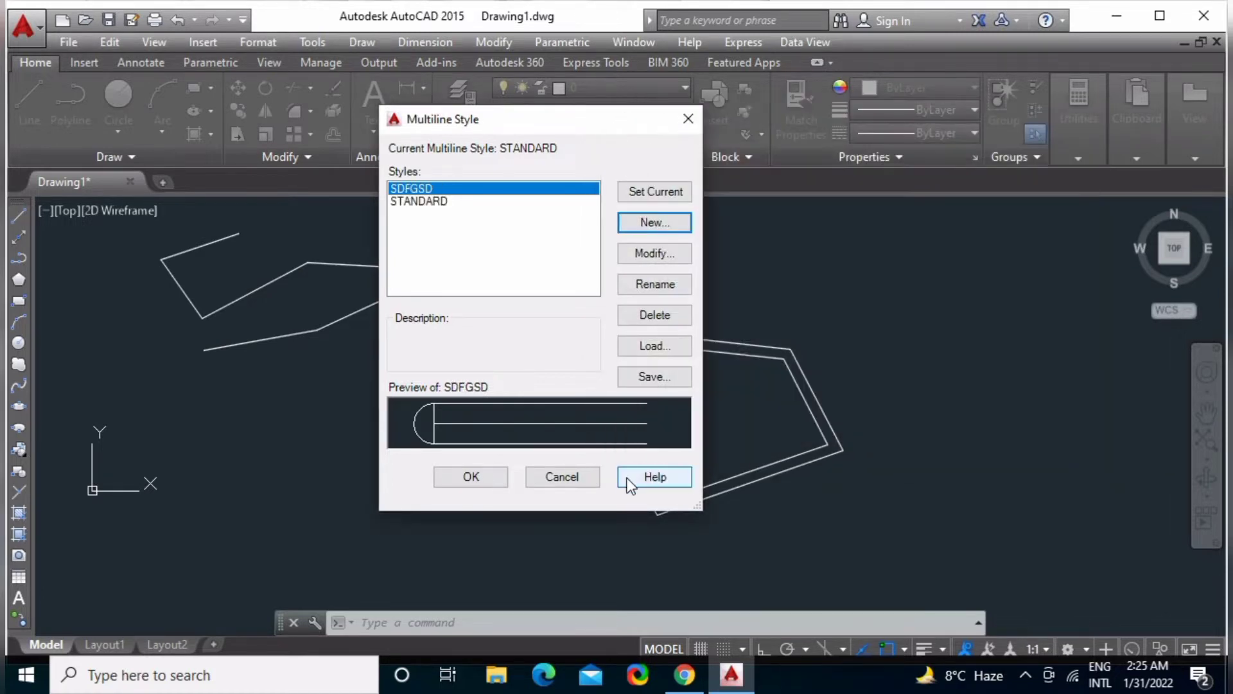
click(653, 197)
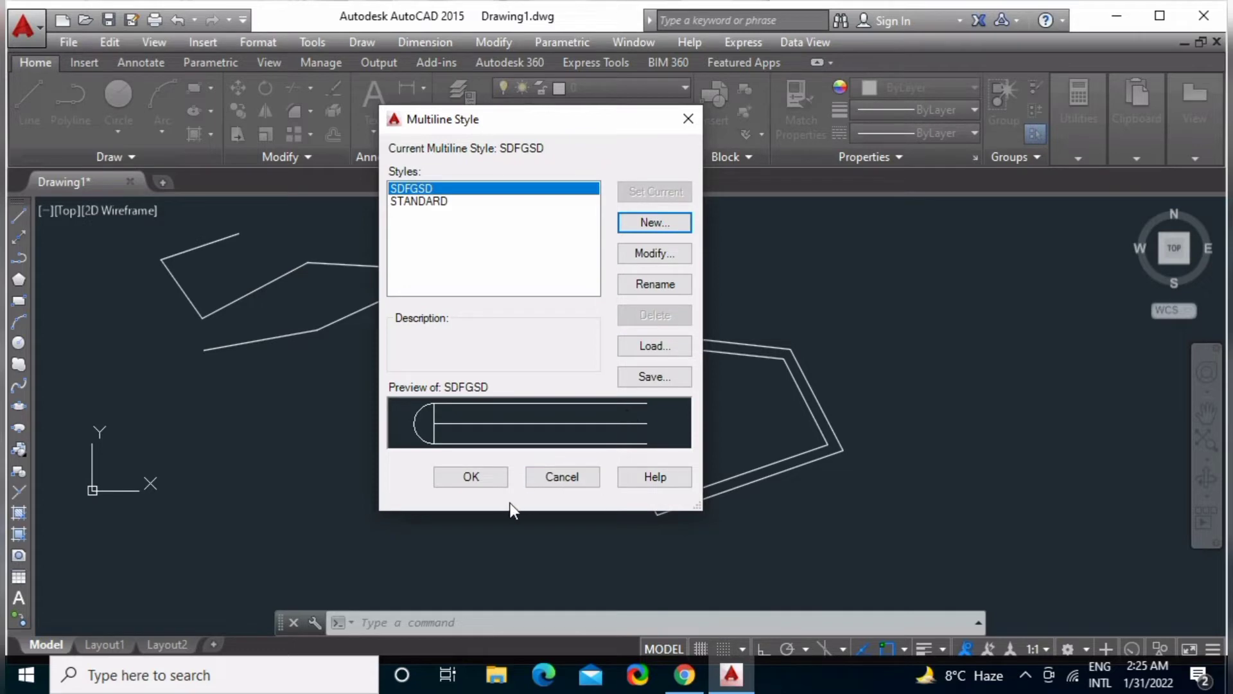
click(471, 477)
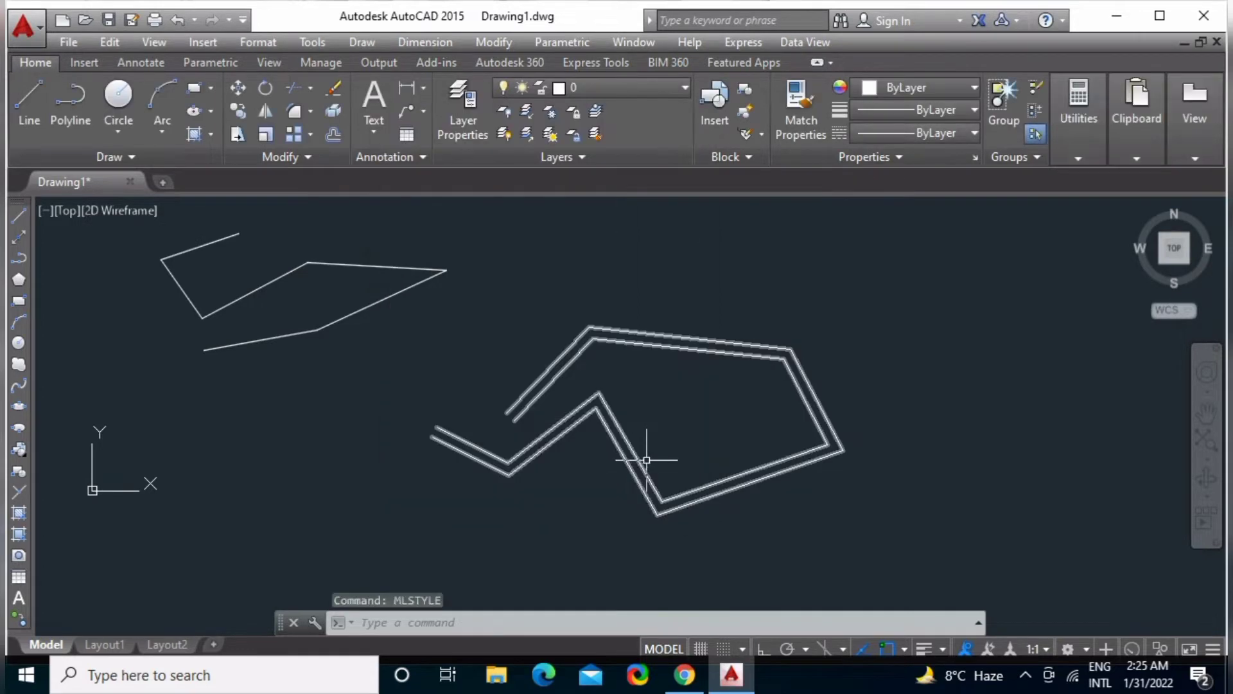
Draw a four-vertex SDFGSD-style multiline rising from the lower left between the earlier shapes.
text(ml)
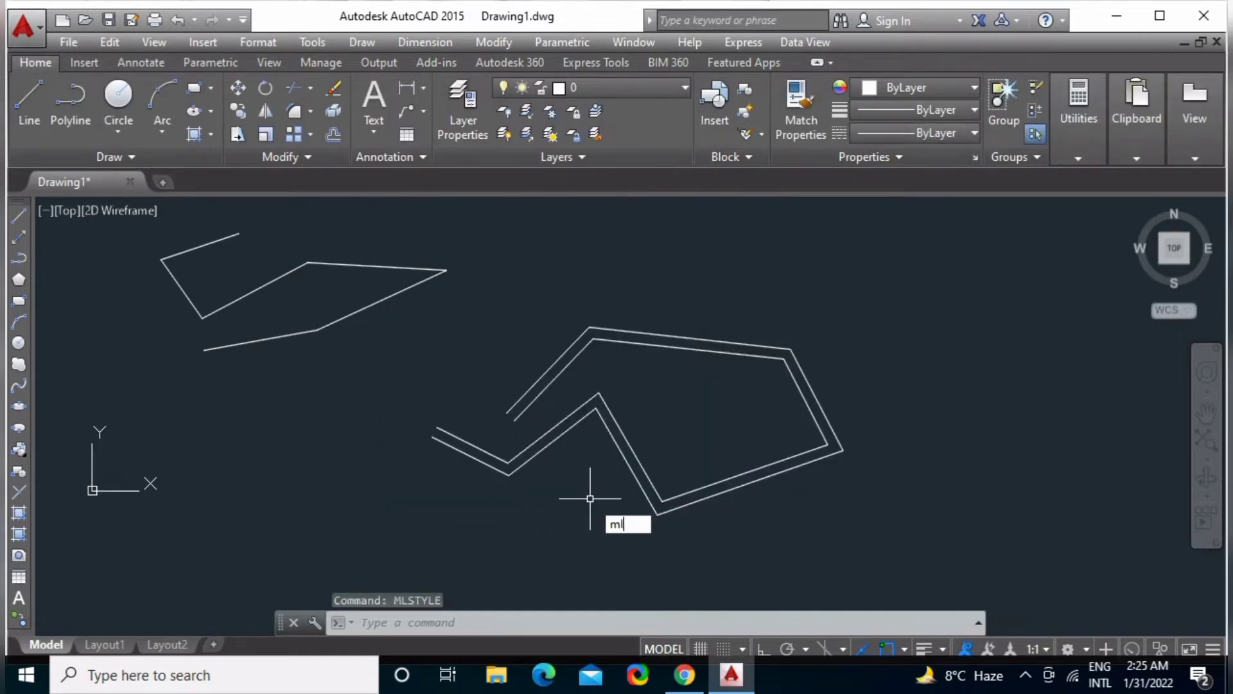
key(Return)
click(288, 495)
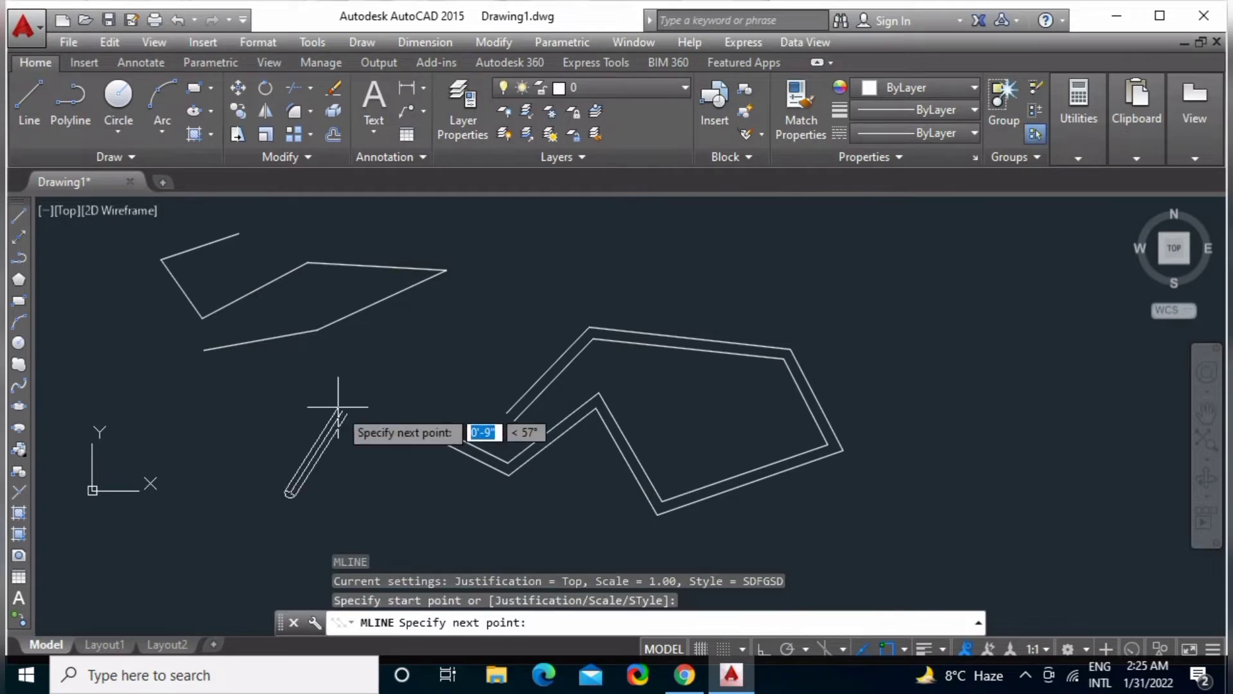
click(340, 404)
click(495, 336)
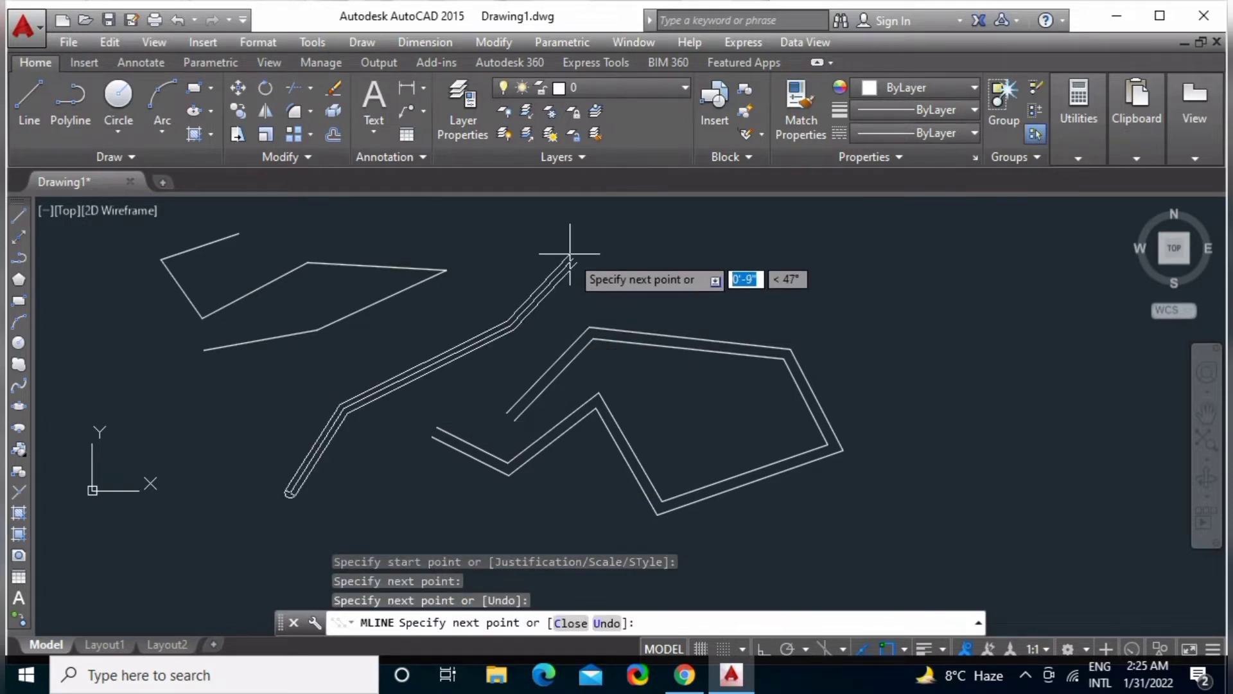
click(479, 266)
key(Return)
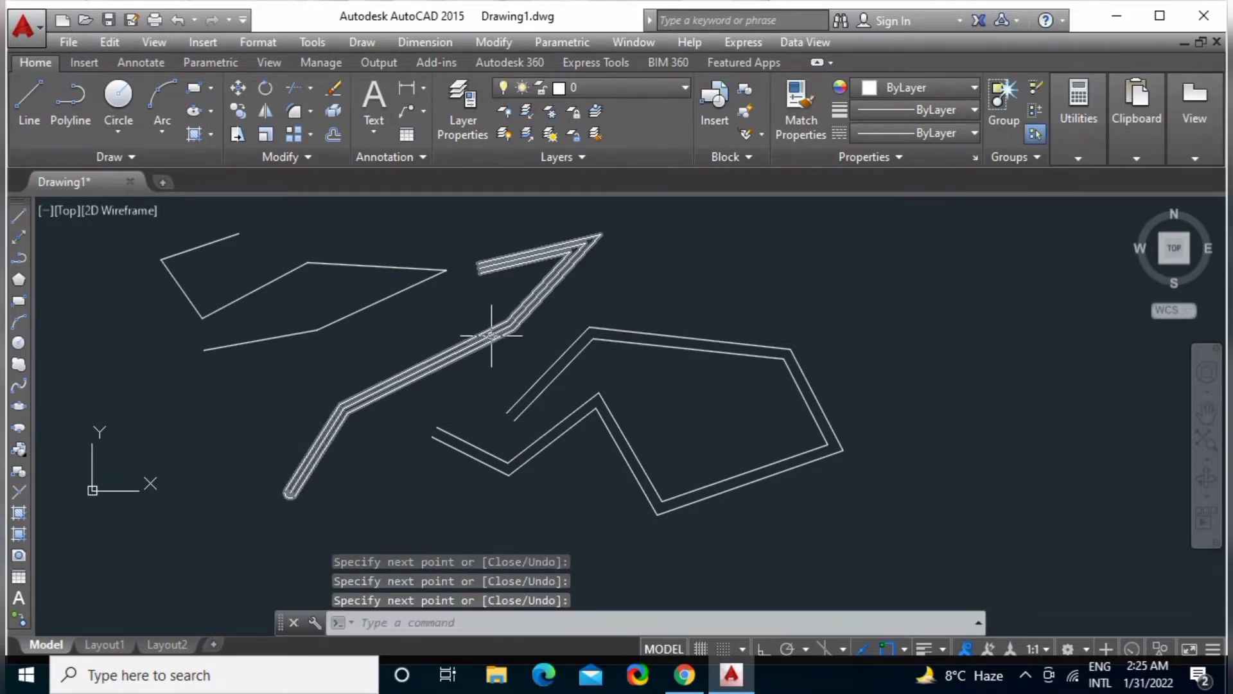
Zoom in and out and pan slightly left to inspect the new multiline.
scroll(334, 446, up, 2)
scroll(336, 463, down, 1)
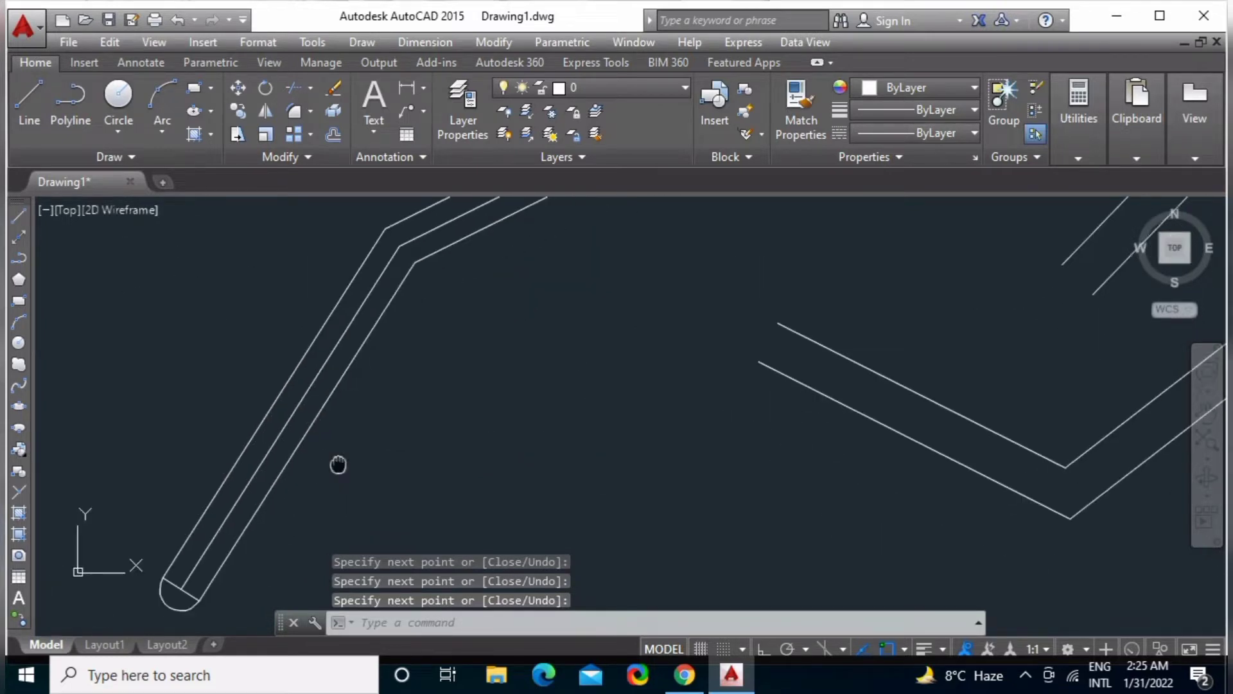
scroll(315, 460, up, 2)
scroll(394, 432, down, 1)
scroll(531, 432, down, 1)
scroll(454, 468, down, 1)
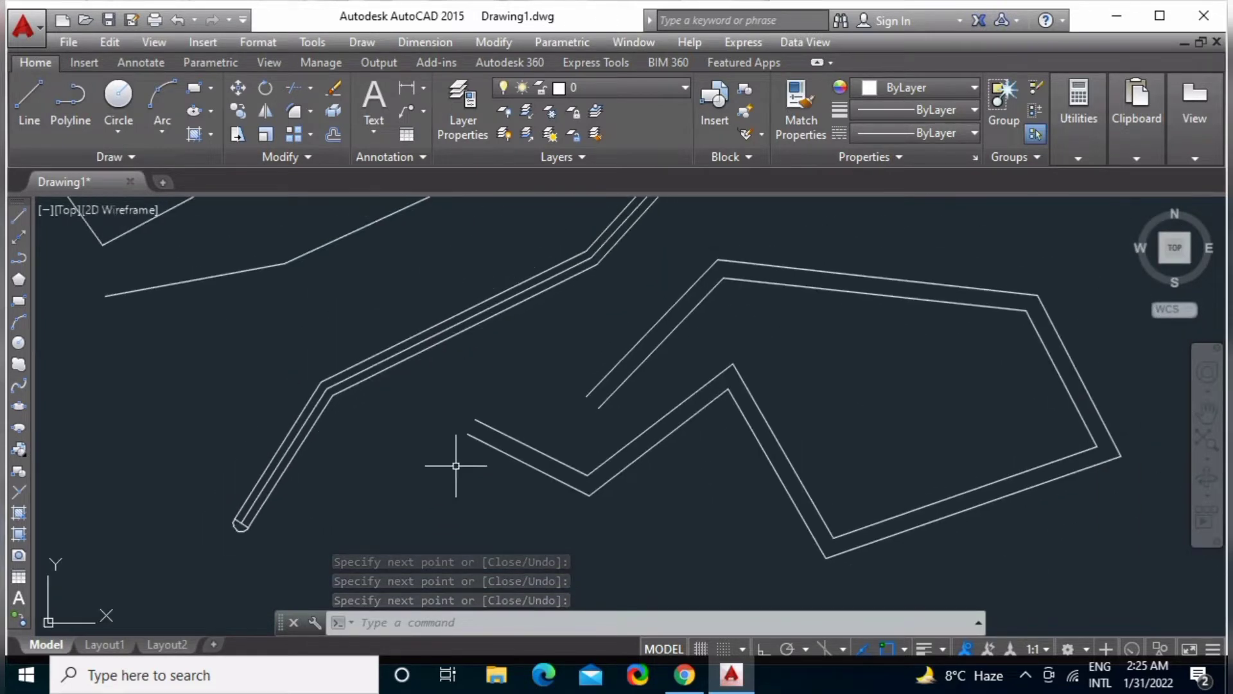
scroll(467, 444, down, 2)
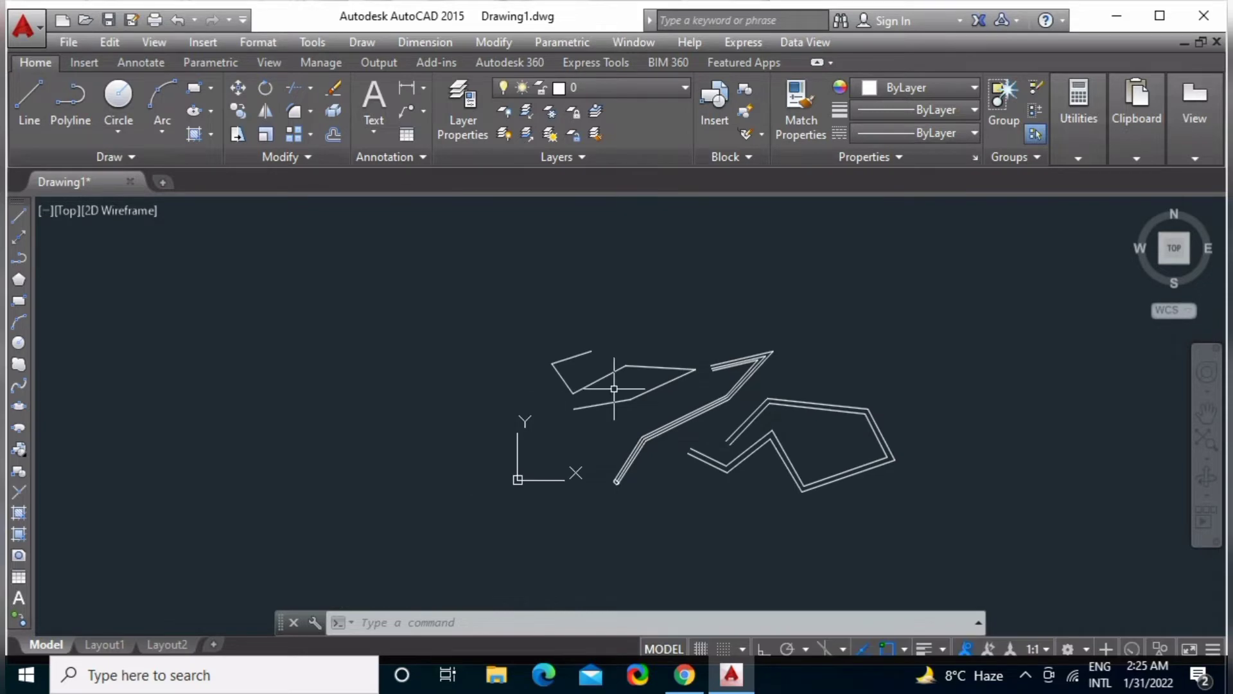
scroll(726, 387, up, 2)
scroll(798, 372, up, 1)
scroll(835, 374, up, 2)
scroll(656, 366, up, 1)
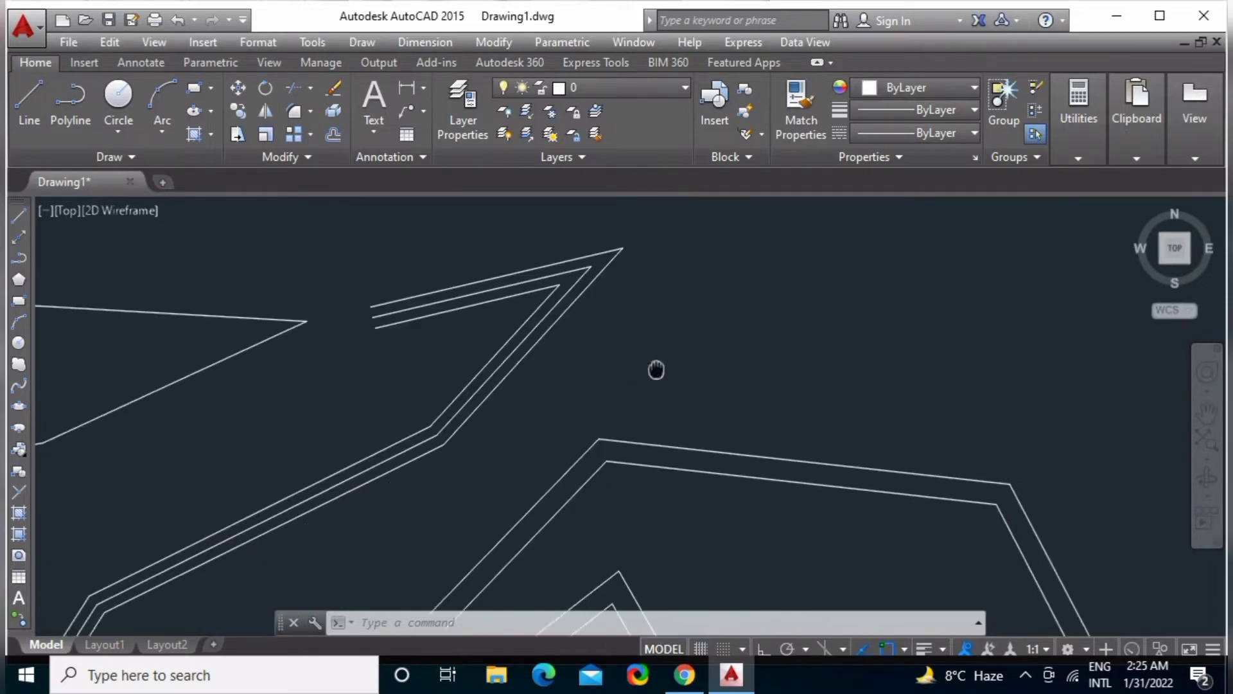
scroll(679, 362, down, 4)
middle_drag(706, 358, 676, 359)
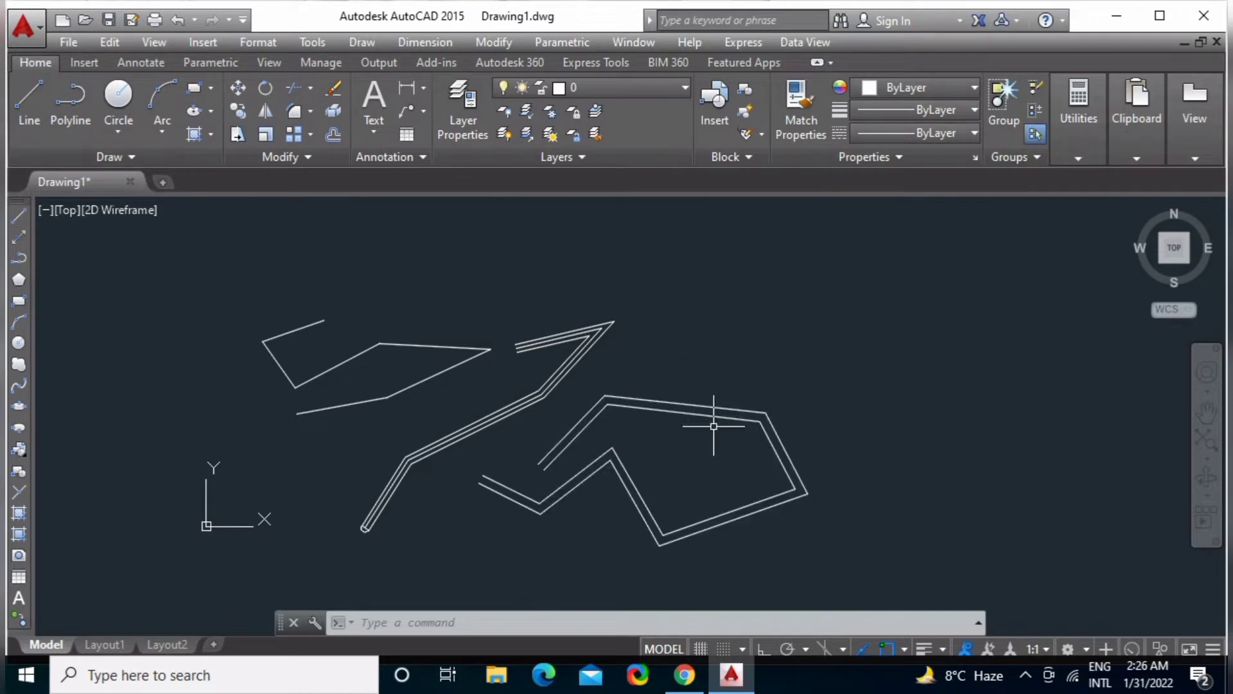
mouse_move(730, 519)
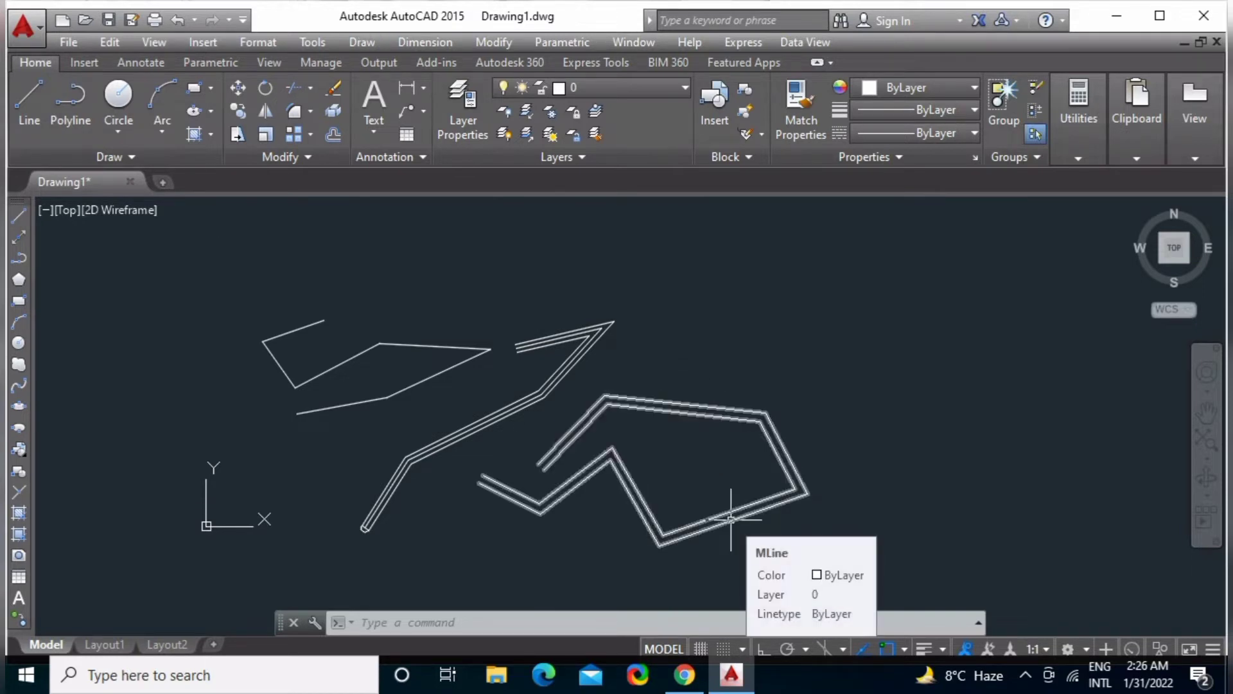
Draw a 5' by 7' rectangle to the right of the sketch lines.
text(REC)
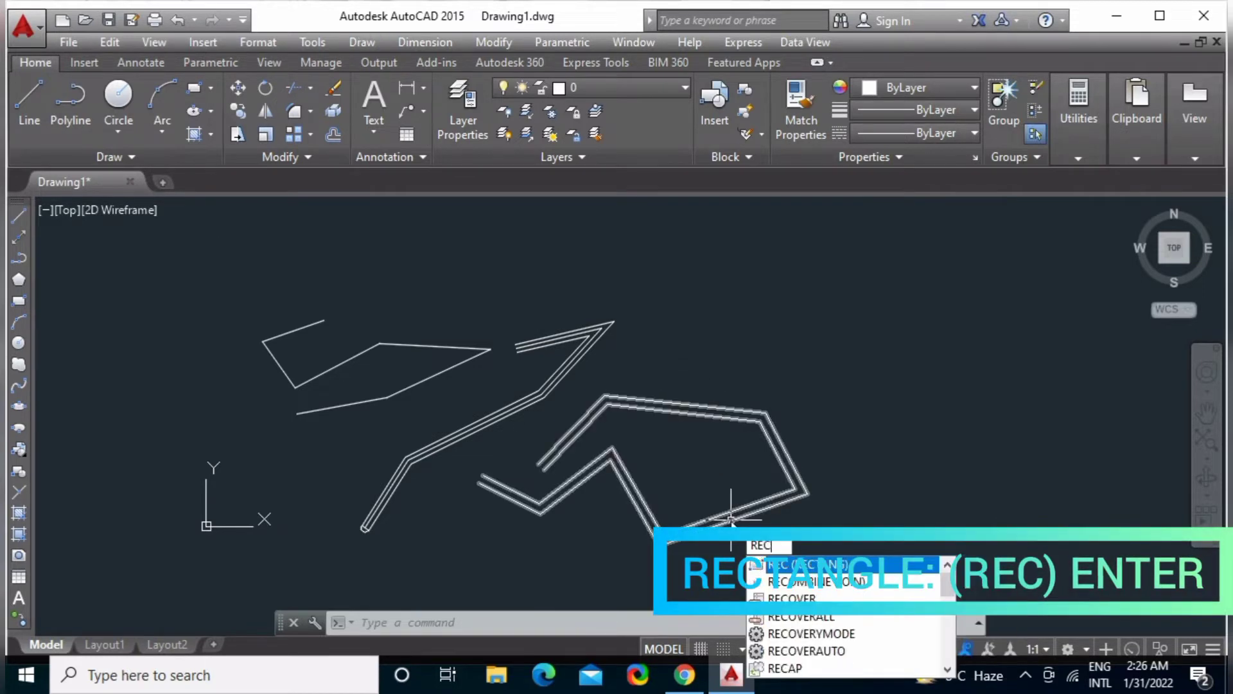
key(Return)
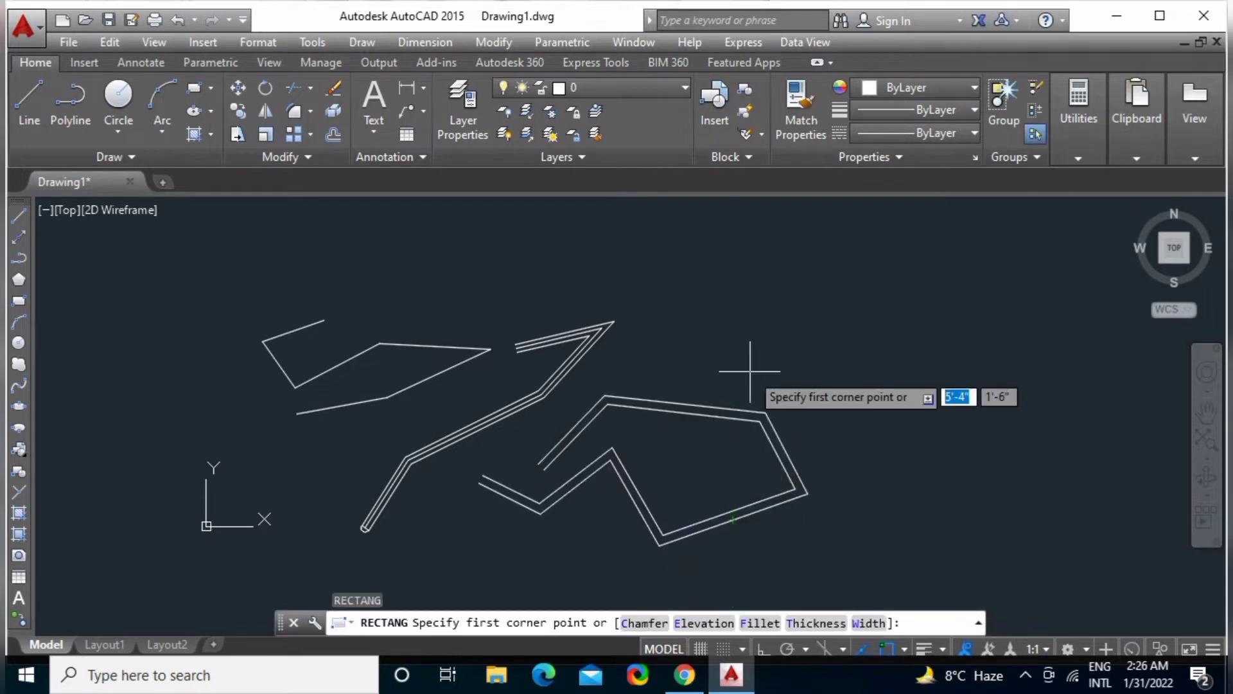
click(822, 404)
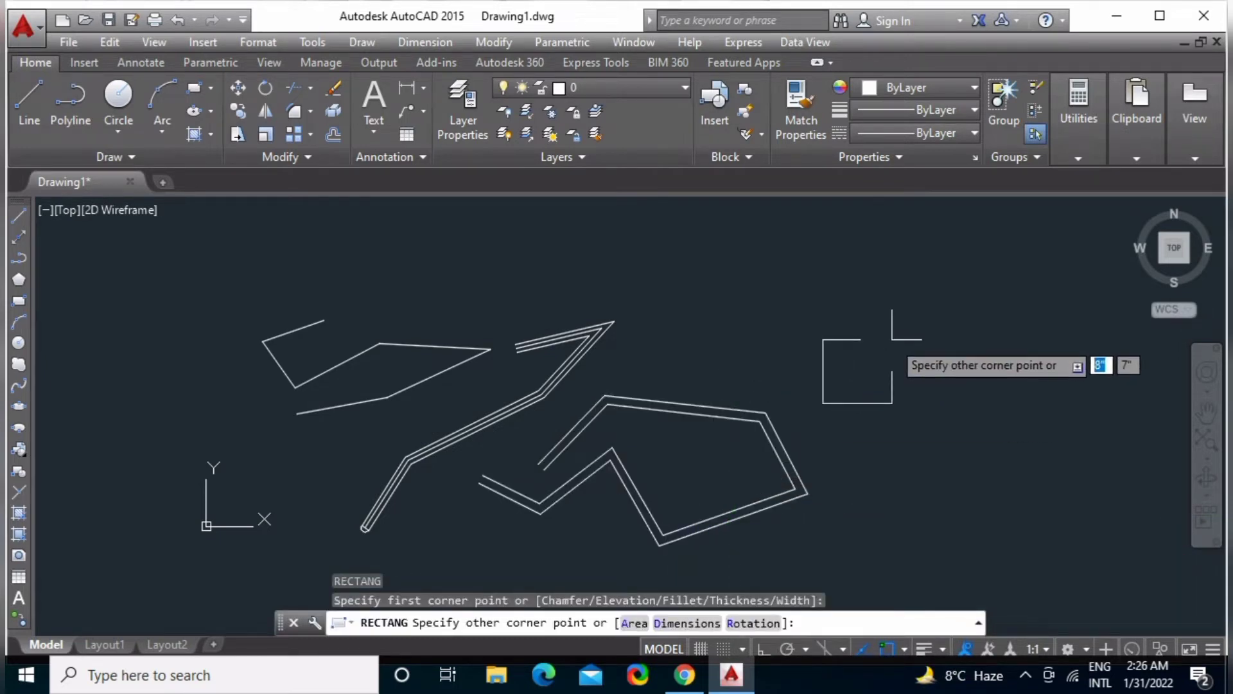
text(5)
key(Tab)
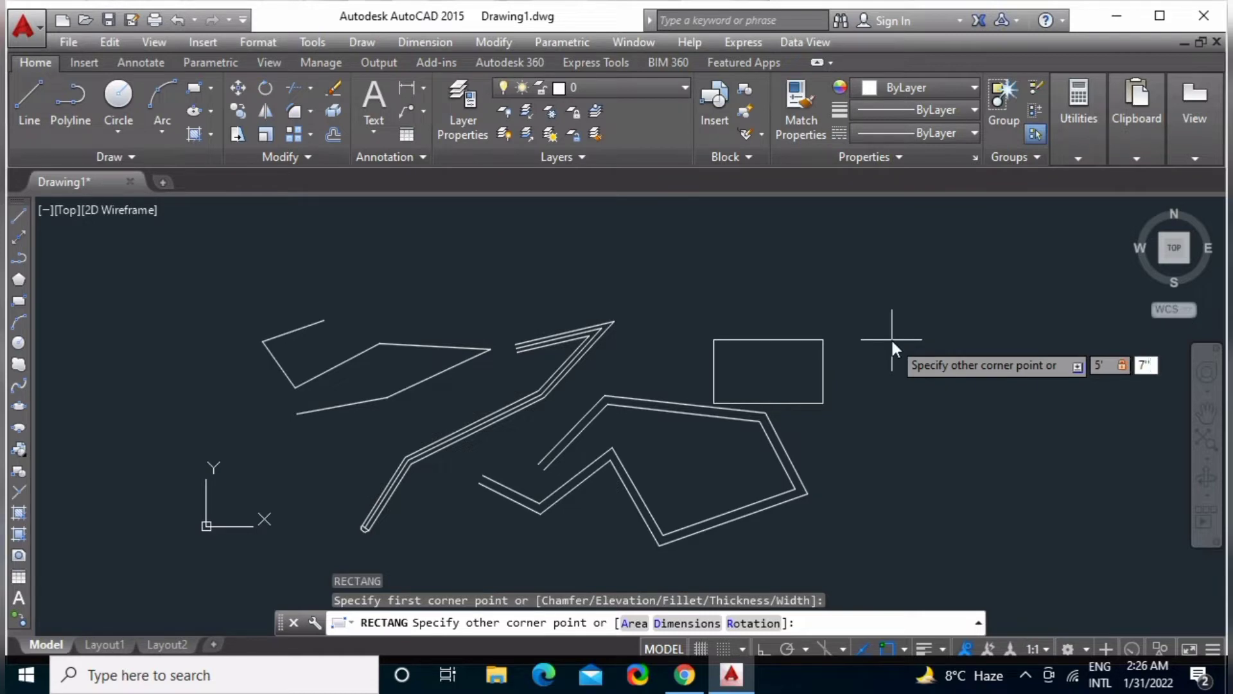
key(Return)
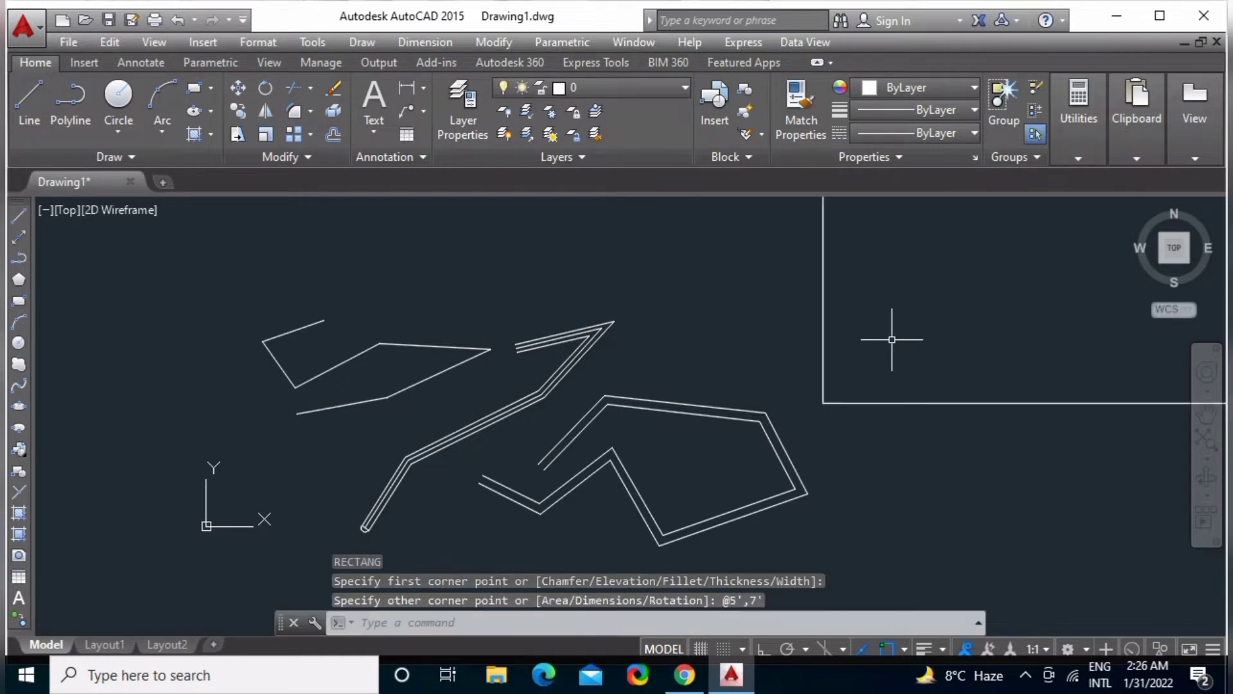
scroll(894, 331, down, 3)
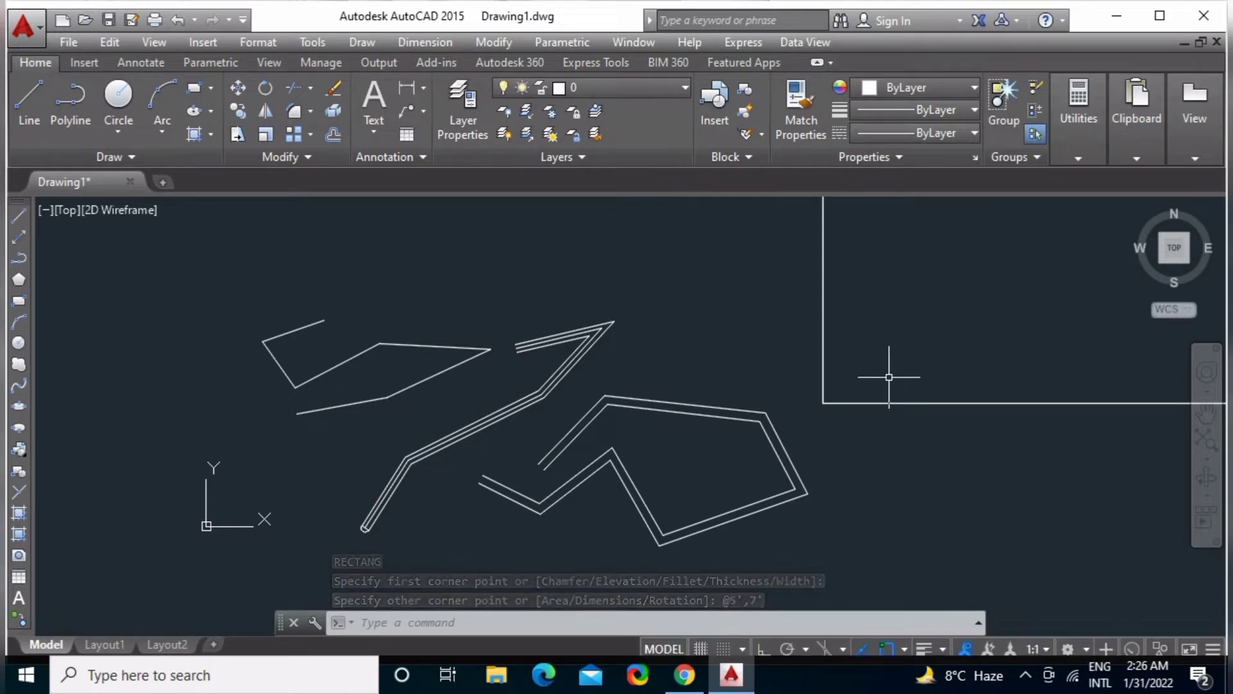
Zoom All to show the entire drawing, then zoom in with the wheel.
text(z)
key(Return)
text(a)
key(Return)
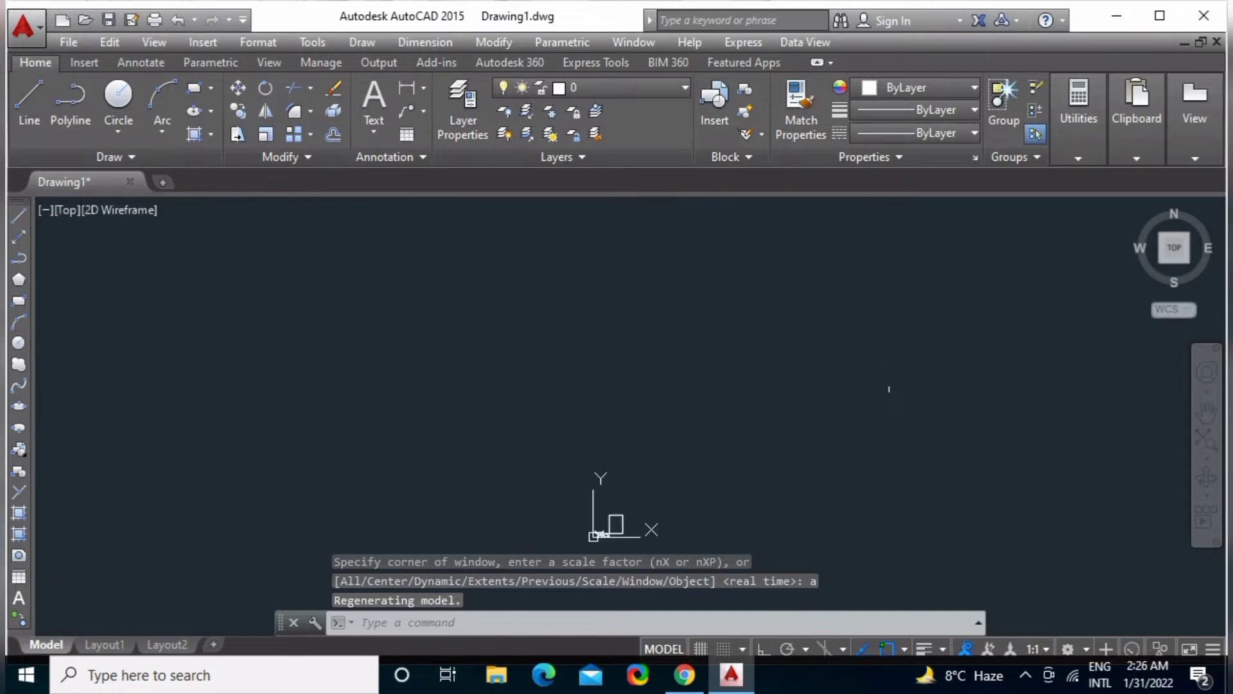
scroll(647, 533, up, 3)
scroll(552, 511, up, 5)
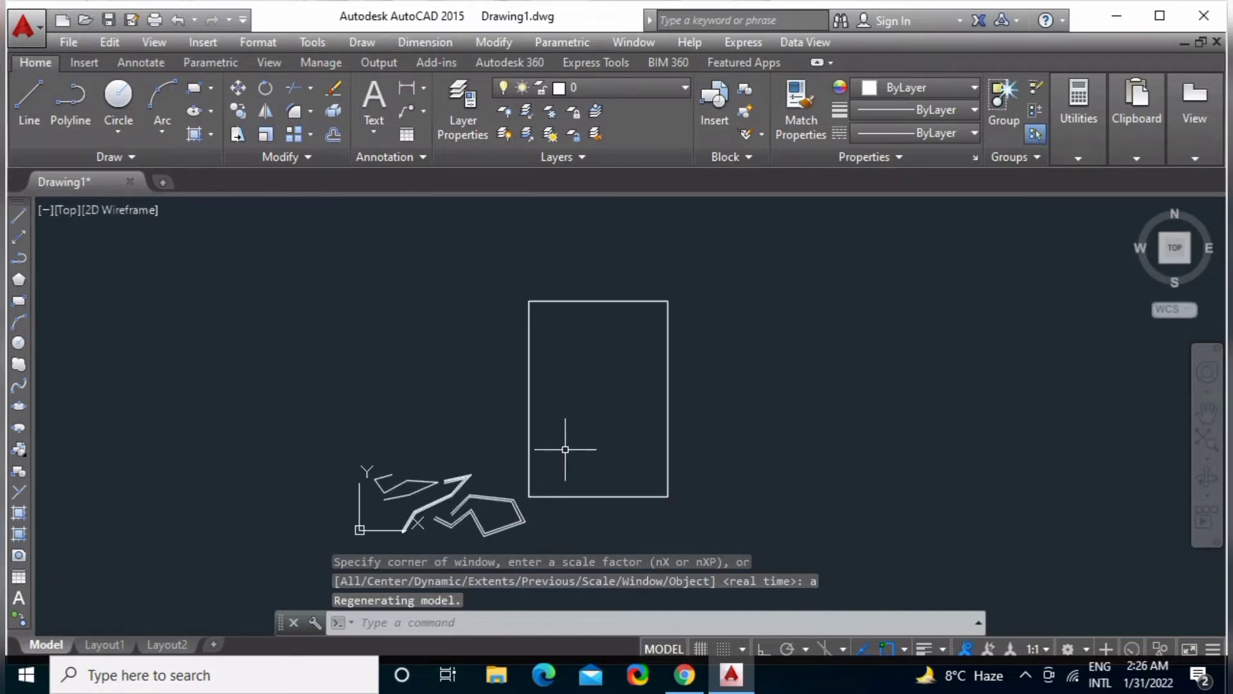
scroll(565, 449, up, 2)
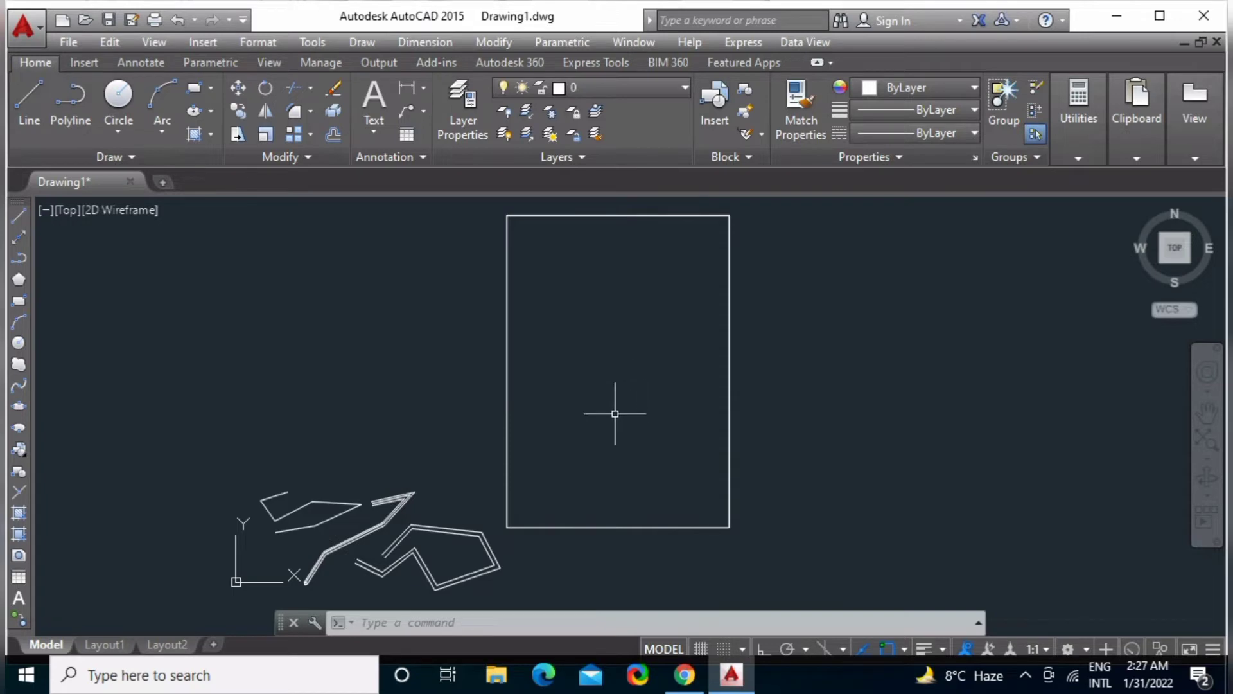
Draw a small five-sided inscribed pentagon to the left of the rectangle.
click(15, 286)
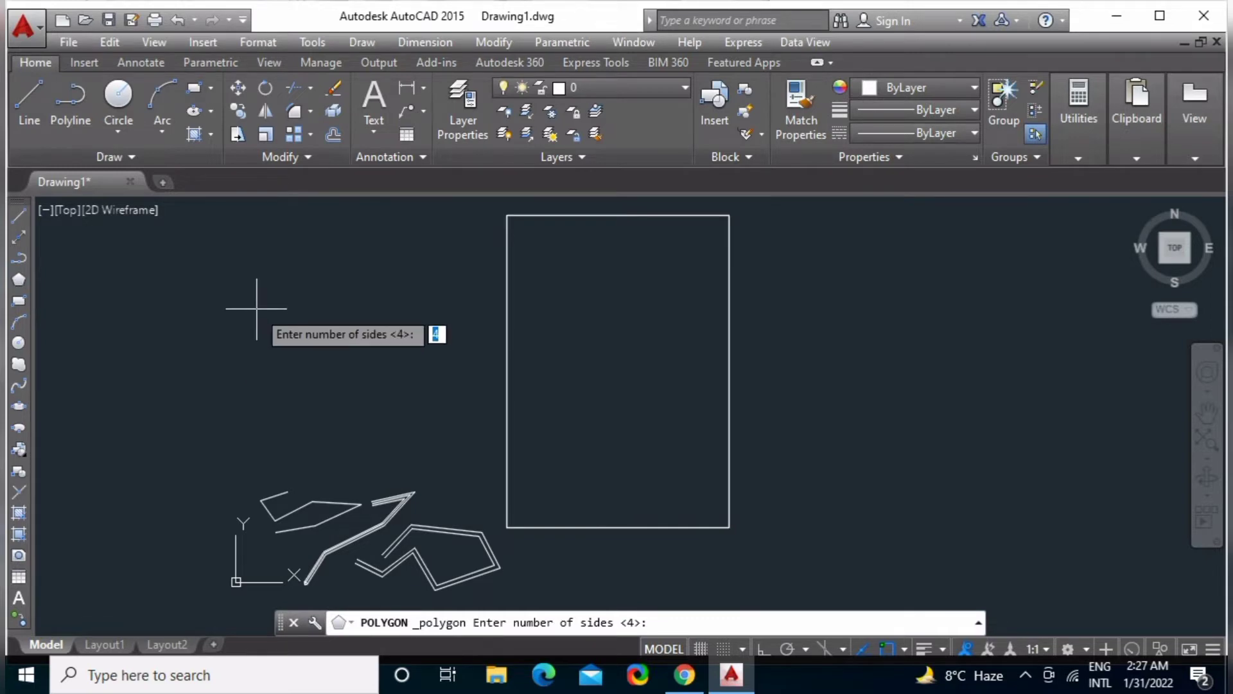
text(5)
key(Return)
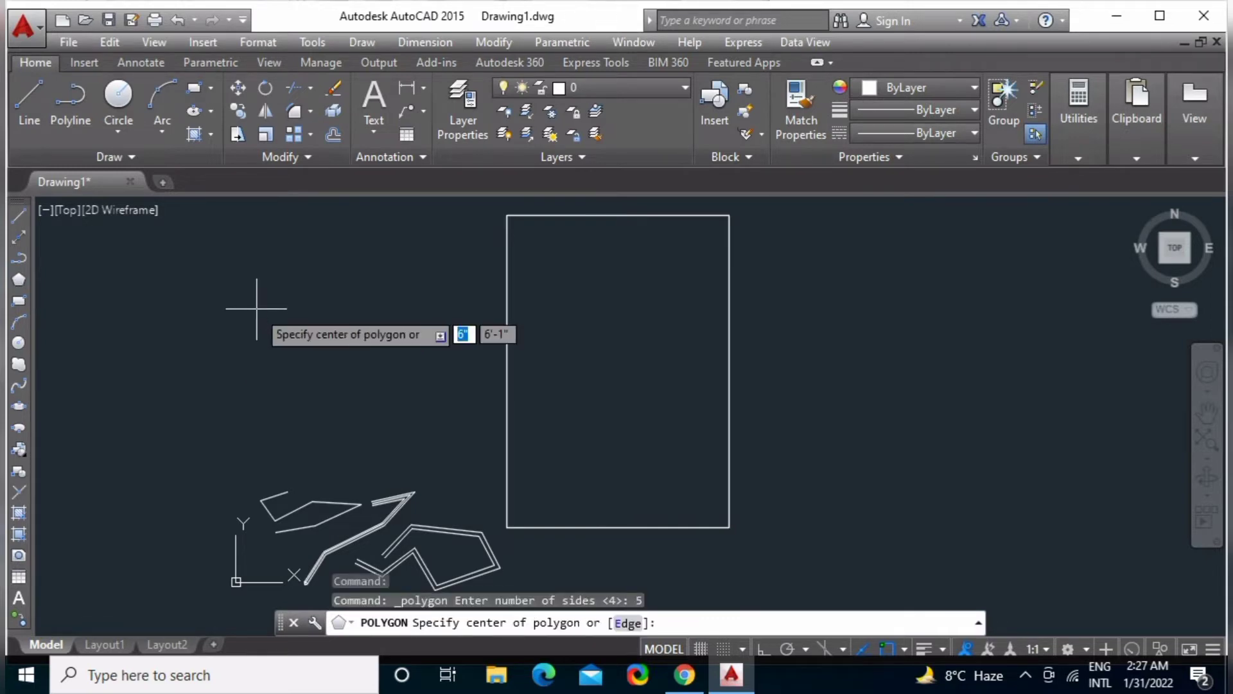
click(256, 309)
click(314, 355)
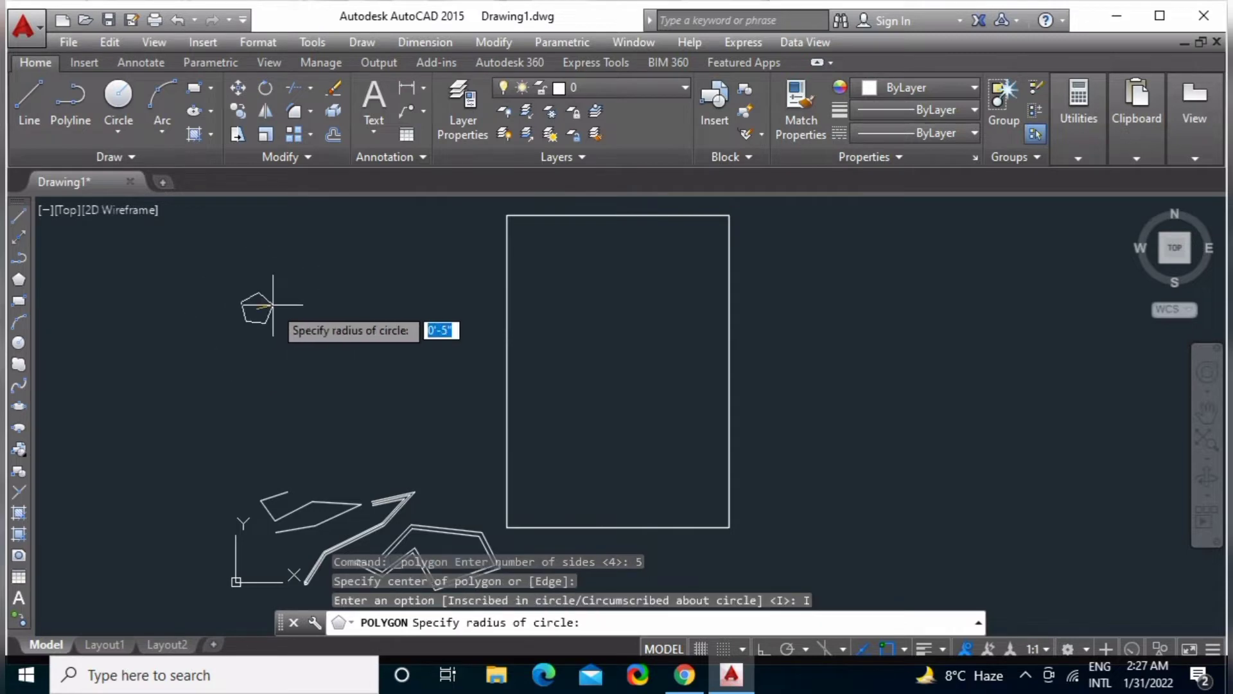
click(314, 327)
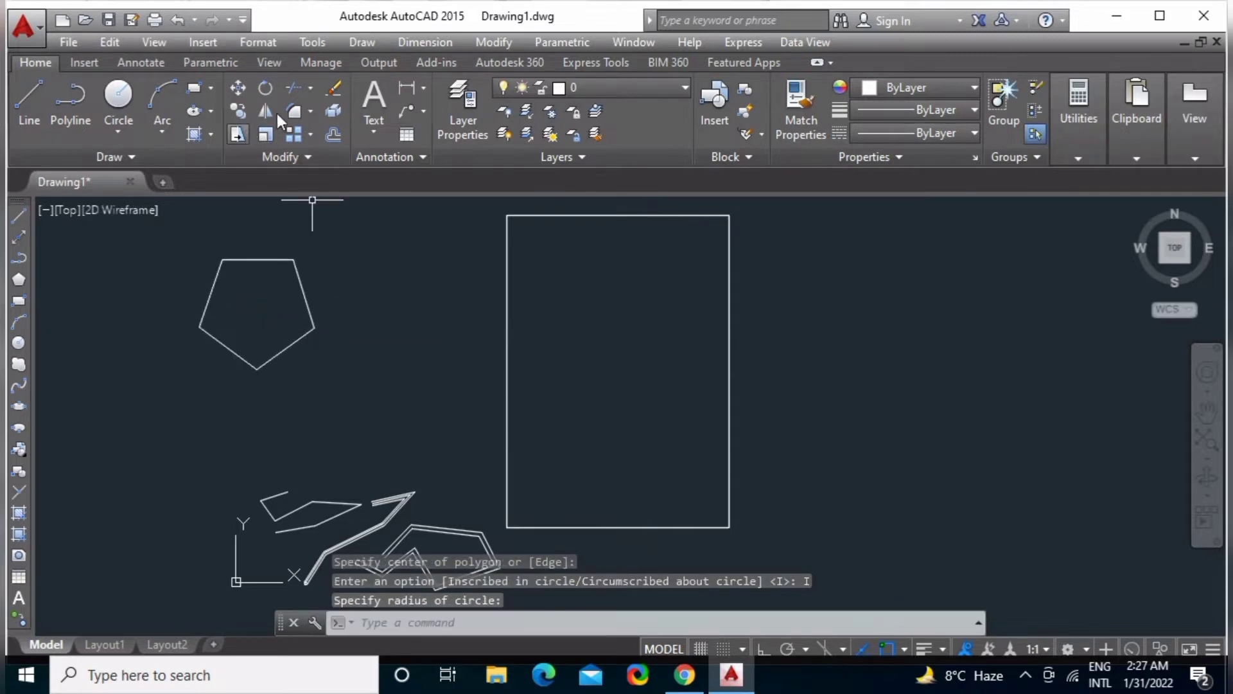
Draw a second, larger inscribed pentagon with POL below and right of the first.
click(212, 90)
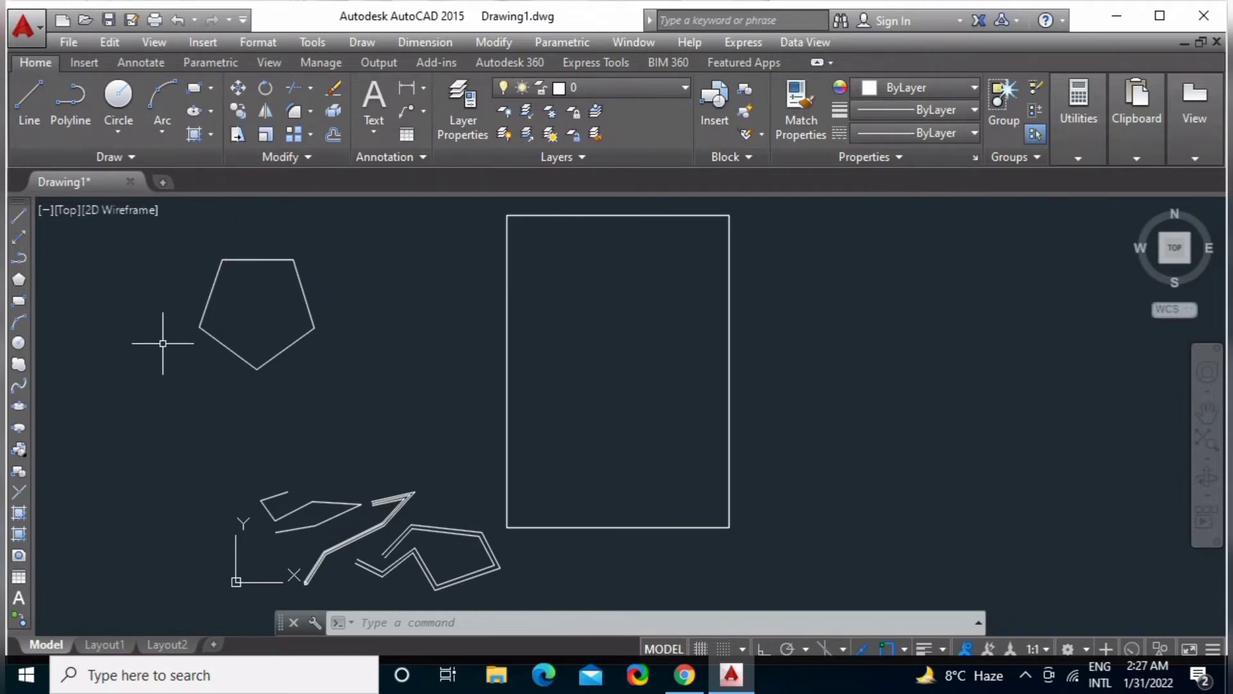
text(P)
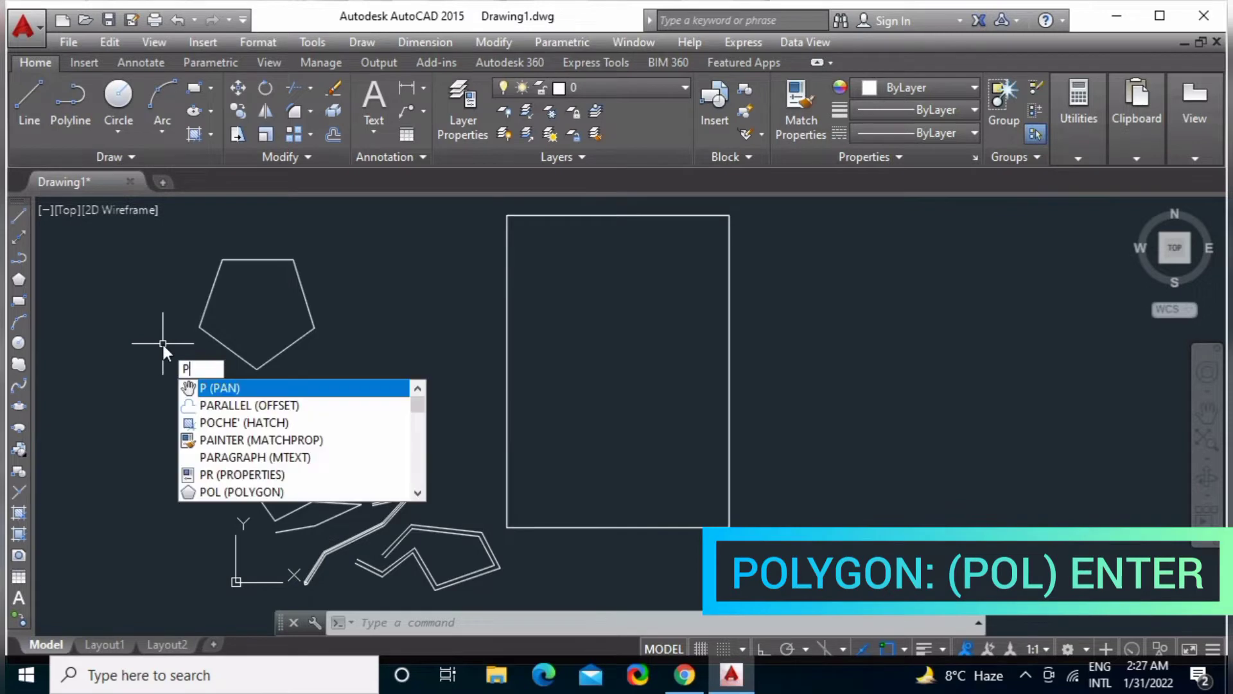
text(OL)
key(Return)
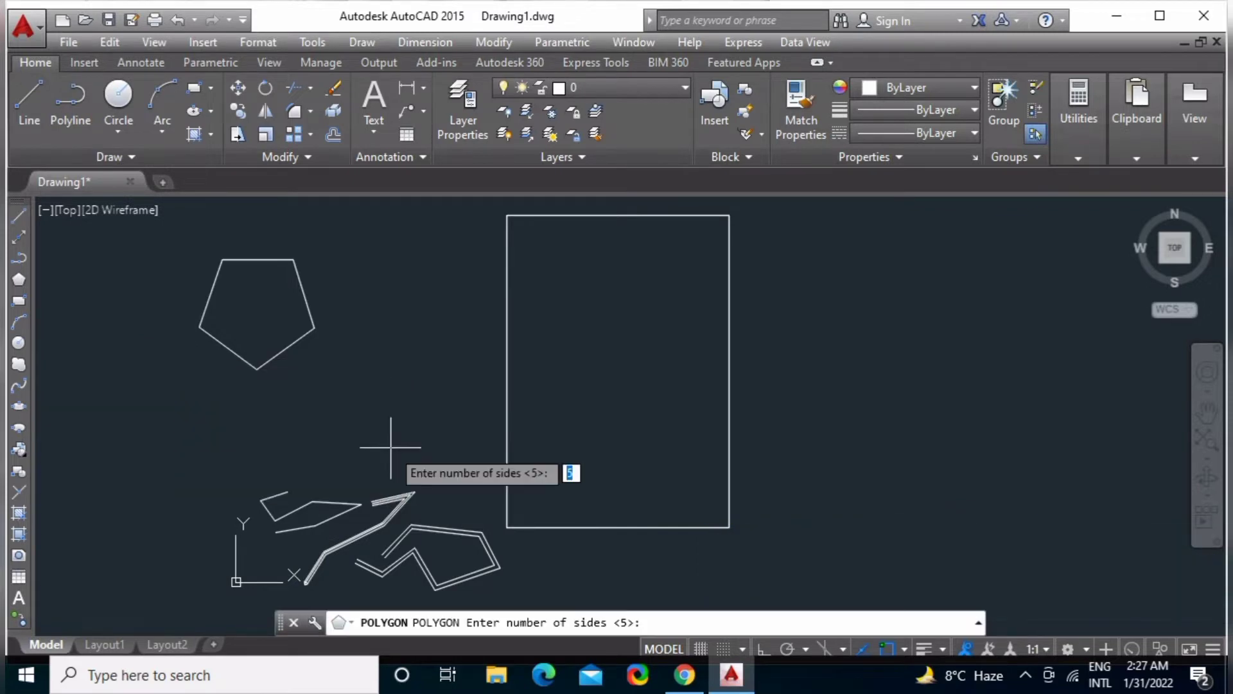
key(Return)
click(389, 393)
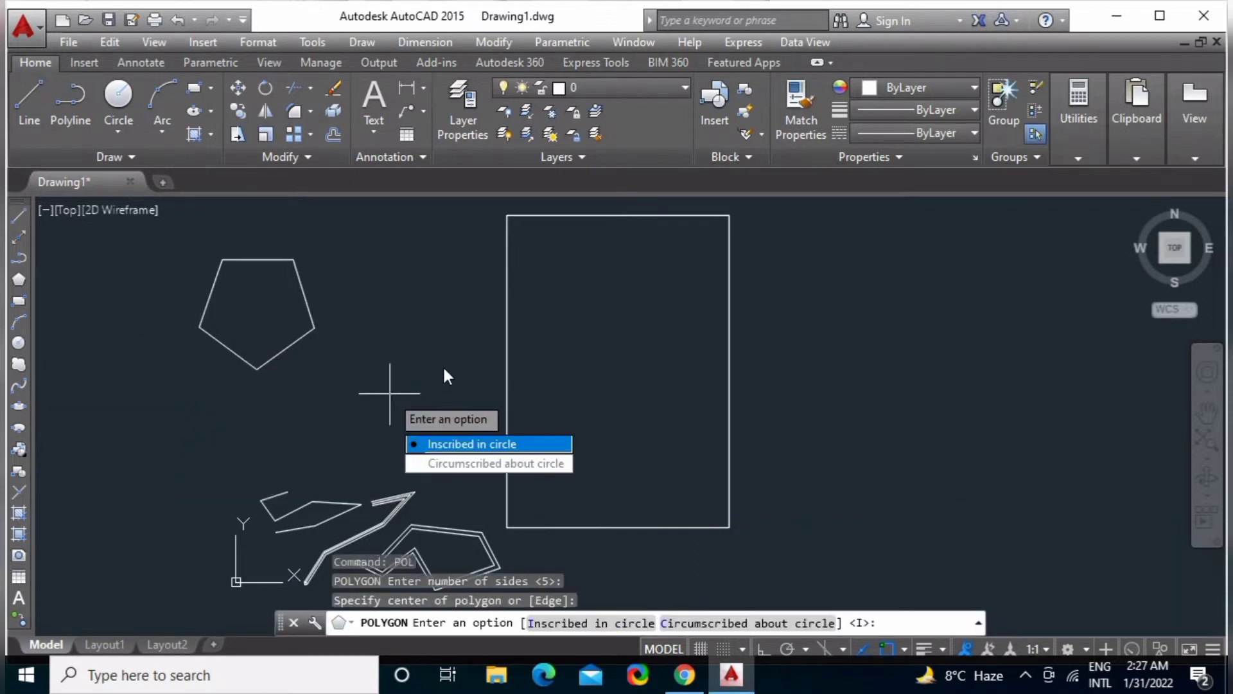
click(467, 446)
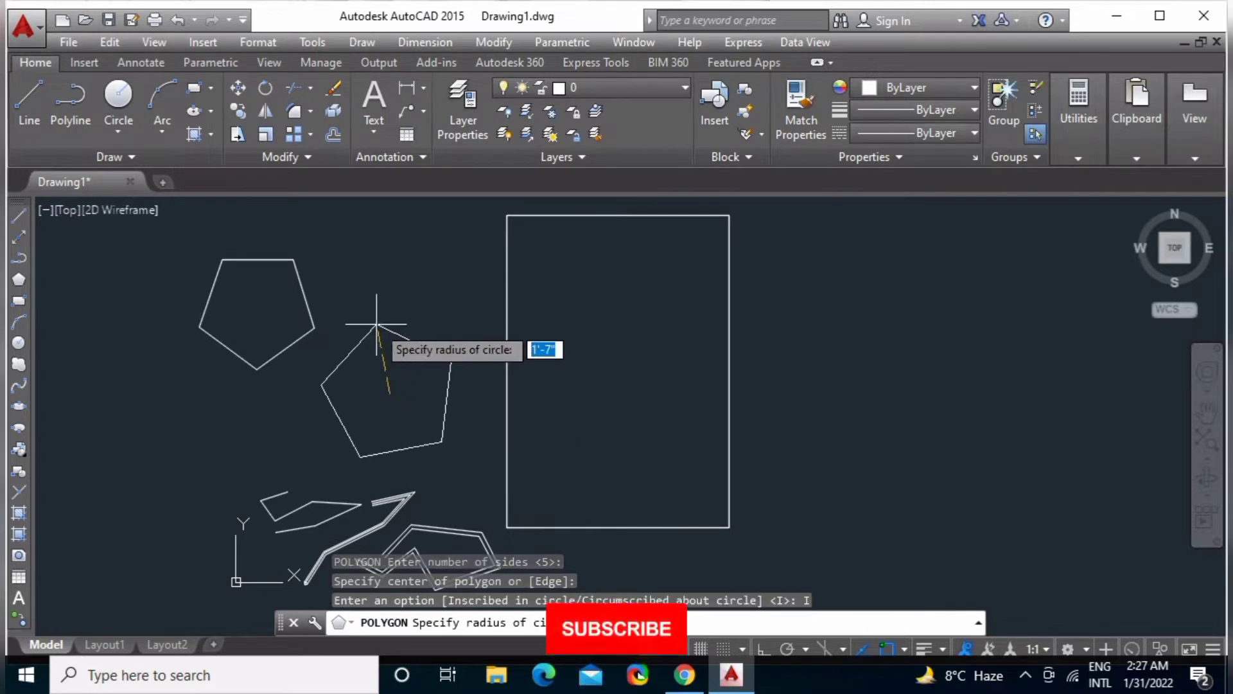
click(384, 299)
mouse_move(614, 405)
middle_down()
mouse_move(556, 394)
mouse_move(482, 407)
middle_up()
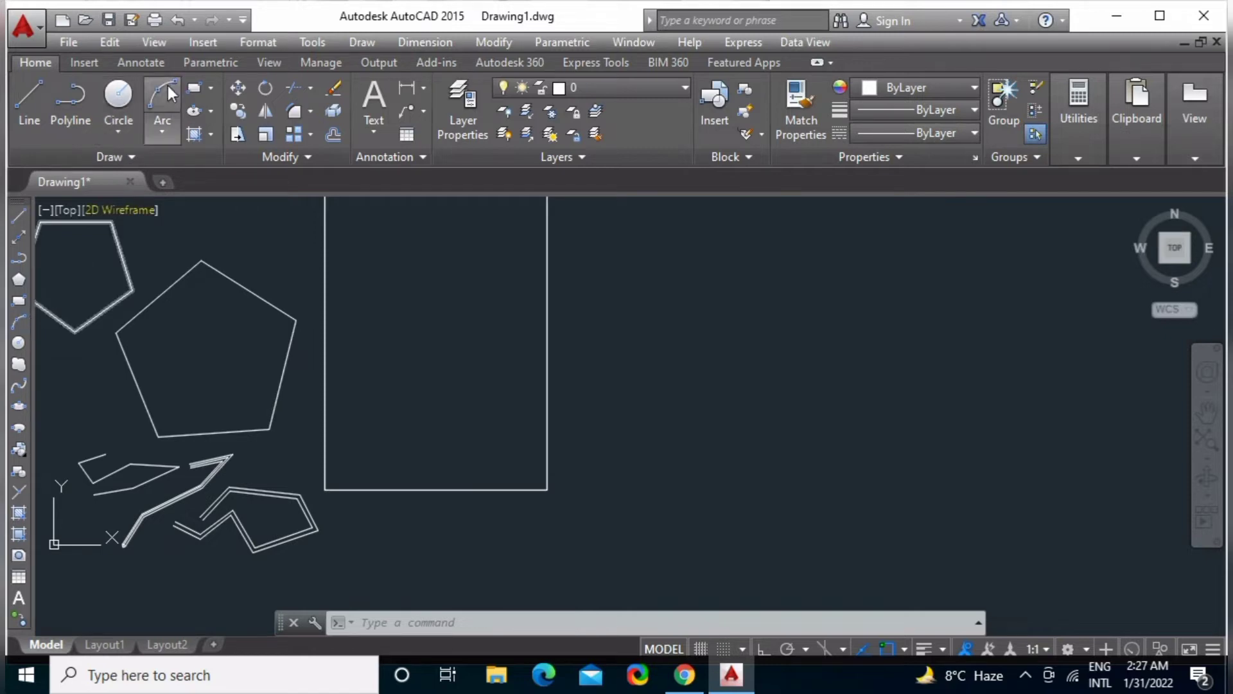
Browse the arc drawing methods in the ribbon and the drawing commands menu.
click(168, 133)
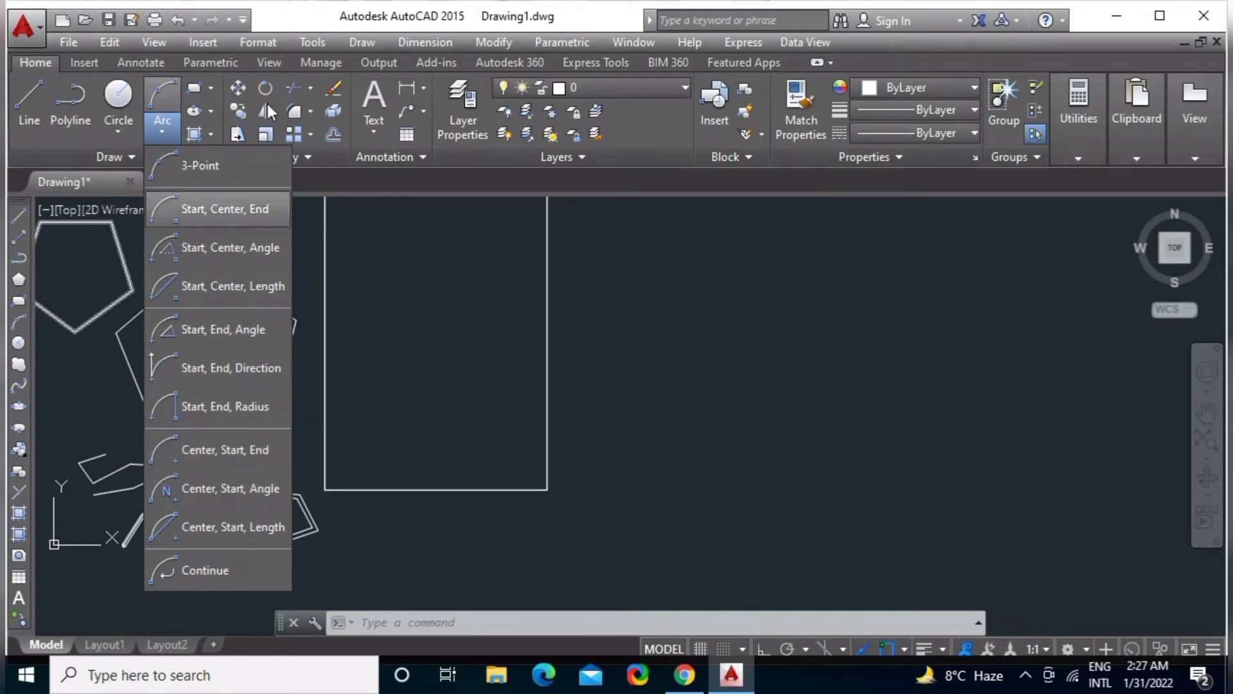
click(356, 41)
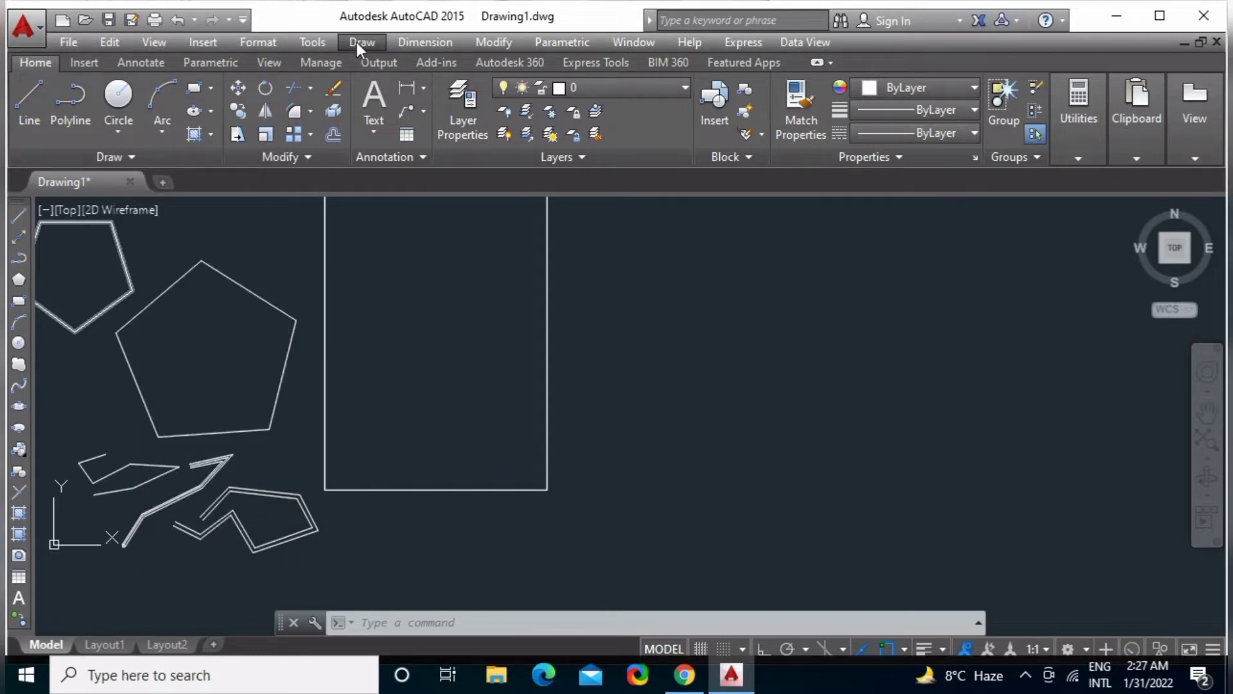
click(357, 41)
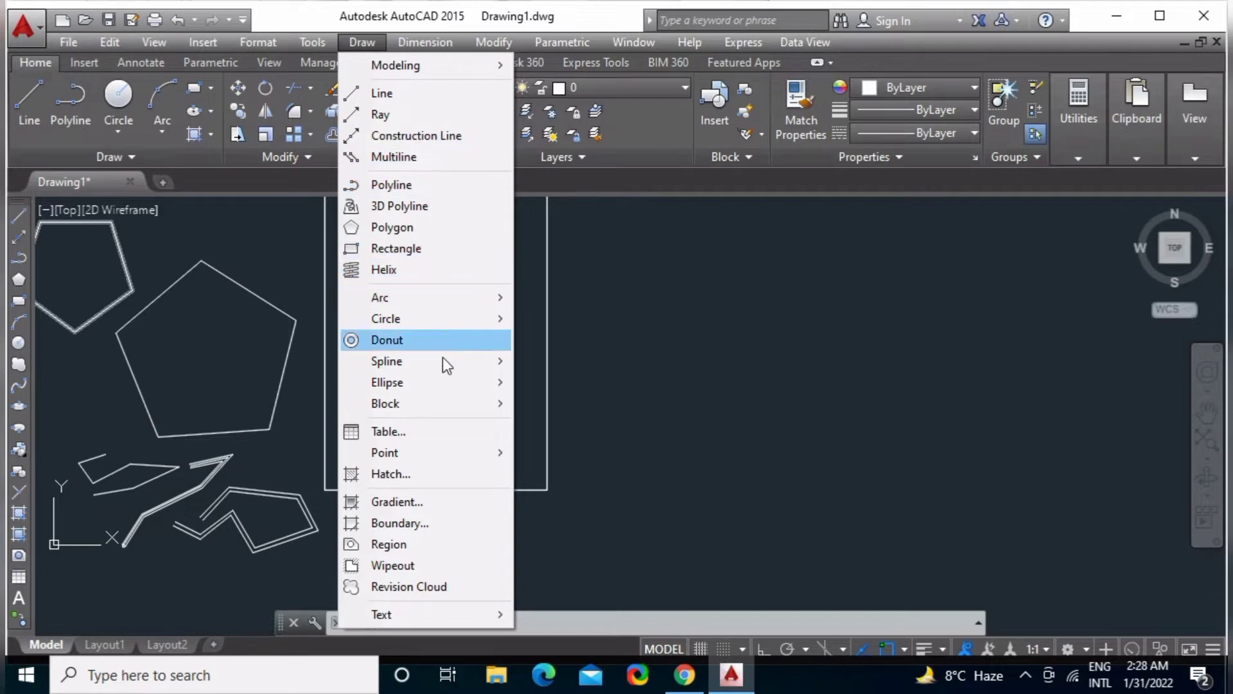
mouse_move(424, 297)
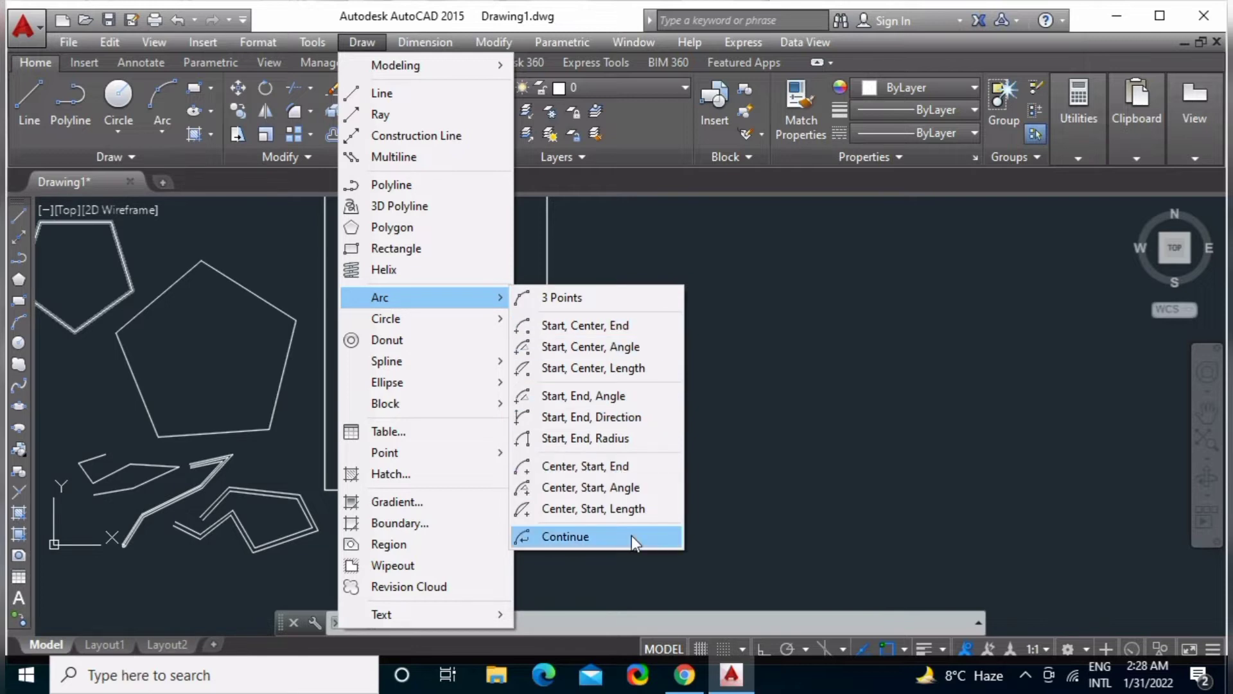
click(758, 309)
click(690, 403)
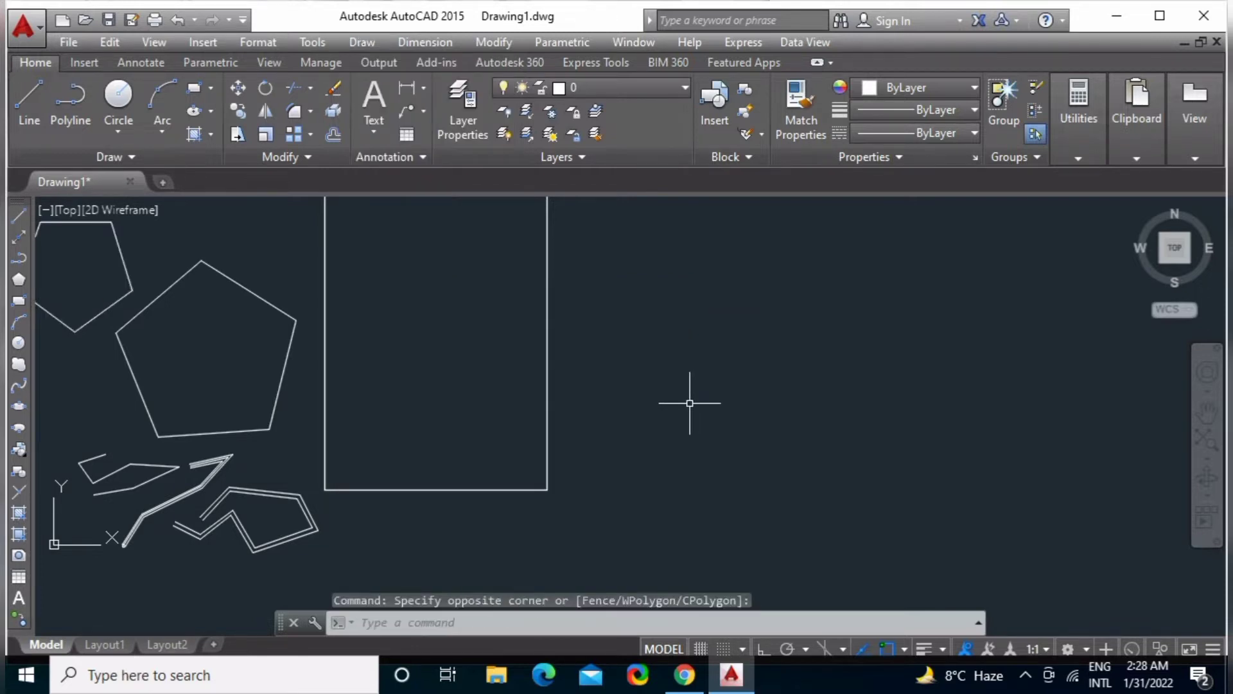
Draw a shallow three-point arc across the rectangle's bottom-left and bottom-right corners.
text(A)
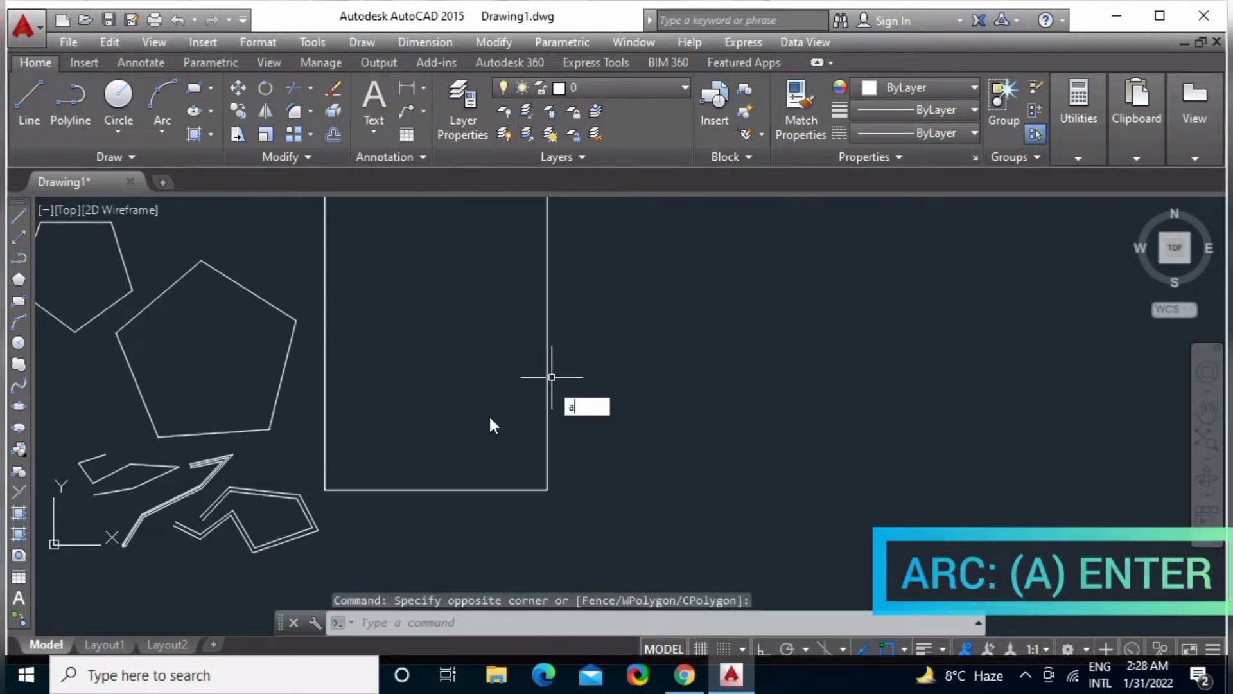
key(Return)
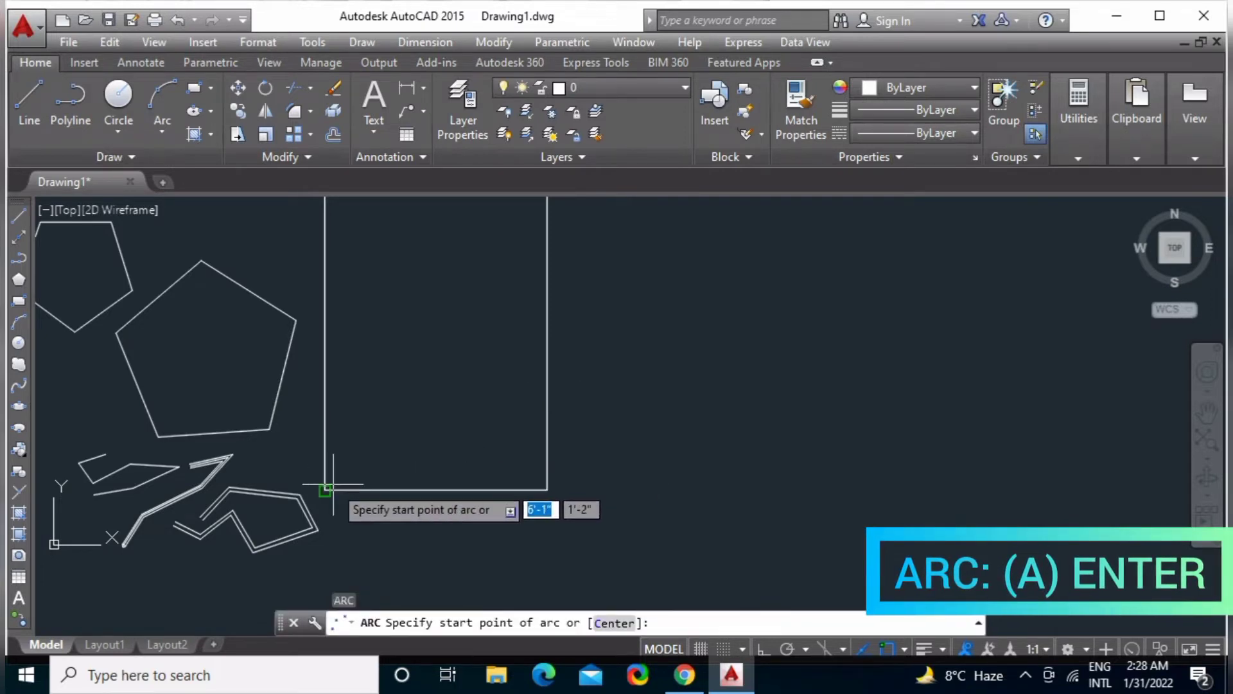
click(325, 490)
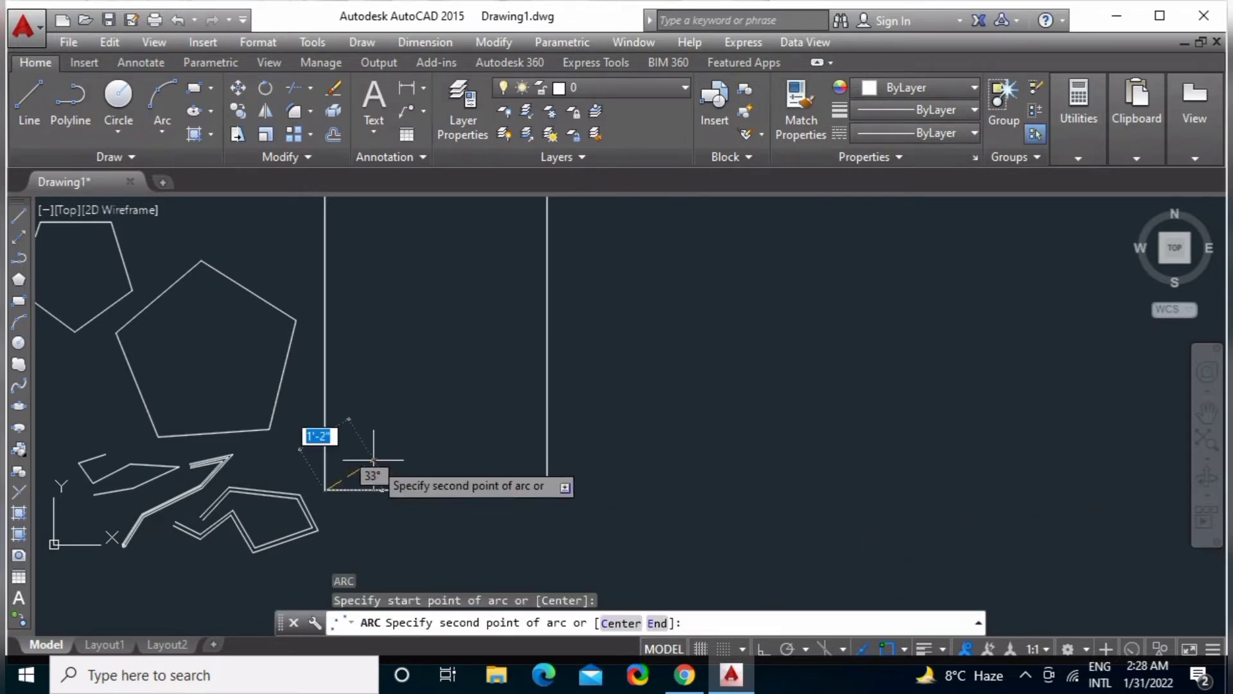
click(416, 448)
click(545, 492)
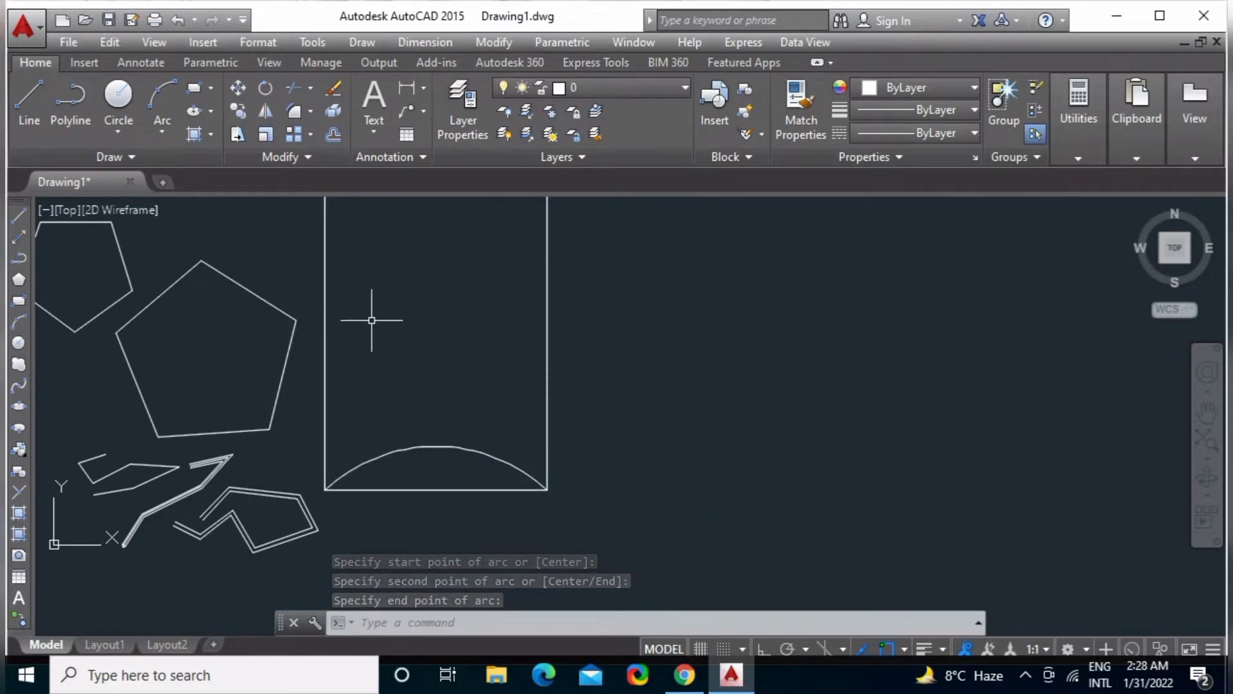
Draw a taller Start-End-Direction arc between the rectangle's bottom corners.
click(174, 133)
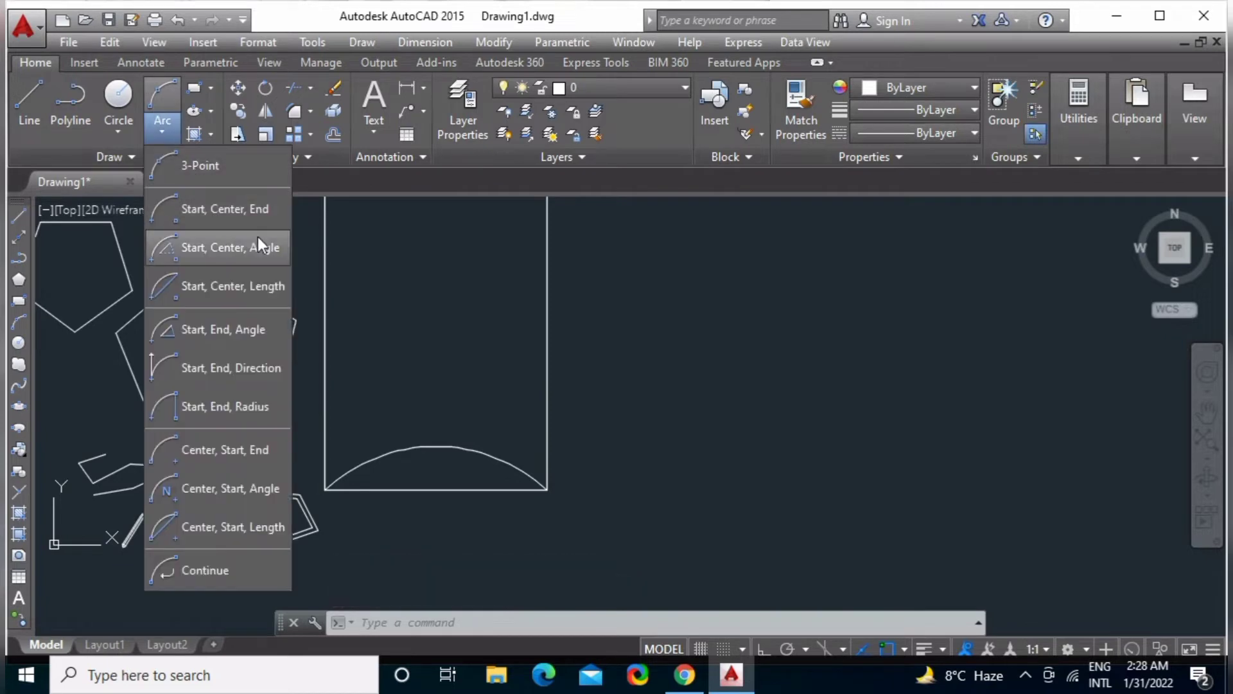
click(242, 375)
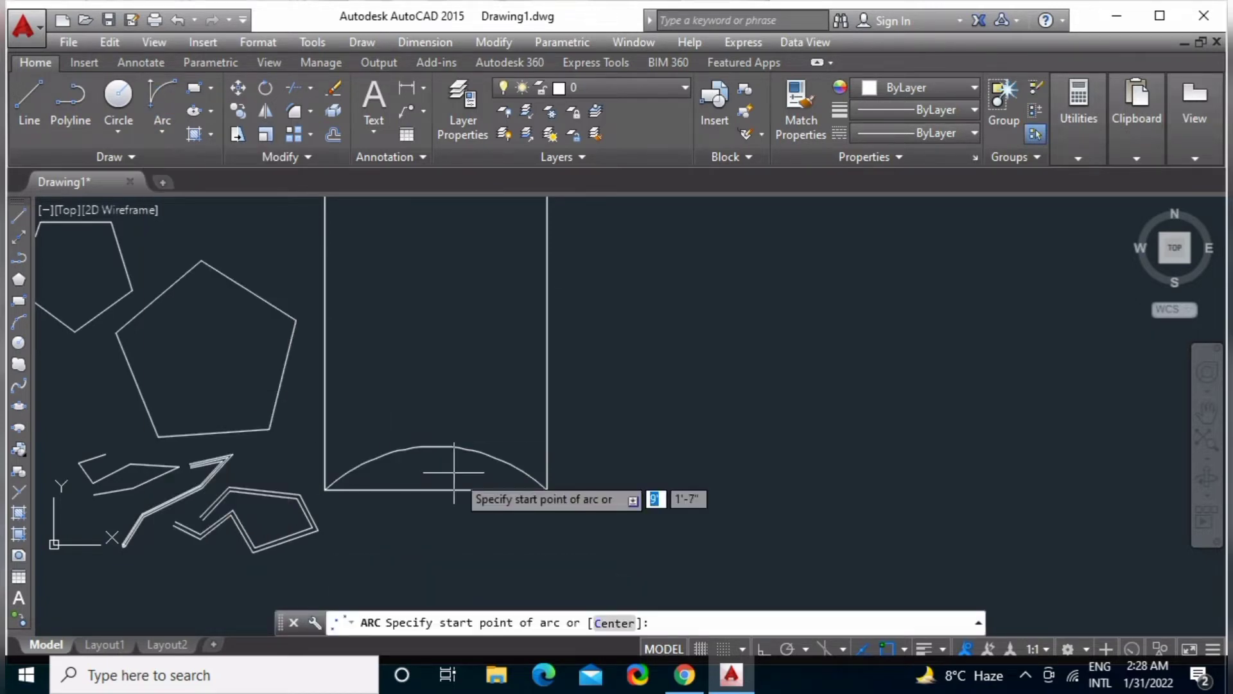
click(548, 490)
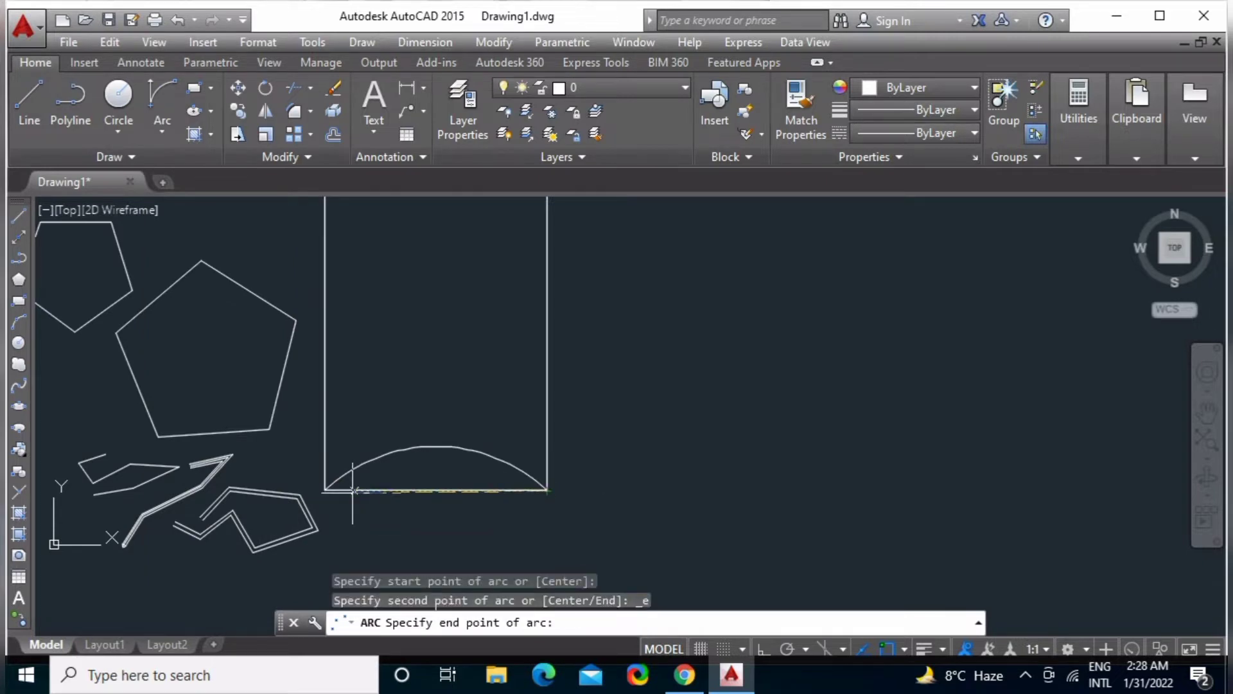
click(326, 490)
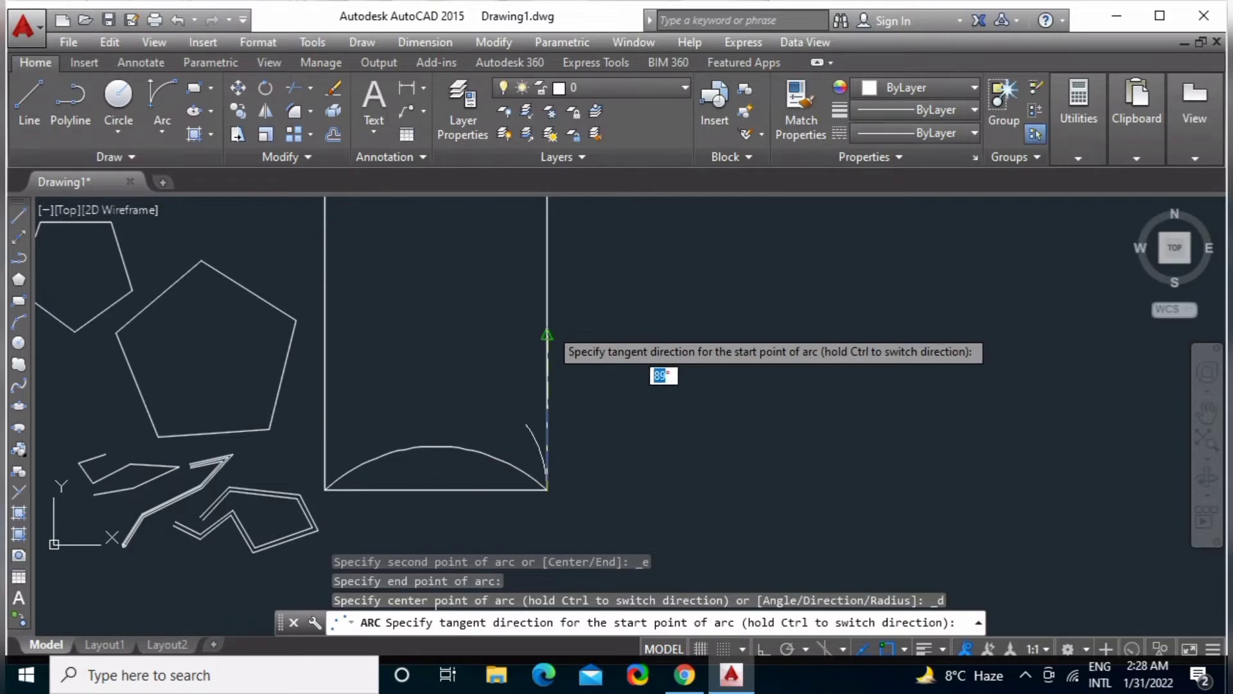
click(546, 334)
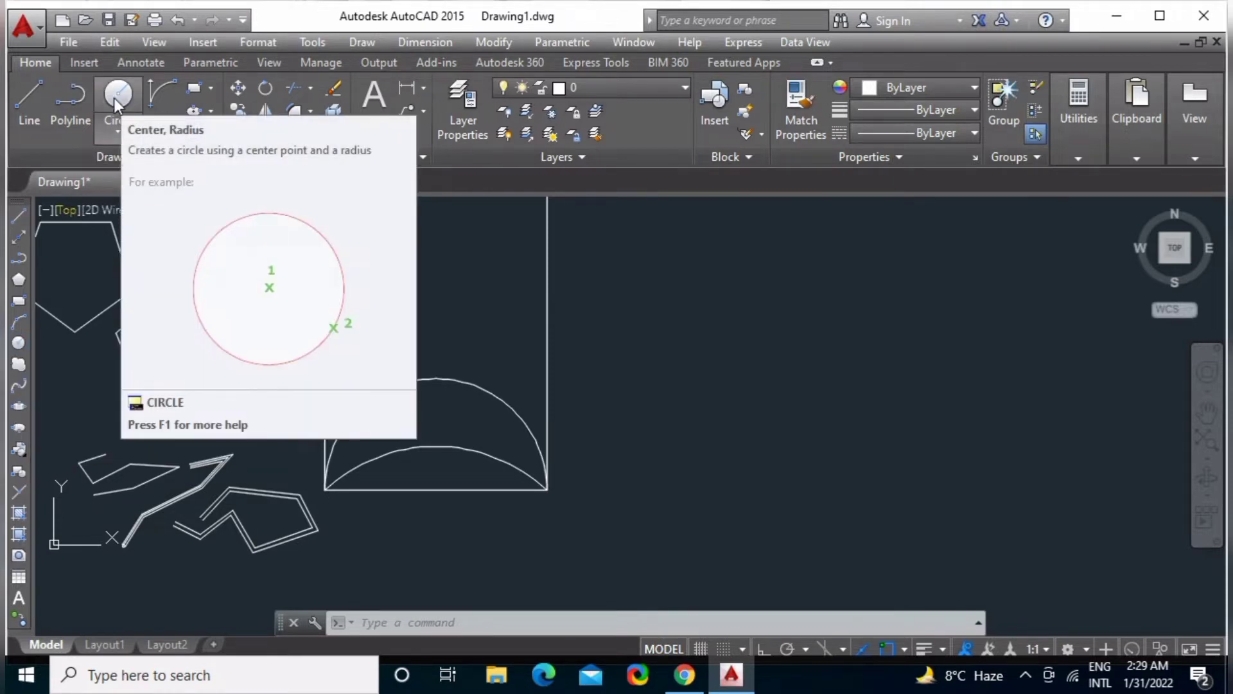
mouse_move(117, 104)
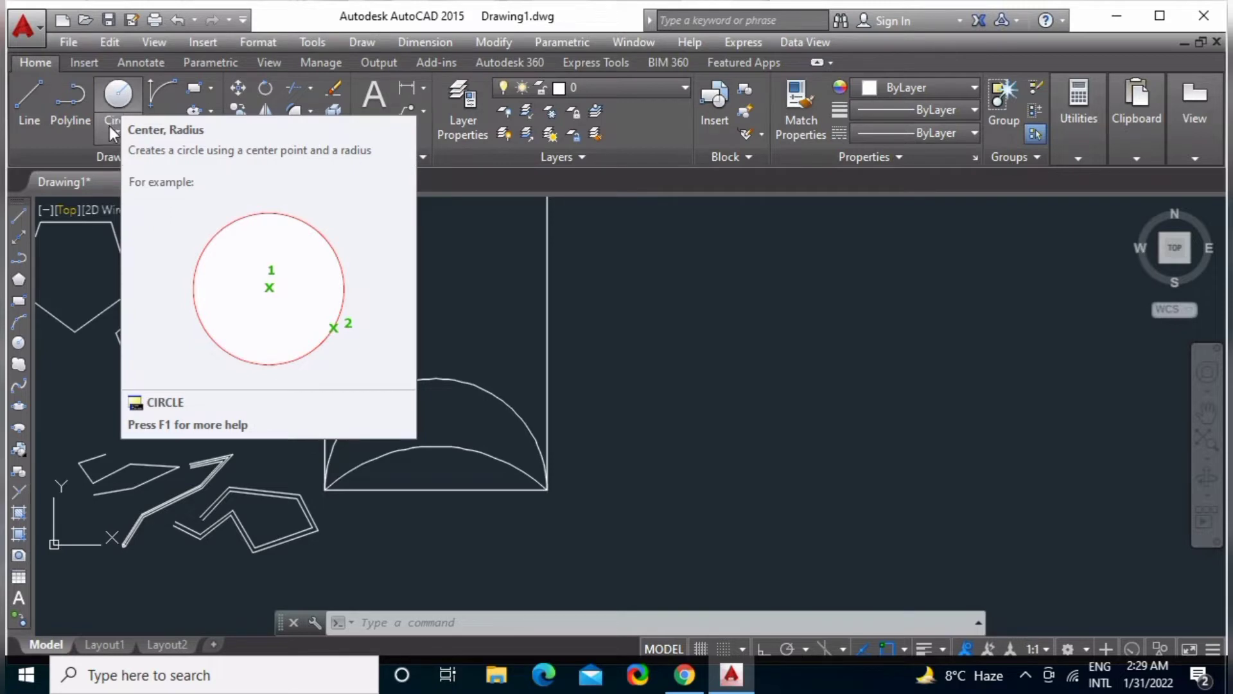
Browse the circle options and drawing commands, cancelling an accidental selection window.
click(112, 139)
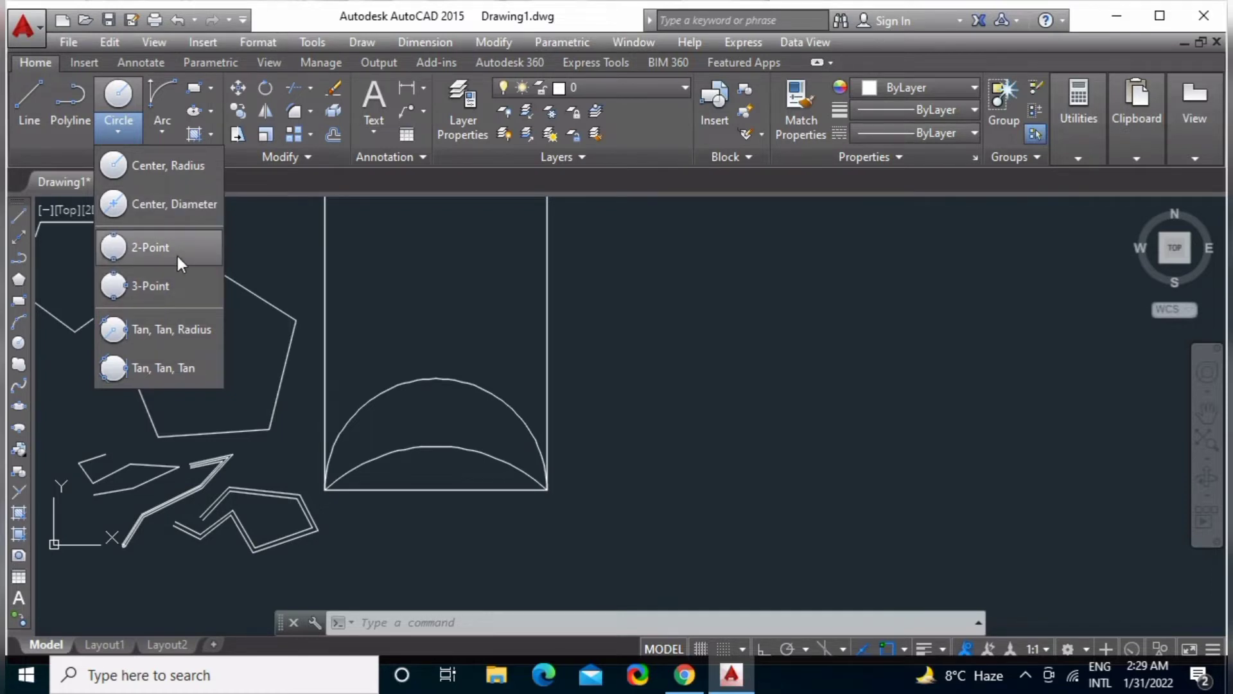
click(372, 48)
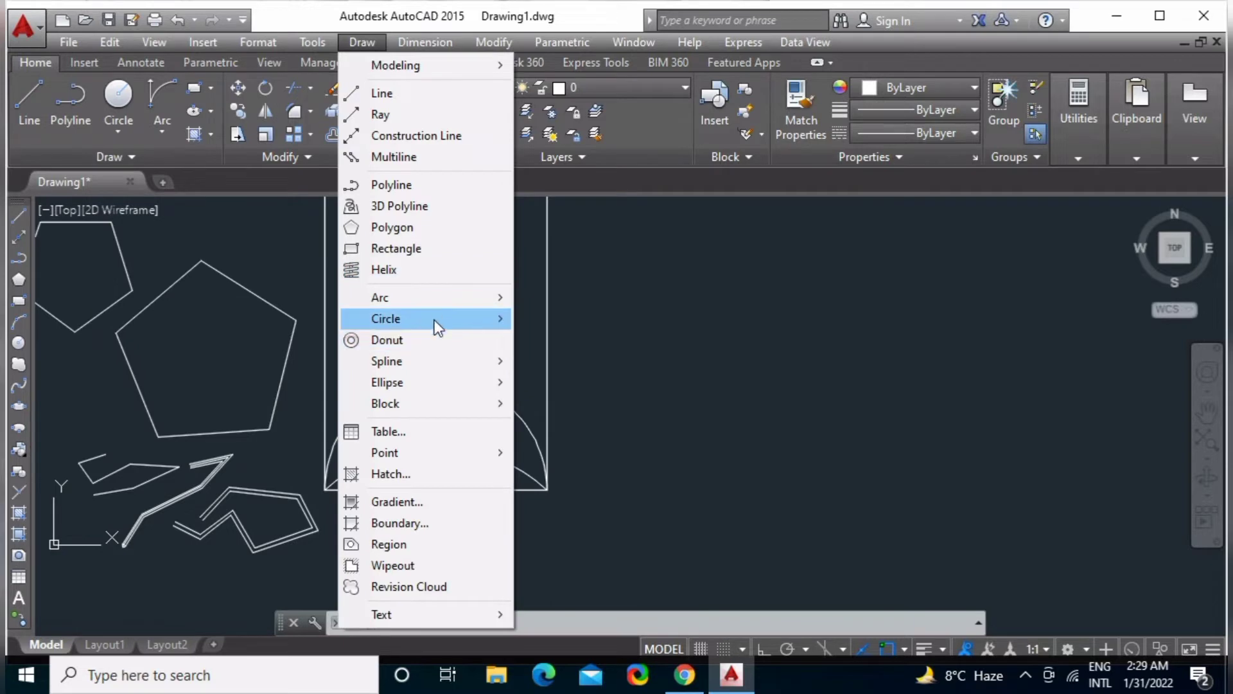
click(774, 278)
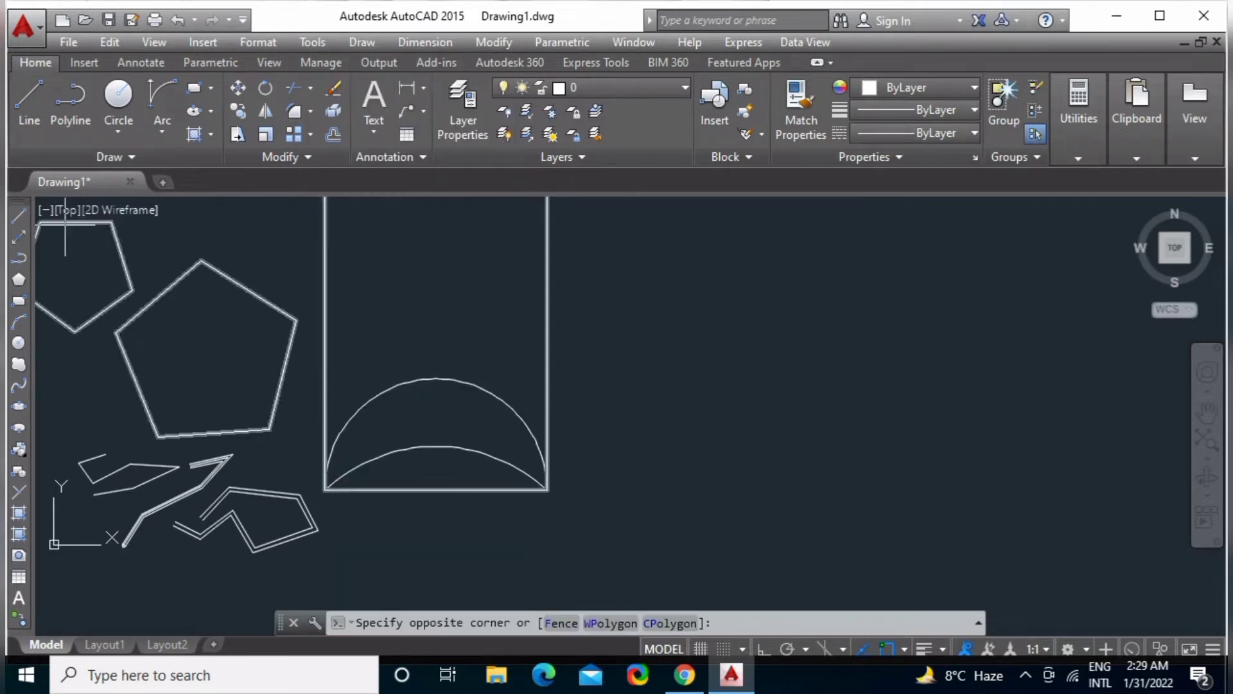
click(724, 399)
Draw a circle with C, centred to the right of the rectangle with a clicked radius.
text(c)
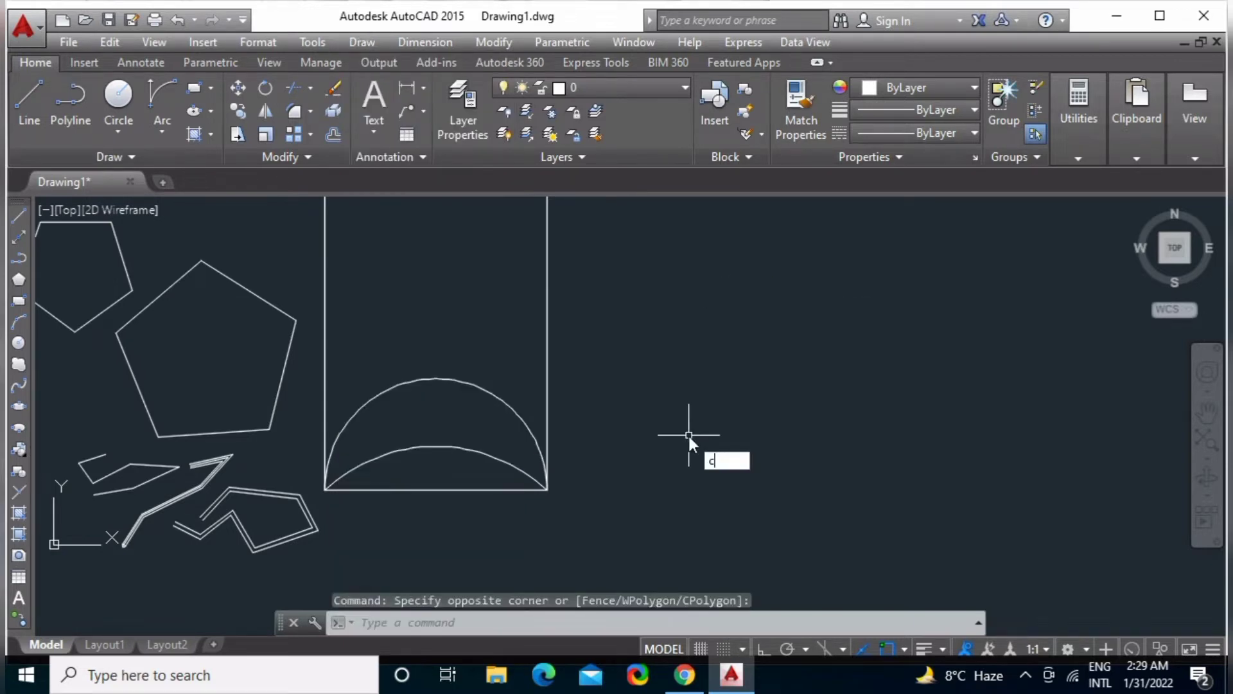
key(Return)
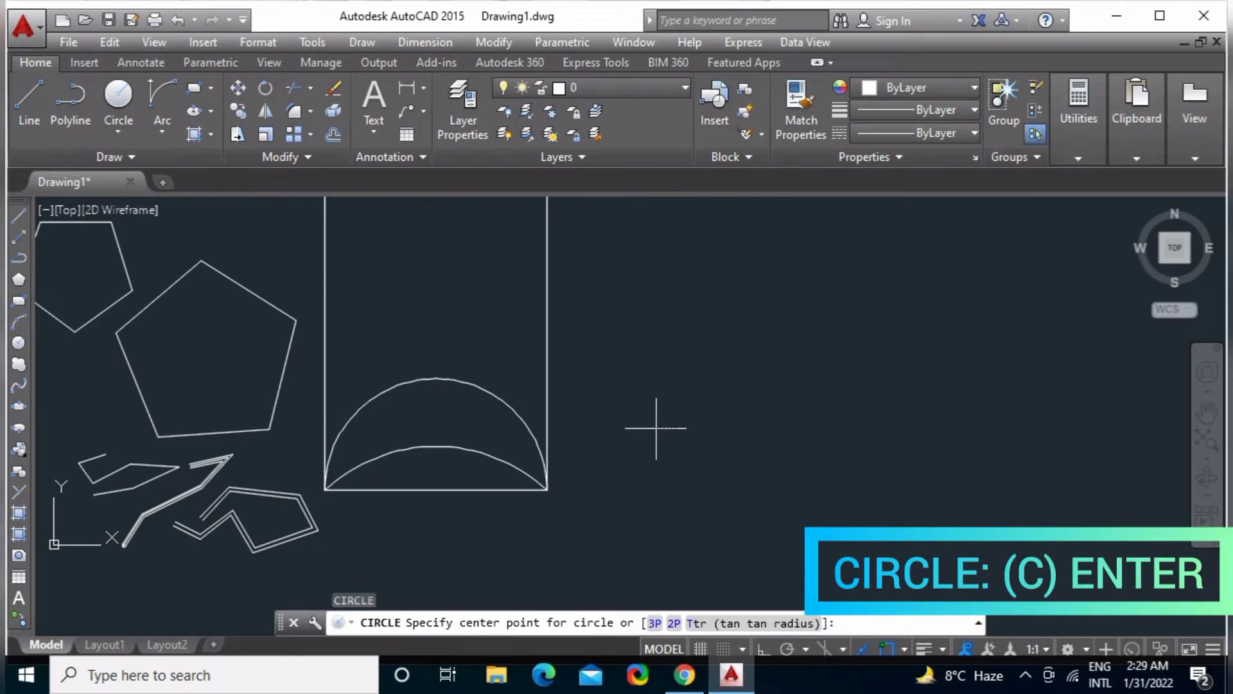
click(655, 428)
click(743, 453)
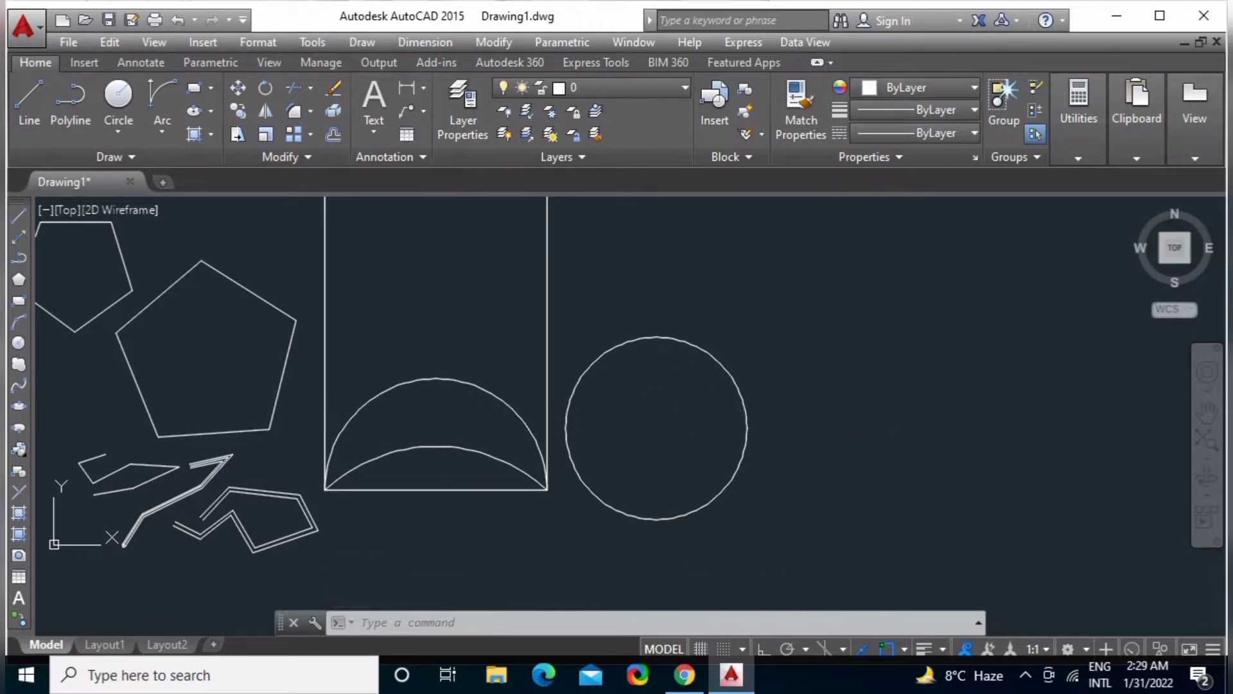
text(c)
key(Return)
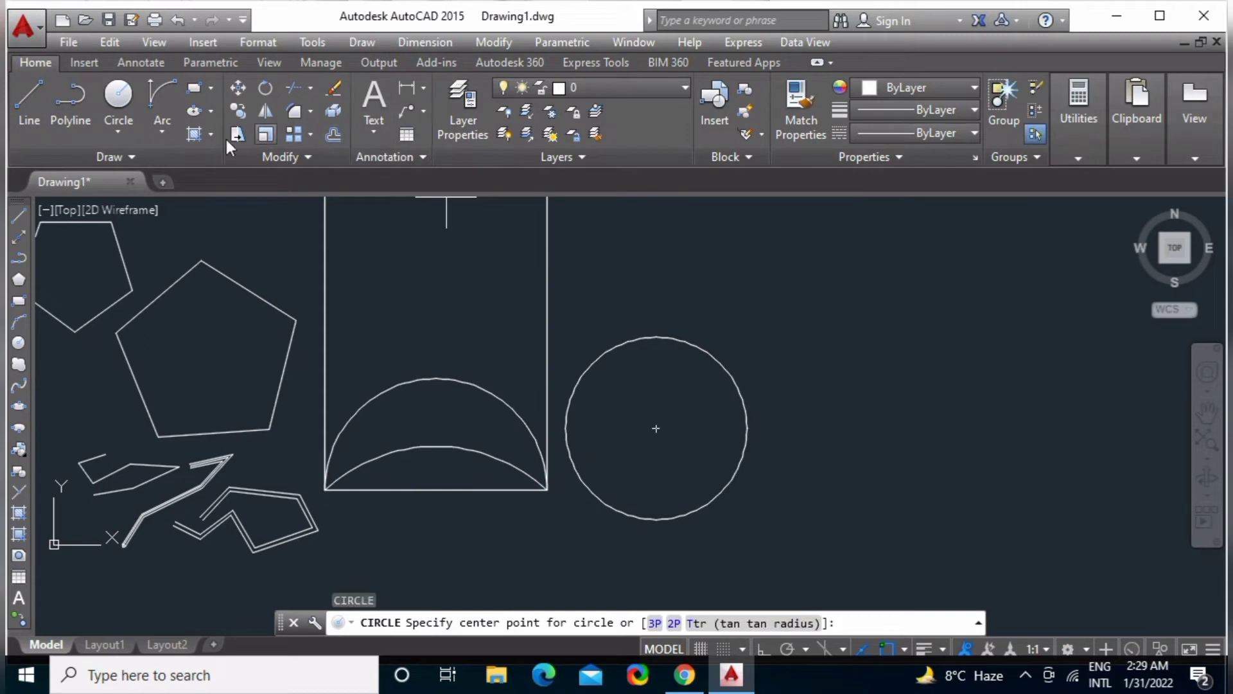
Draw a 3-point circle through the larger pentagon's lower-left, top and lower-right corners.
click(126, 126)
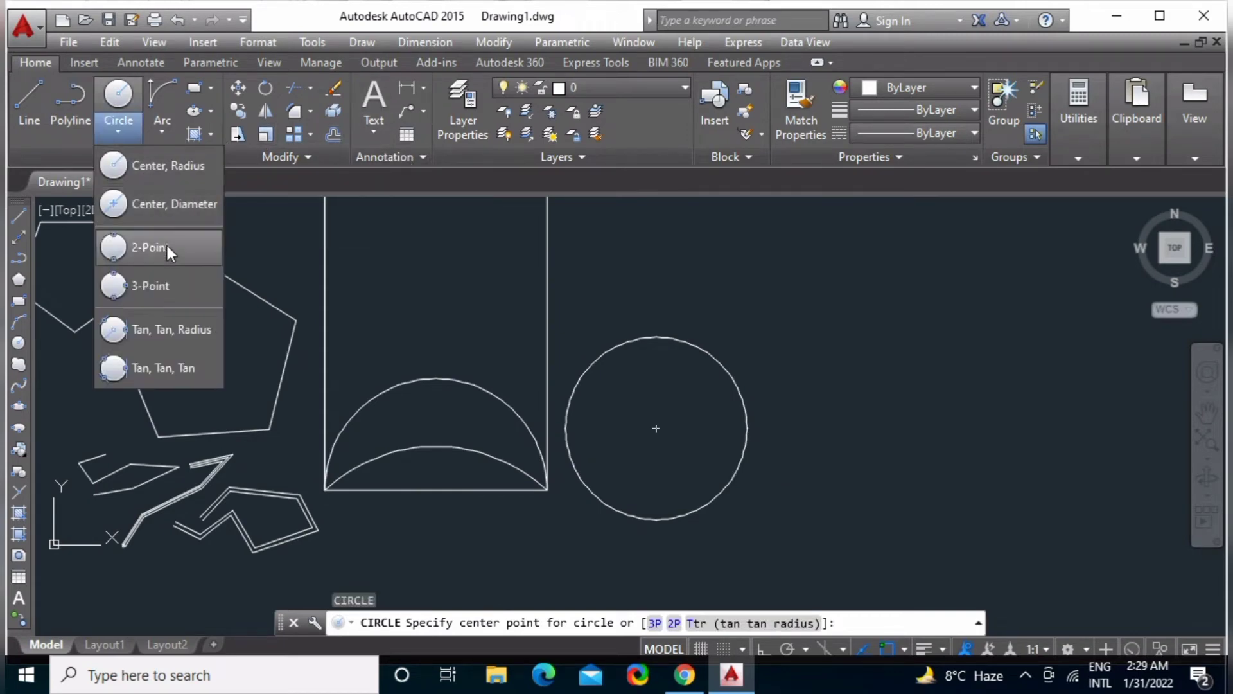
click(175, 284)
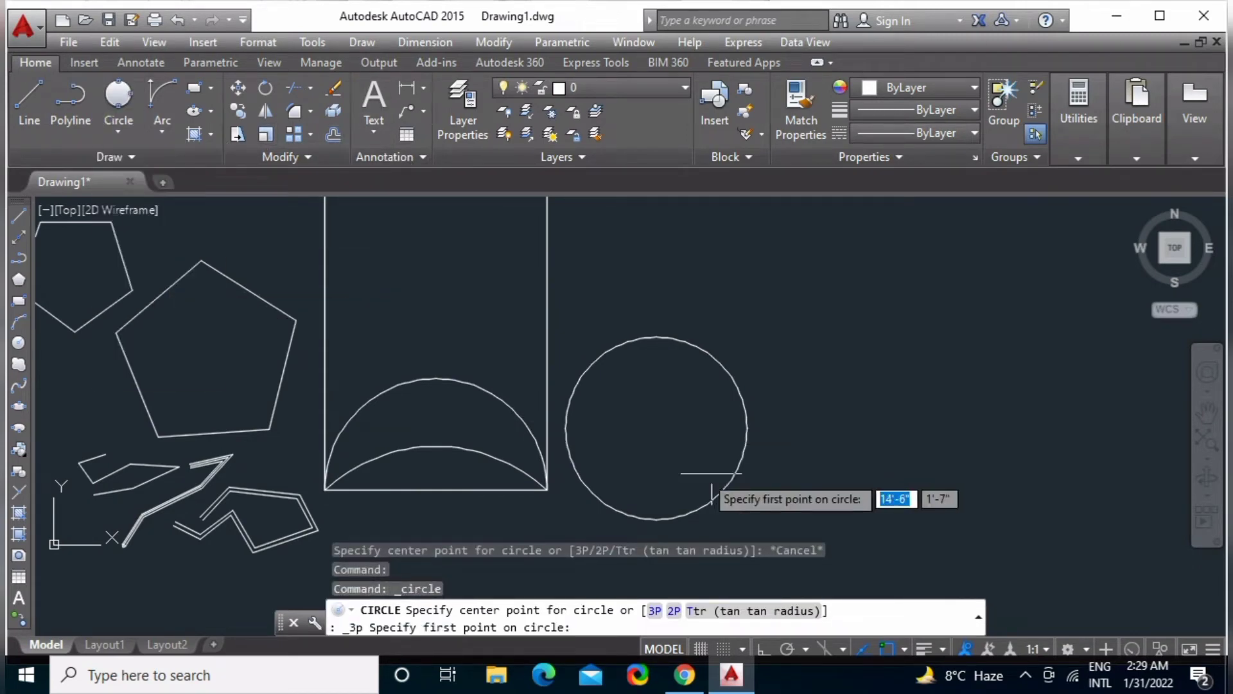
scroll(413, 352, down, 2)
mouse_move(413, 359)
middle_down()
mouse_move(406, 382)
mouse_move(462, 398)
middle_up()
scroll(362, 480, up, 4)
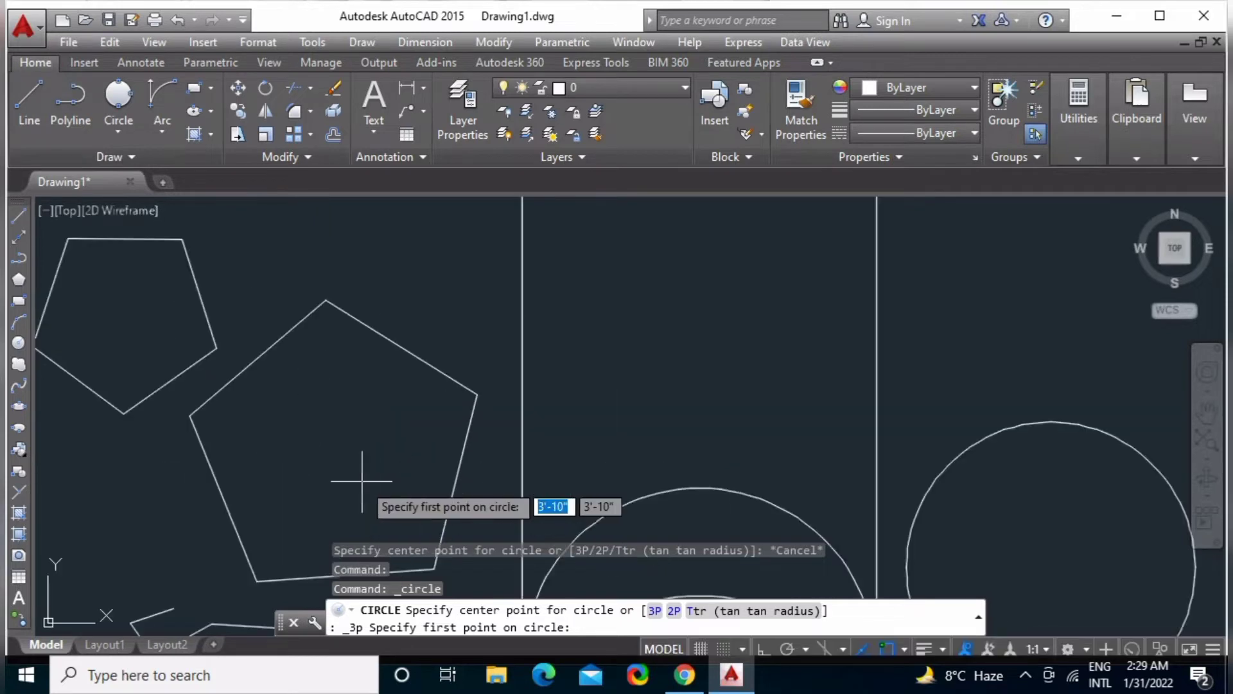
click(257, 581)
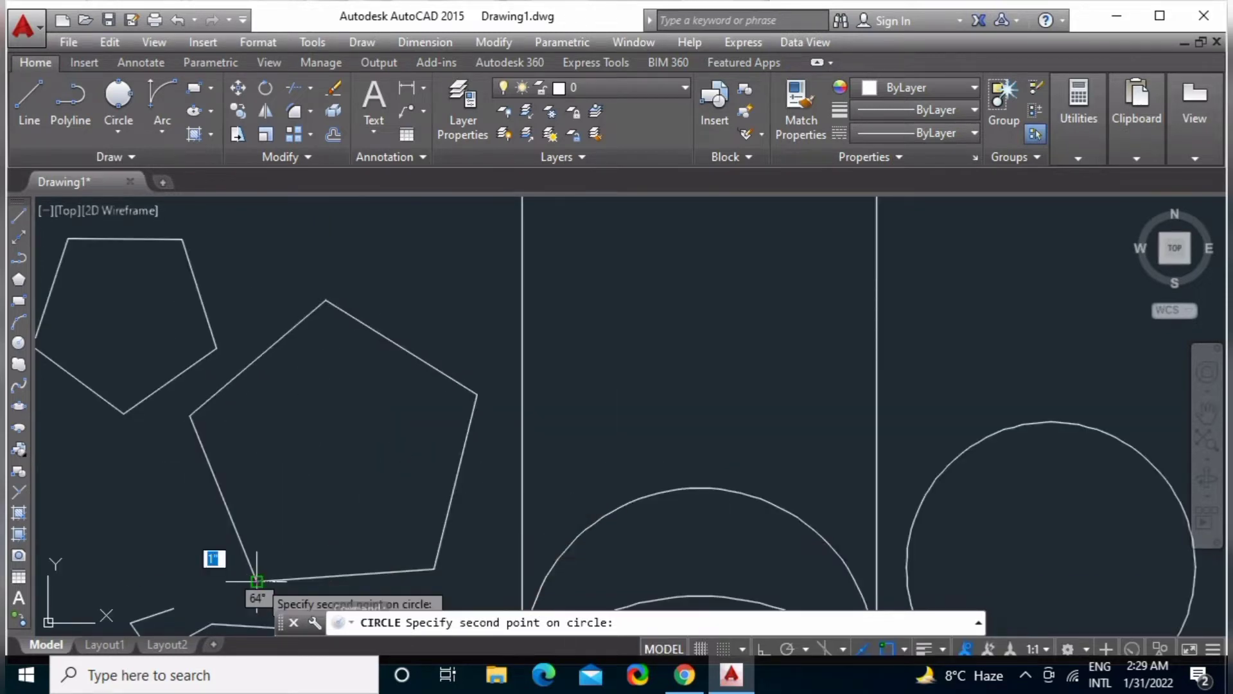
click(325, 301)
middle_drag(395, 430, 350, 341)
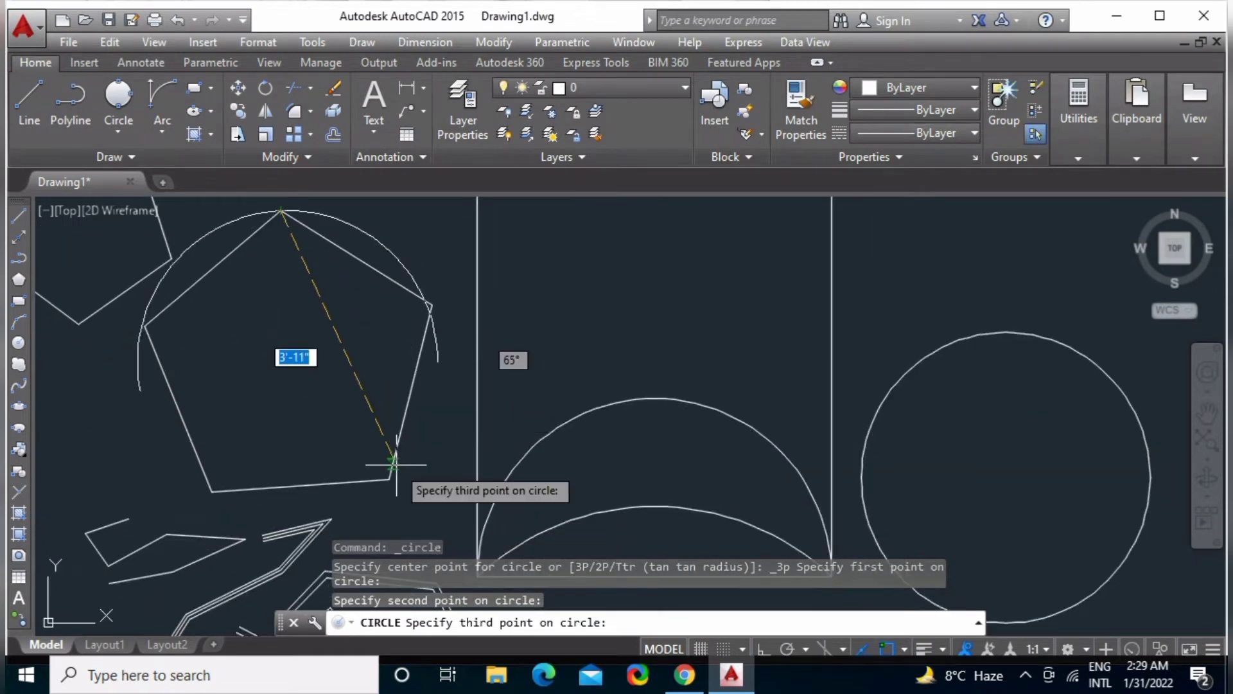
click(389, 477)
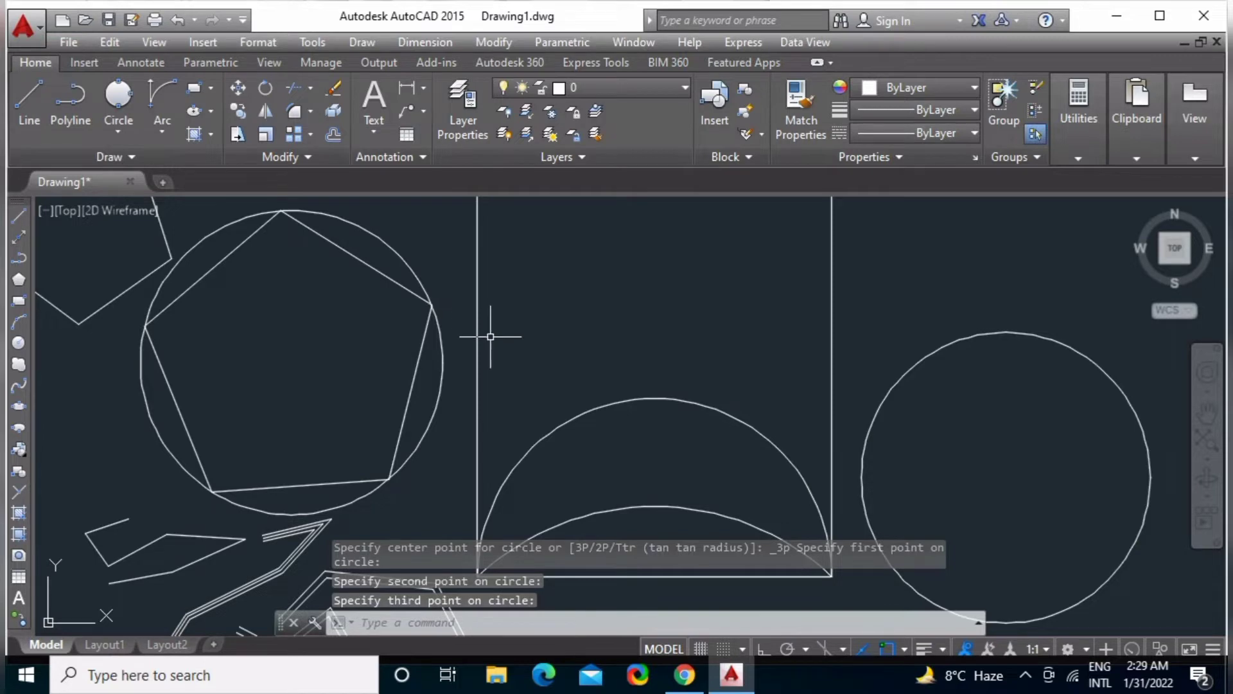
scroll(490, 335, down, 2)
middle_drag(592, 358, 298, 365)
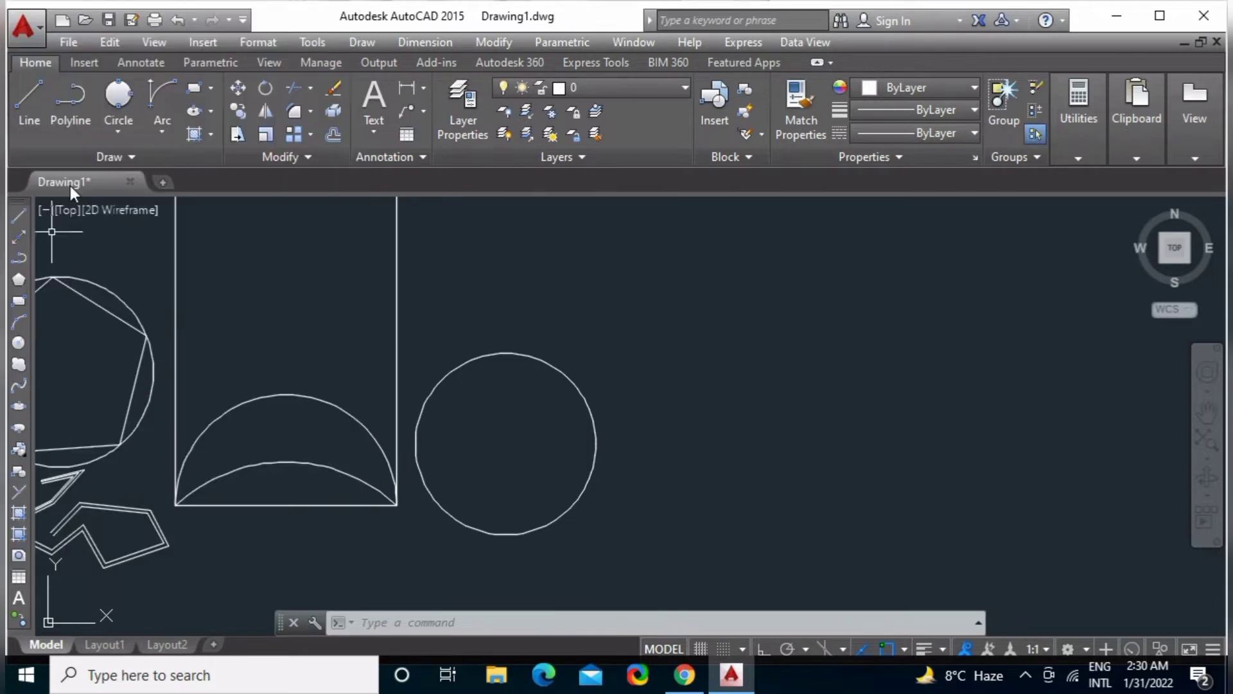
Use REVCLOUD to trace a large closed revision cloud above and right of the circle.
click(91, 156)
click(353, 42)
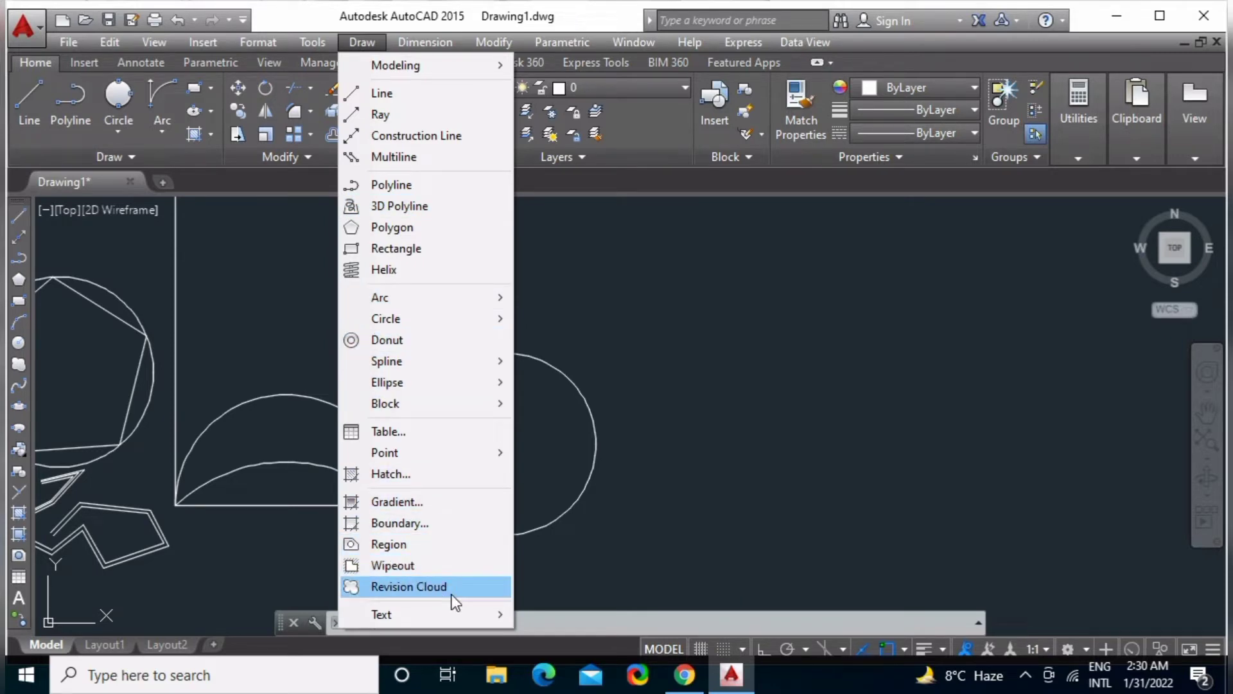
click(722, 507)
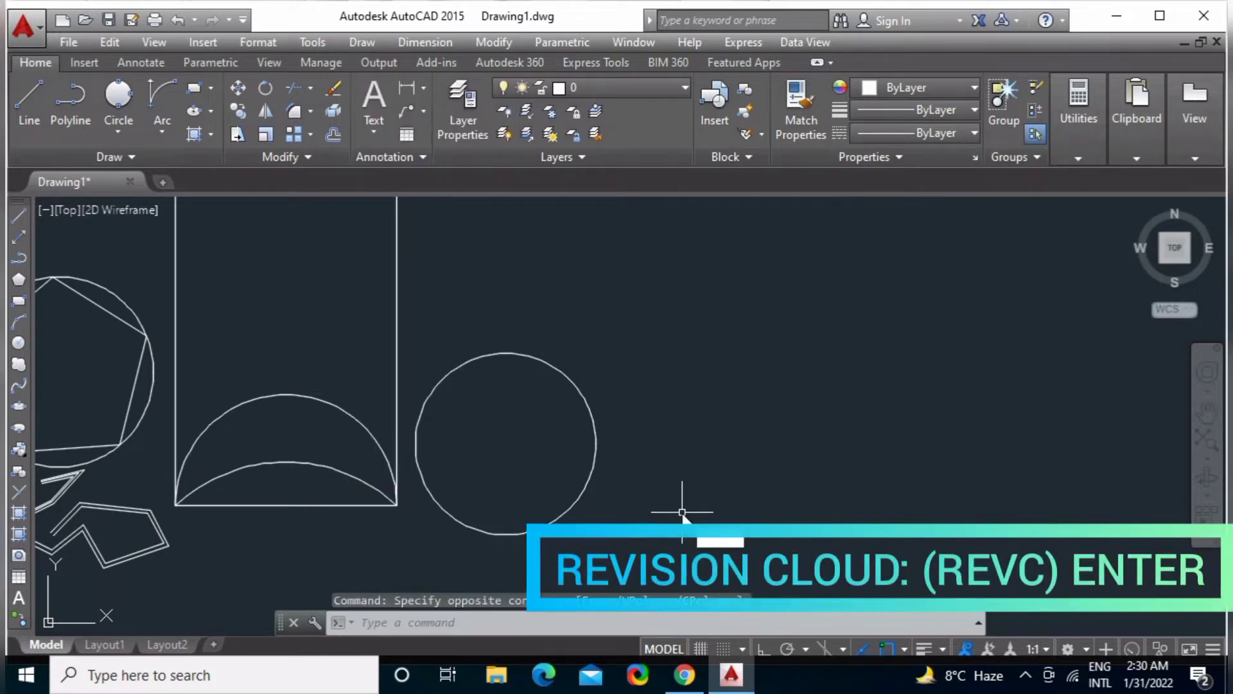
text(rev)
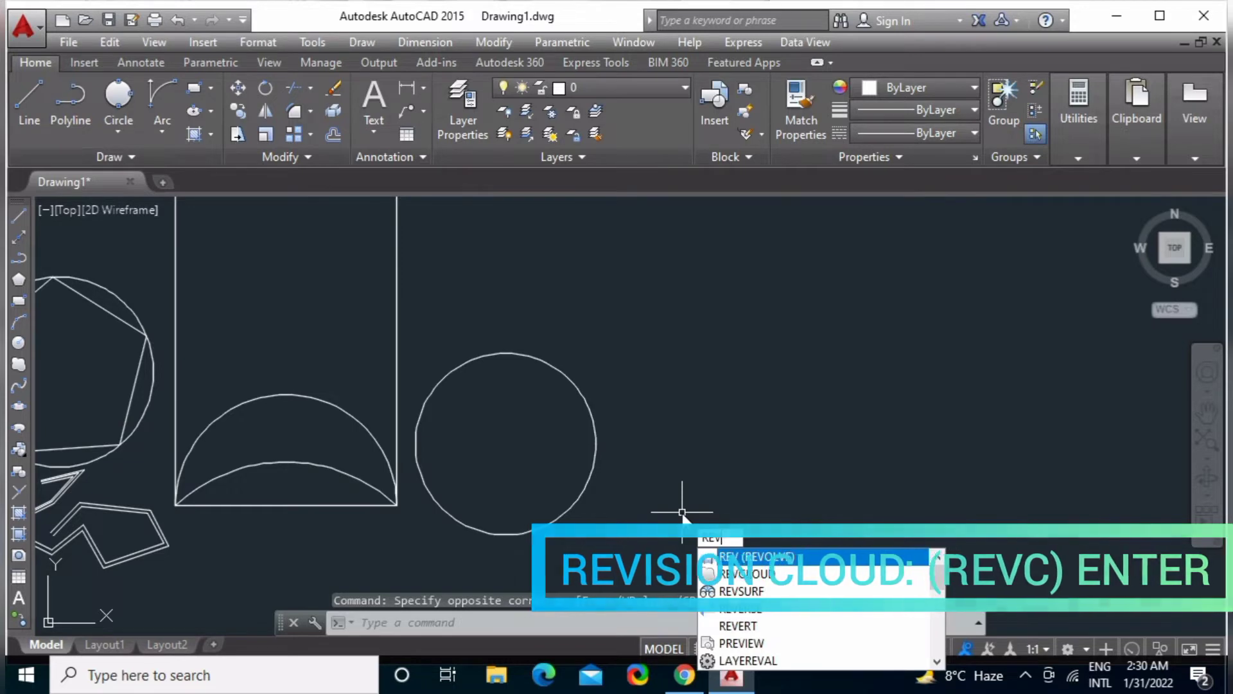
text(c)
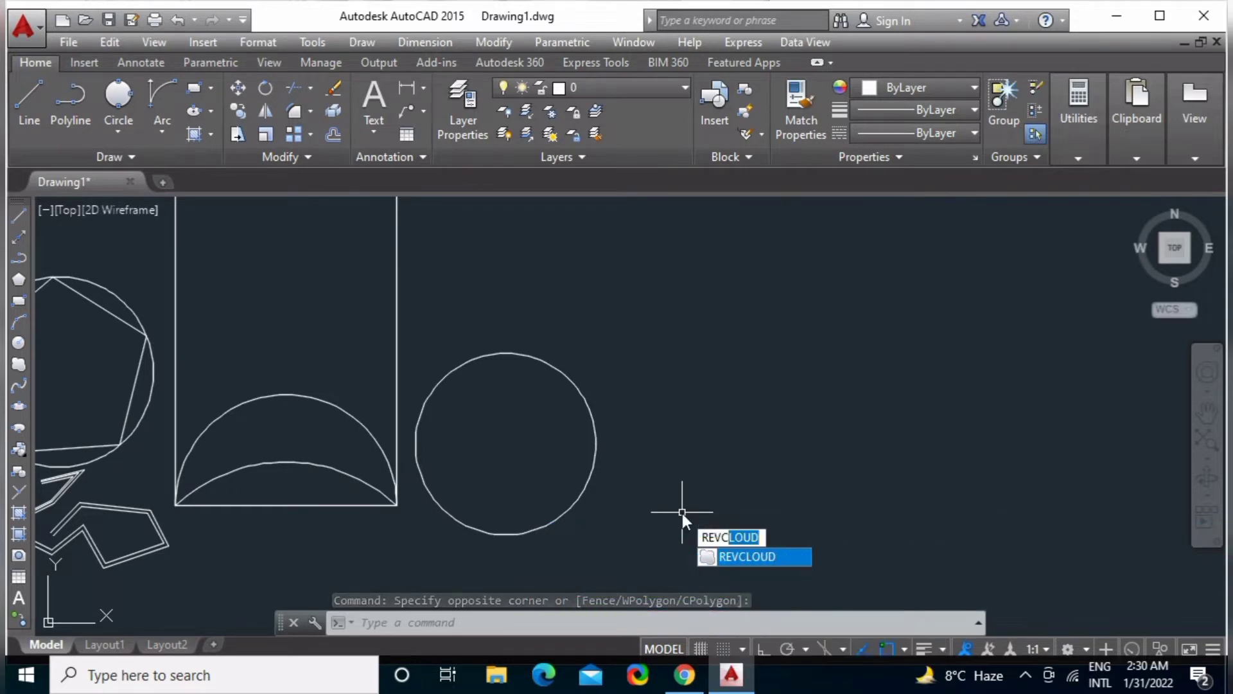
key(Return)
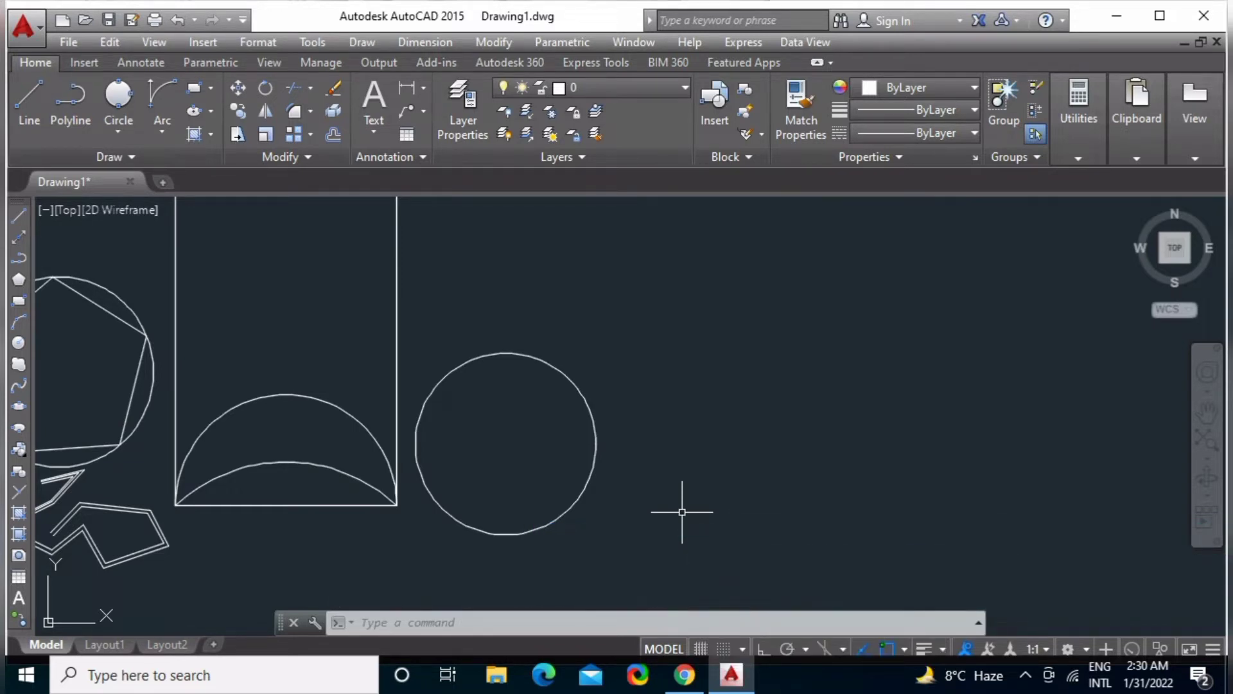
click(689, 333)
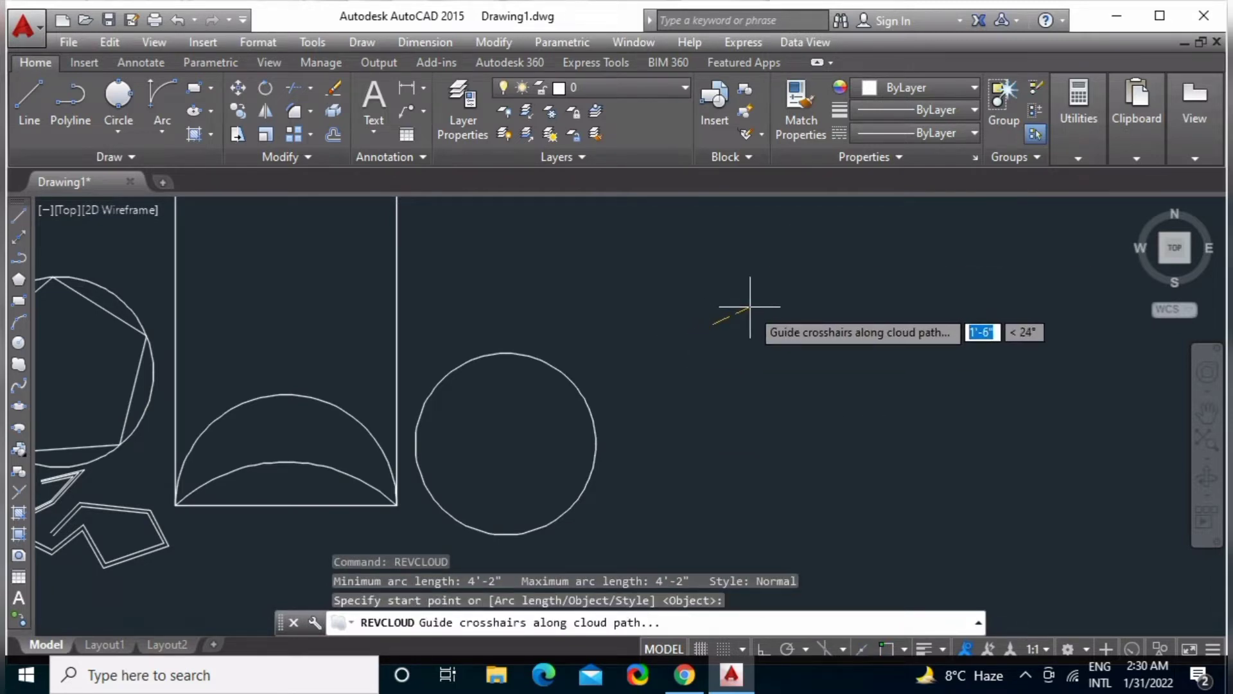
scroll(750, 308, down, 5)
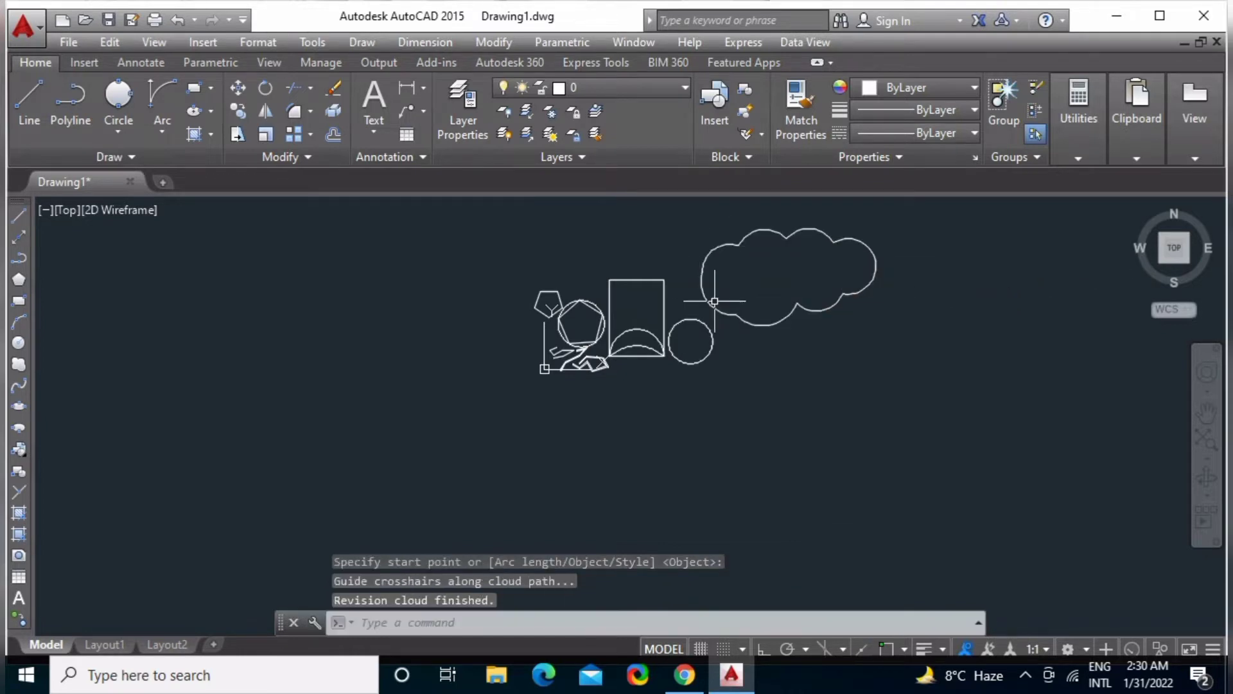
scroll(643, 385, up, 1)
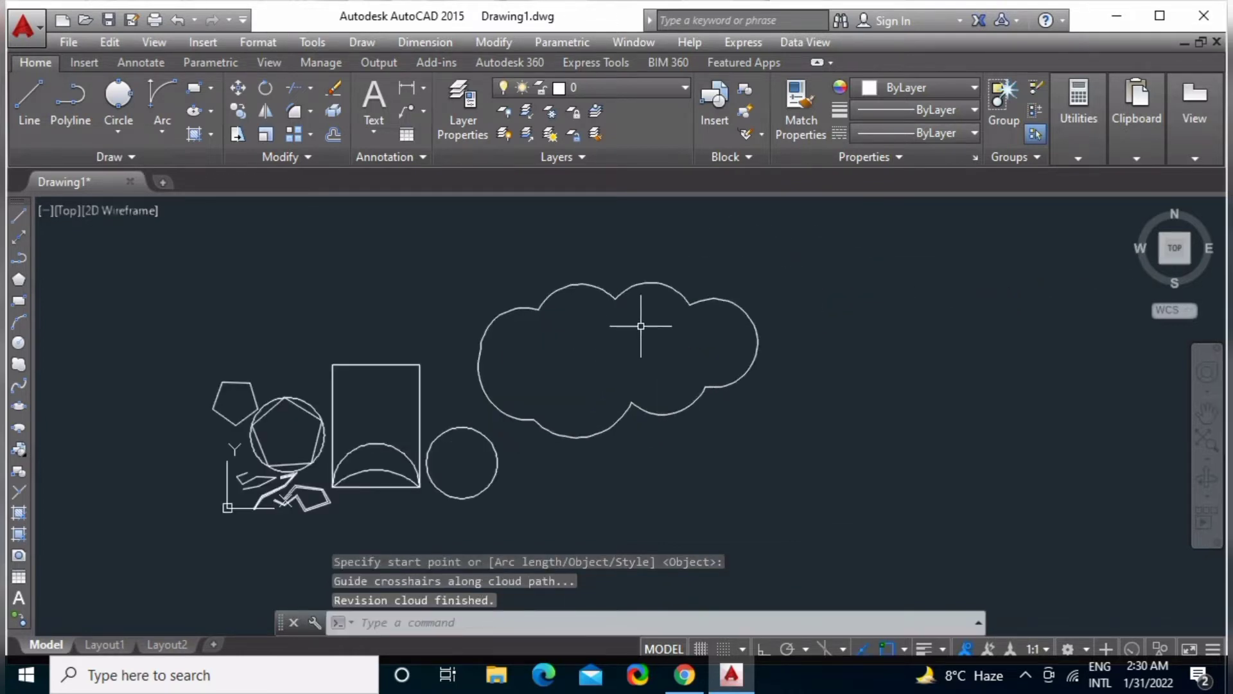
scroll(649, 325, up, 2)
scroll(636, 298, up, 2)
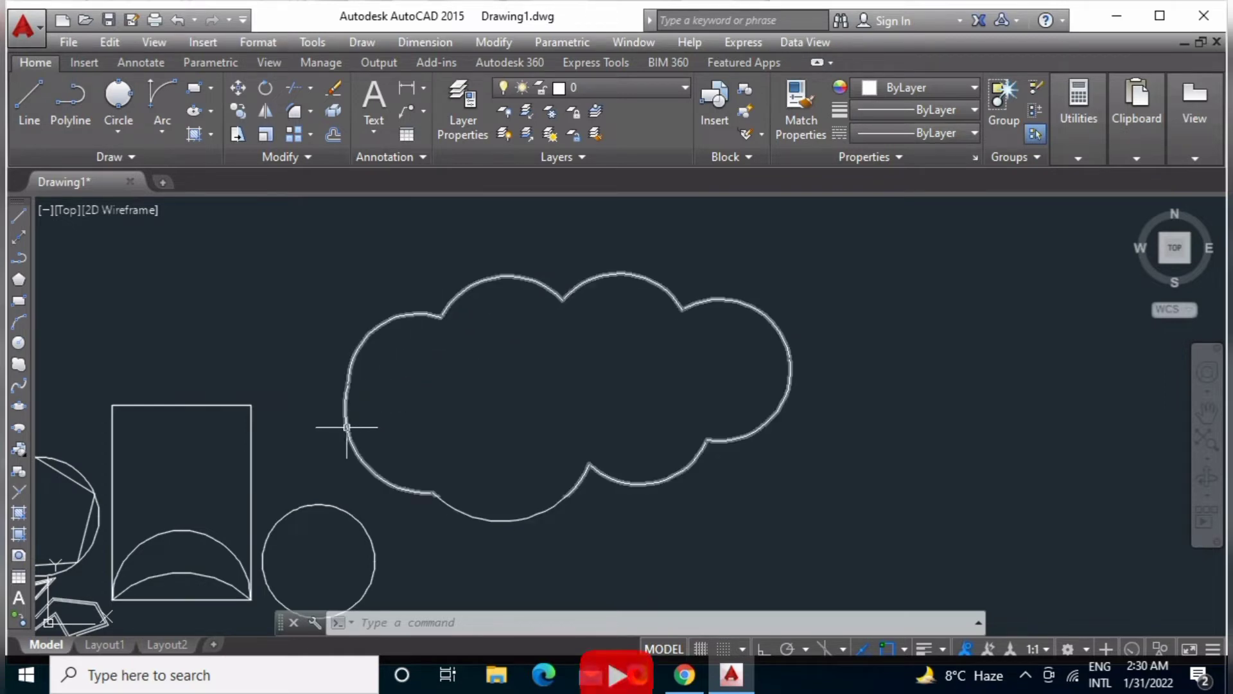
middle_drag(329, 419, 400, 380)
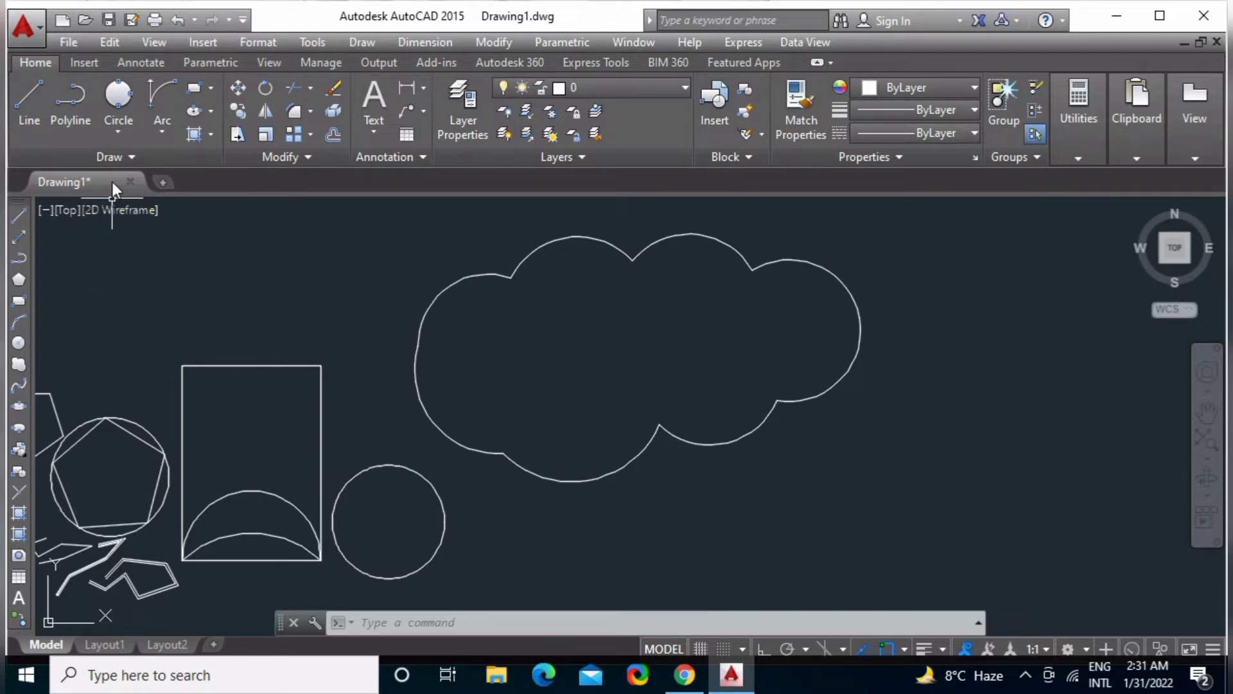
click(112, 152)
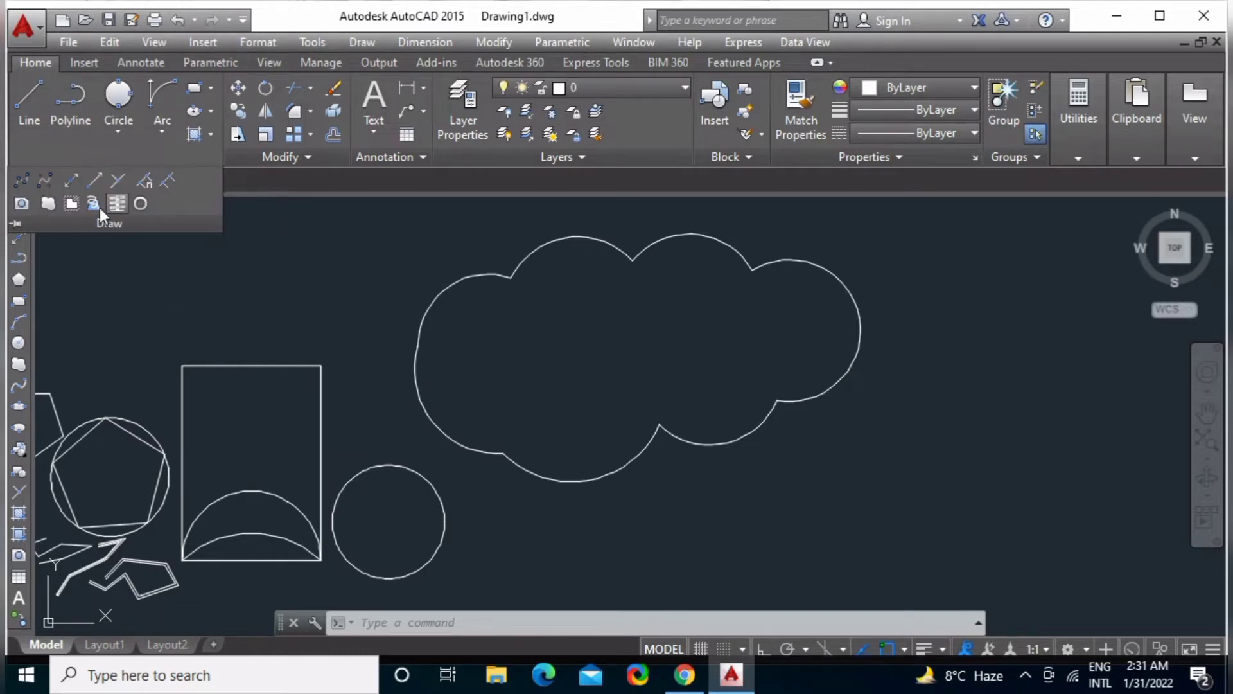
click(20, 181)
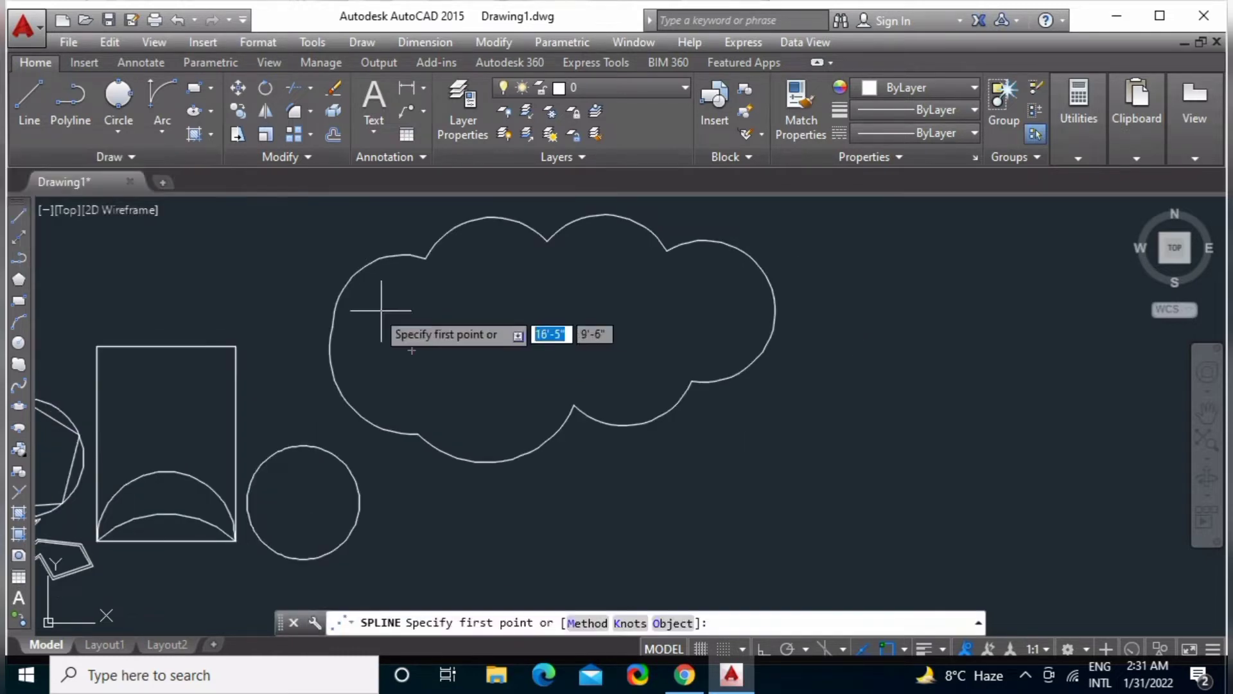
key(Escape)
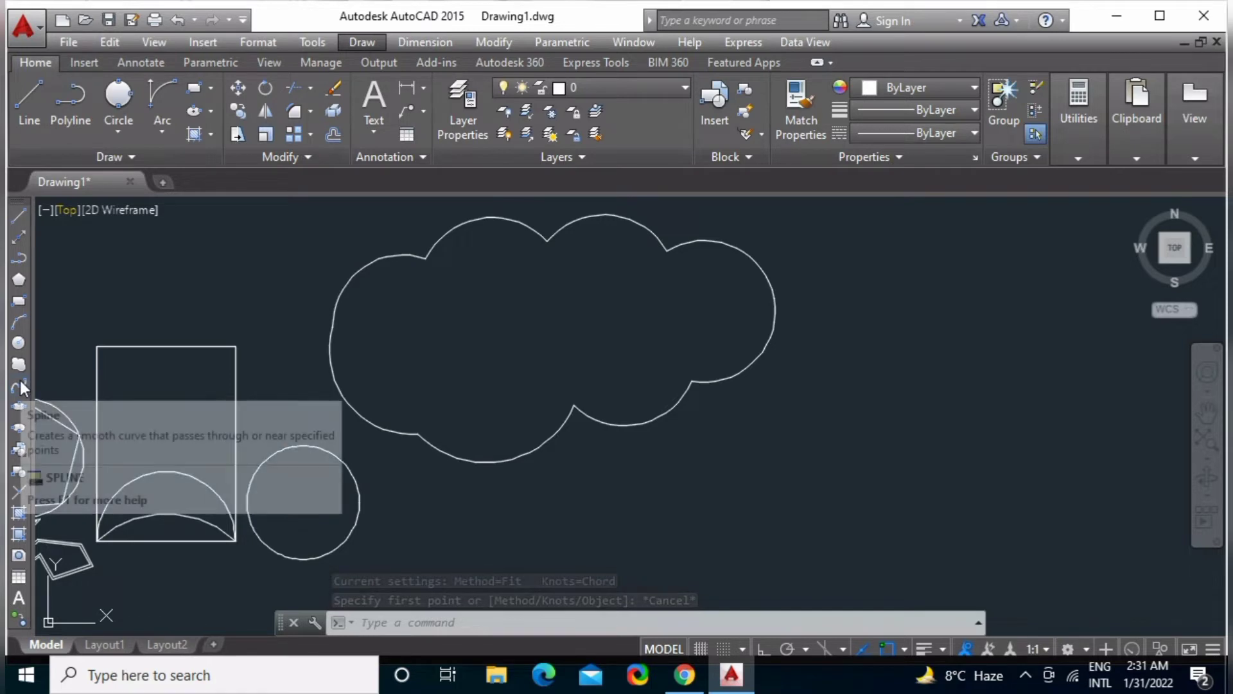
click(102, 157)
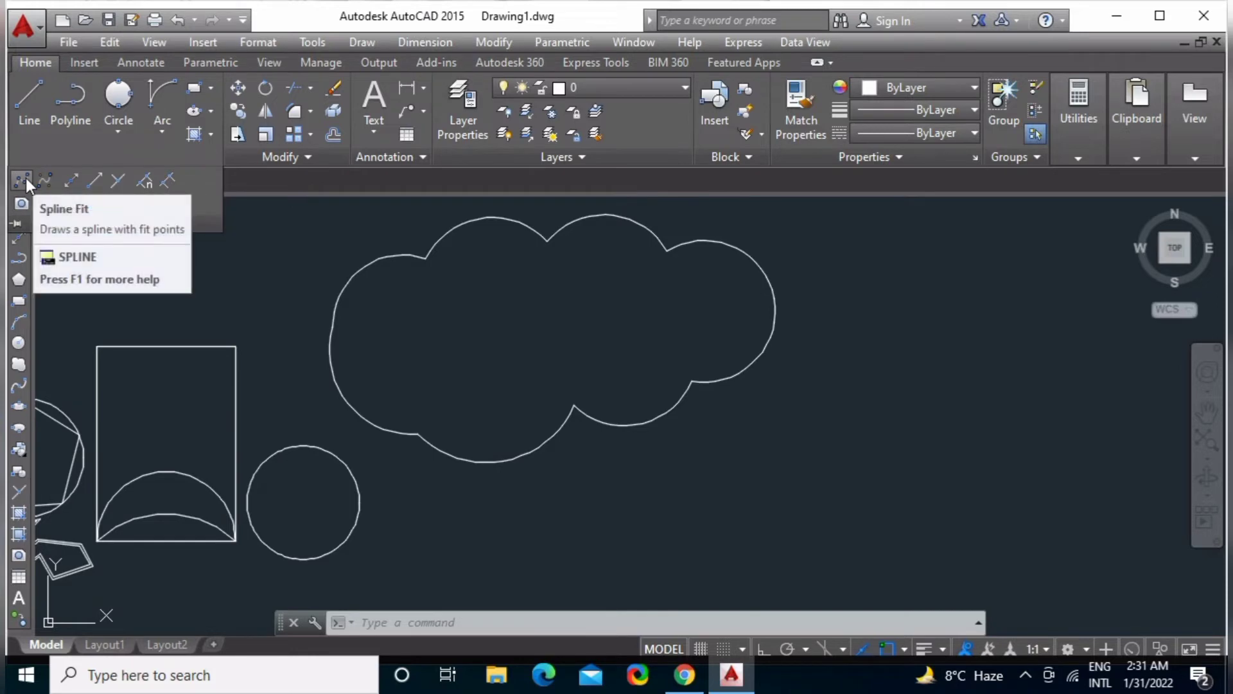
click(351, 38)
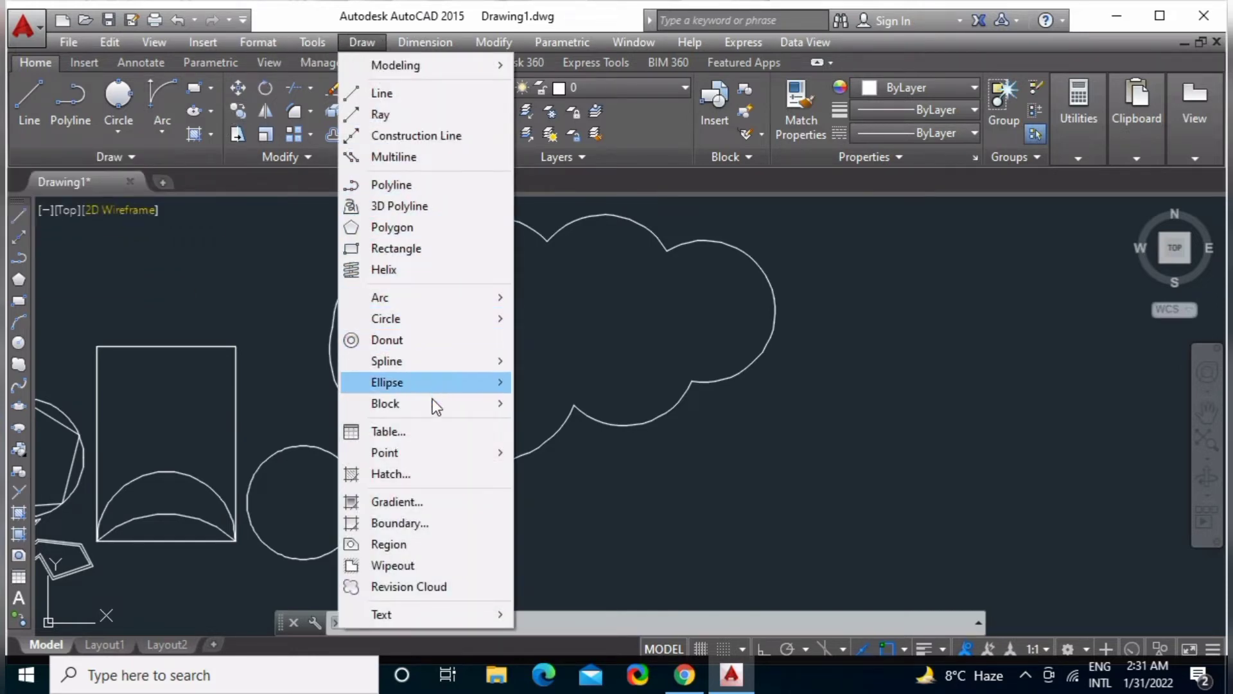
mouse_move(386, 360)
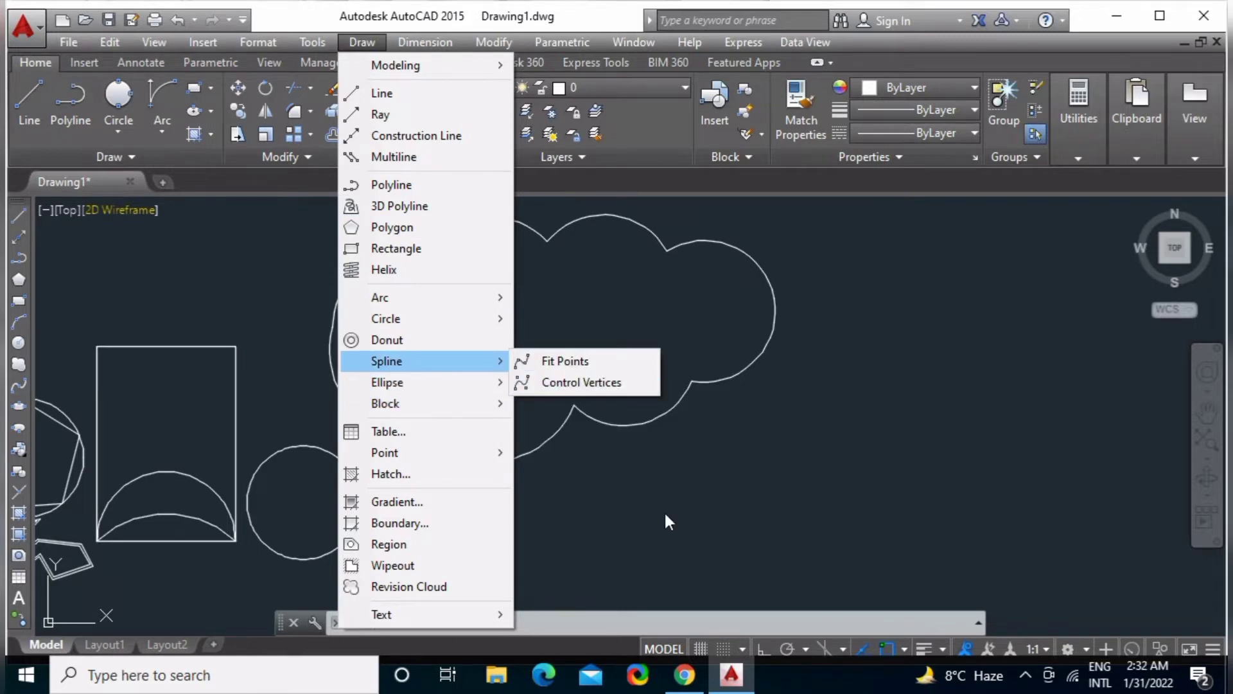
click(663, 512)
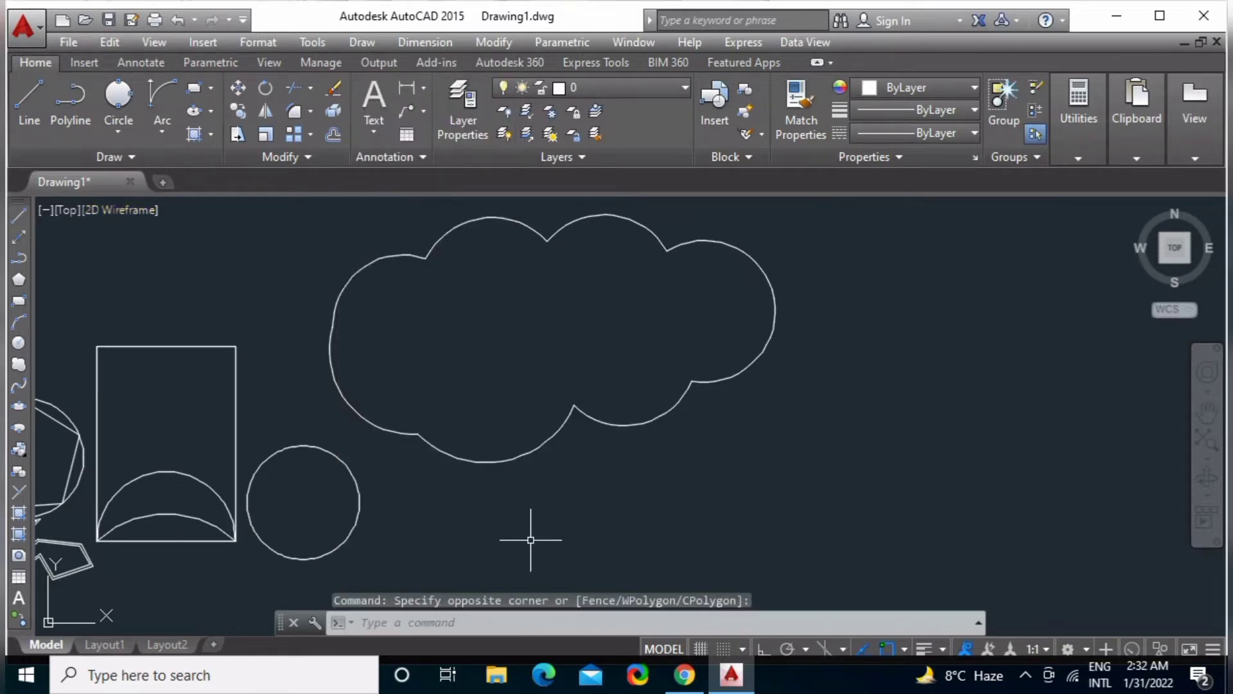
Cancel the accidental selection window in the drawing area.
key(Escape)
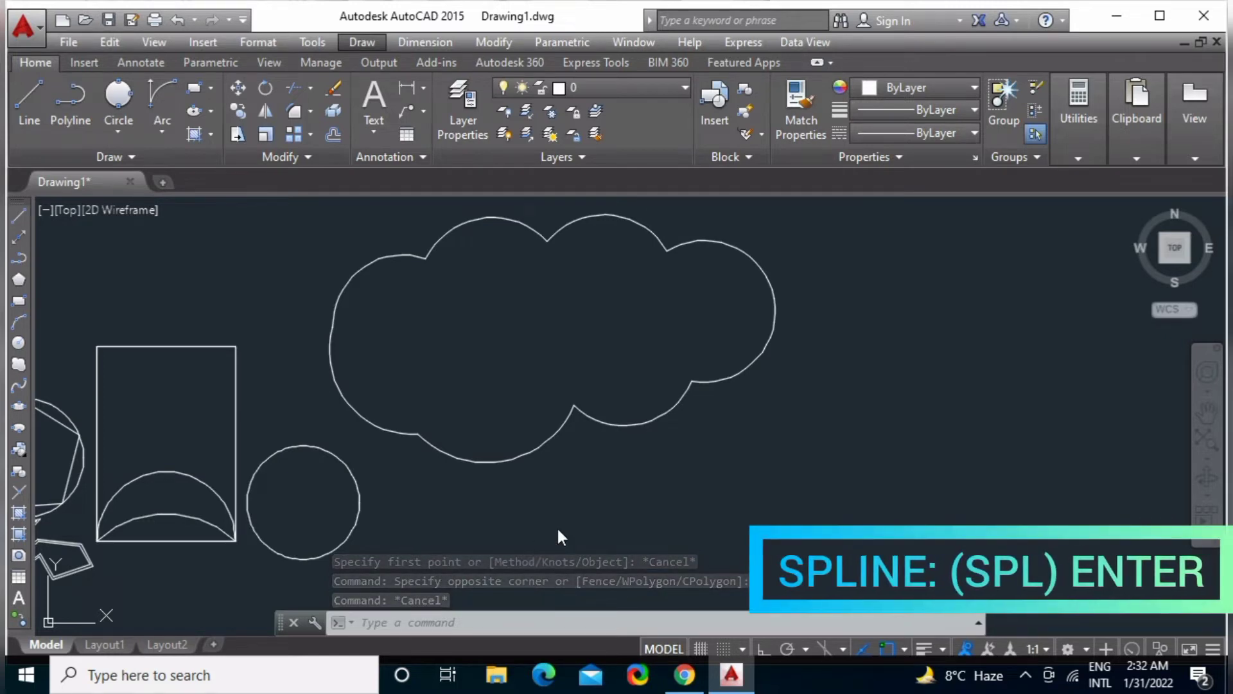
click(644, 491)
click(580, 512)
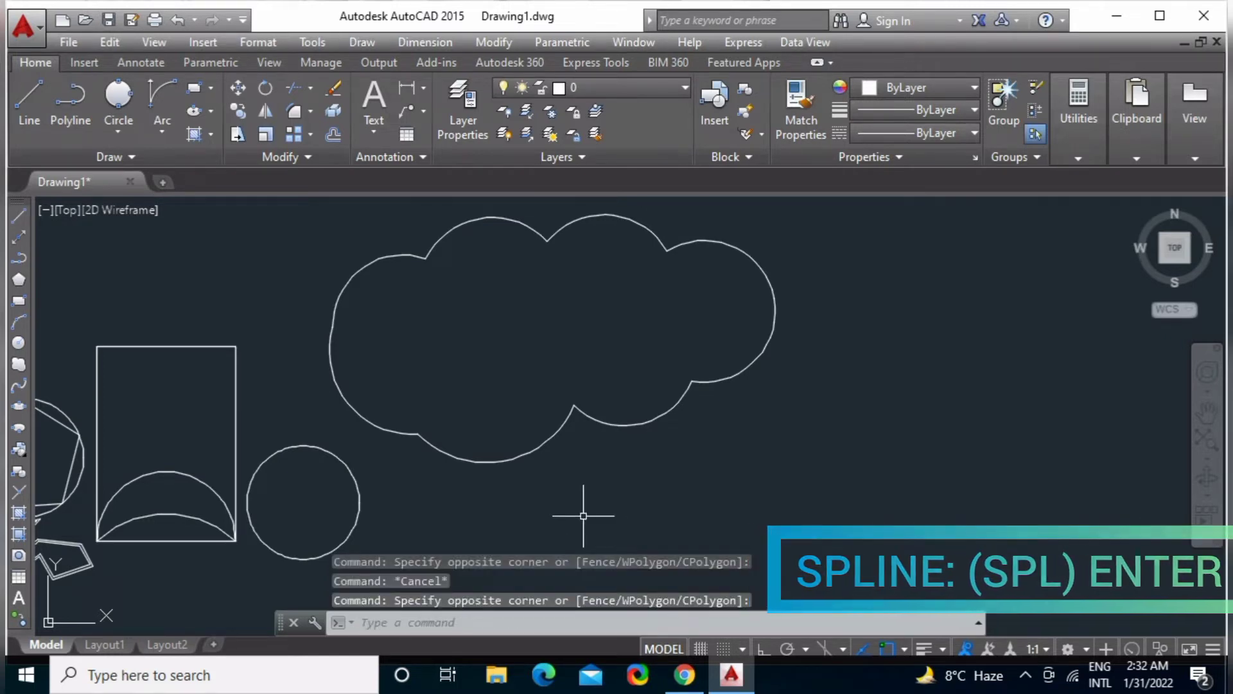
Draw a five-point wavy spline right of the circle below the cloud, then zoom out to view it.
text(spl)
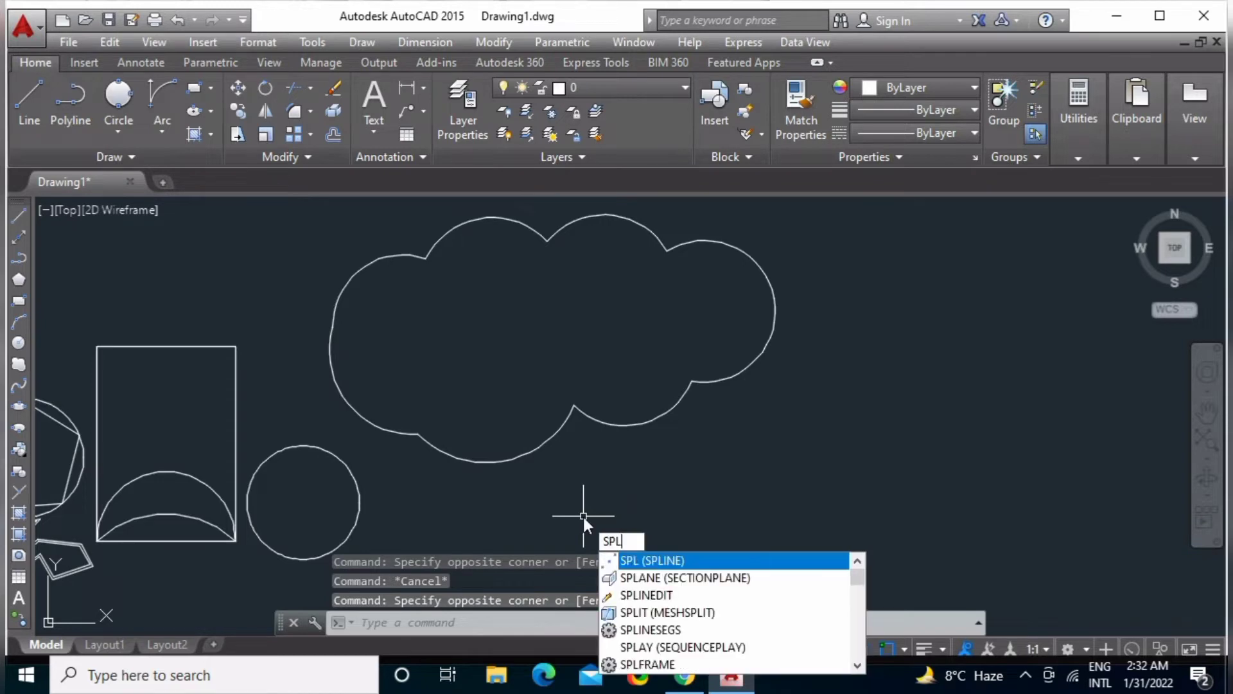
key(Return)
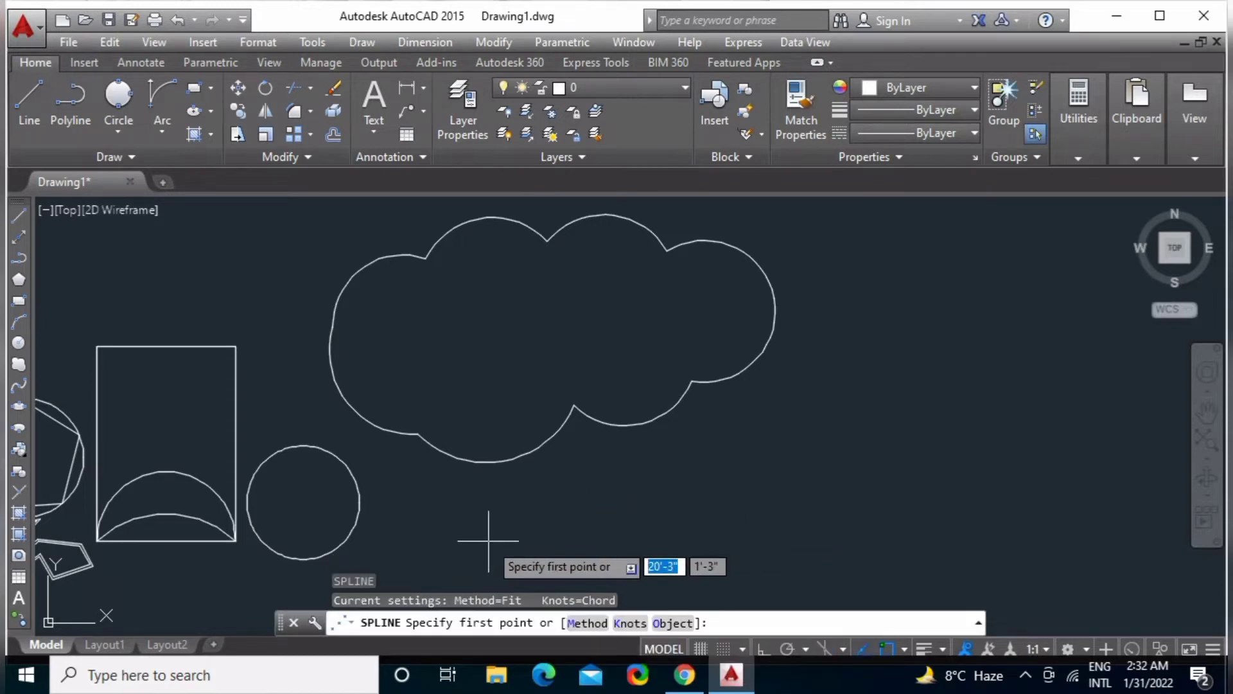
click(563, 559)
click(626, 467)
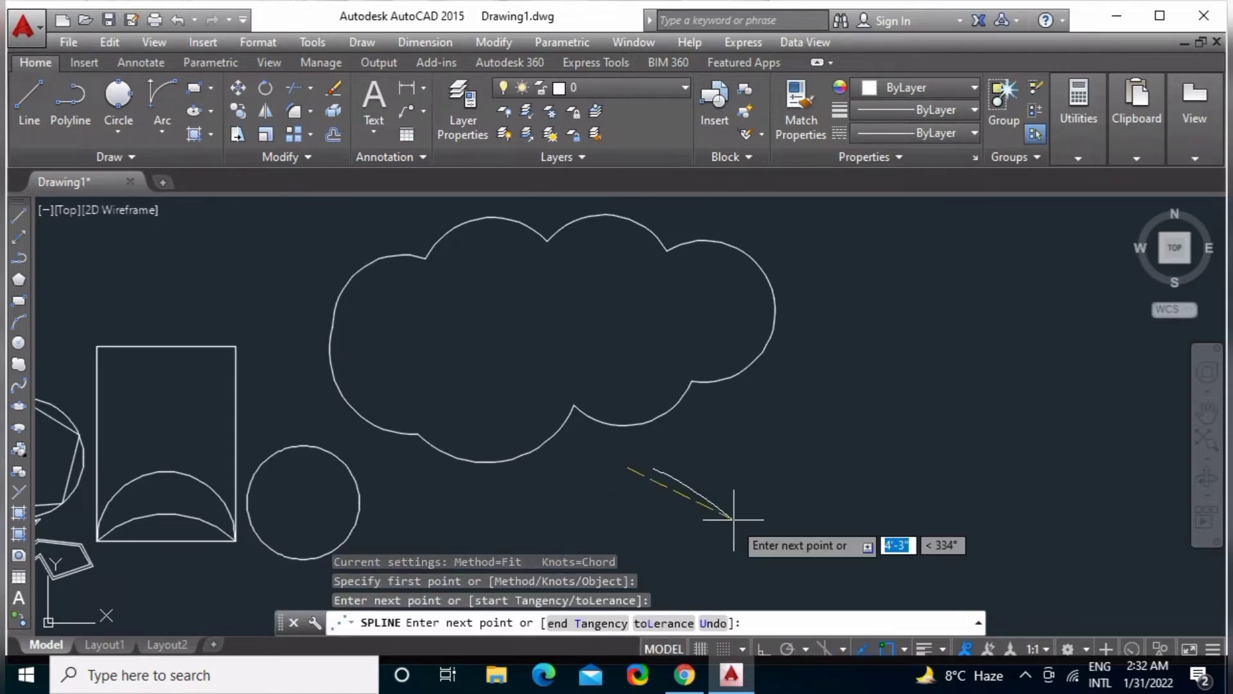
click(780, 545)
click(872, 415)
click(971, 474)
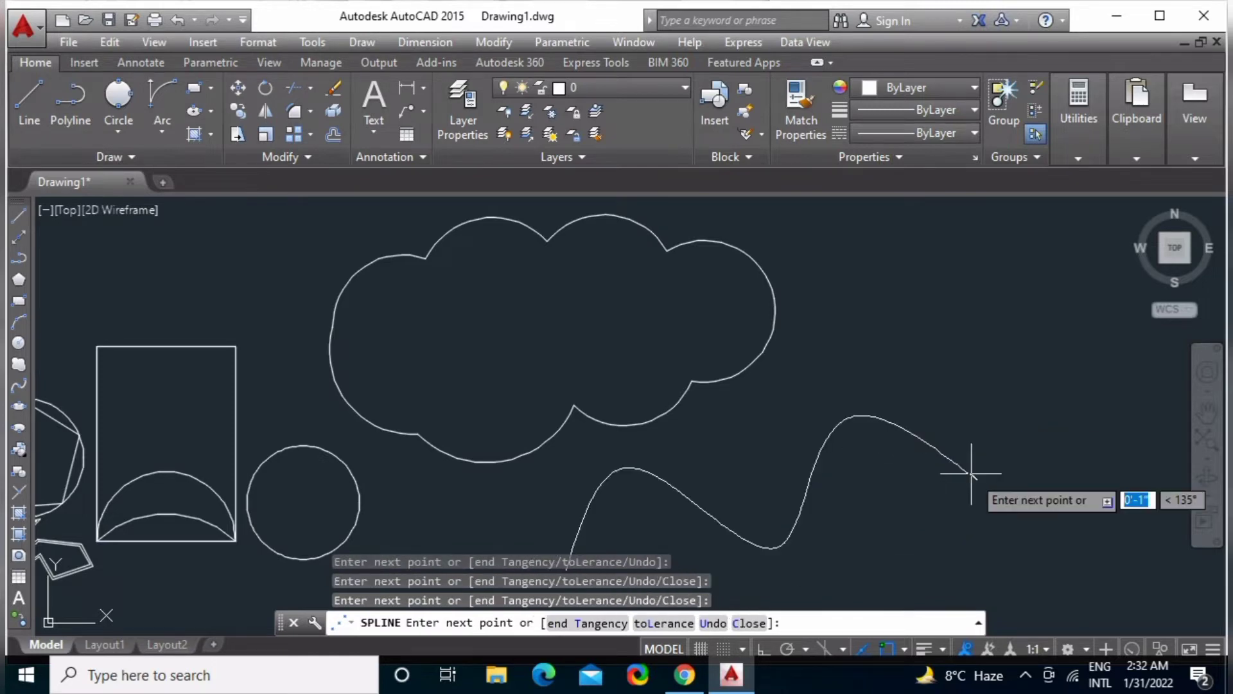
key(Return)
scroll(839, 473, down, 4)
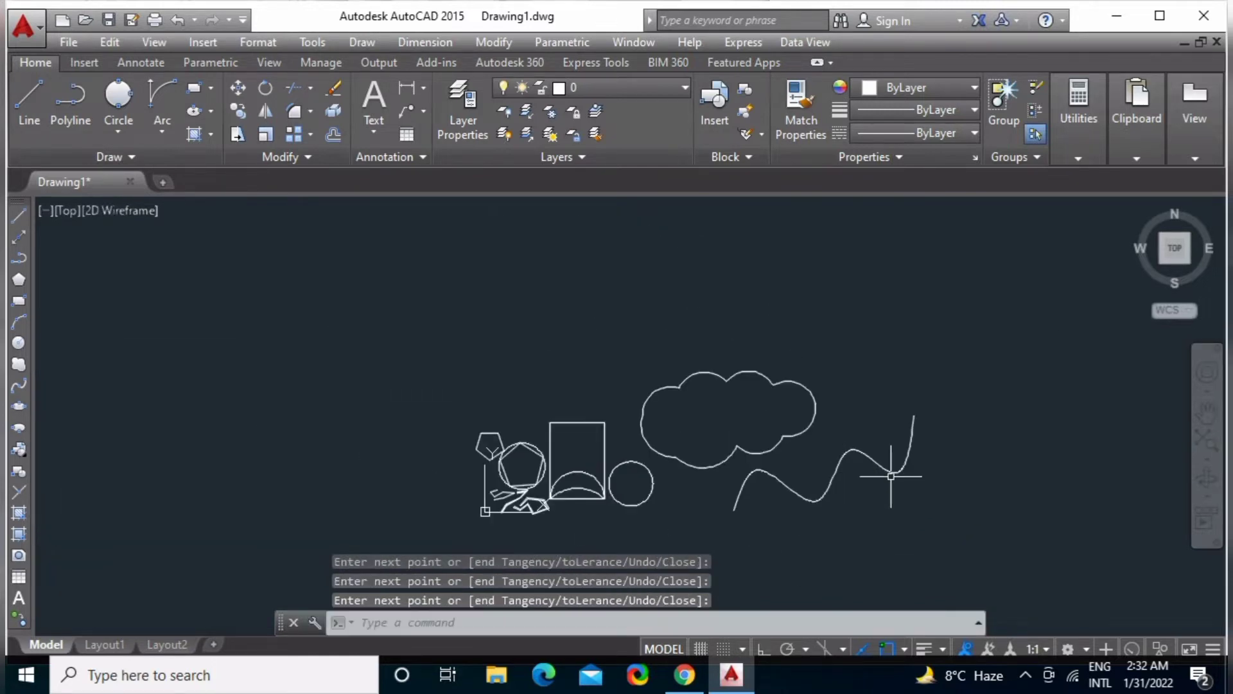
middle_drag(897, 485, 800, 478)
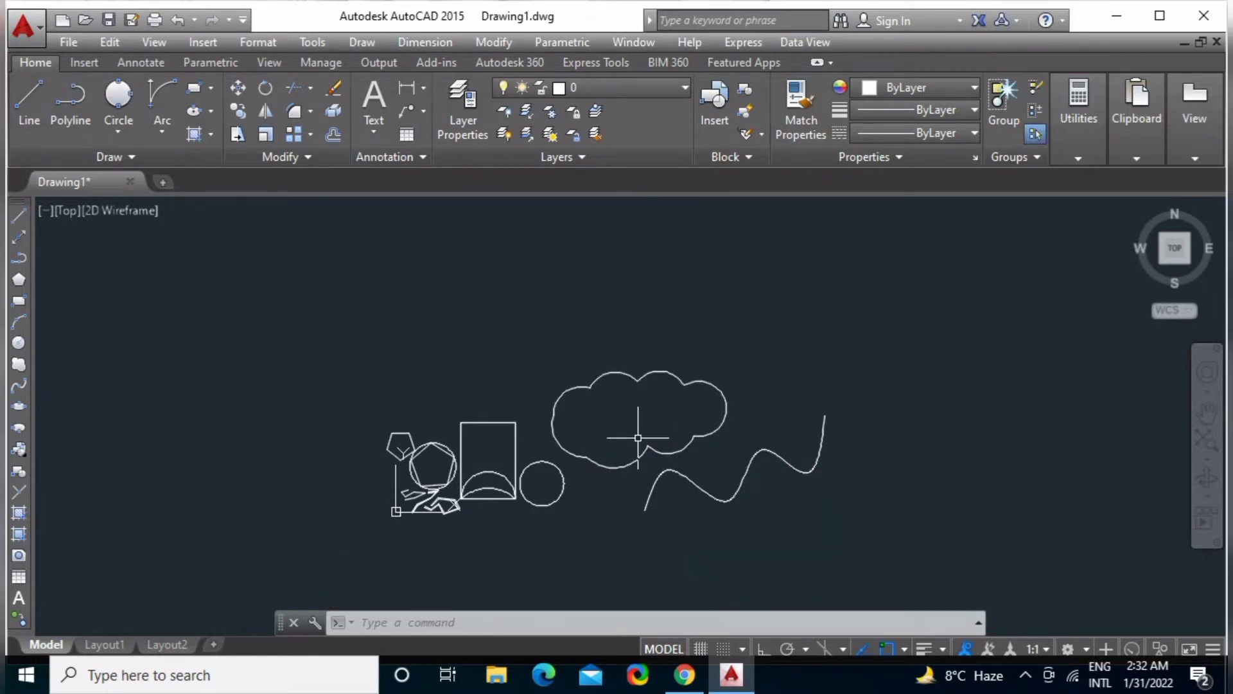
middle_drag(641, 432, 475, 392)
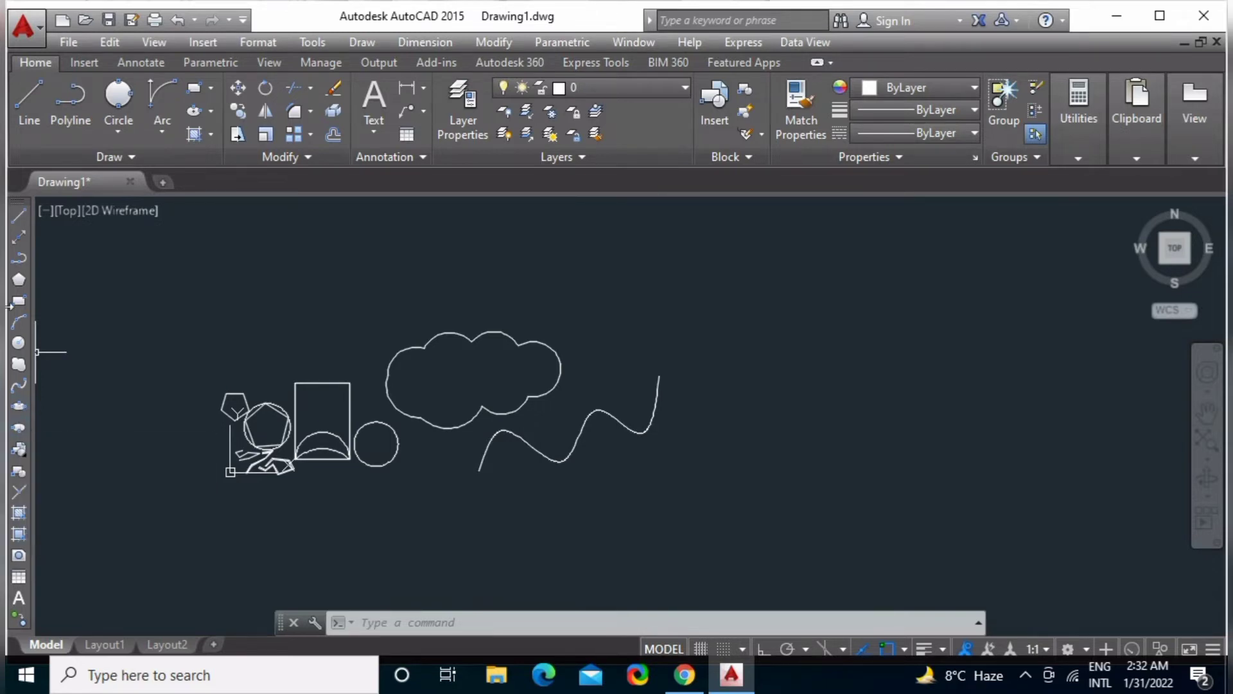
Draw a tall vertical ellipse above the cloud from two axis endpoints and a narrow half-width.
click(212, 111)
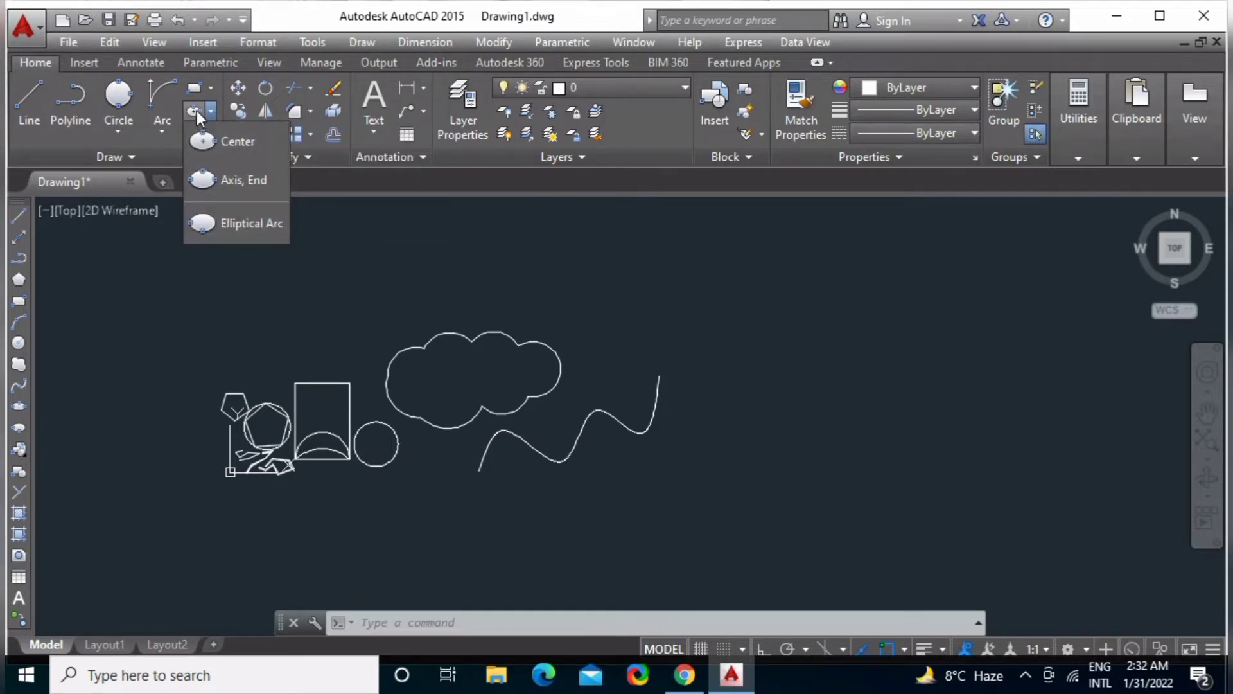
click(249, 320)
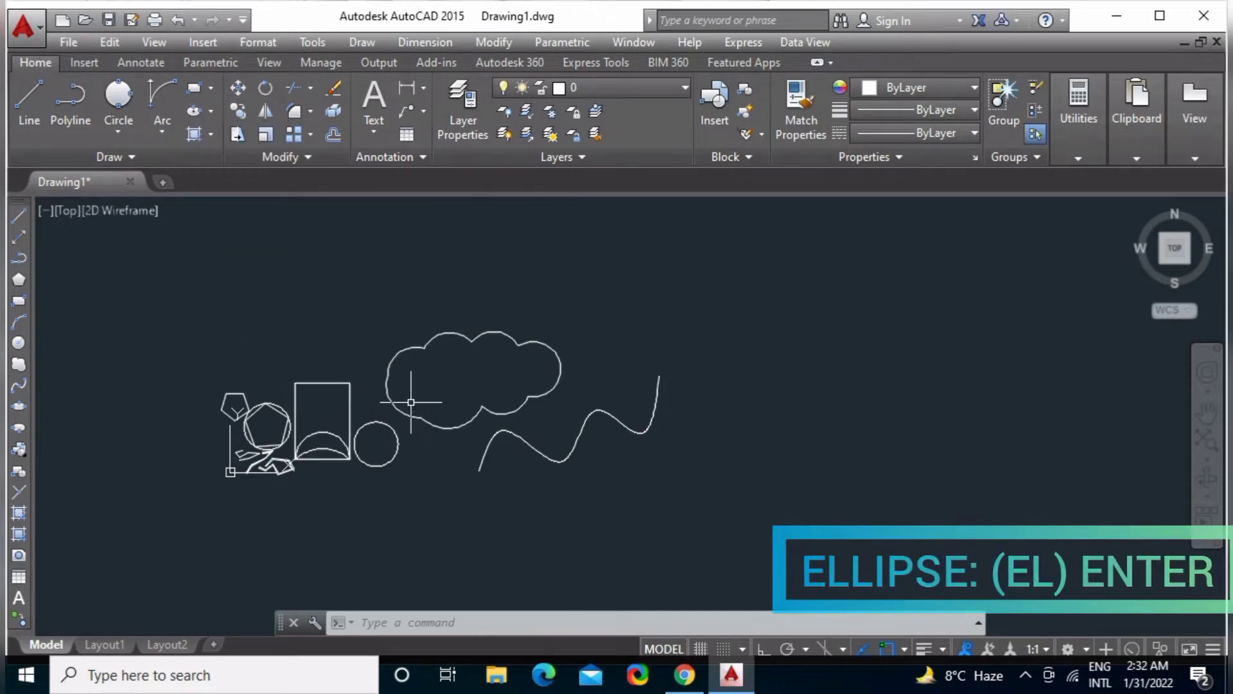
text(EL)
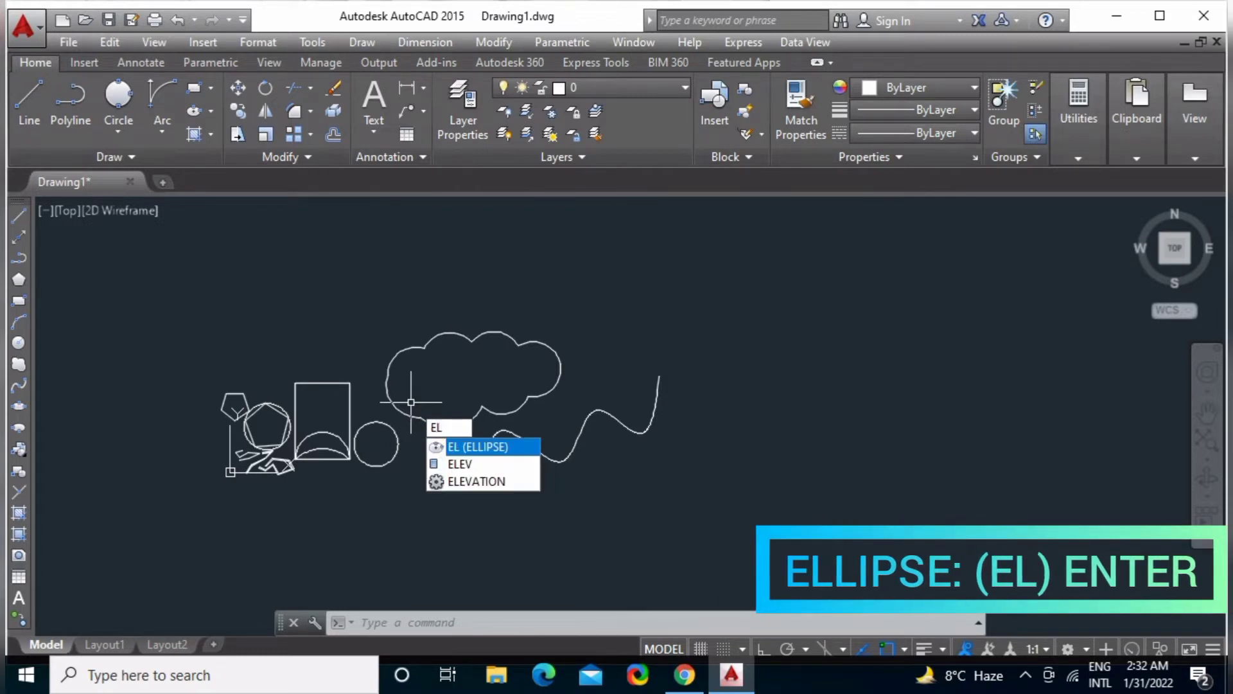
key(Return)
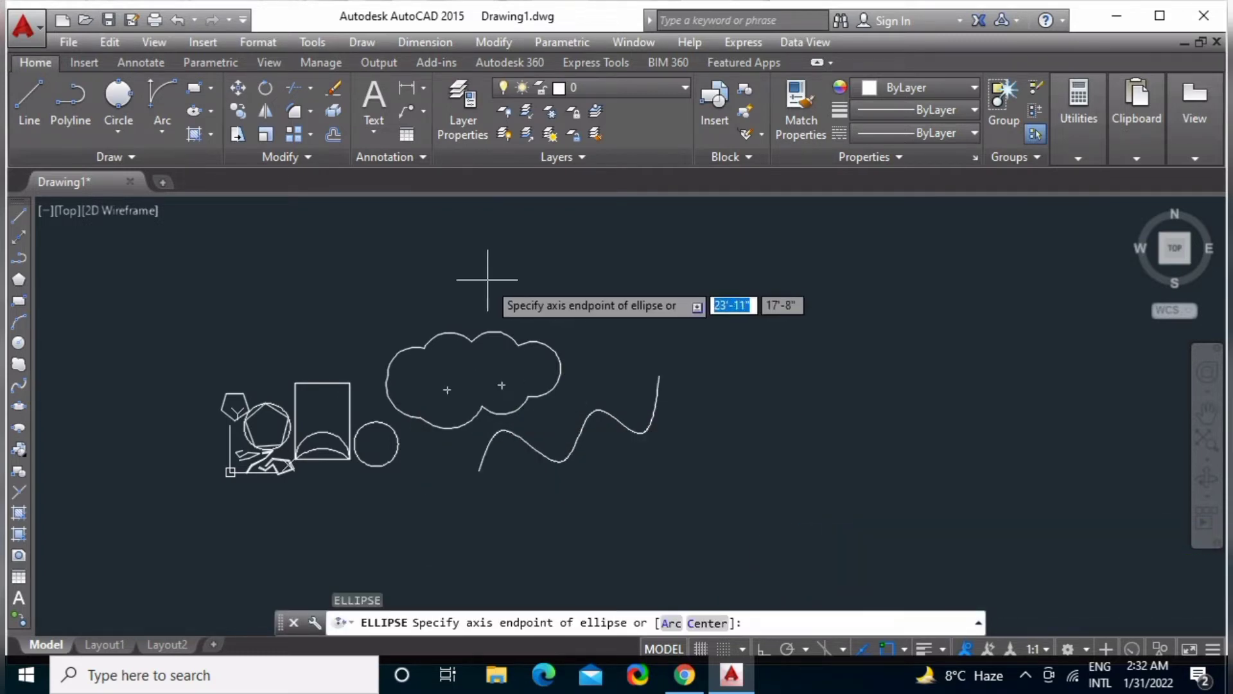
click(491, 251)
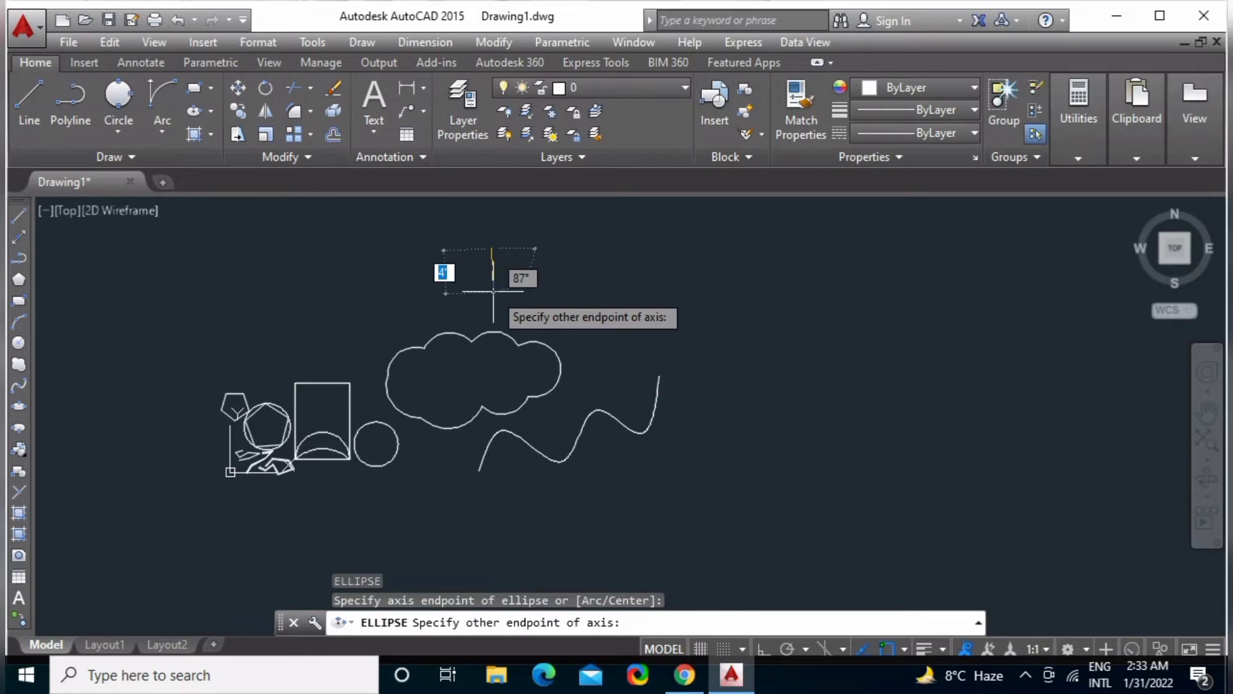
scroll(491, 283, up, 2)
scroll(493, 294, up, 2)
middle_drag(493, 297, 492, 464)
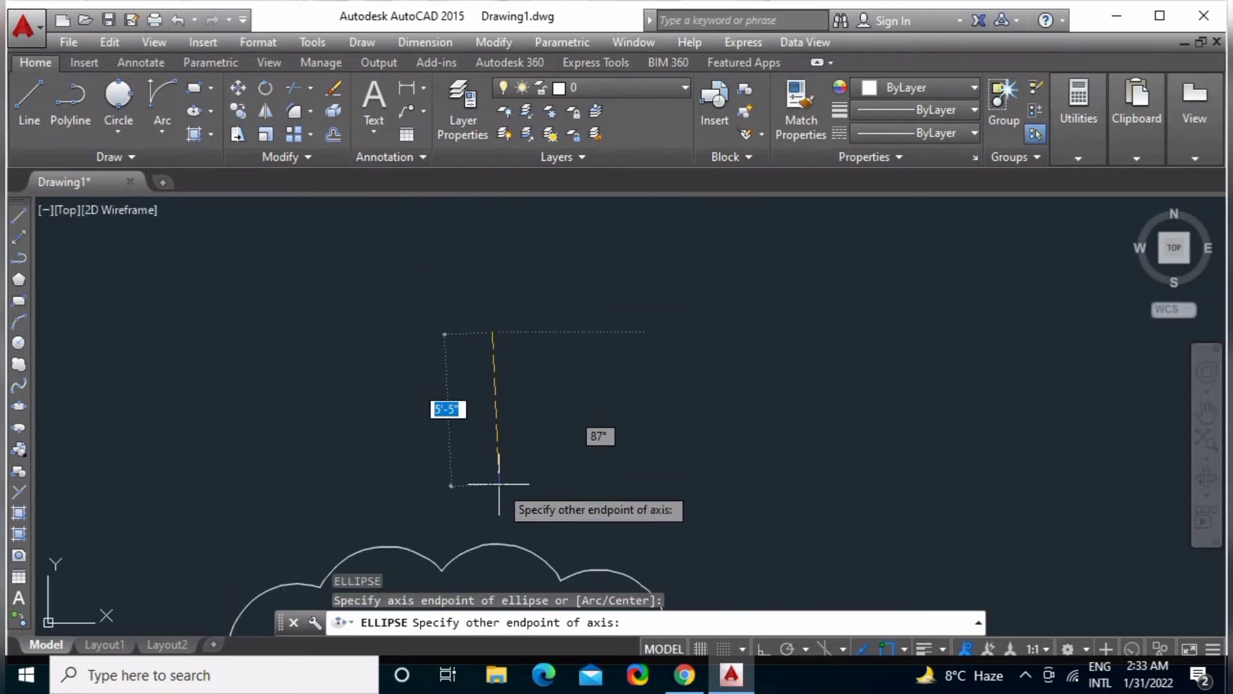
click(495, 496)
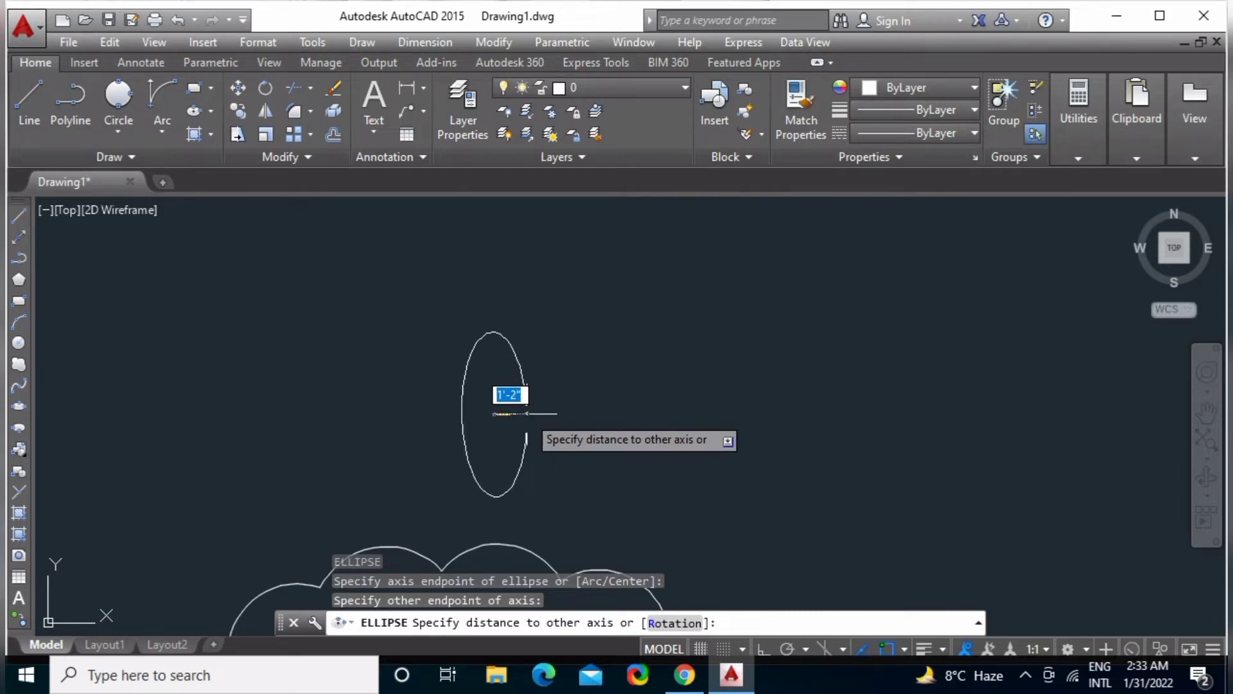
click(526, 413)
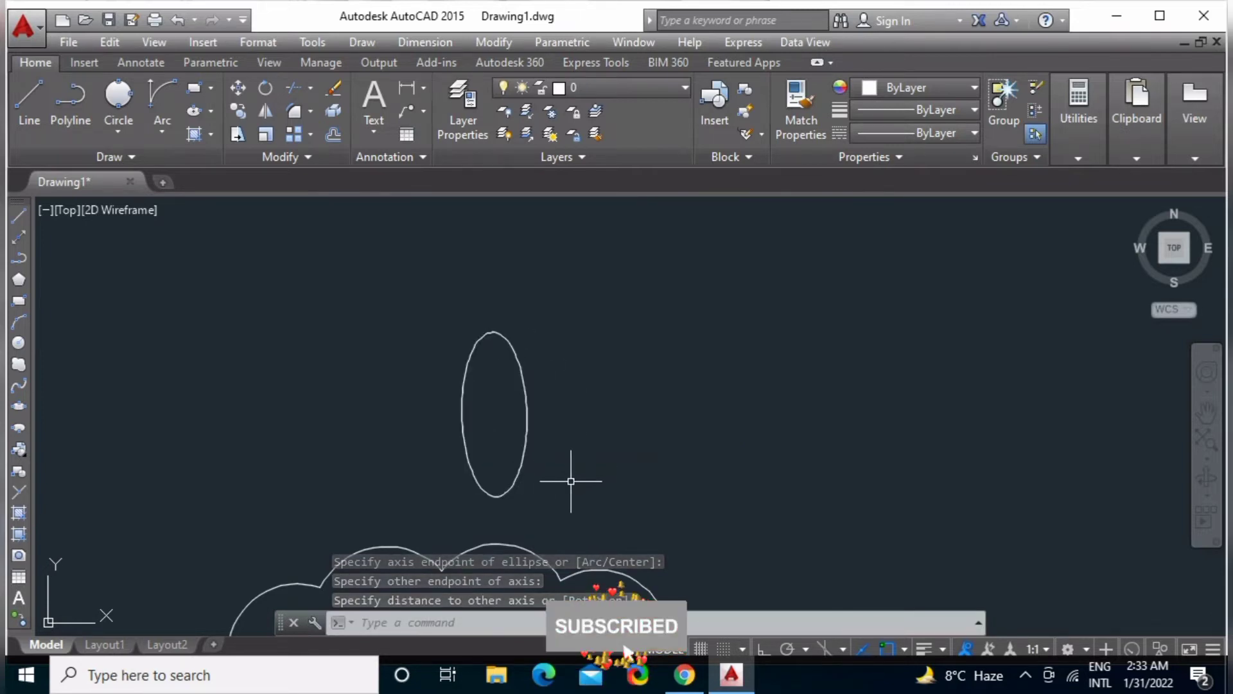
Start an ellipse with a 24 axis length, then cancel the attempt.
text(El)
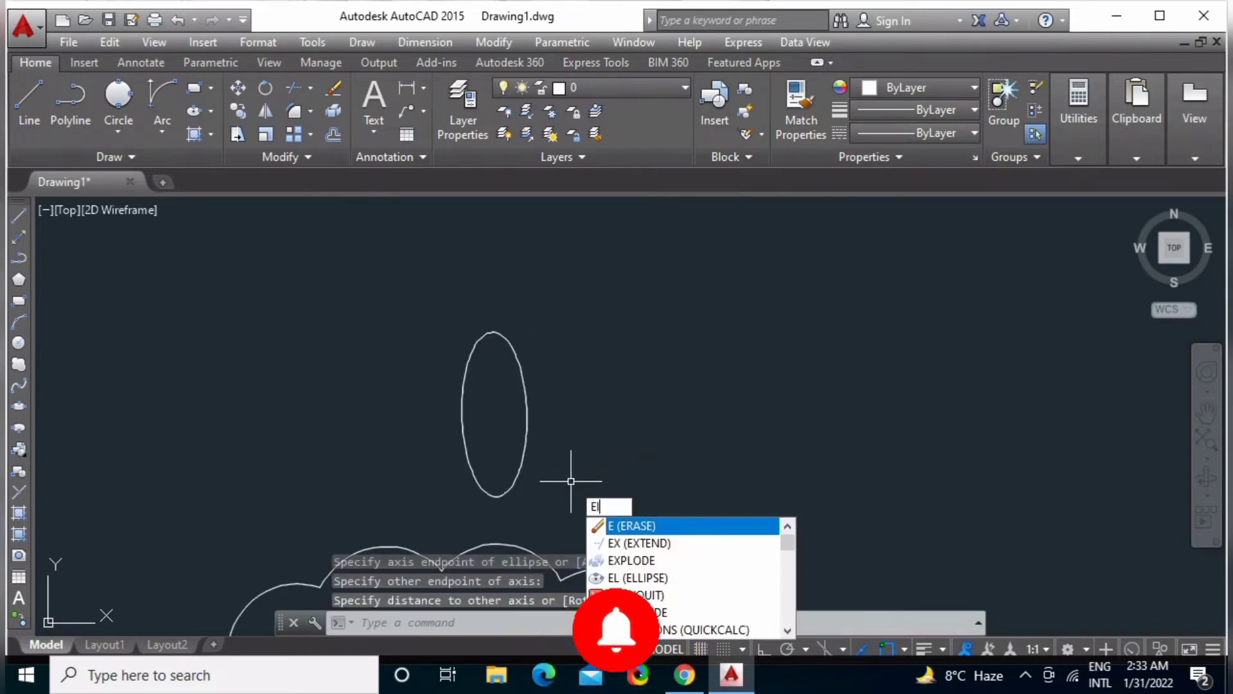
key(Return)
click(626, 351)
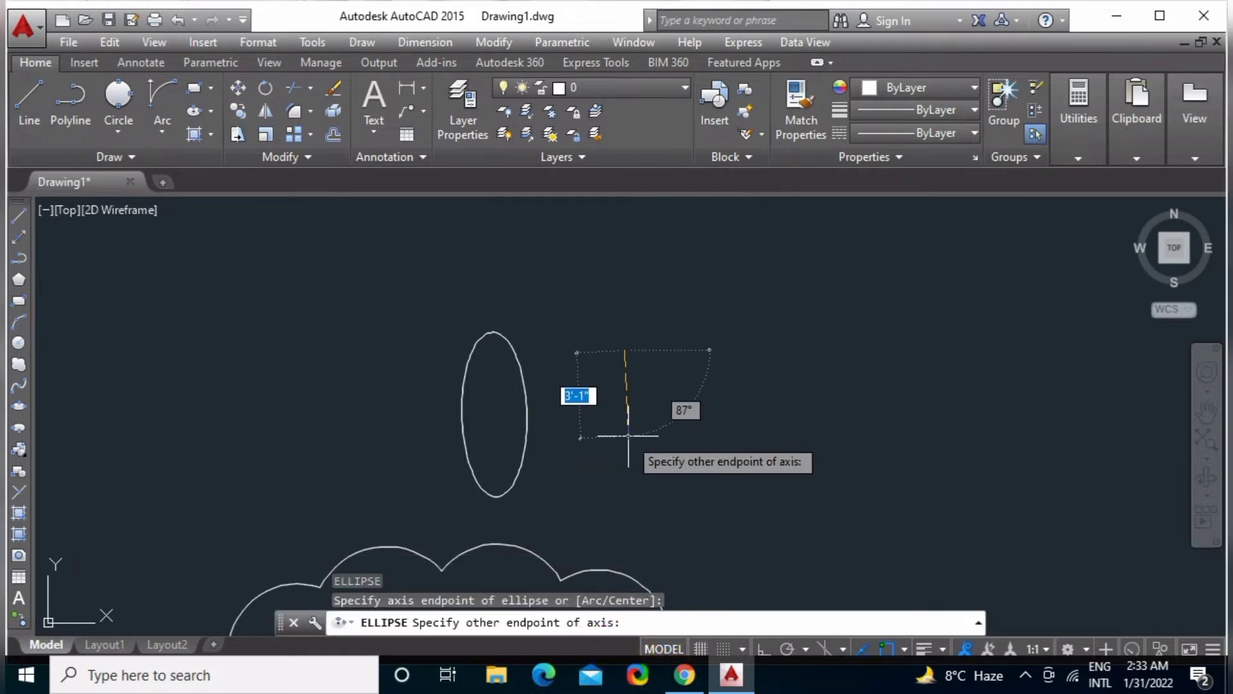
text(24)
key(Return)
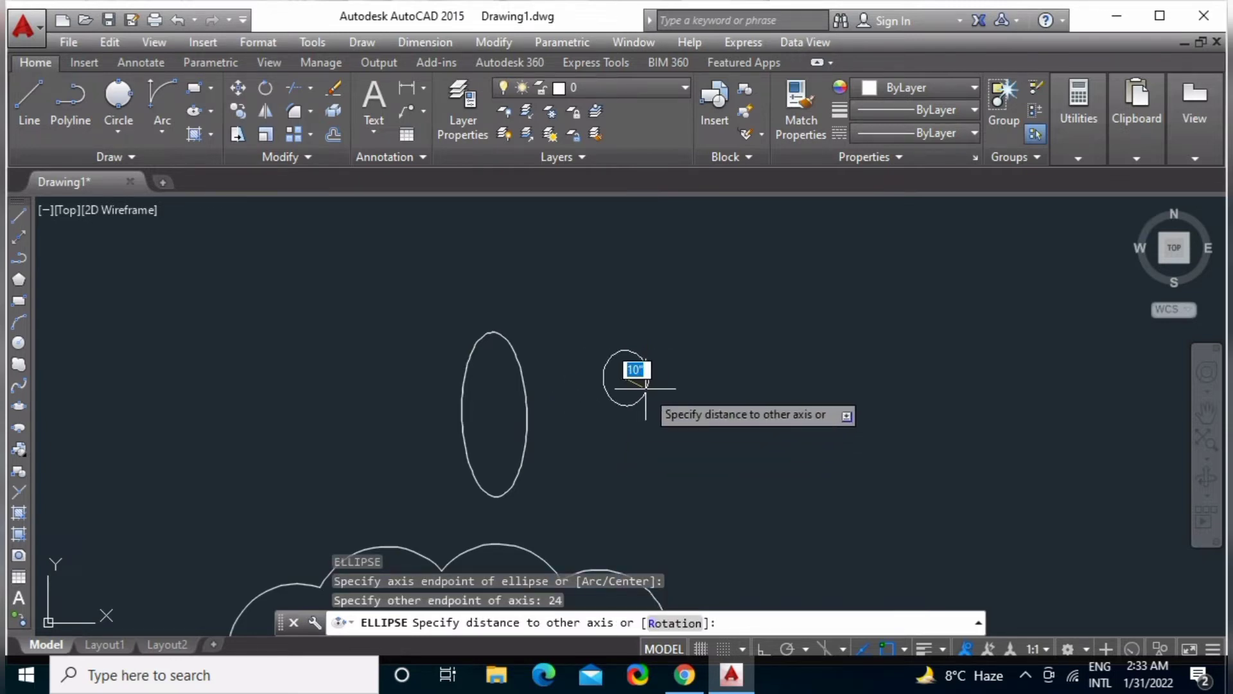
key(Escape)
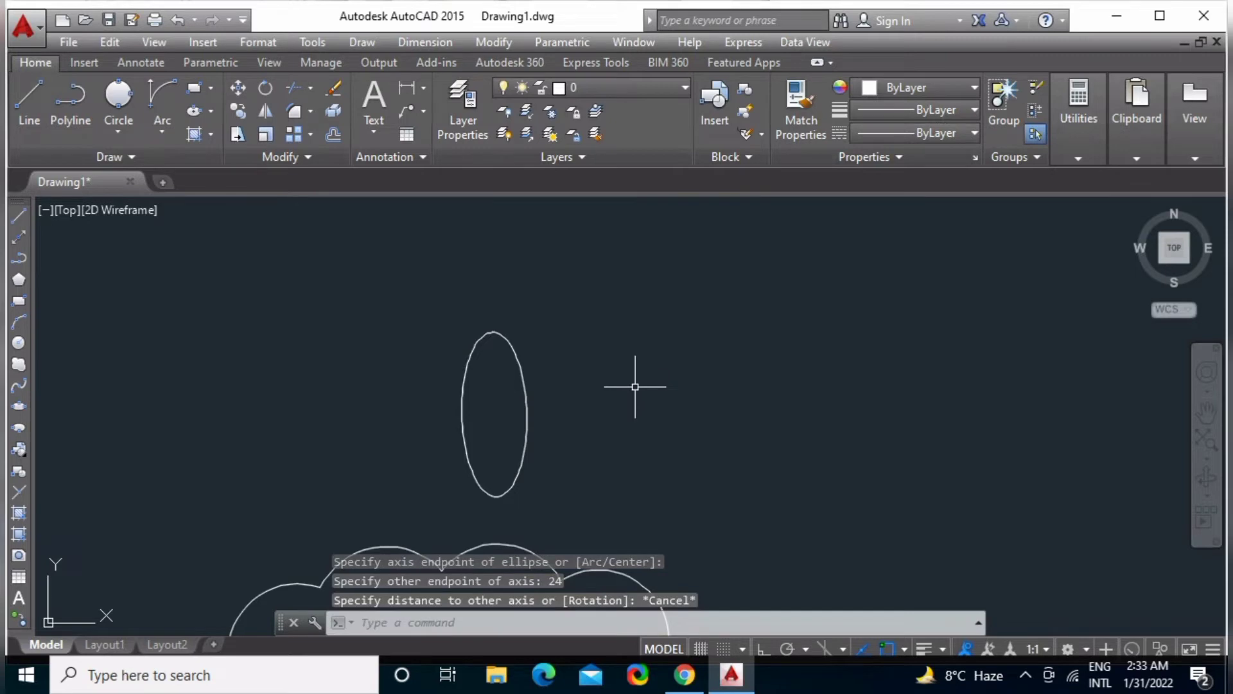
Draw an ellipse right of the first with a 5' axis and 1'3" other axis.
text(El)
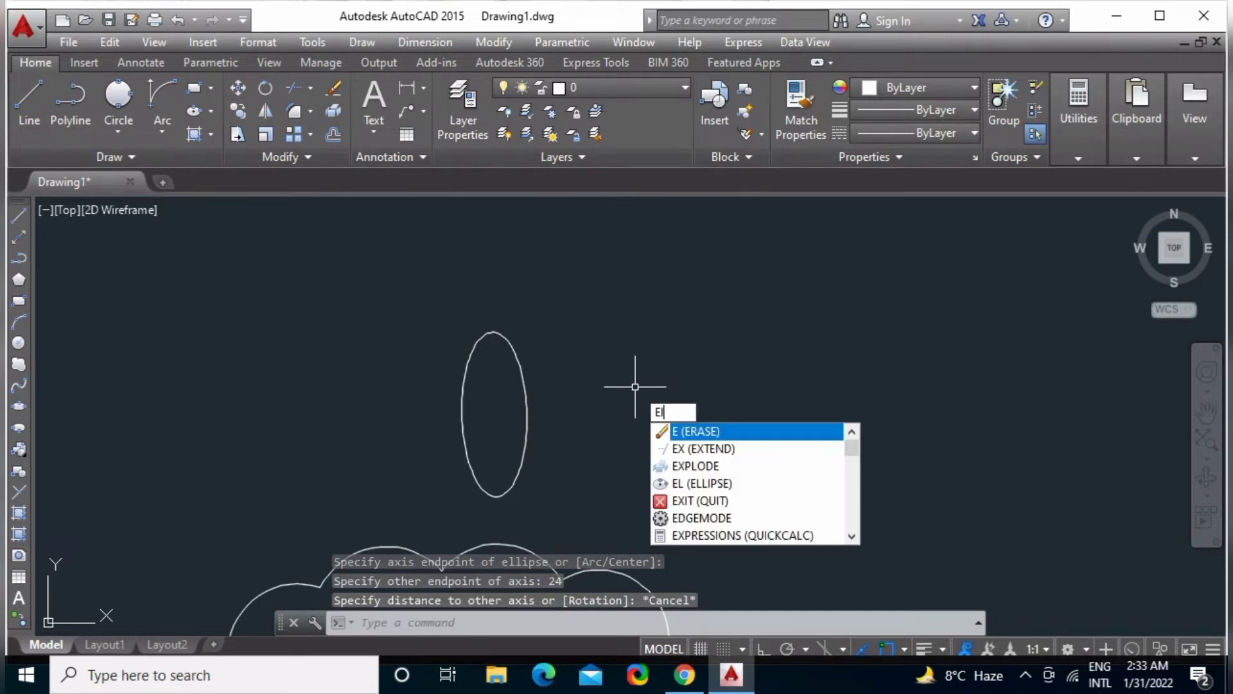
key(Return)
click(632, 352)
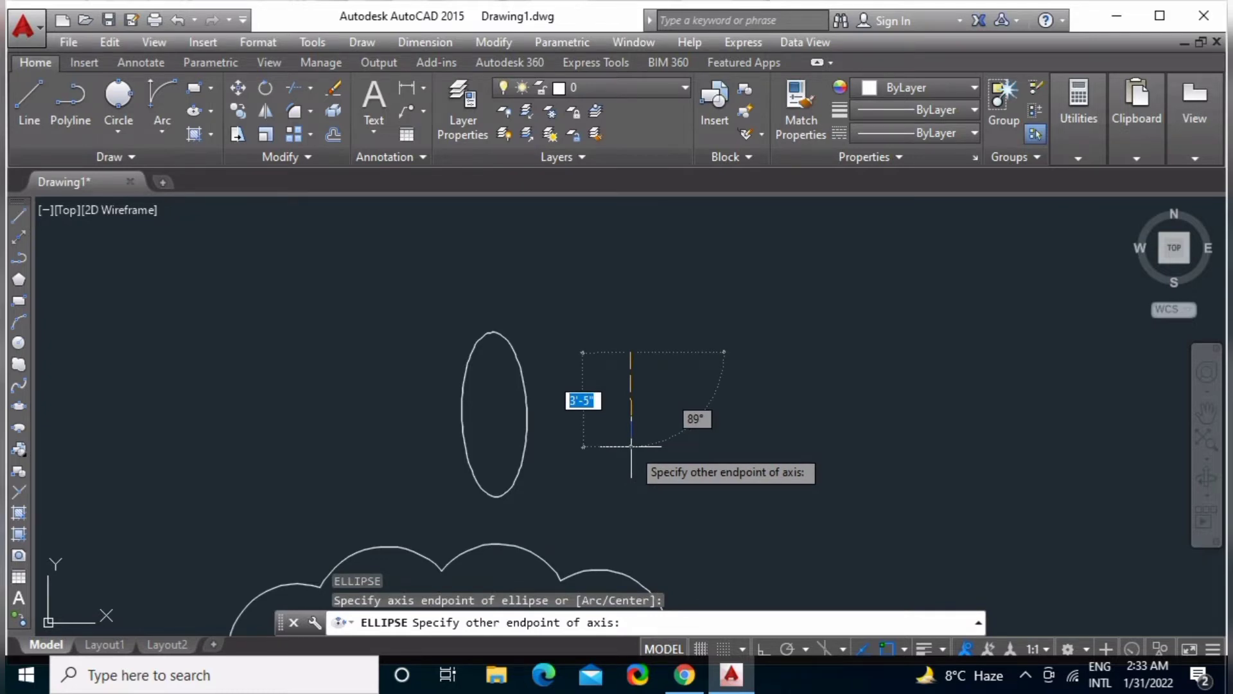
text(5)
text(')
key(Return)
text(1'3")
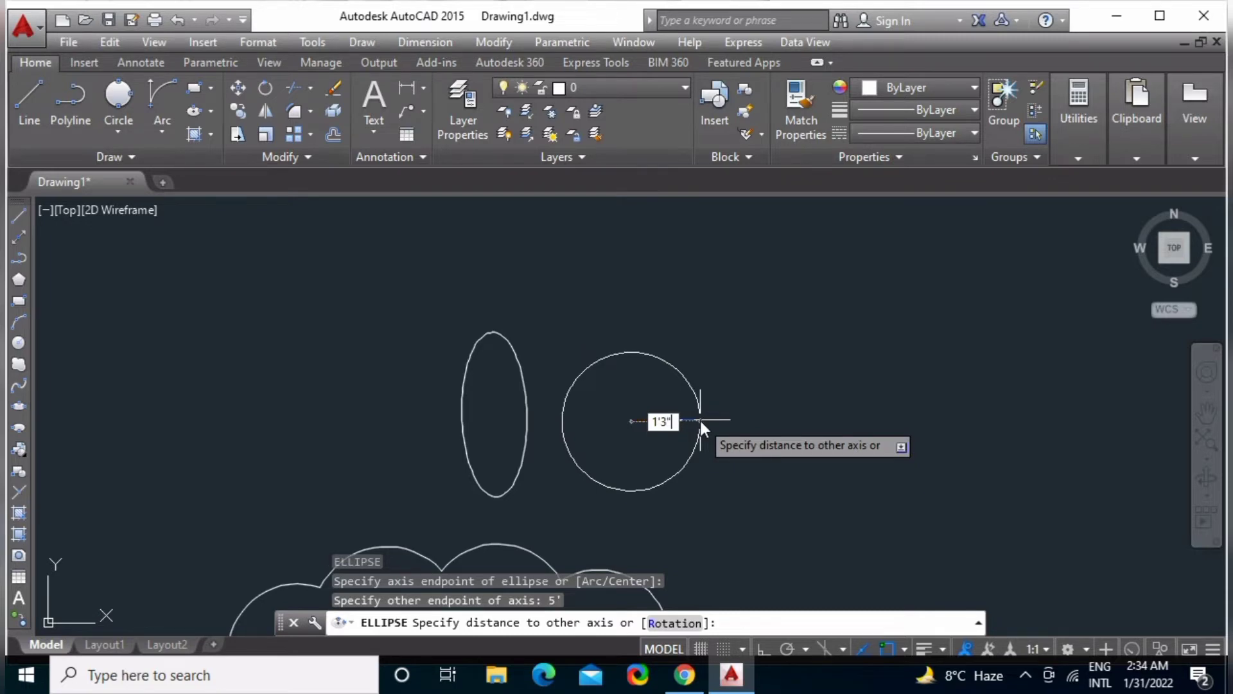
key(Return)
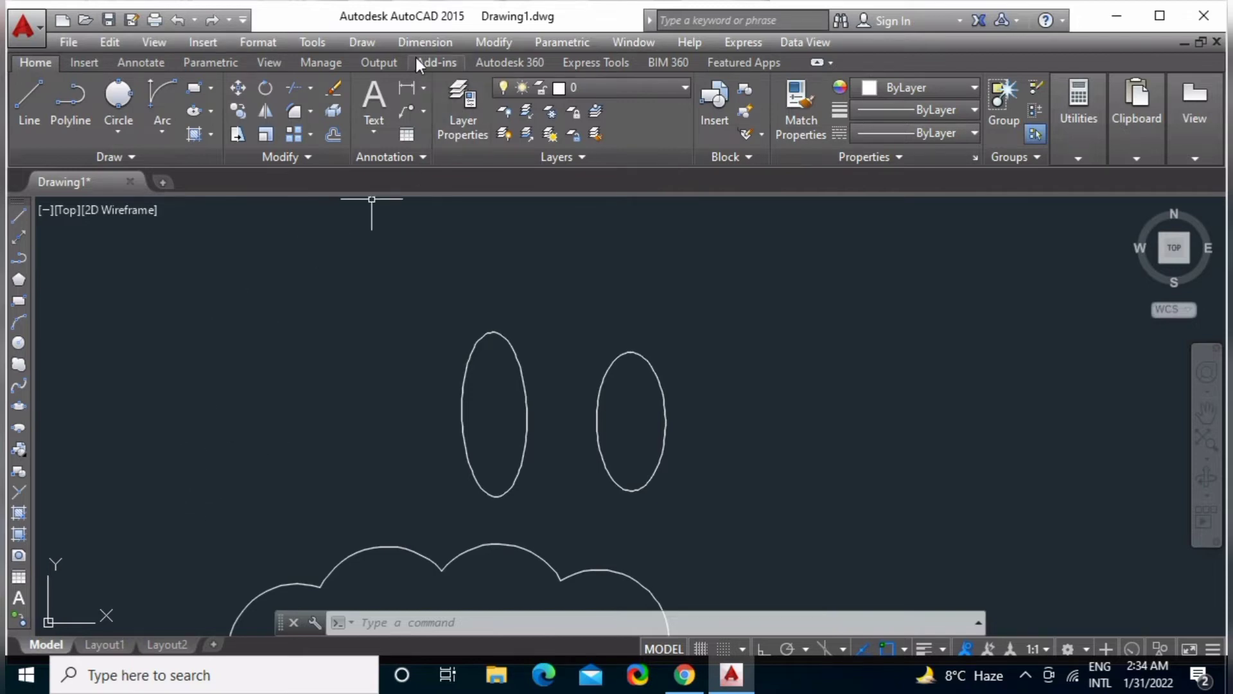
Open and dismiss the draw command list, then start and cancel a block definition.
click(363, 43)
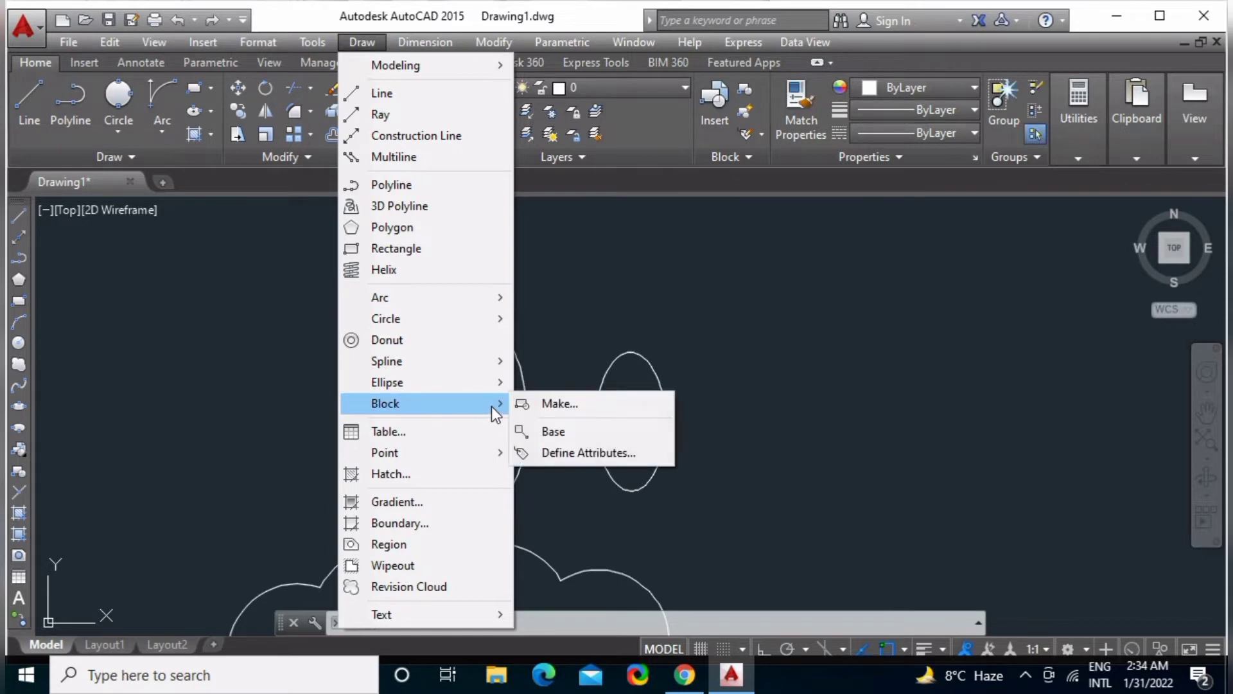
mouse_move(385, 403)
click(602, 254)
click(552, 312)
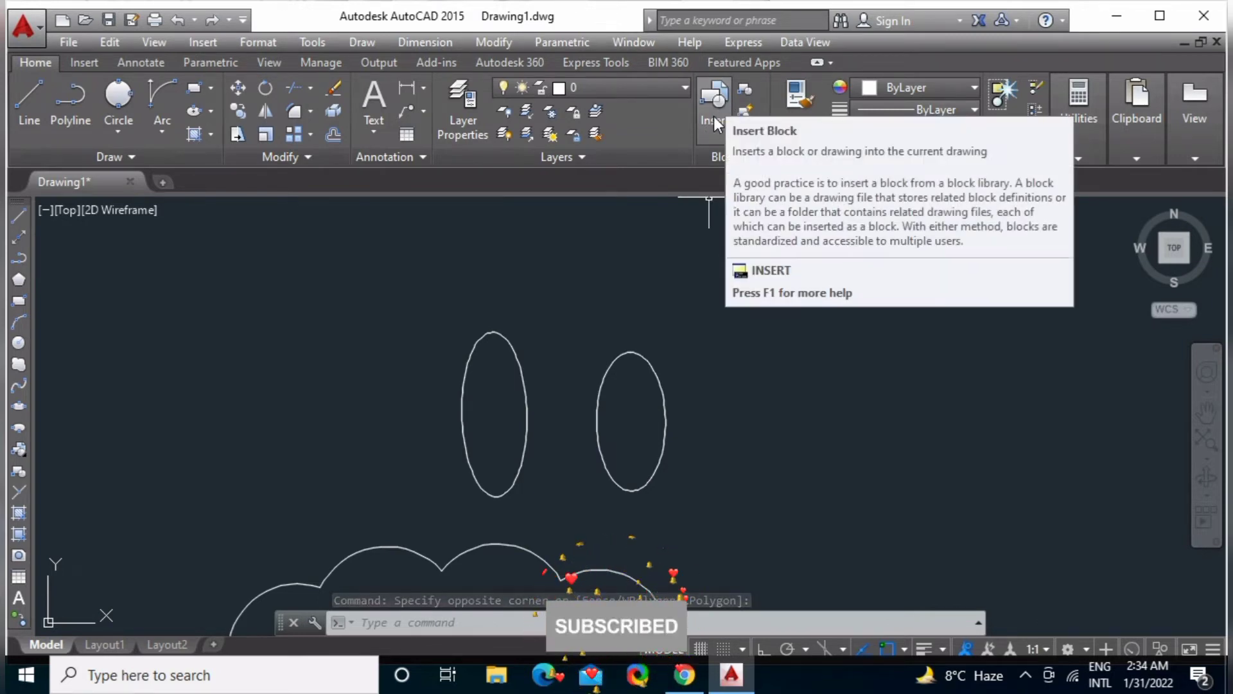
click(749, 90)
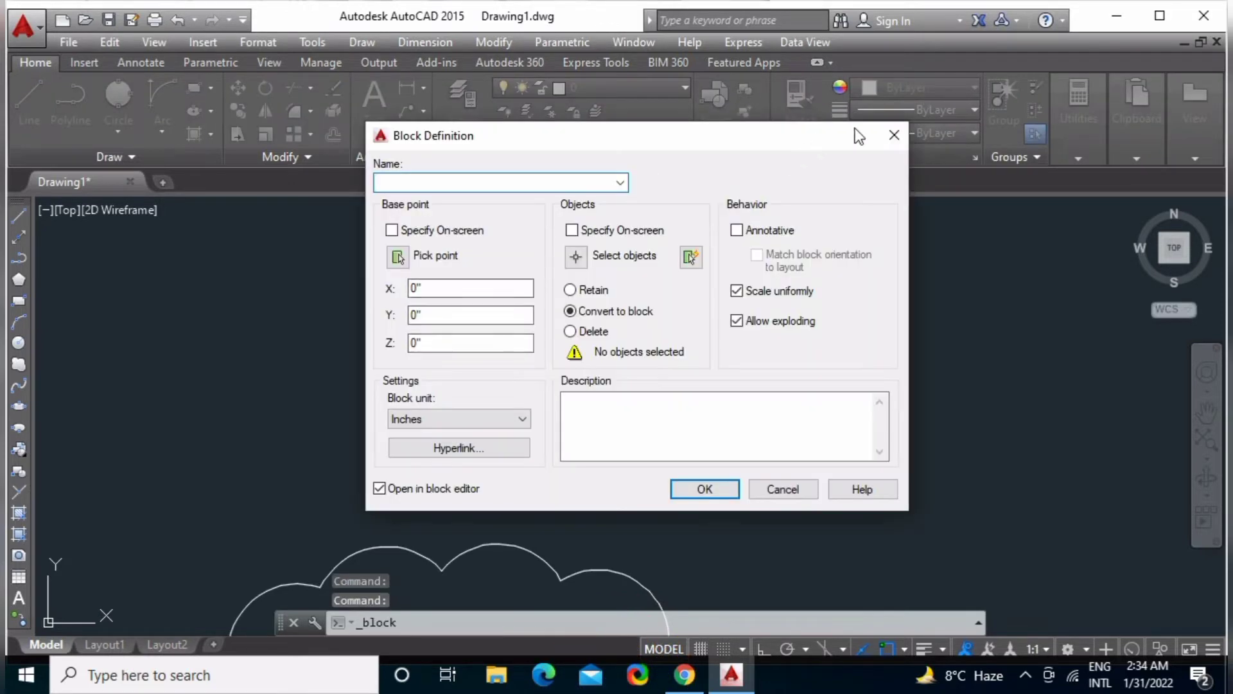
click(894, 134)
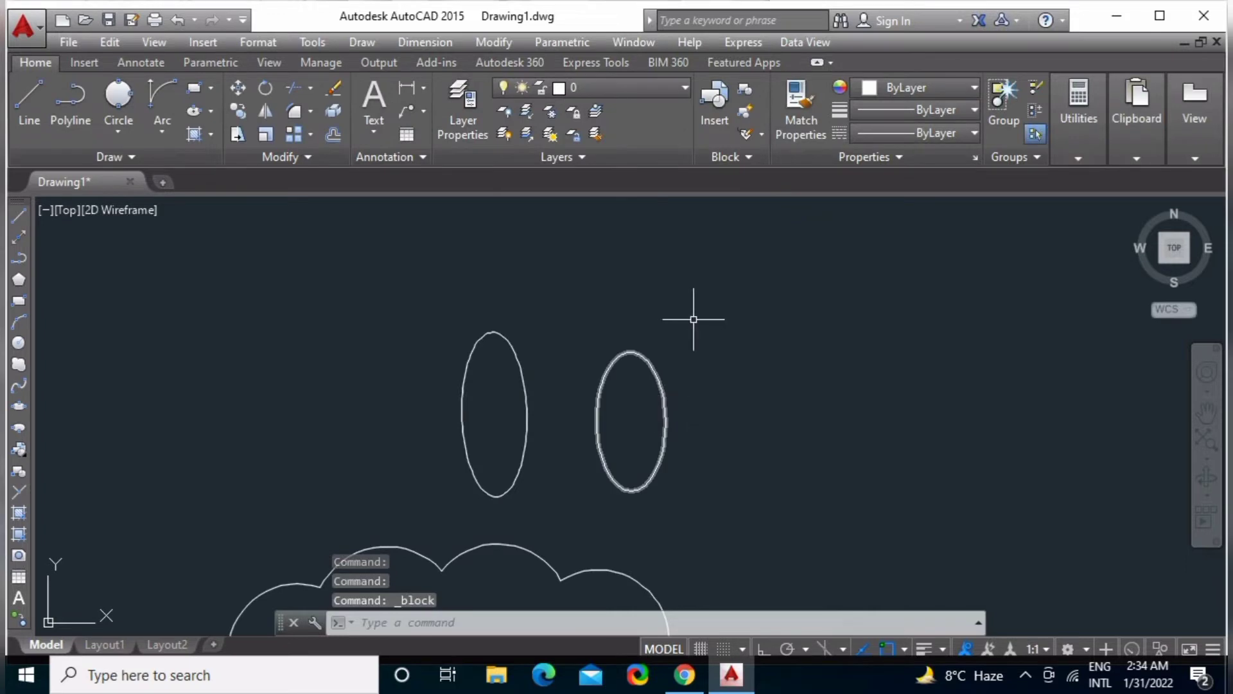
text(b)
Create block fdsg from the left ellipse, based at its top, then close the Block Editor.
key(Return)
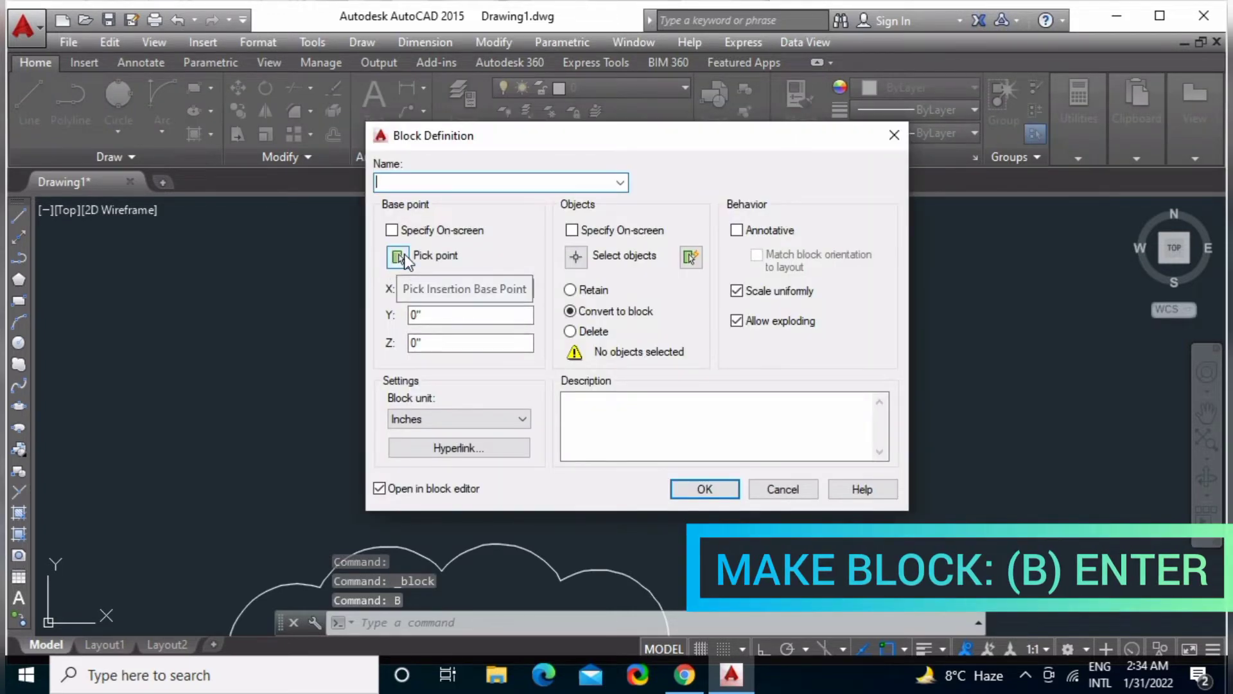
text(fdsg)
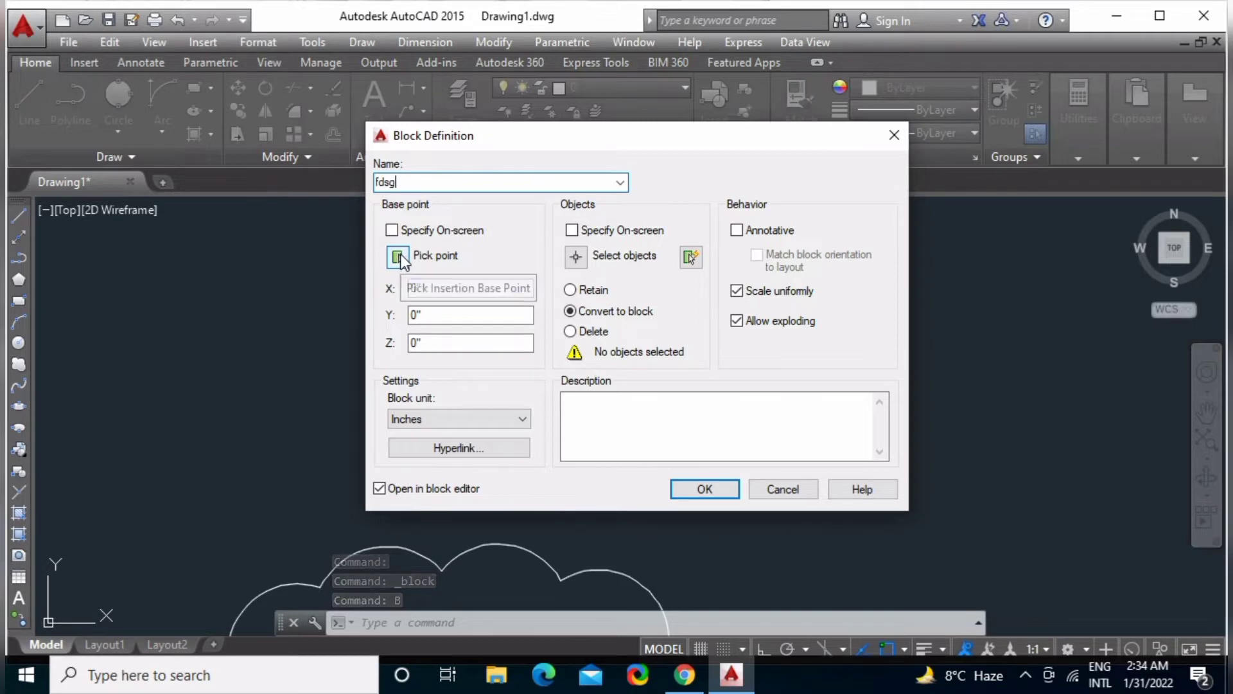
click(398, 258)
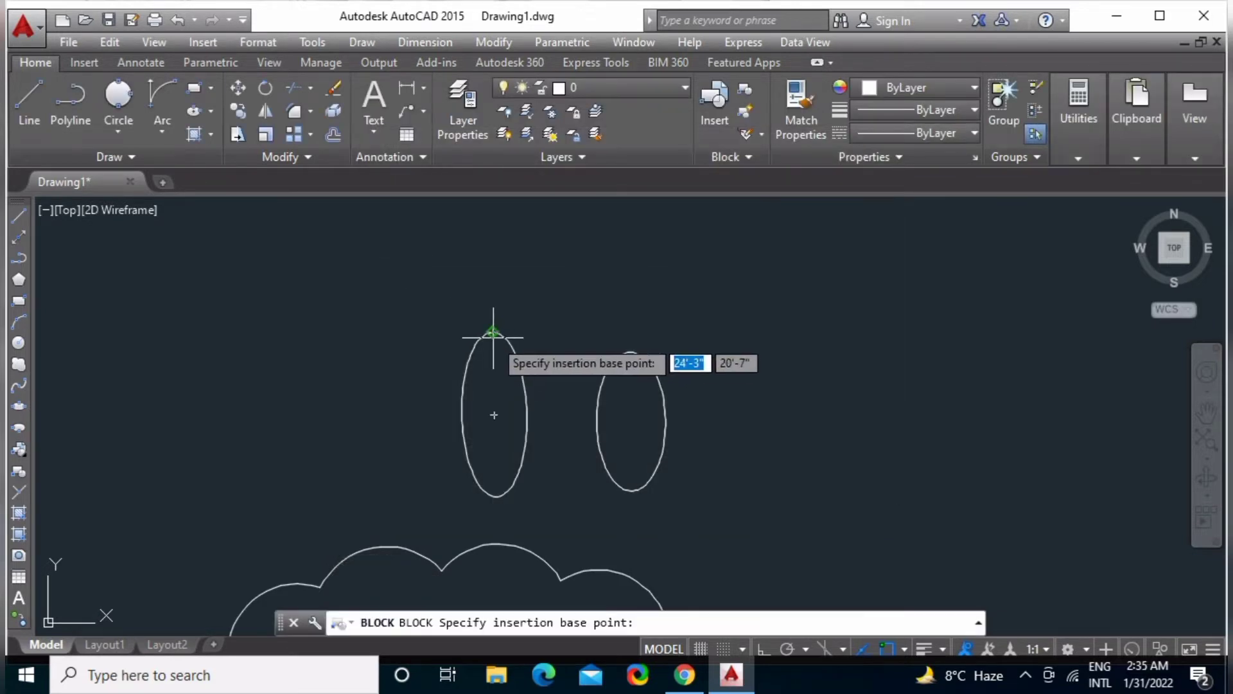
click(494, 337)
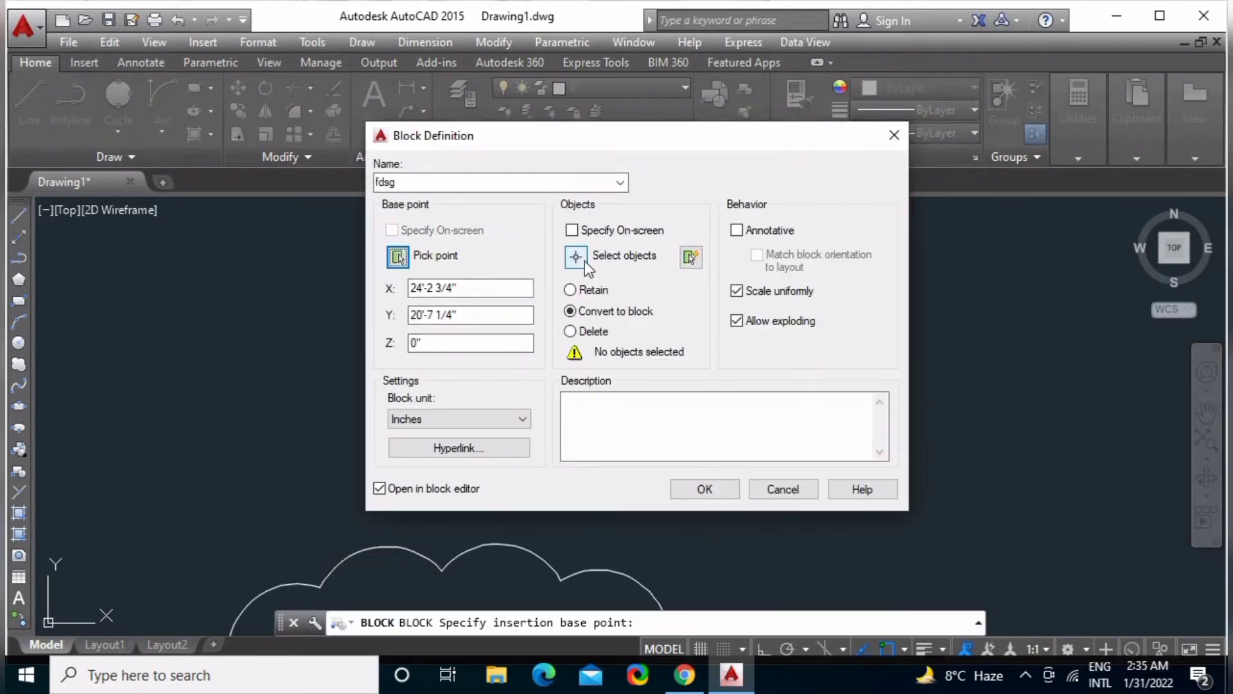
click(585, 261)
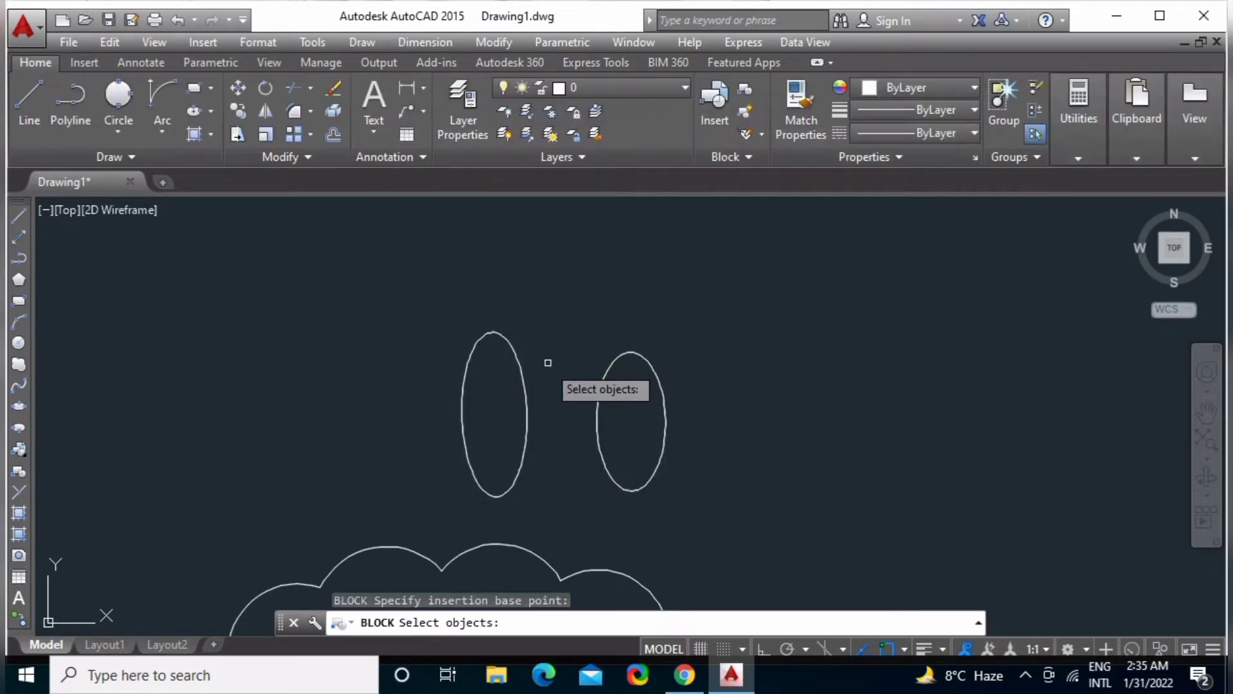
click(515, 348)
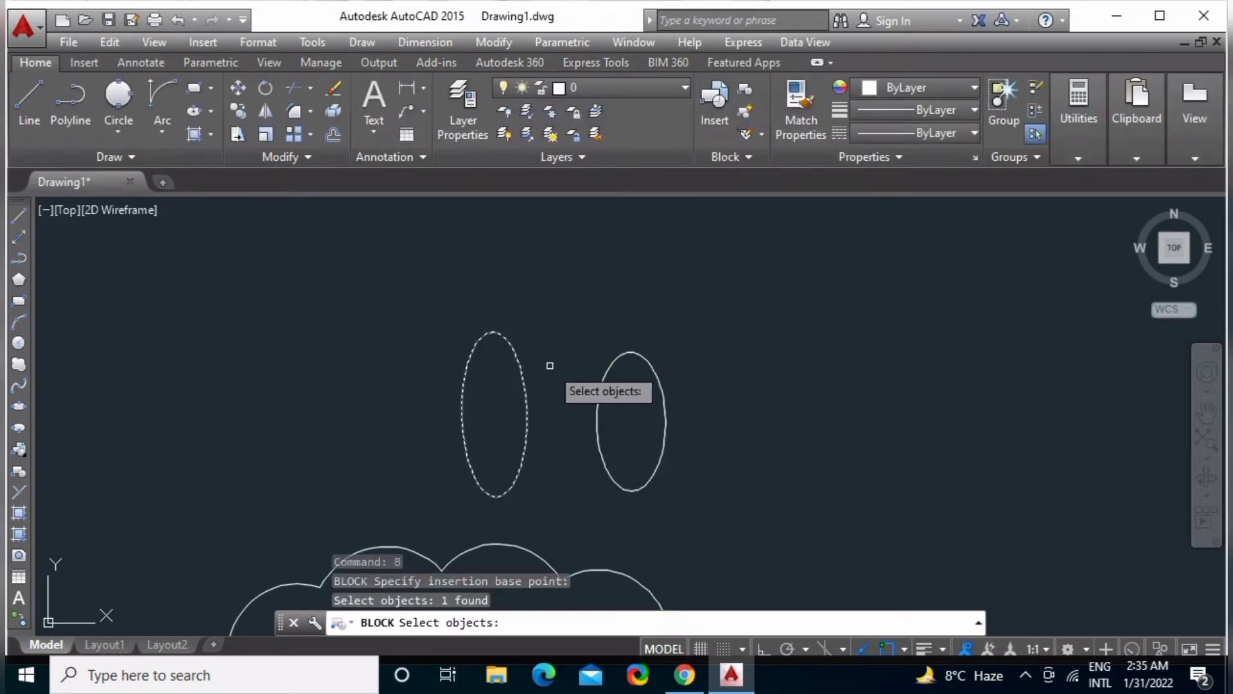
key(Return)
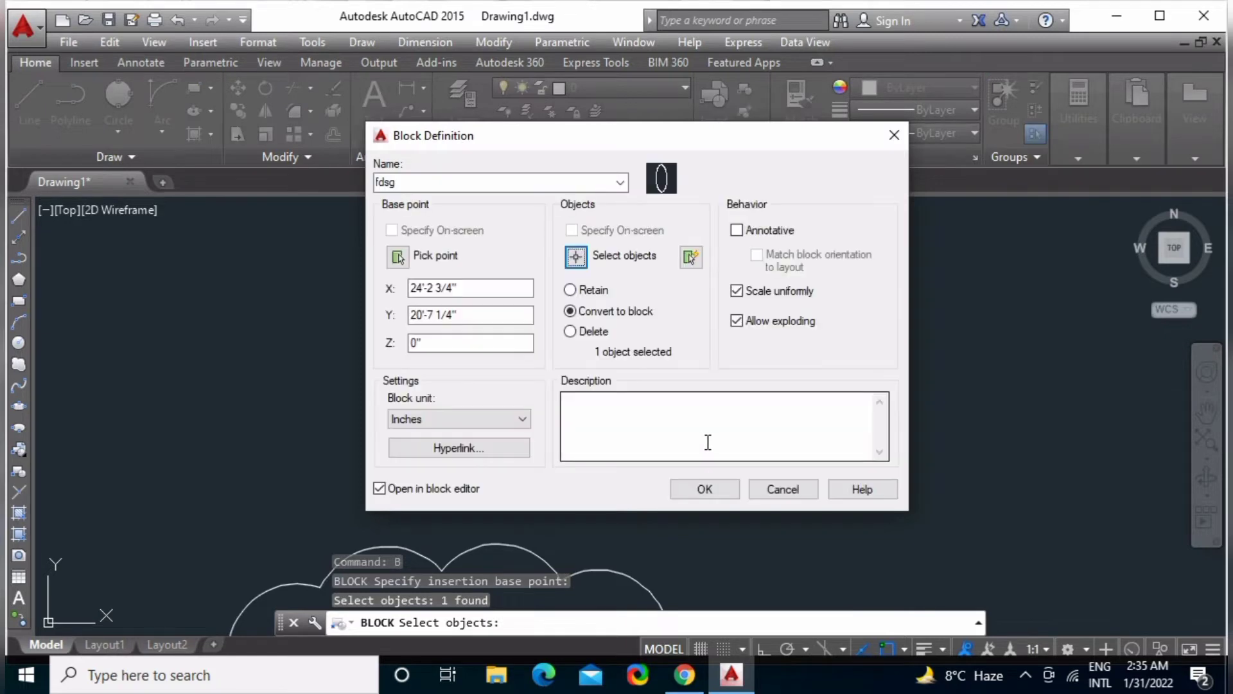
click(718, 491)
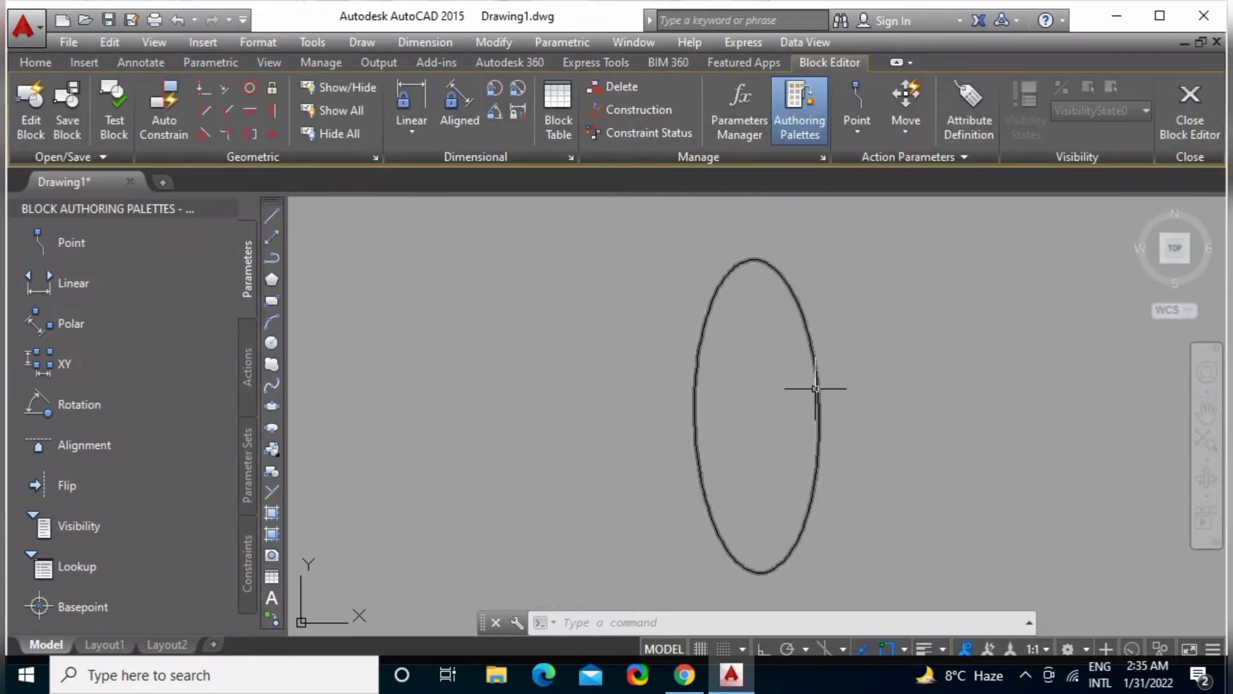
click(1190, 127)
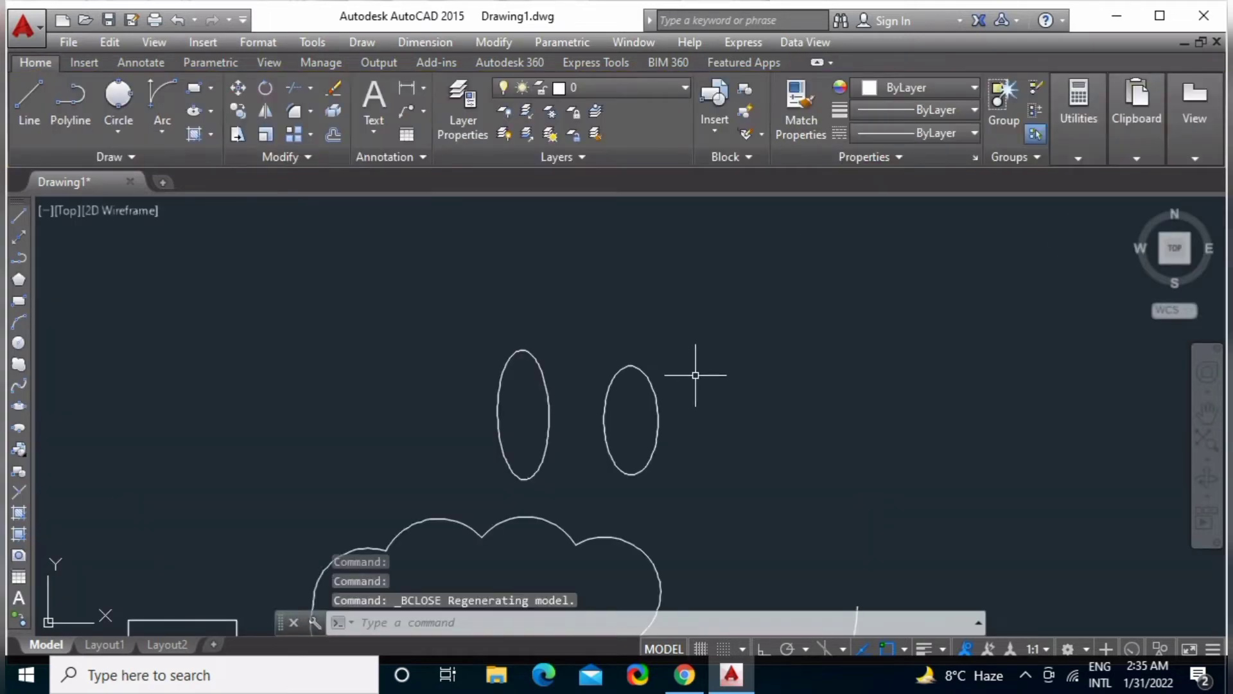
Define block sdfgsd from the right ellipse, based at its top, without opening the Block Editor.
click(745, 116)
text(sdfgs)
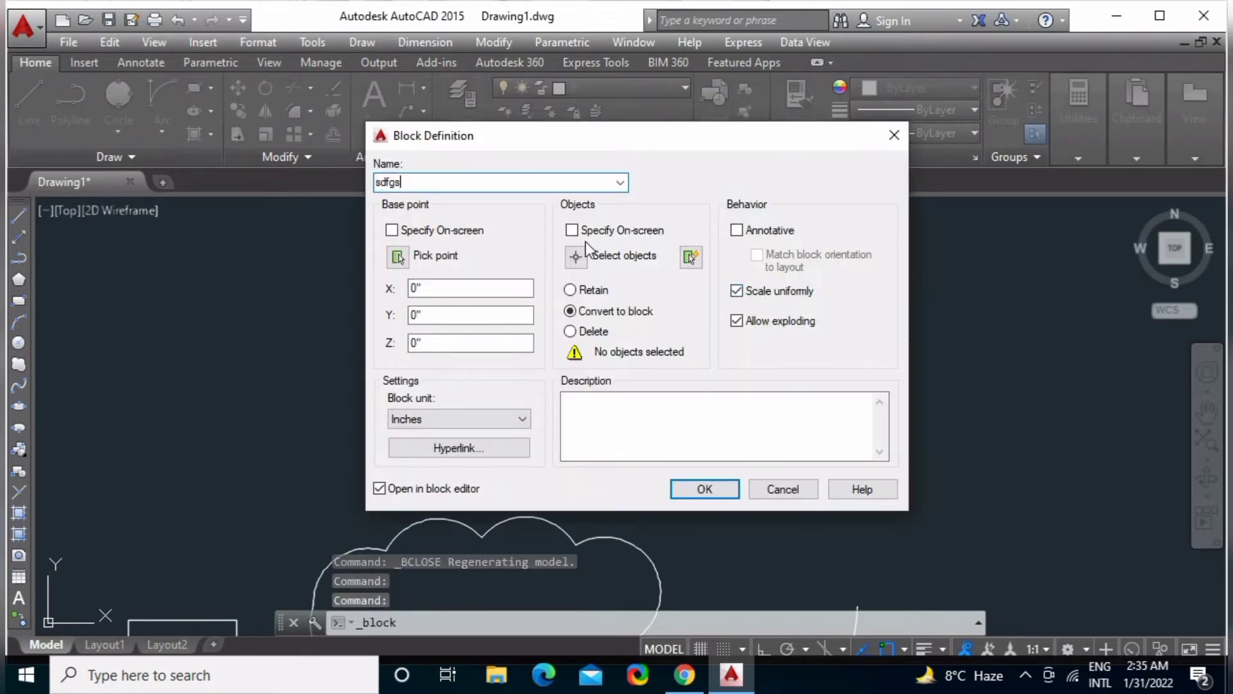
text(d)
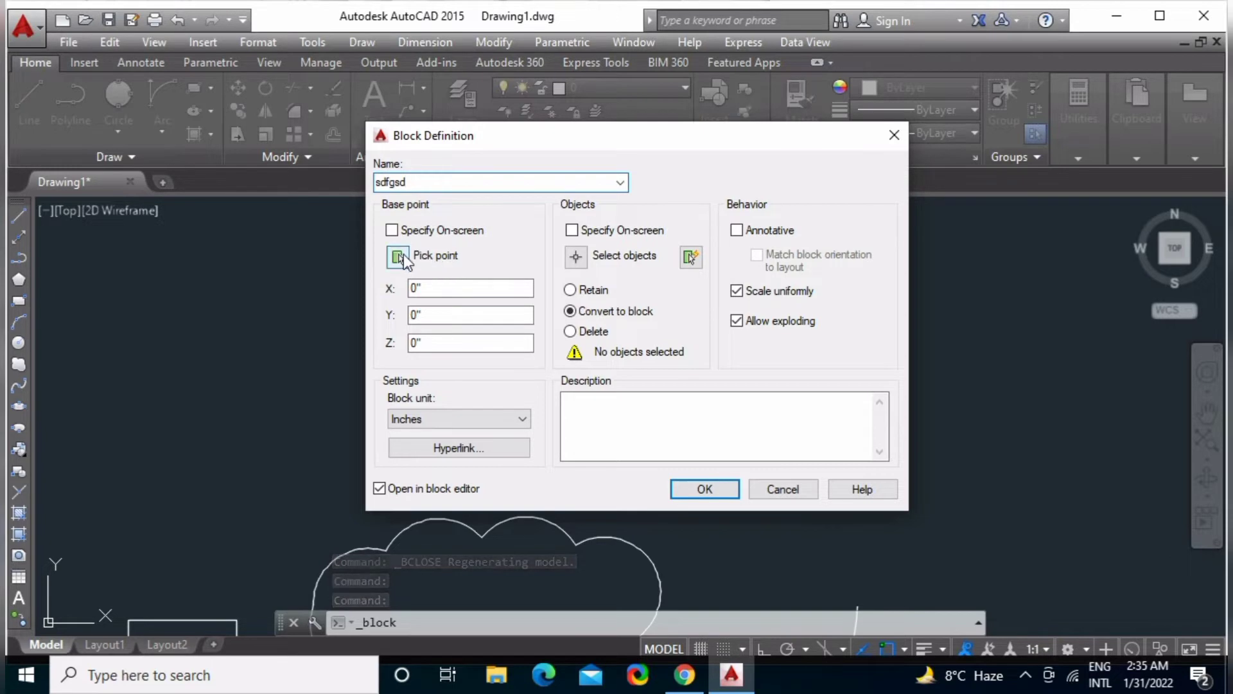
click(398, 256)
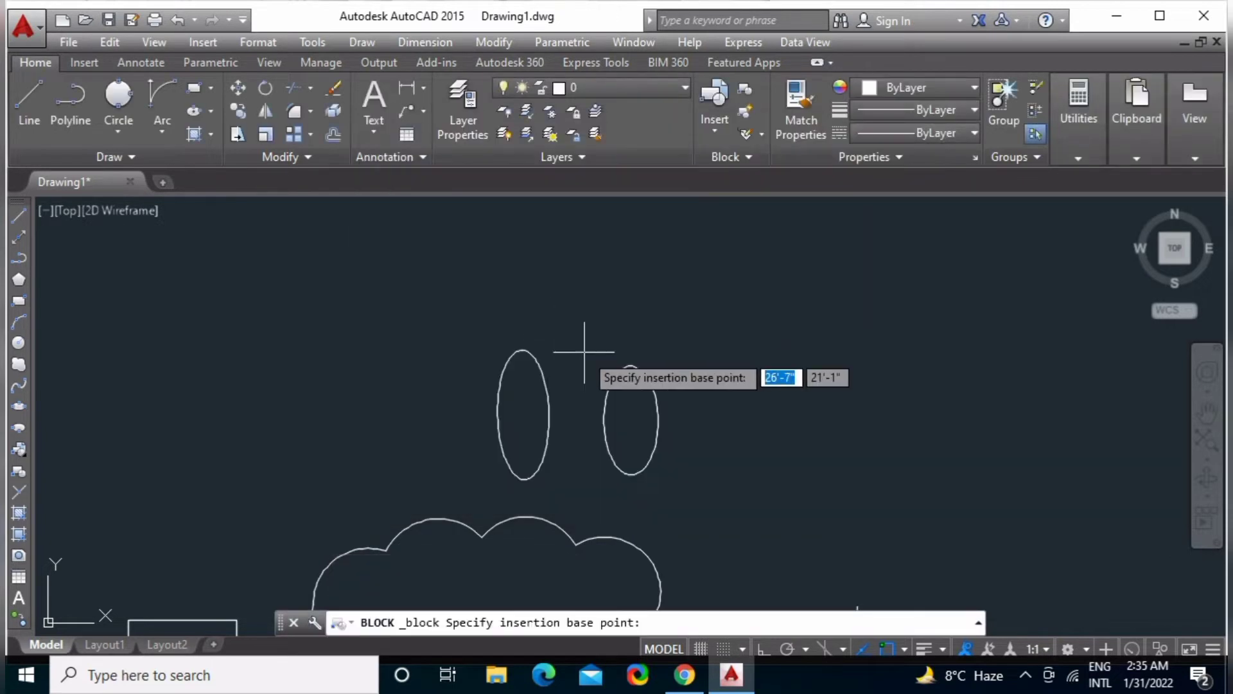
click(634, 361)
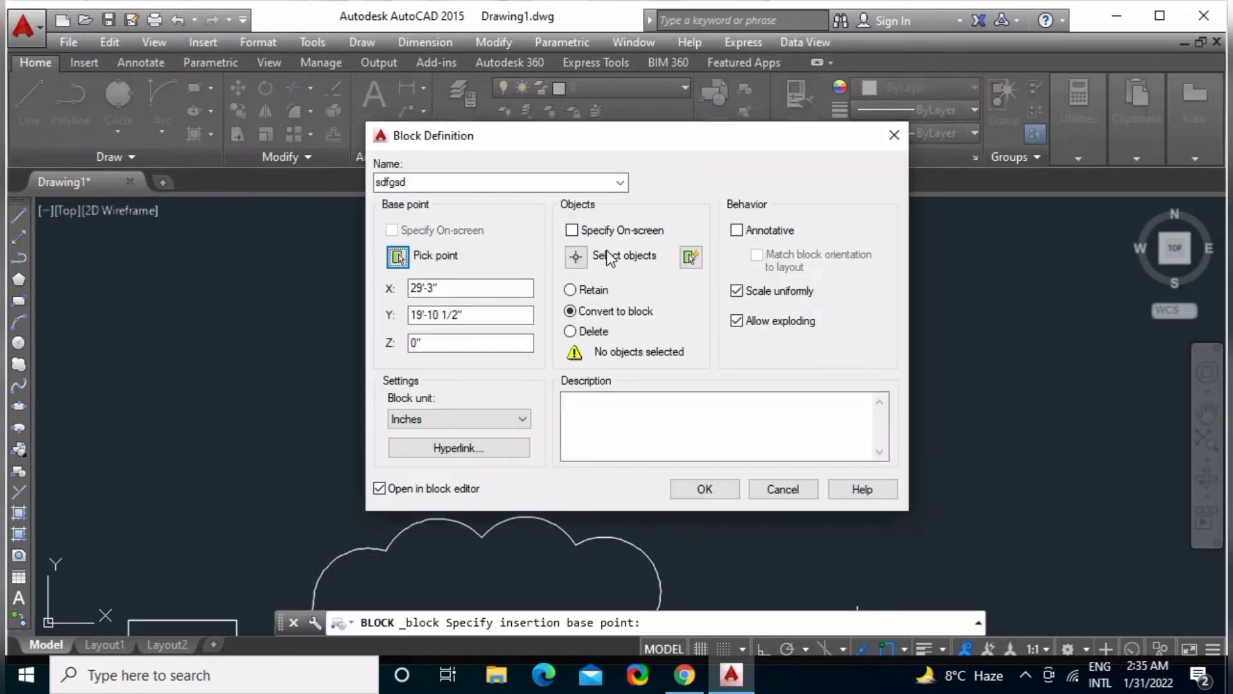
click(576, 257)
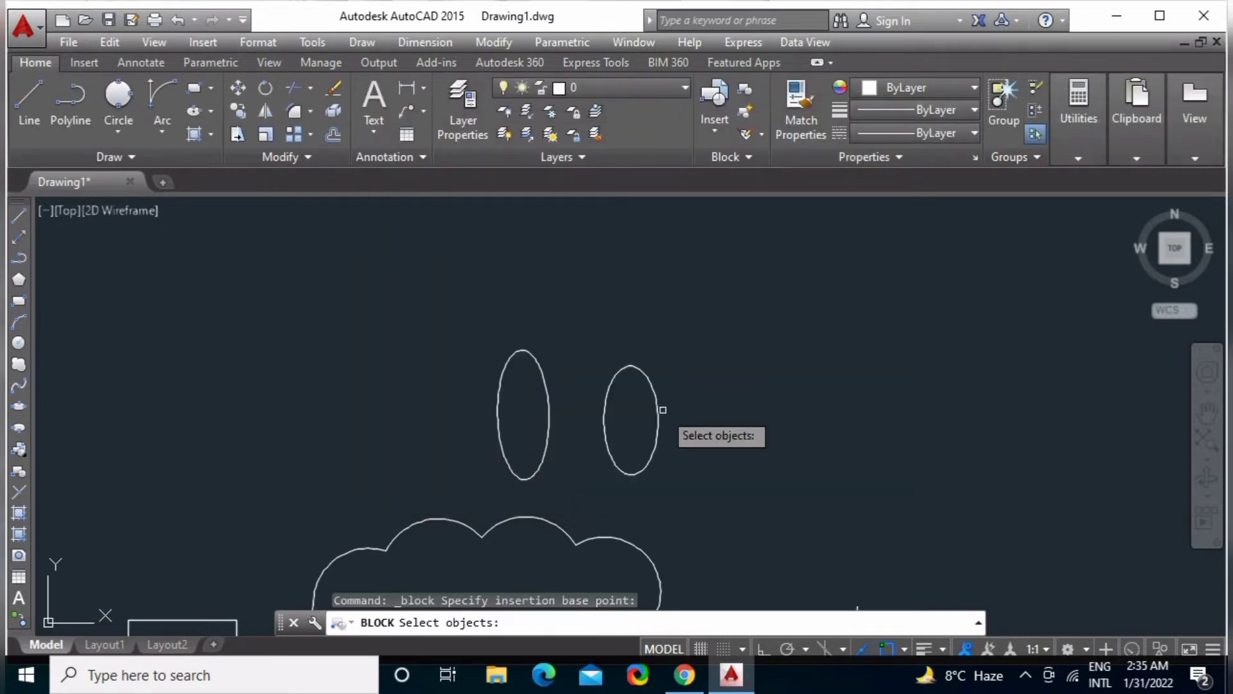
click(656, 413)
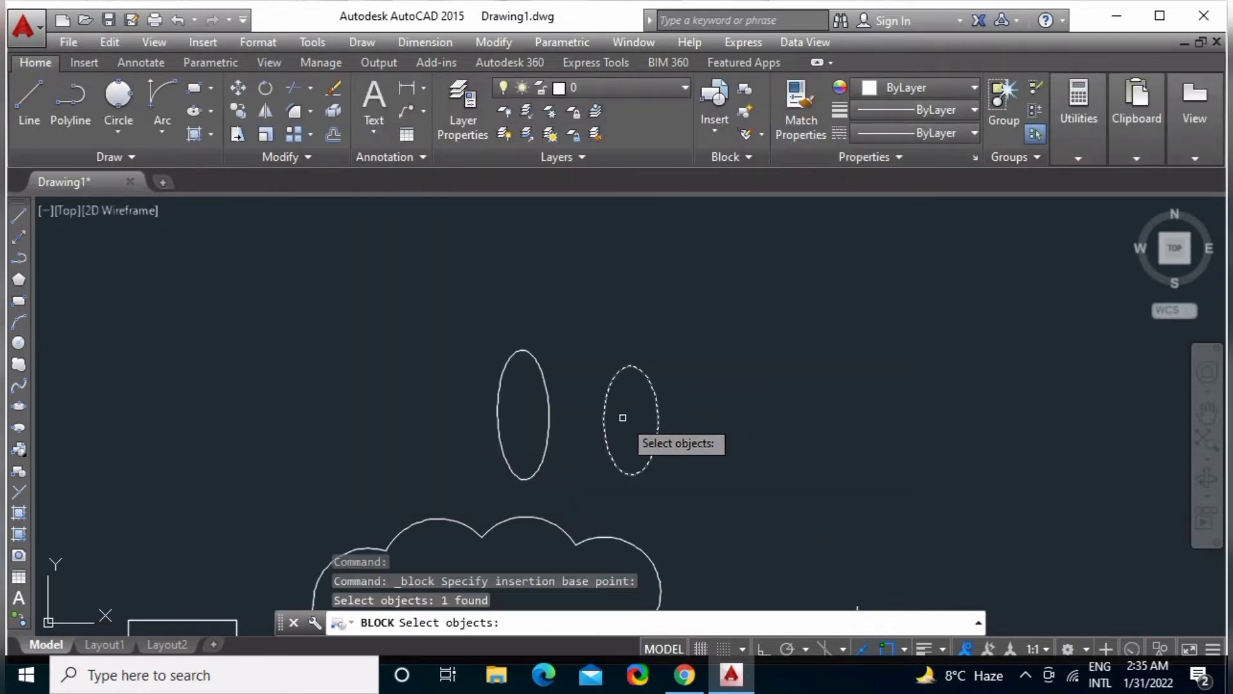
key(Return)
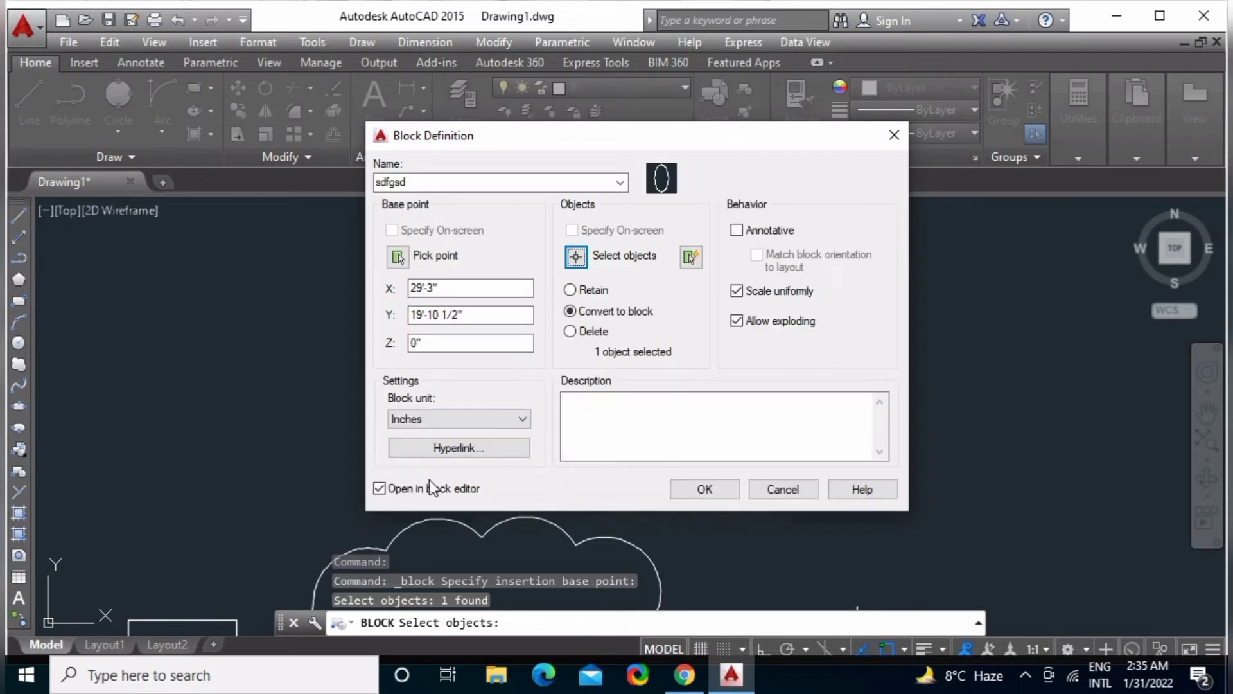
click(410, 490)
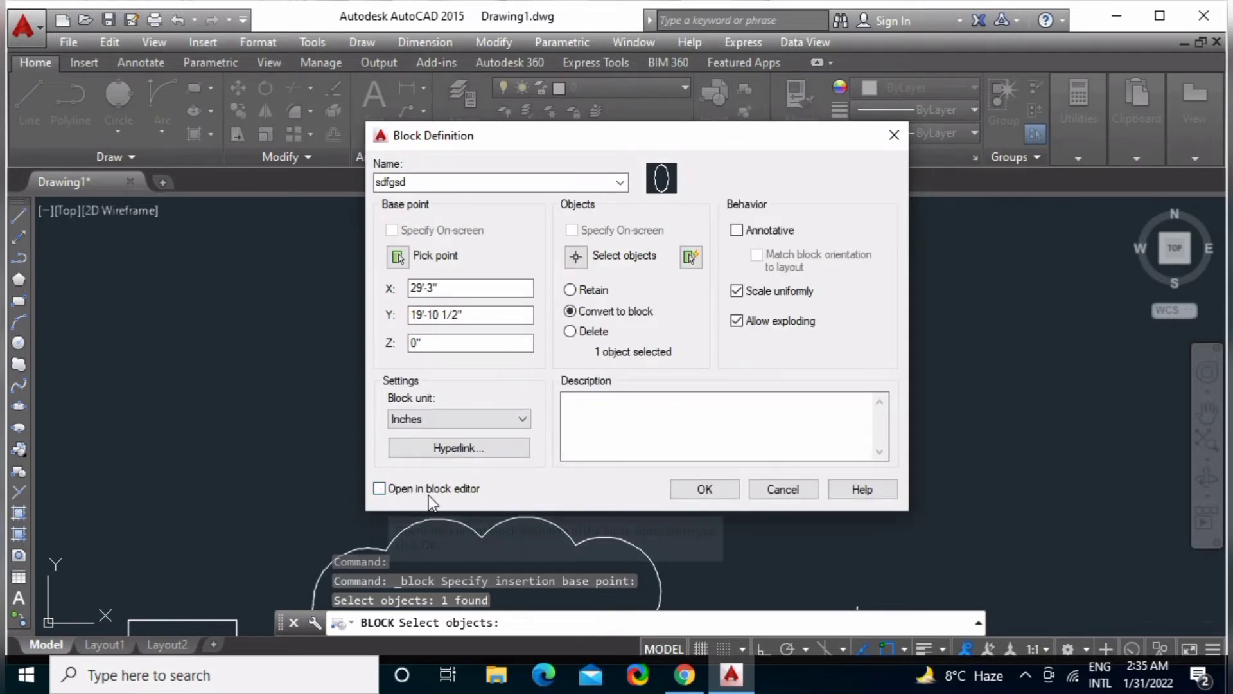
click(714, 485)
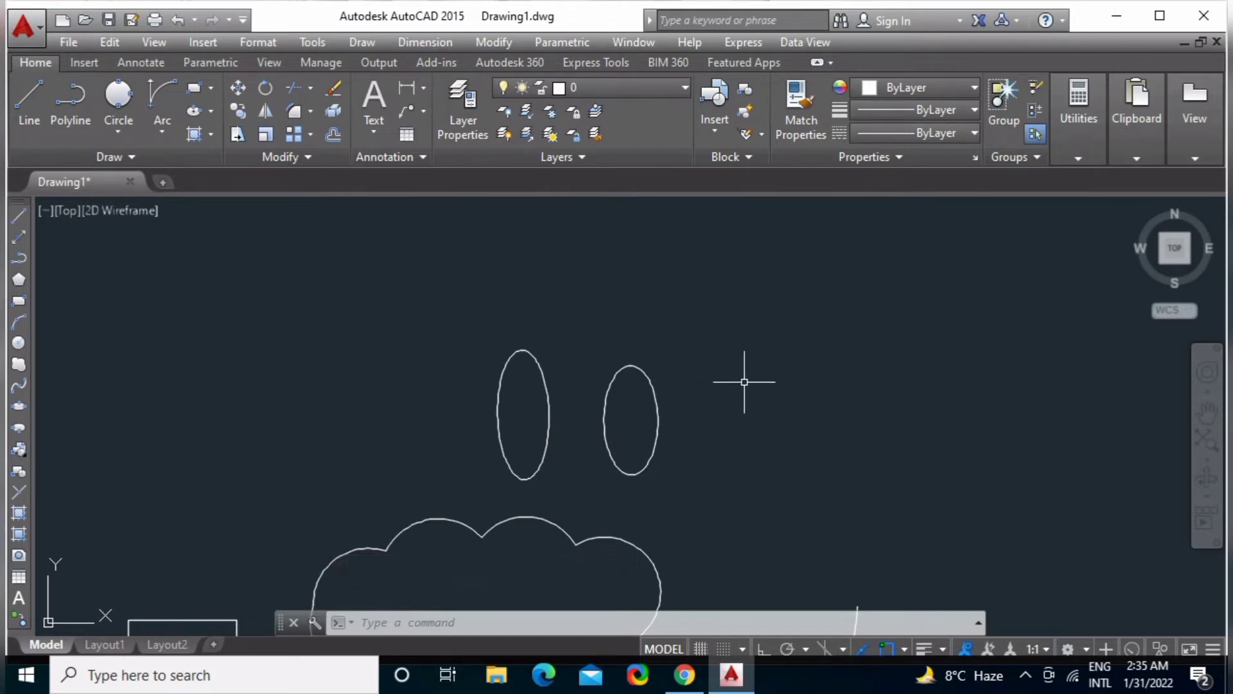
click(652, 385)
key(Escape)
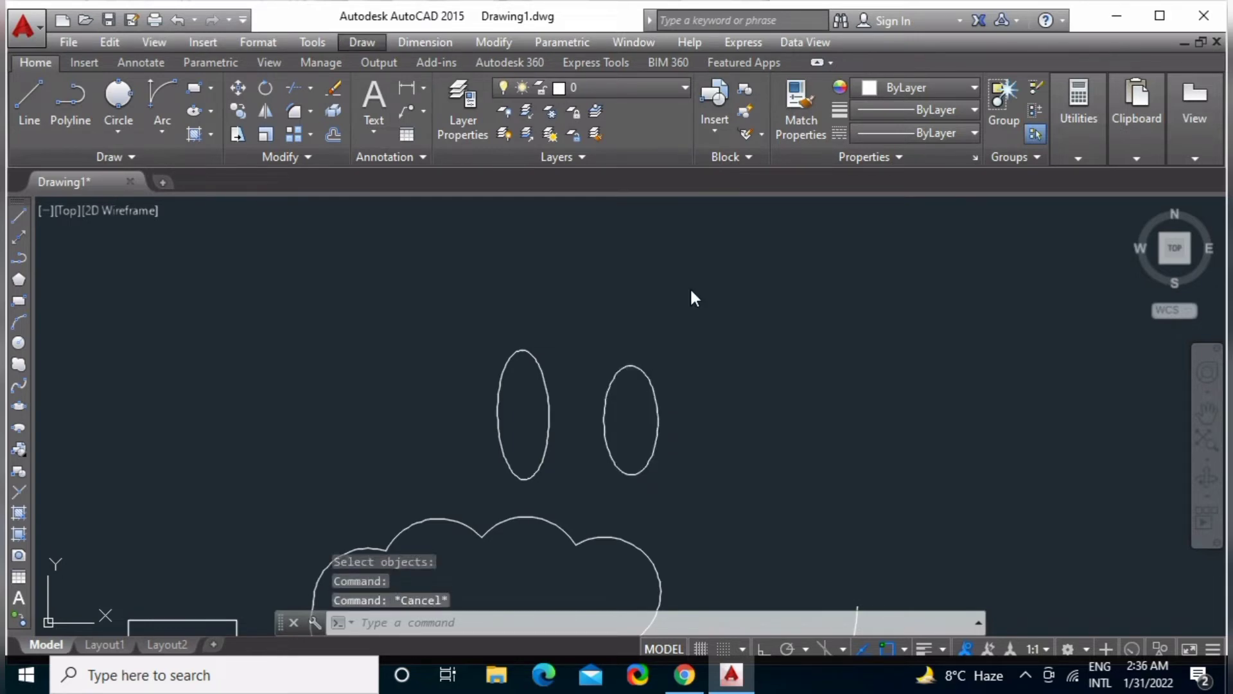
Insert sdfgsd left of the ellipses, then pick sdfgsd from the Insert gallery for another copy.
click(689, 311)
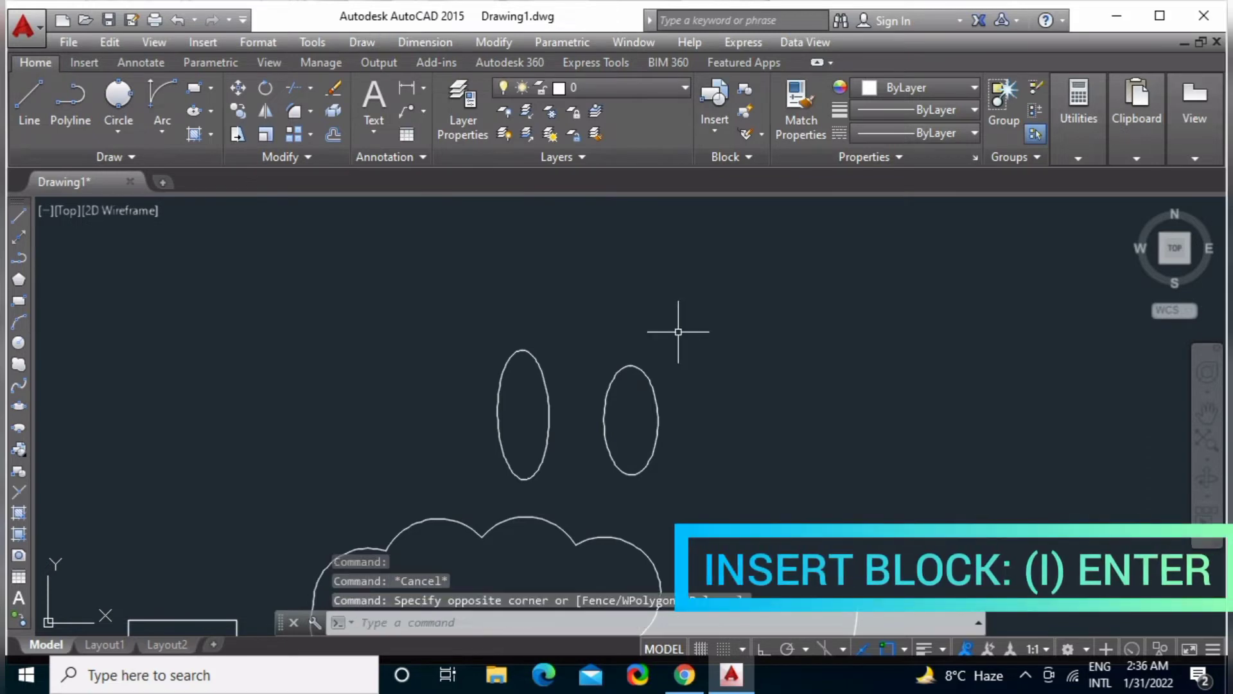
text(i)
key(Return)
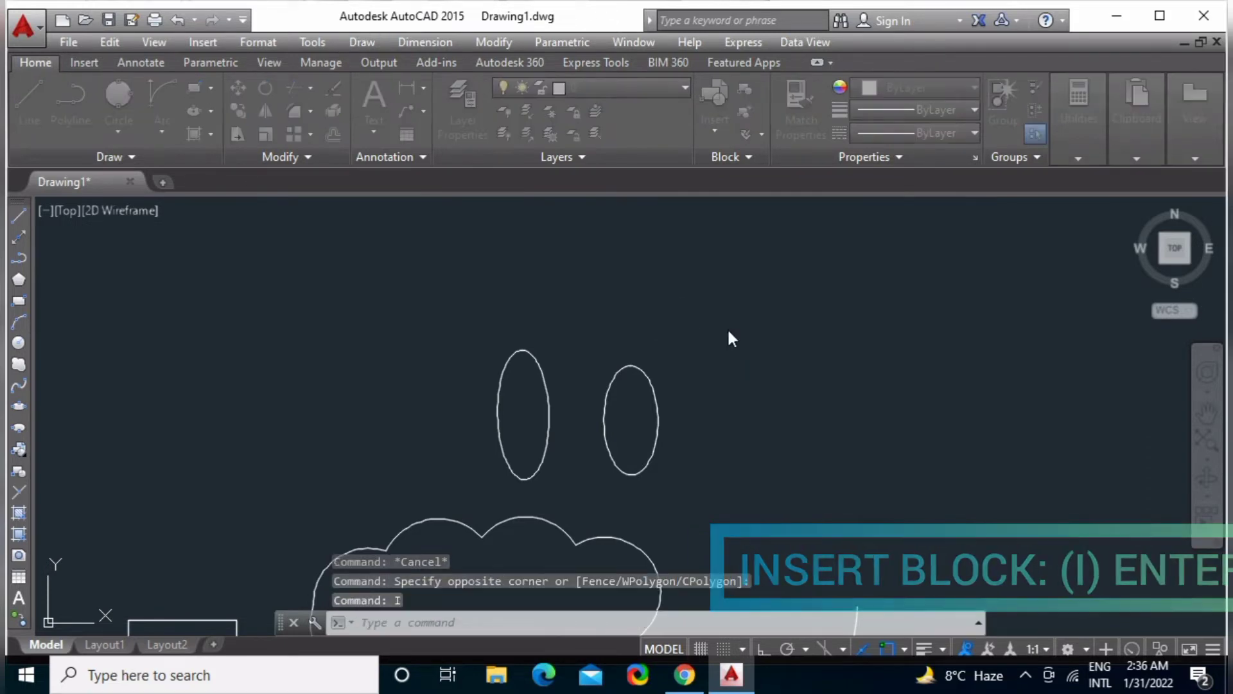
drag(695, 36, 725, 191)
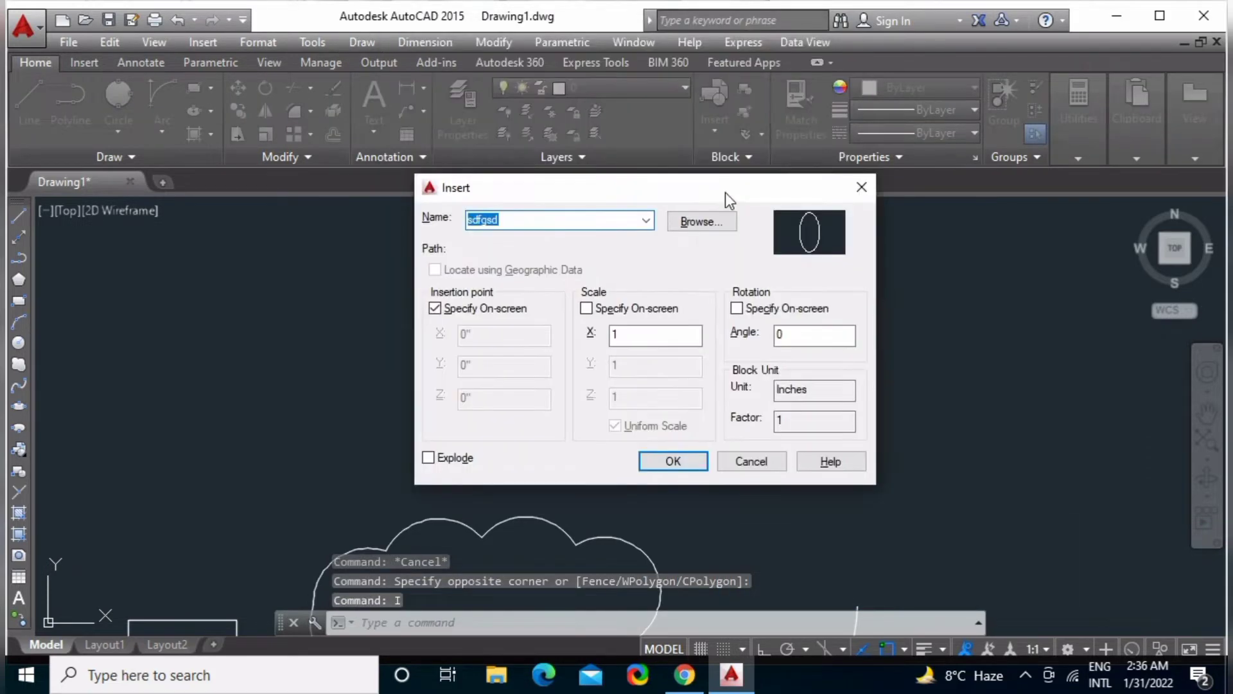
click(647, 226)
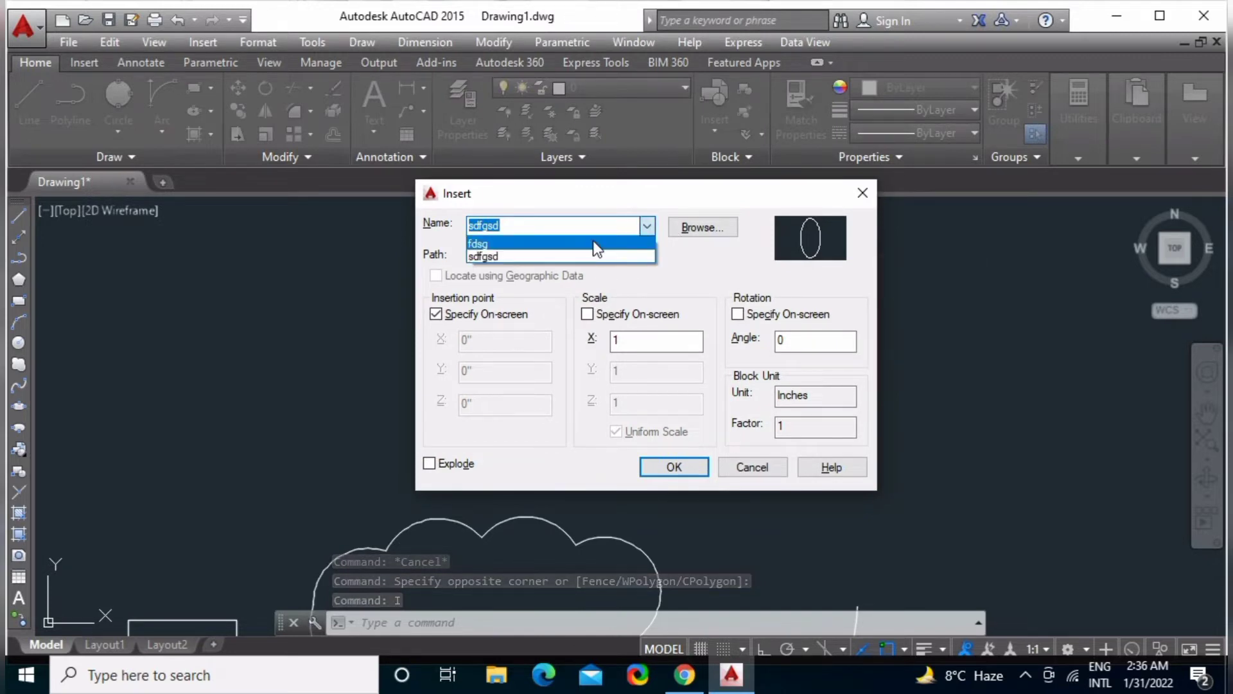
click(625, 243)
click(646, 230)
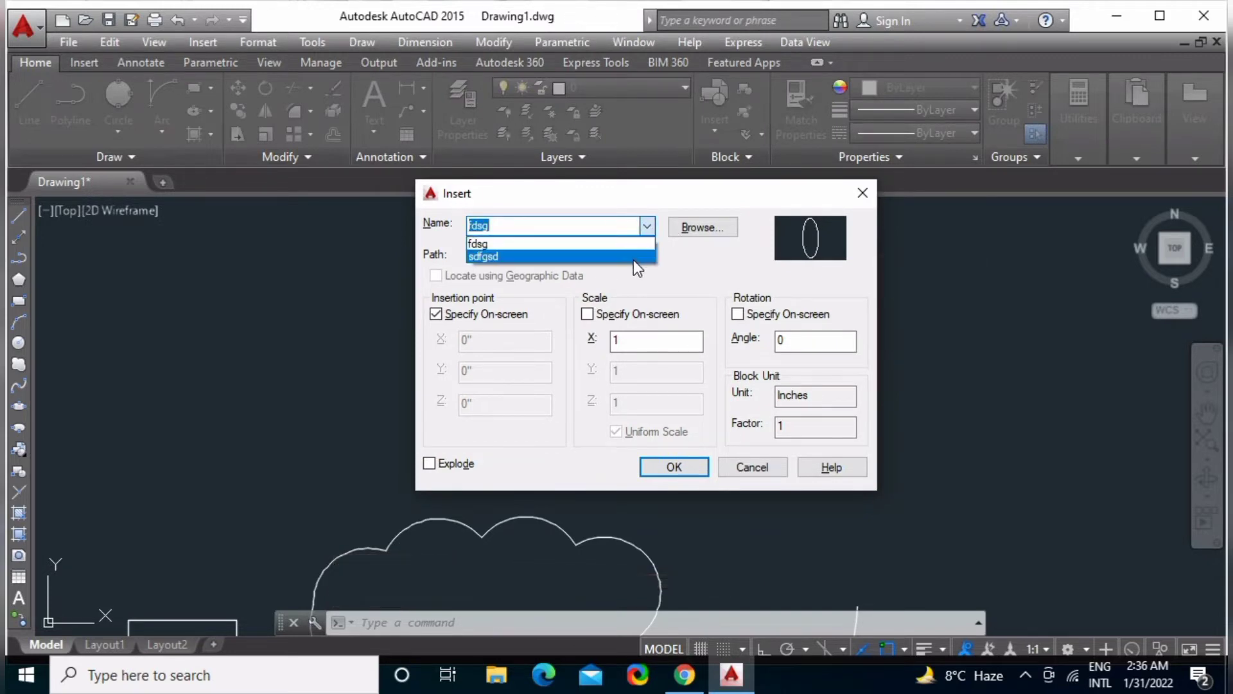
click(633, 258)
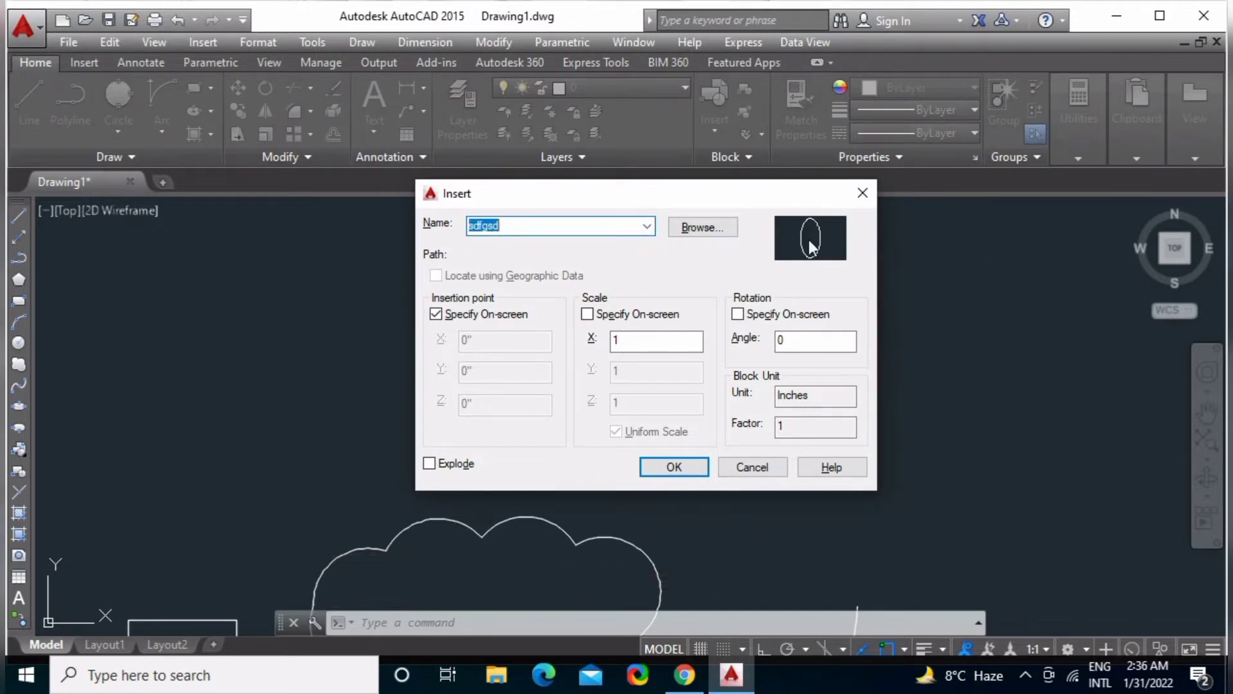
click(683, 463)
click(267, 452)
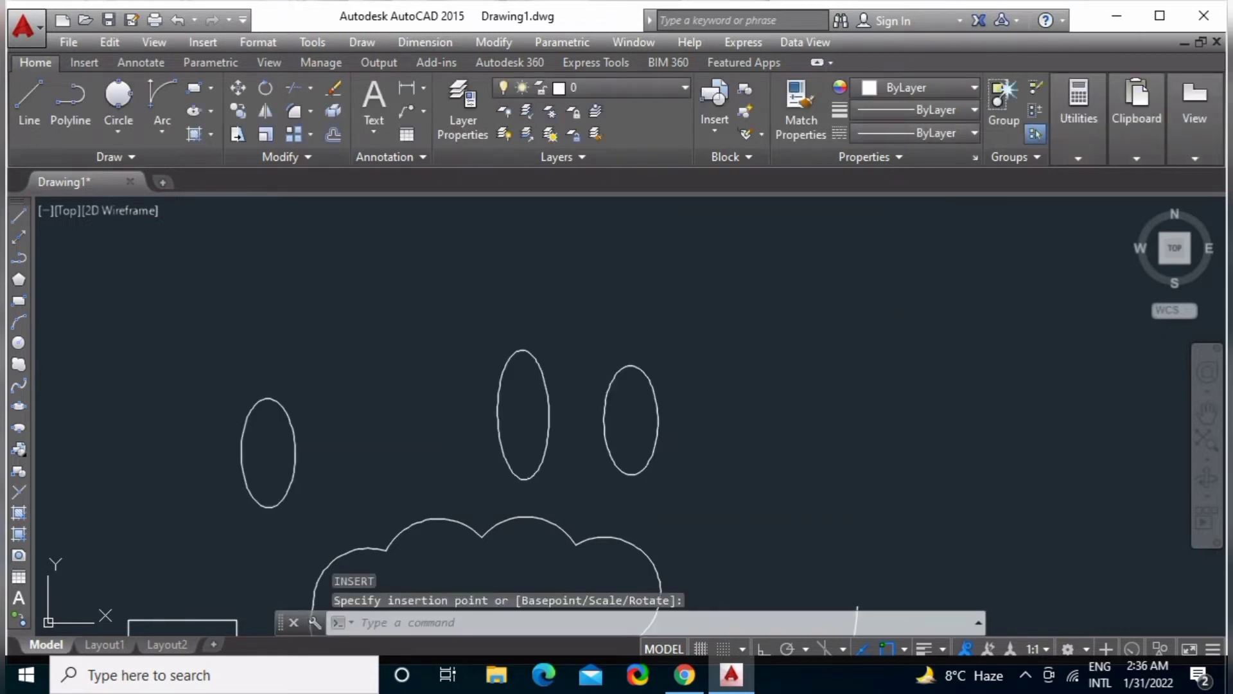
click(722, 116)
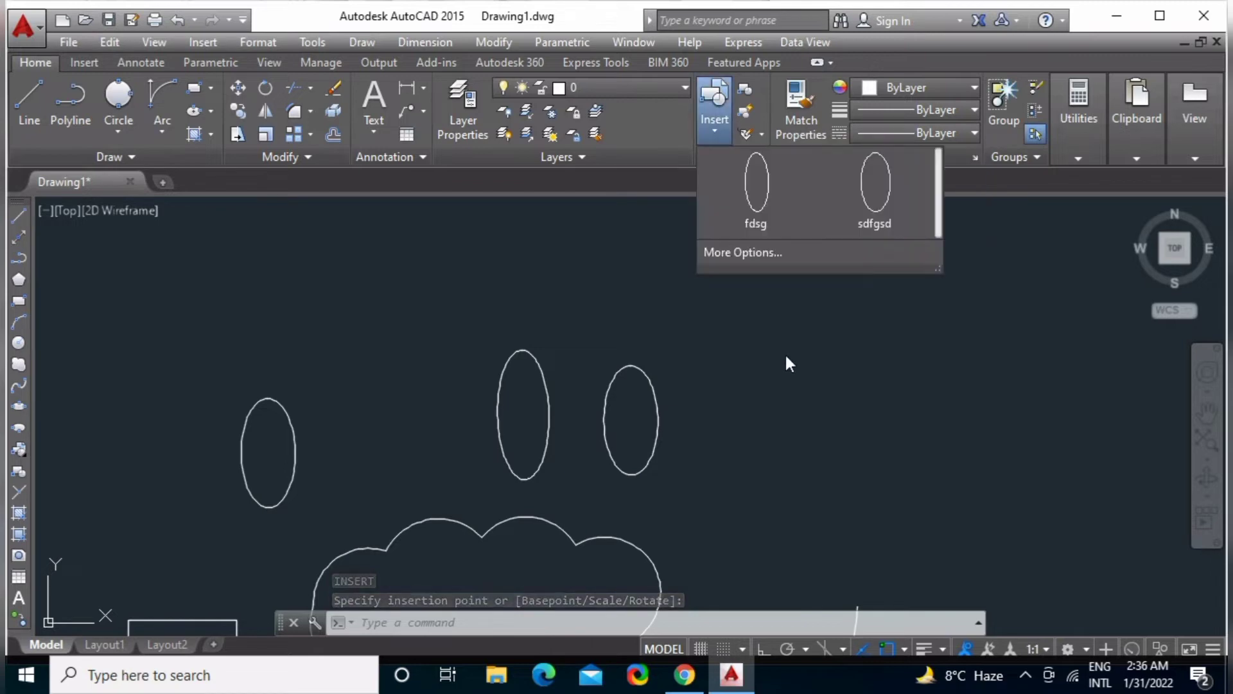
click(872, 198)
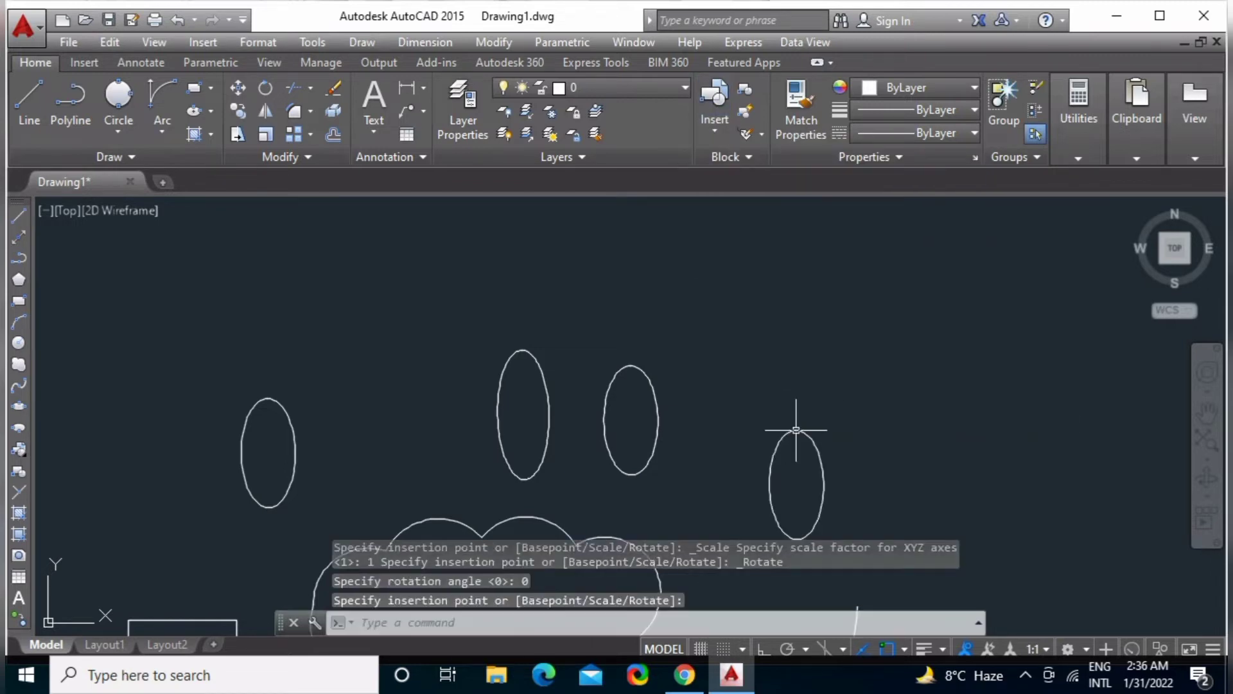
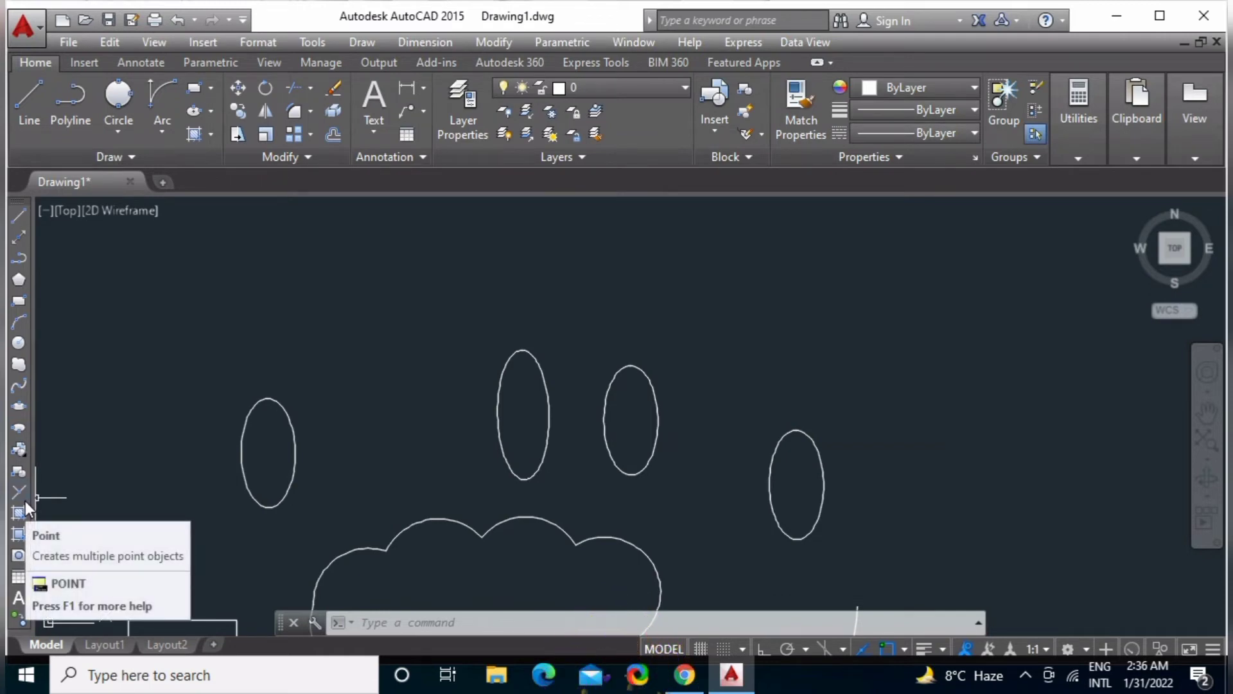
Place seven single points in the empty area above the left ellipses.
click(19, 451)
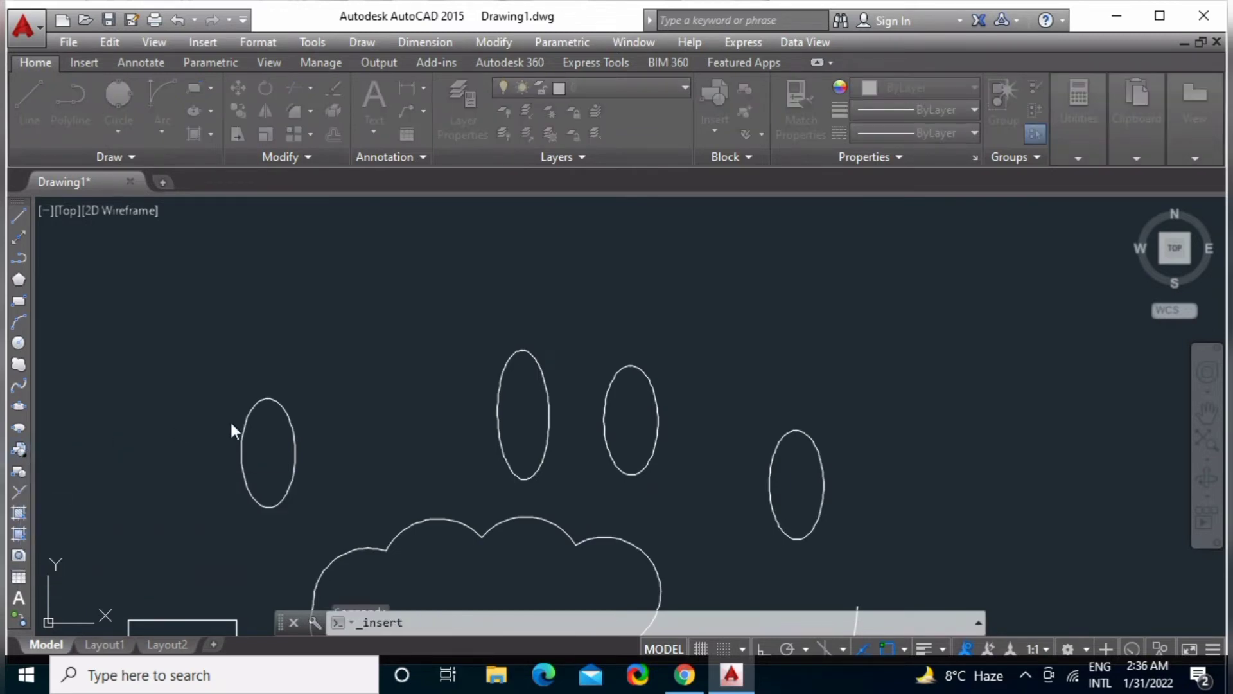
click(753, 469)
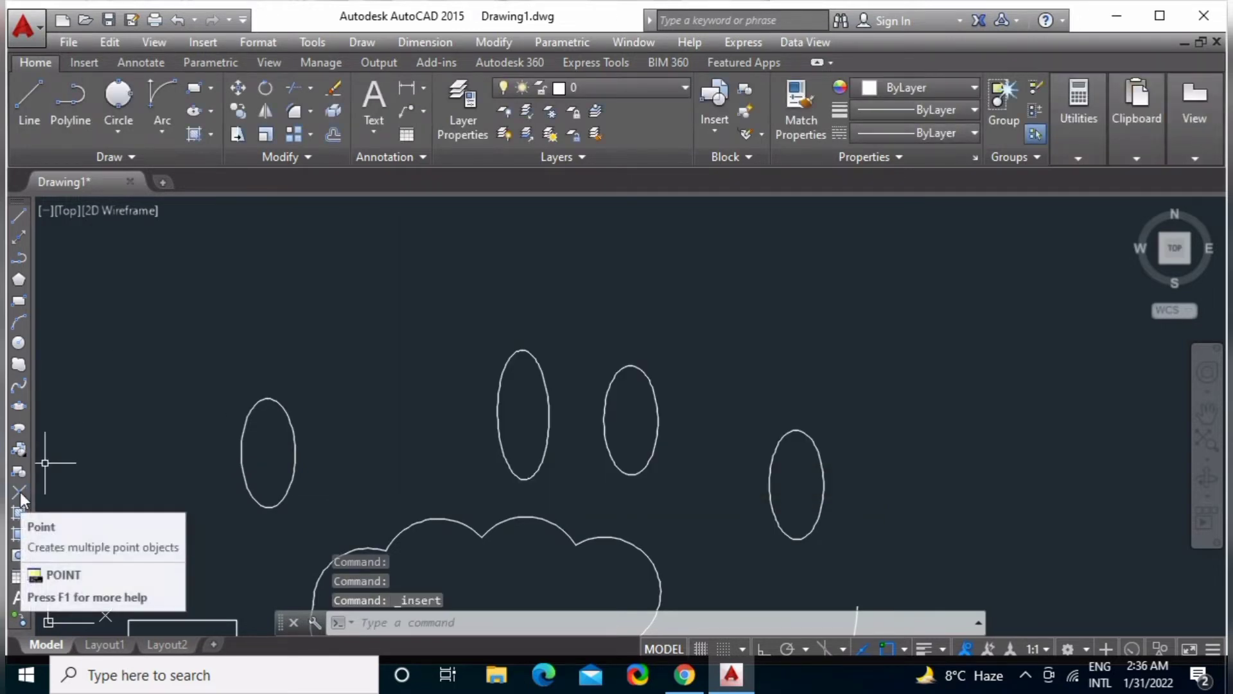
click(19, 492)
click(252, 316)
click(374, 298)
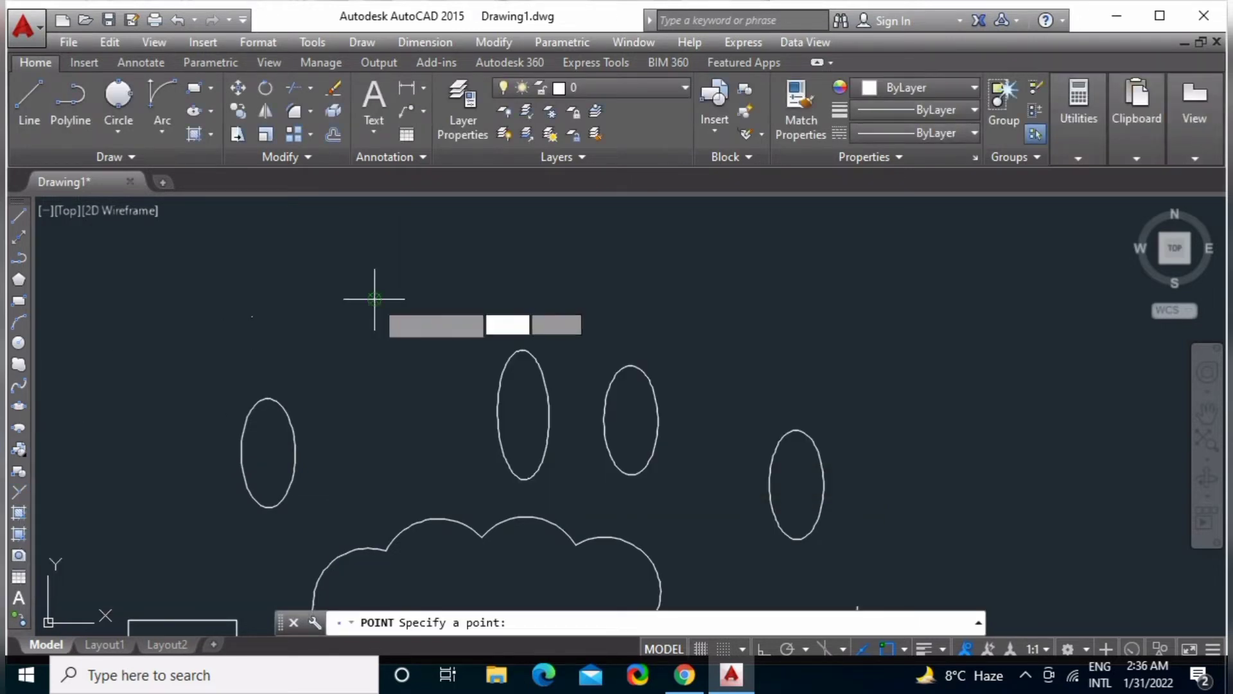
click(398, 351)
click(357, 453)
click(286, 360)
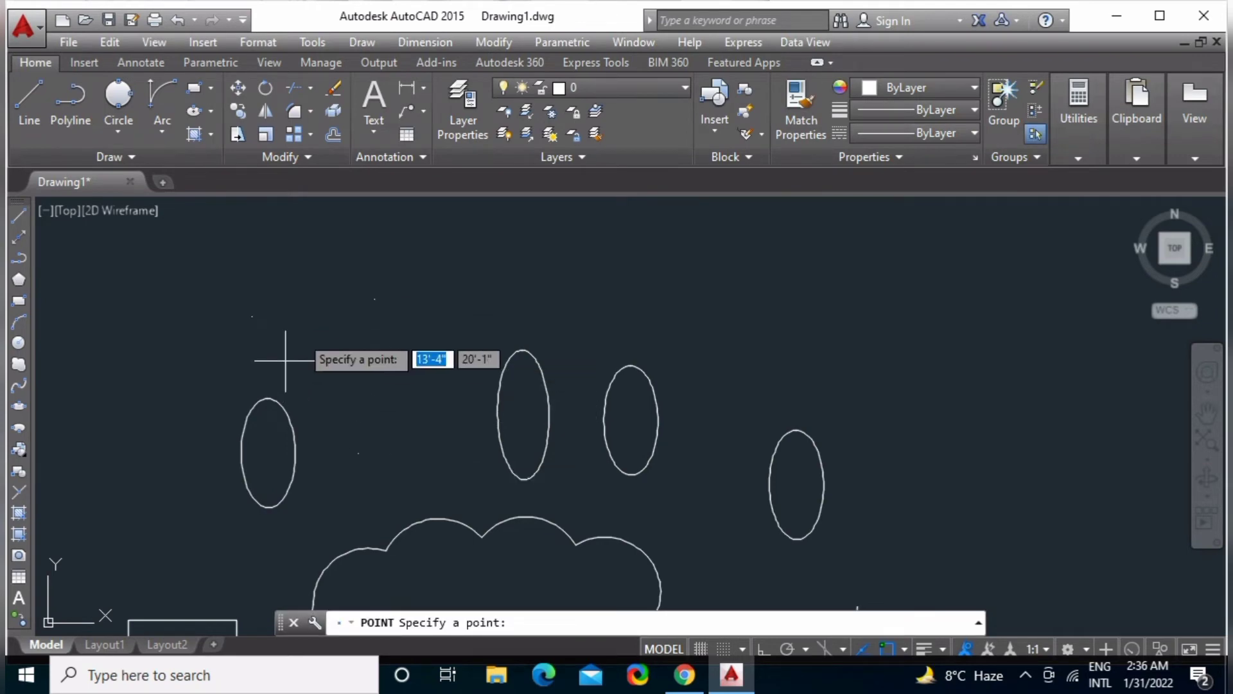
click(330, 299)
click(300, 271)
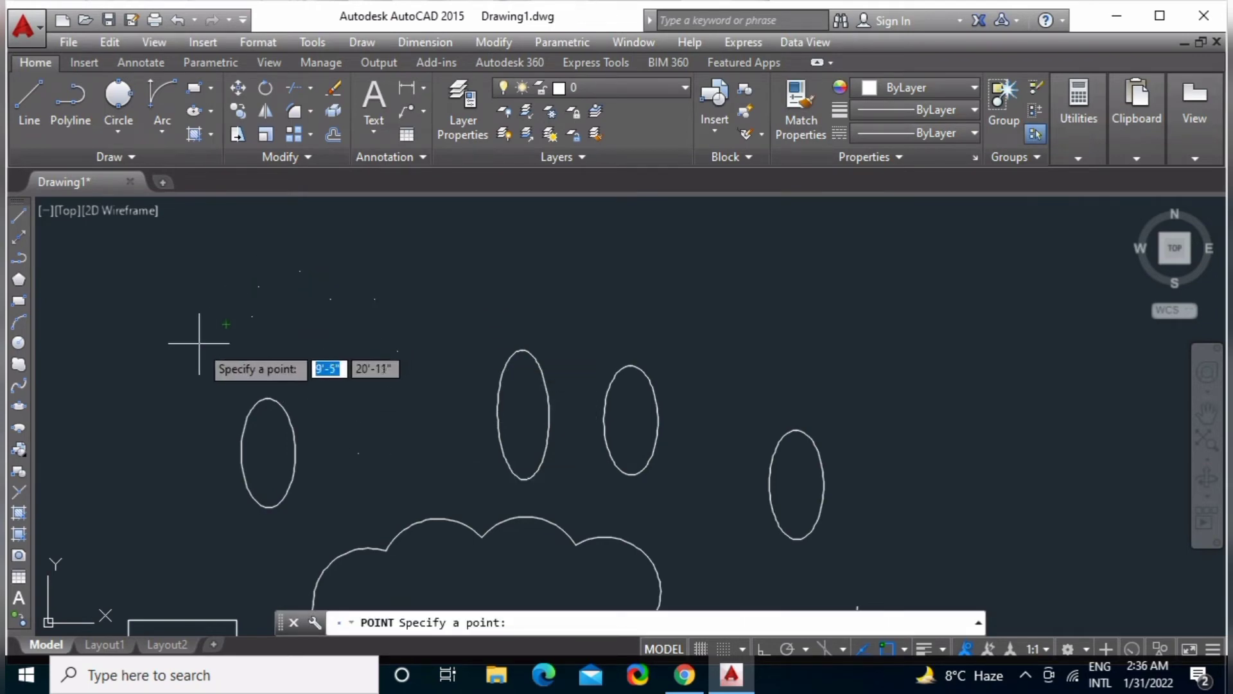
key(Return)
key(Escape)
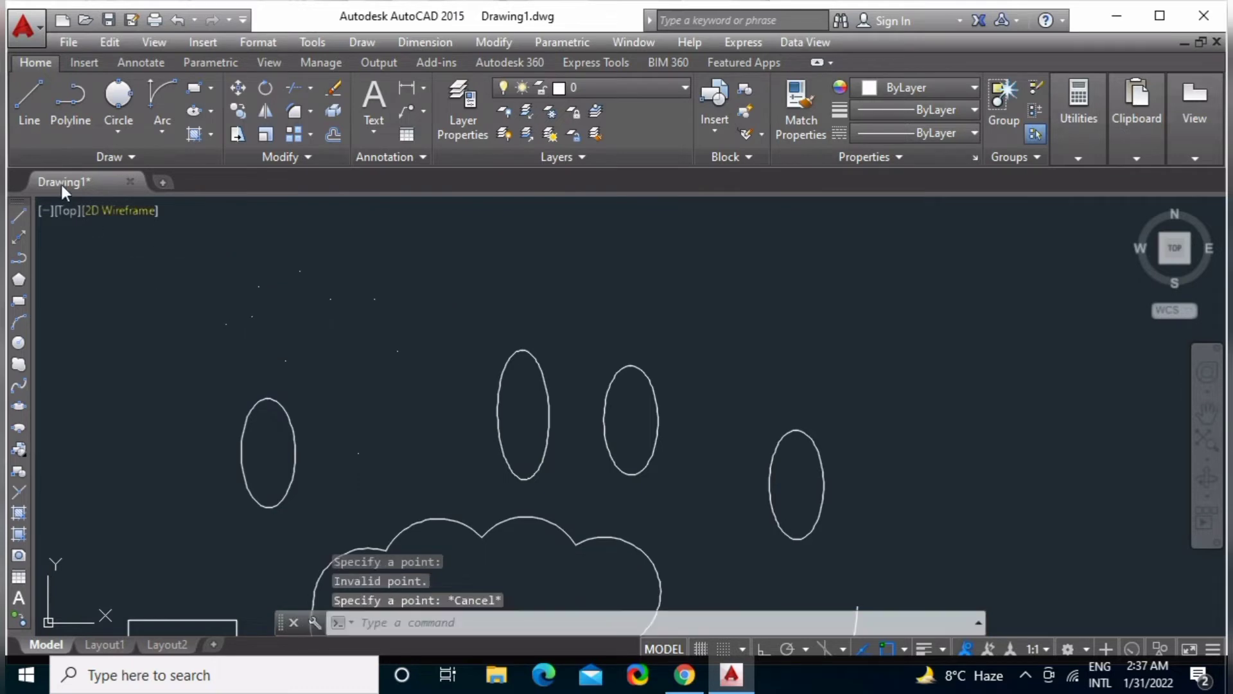
Add two more points above the ellipses with Multiple Points.
click(79, 154)
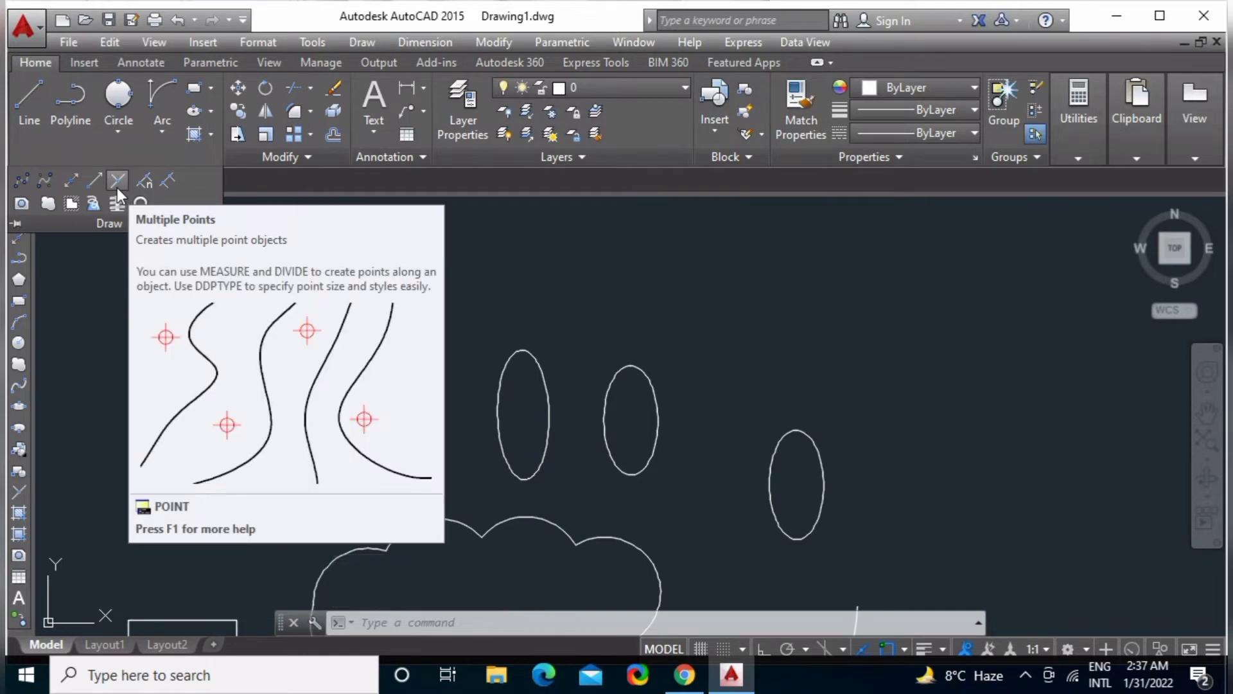
click(117, 187)
click(370, 348)
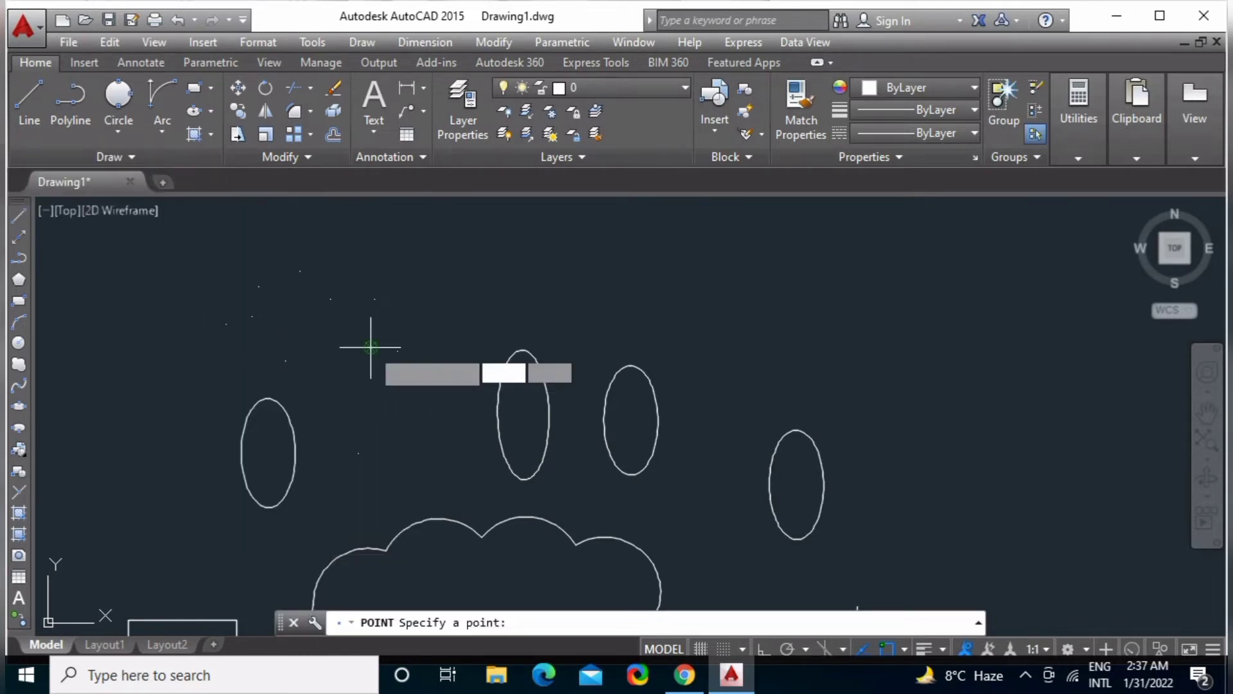
click(467, 306)
key(Escape)
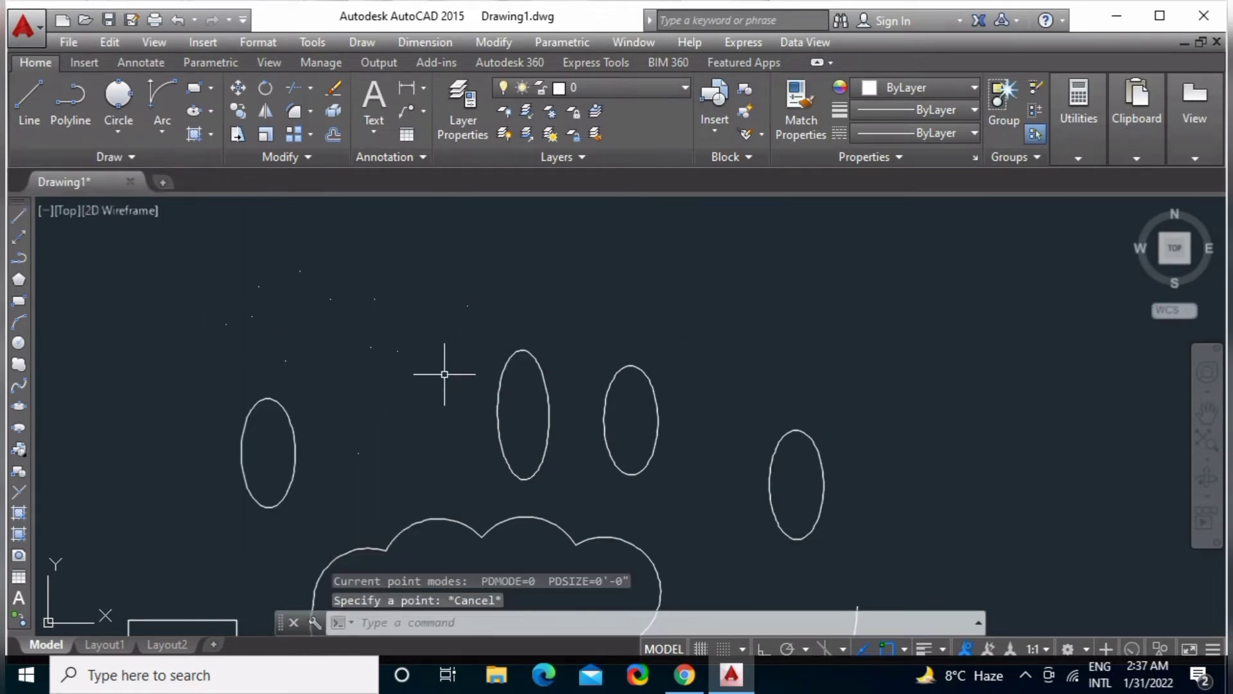
Place three more points left of the middle ellipse using the PO command.
text(po)
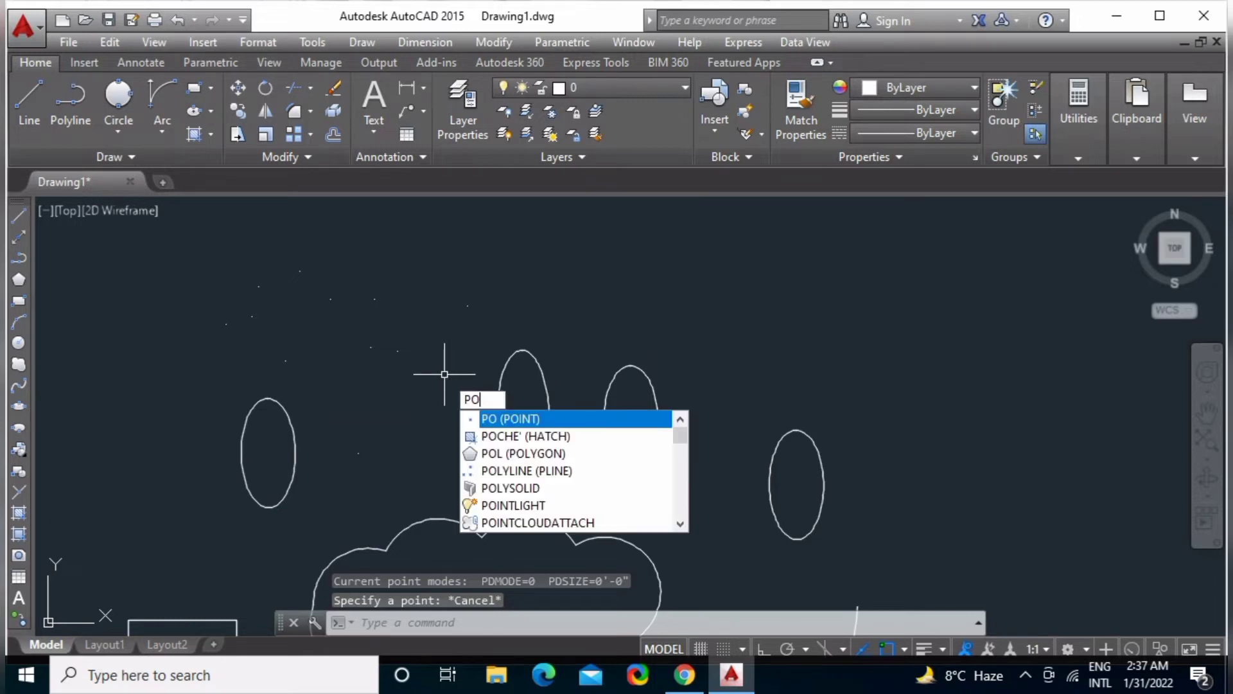
key(Return)
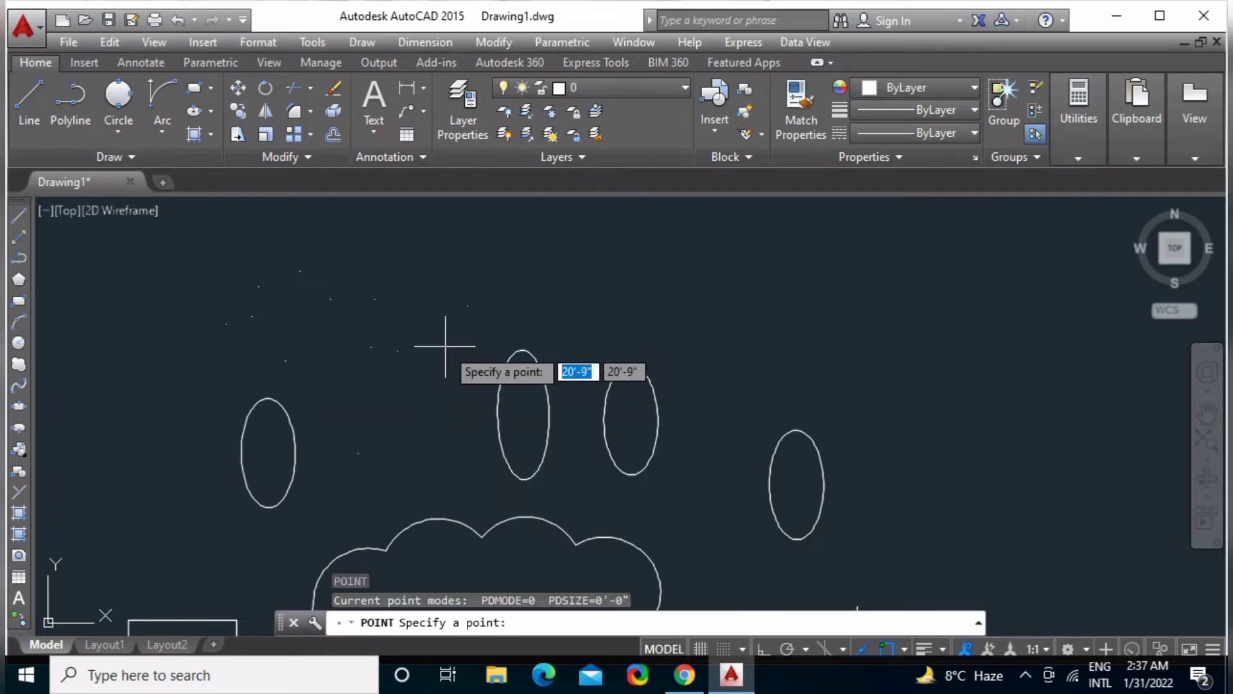
click(445, 346)
key(Return)
click(434, 382)
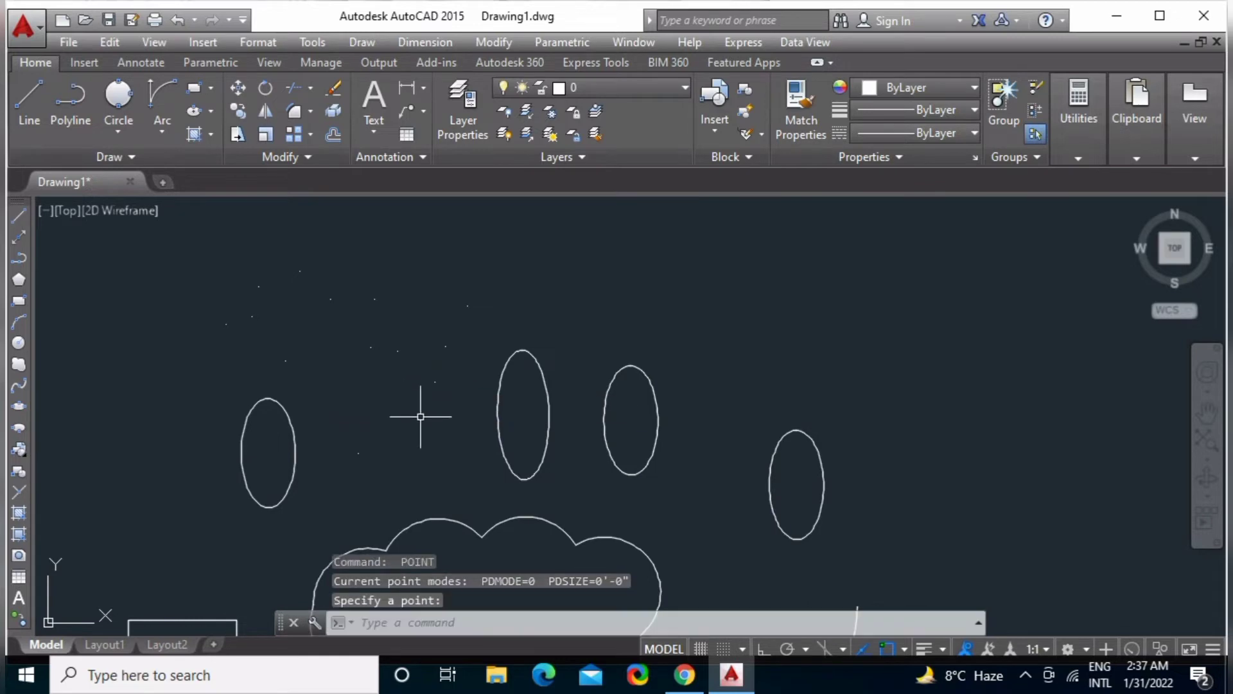
key(Return)
click(412, 415)
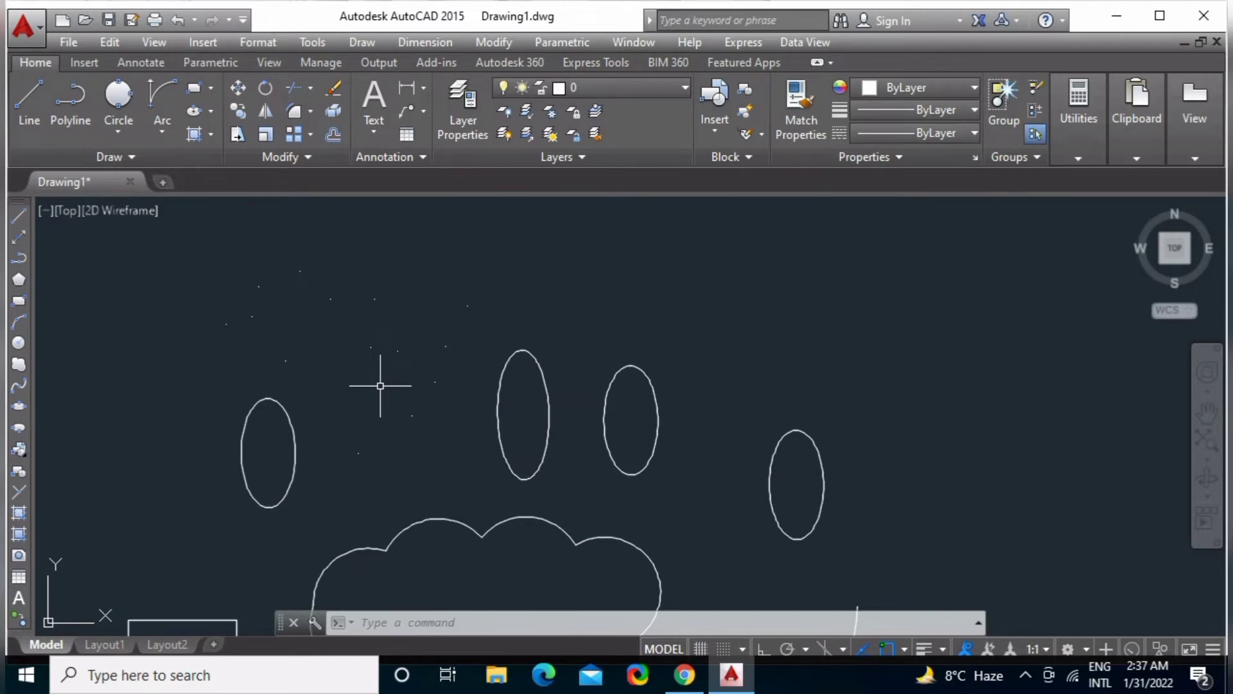
Set the point style to circle-with-X via PTYPE, replacing an initial crosshair-in-circle choice.
text(pt)
key(Return)
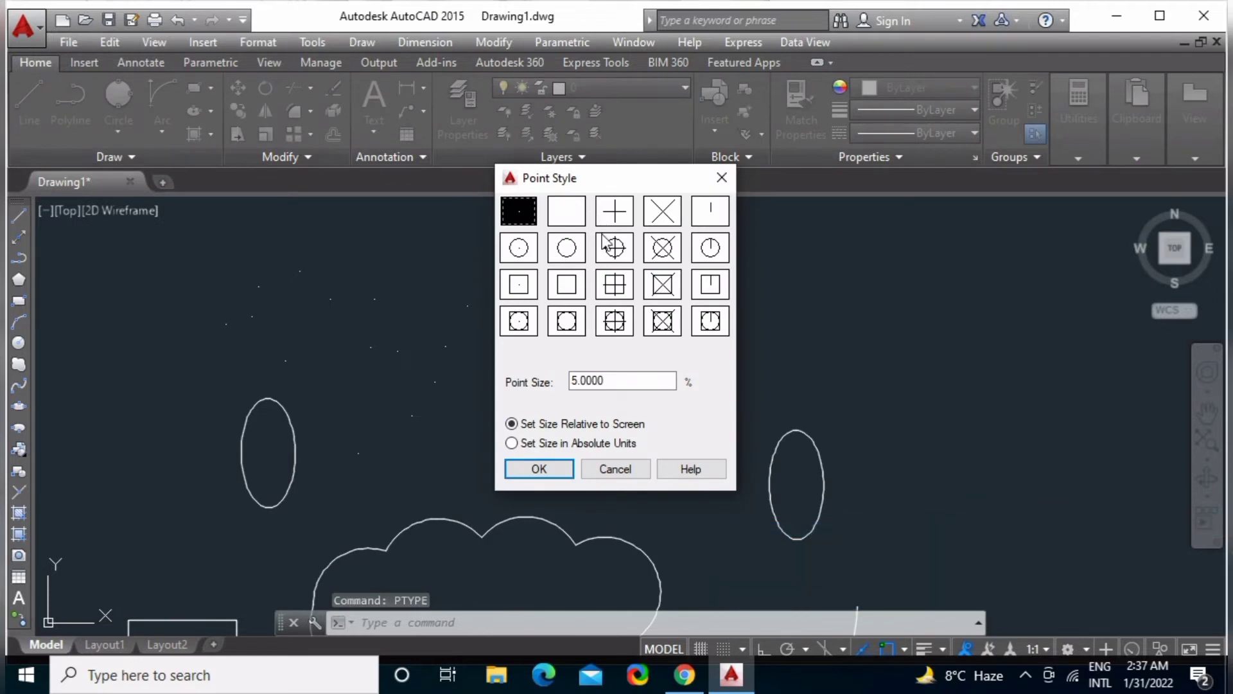
click(611, 250)
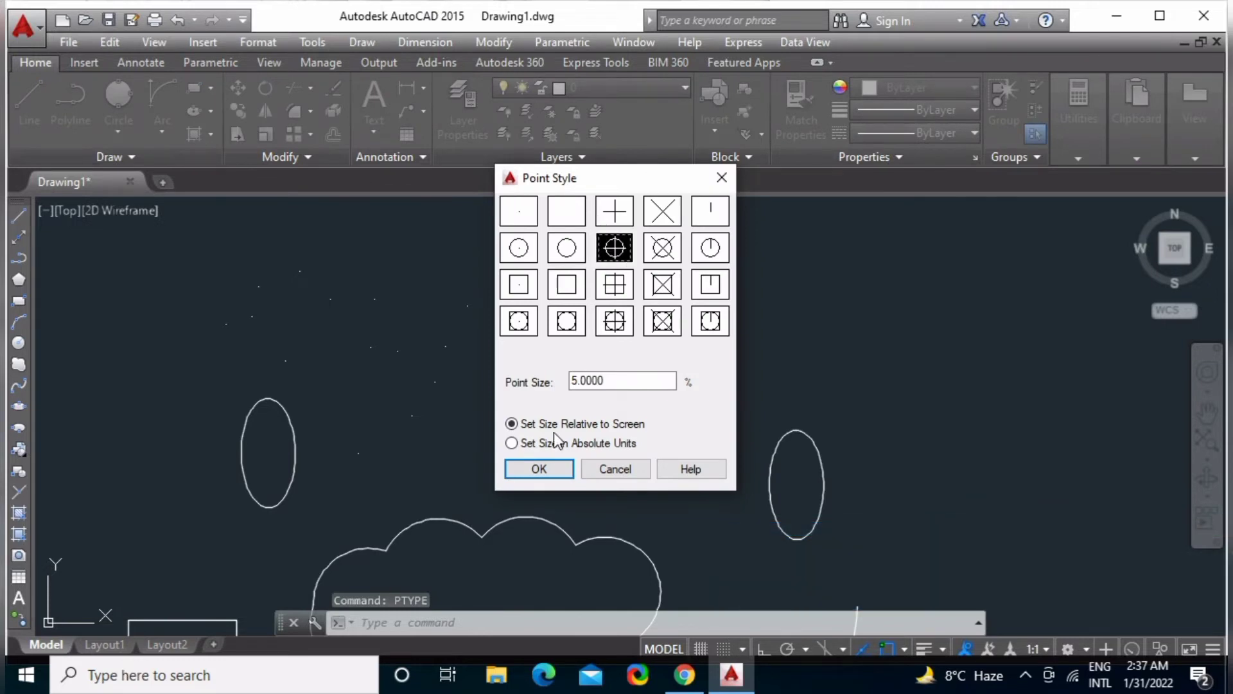
click(539, 469)
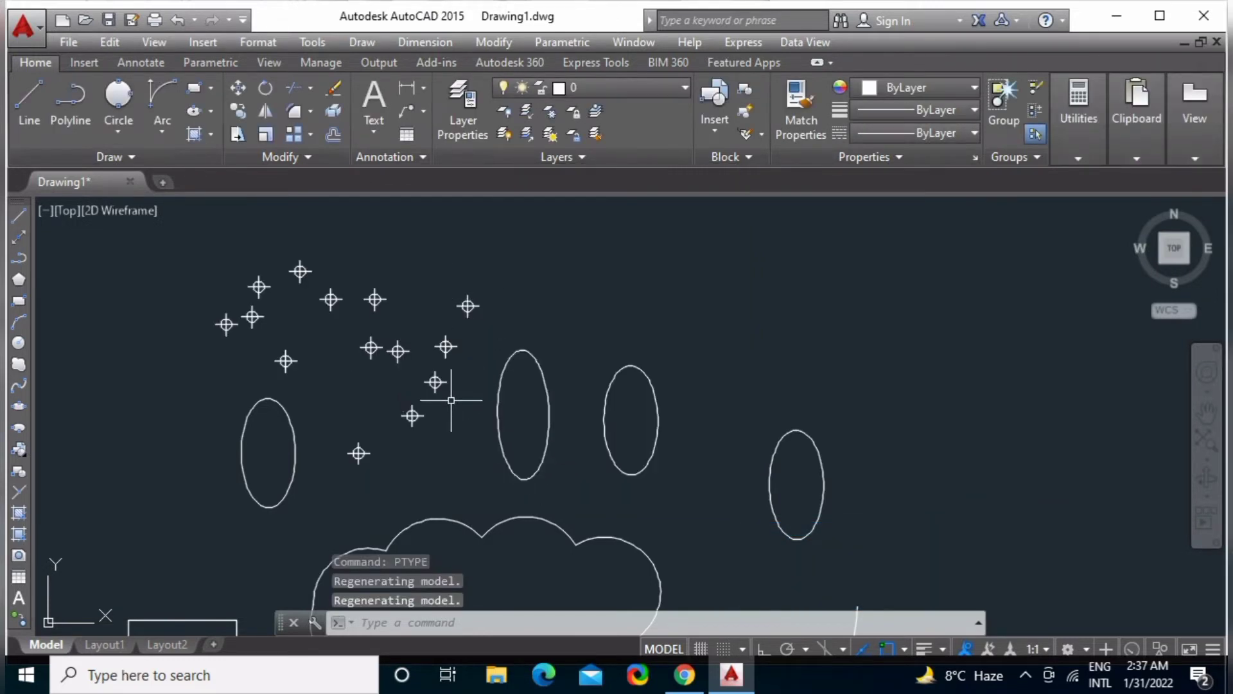
text(p)
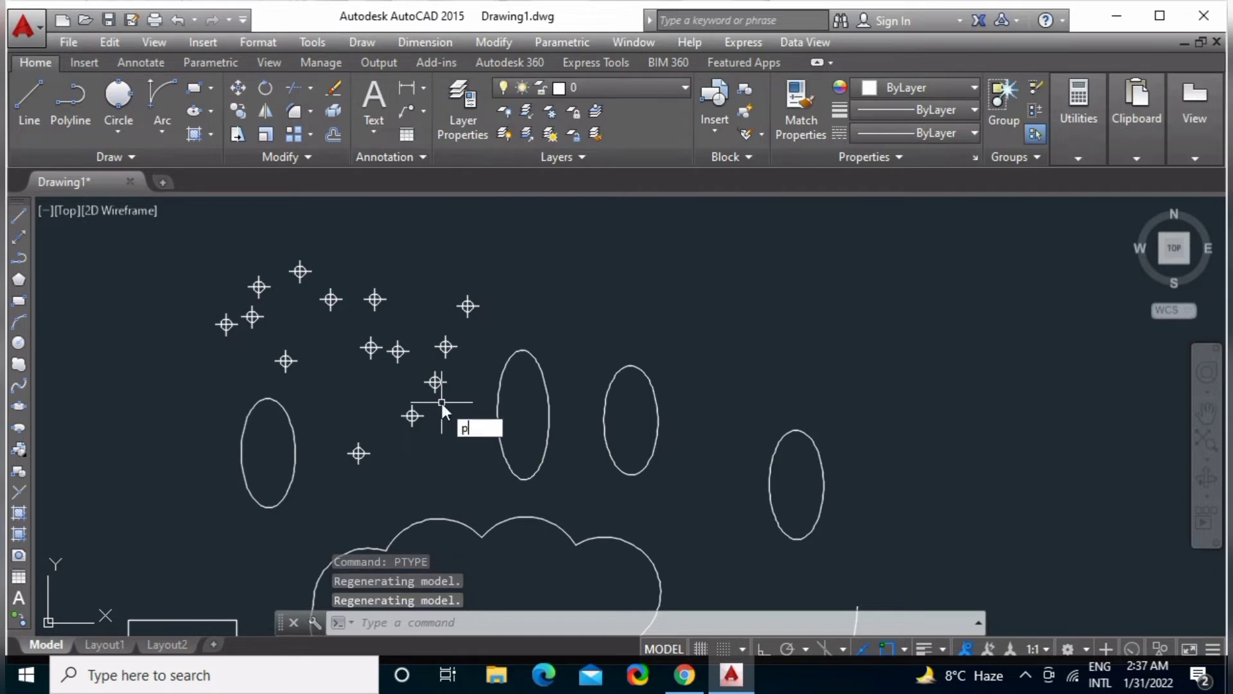
text(t)
key(Return)
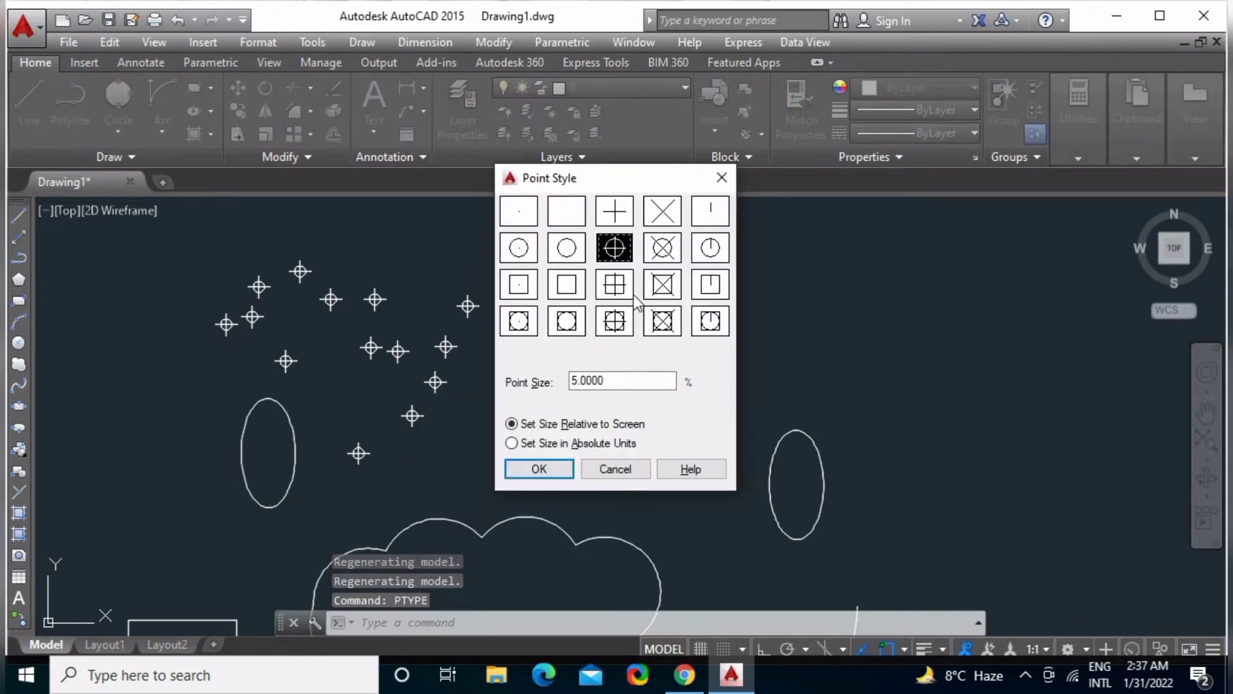
click(662, 250)
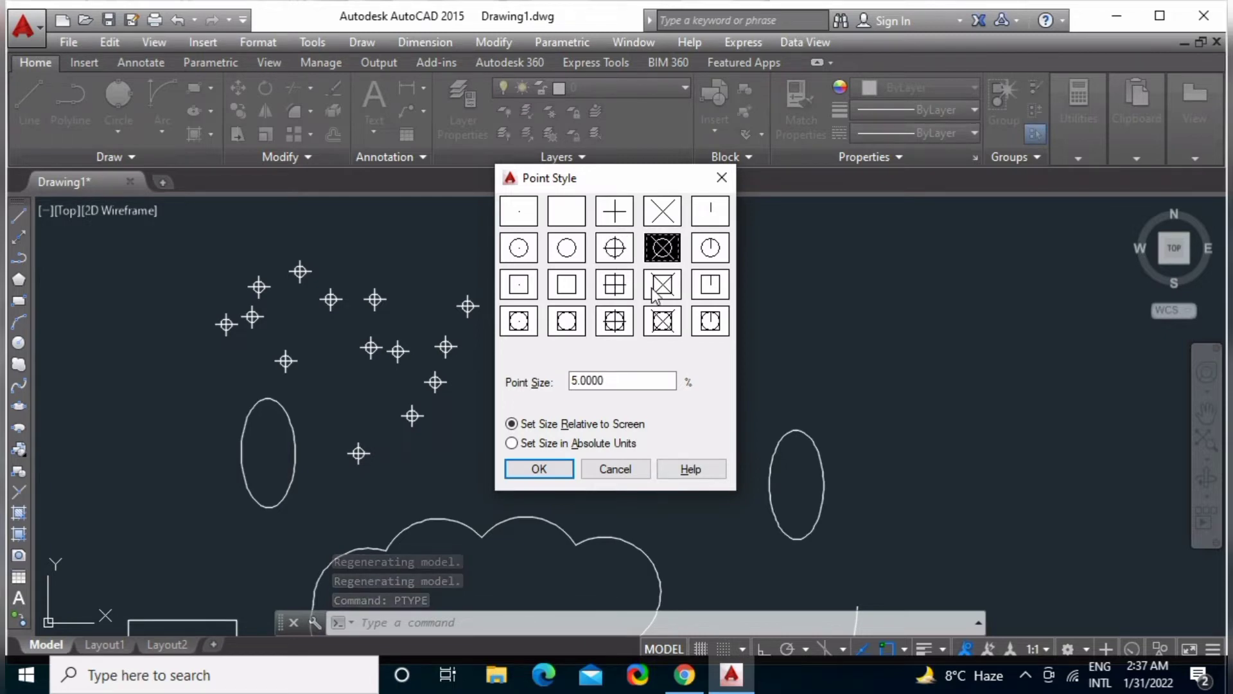
click(539, 468)
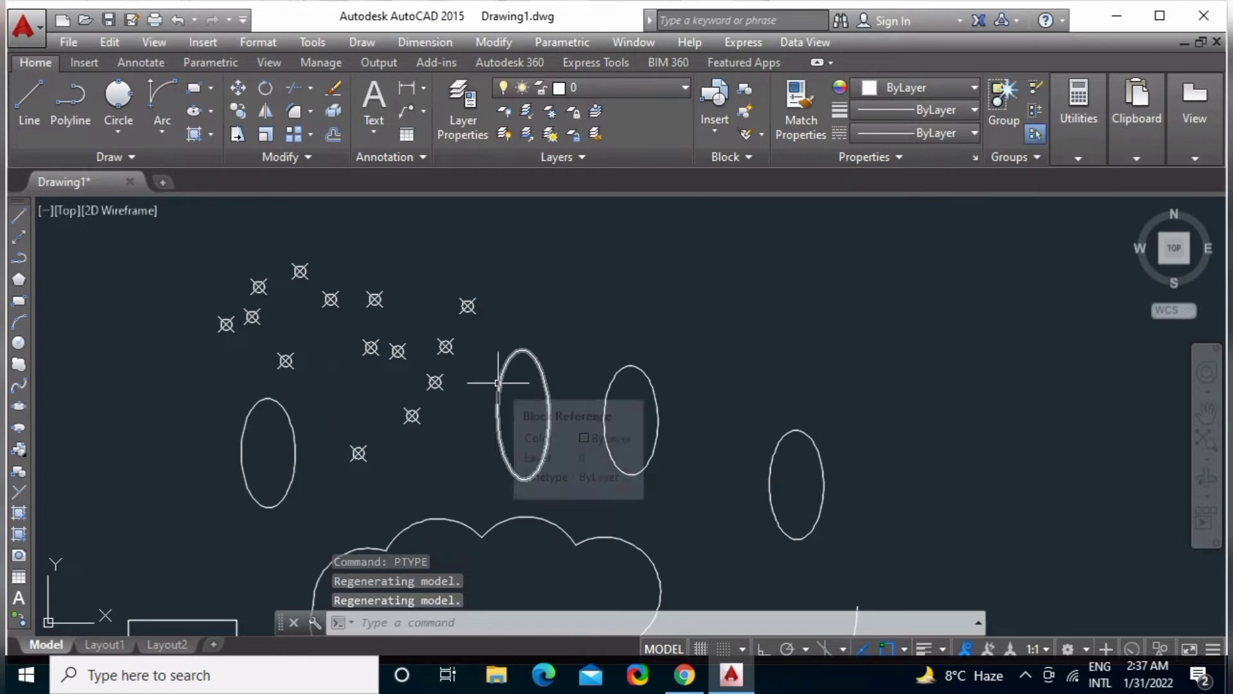
Draw a horizontal line from above the middle ellipse out to the right.
text(l)
key(Return)
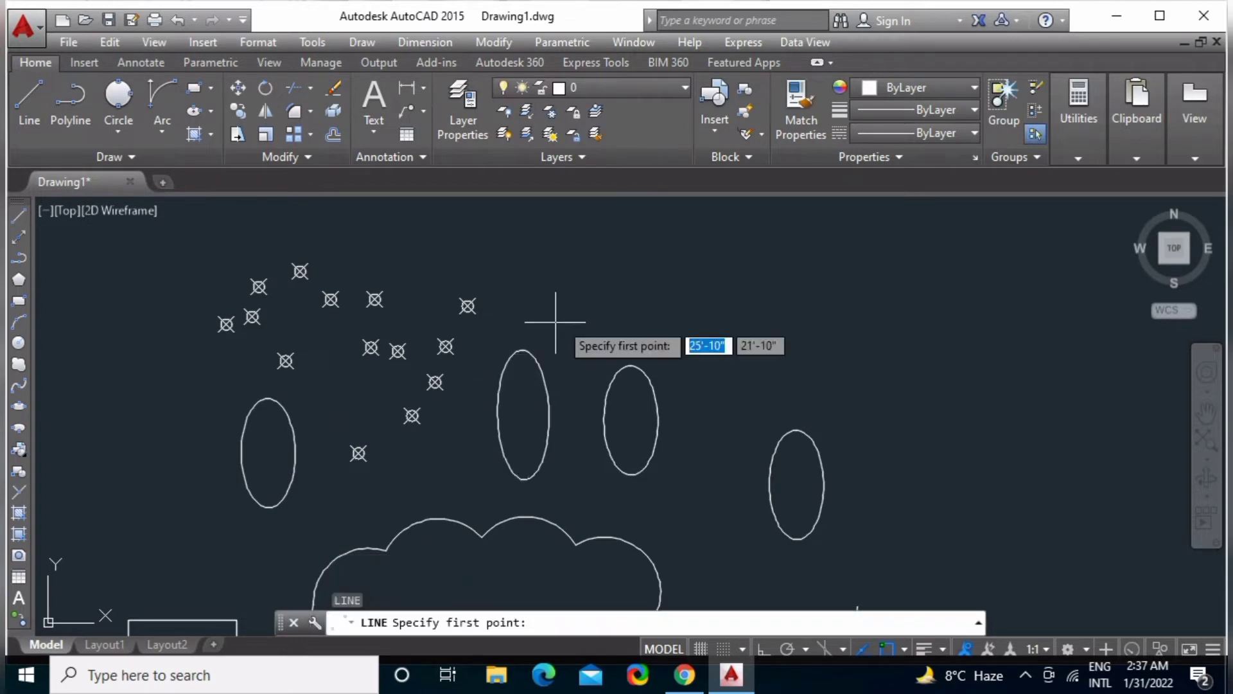
click(582, 291)
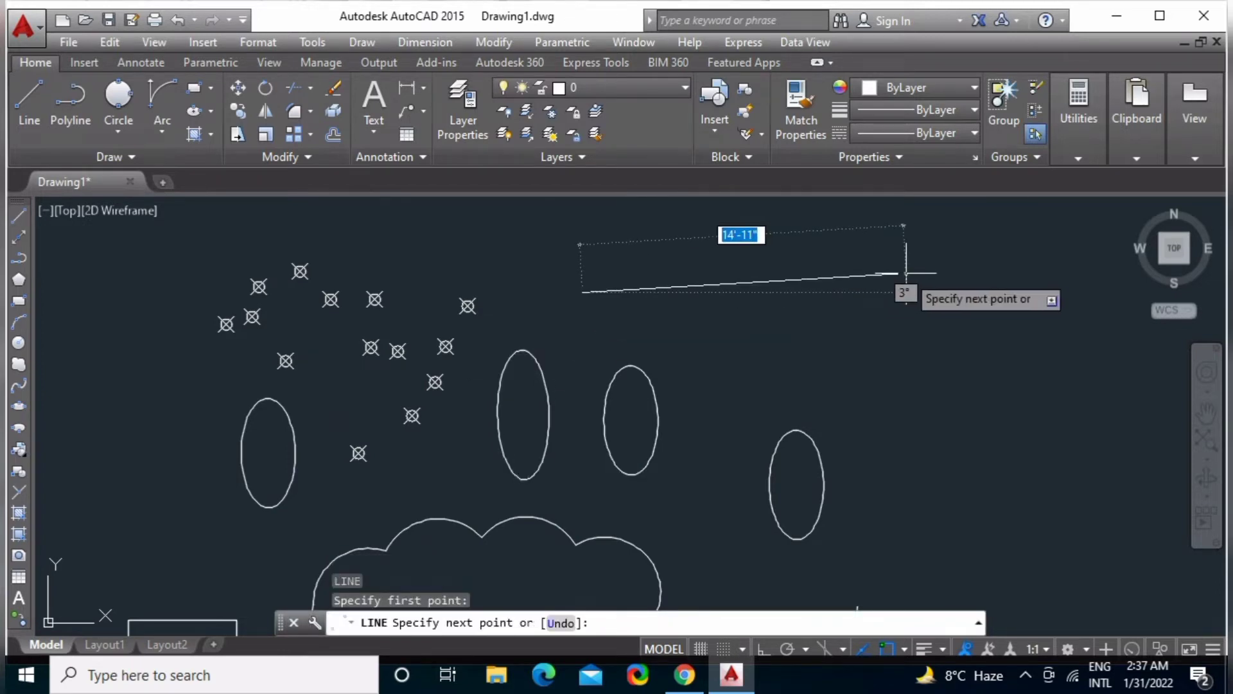
key(F8)
click(907, 274)
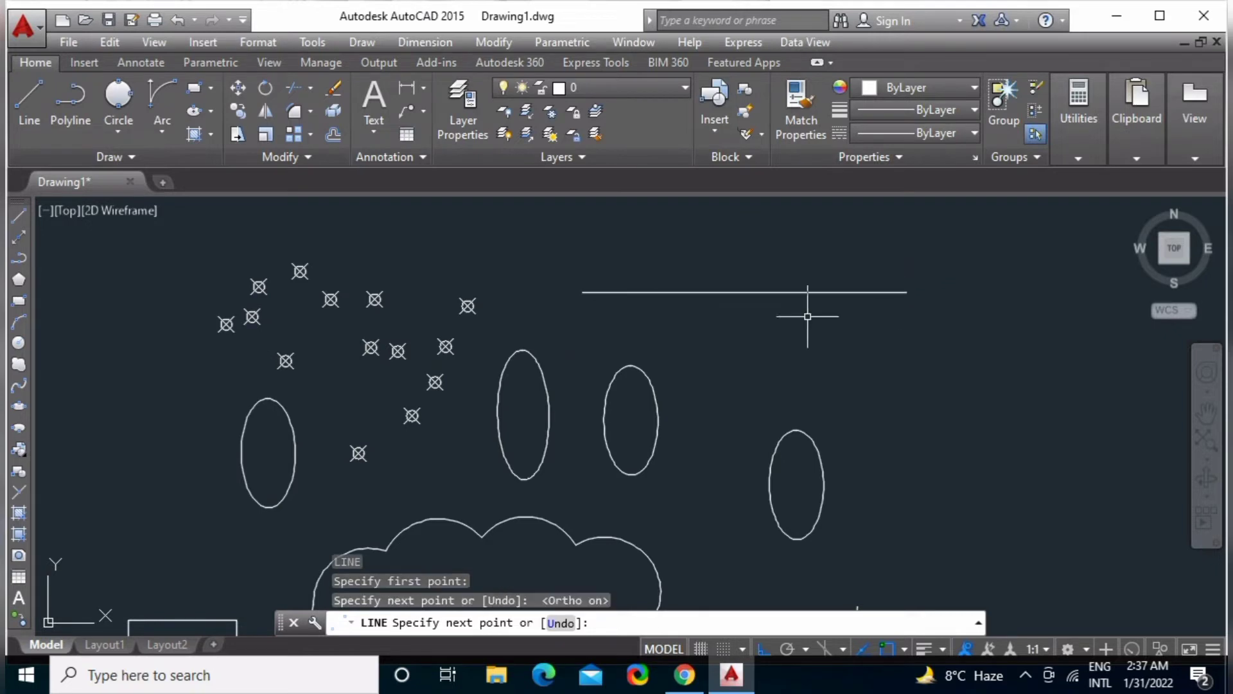
key(Return)
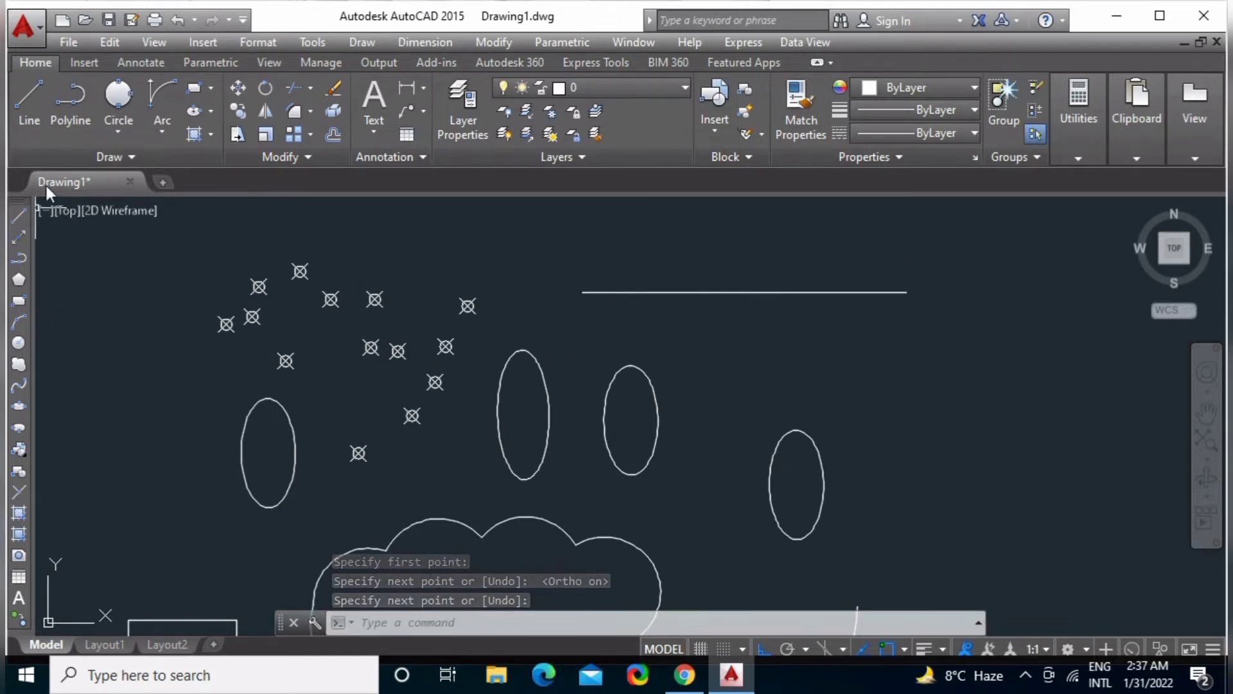
Divide the new horizontal line into 3 equal segments with DIV.
click(78, 159)
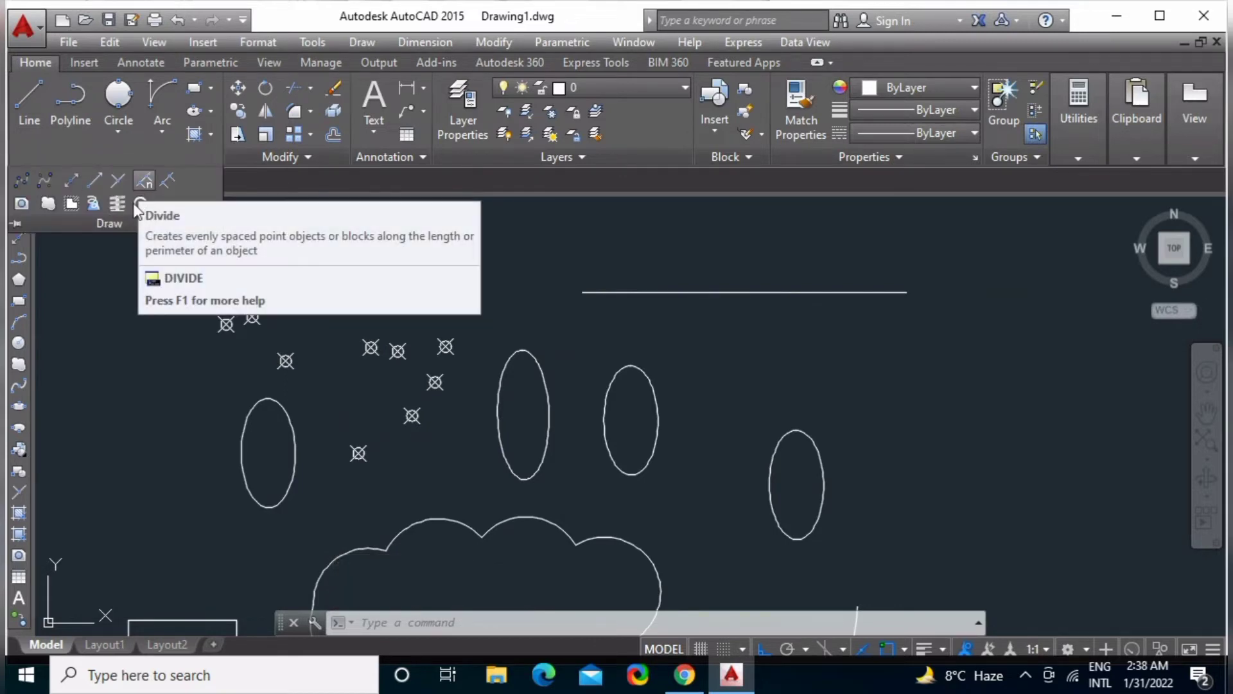
click(128, 321)
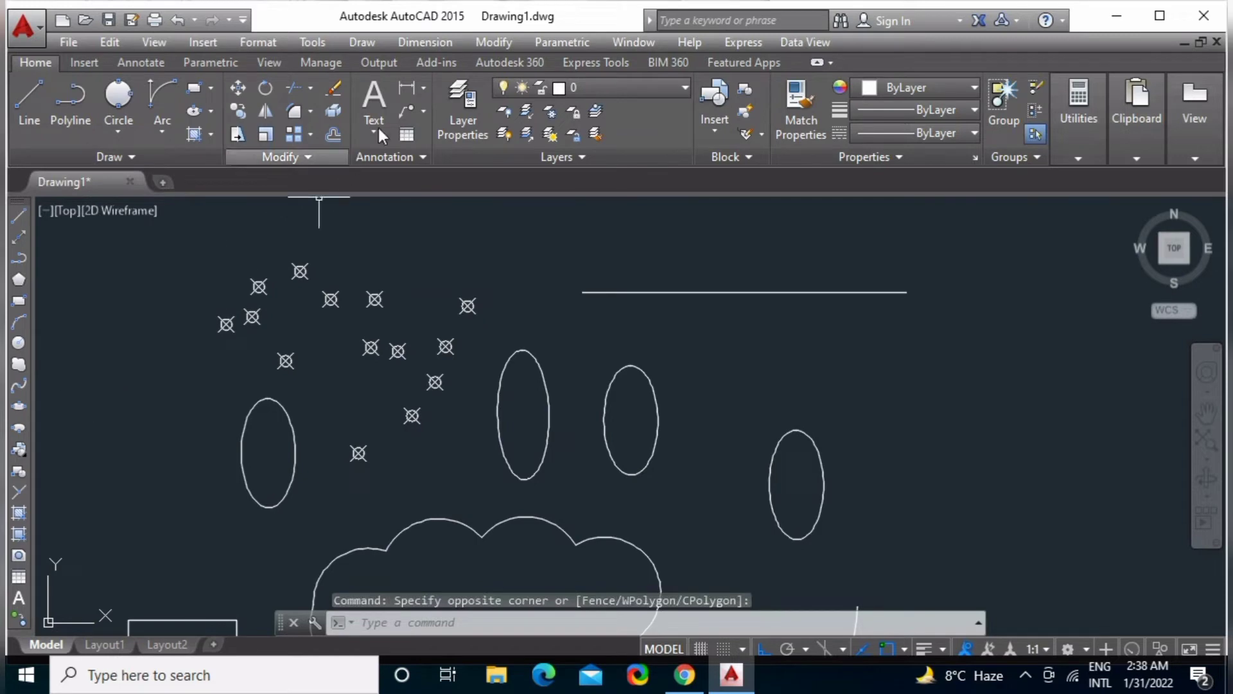
click(375, 46)
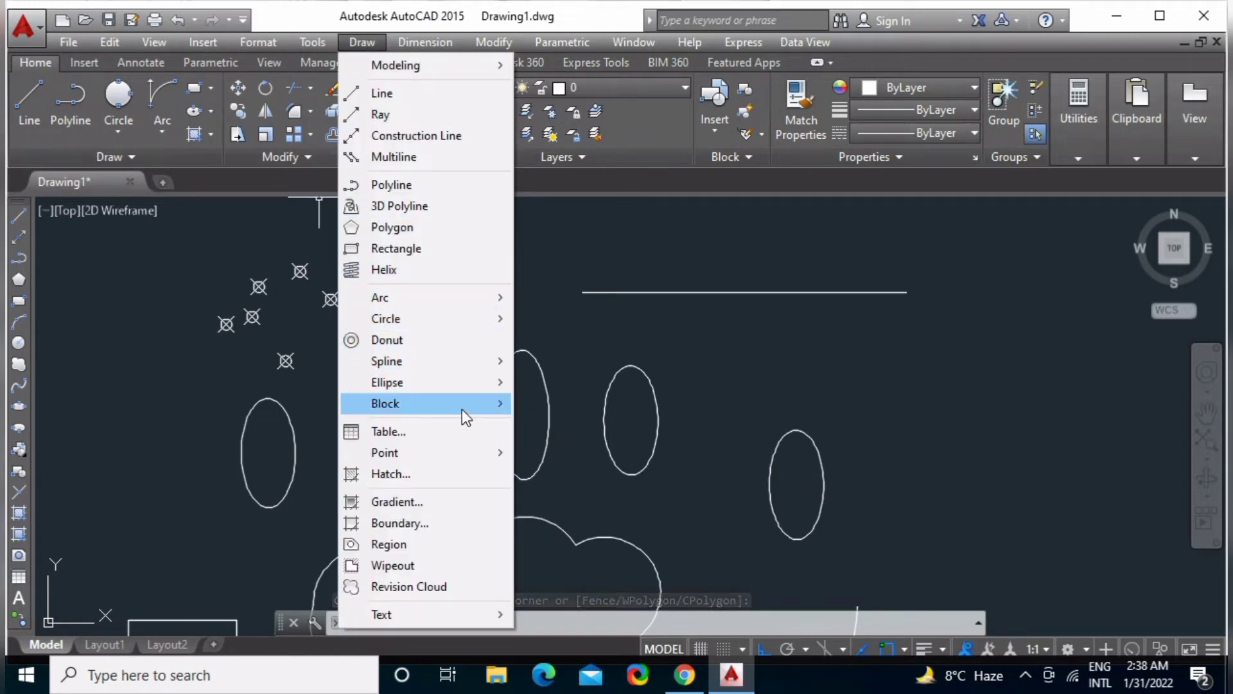
mouse_move(424, 452)
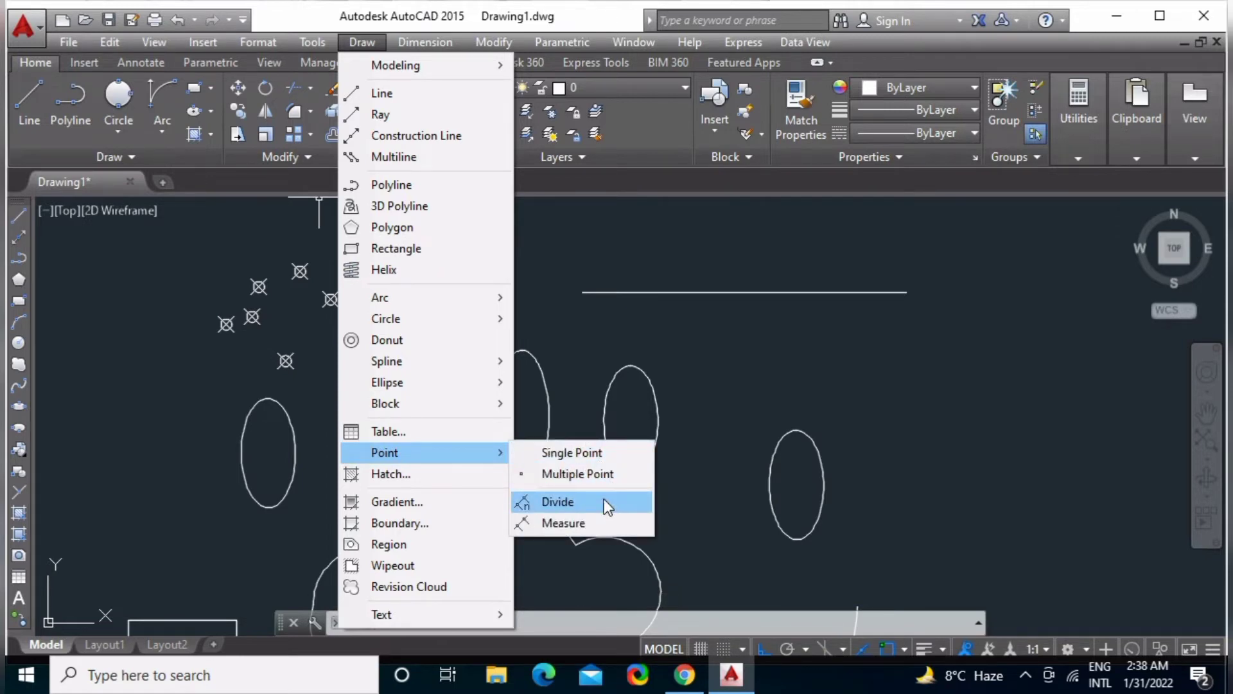
click(677, 318)
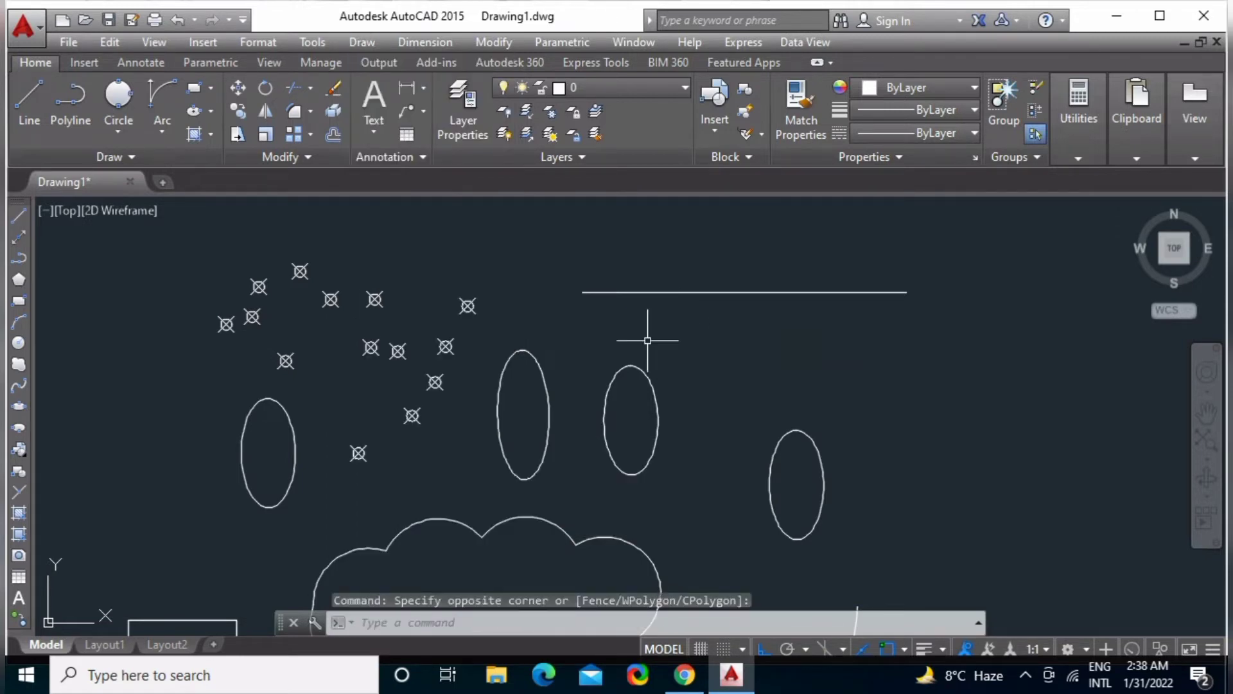
text(Di)
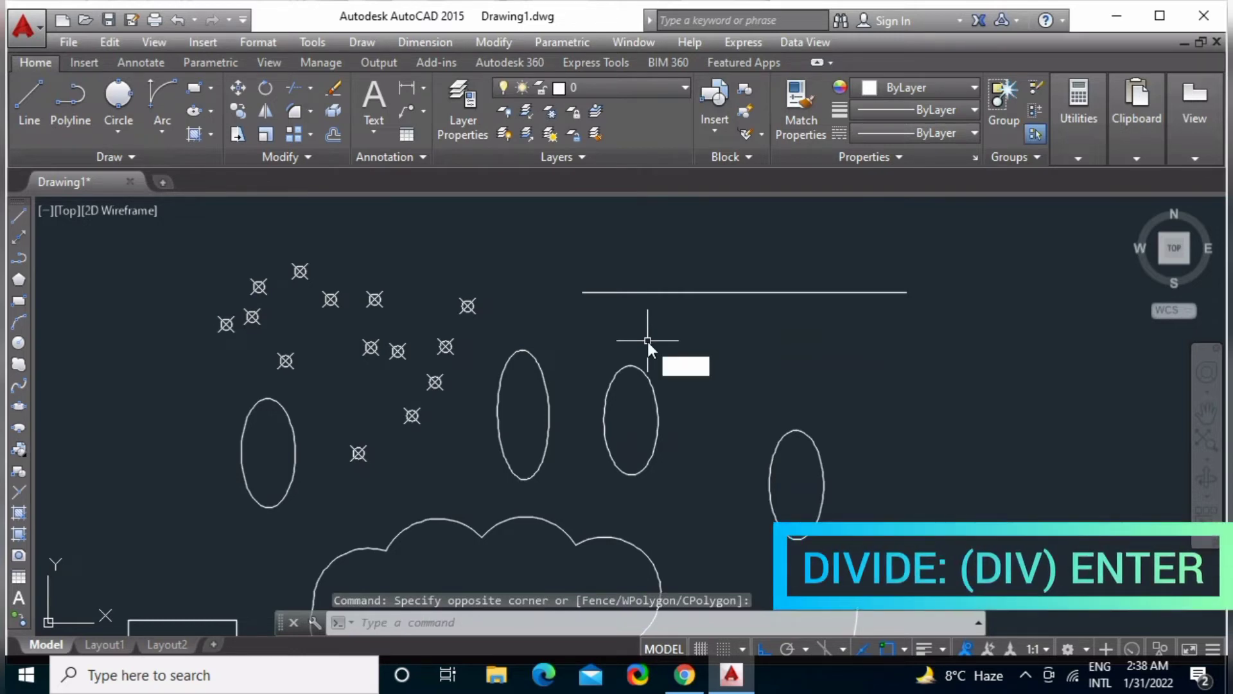
text(v)
key(Return)
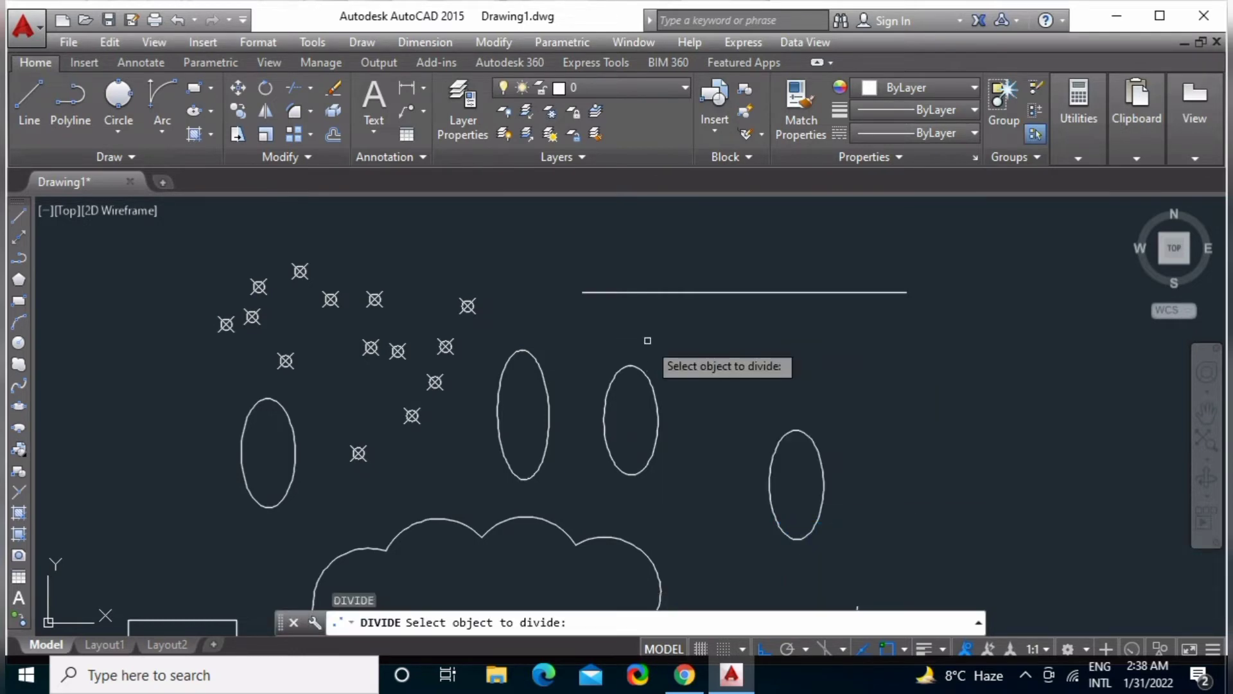
click(673, 295)
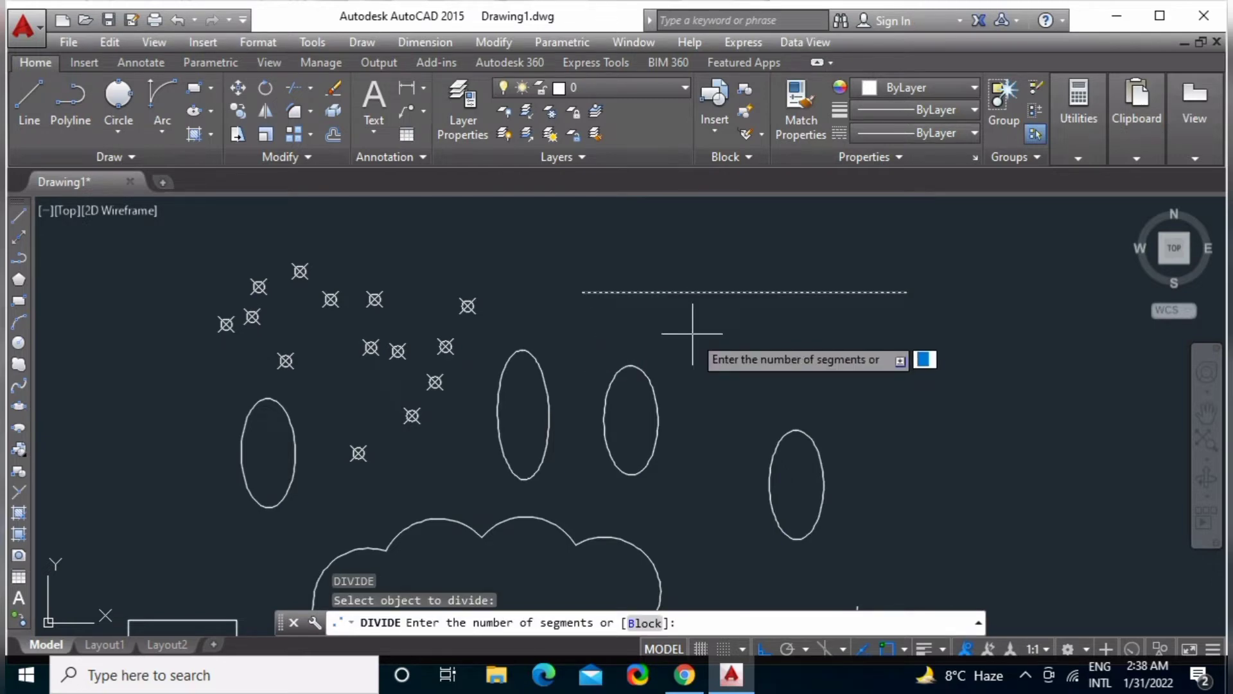
text(3)
key(Return)
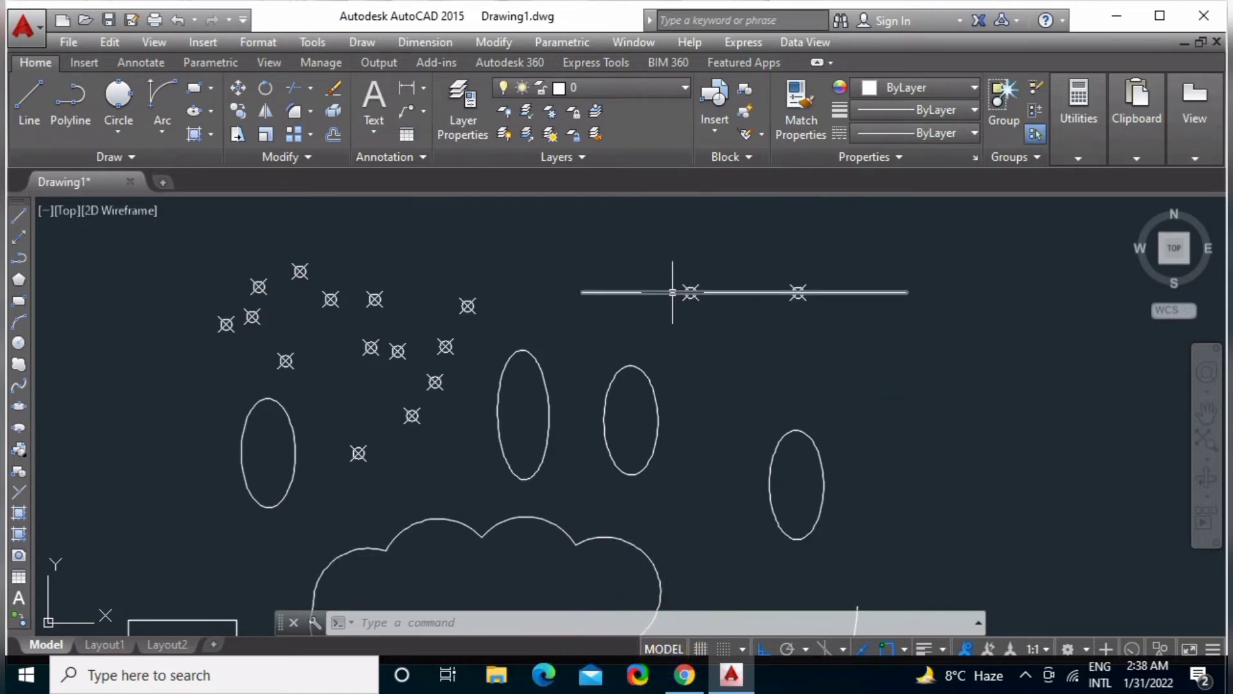
middle_drag(798, 325, 734, 332)
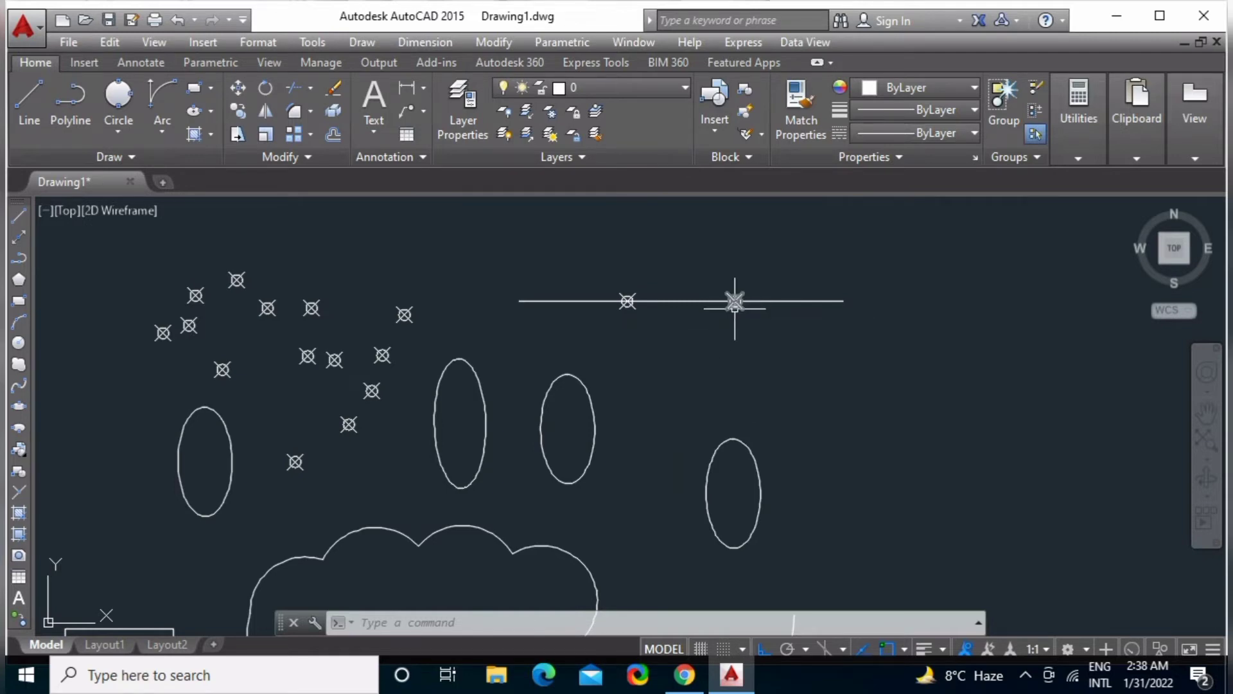
click(735, 301)
Erase the division points and measure points every 3 units along the top line.
click(627, 301)
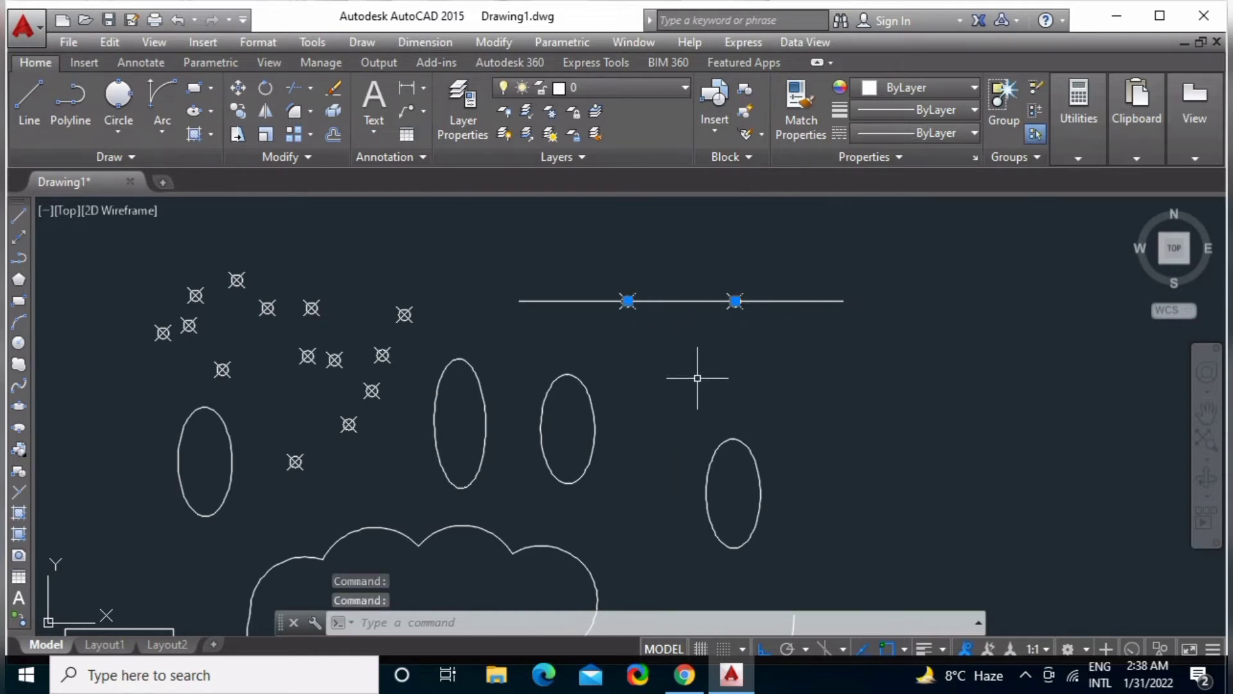
key(Delete)
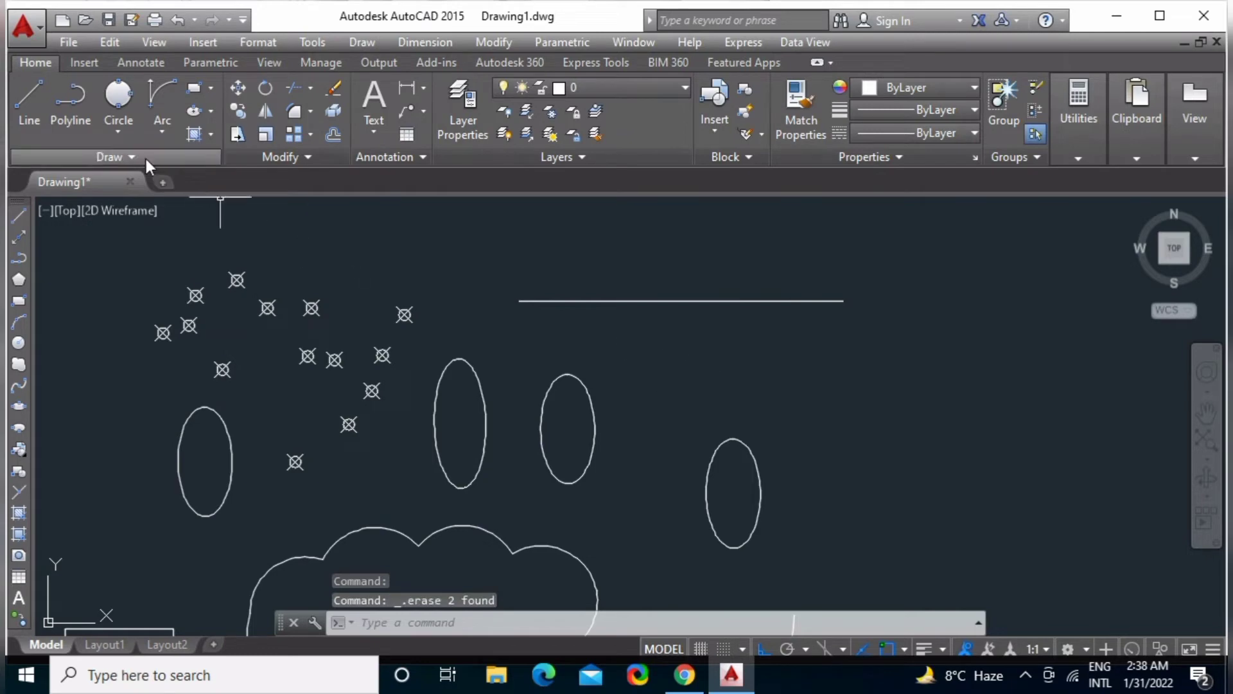
click(143, 156)
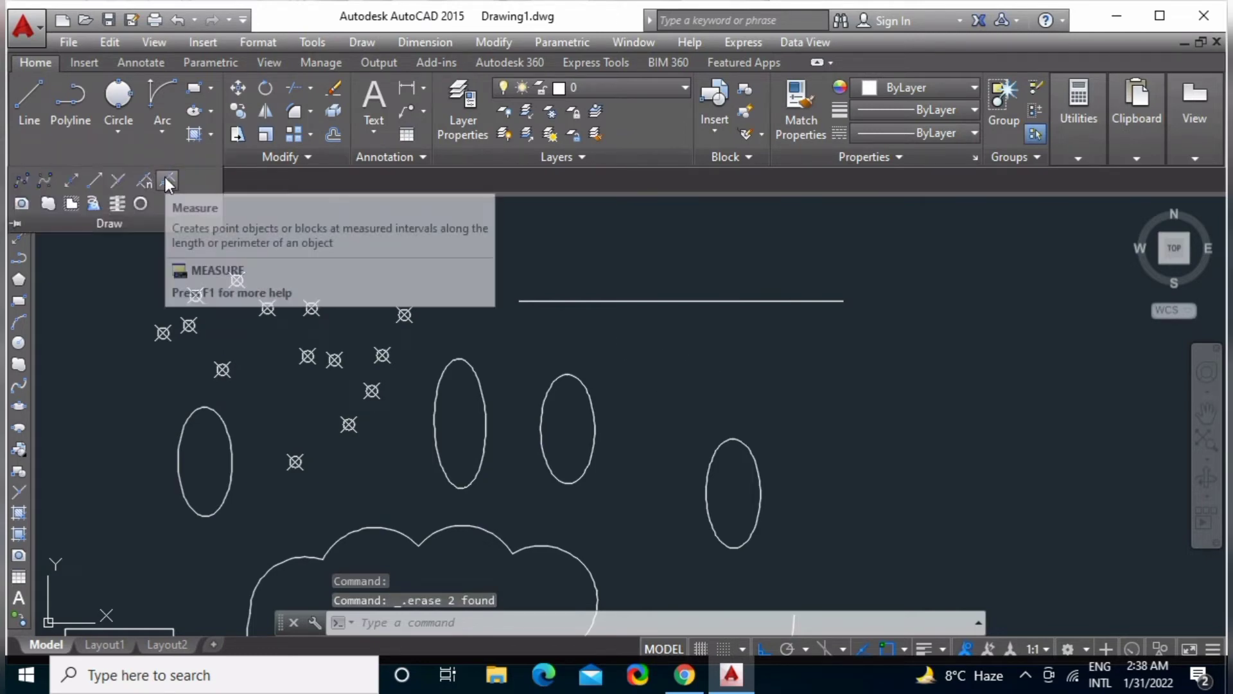
click(166, 179)
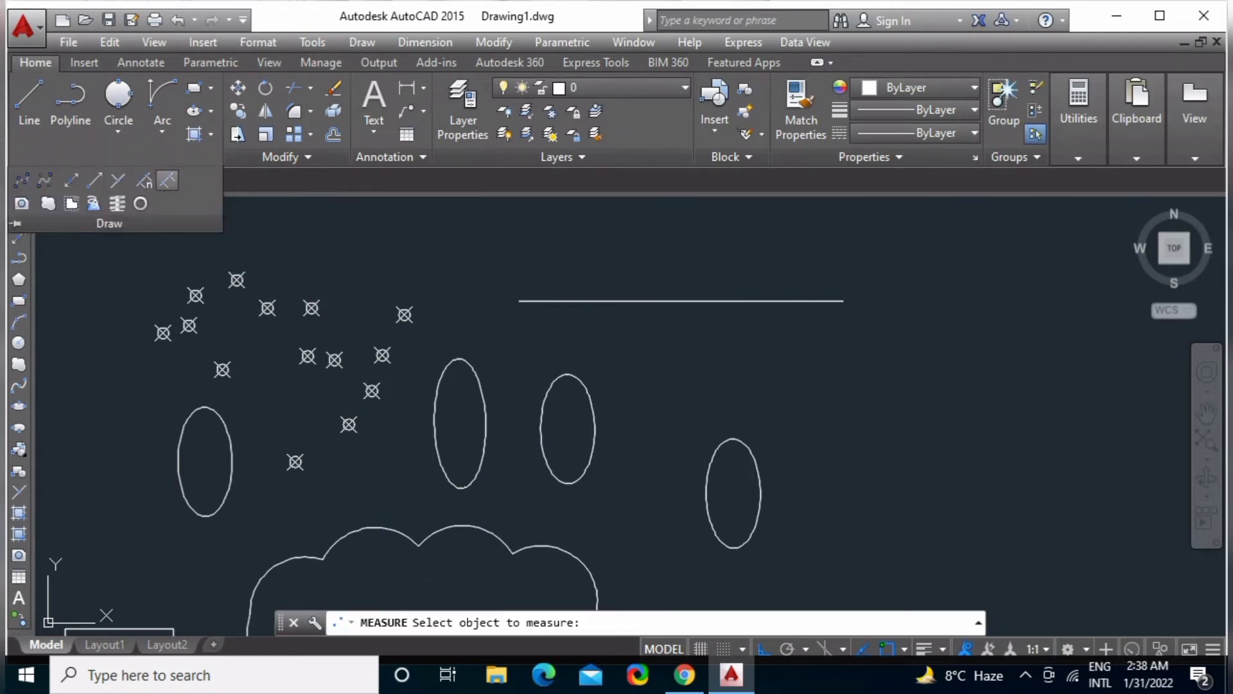
click(578, 301)
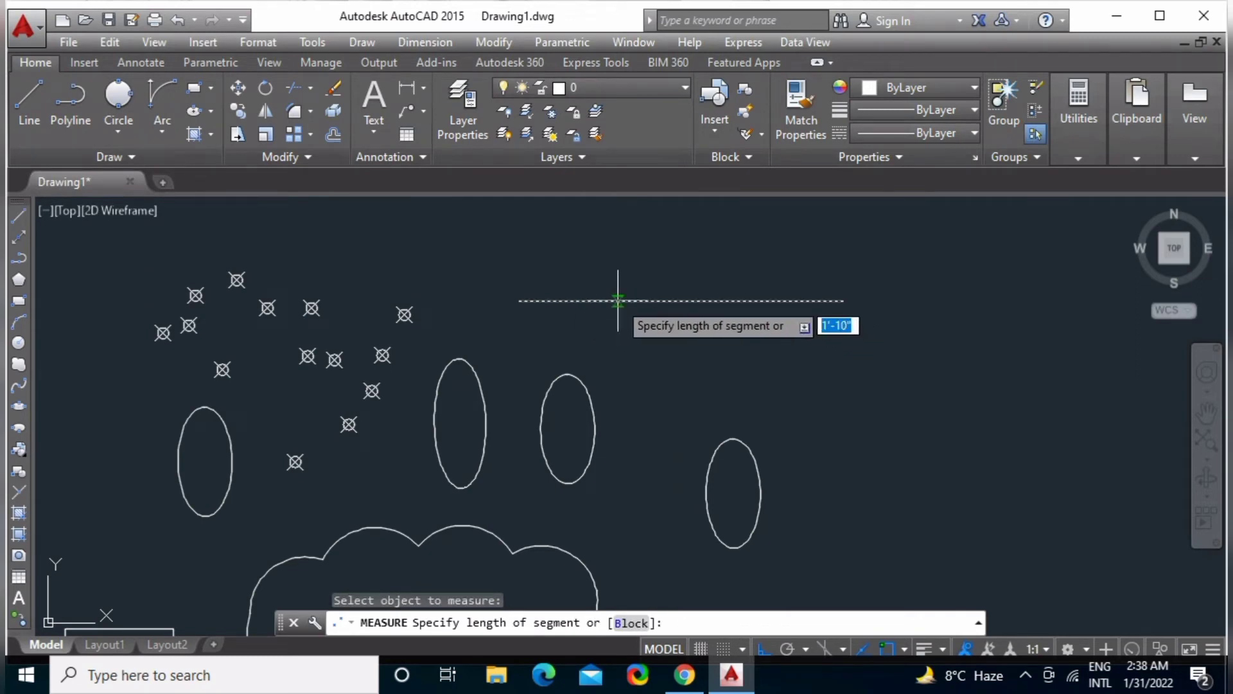
click(519, 300)
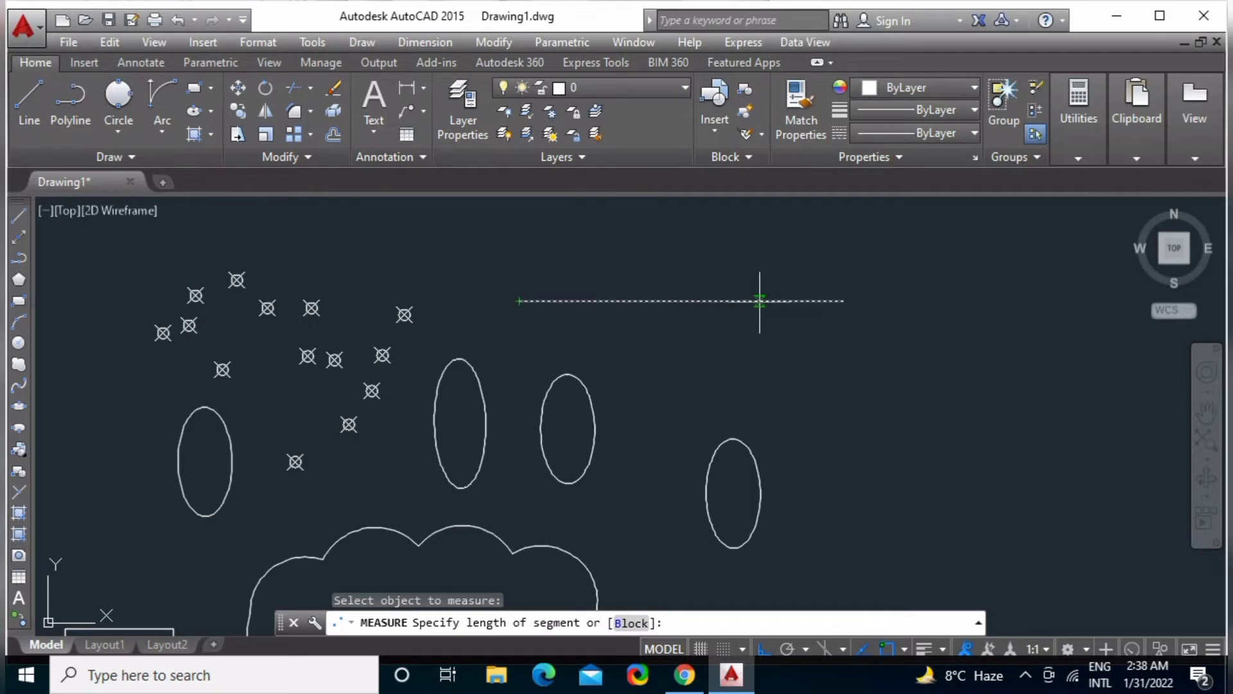
click(843, 299)
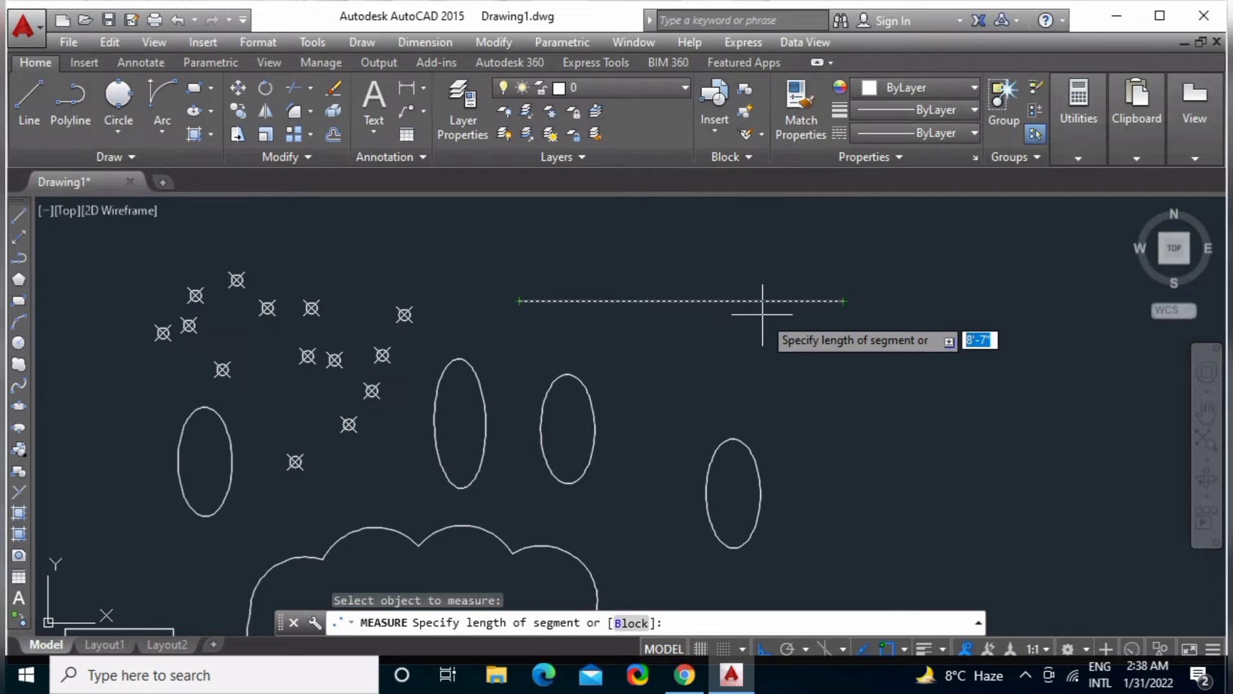
text(3)
key(Return)
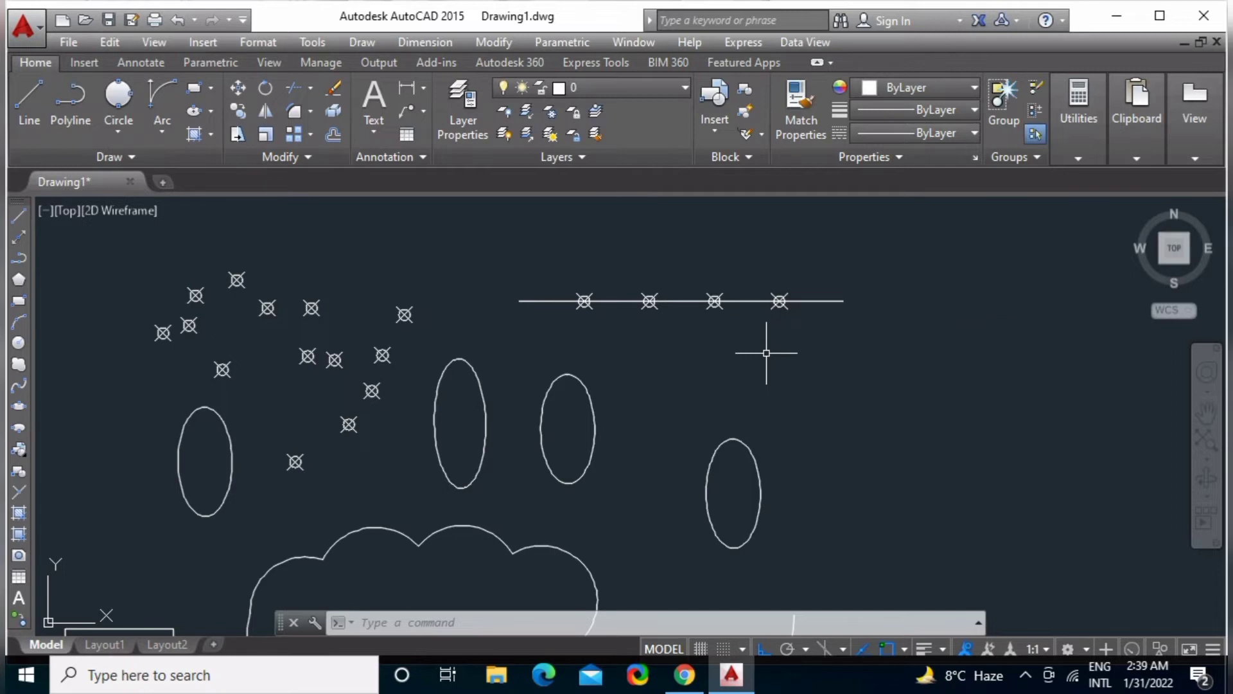
Zoom out and pan so the points, ellipses and wavy curve are all visible.
scroll(732, 335, down, 2)
scroll(719, 336, down, 2)
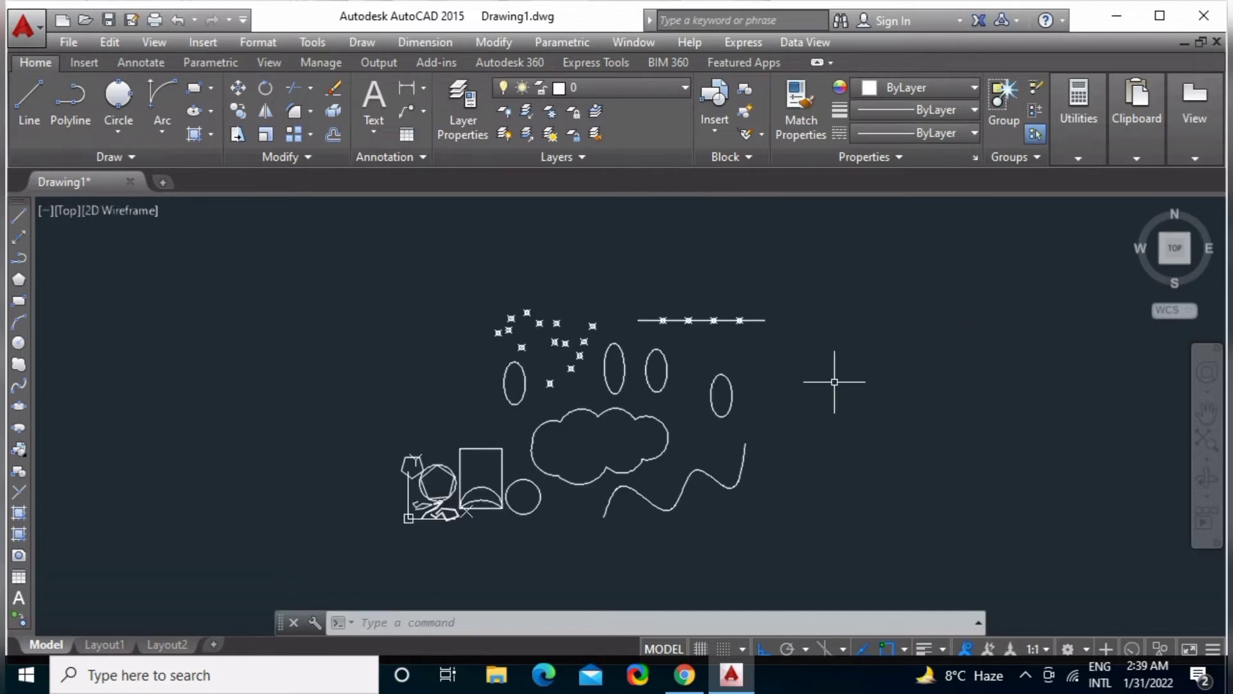
middle_drag(831, 374, 588, 404)
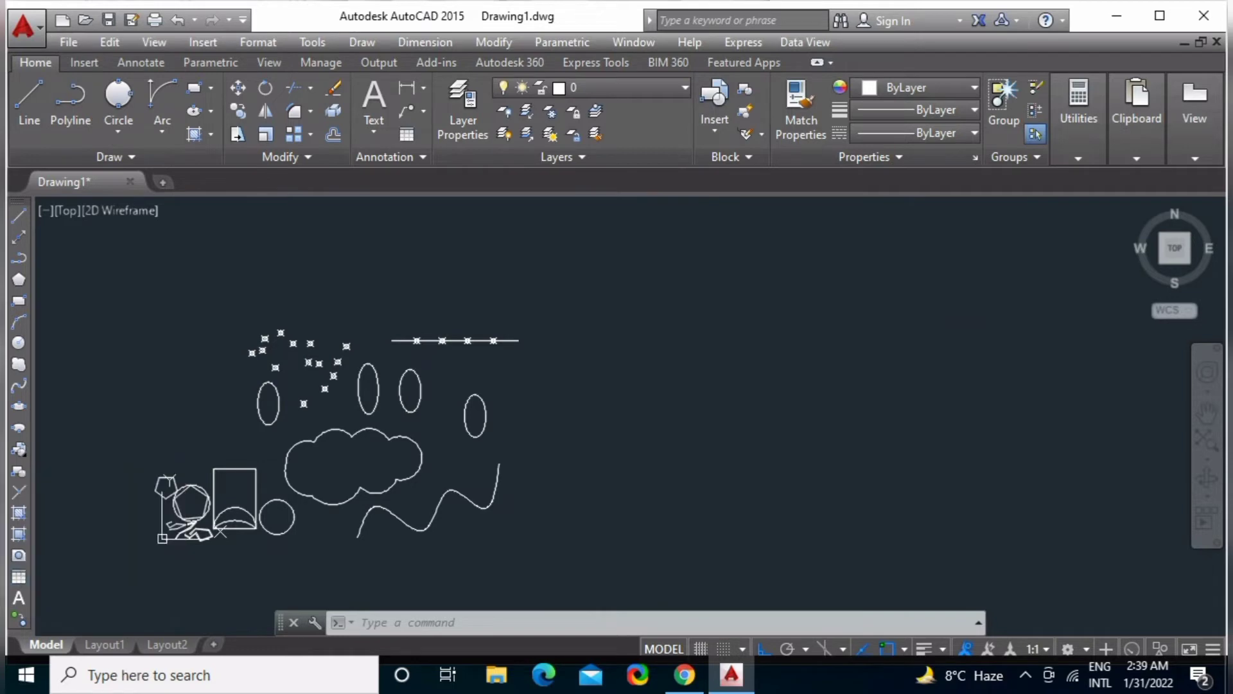
click(145, 156)
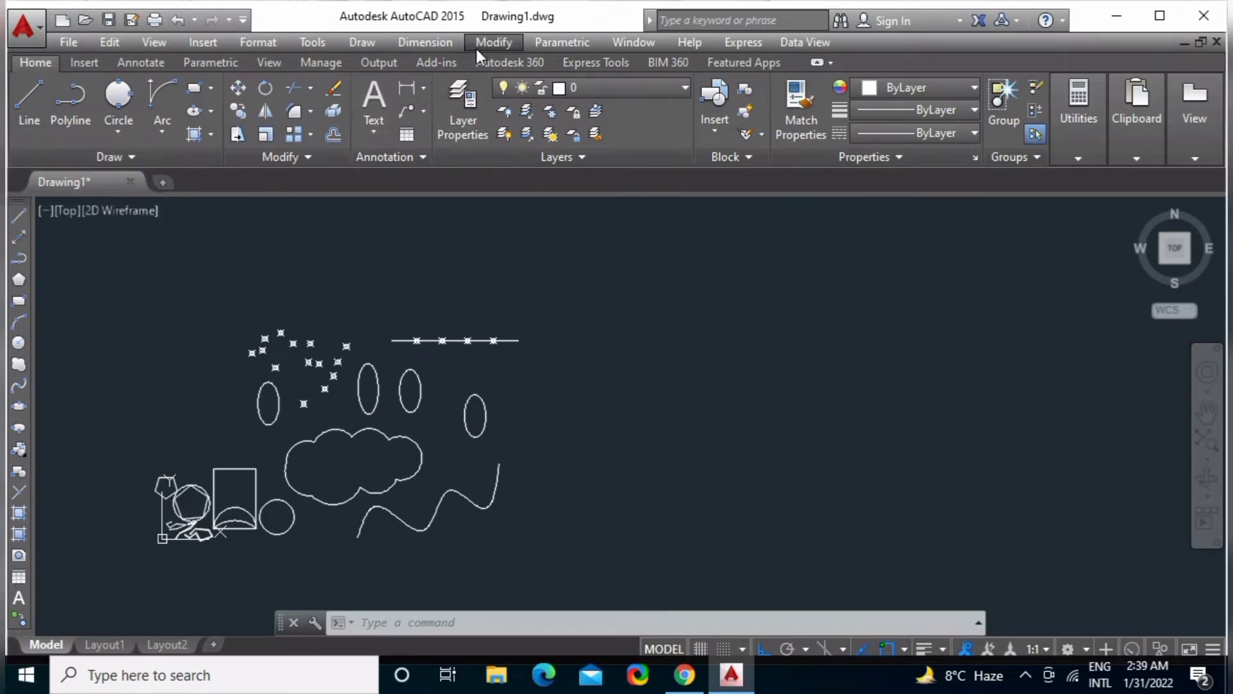
click(370, 41)
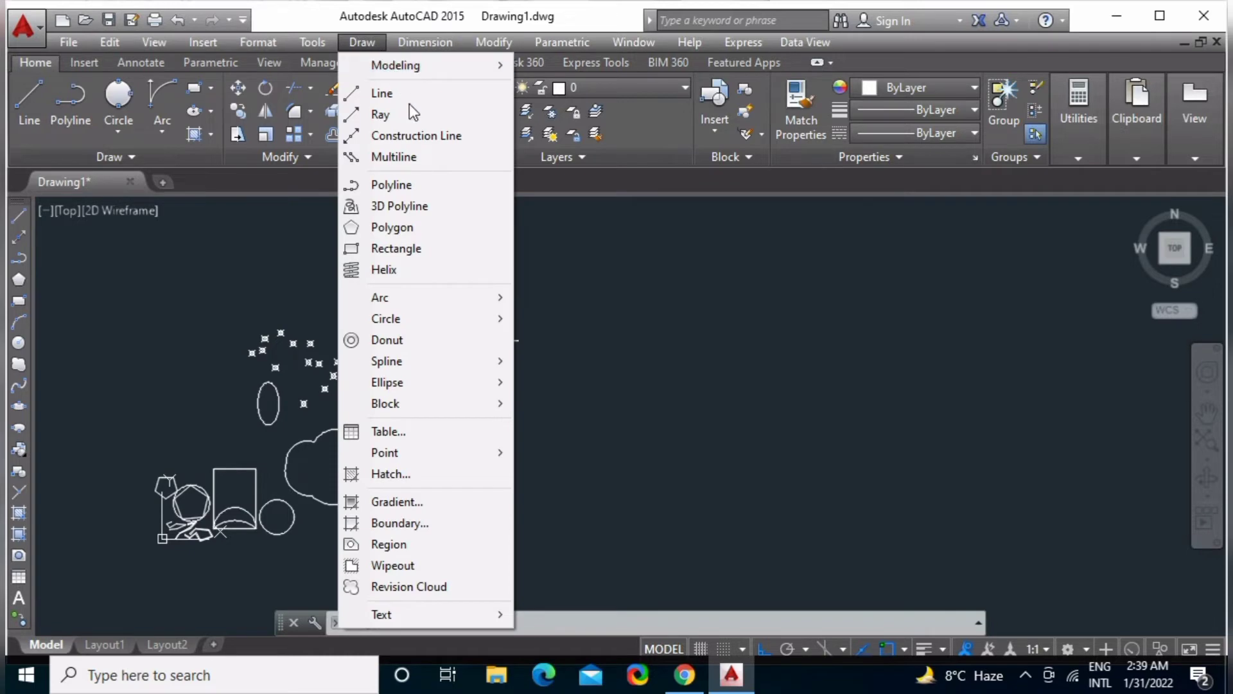
click(620, 331)
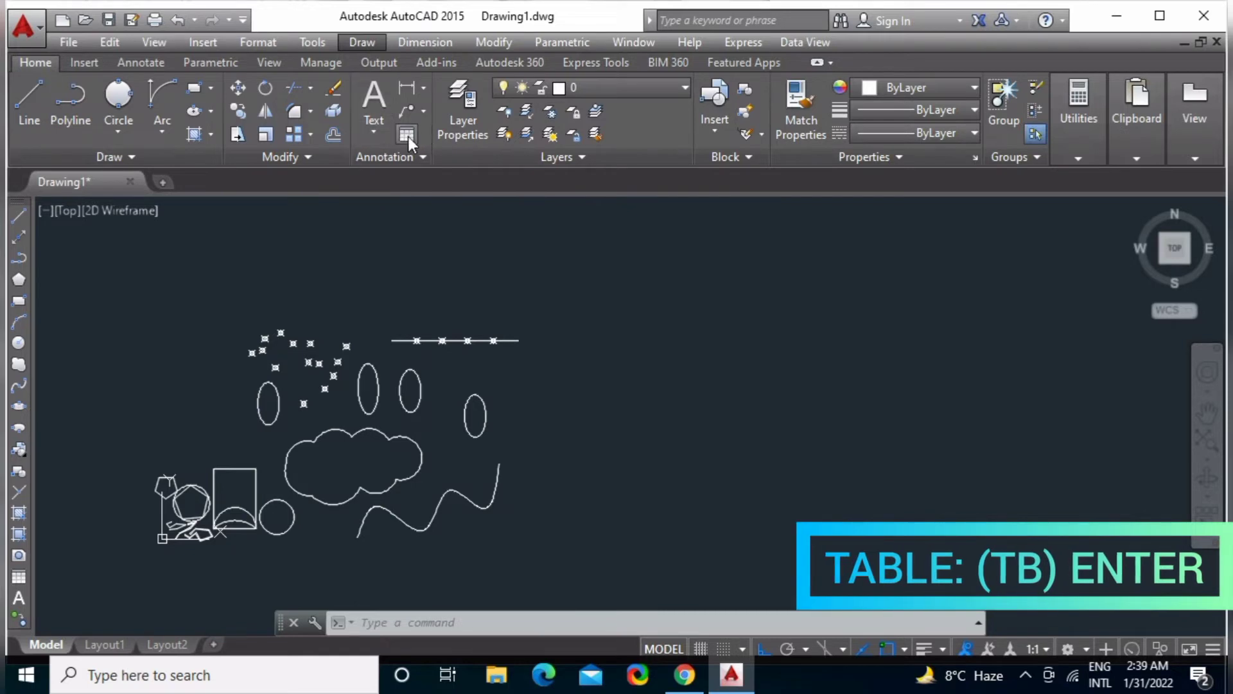
Configure an empty Standard table with 4 columns and fewer data rows.
click(121, 156)
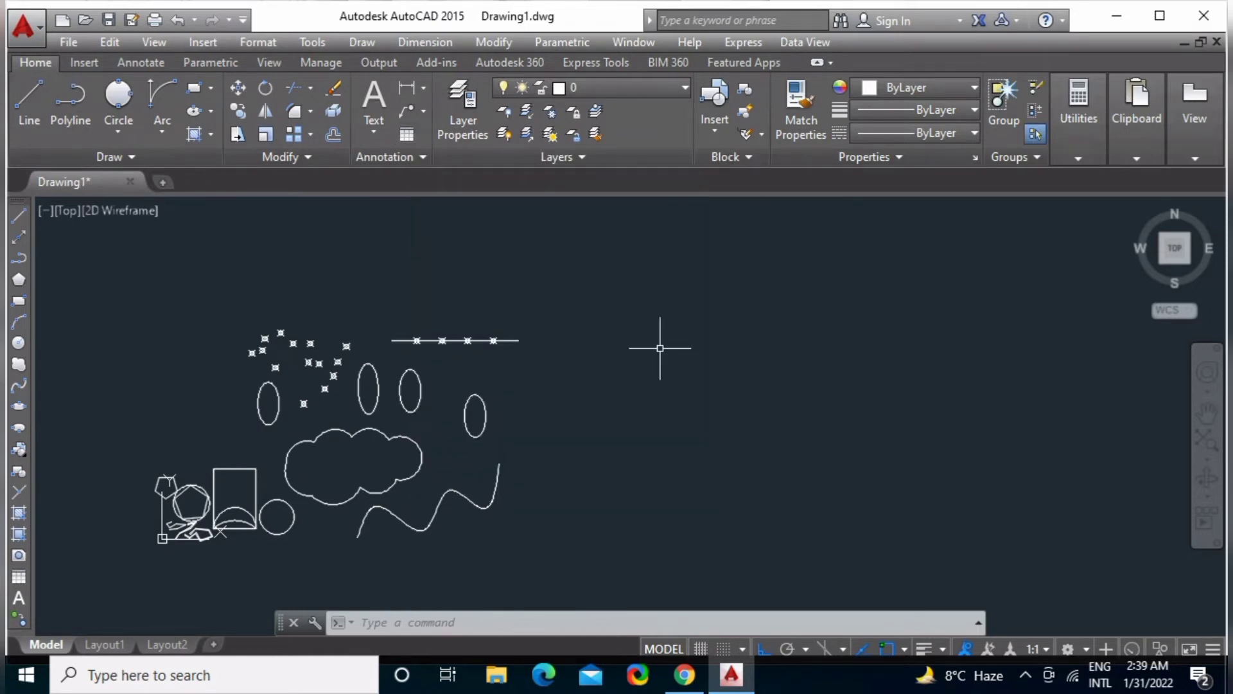
text(TB)
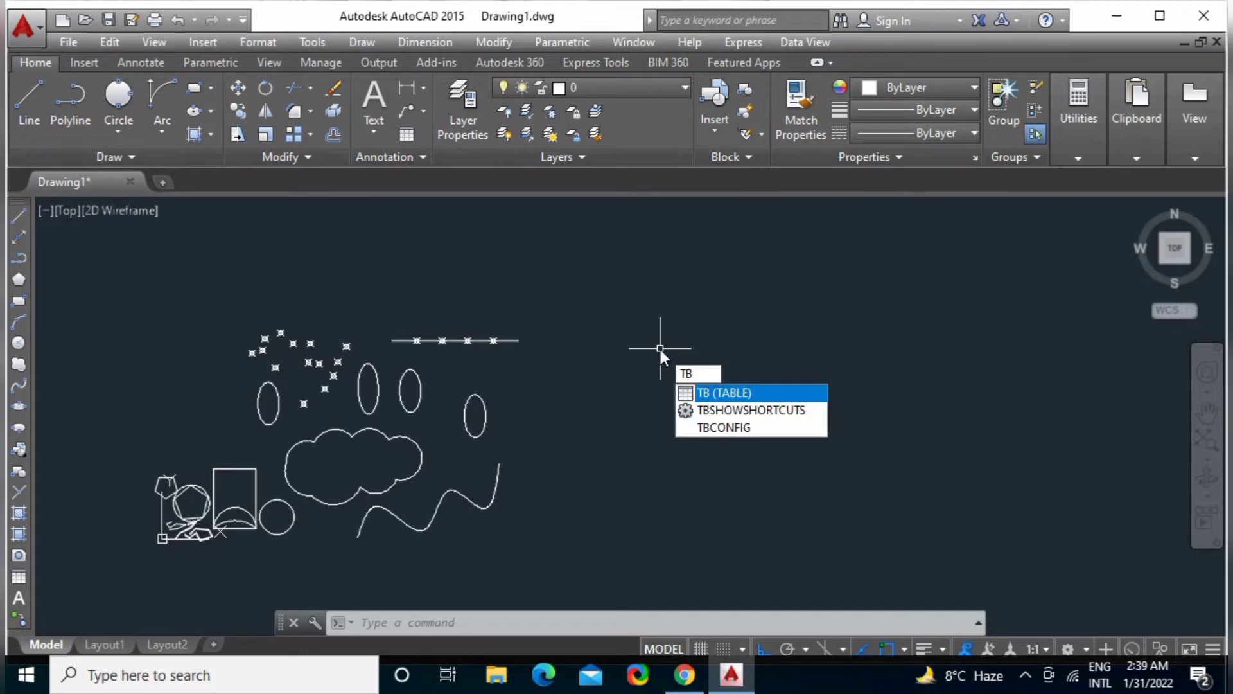
key(Return)
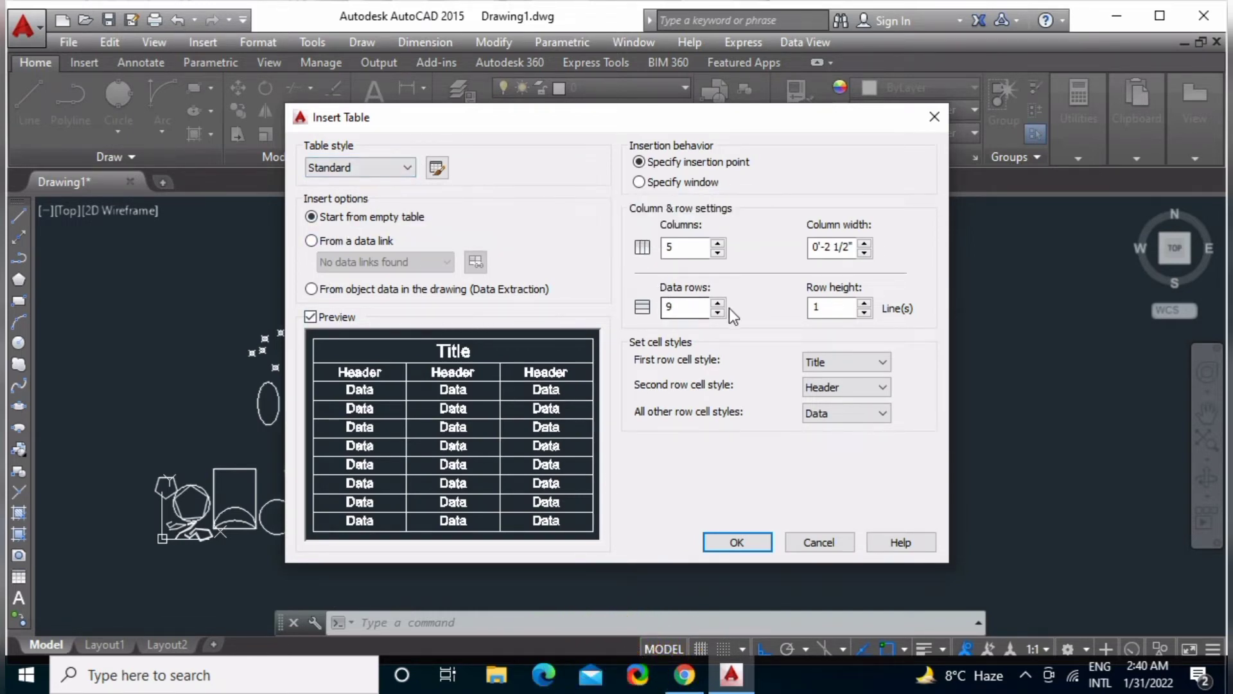
click(717, 253)
double_click(718, 312)
click(737, 545)
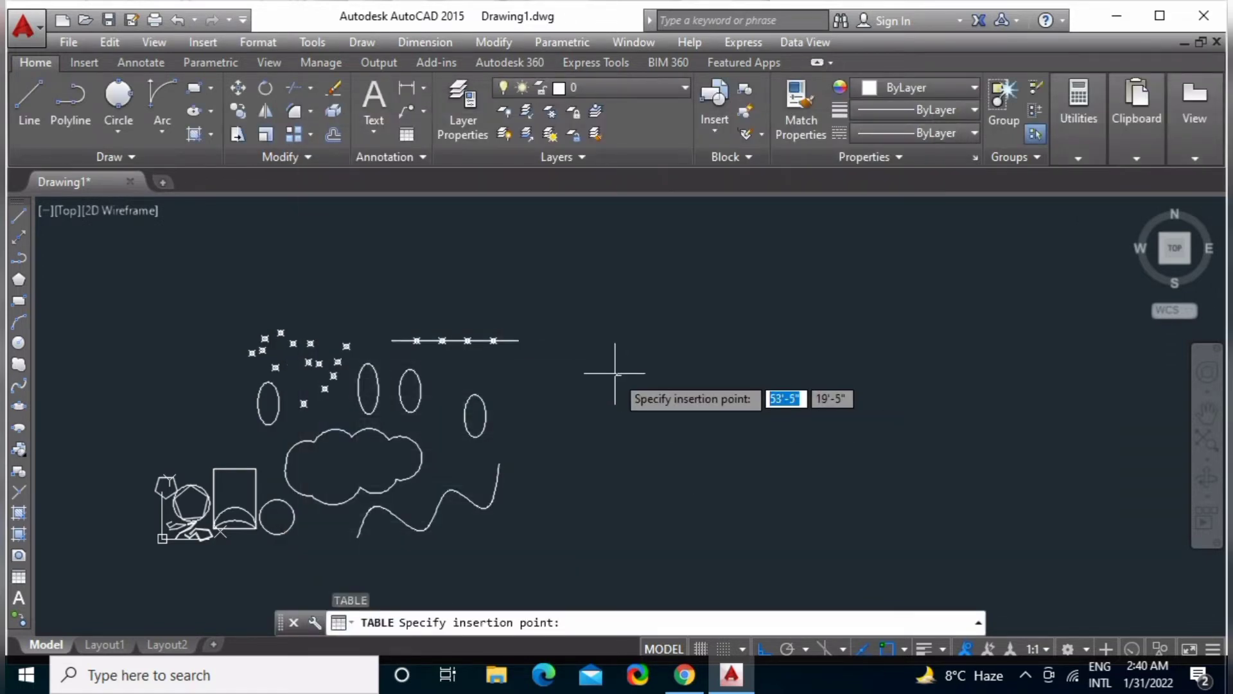
Insert the empty table at the picked point and zoom in to centre it.
click(618, 361)
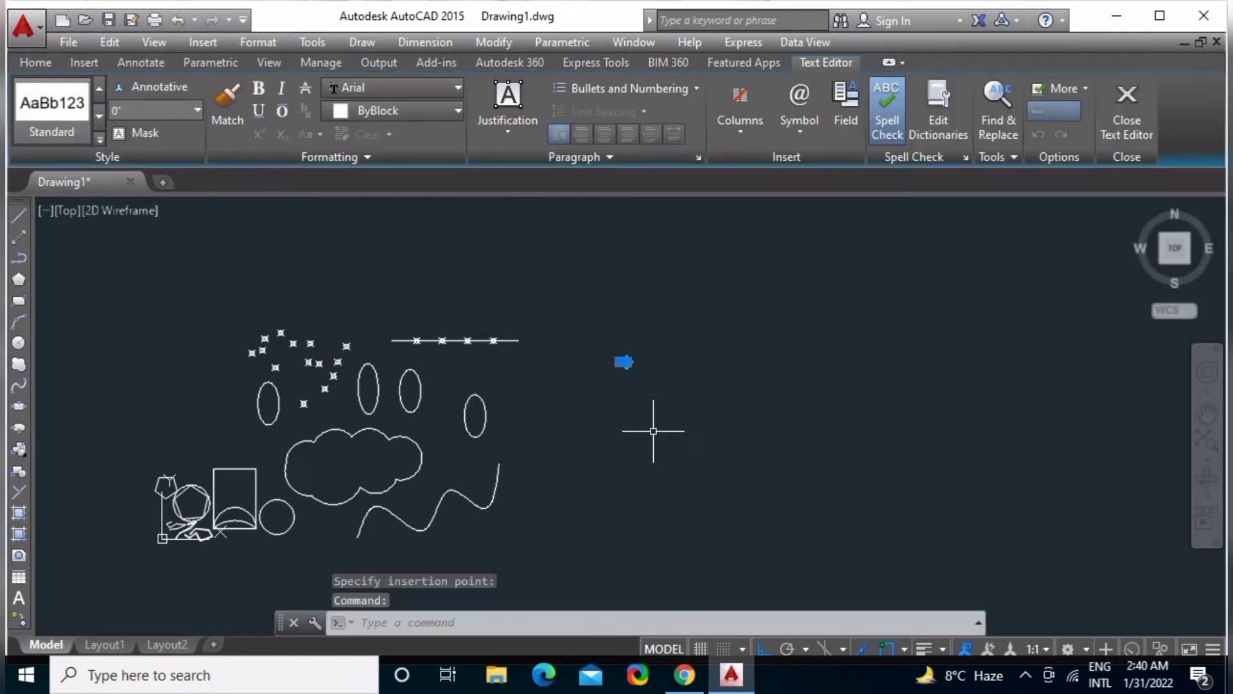
key(Escape)
click(688, 330)
click(633, 360)
scroll(628, 371, up, 5)
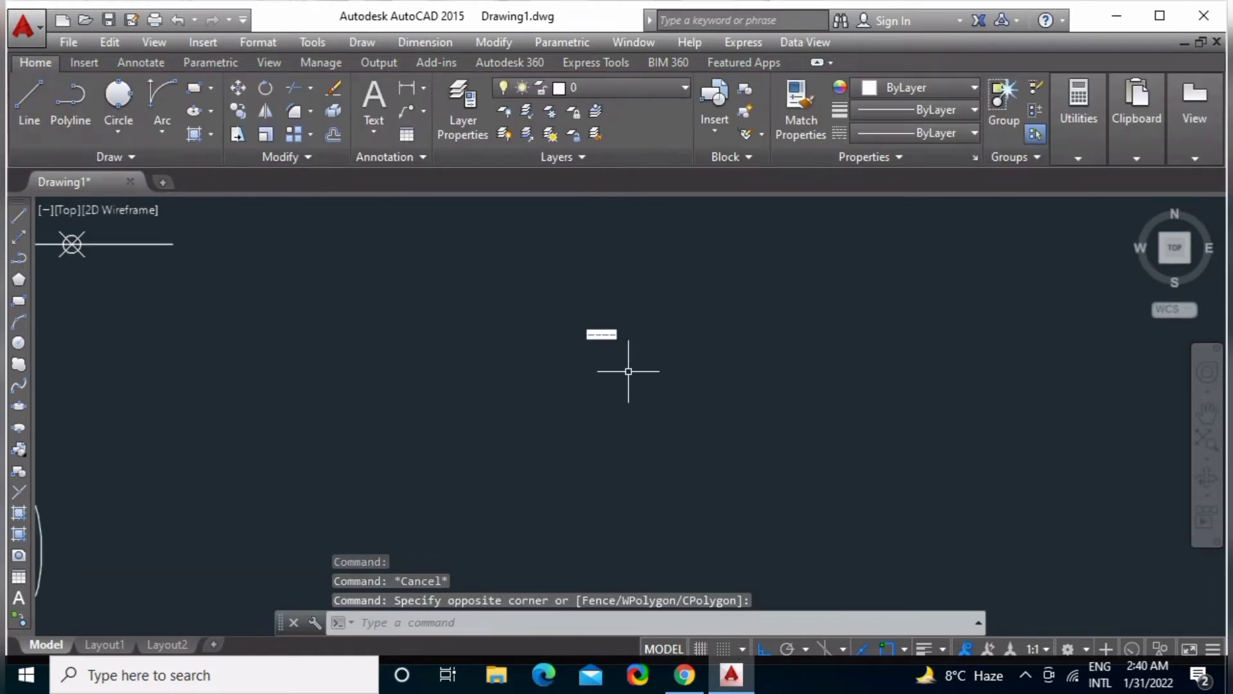
scroll(604, 314, up, 2)
scroll(597, 334, up, 5)
scroll(600, 450, up, 2)
scroll(558, 437, up, 2)
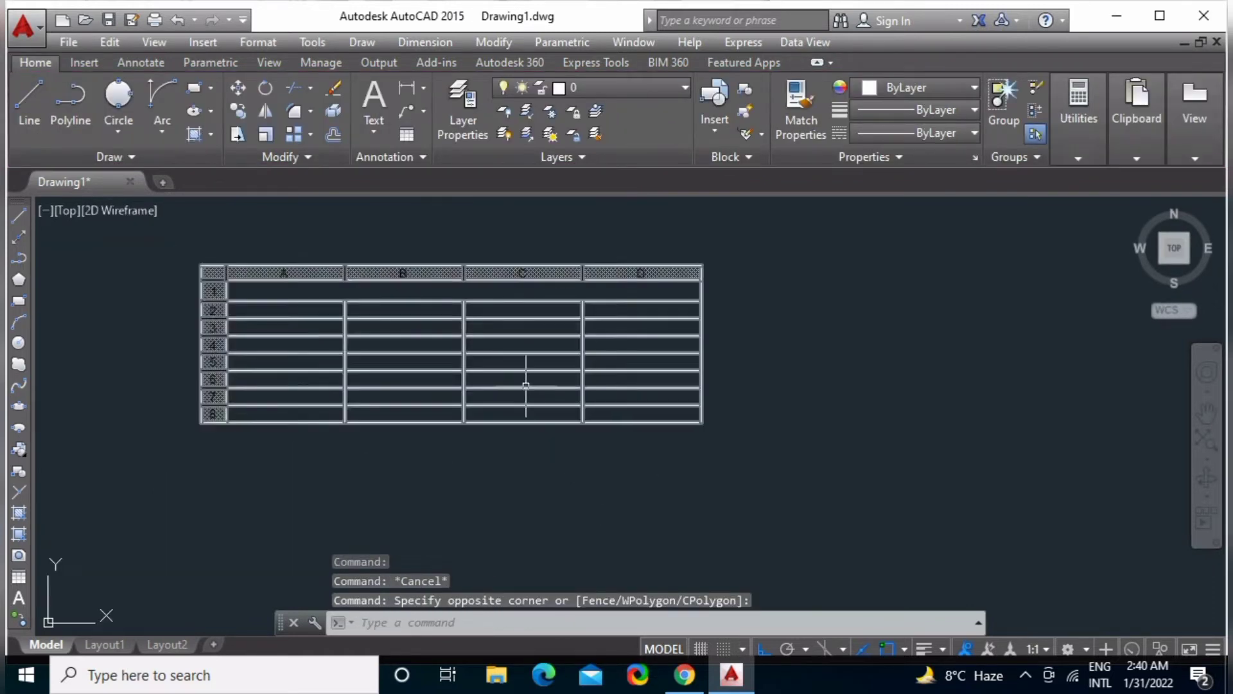
scroll(526, 386, up, 2)
middle_drag(522, 350, 564, 454)
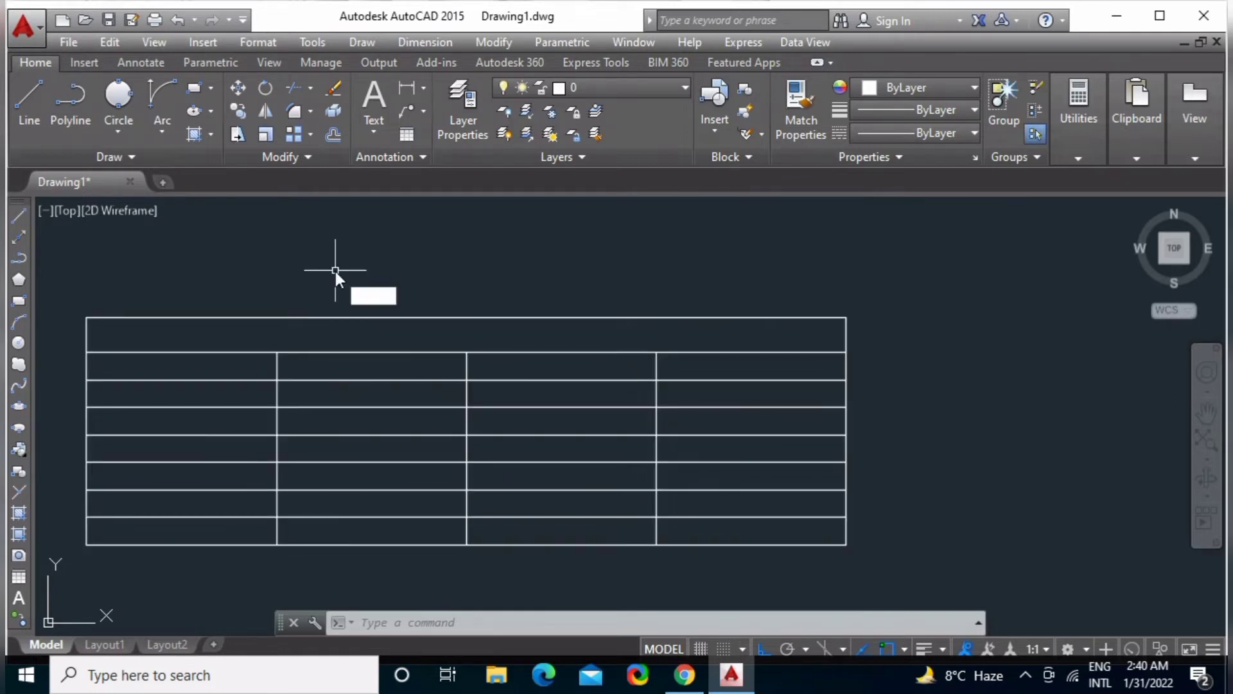
text(T)
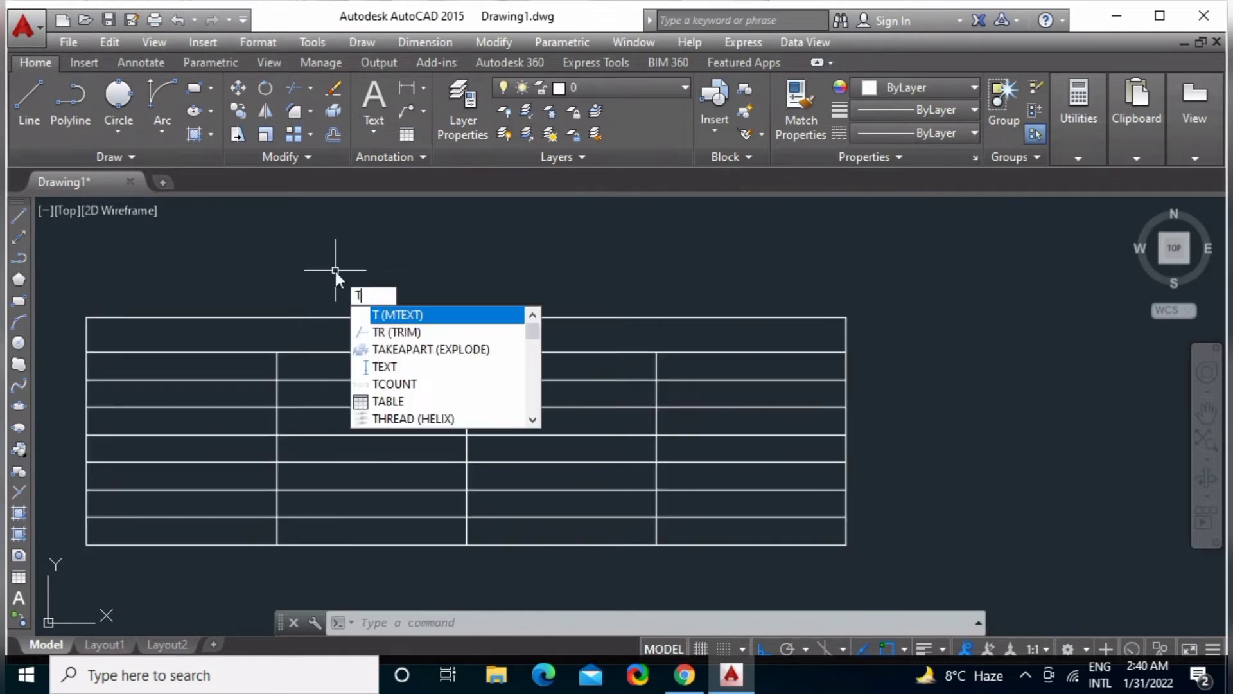
text(S)
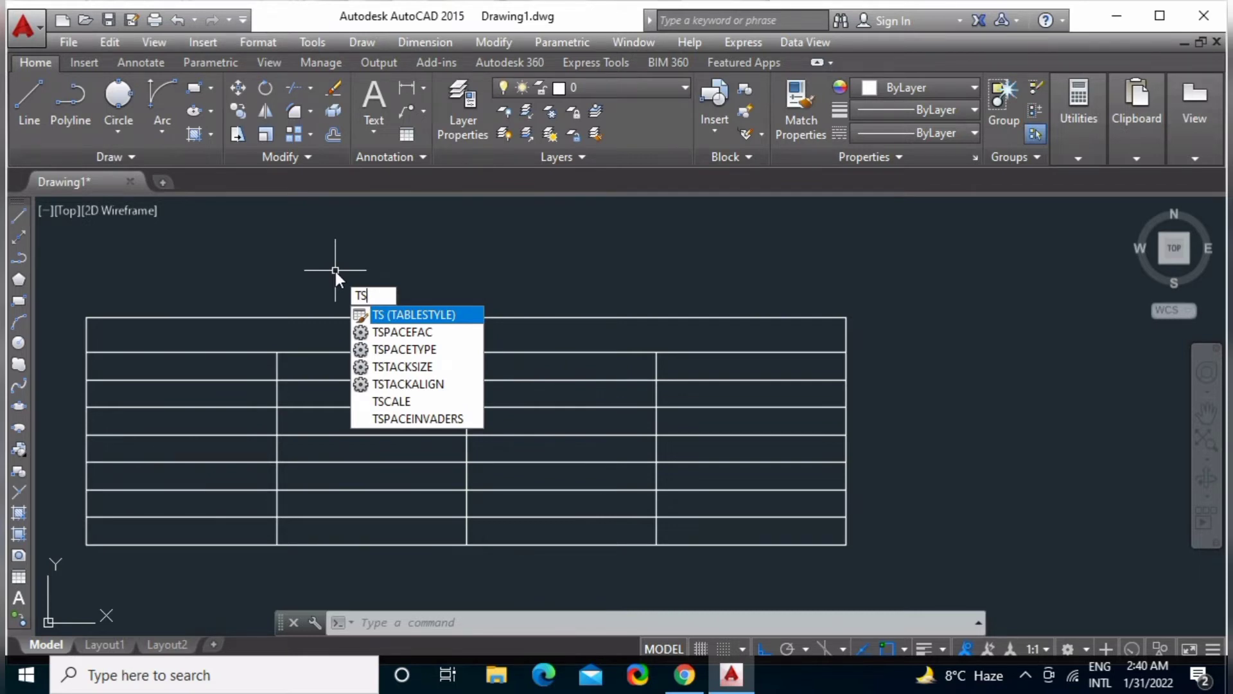
key(Escape)
key(Escape)
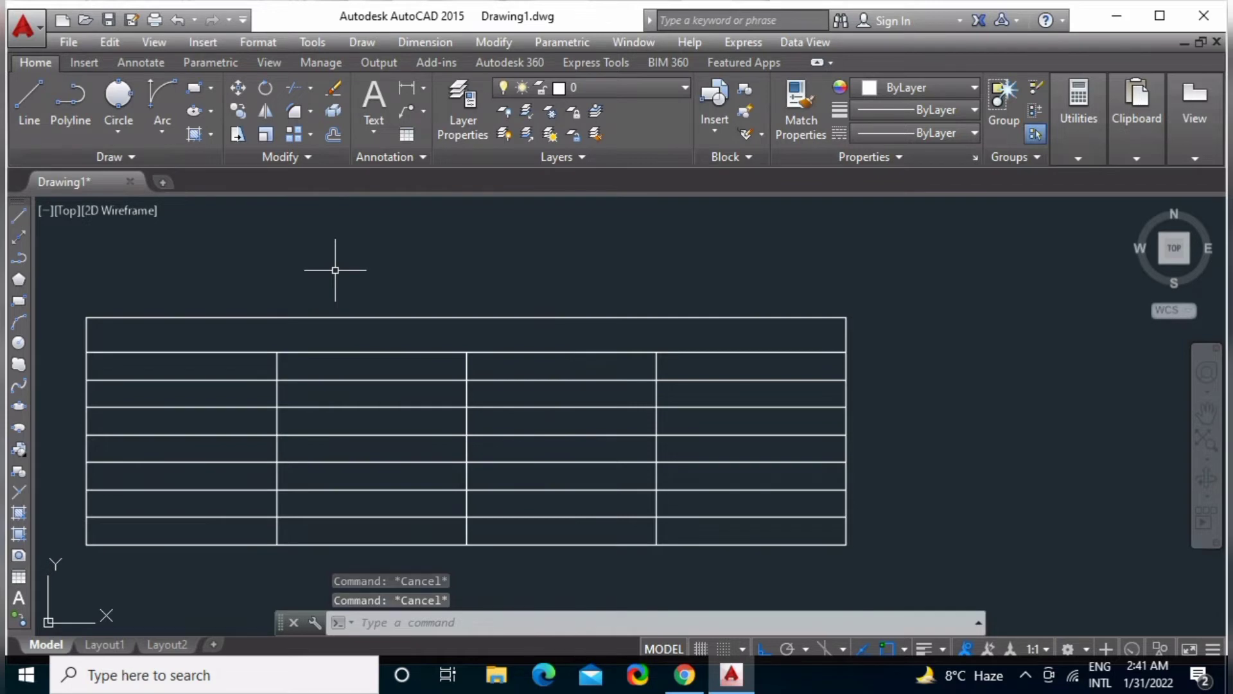
text(TS)
key(Return)
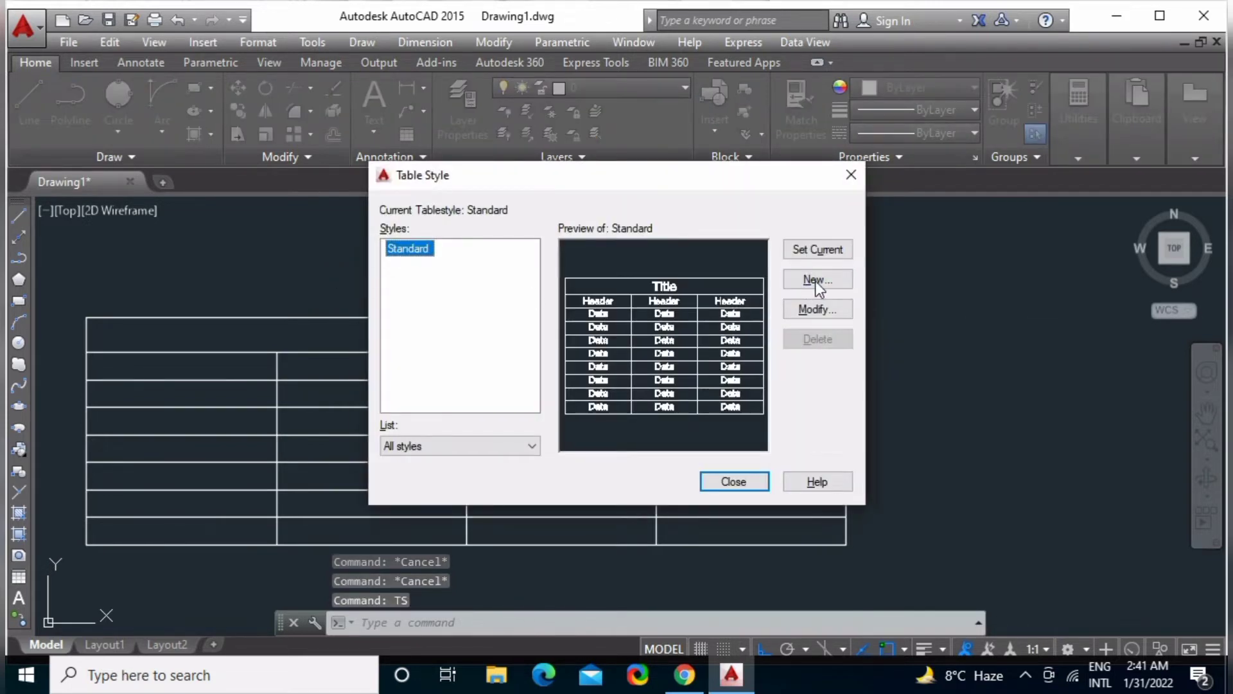
click(815, 280)
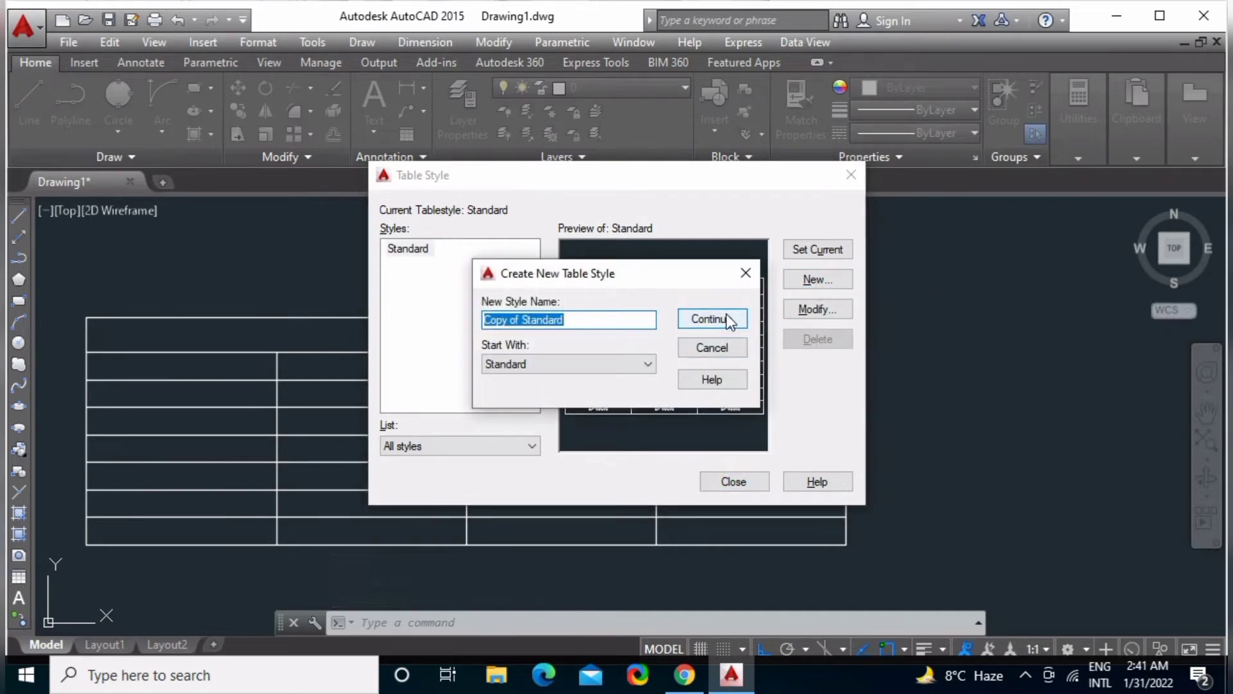
click(729, 320)
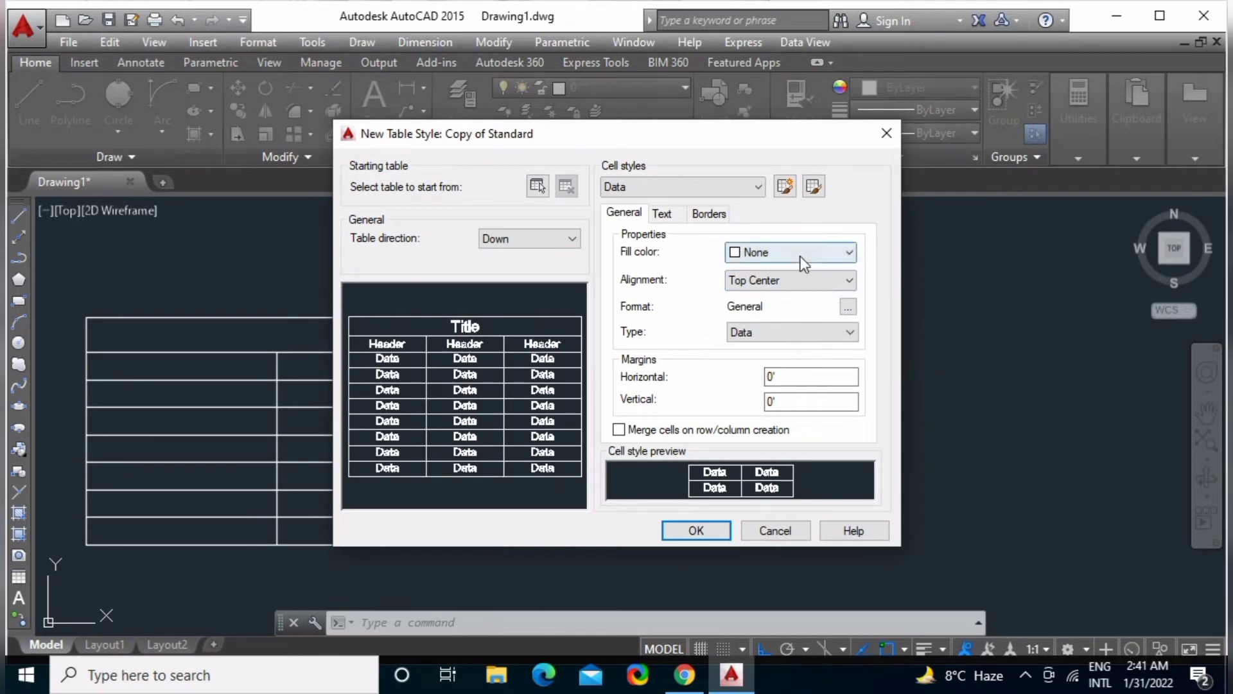
click(826, 282)
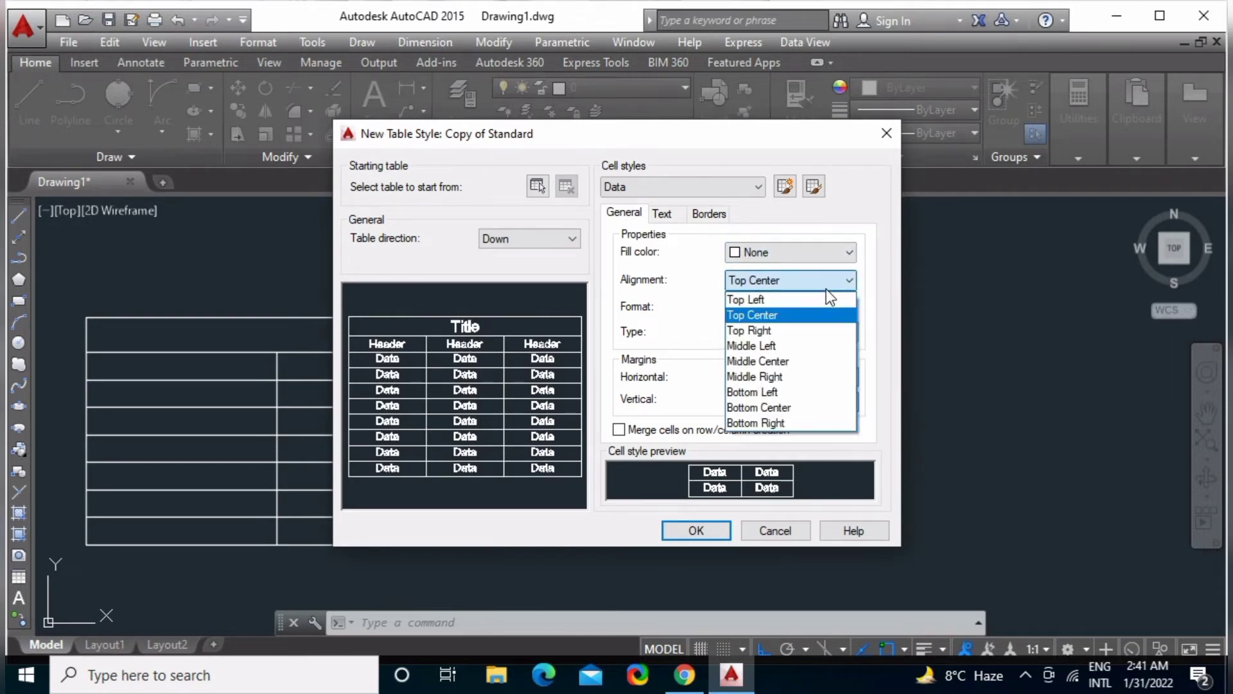
click(806, 335)
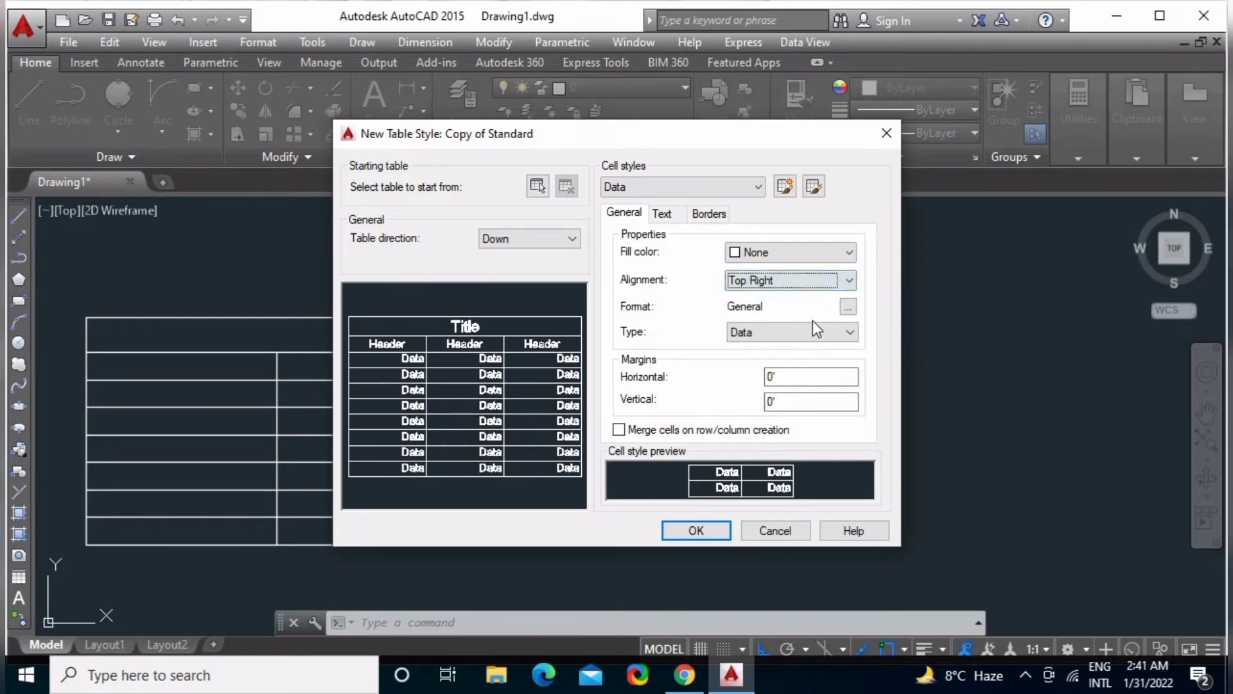
click(835, 280)
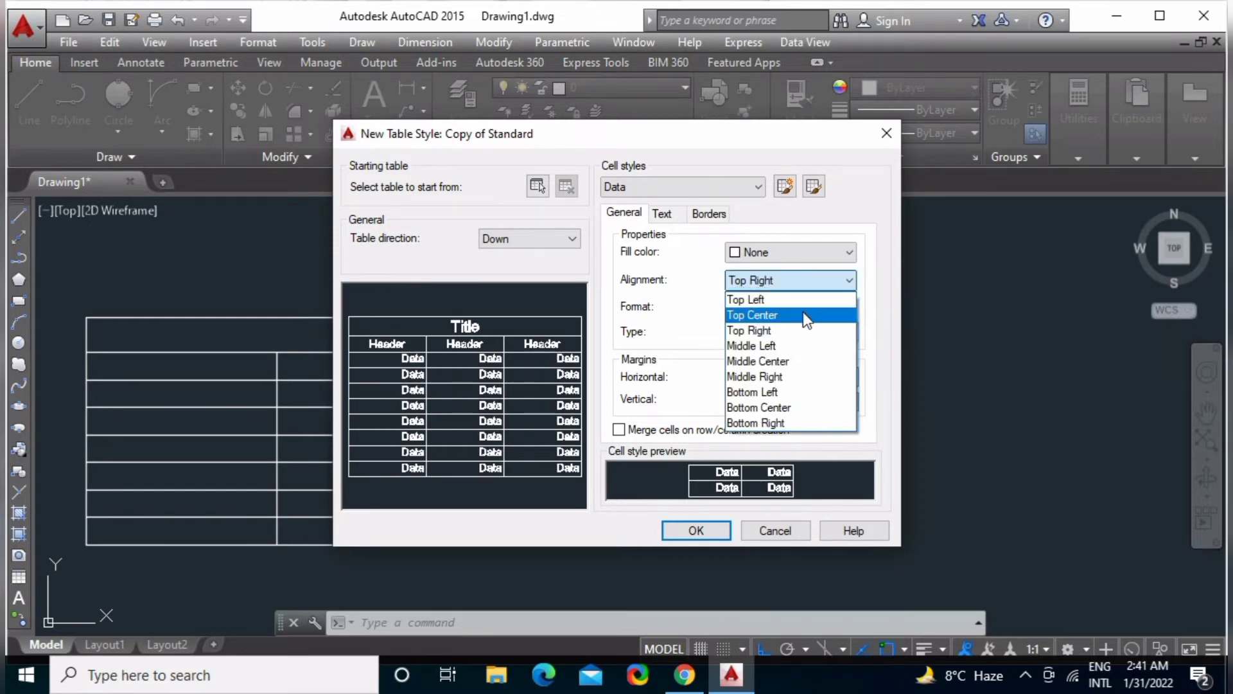
click(803, 301)
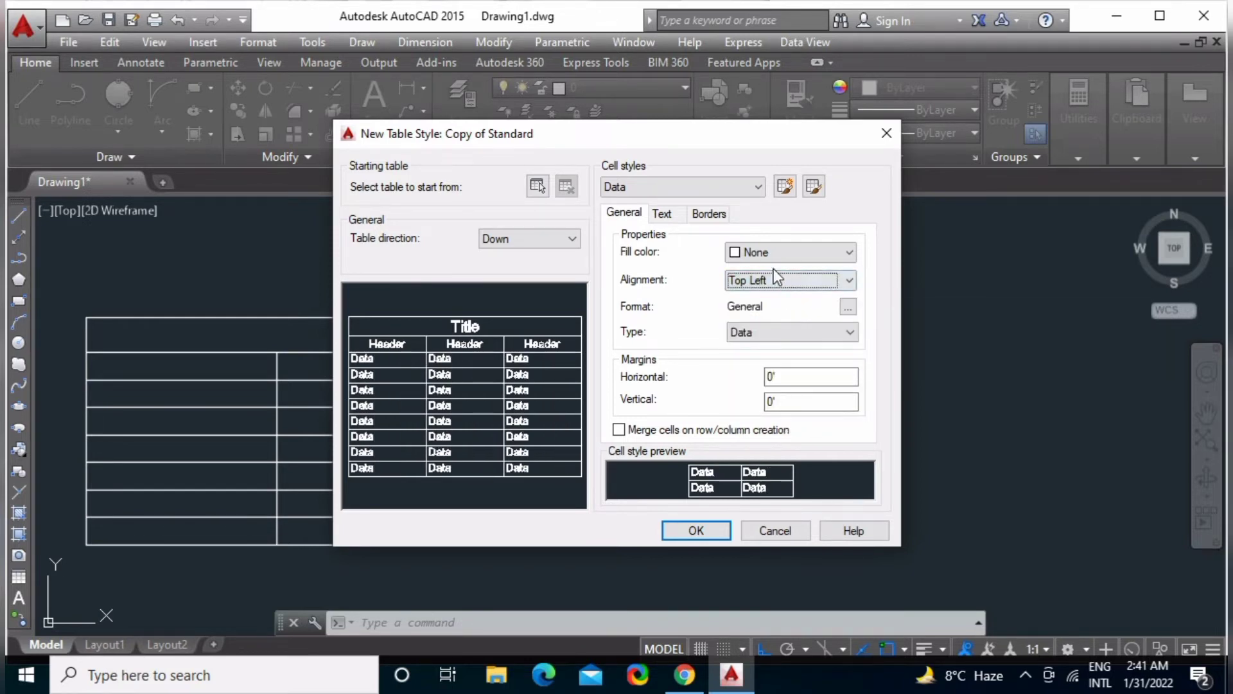
click(808, 334)
click(808, 359)
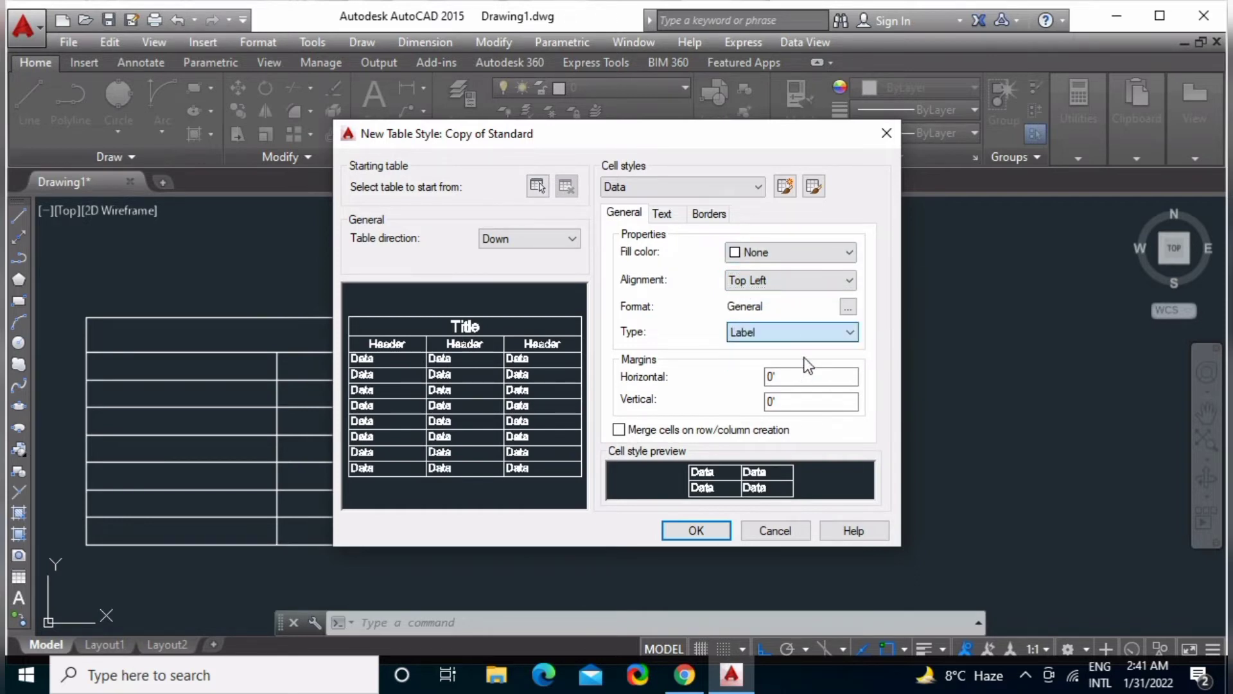
click(824, 333)
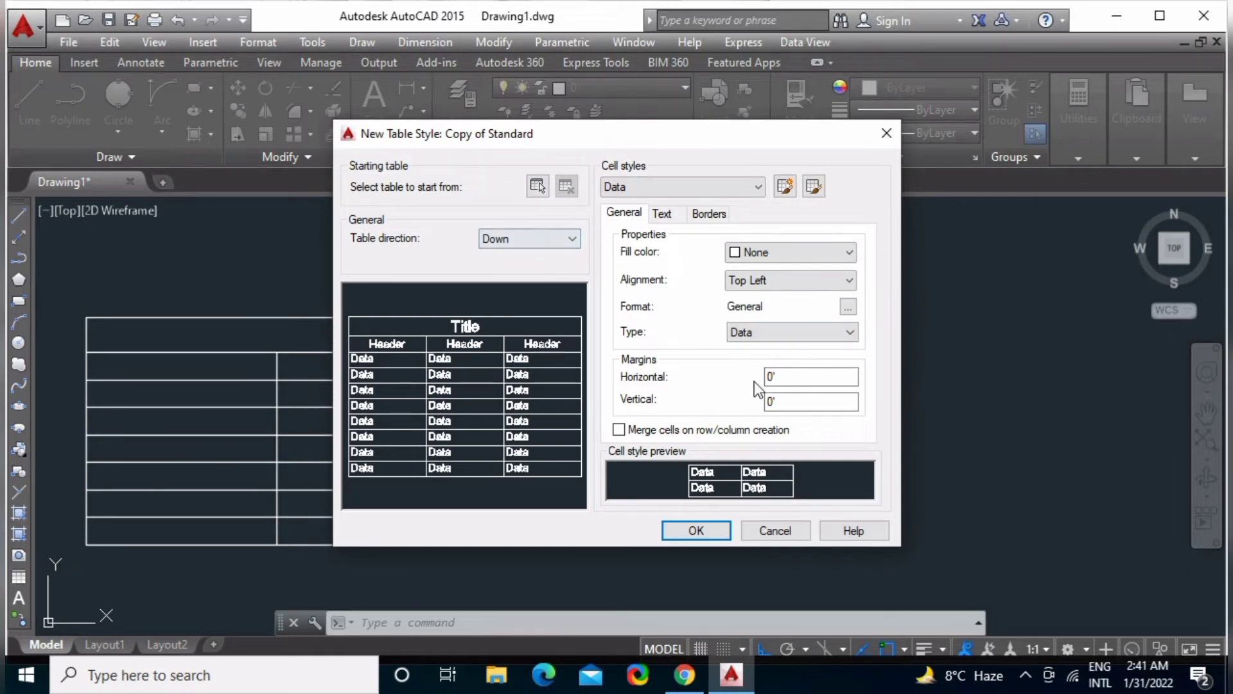
click(749, 184)
click(729, 216)
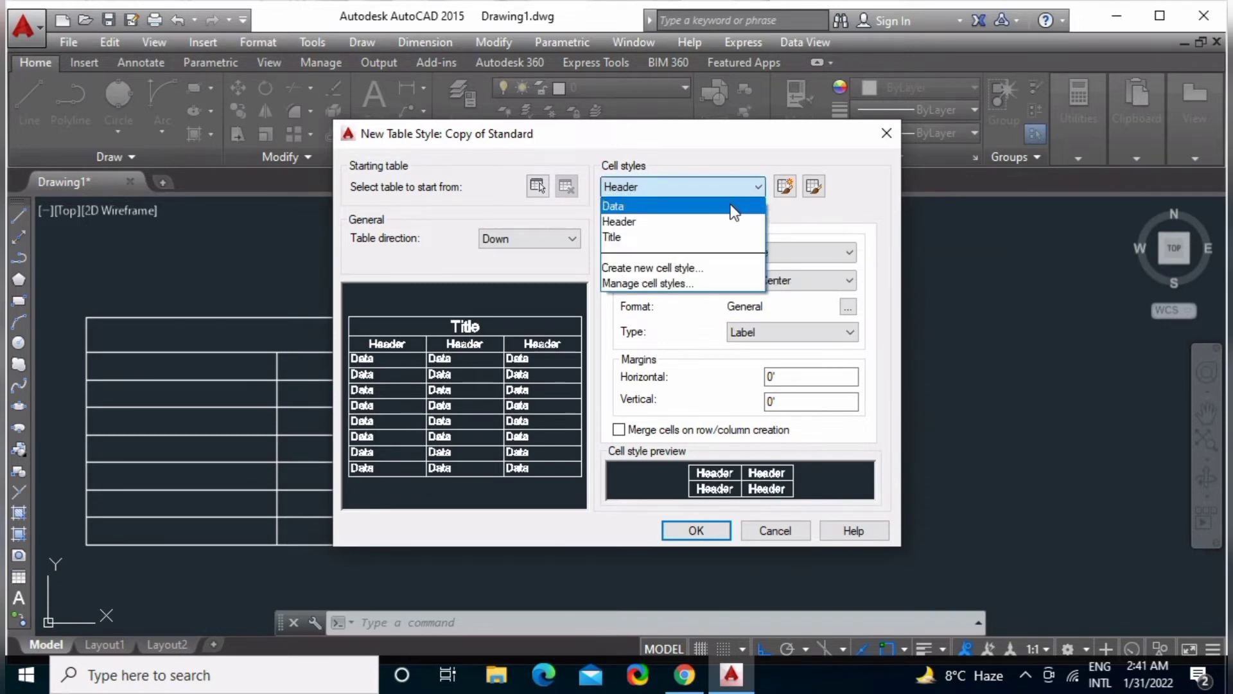
click(642, 206)
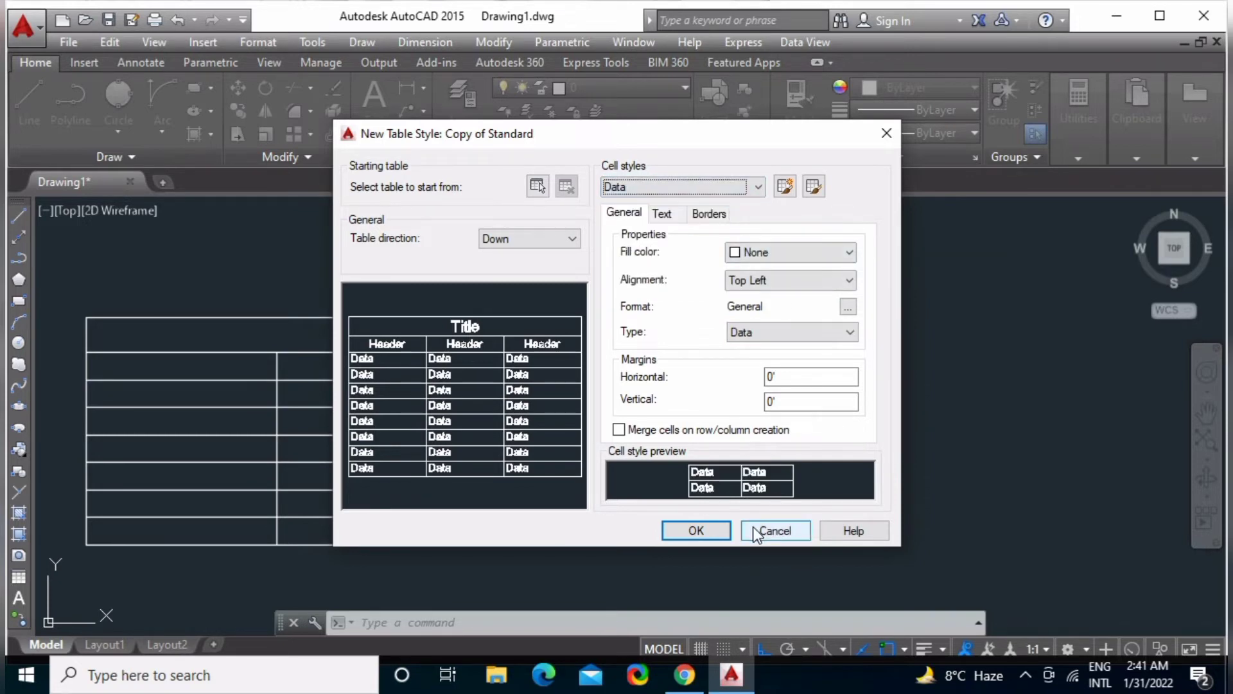
click(786, 533)
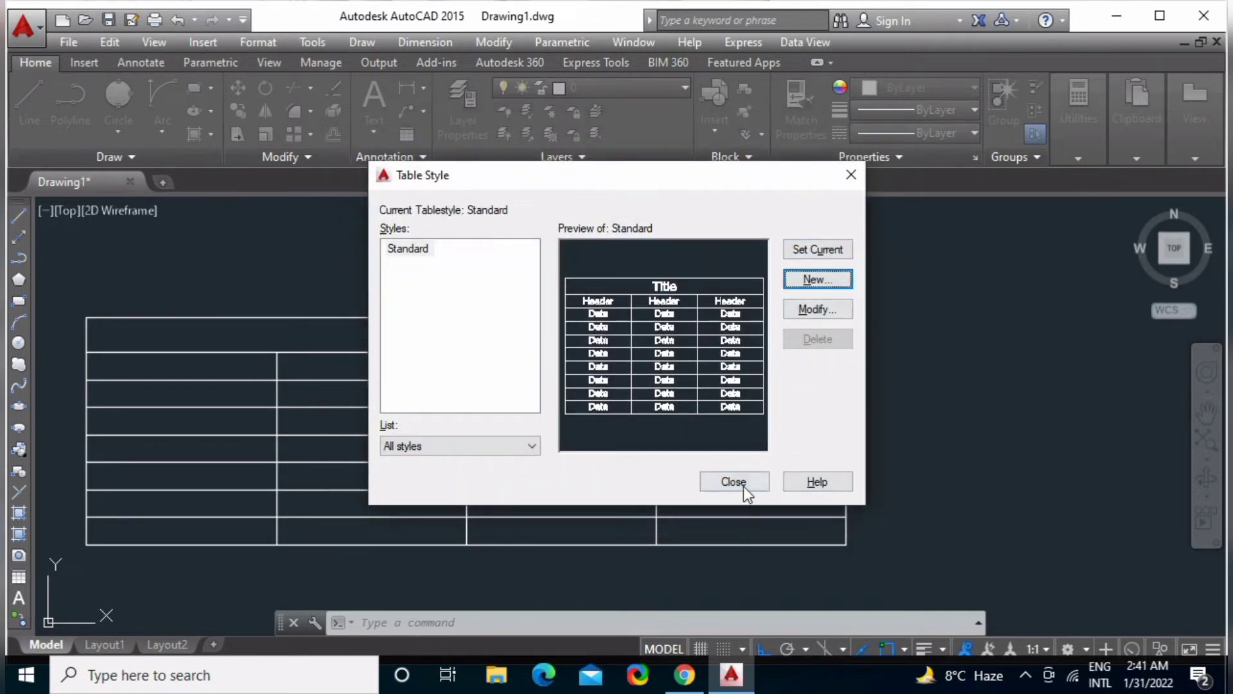
click(851, 175)
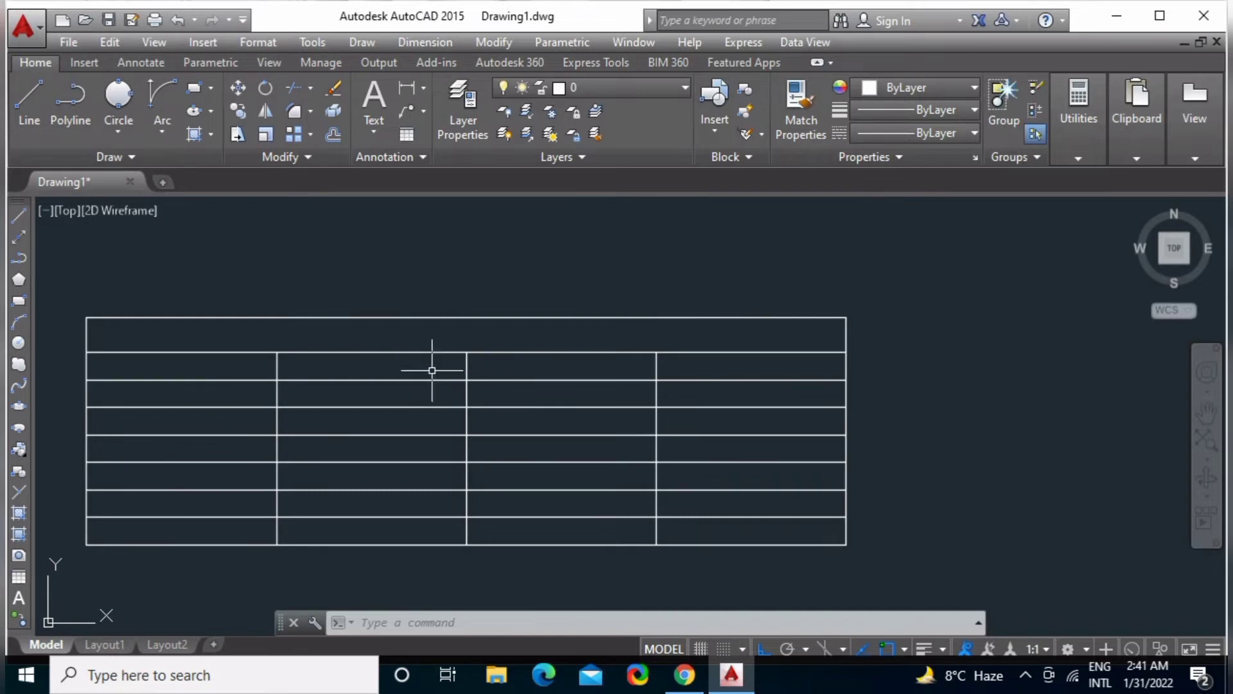
Type 'dfgsdfg' in the title row, 'sdfgs' in A2 and 'sdfgsdfg' in A3.
scroll(406, 375, down, 2)
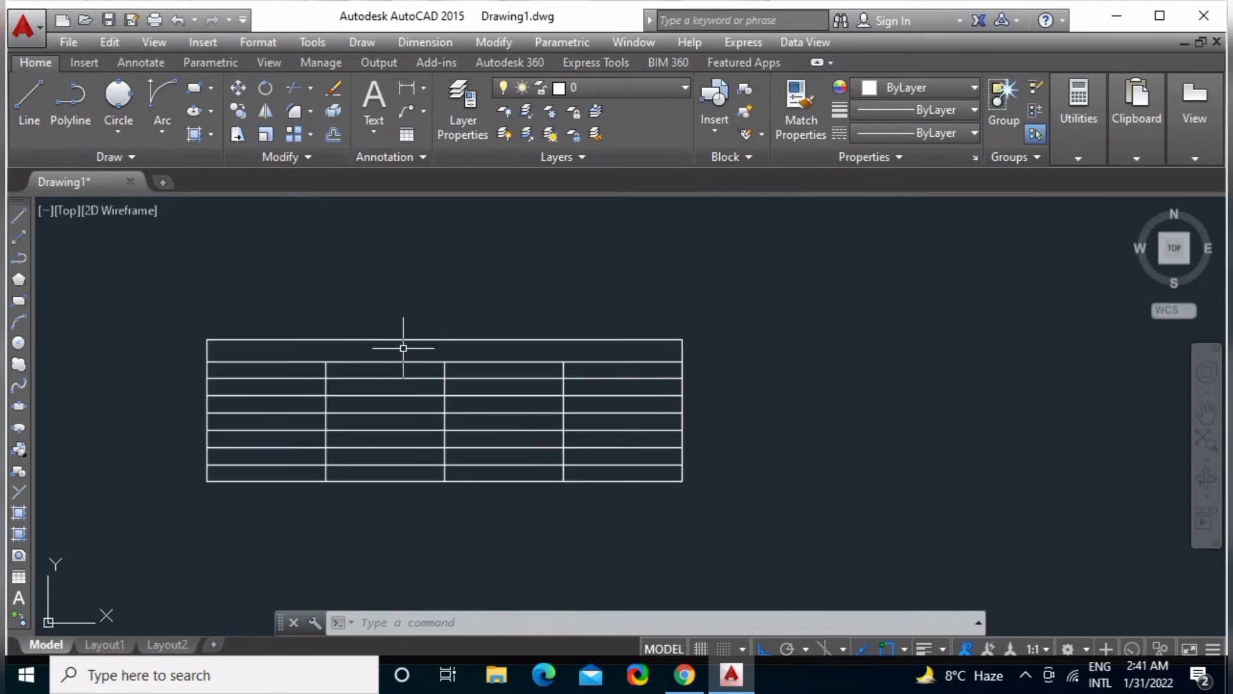
click(403, 349)
double_click(443, 350)
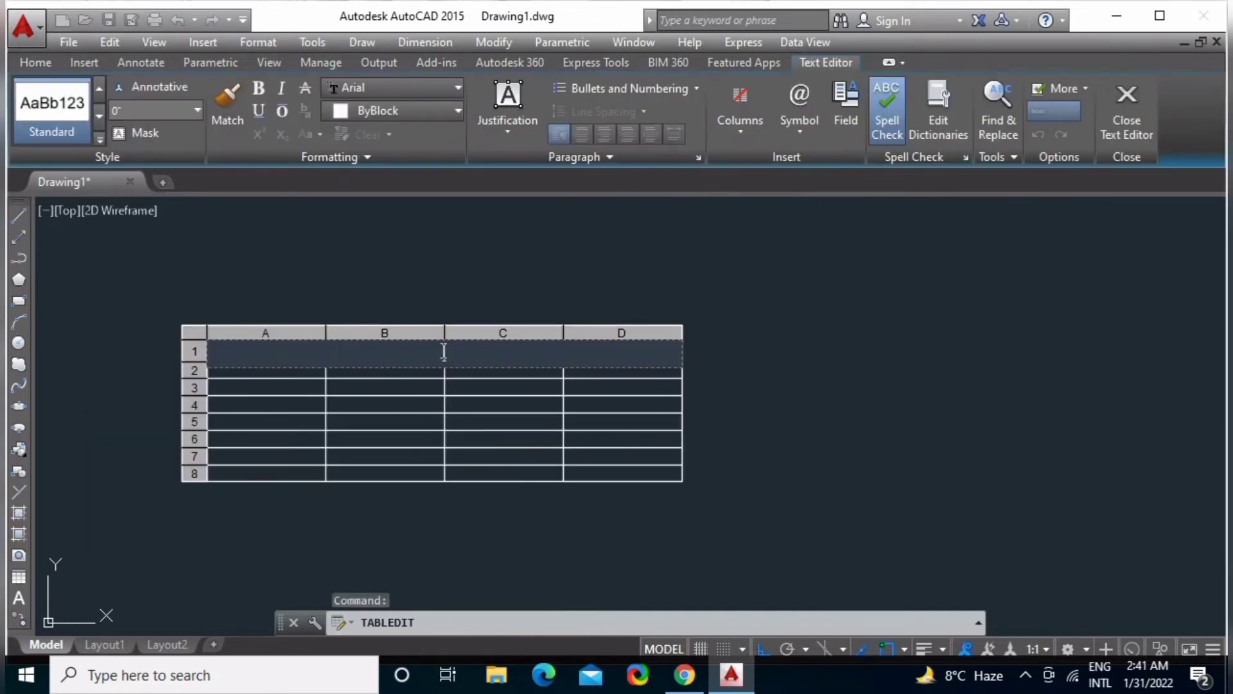
text(sdfgsdfg)
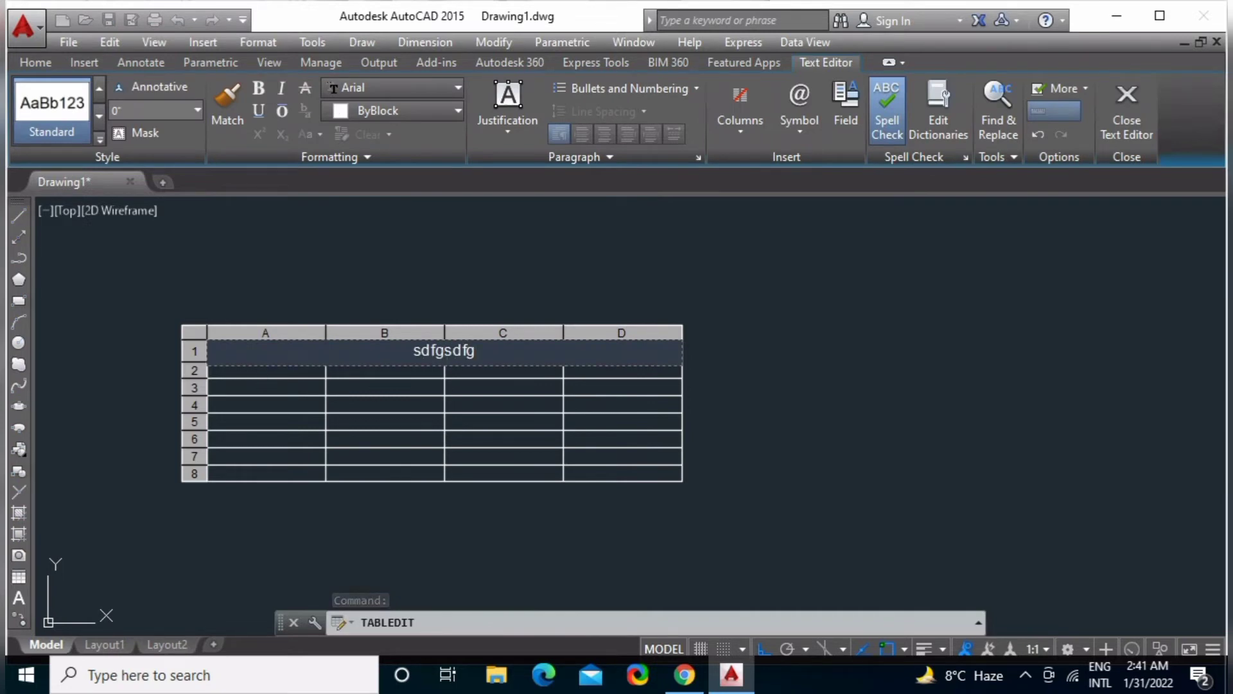
click(257, 369)
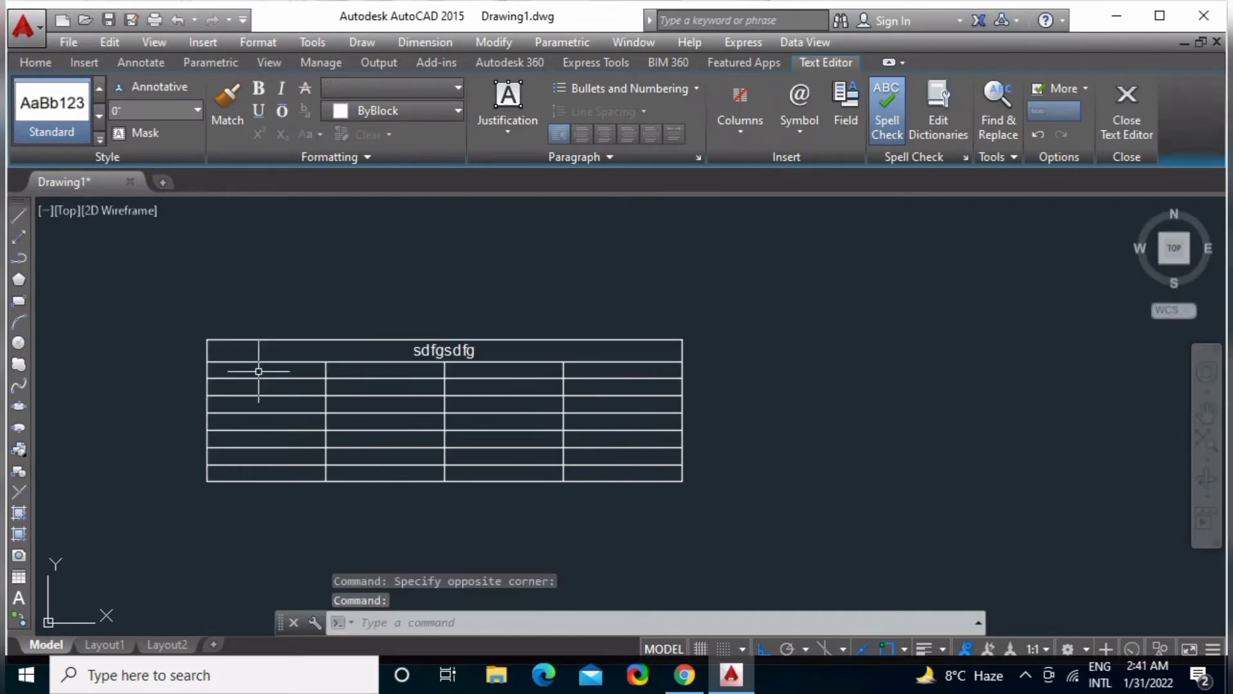
click(299, 379)
text(sdfgs)
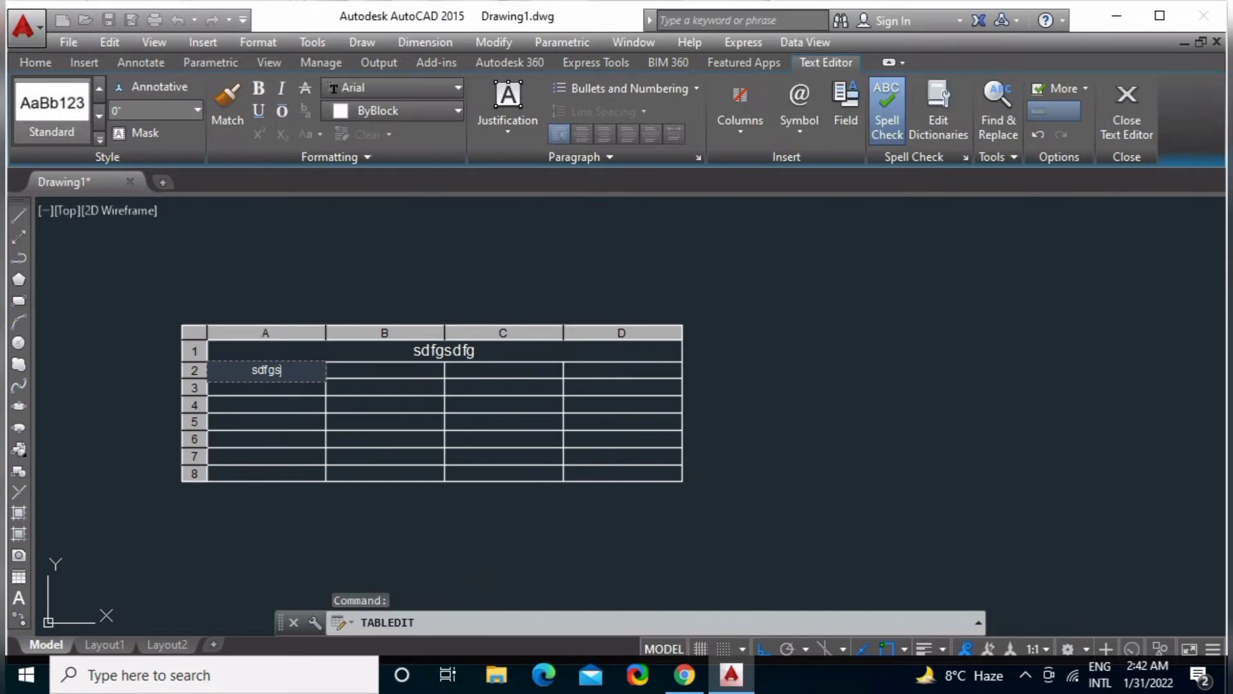
click(281, 395)
text(sdfgsdf)
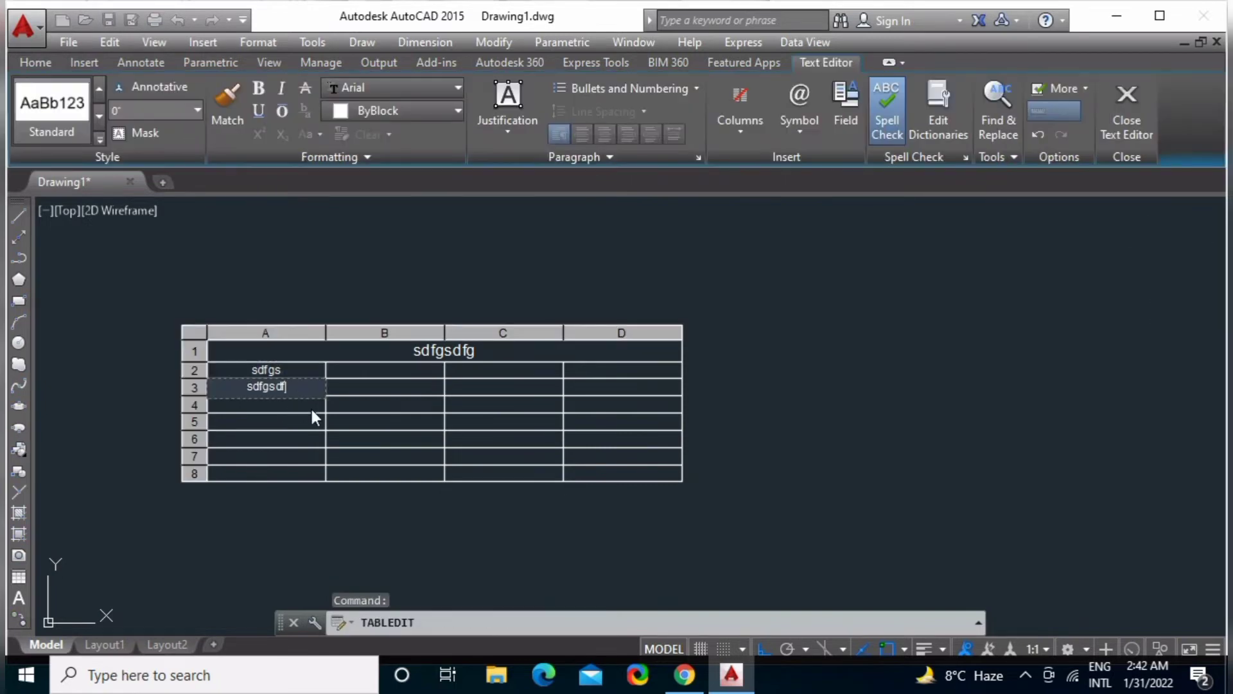
text(g)
click(193, 411)
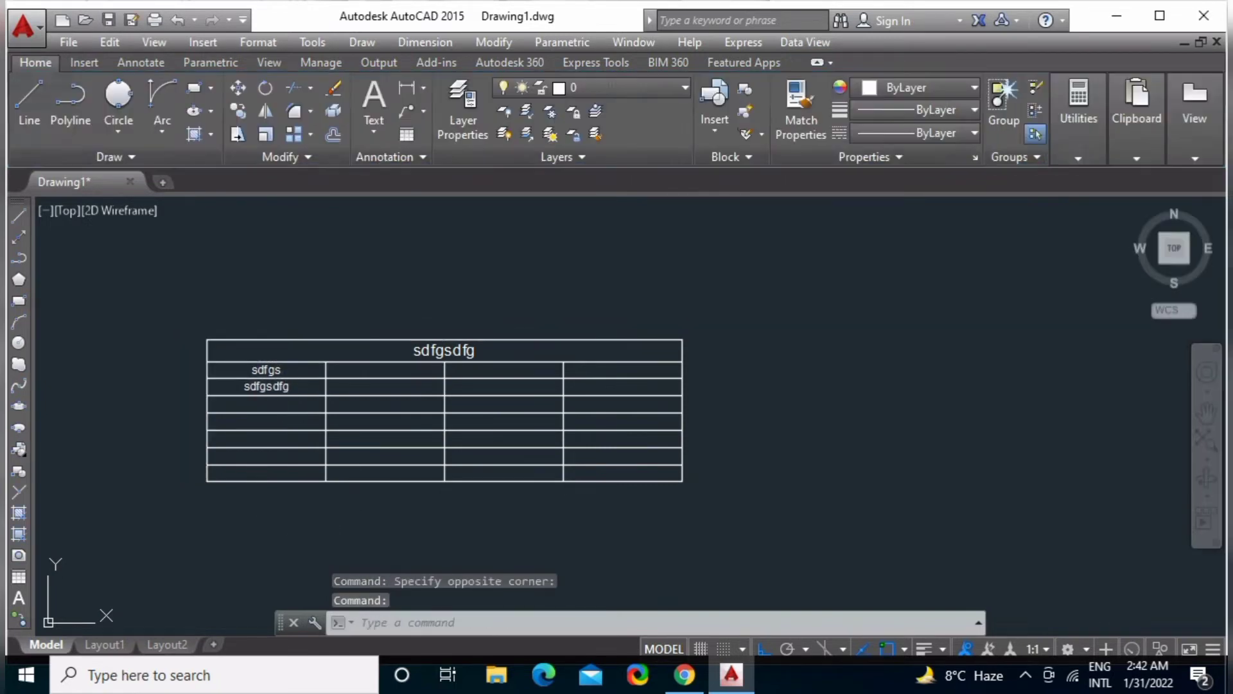
click(206, 350)
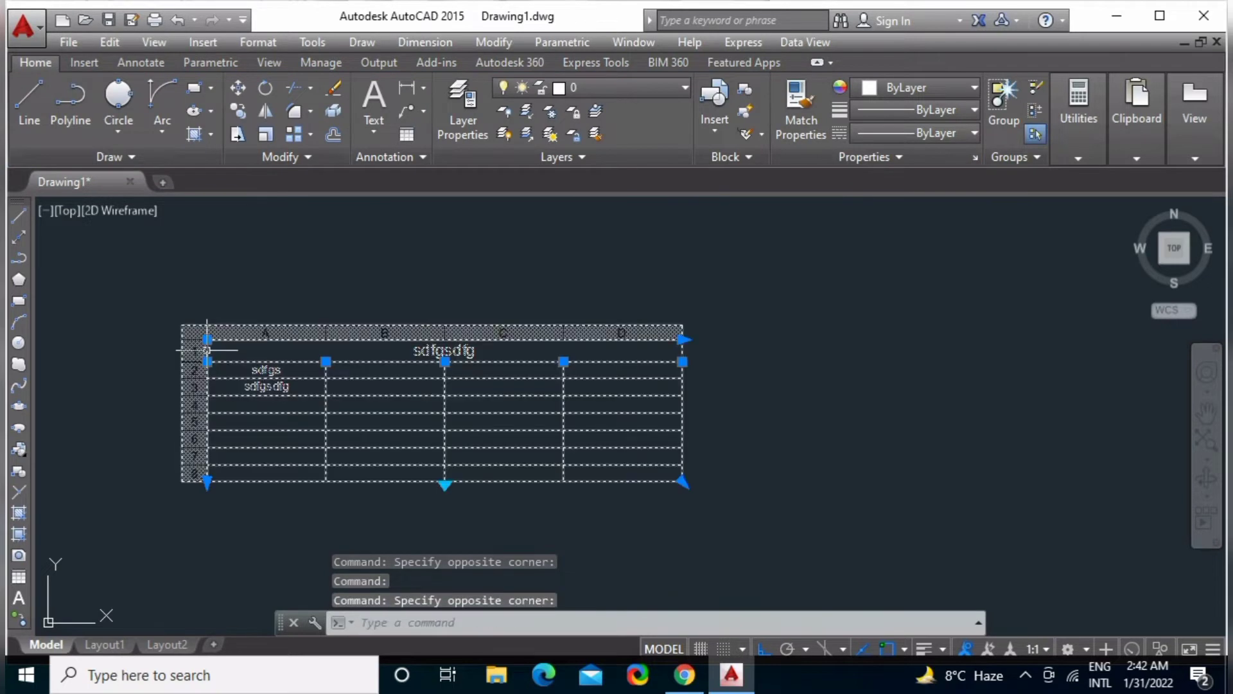
right_click(213, 484)
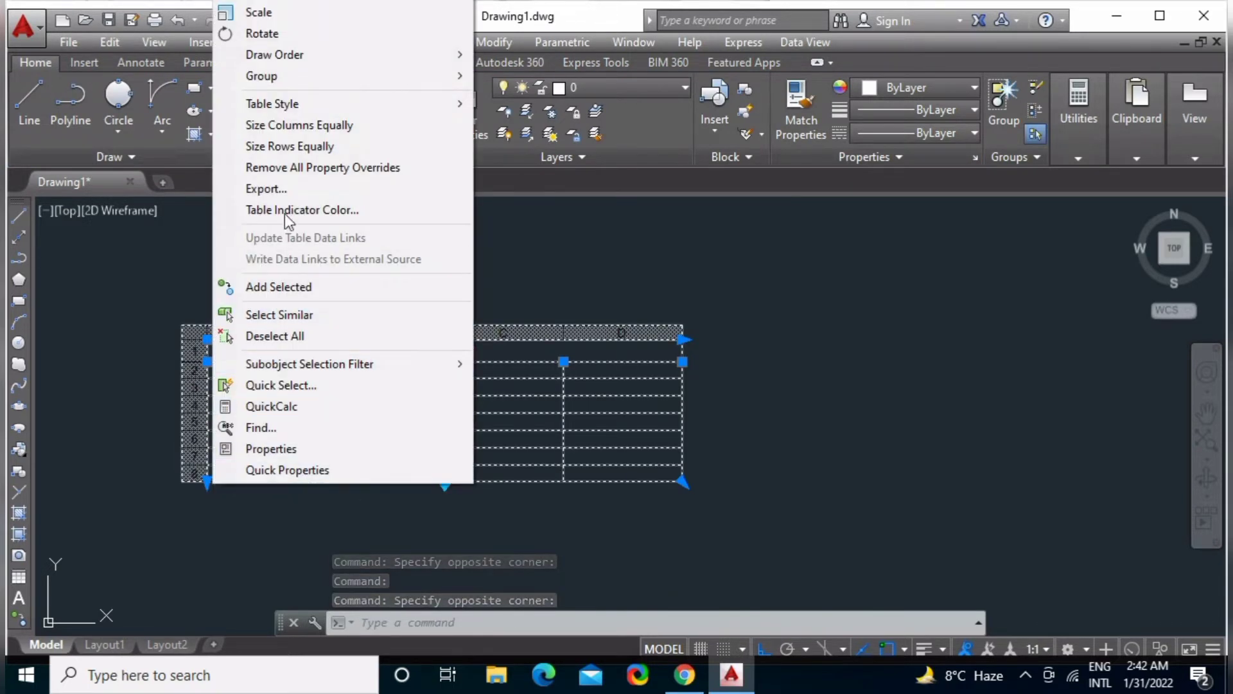
click(265, 188)
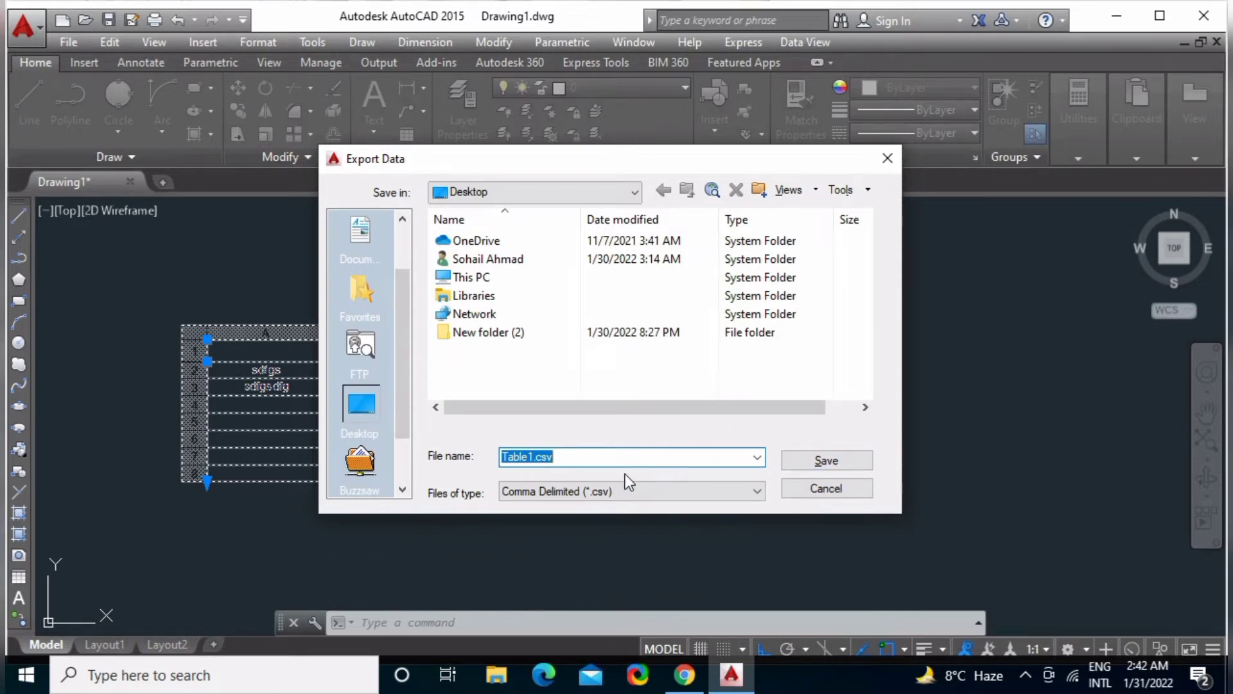
click(811, 489)
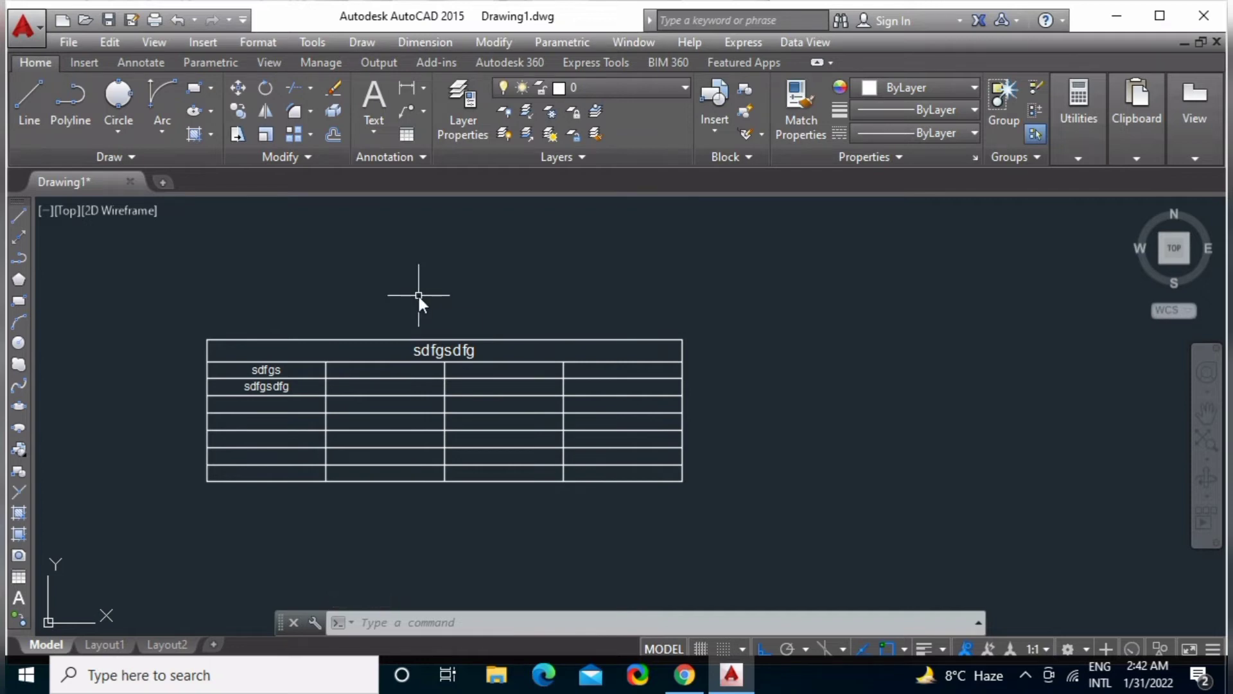
Start an Excel data link named 'gfd', then cancel it without linking any file.
text(dl)
key(Return)
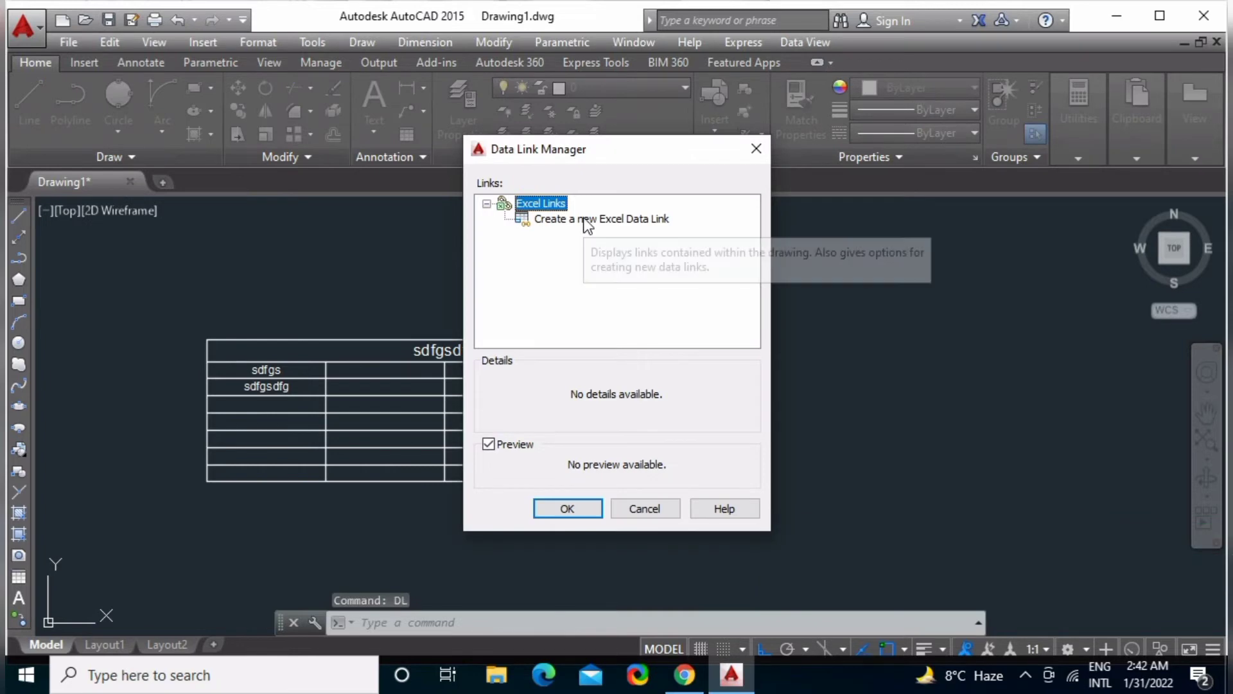
click(584, 219)
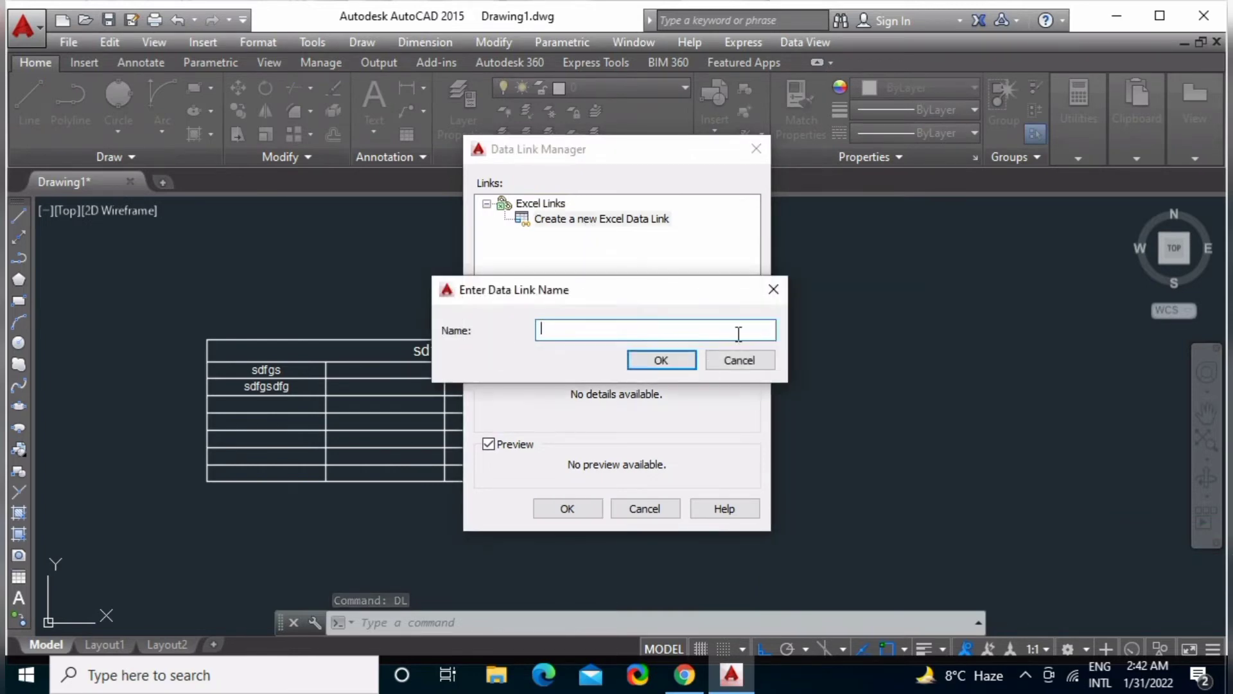
text(fdsgfd)
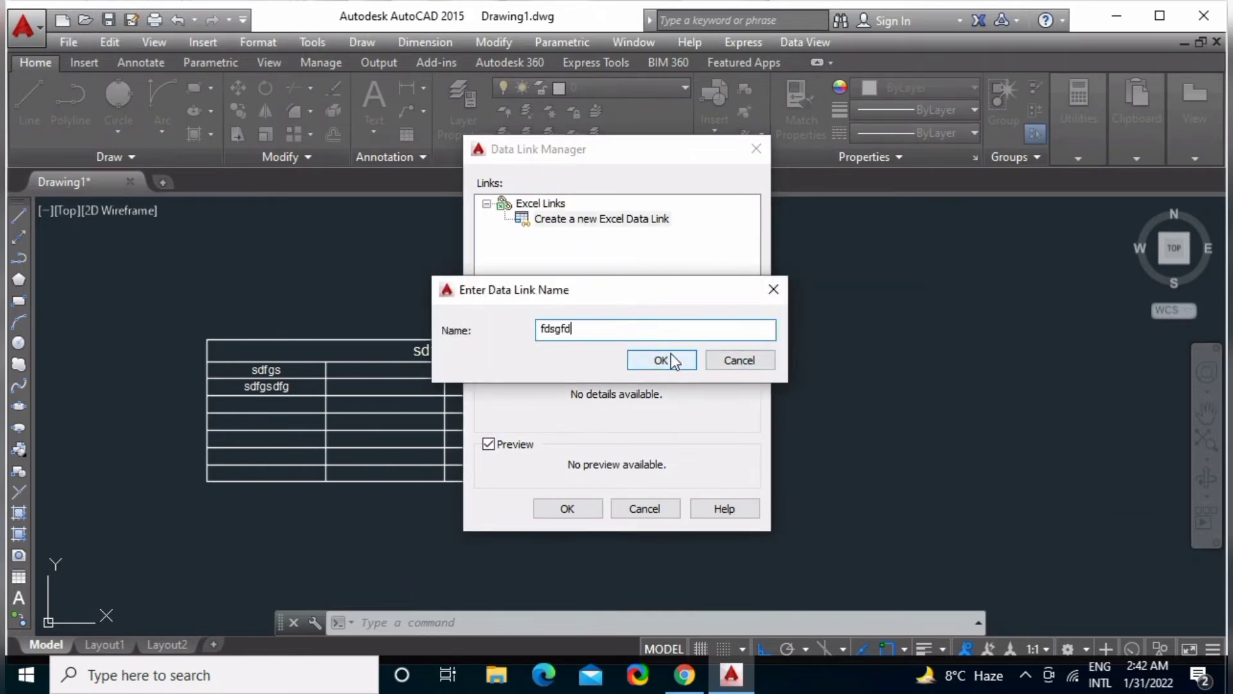
click(668, 356)
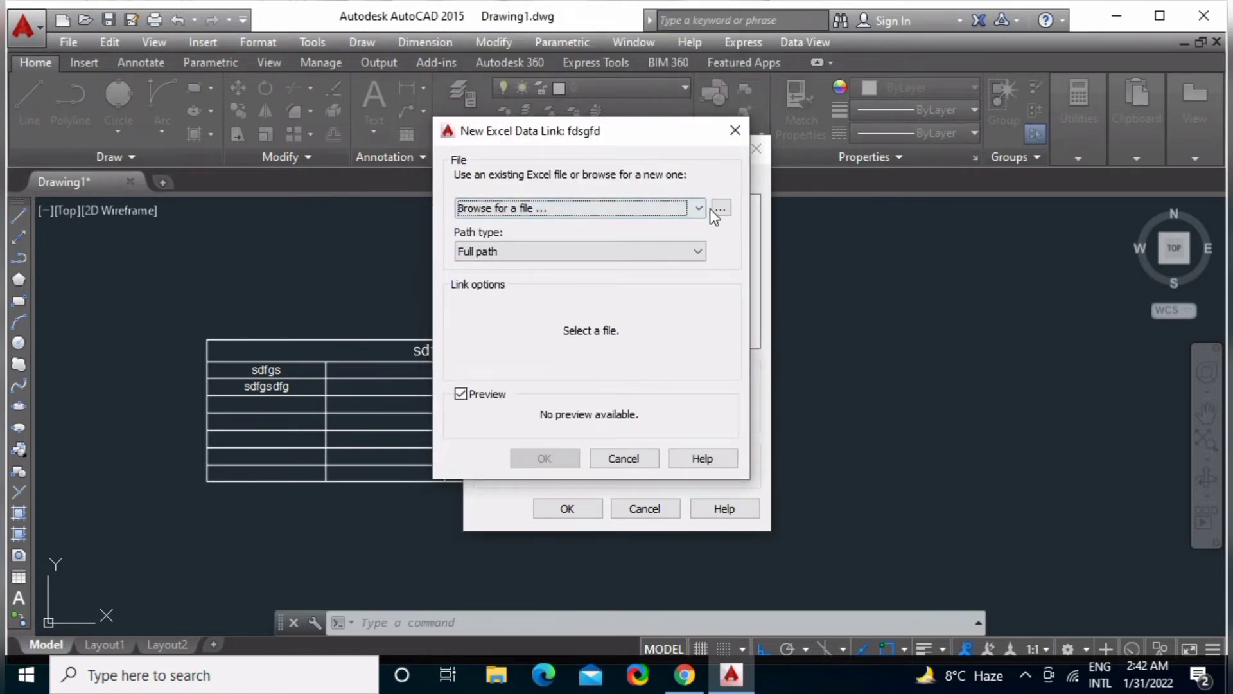
click(719, 208)
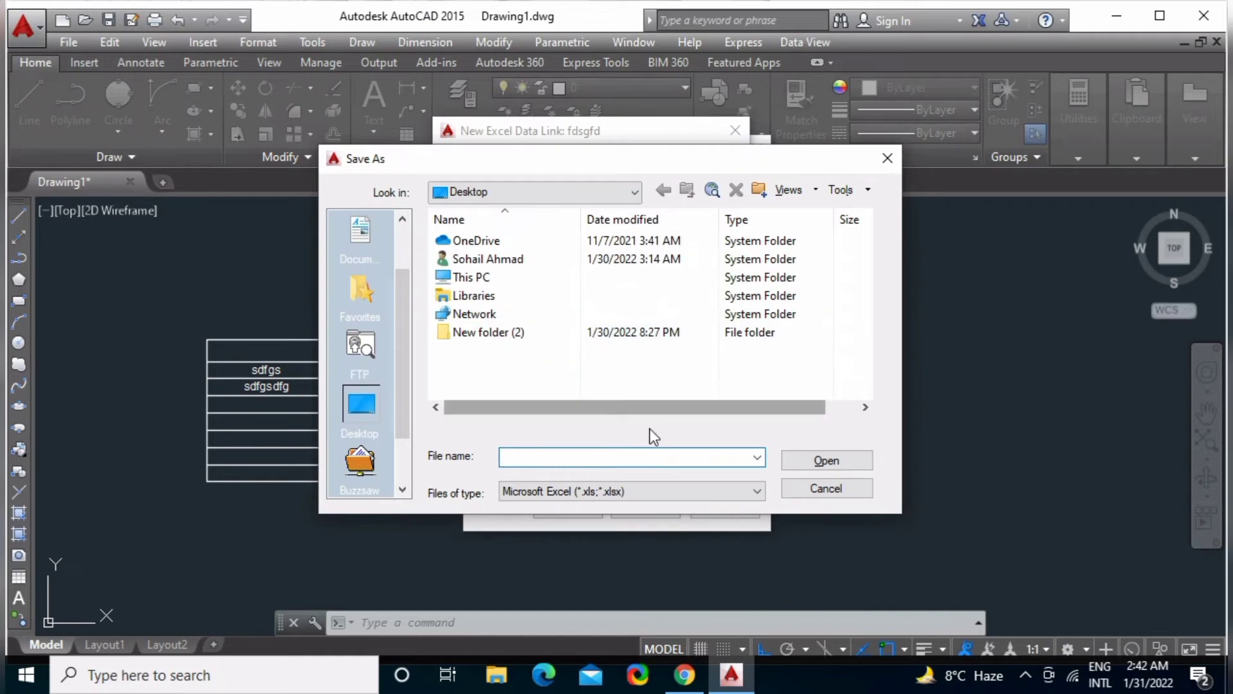
click(810, 487)
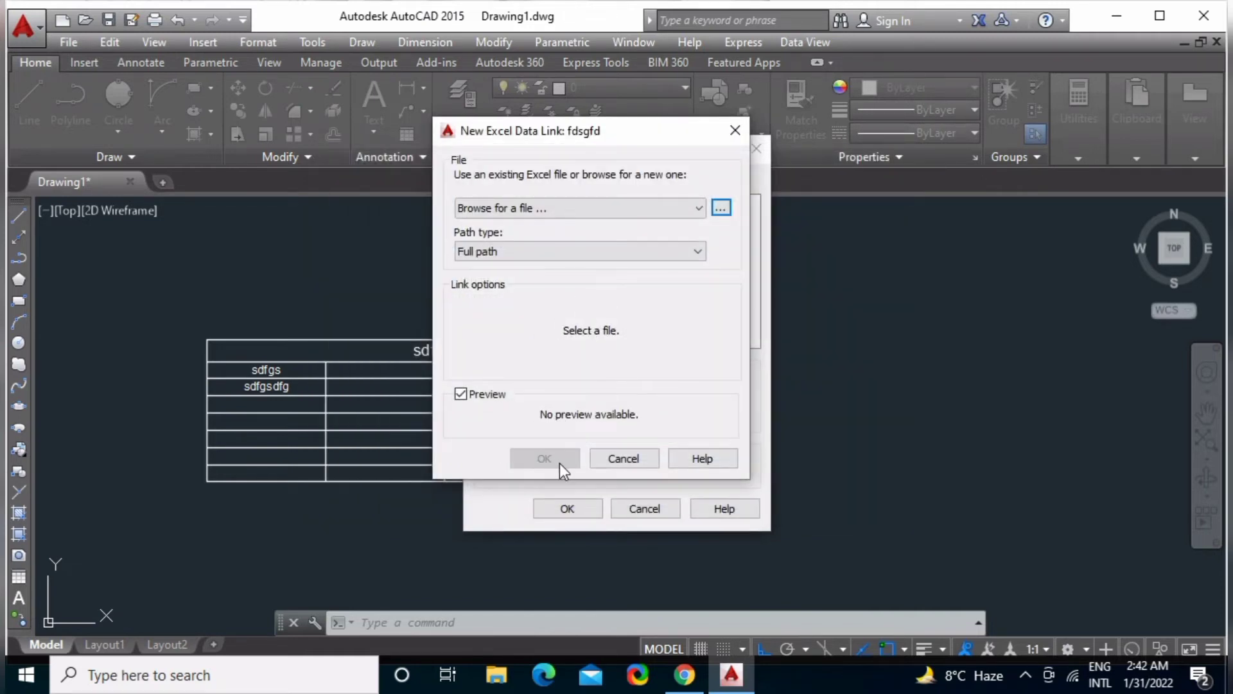
click(622, 459)
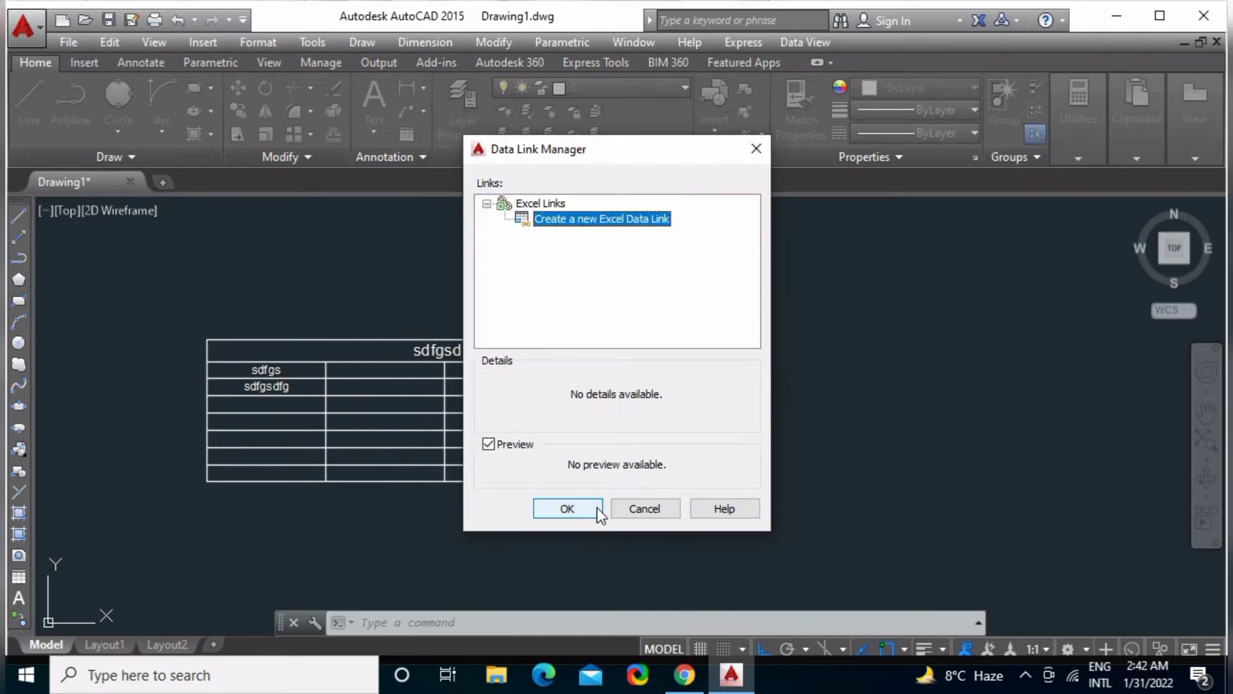
click(645, 508)
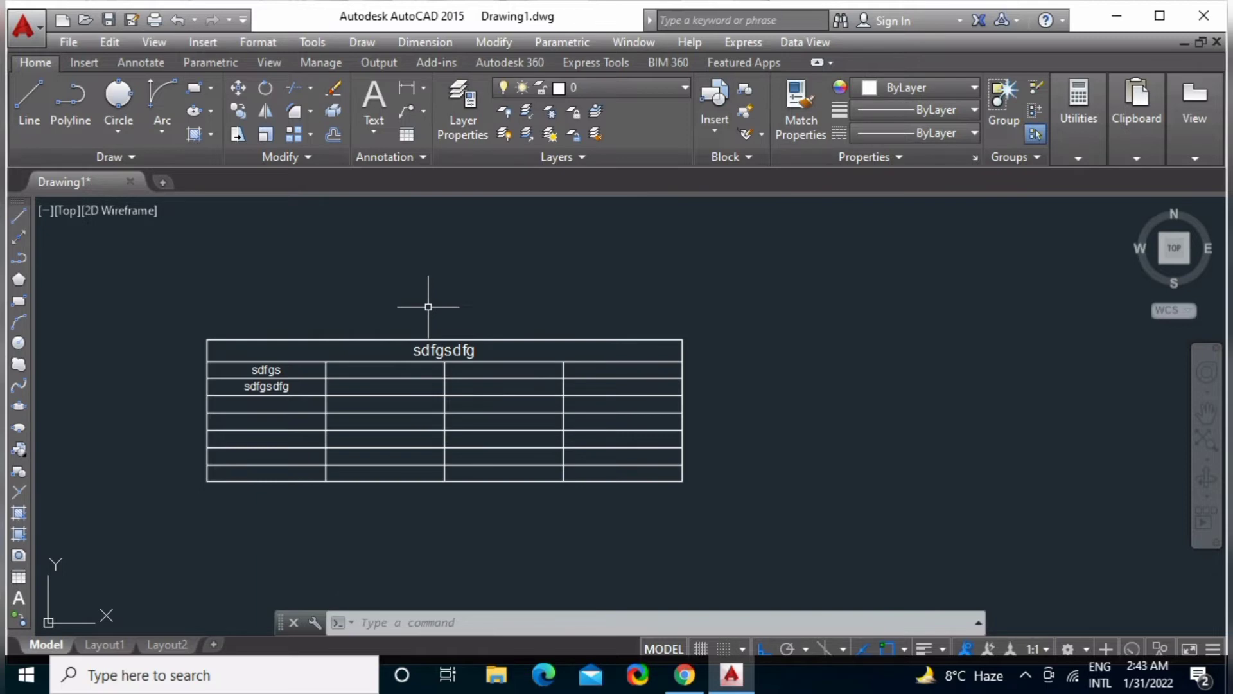
Zoom out and pan to reveal the points, ellipses and cloud outline.
scroll(447, 305, down, 6)
middle_drag(309, 370, 628, 407)
scroll(628, 407, down, 6)
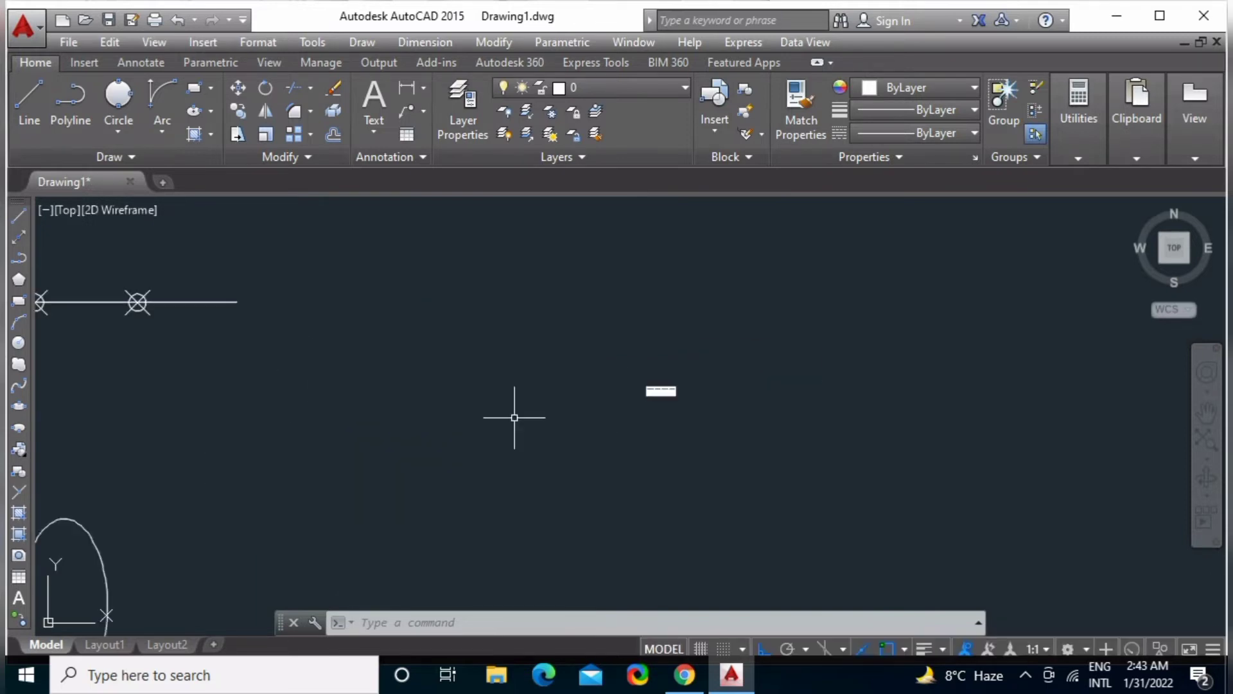
middle_drag(330, 433, 745, 372)
scroll(594, 392, down, 7)
Run HATCH with the ANSI31 pattern, waiting for an internal point to fill.
scroll(507, 375, up, 1)
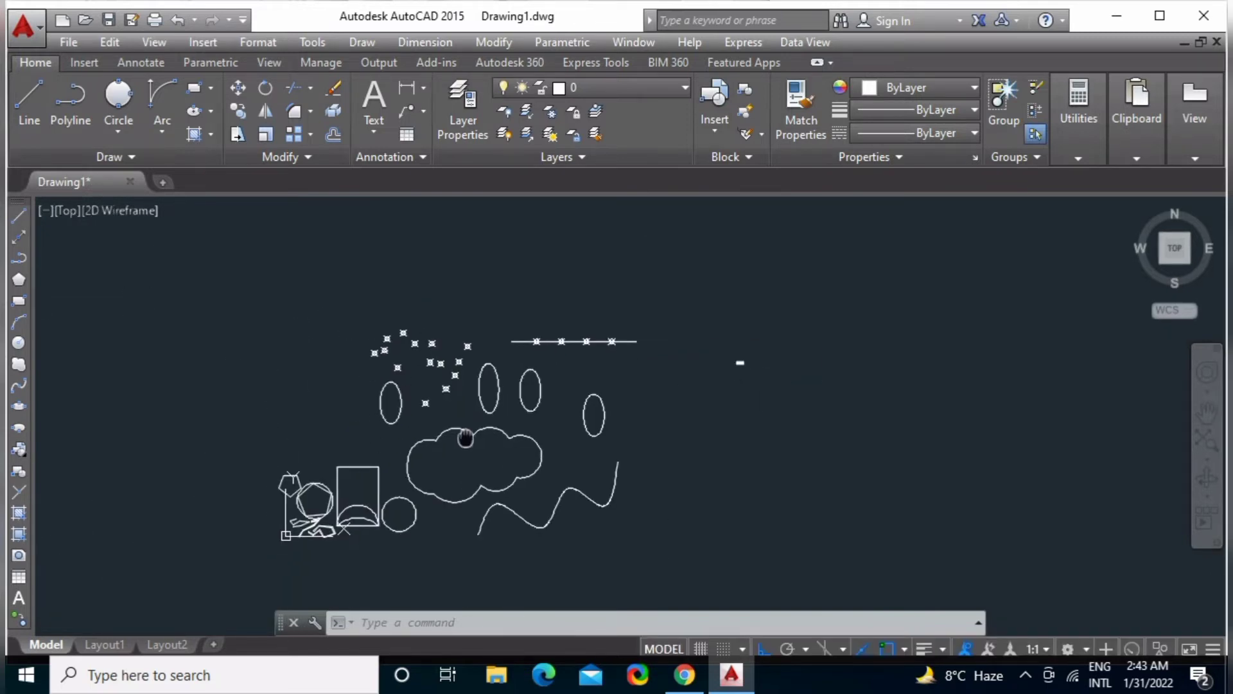
scroll(513, 372, up, 4)
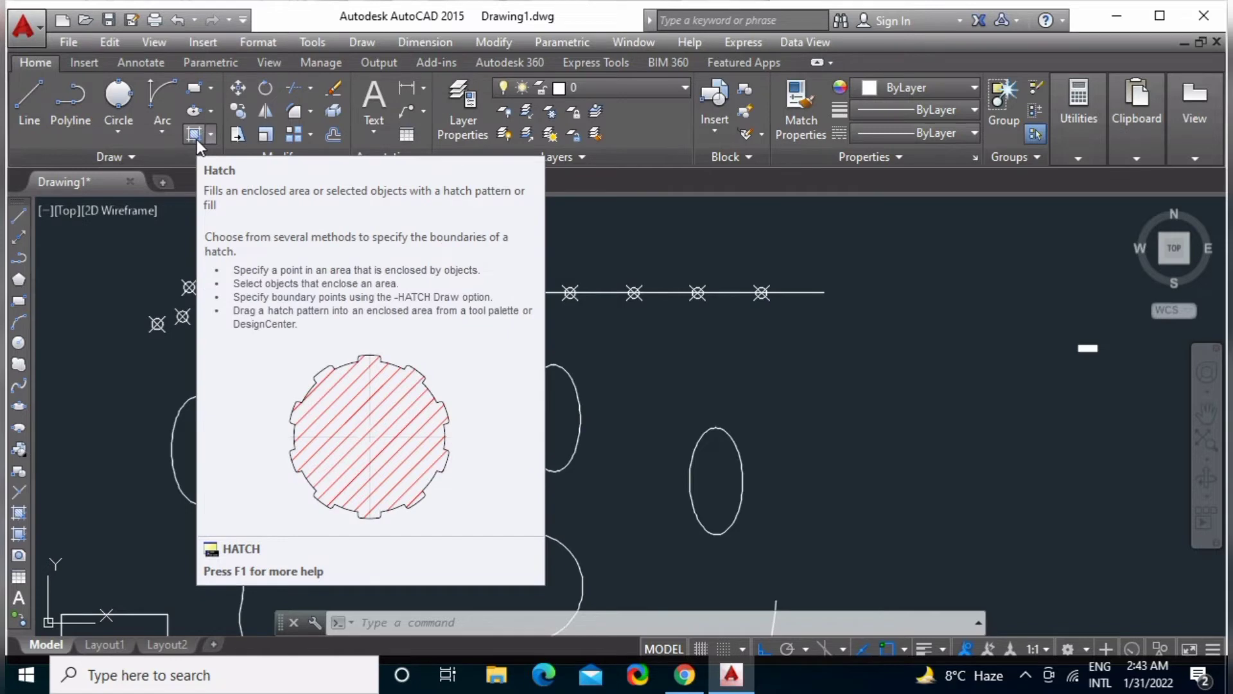
click(363, 42)
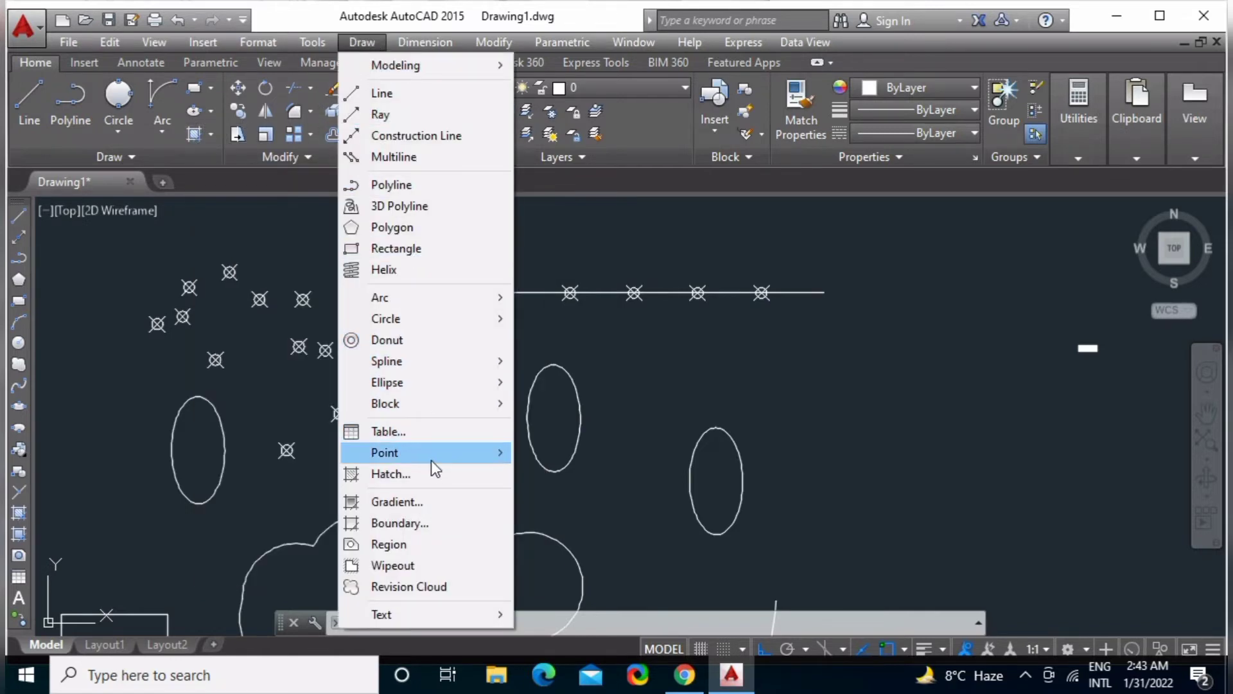
click(525, 475)
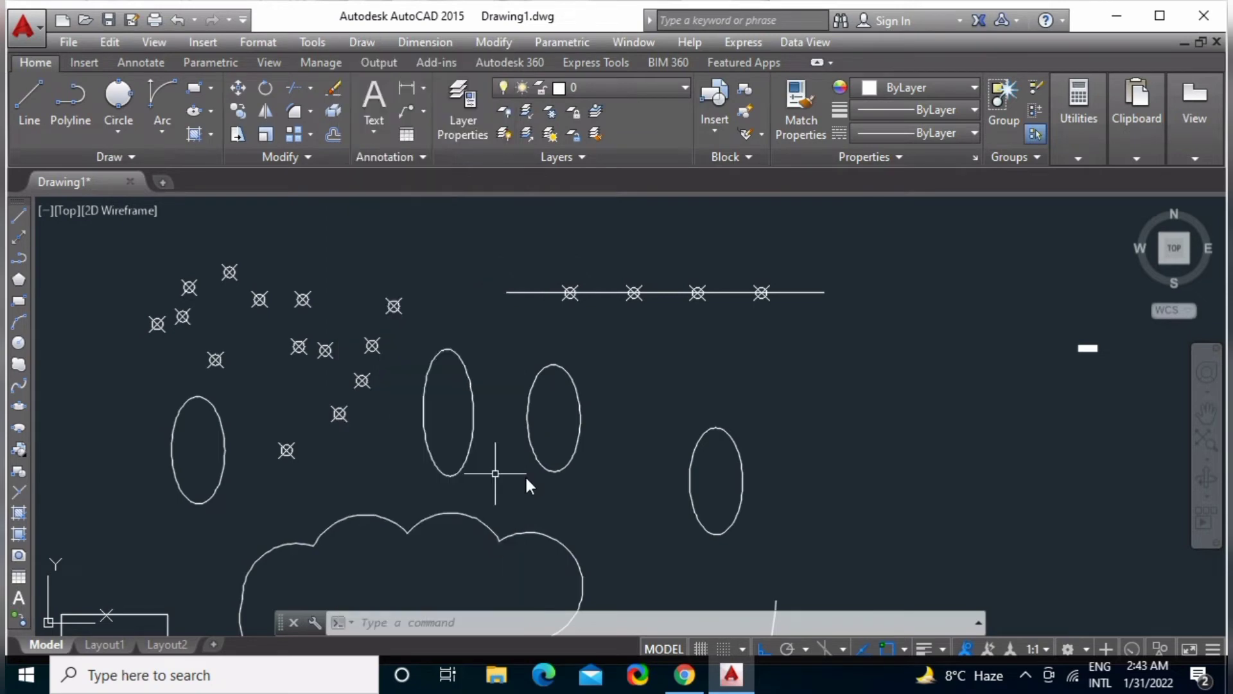
click(520, 482)
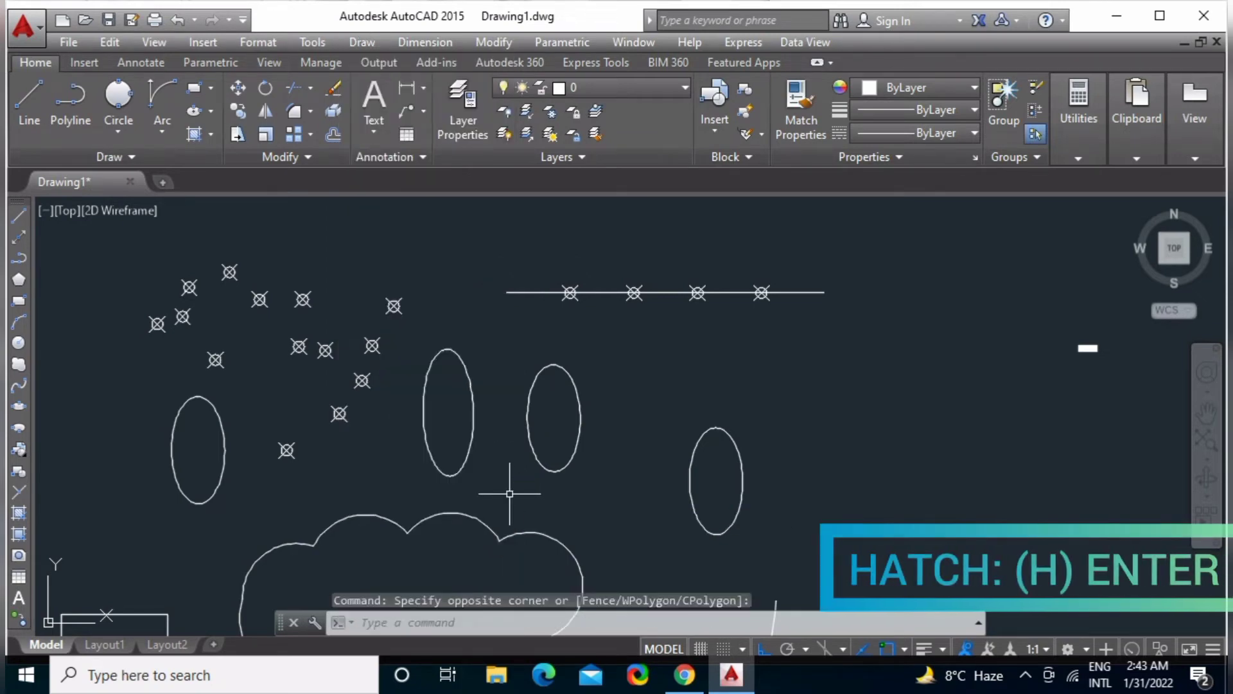
text(h)
key(Return)
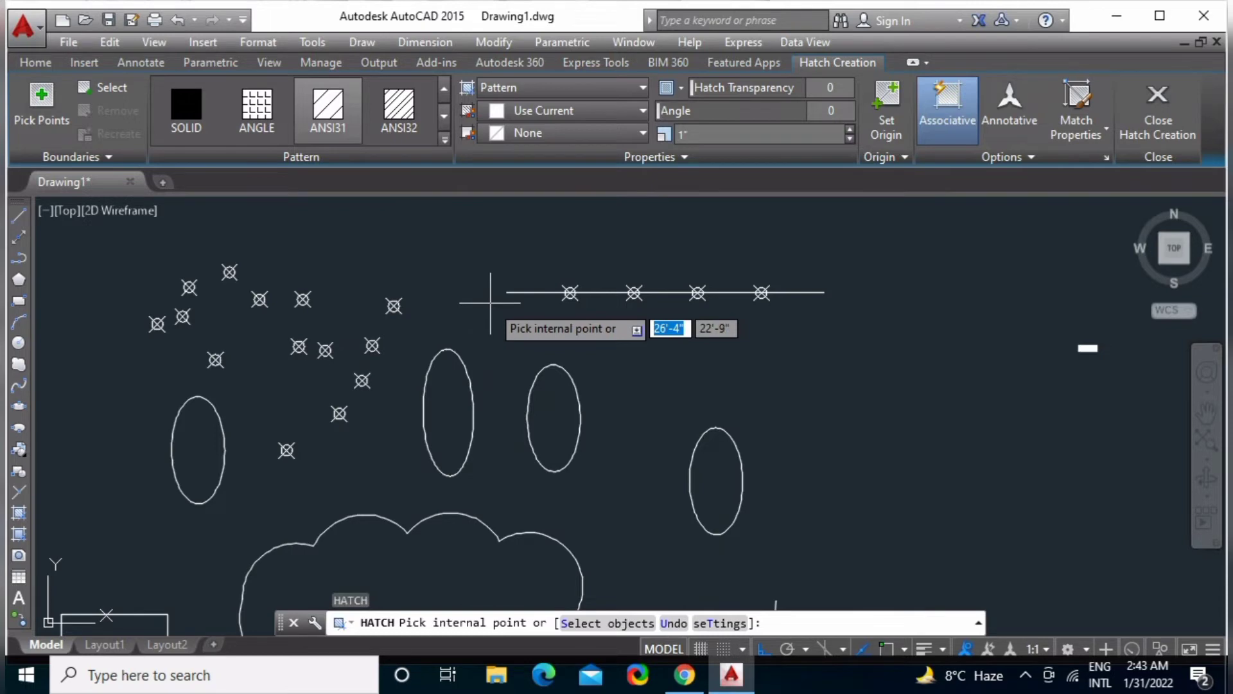
key(Escape)
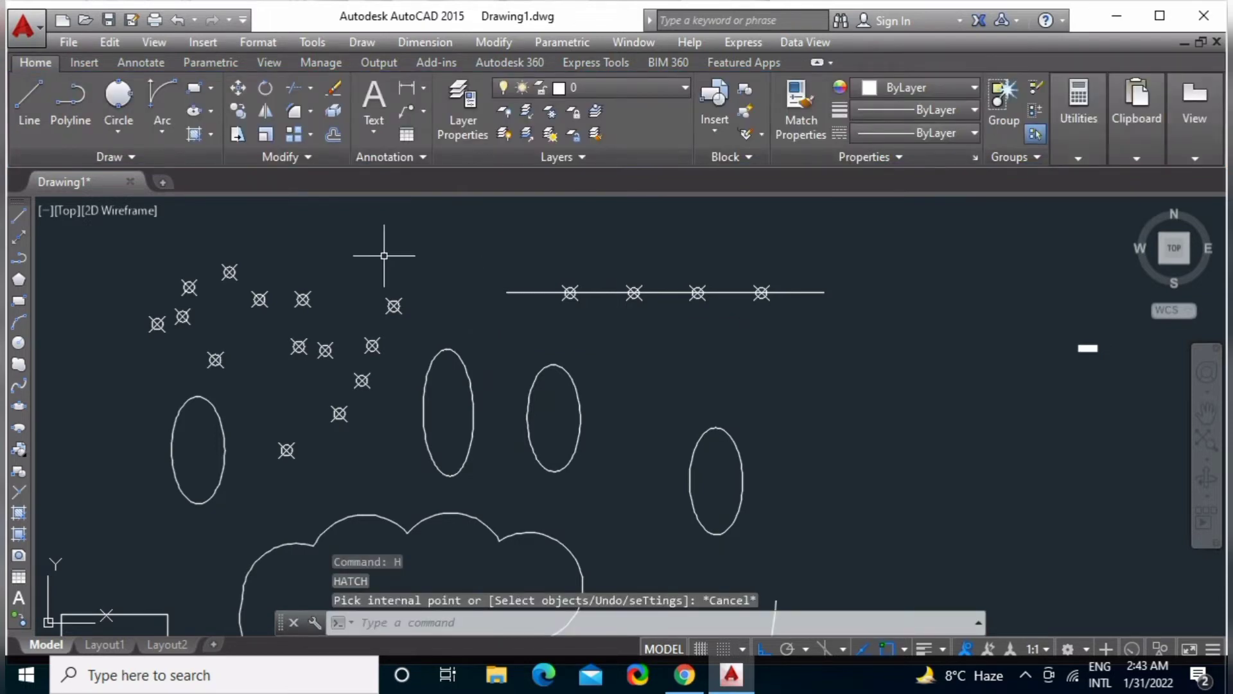
key(Return)
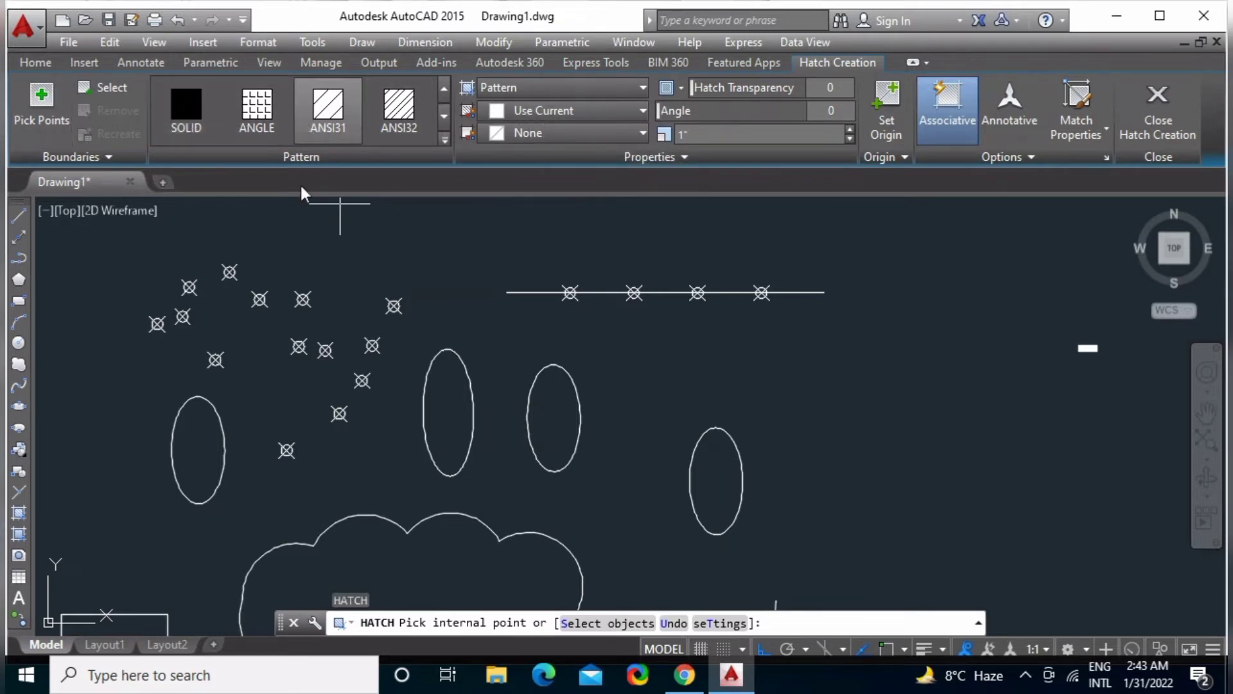
Hatch all four ellipses with ANSI31 by picking inside each, briefly trying Remove Boundaries.
click(454, 425)
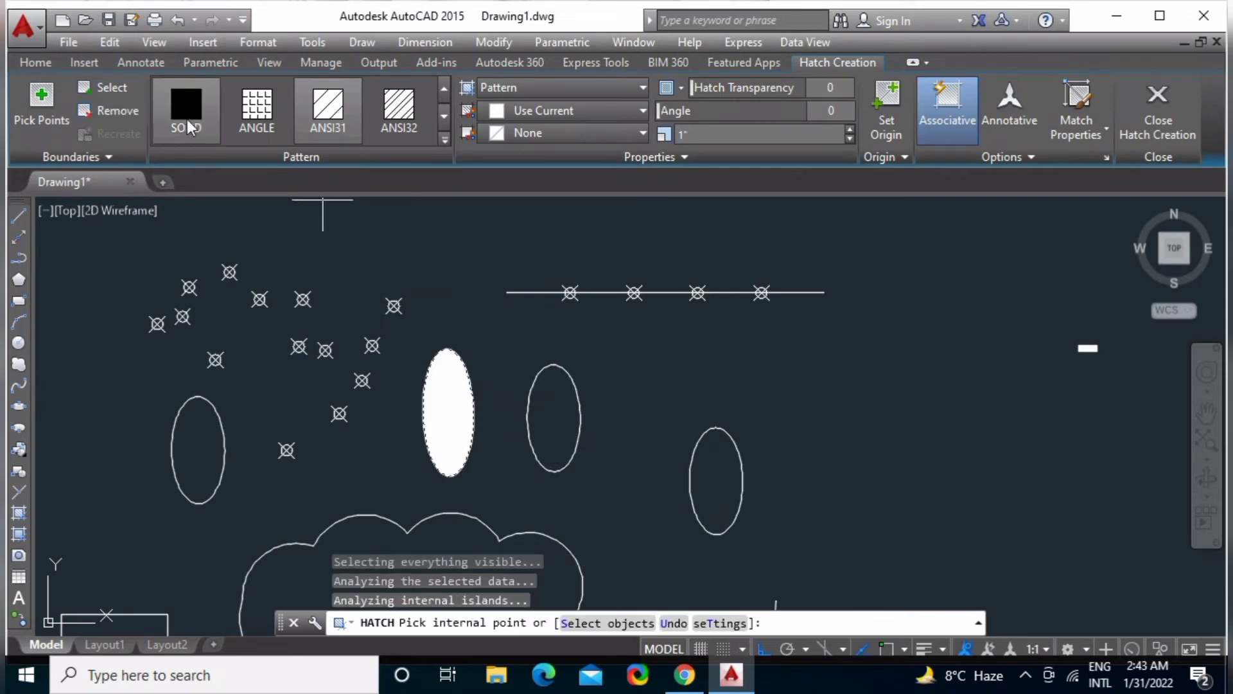
click(41, 121)
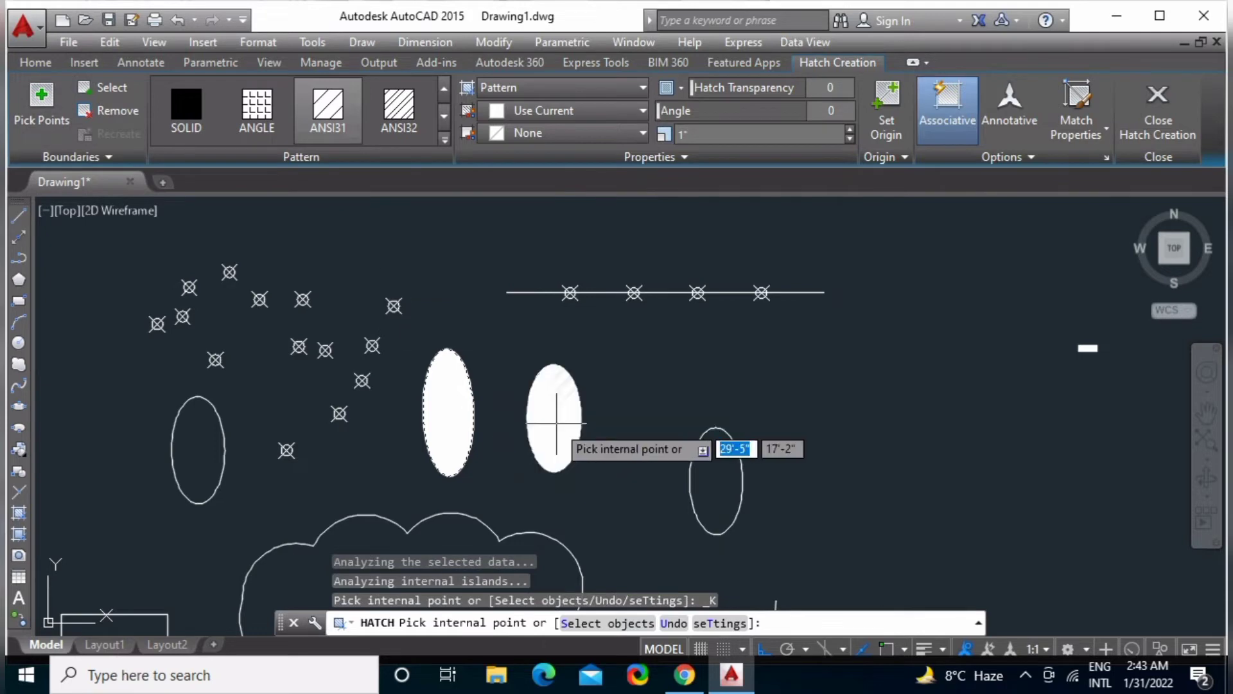
click(556, 422)
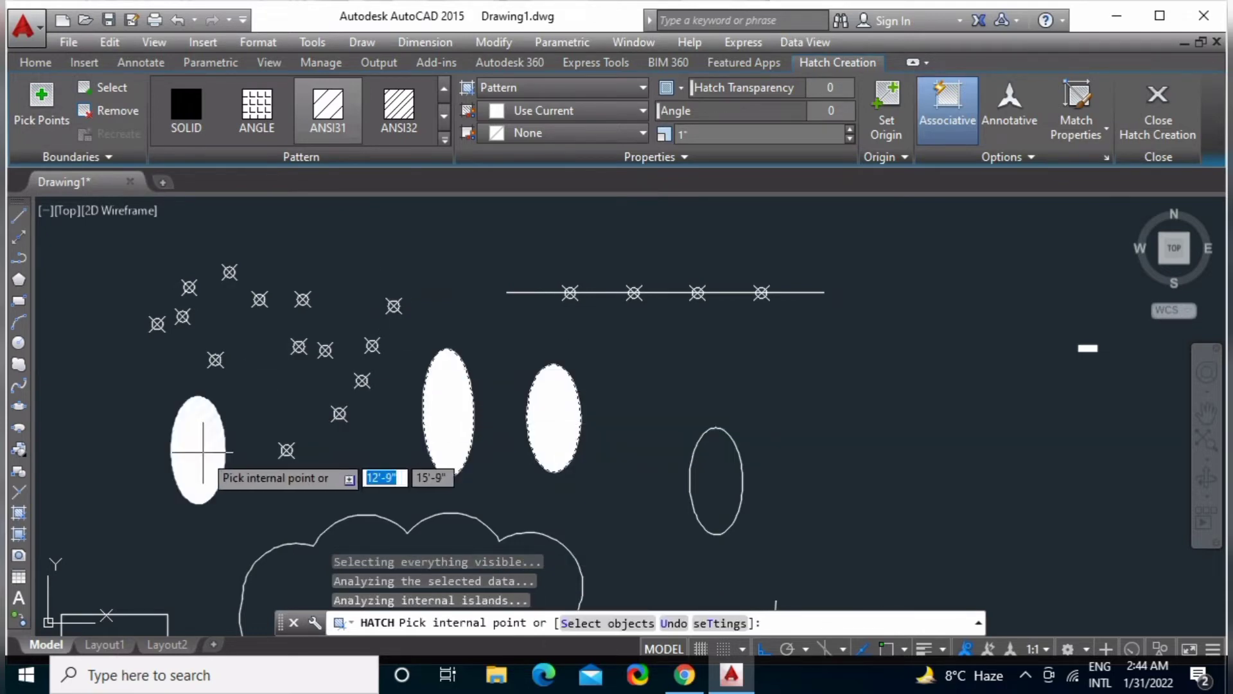
click(203, 451)
click(718, 485)
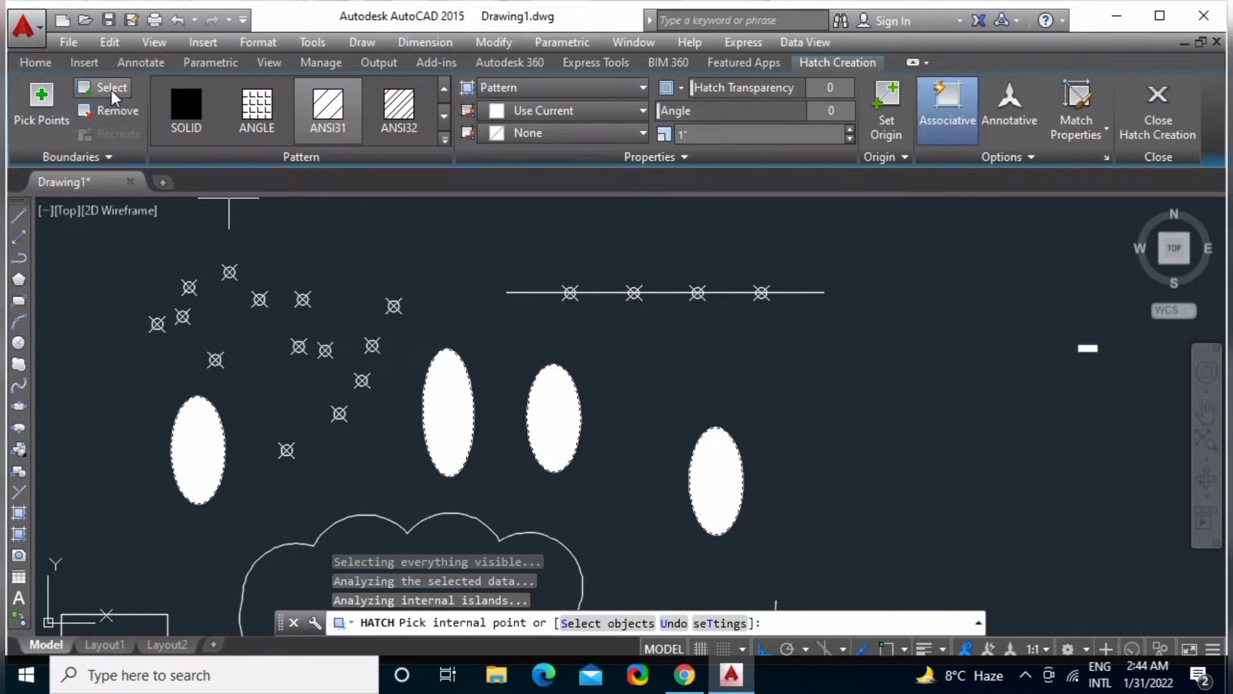
click(117, 109)
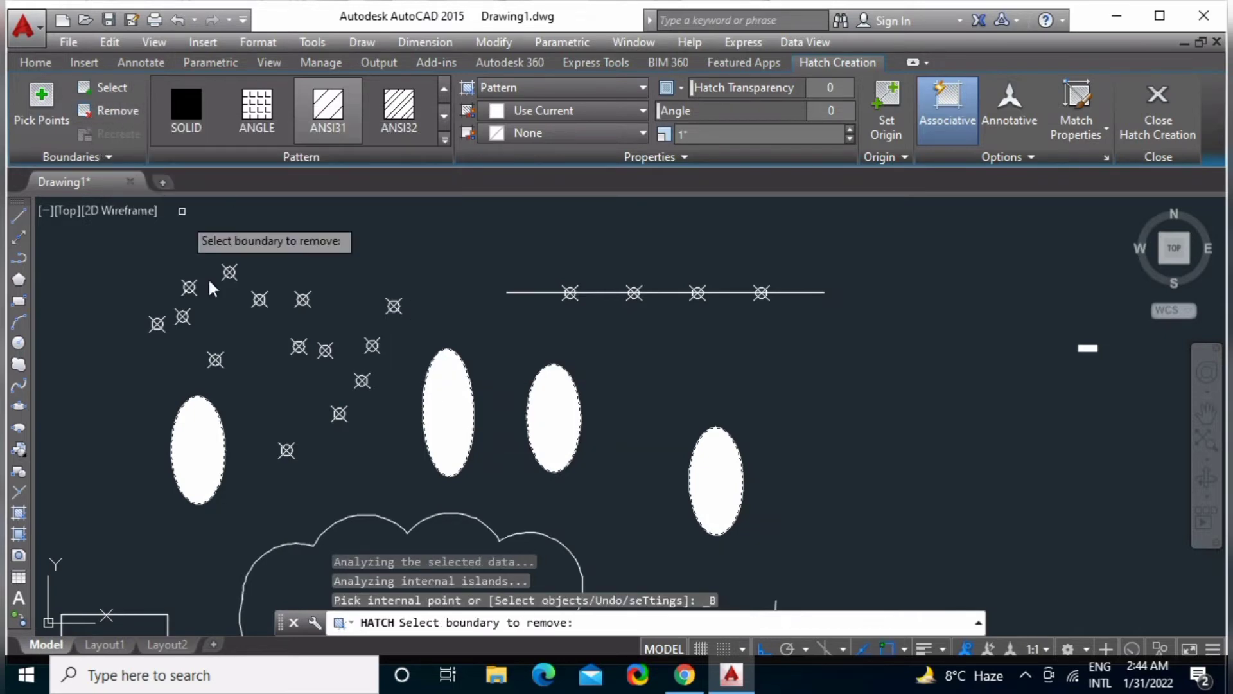
click(207, 441)
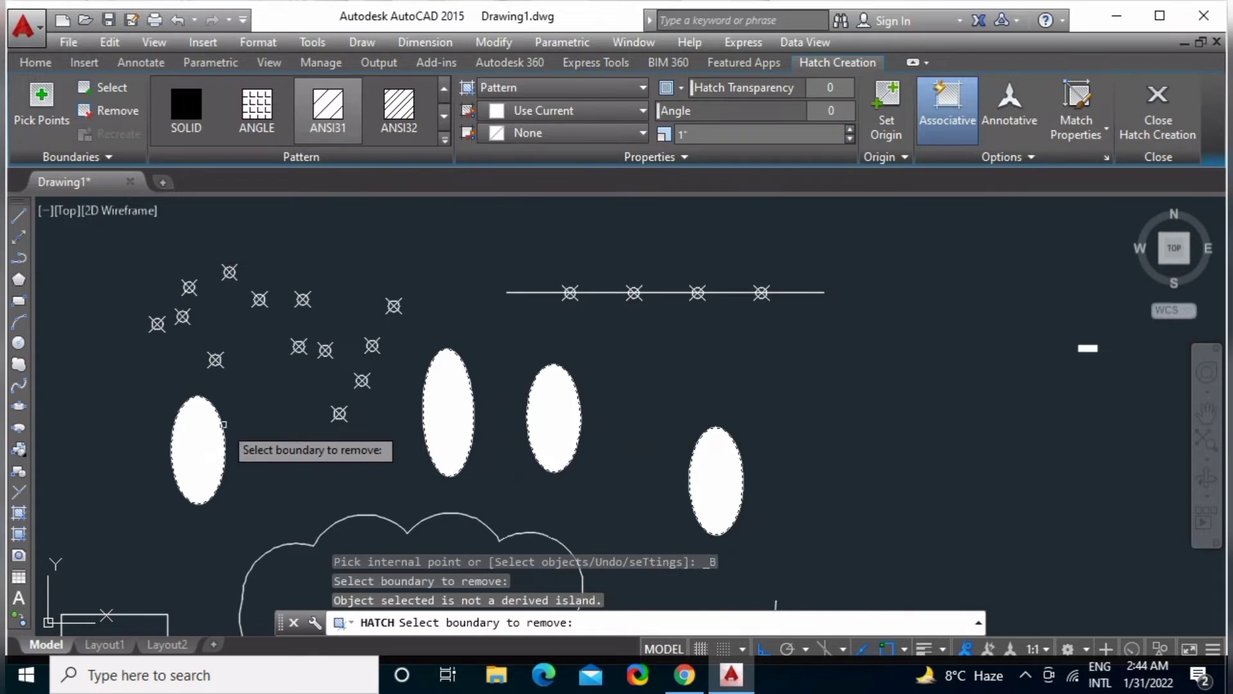
click(223, 424)
key(Return)
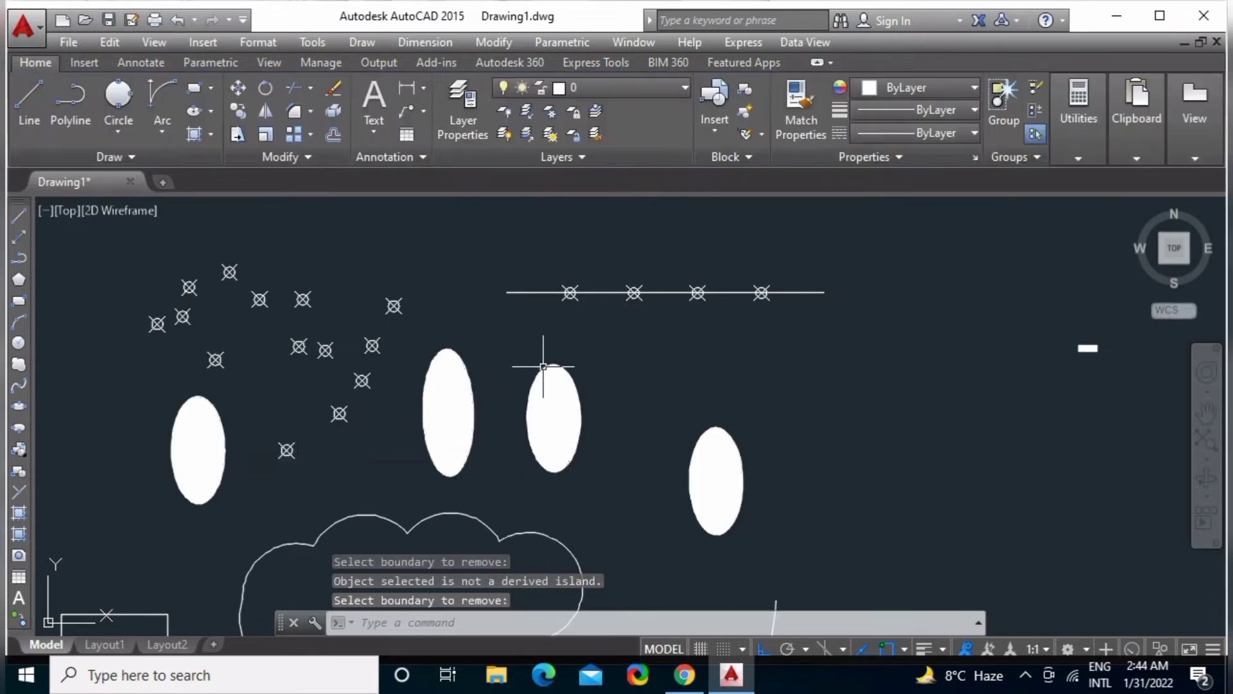
Remove the tall left-of-centre ellipse from the hatch boundary set.
click(212, 440)
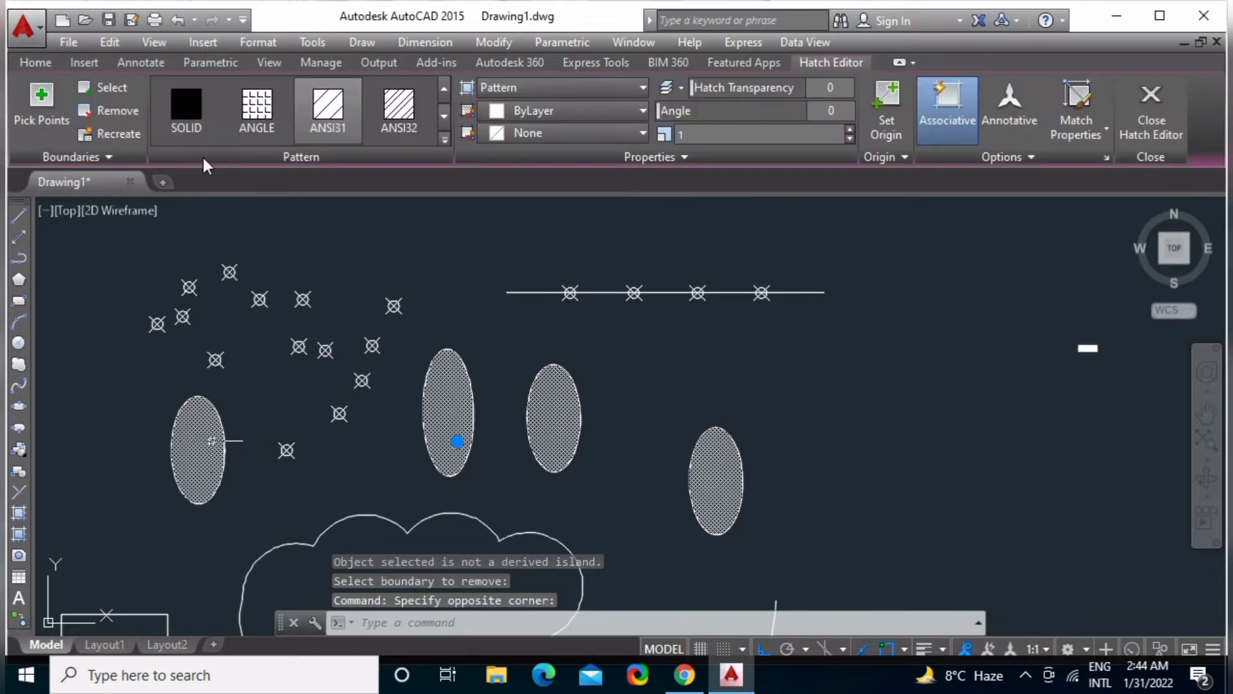
click(114, 114)
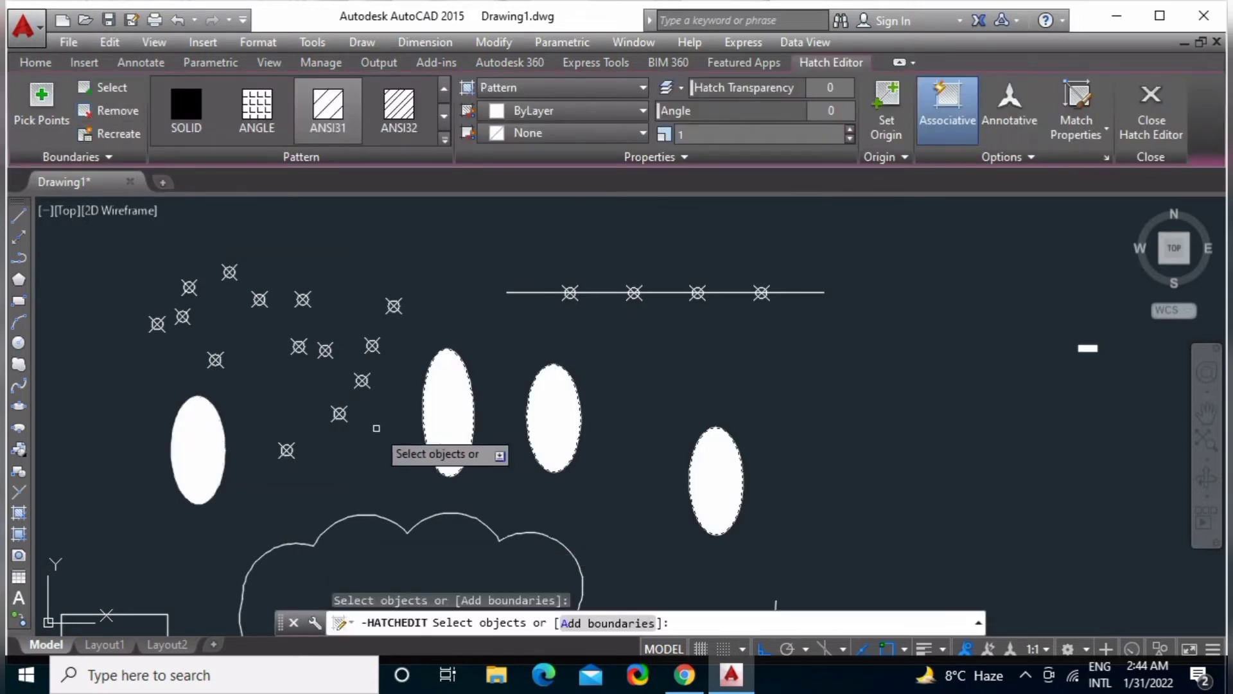
click(450, 399)
right_click(634, 450)
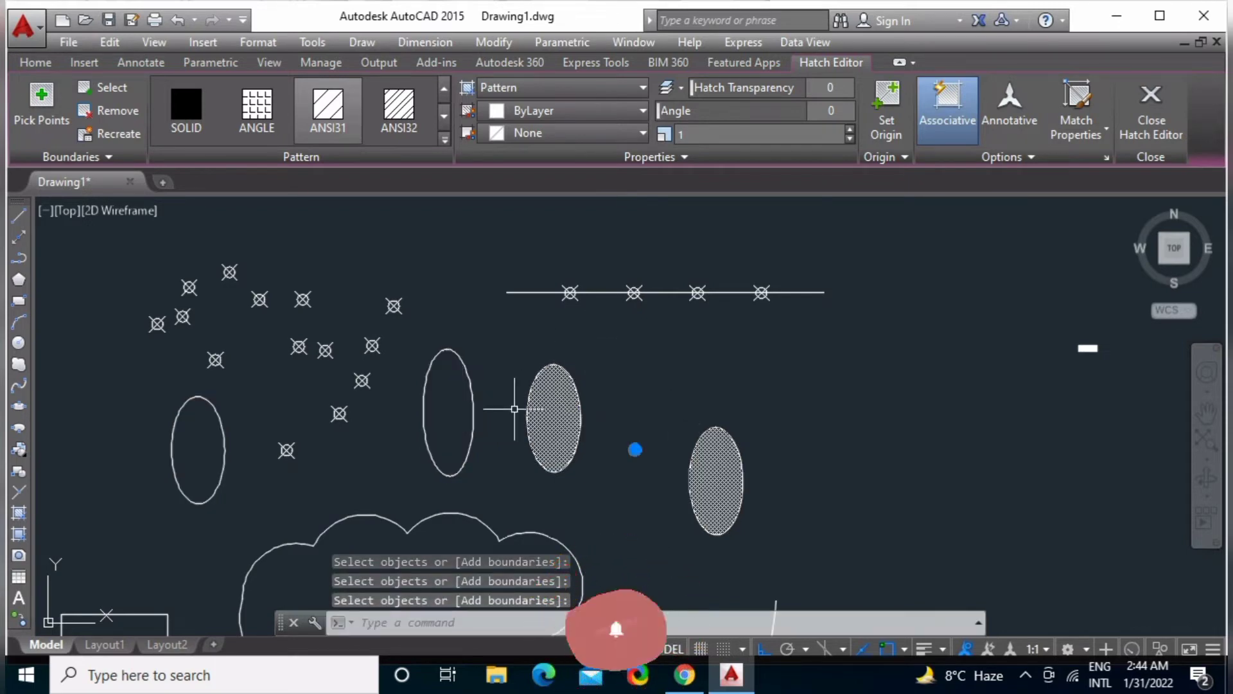
key(Escape)
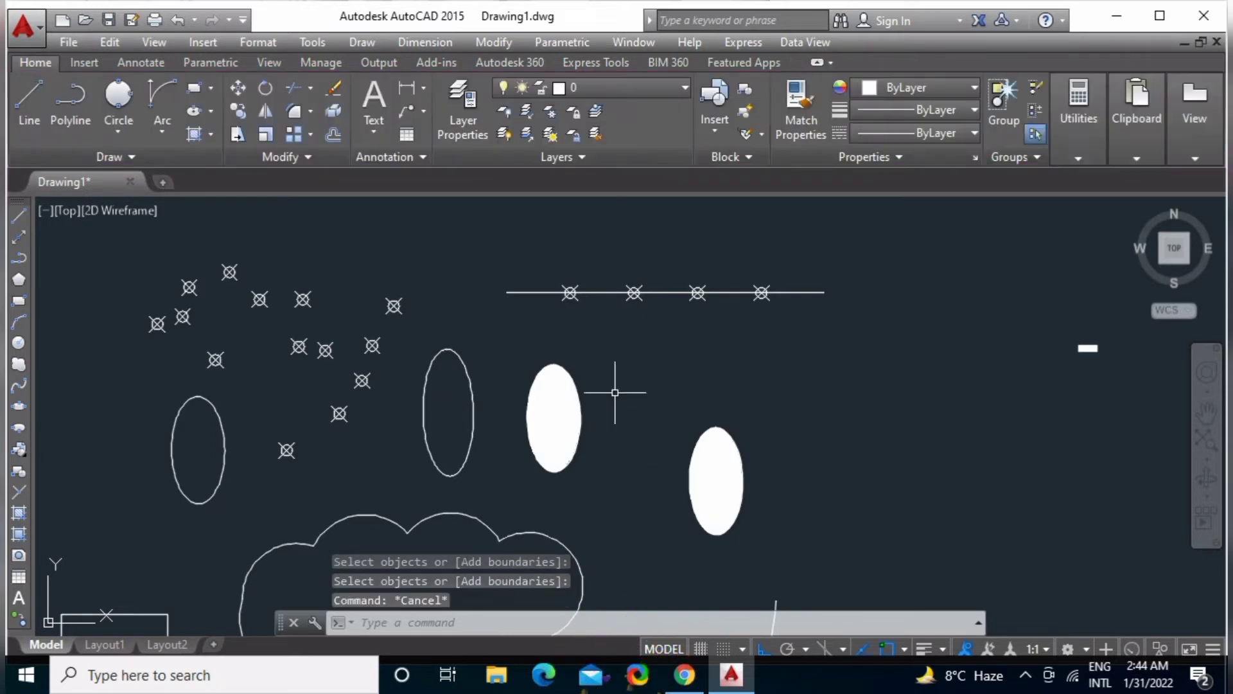
Change the right-hand ellipse hatch pattern to AR-PARQ1, after trying ANSI32 and AR-RSHKE.
click(554, 423)
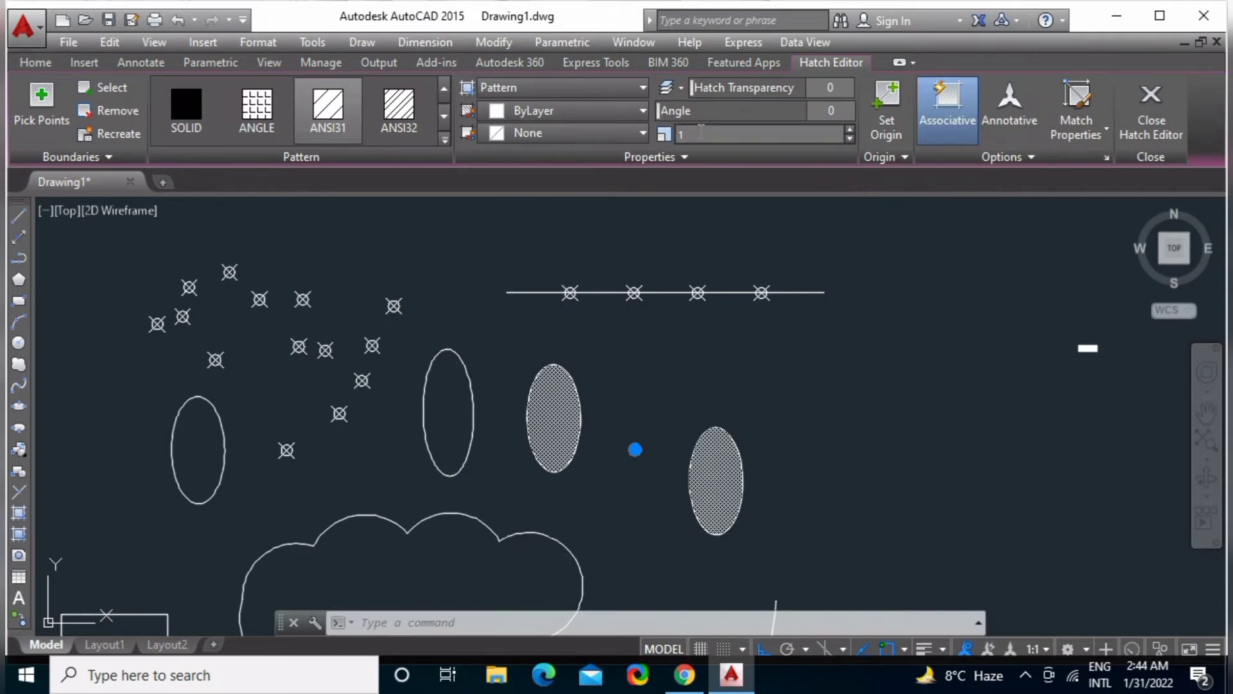
click(398, 115)
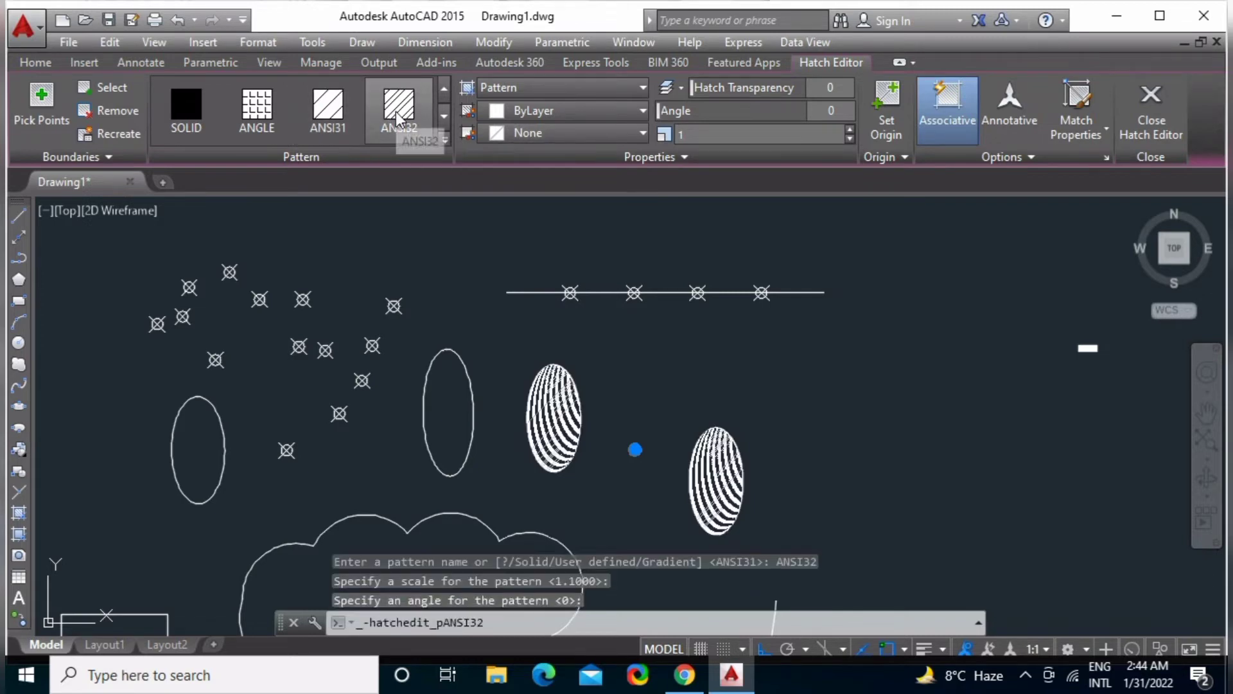
scroll(398, 116, down, 2)
click(398, 116)
scroll(398, 116, down, 1)
scroll(398, 115, down, 1)
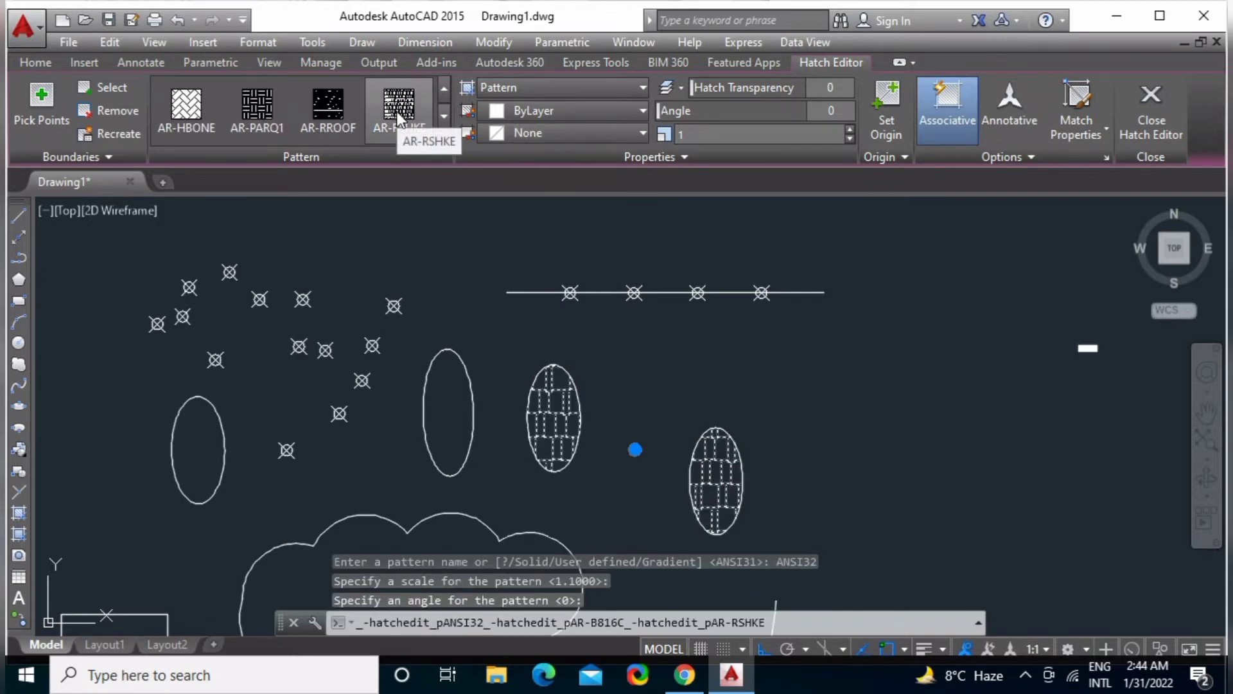
click(286, 113)
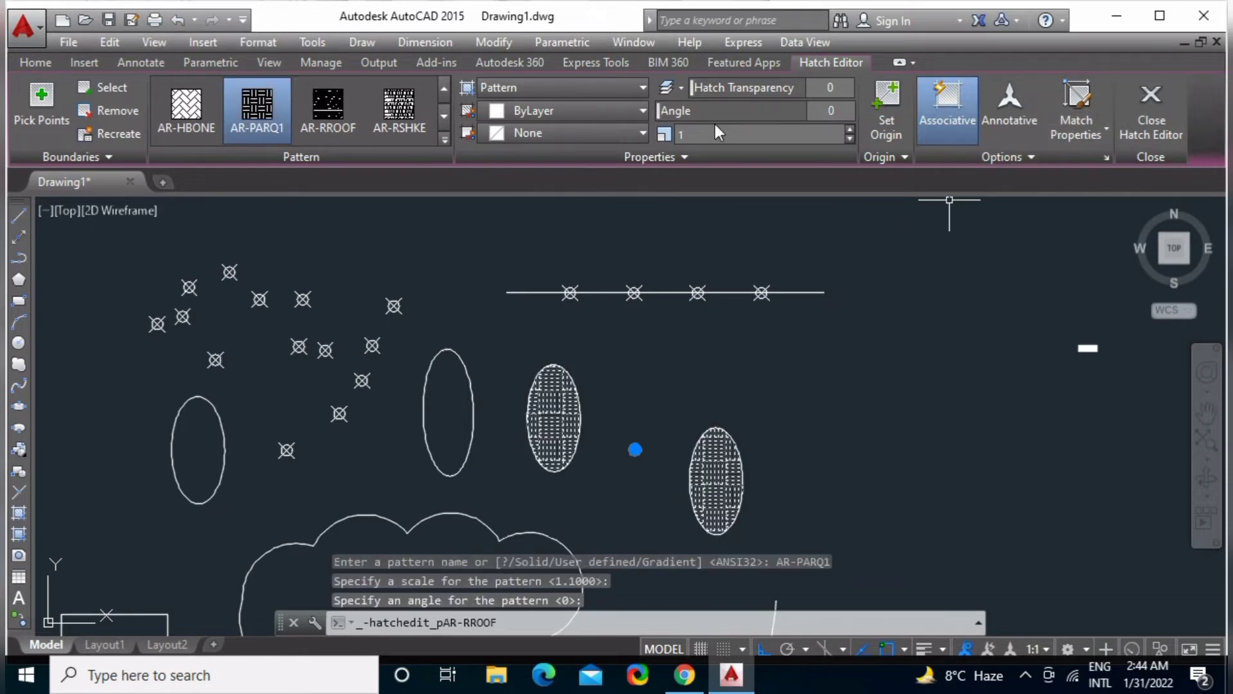
Try a hatch transparency, return it to 0, and close the Hatch Editor.
drag(757, 87, 809, 85)
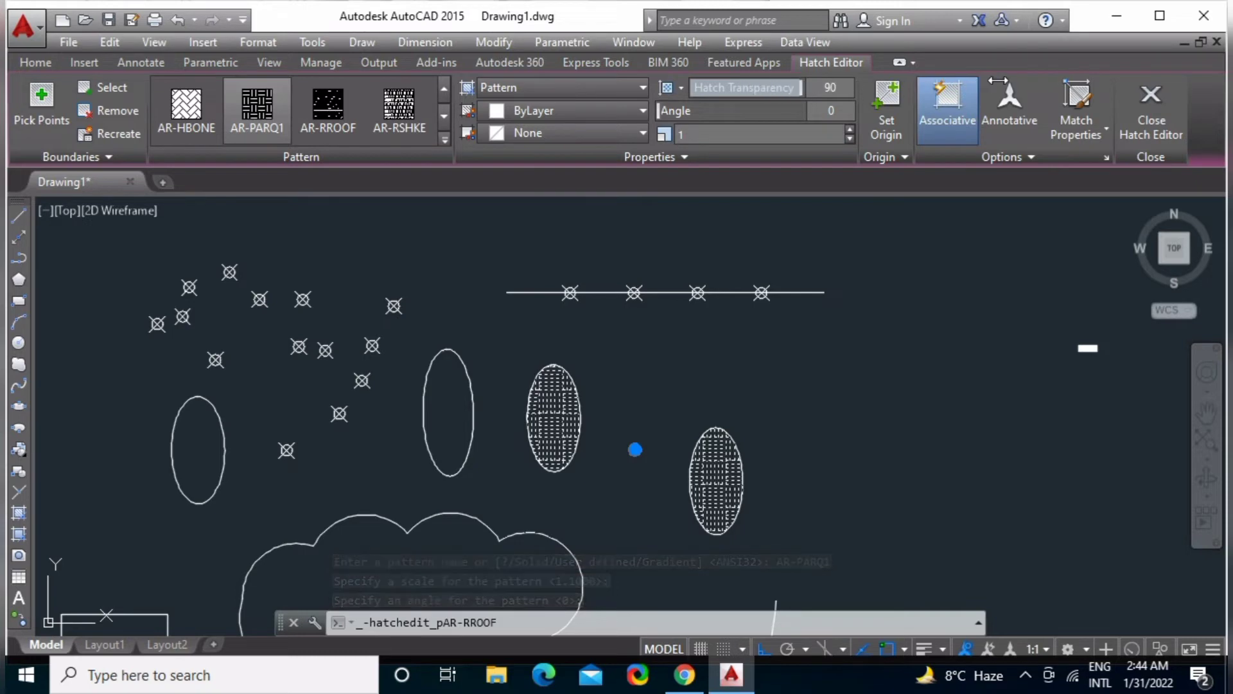
mouse_move(809, 86)
mouse_down()
mouse_move(811, 116)
mouse_move(983, 158)
mouse_up()
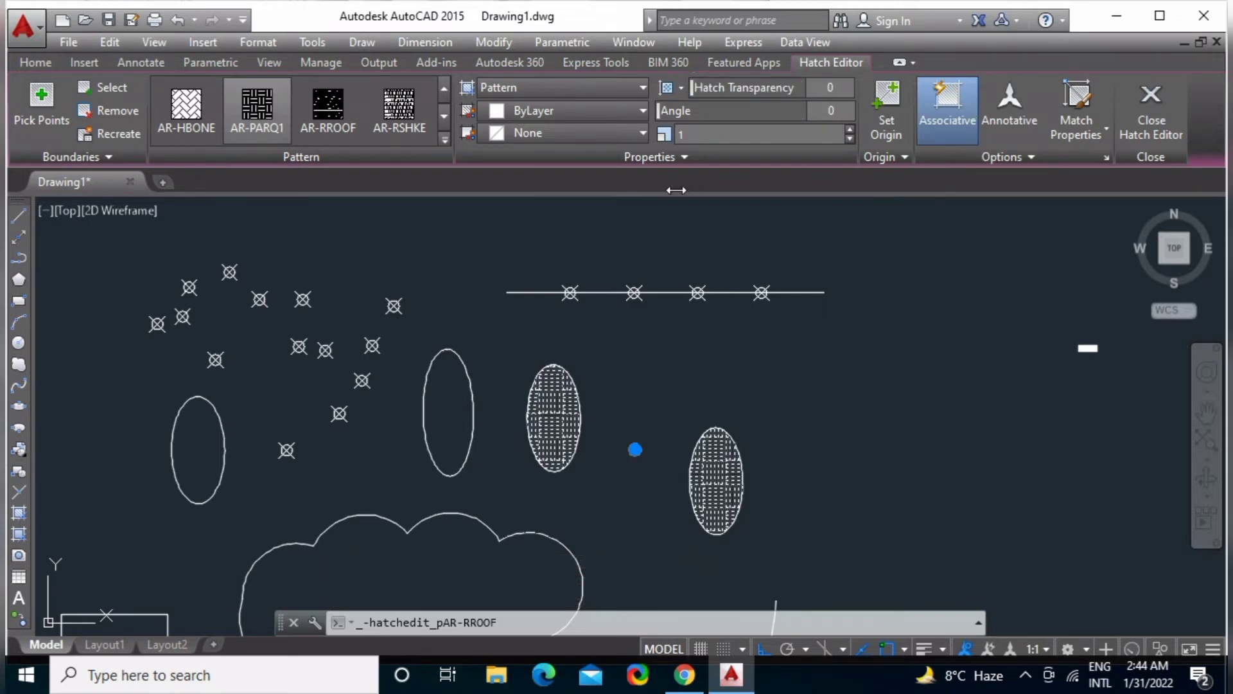
drag(676, 190, 736, 169)
click(1149, 111)
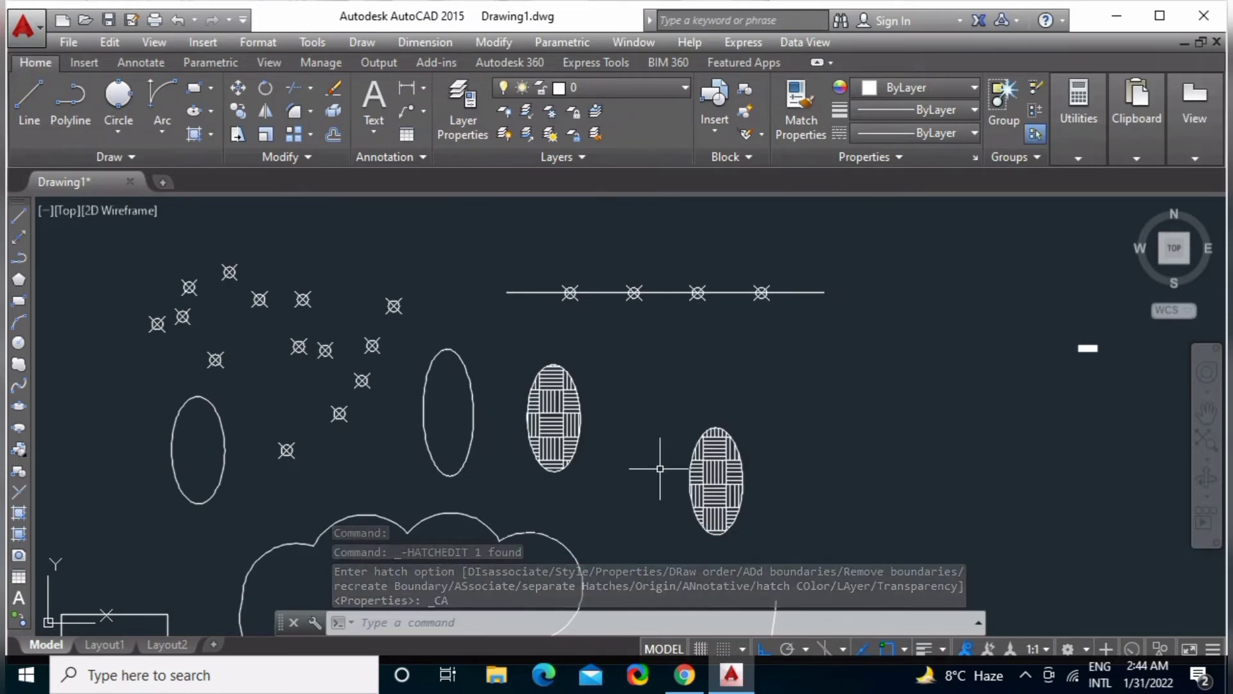
Try the HATCHEDIT command twice, cancelling each attempt.
text(hHE)
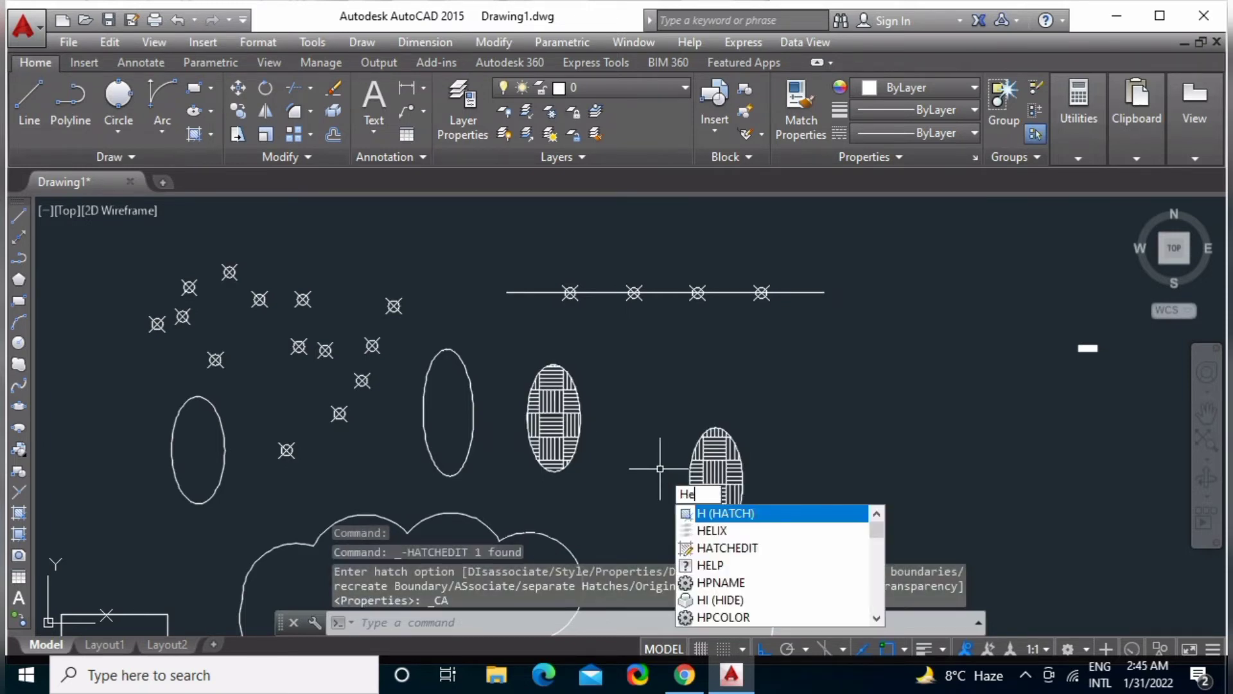
key(Return)
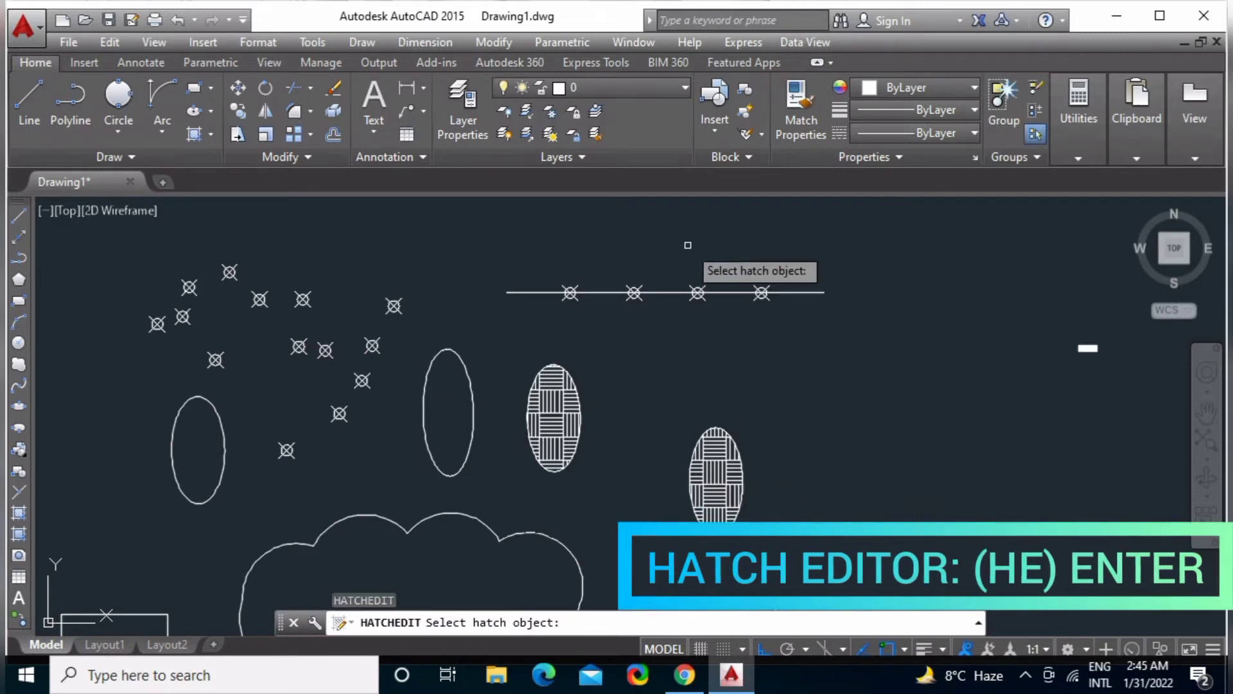
key(Escape)
text(h)
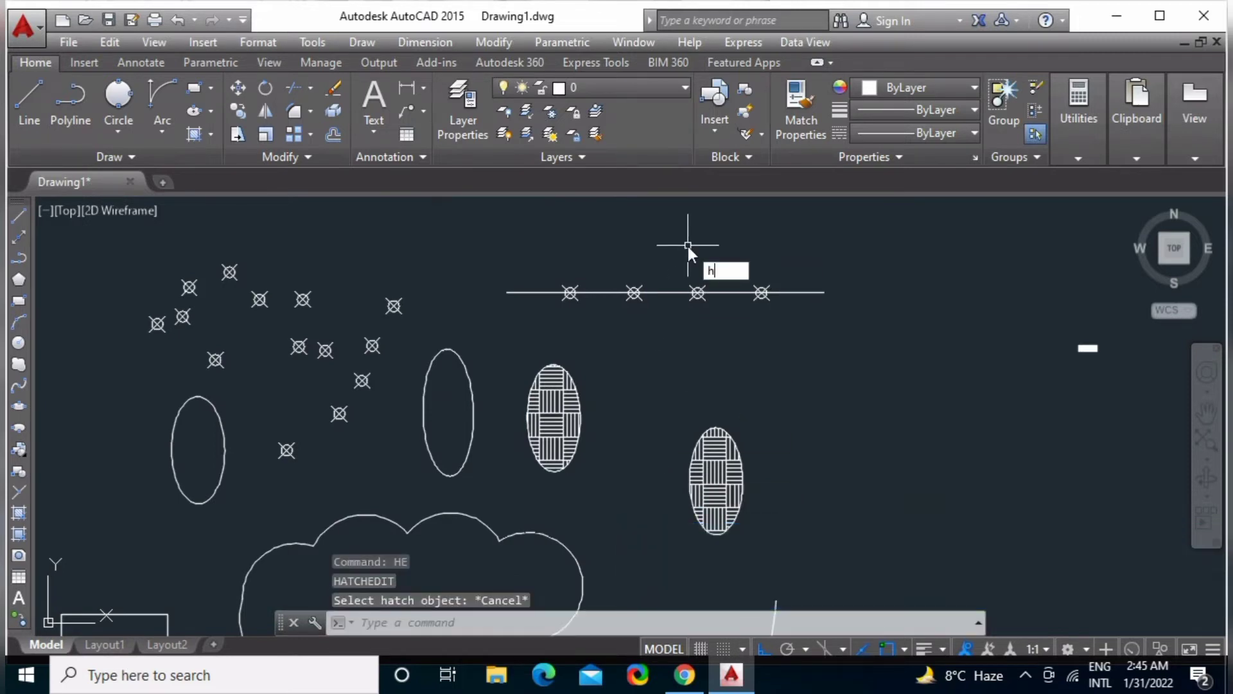
text( obje)
key(Return)
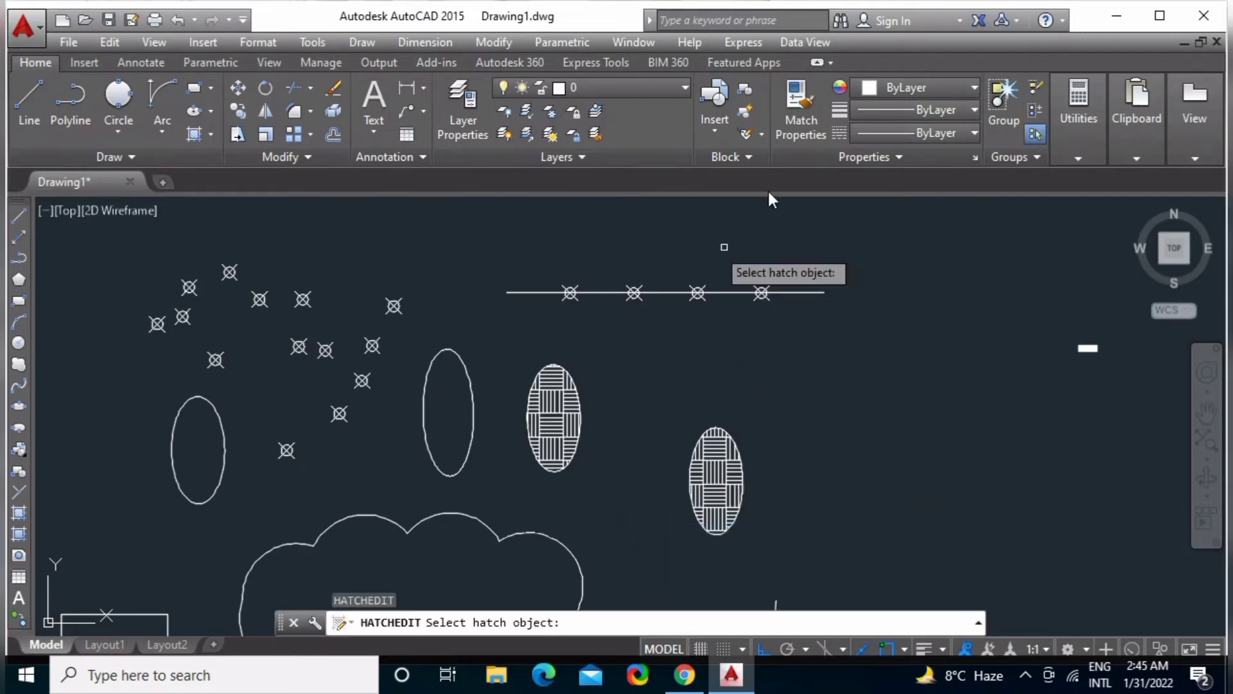
key(Escape)
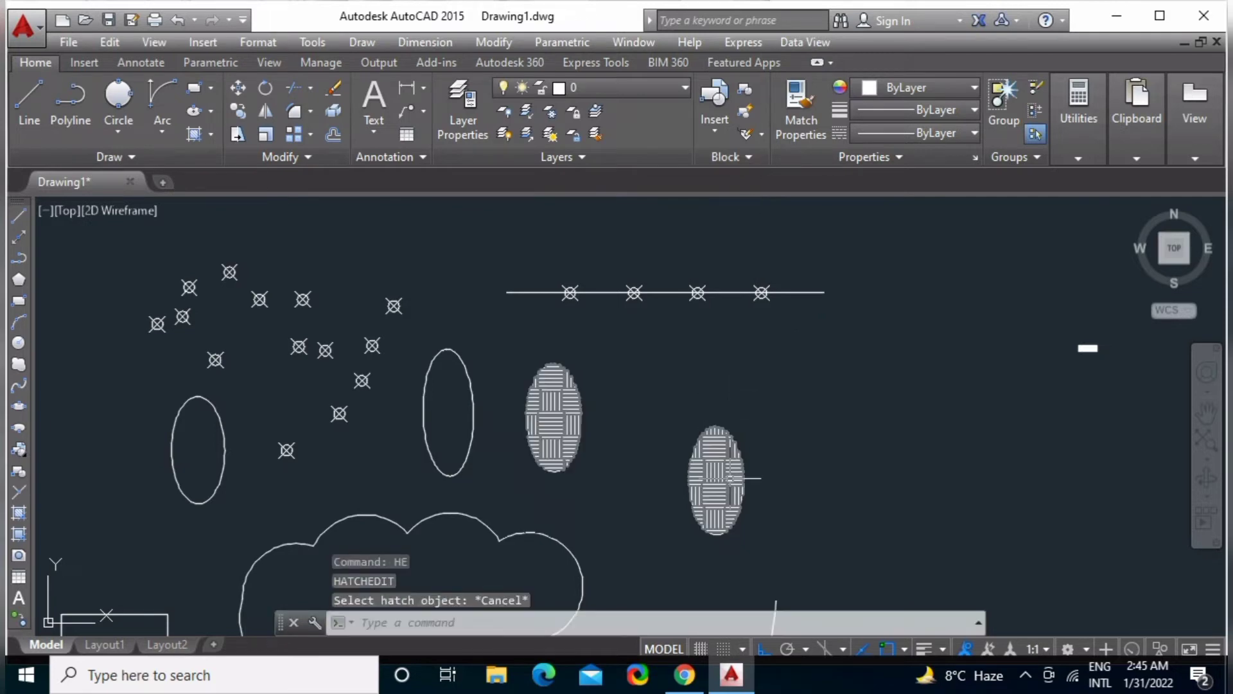
mouse_move(725, 479)
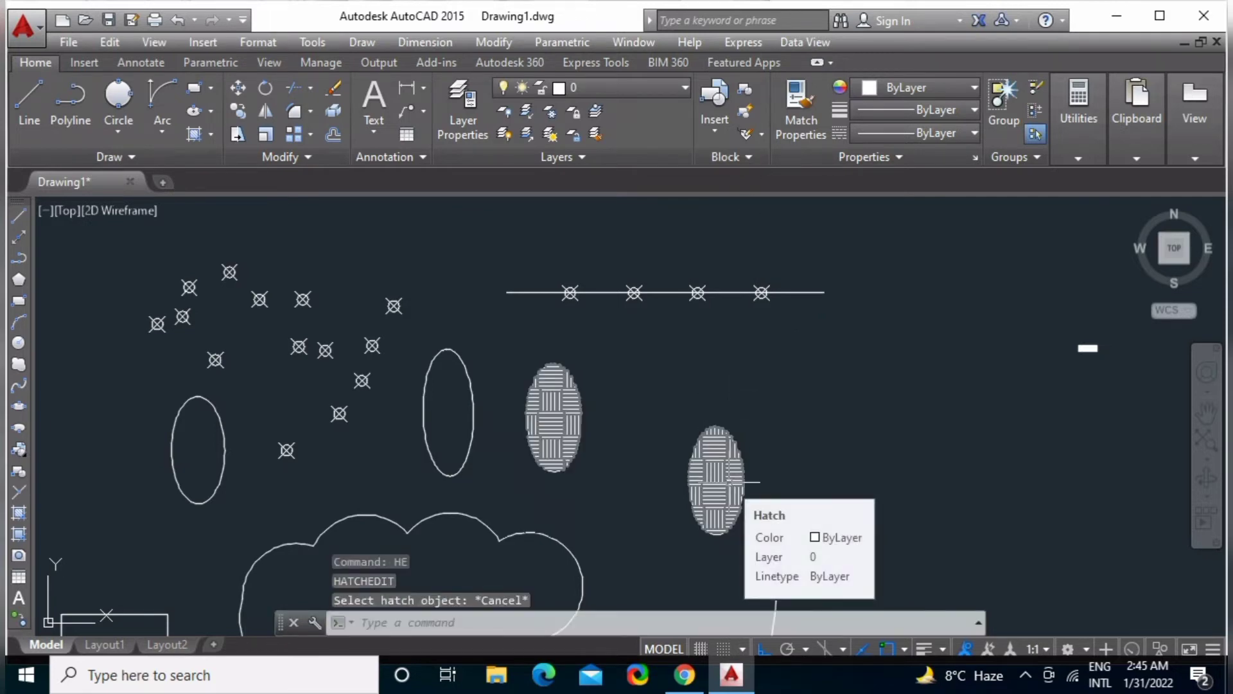
Set the parquet hatch scale to 2 in Hatch Edit, preview it, and confirm.
text(h obje)
key(Return)
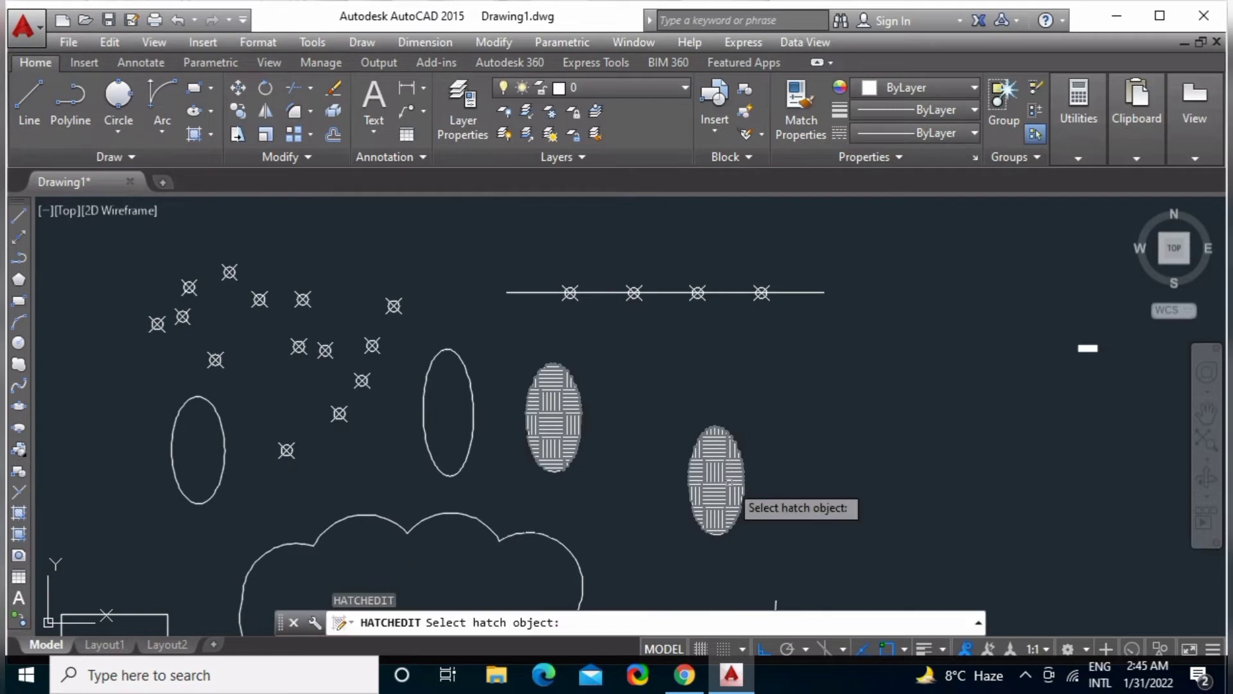
click(726, 505)
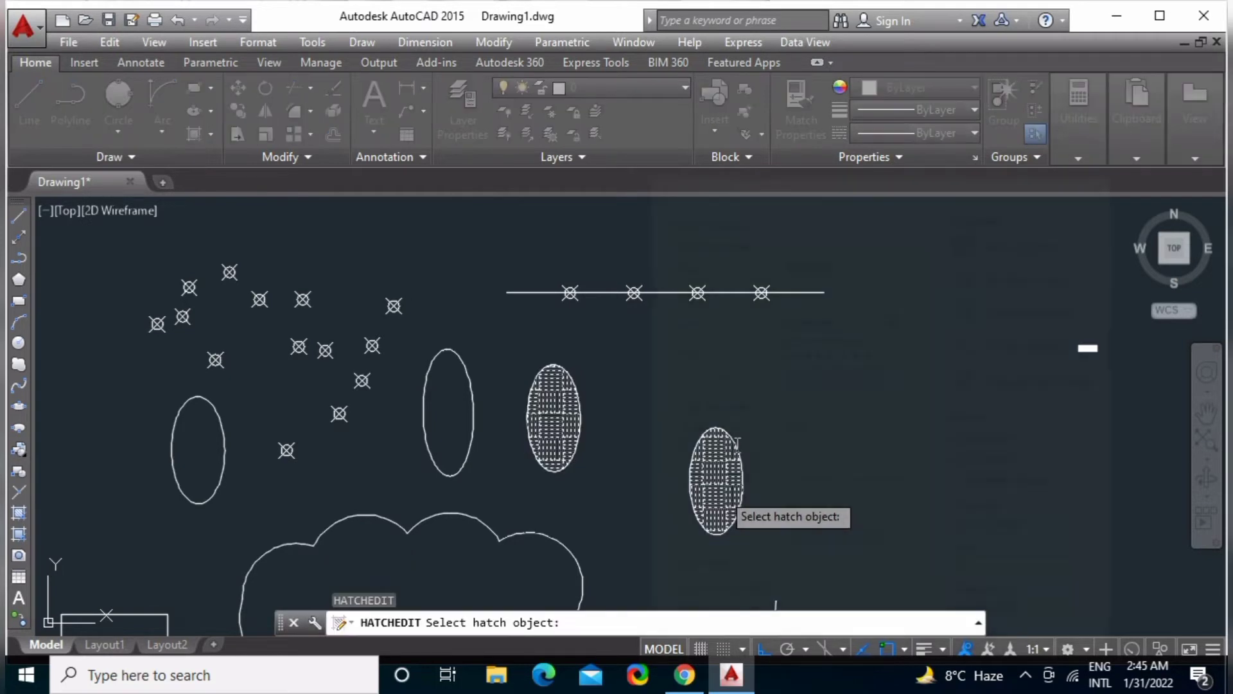
drag(834, 187, 661, 61)
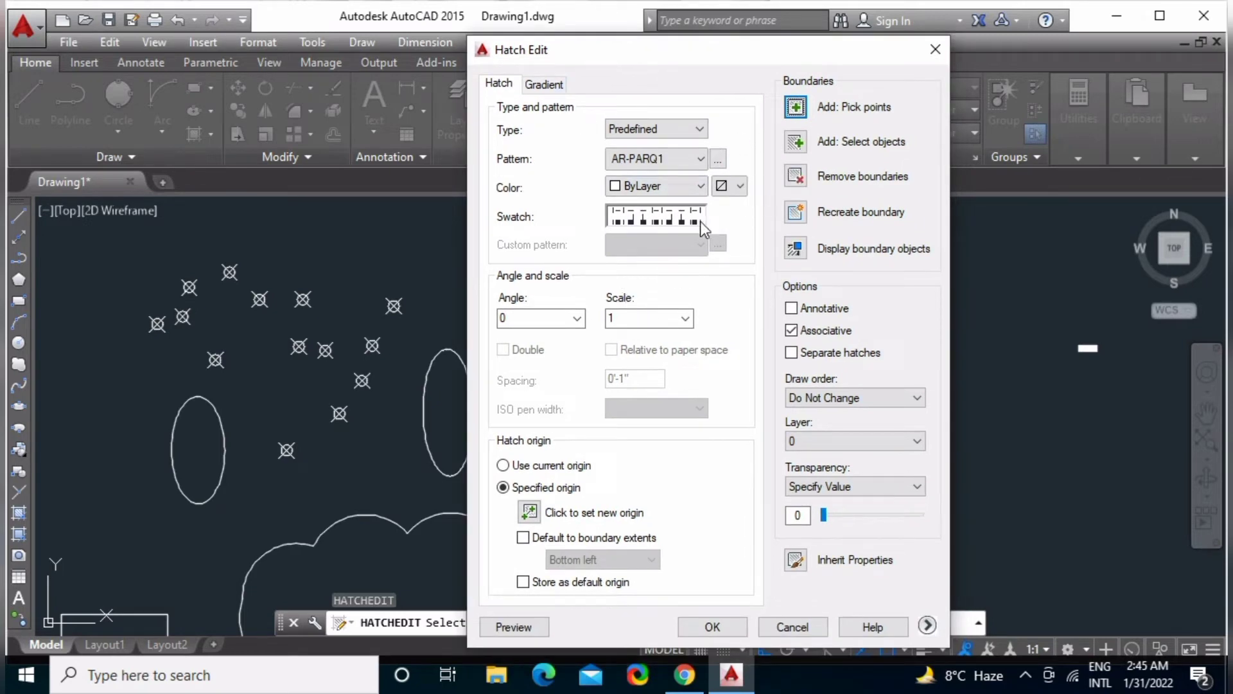
click(666, 321)
text(2)
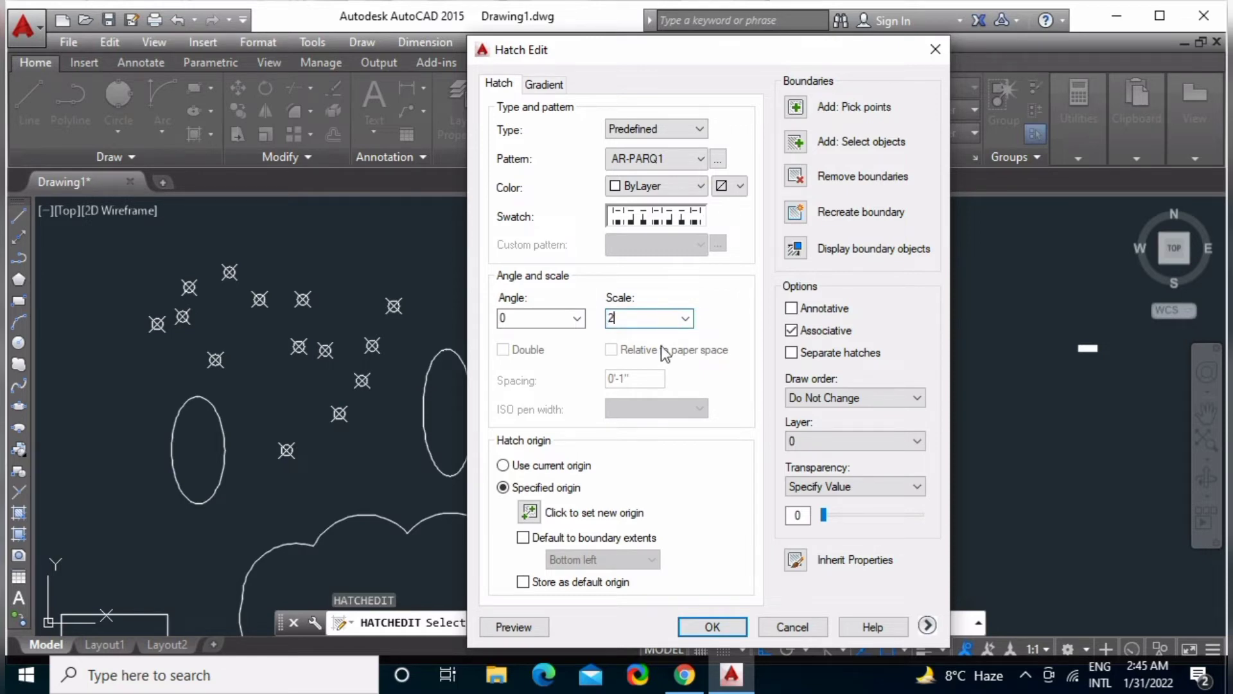
click(537, 629)
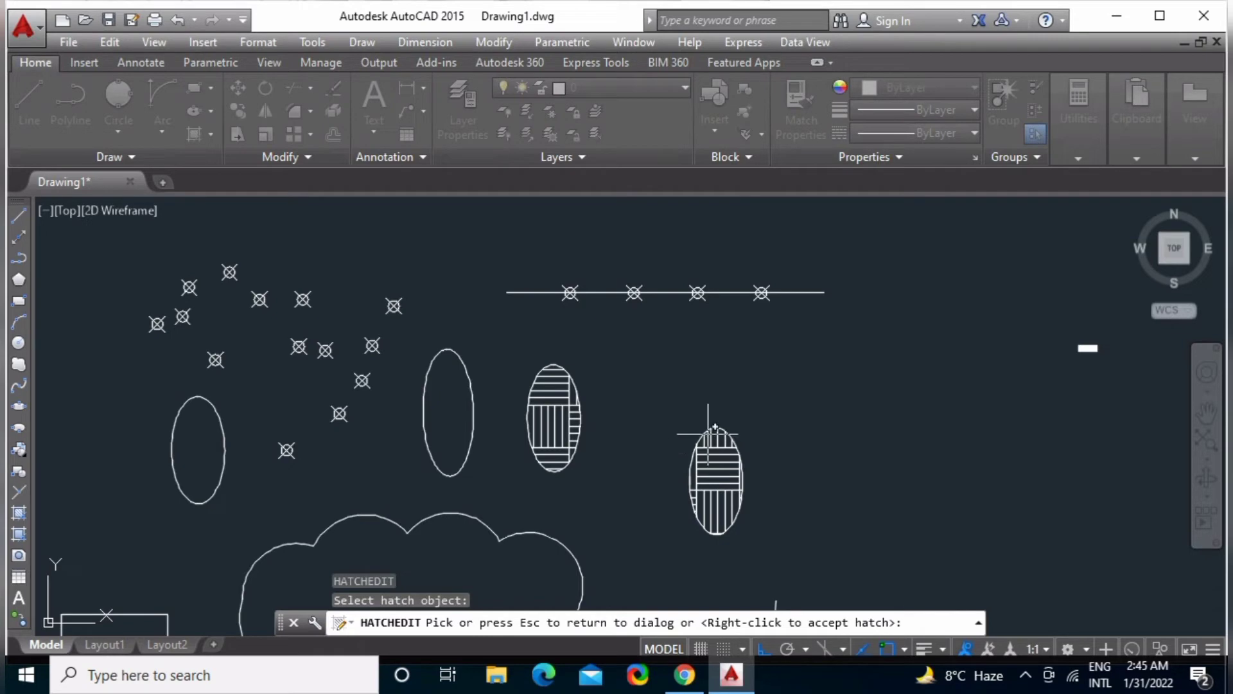
key(Escape)
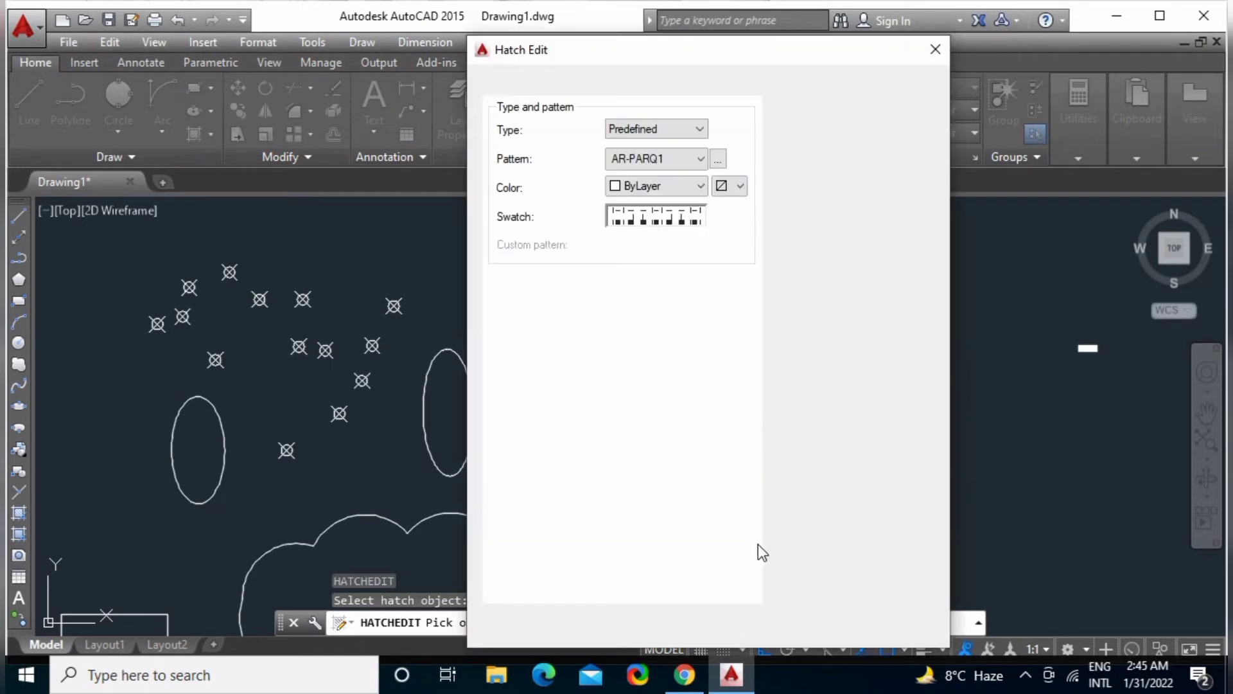
click(738, 633)
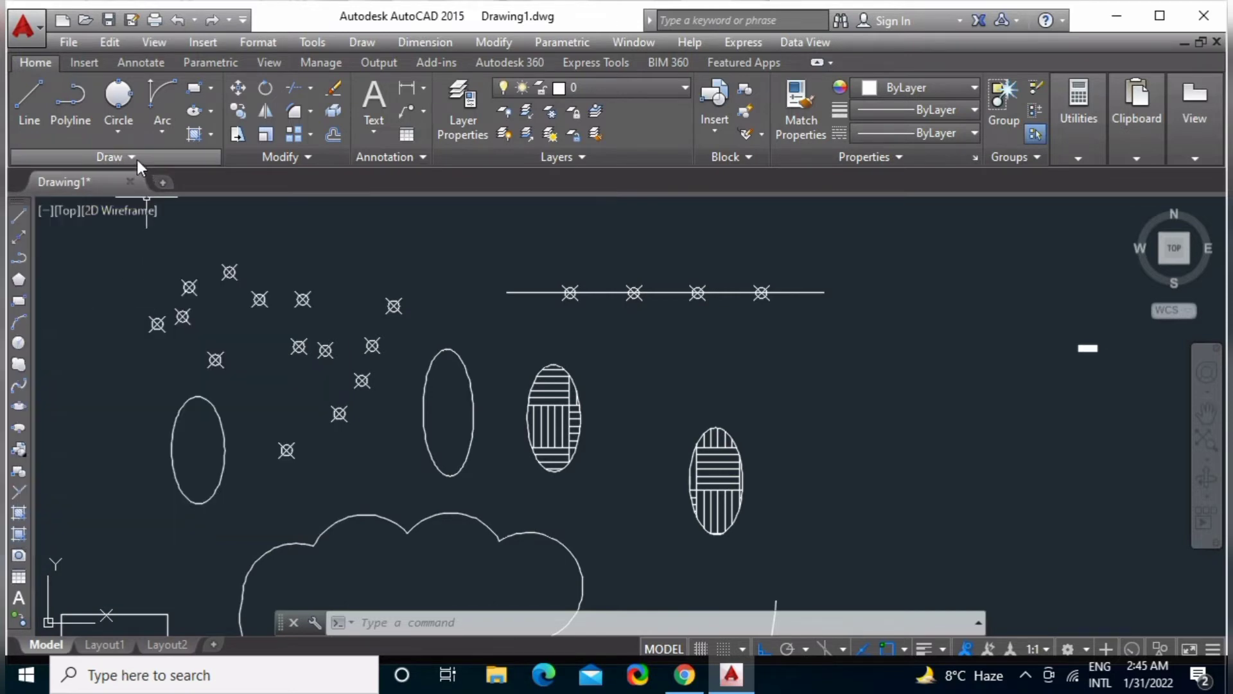
click(210, 136)
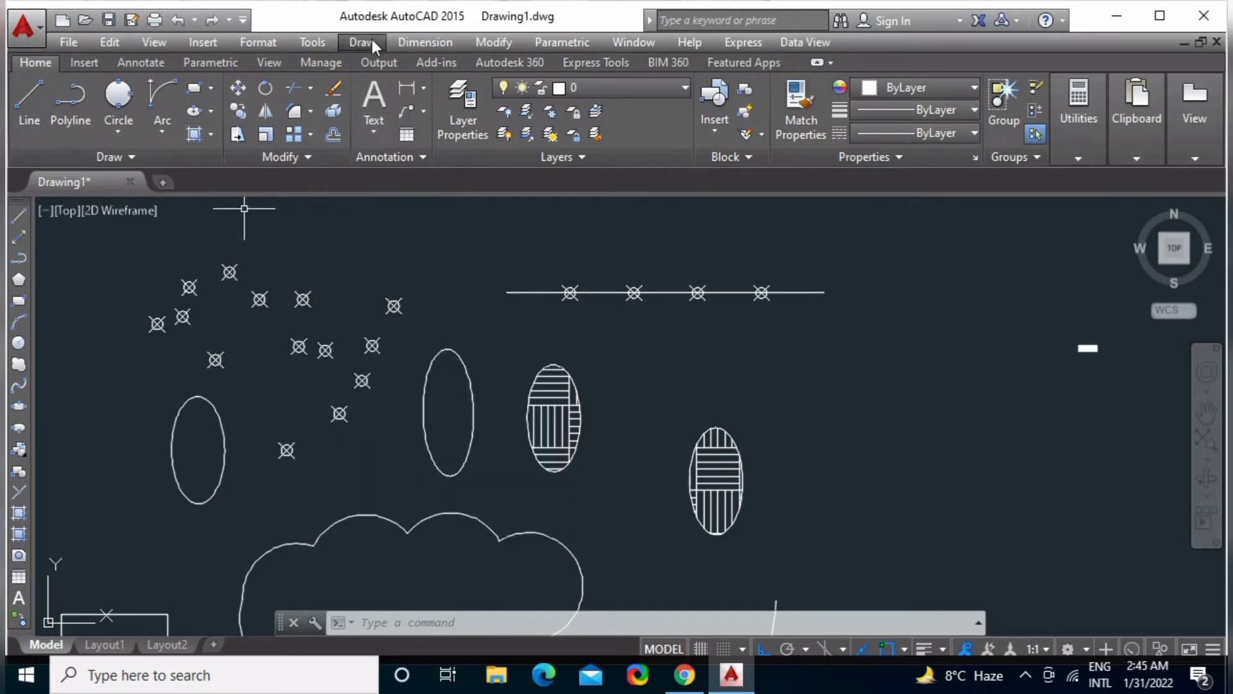
click(373, 41)
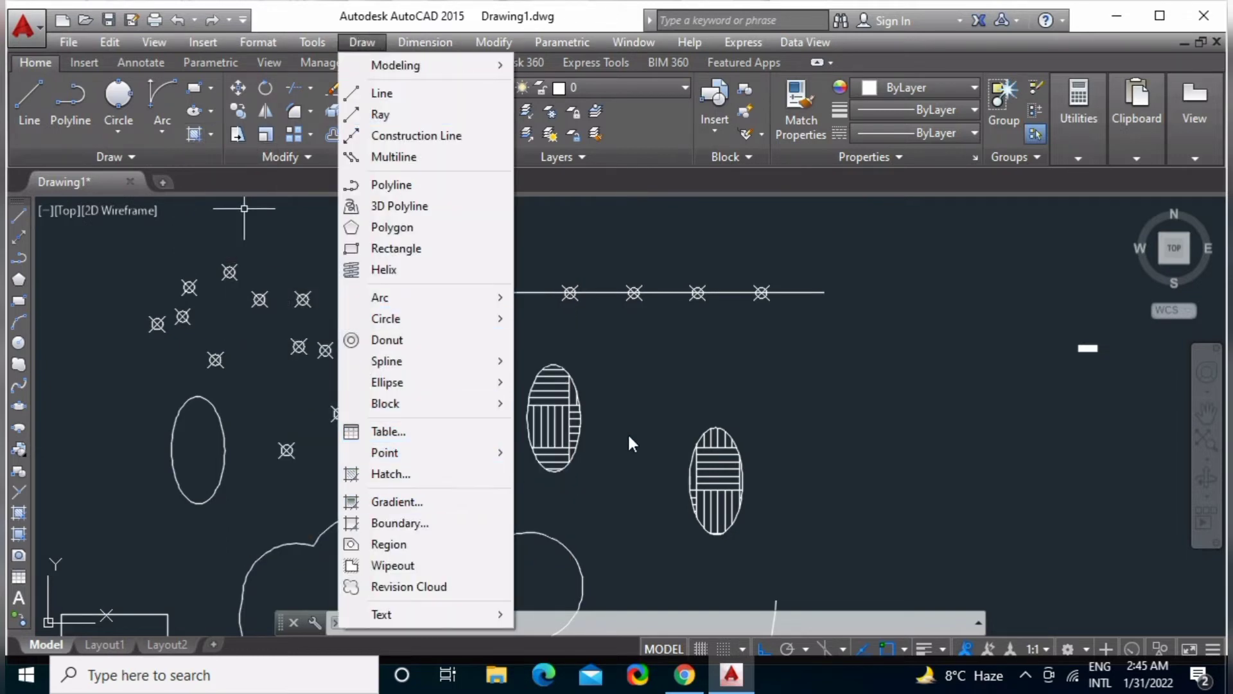
click(672, 390)
click(622, 450)
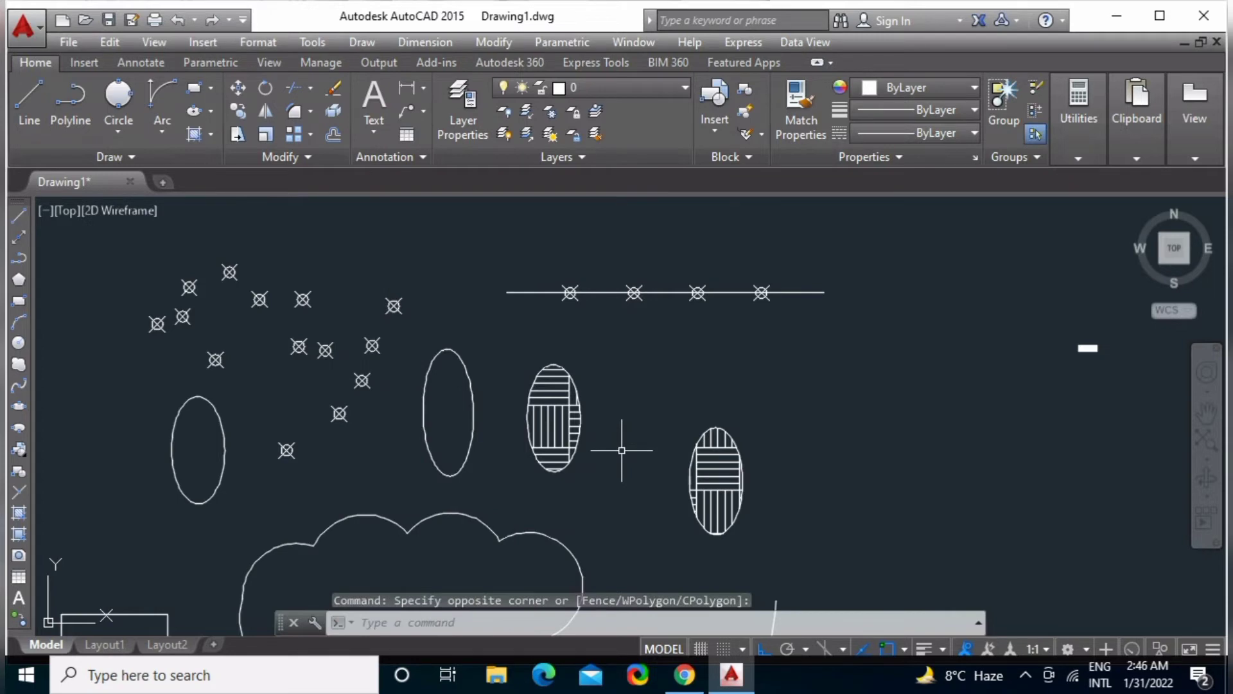
Fill the left and middle ellipses with a blue-to-yellow linear gradient using GRA.
text(G)
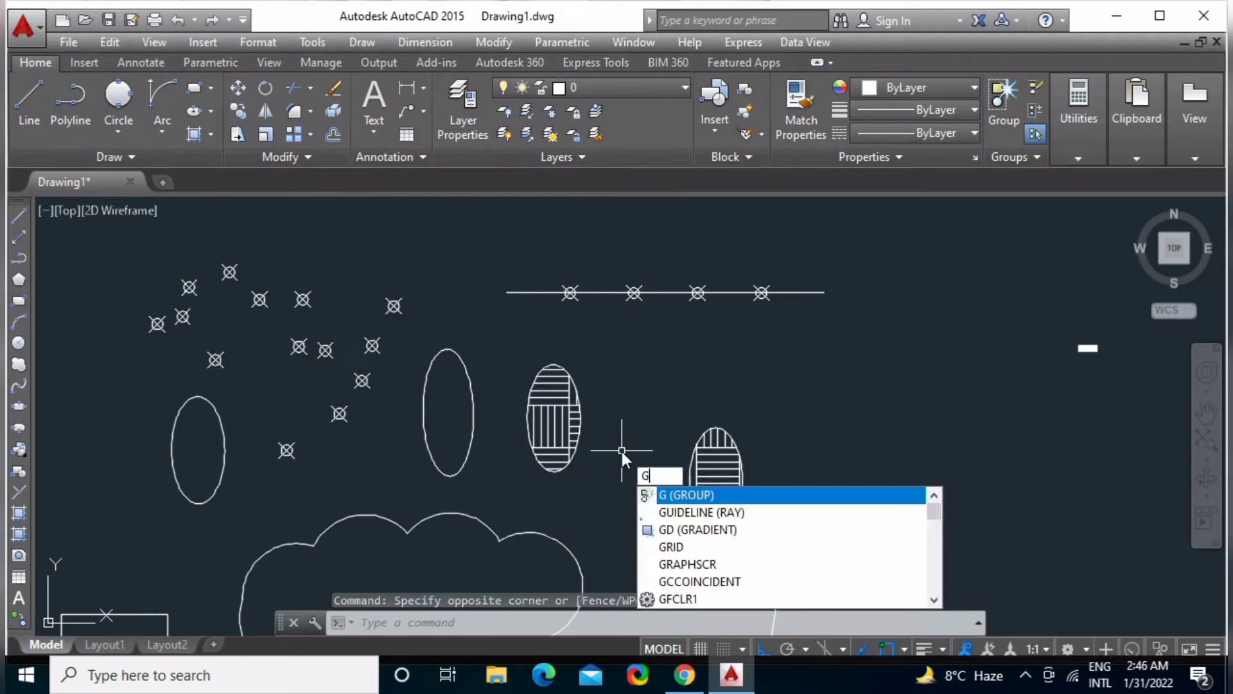
text(R)
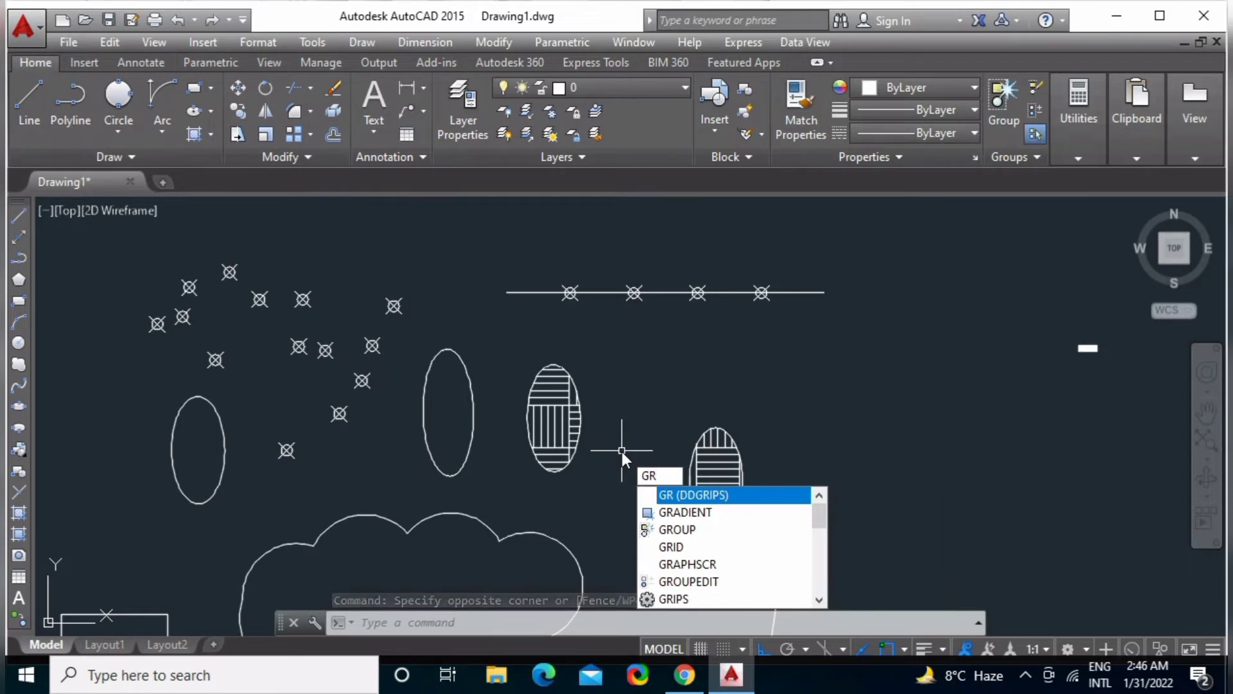
text(ADIENT)
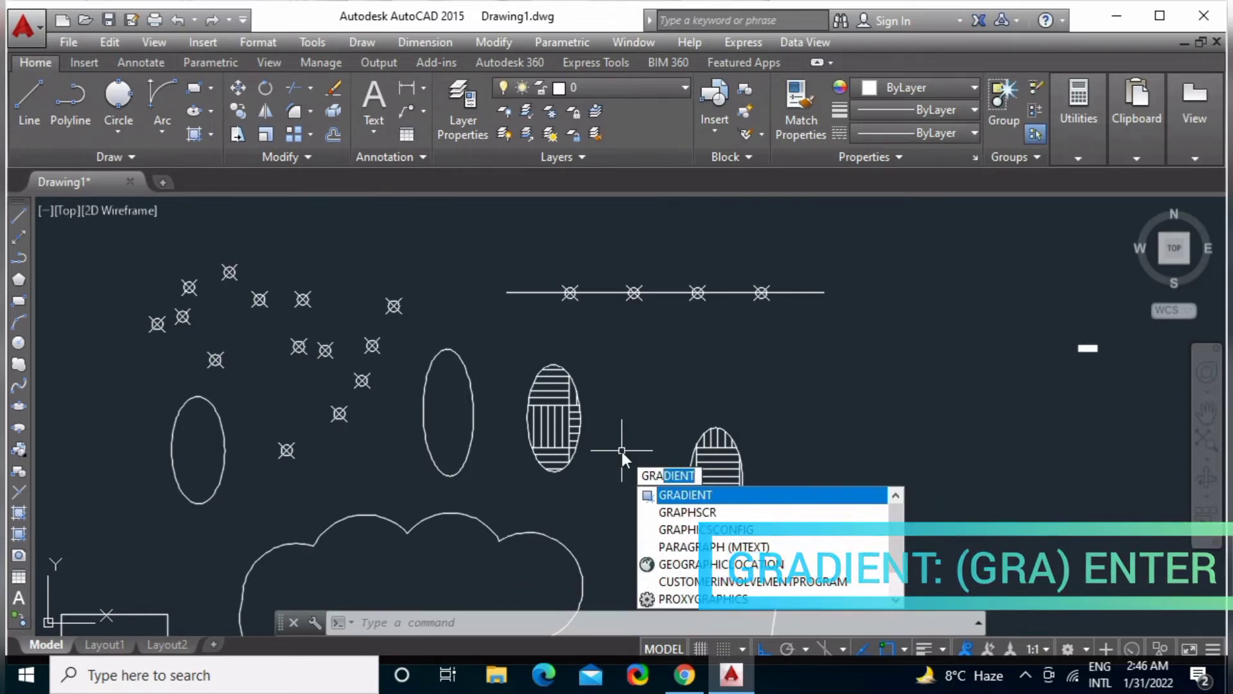
key(Return)
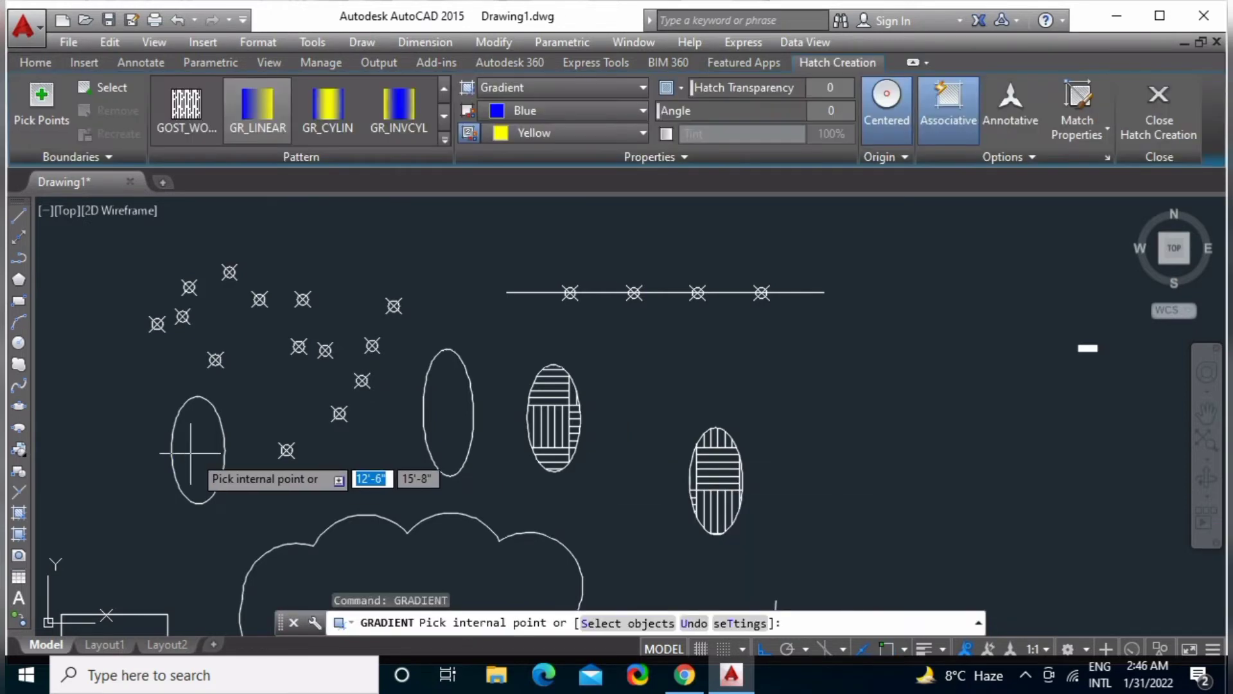
click(197, 451)
click(457, 395)
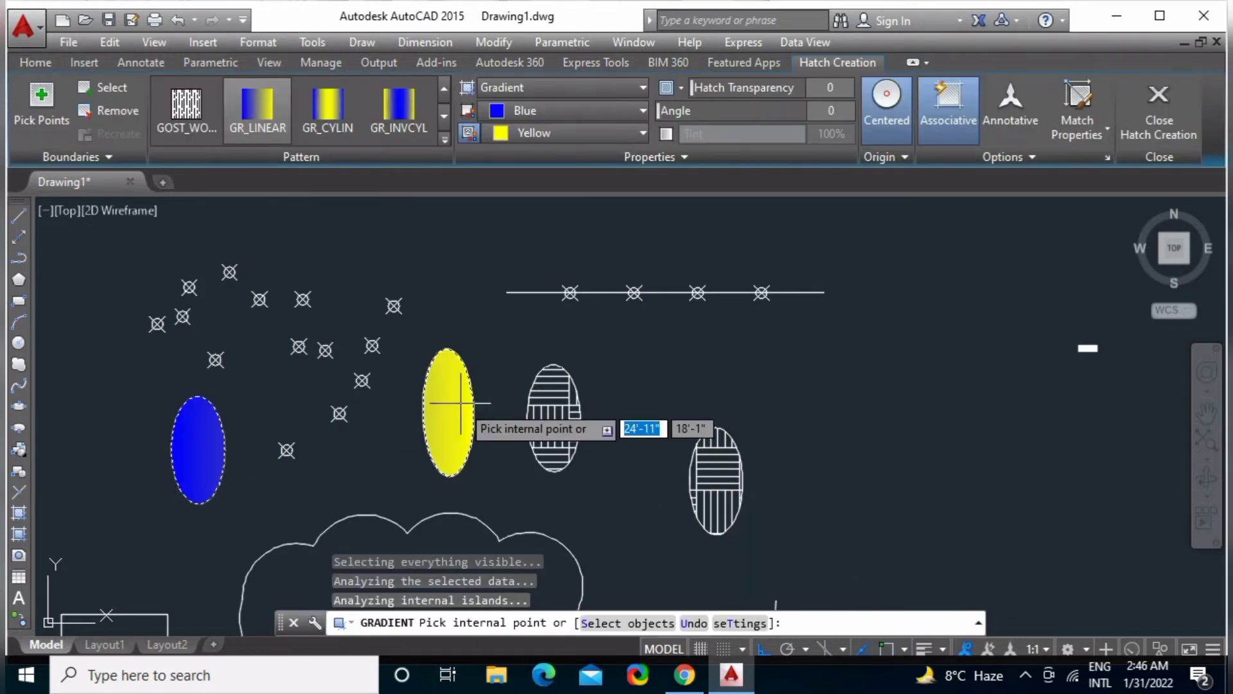
key(Return)
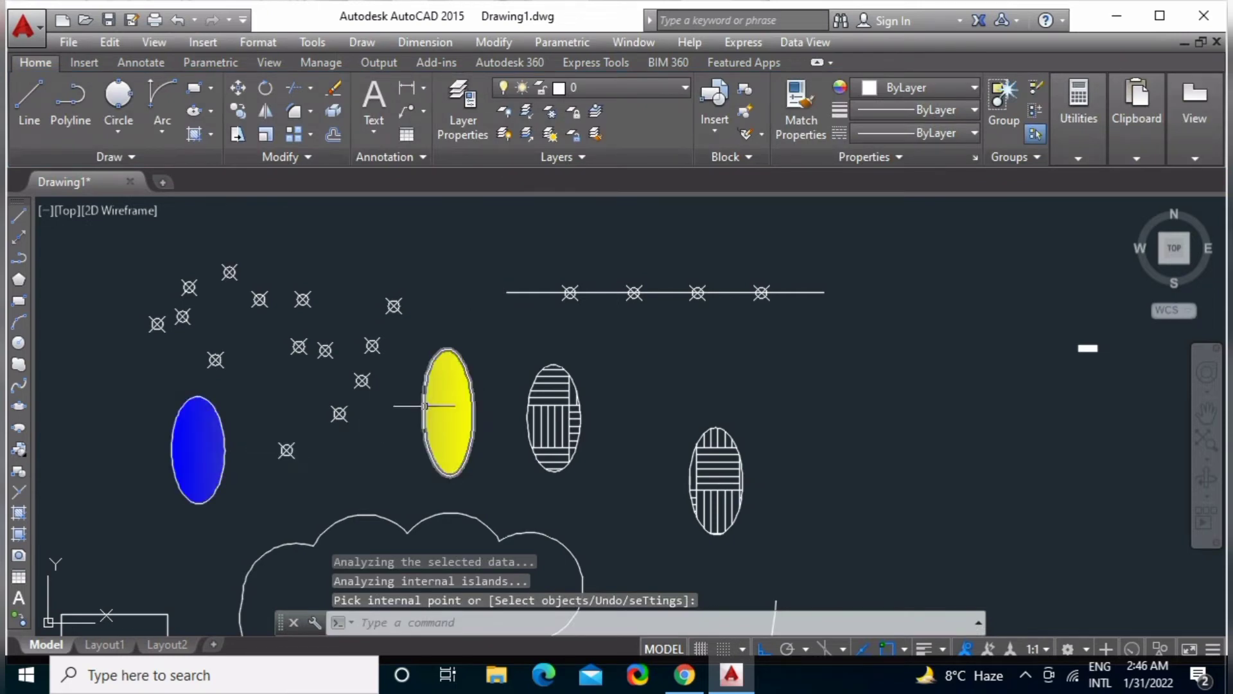
Select the middle ellipse's gradient fill to bring up its Hatch Editor options.
click(458, 409)
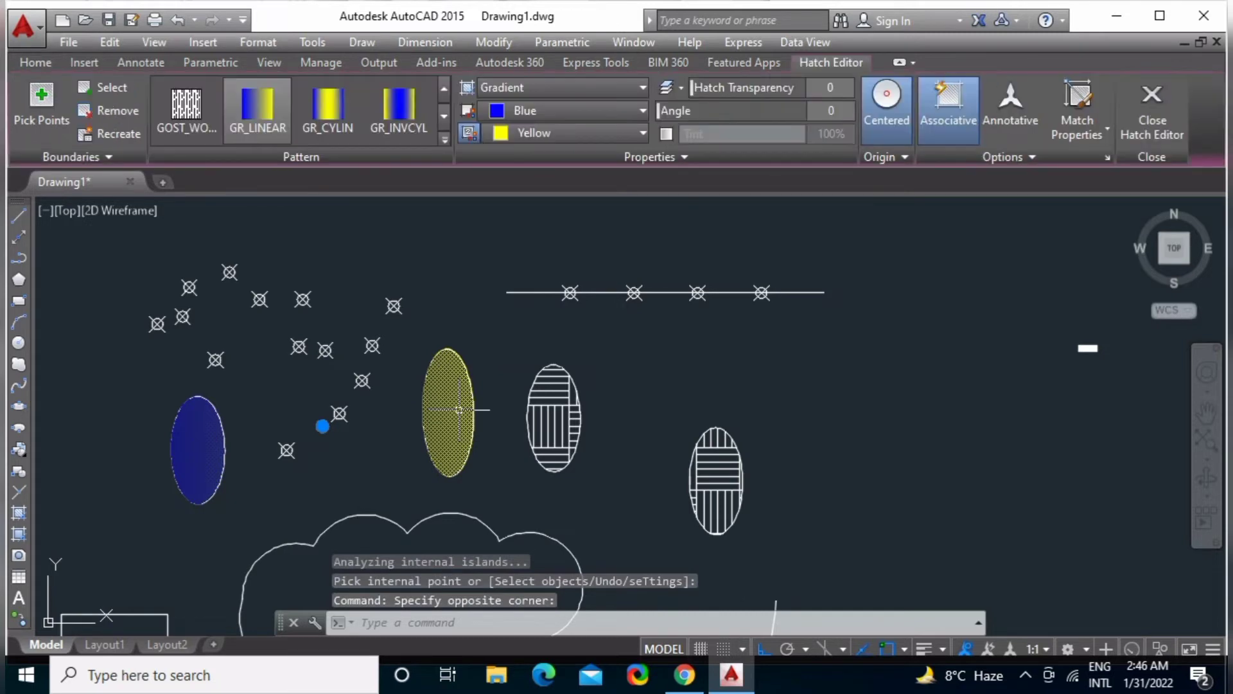
key(Escape)
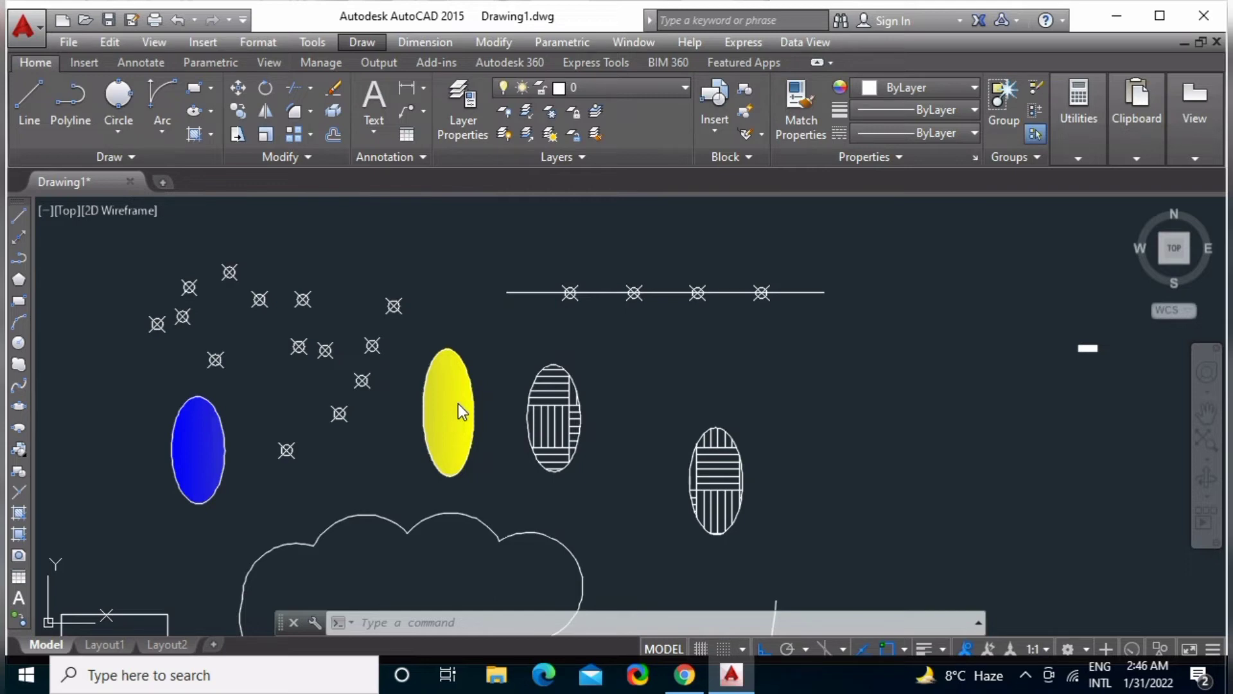
click(457, 403)
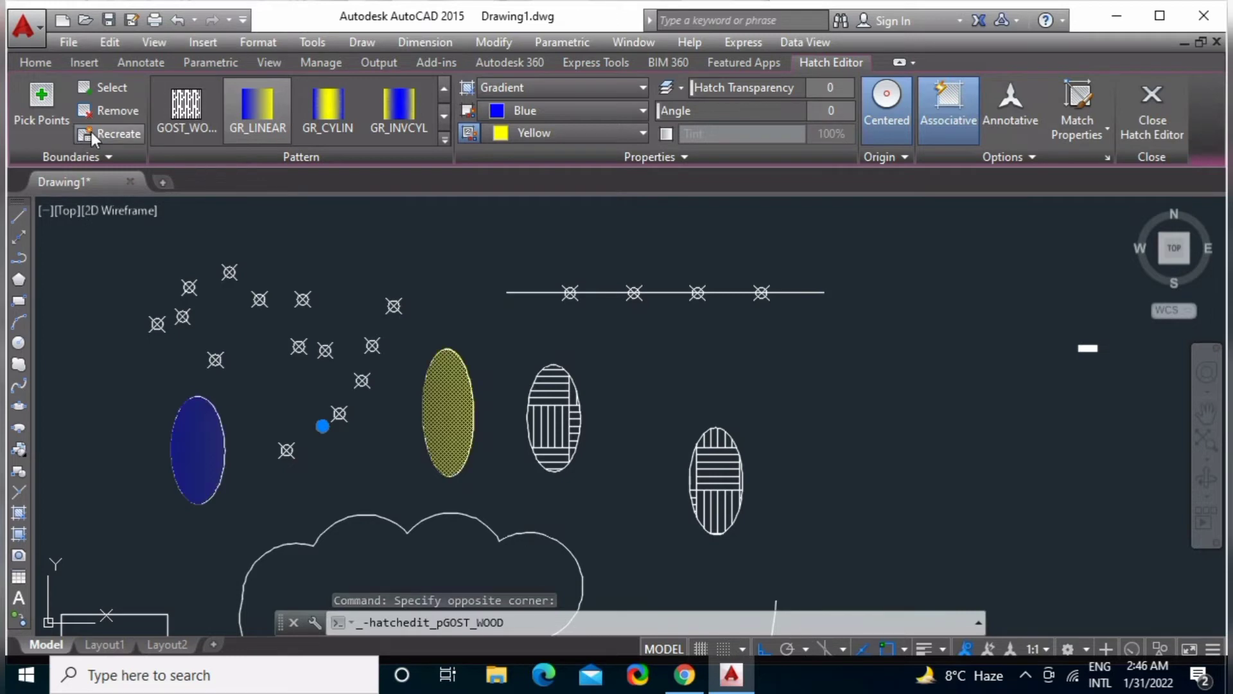
Set both gradient colours to dark blue 41,49,137 and switch to a single-colour gradient.
click(551, 133)
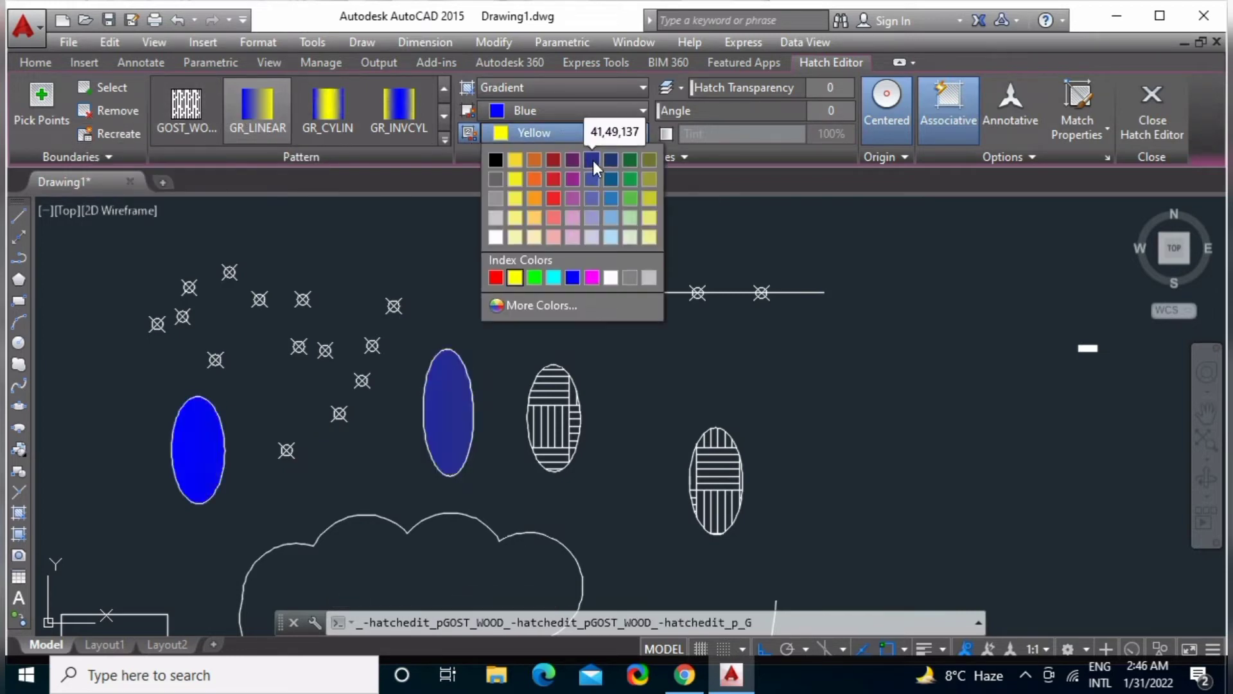
click(591, 160)
click(571, 113)
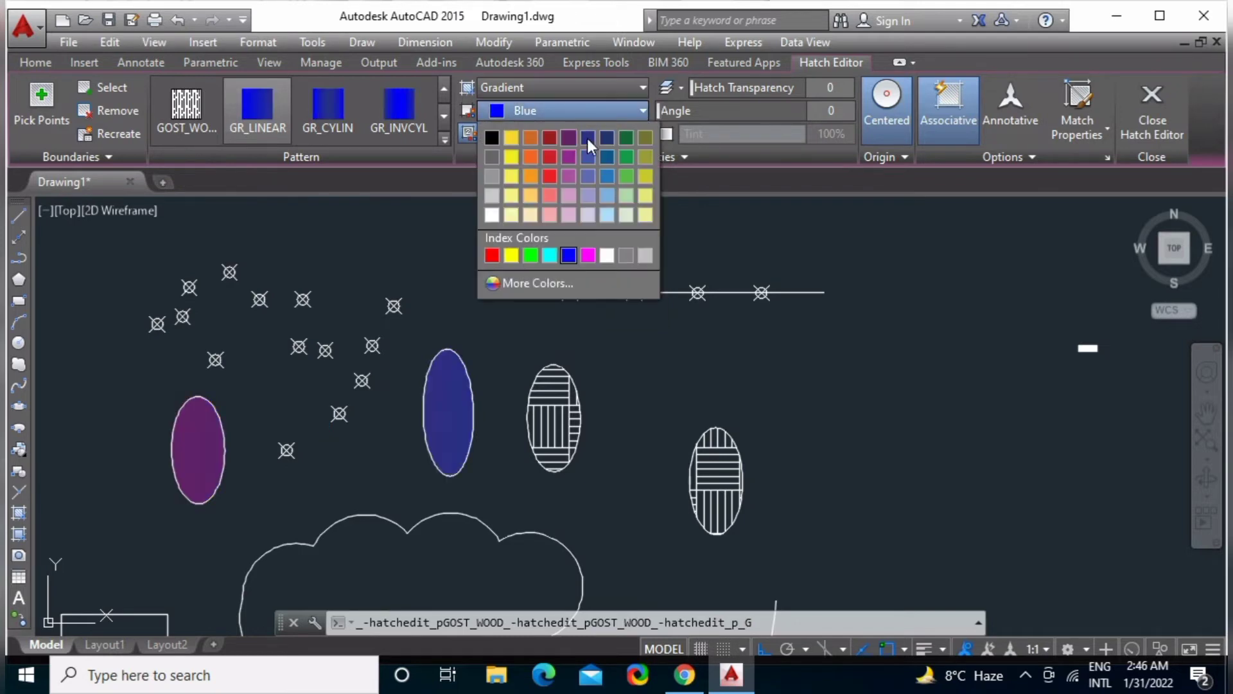
click(589, 137)
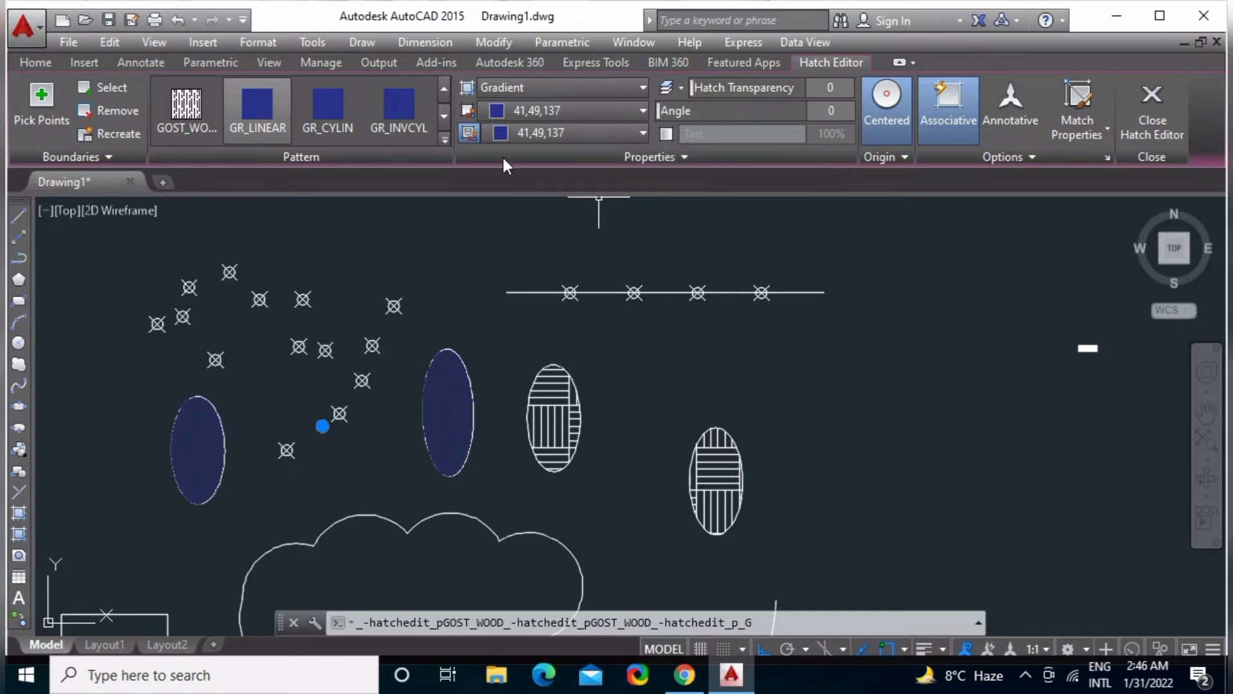
click(469, 133)
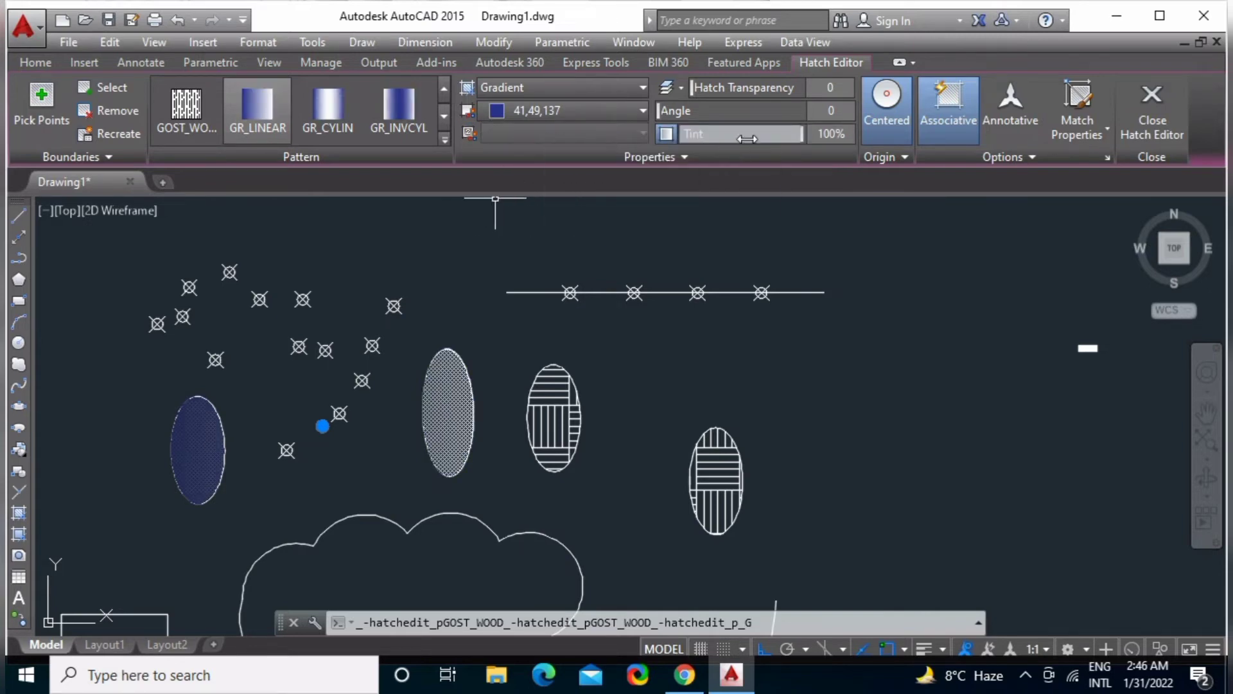
Experiment with tint, angle and transparency, leaving tint 100%, angle 0, transparency 0.
drag(745, 132, 660, 156)
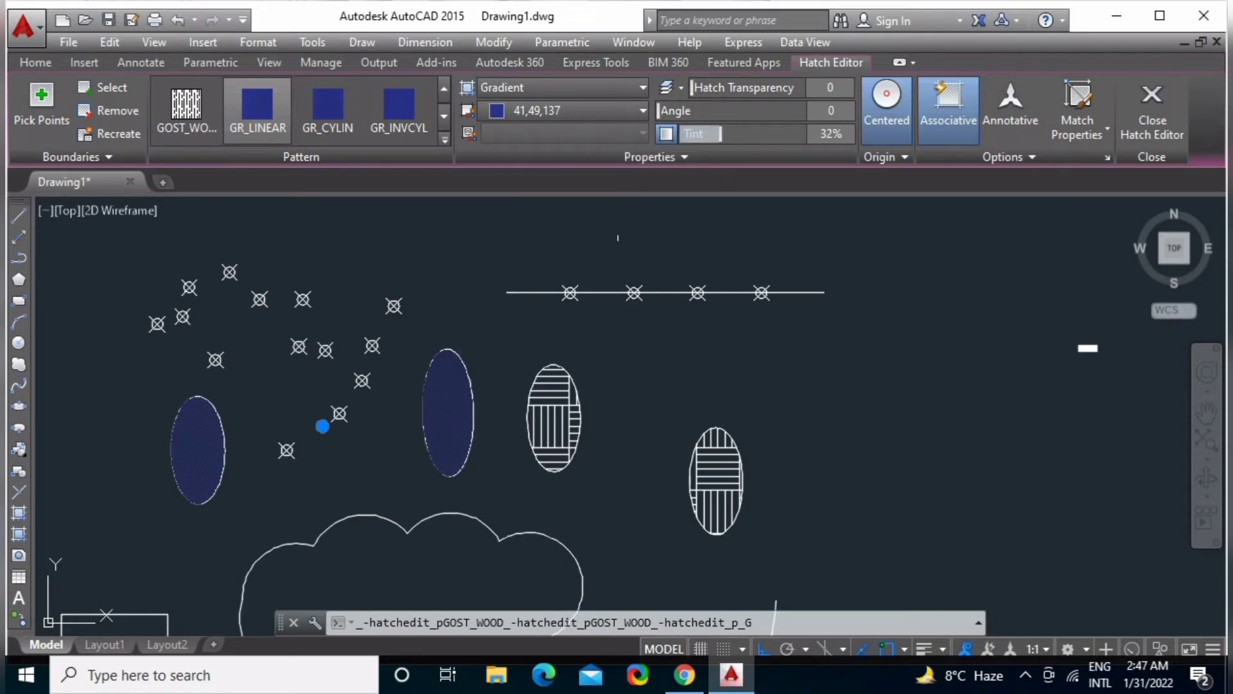
drag(720, 133, 913, 138)
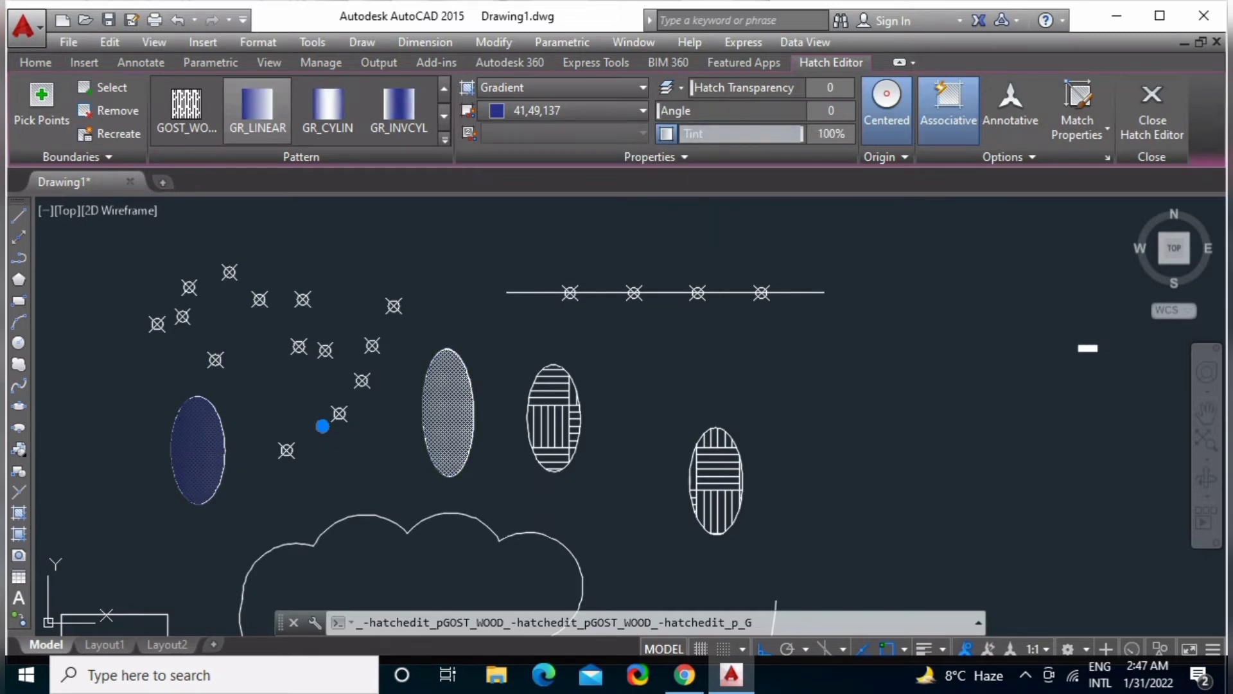
click(578, 232)
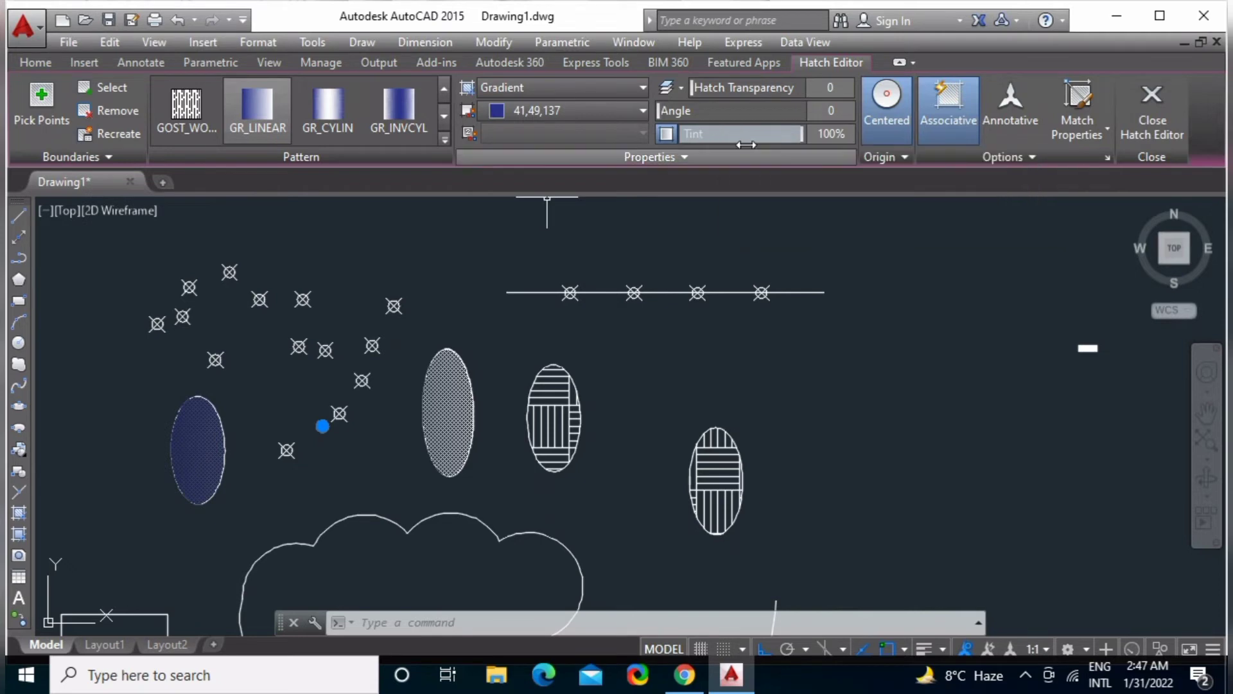
mouse_move(745, 135)
mouse_down()
mouse_move(727, 135)
mouse_move(803, 134)
mouse_up()
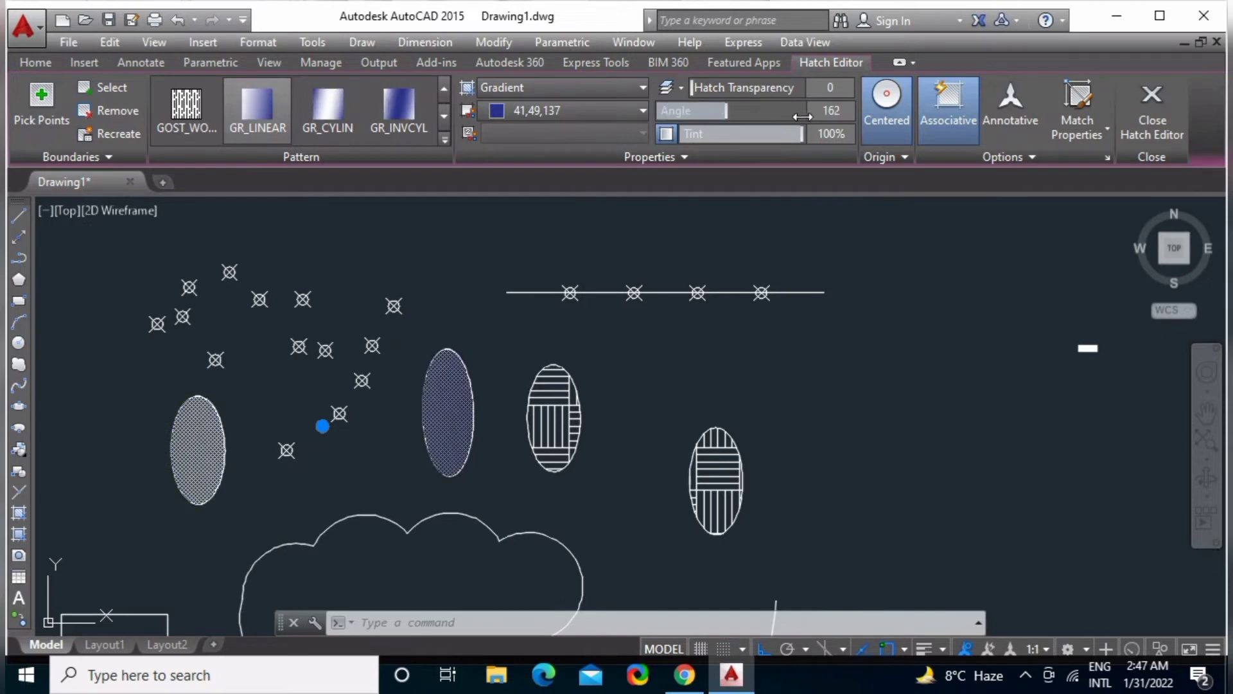
click(761, 110)
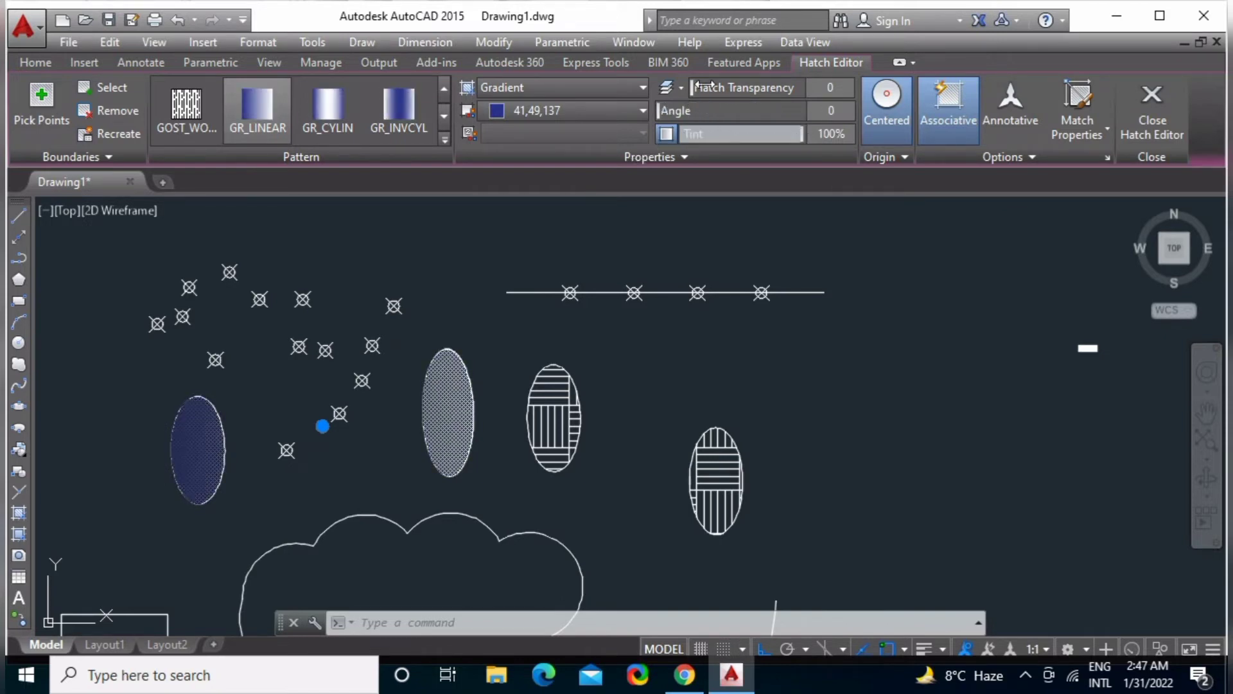
drag(704, 86, 769, 103)
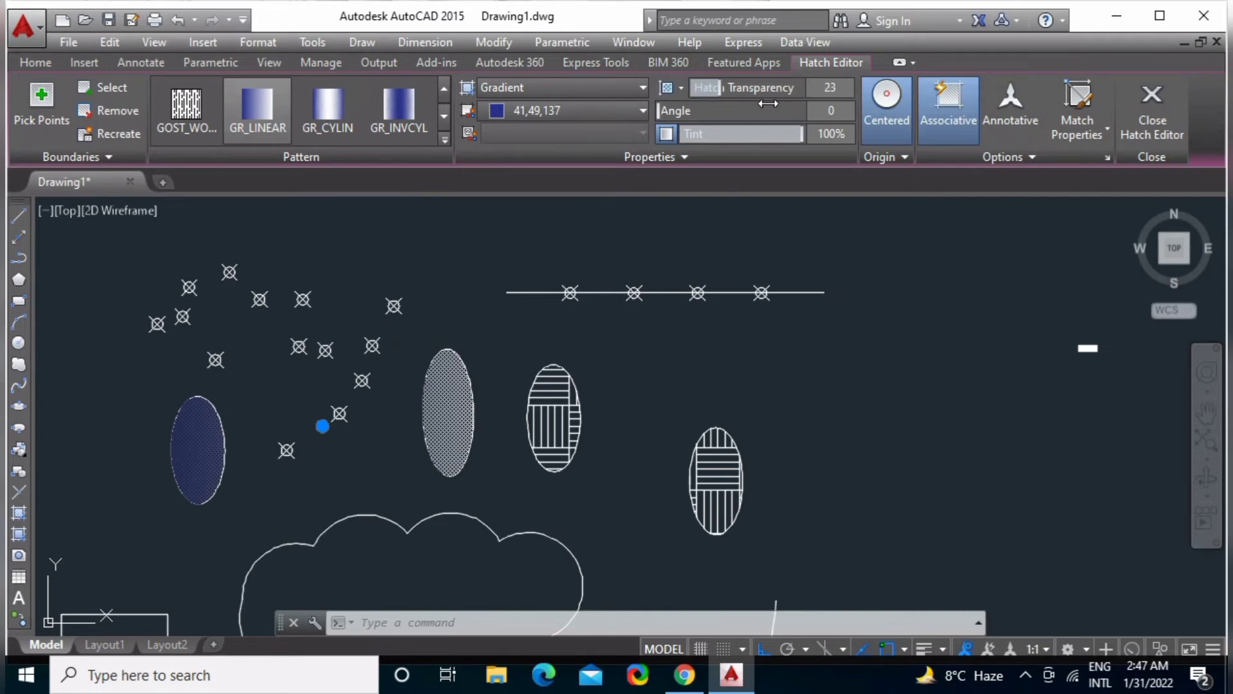
drag(768, 103, 708, 122)
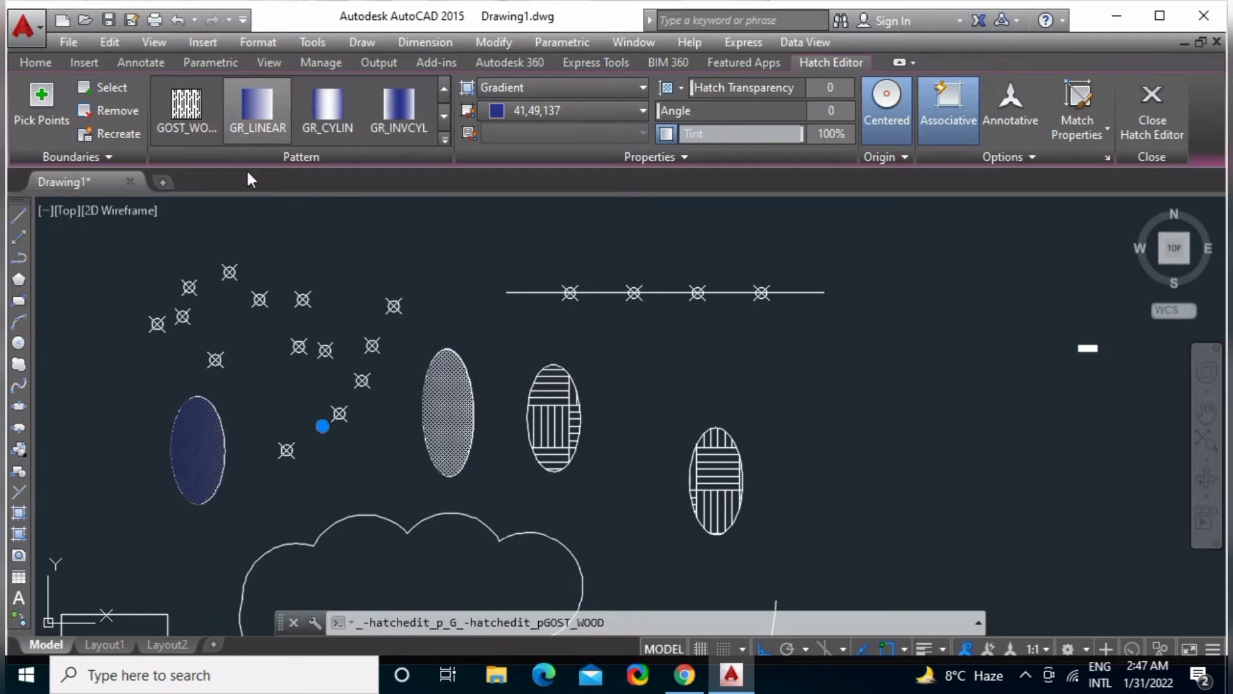
Close the Hatch Editor to apply the gradients and pan to the lower shapes.
click(1142, 116)
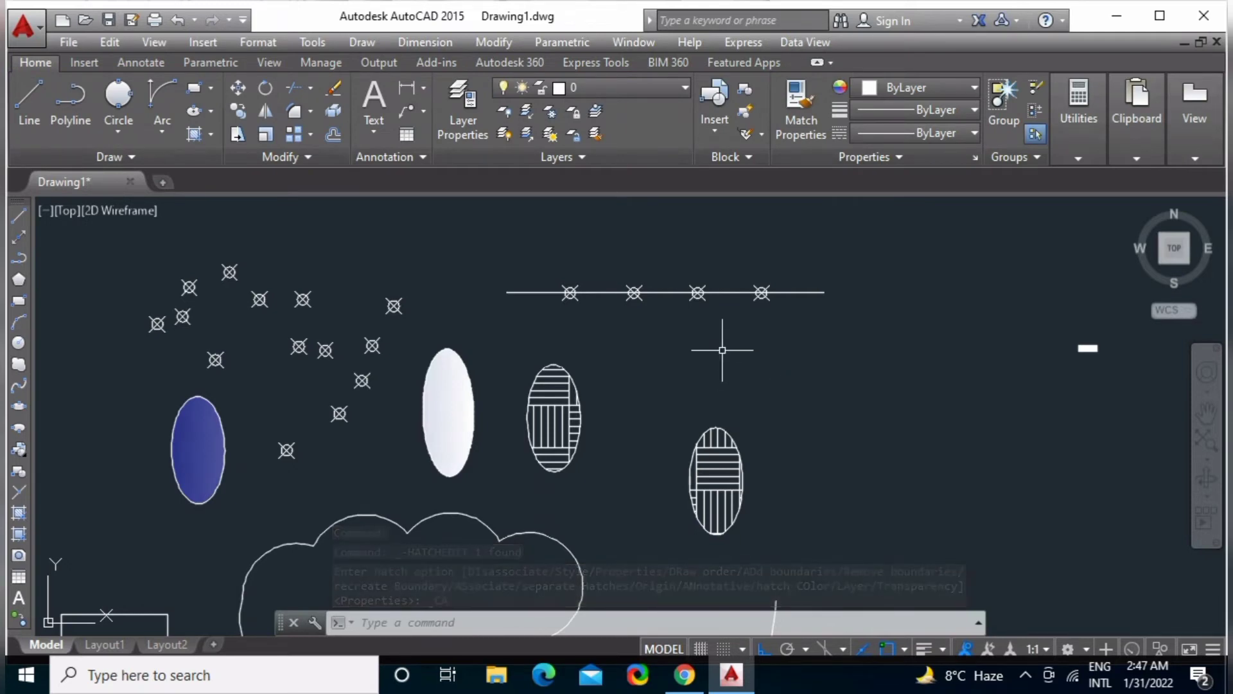
scroll(803, 358, down, 3)
scroll(797, 360, down, 2)
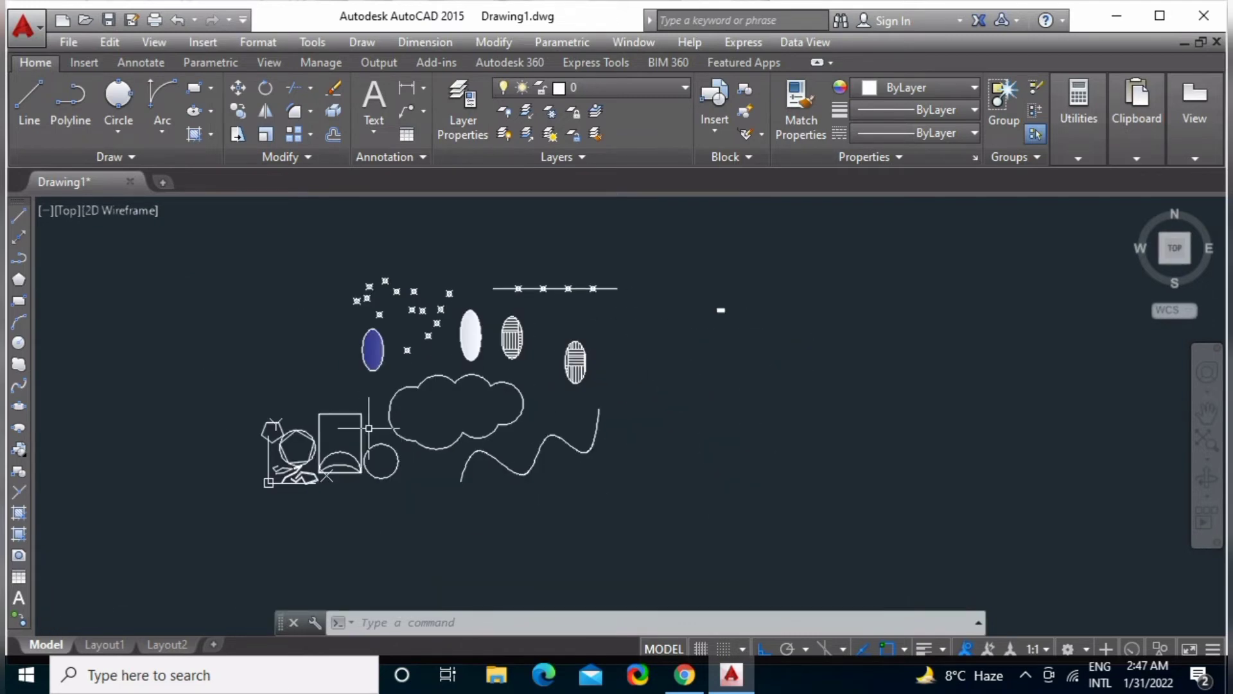
scroll(344, 460, up, 4)
middle_drag(350, 451, 381, 449)
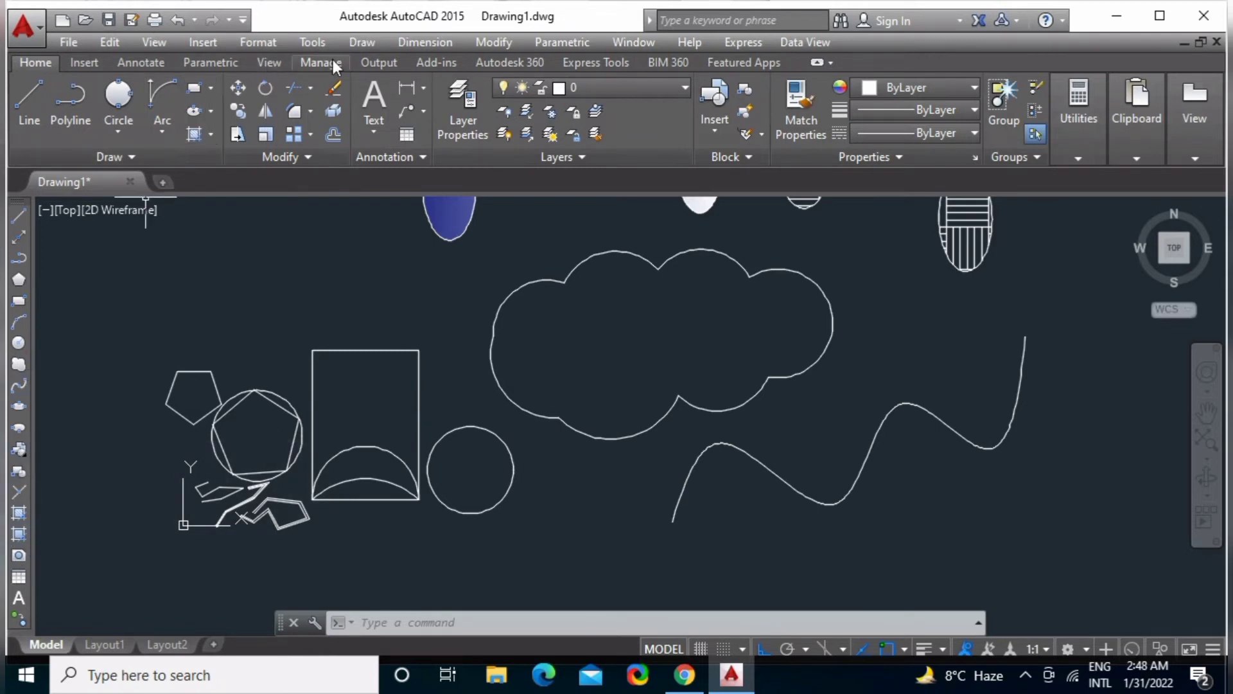
Open and dismiss the Draw menu, then open the hatch, gradient and boundary choices.
click(363, 43)
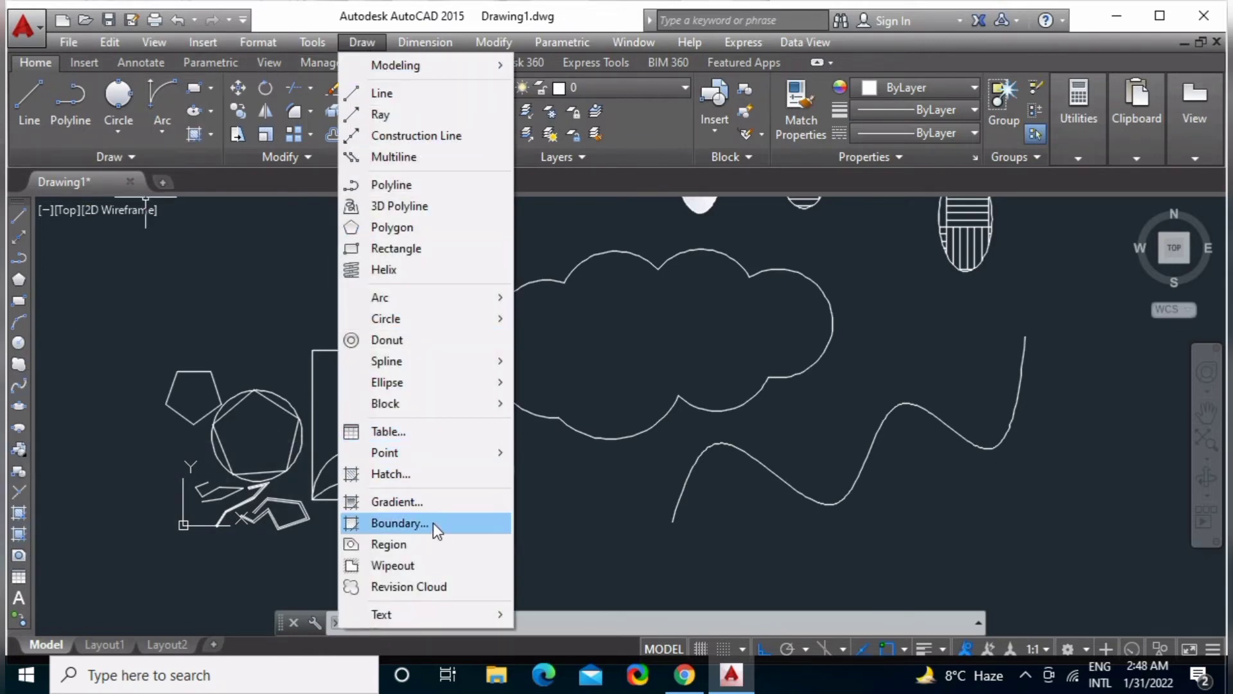
click(230, 253)
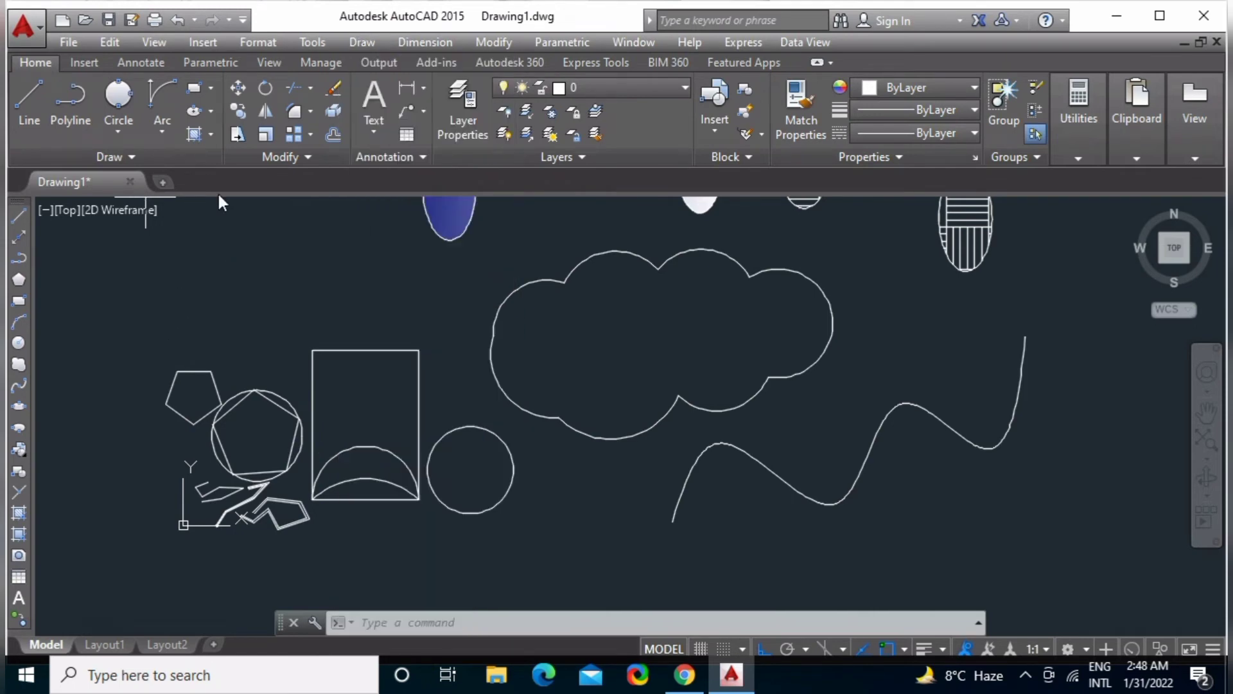
click(206, 229)
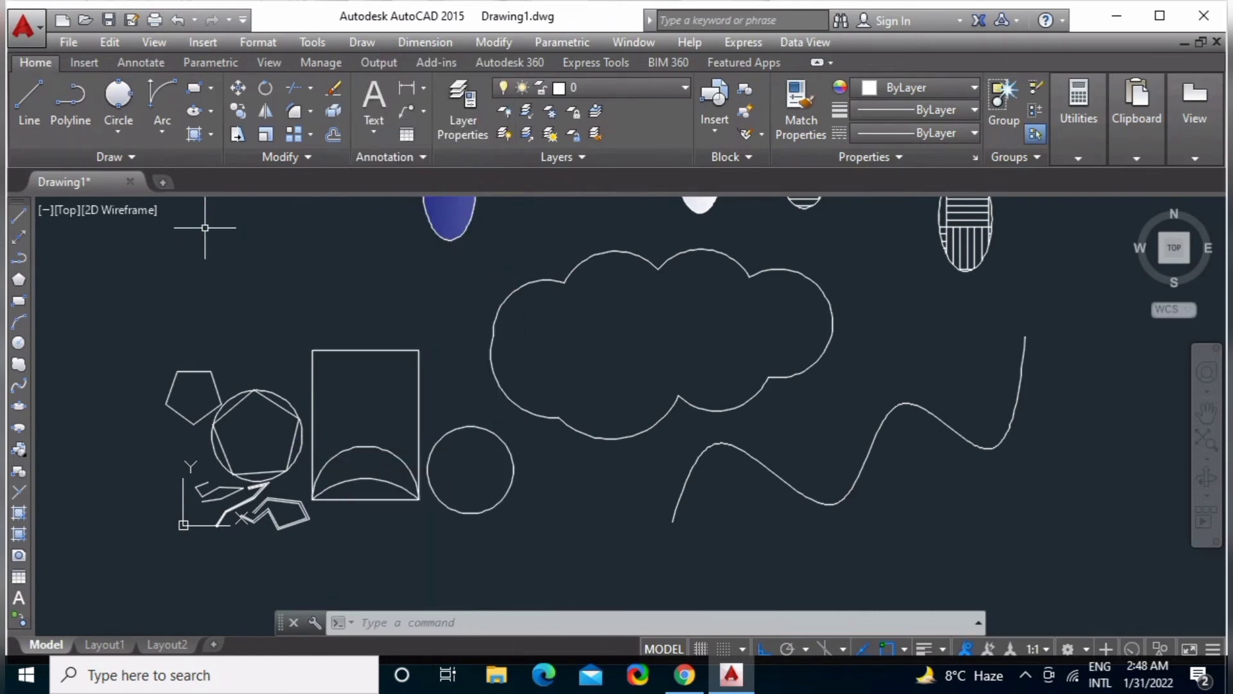
click(212, 136)
click(211, 352)
text(B)
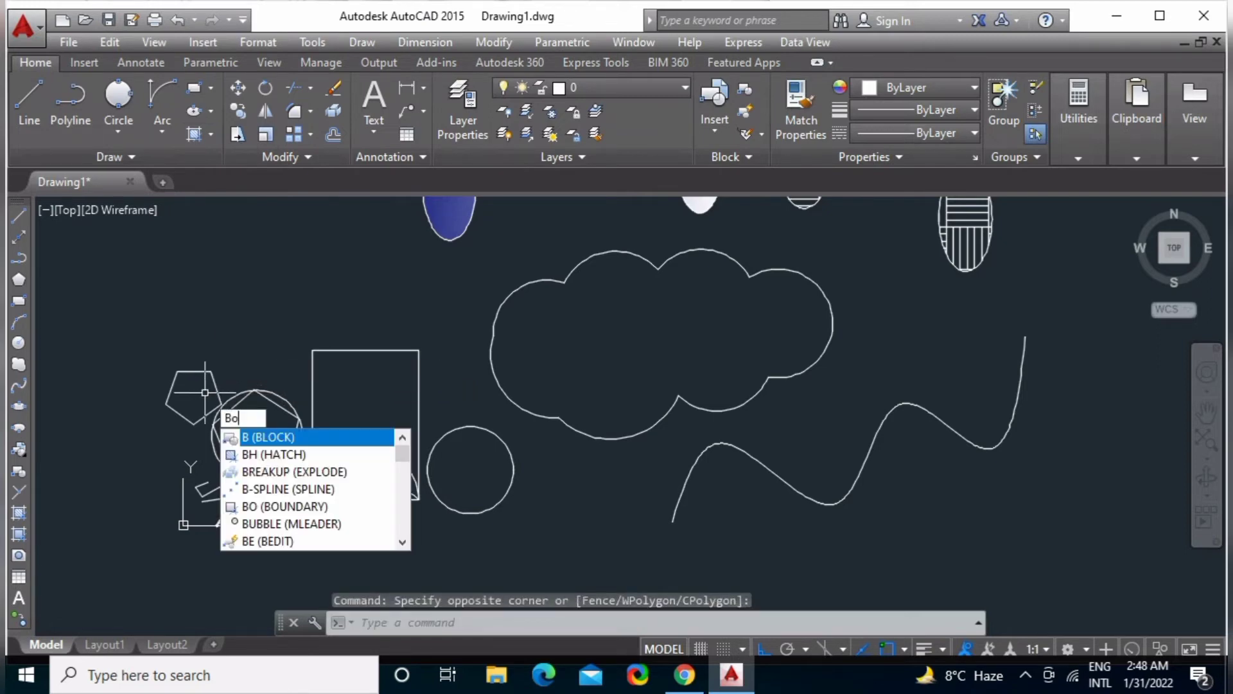
Create a boundary polyline by picking a point inside the small pentagon.
text(o)
key(Return)
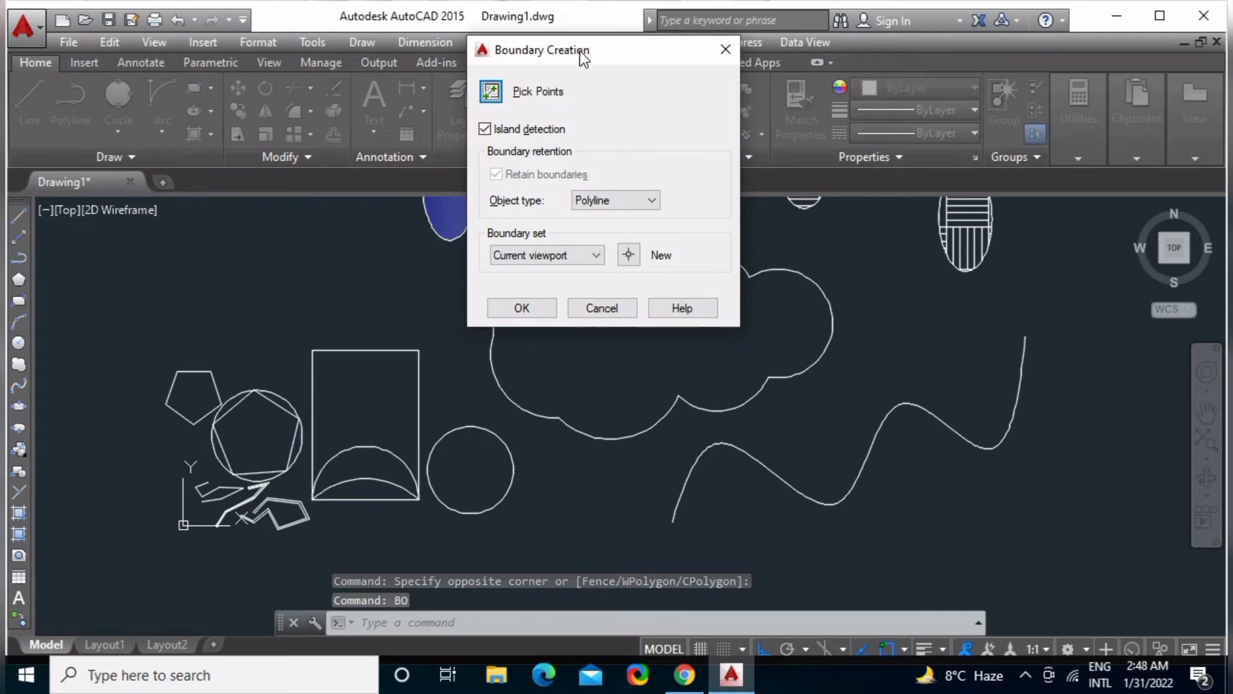
drag(581, 56, 569, 85)
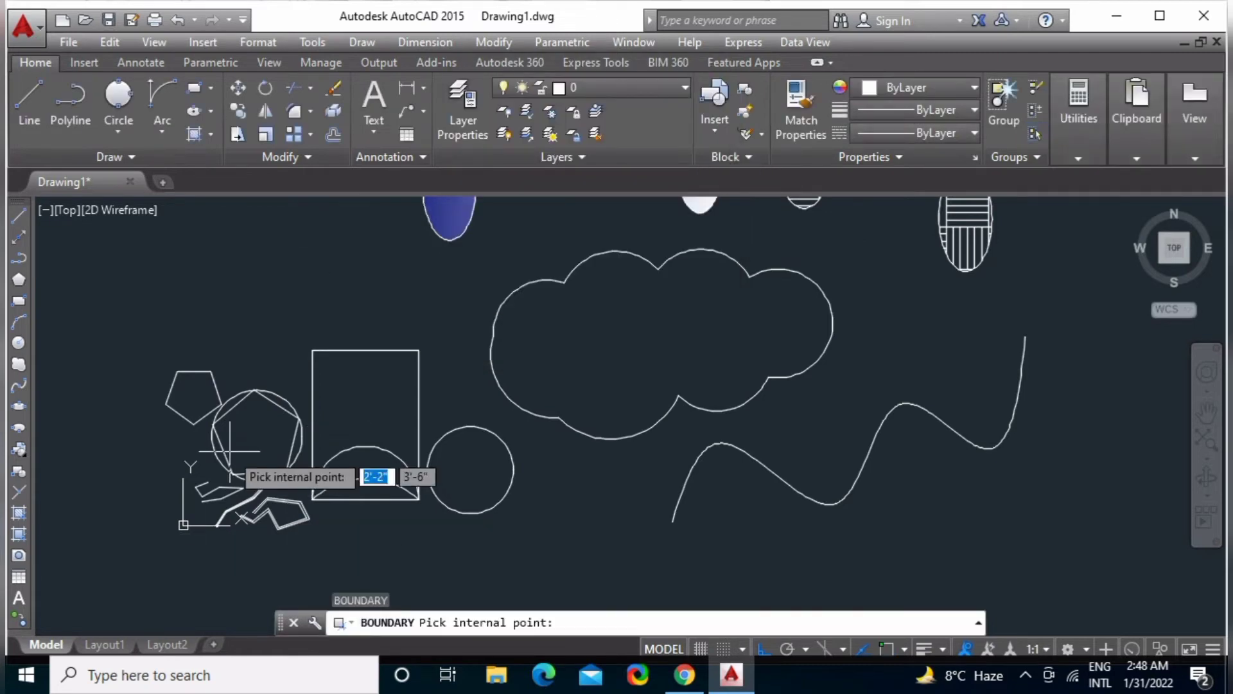
scroll(195, 392, up, 5)
click(174, 404)
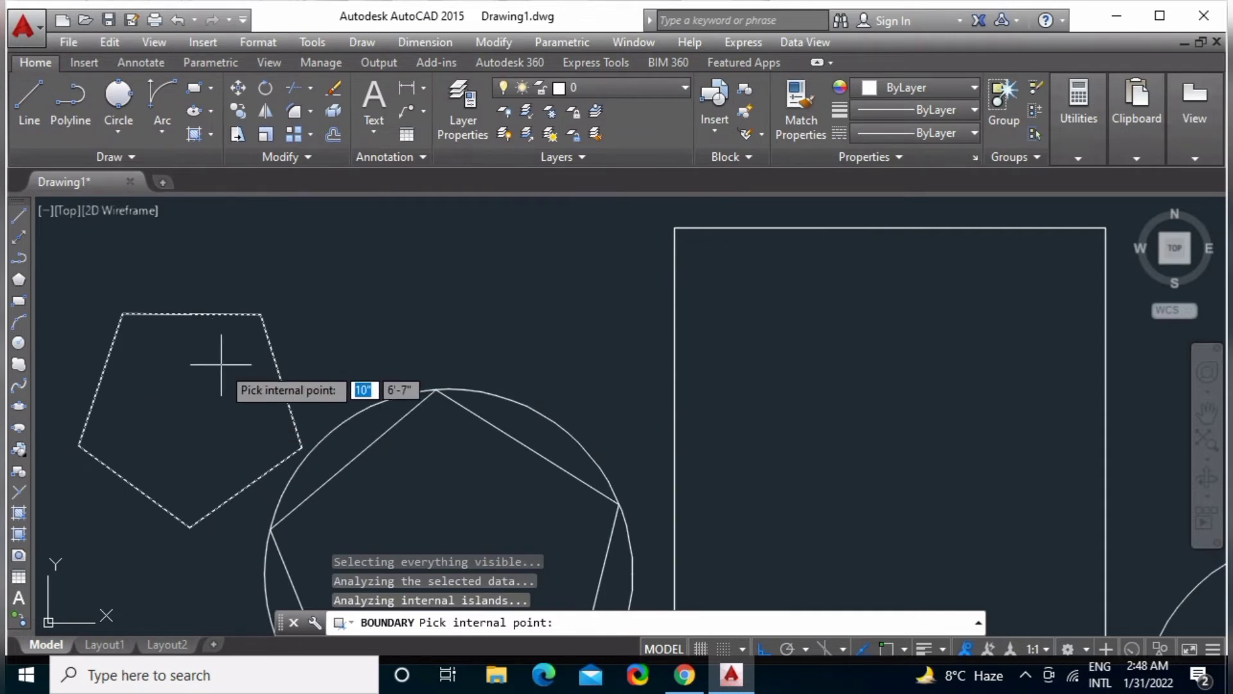
key(Return)
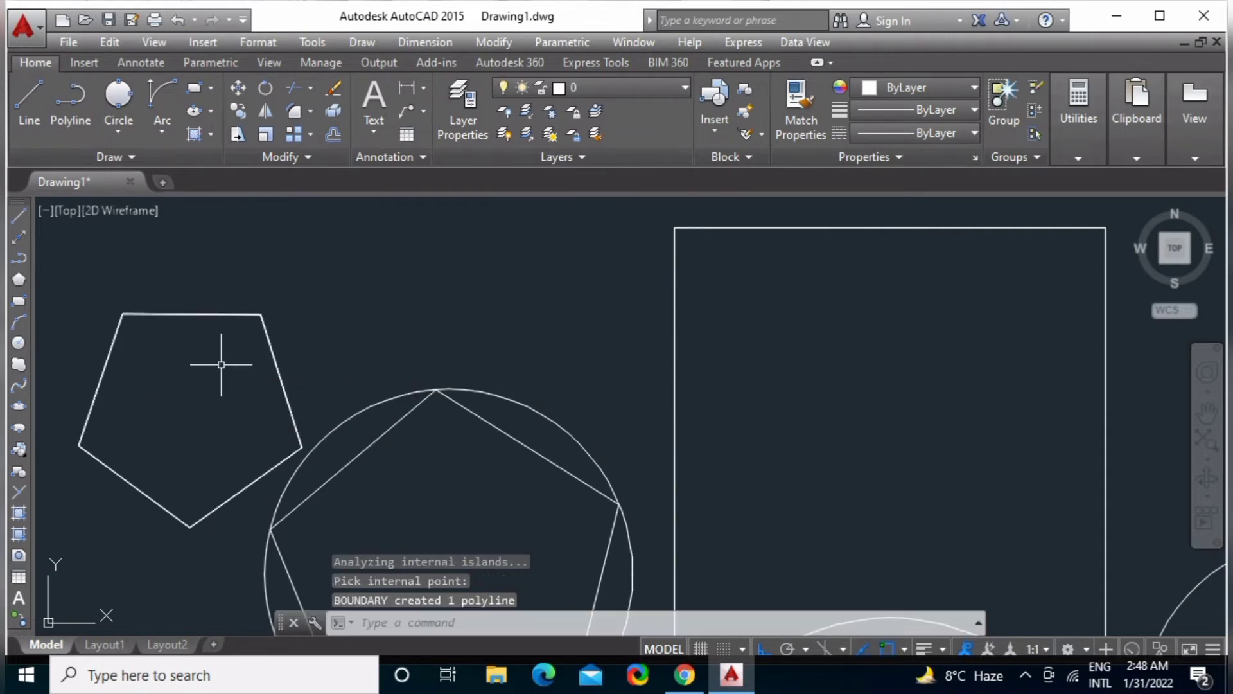
Move the new pentagon boundary up to sit just above the original.
click(236, 314)
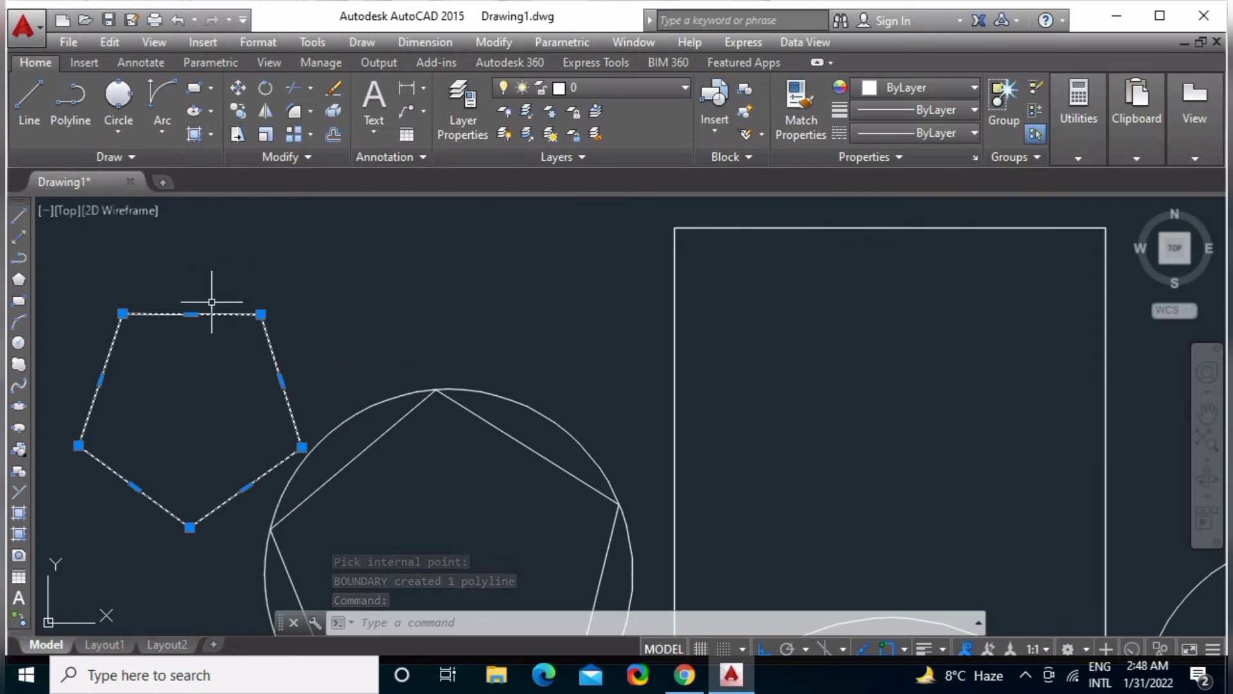
text(M)
key(Return)
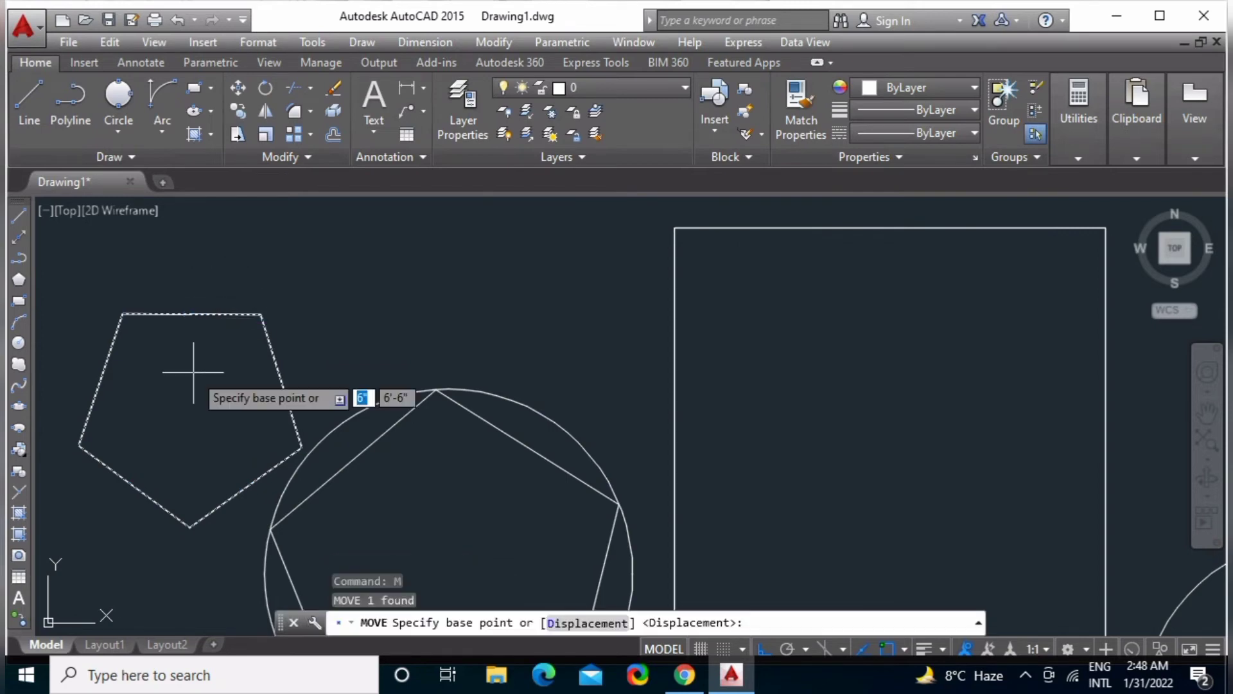
click(184, 402)
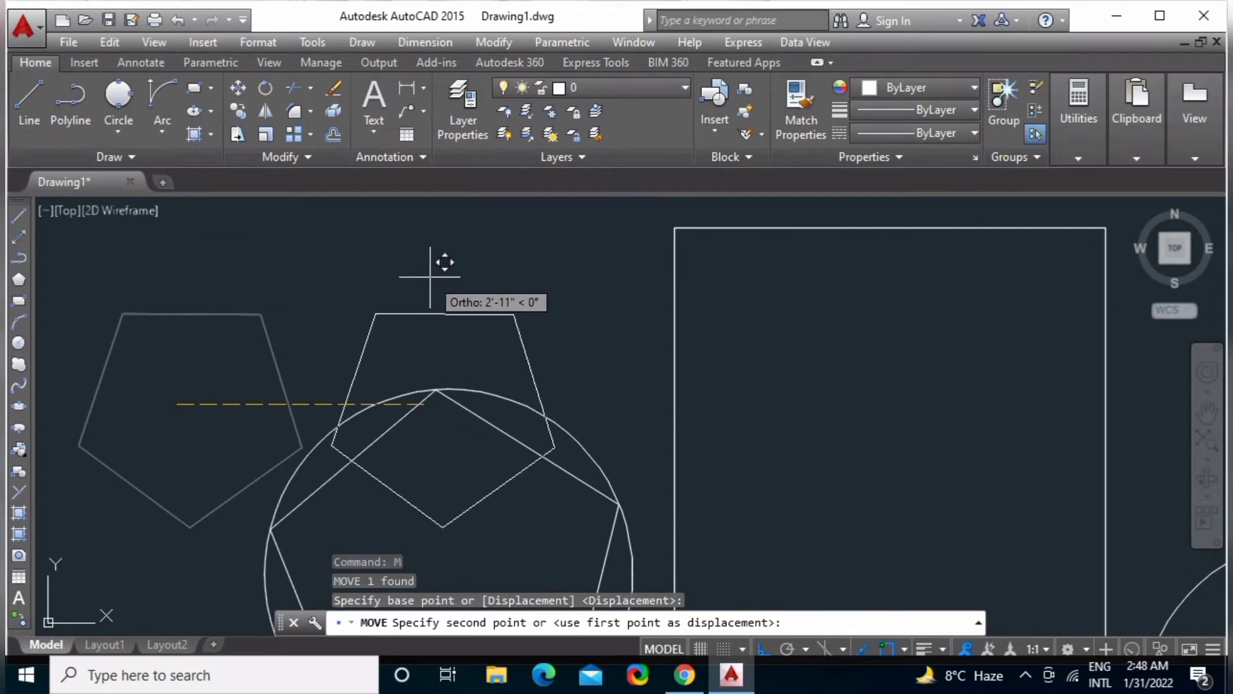
mouse_move(357, 264)
middle_down()
mouse_move(345, 424)
mouse_move(312, 408)
middle_up()
click(333, 279)
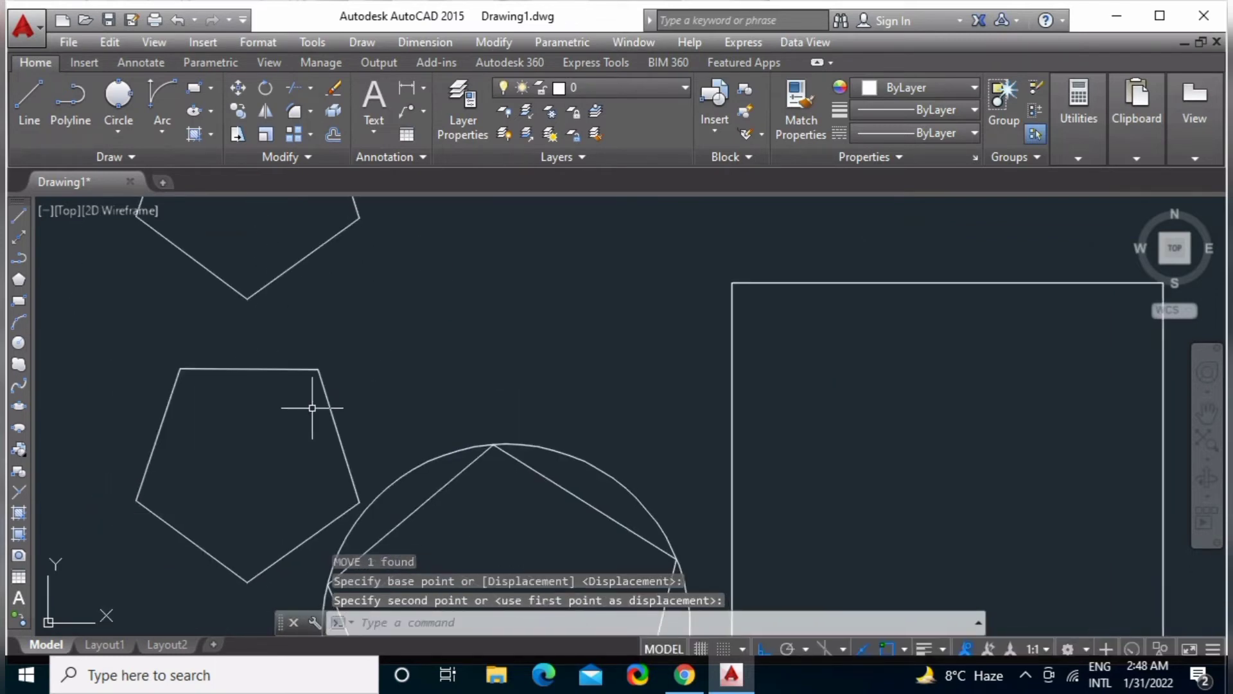
Check both stacked pentagons by selecting them, then pan to the rectangle and circle.
click(294, 368)
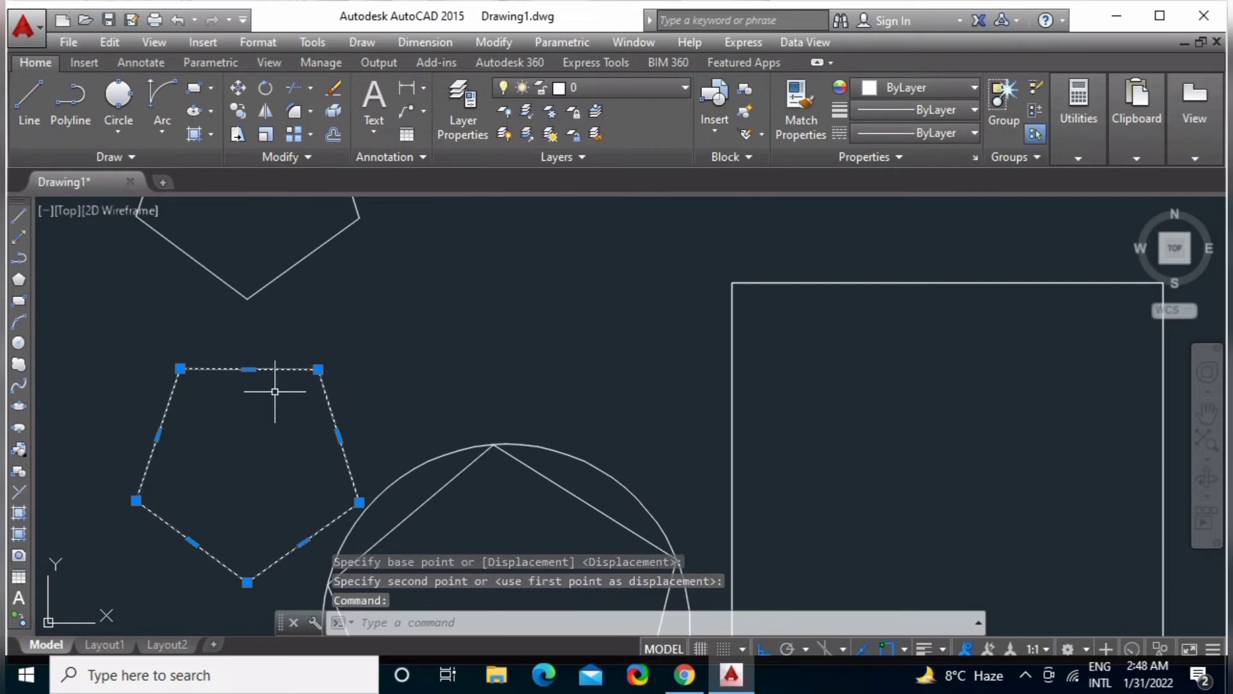
scroll(374, 370, down, 2)
middle_drag(329, 287, 324, 412)
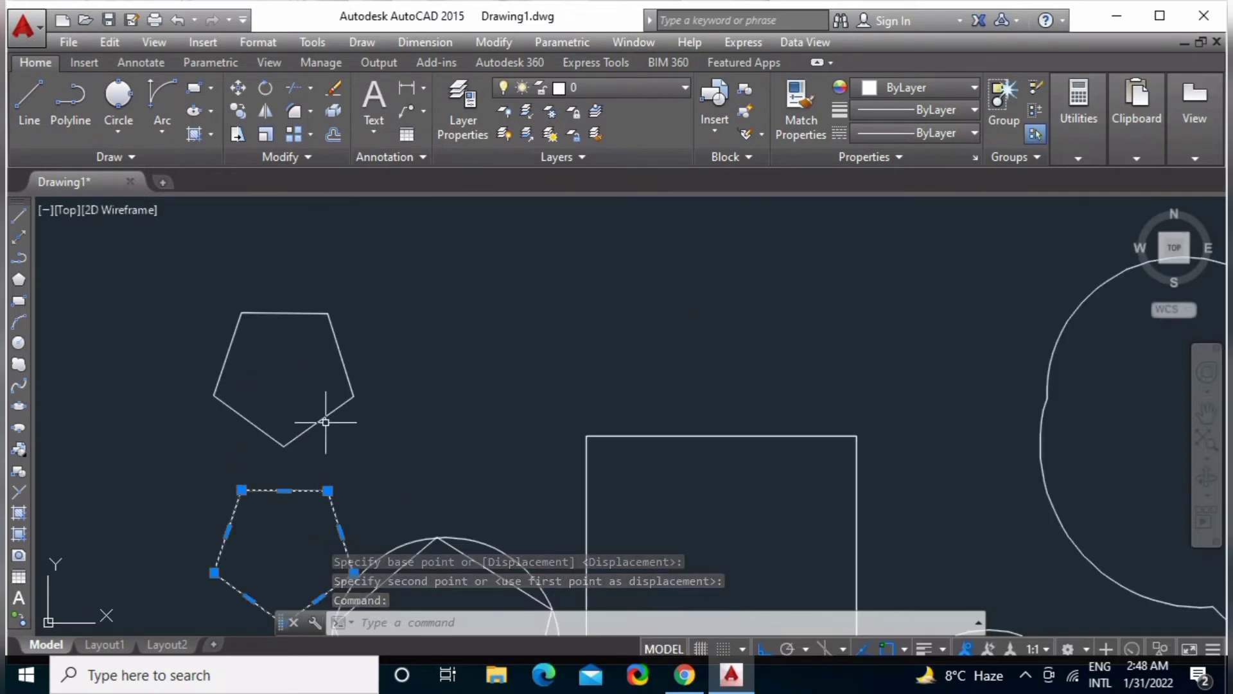
click(328, 415)
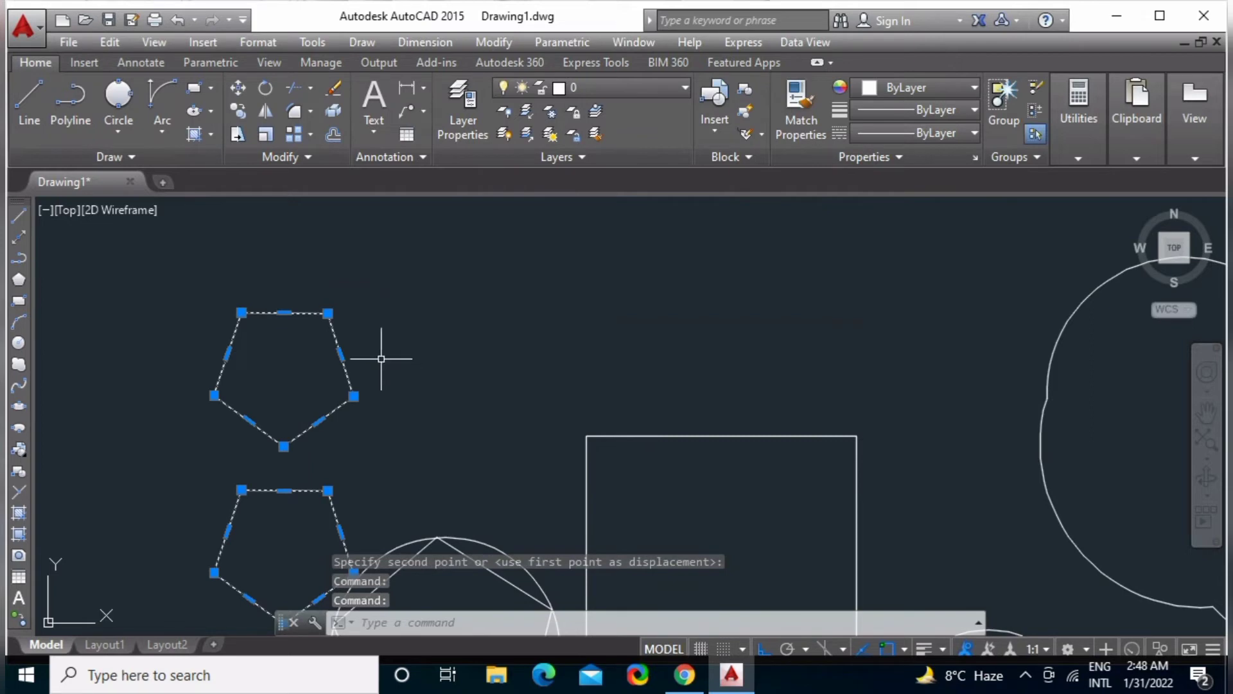
key(Escape)
click(341, 355)
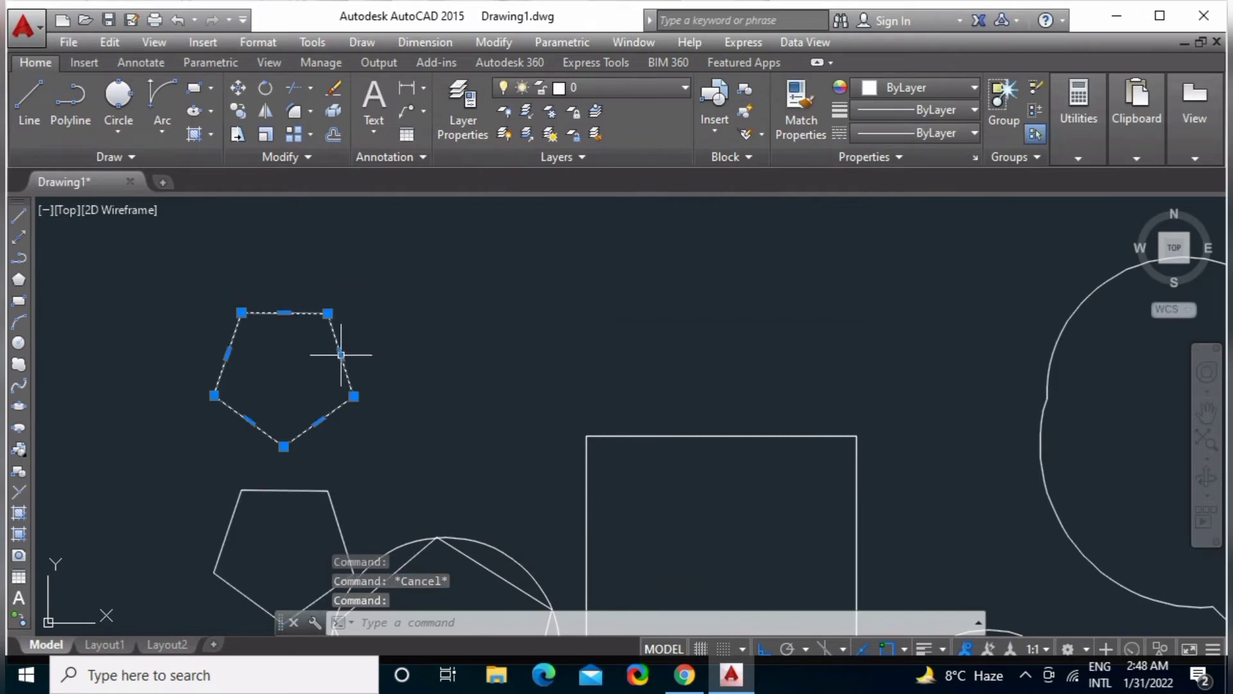
key(Escape)
middle_drag(576, 455, 402, 418)
middle_drag(520, 423, 402, 255)
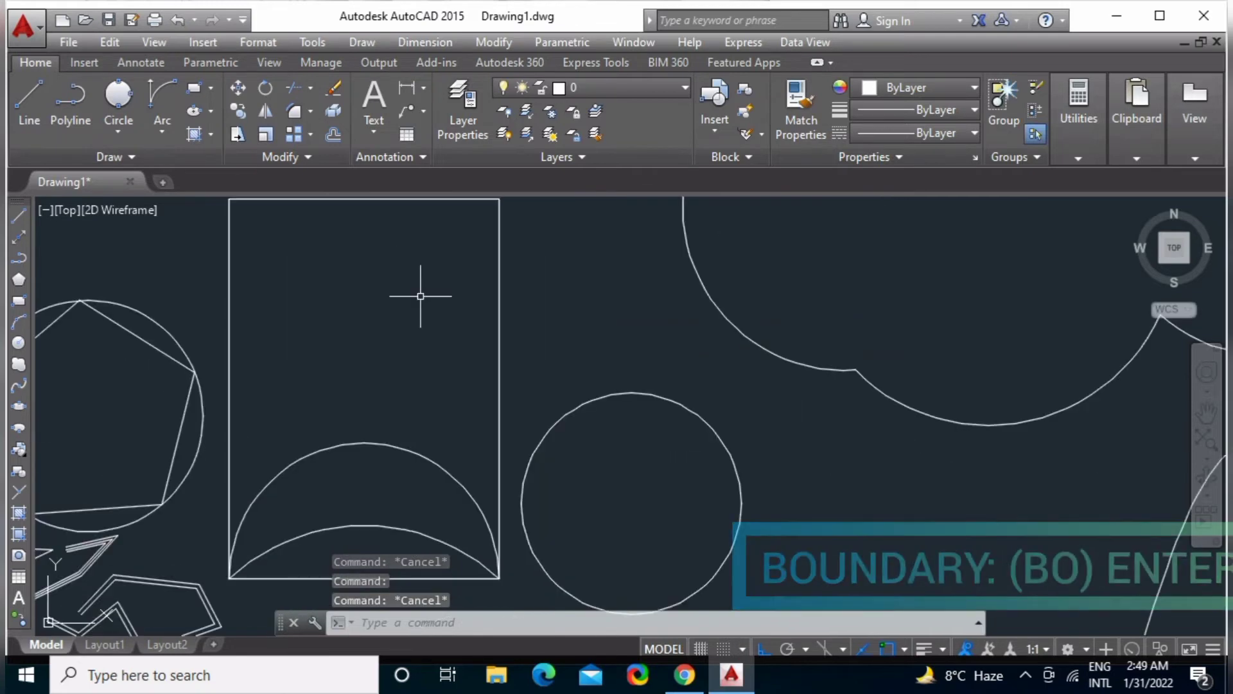
Create a boundary from the area above the upper arc in the rectangle with BO.
text(bo)
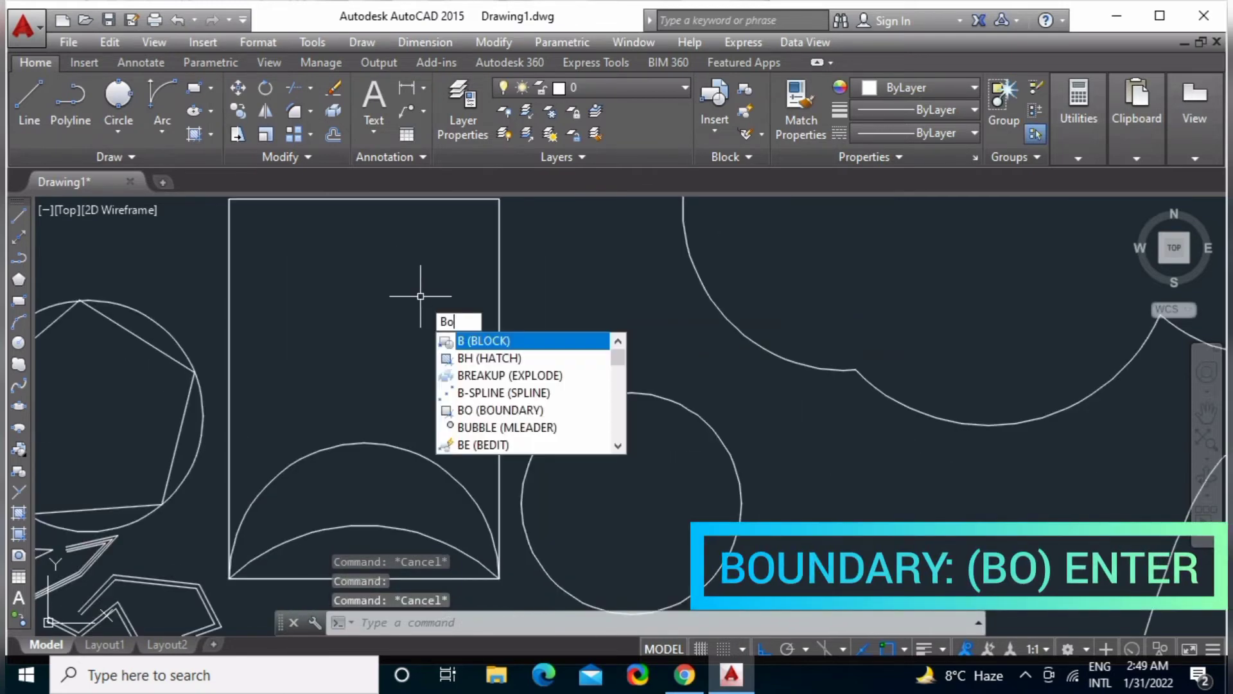
key(Return)
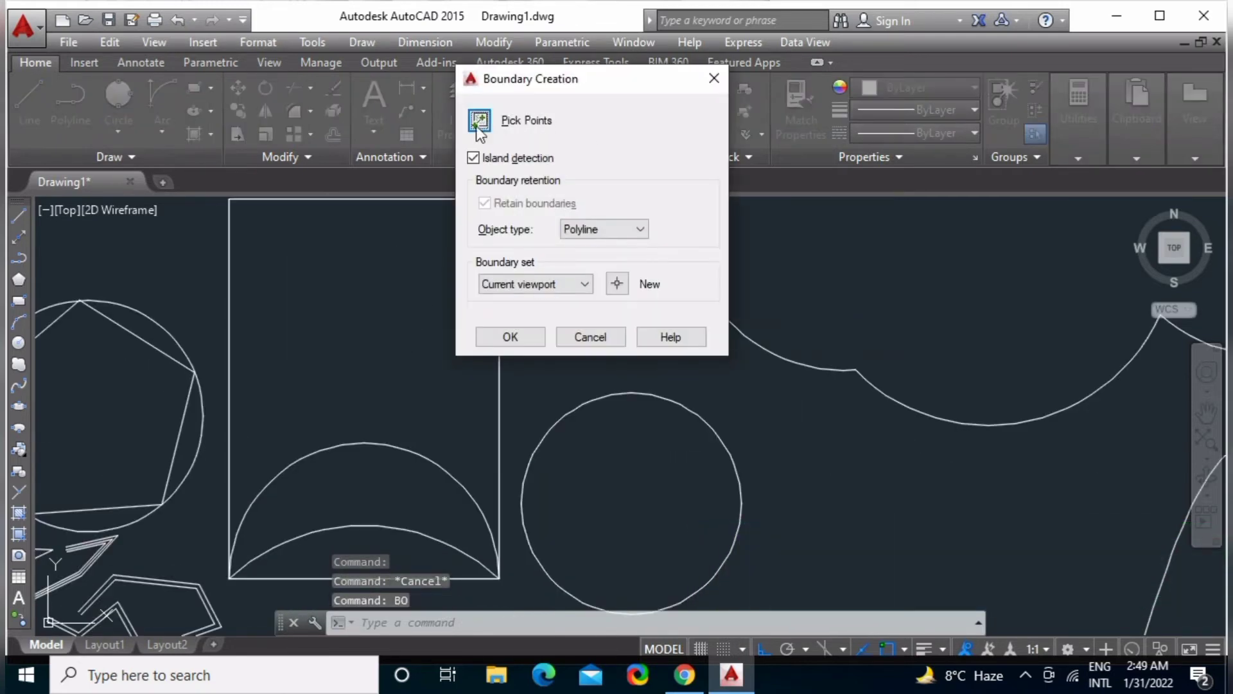
click(477, 124)
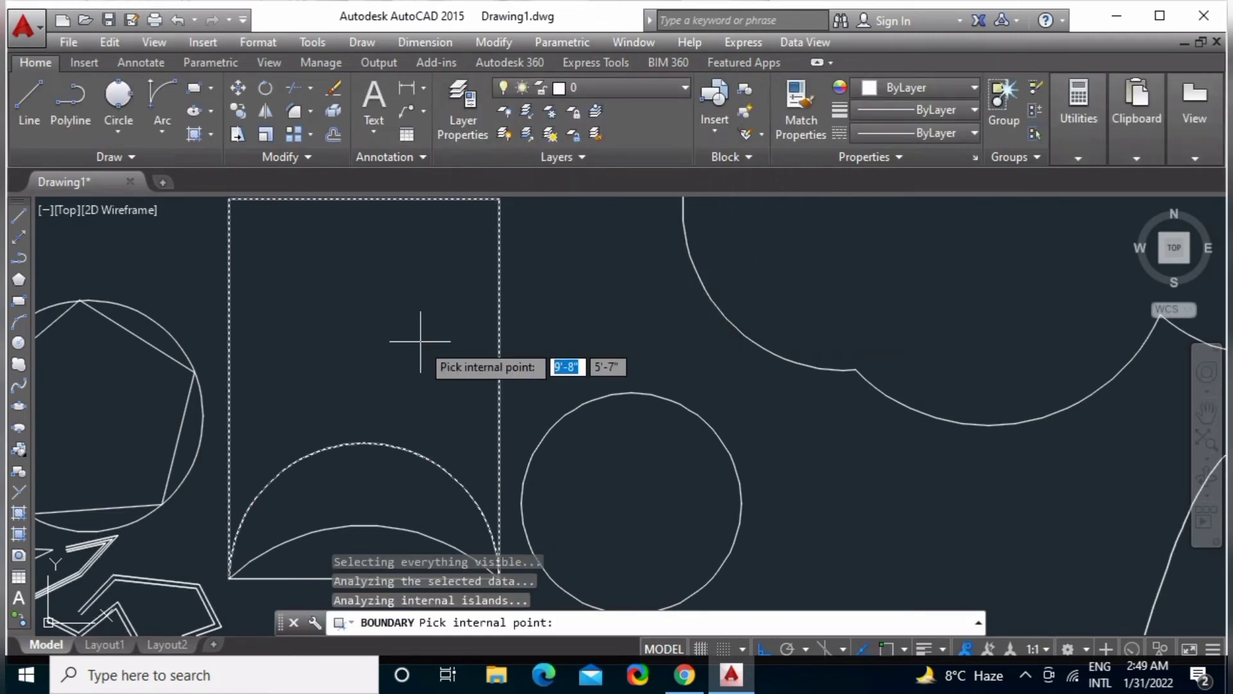
key(Return)
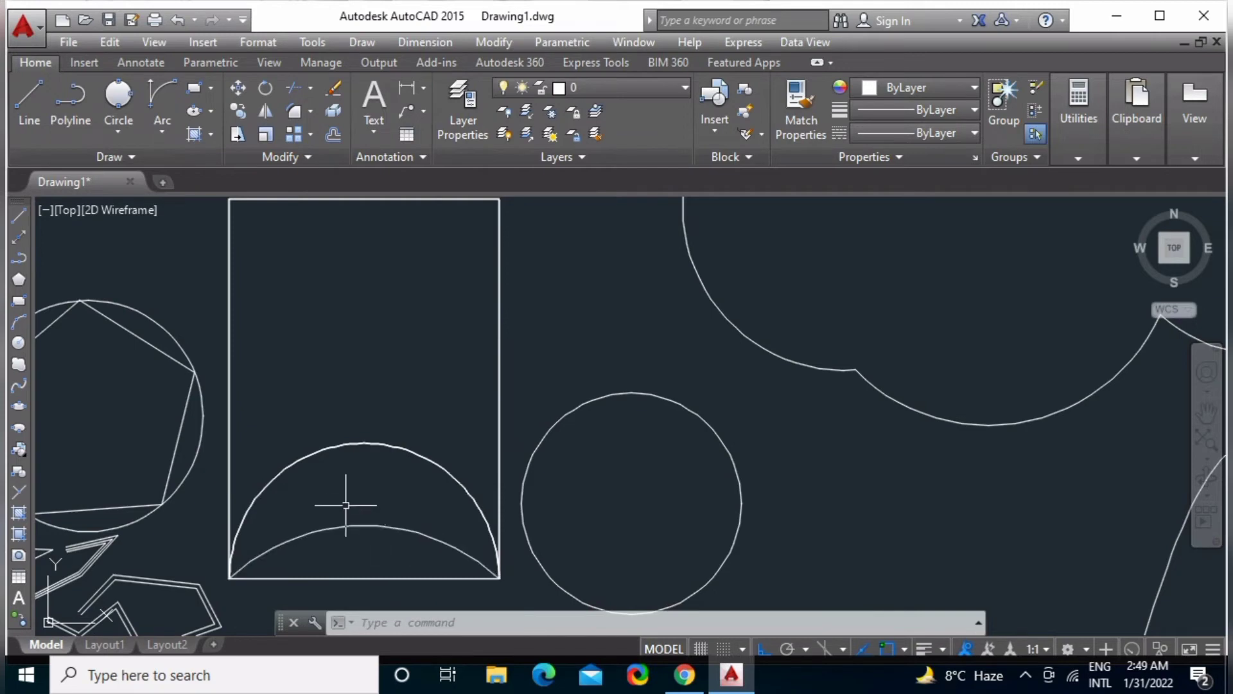
Move the new boundary polyline up above the original rectangle.
middle_drag(469, 440, 400, 451)
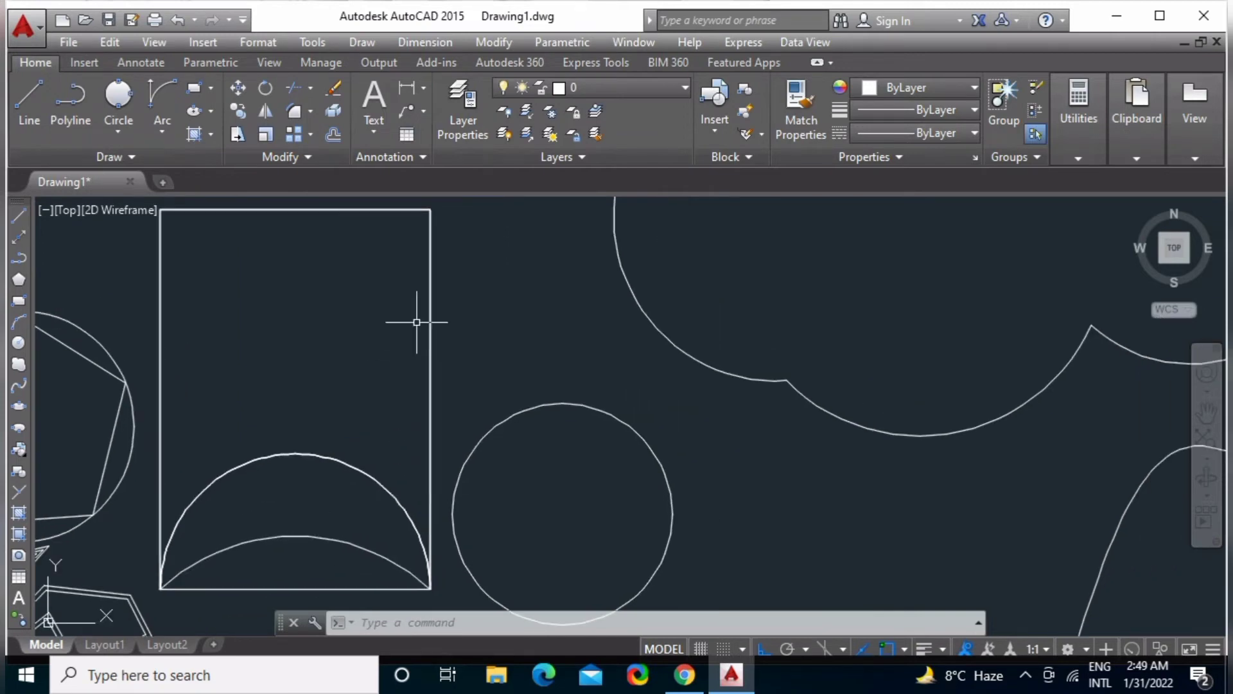
click(431, 398)
click(360, 468)
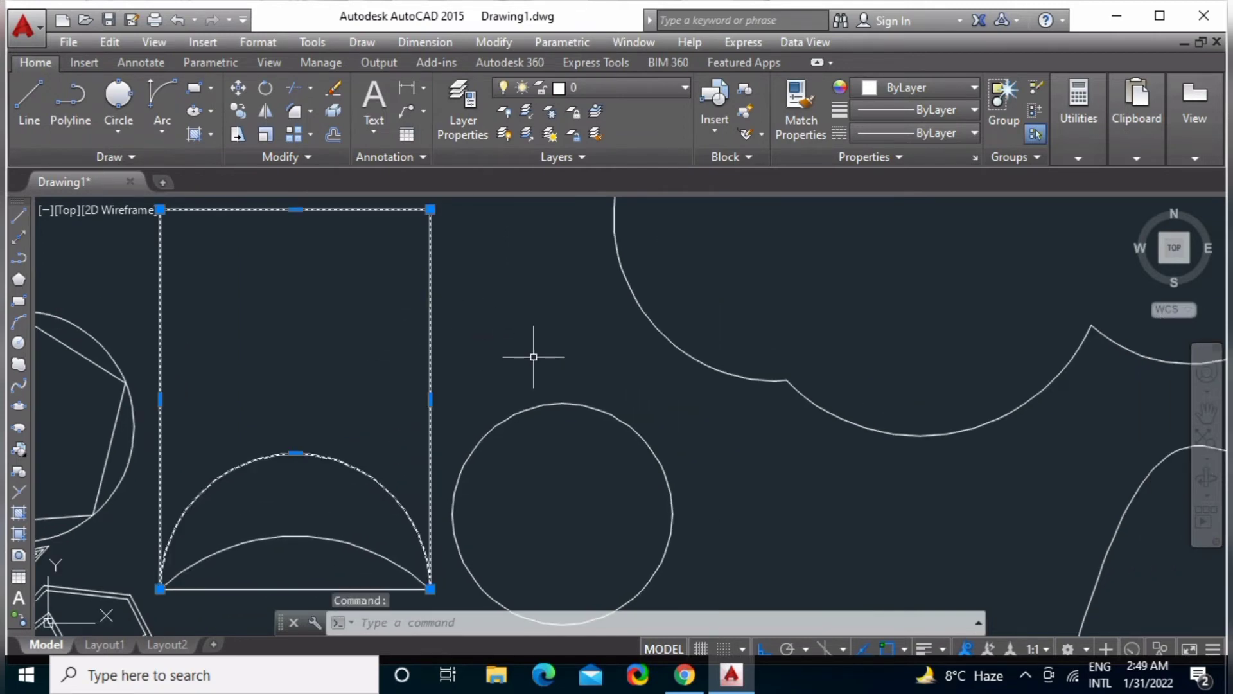
text(m)
key(Return)
click(522, 384)
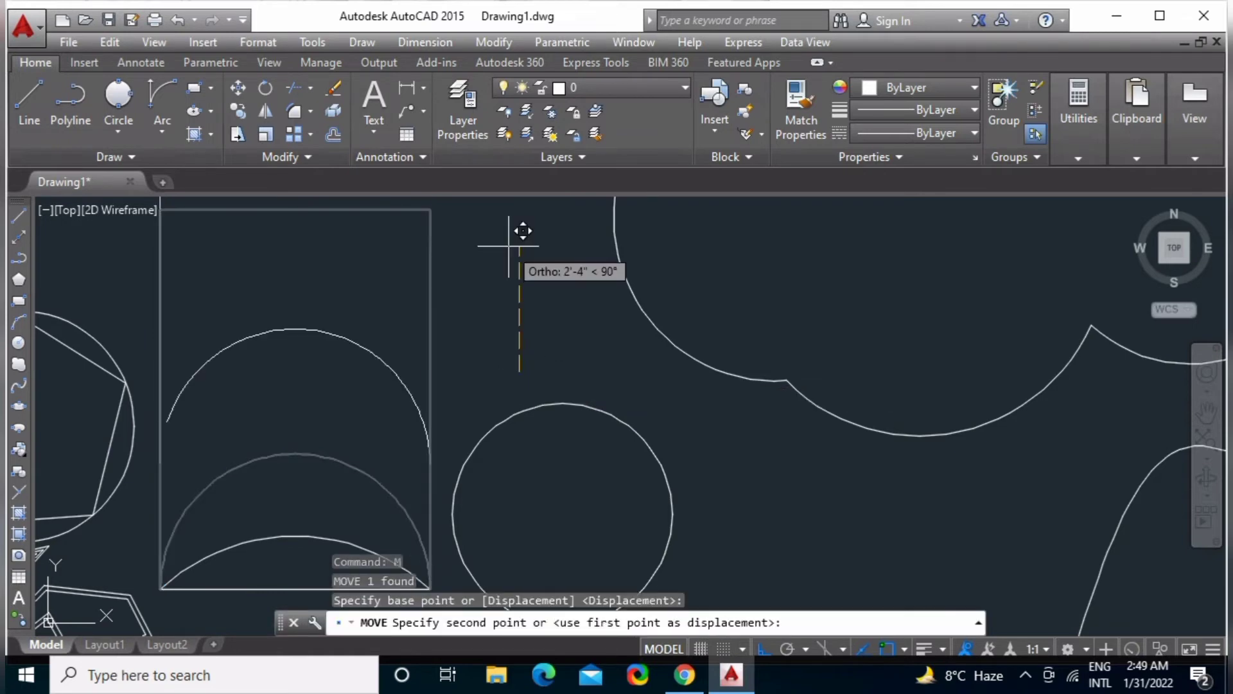
scroll(515, 248, up, 5)
middle_drag(381, 321, 358, 432)
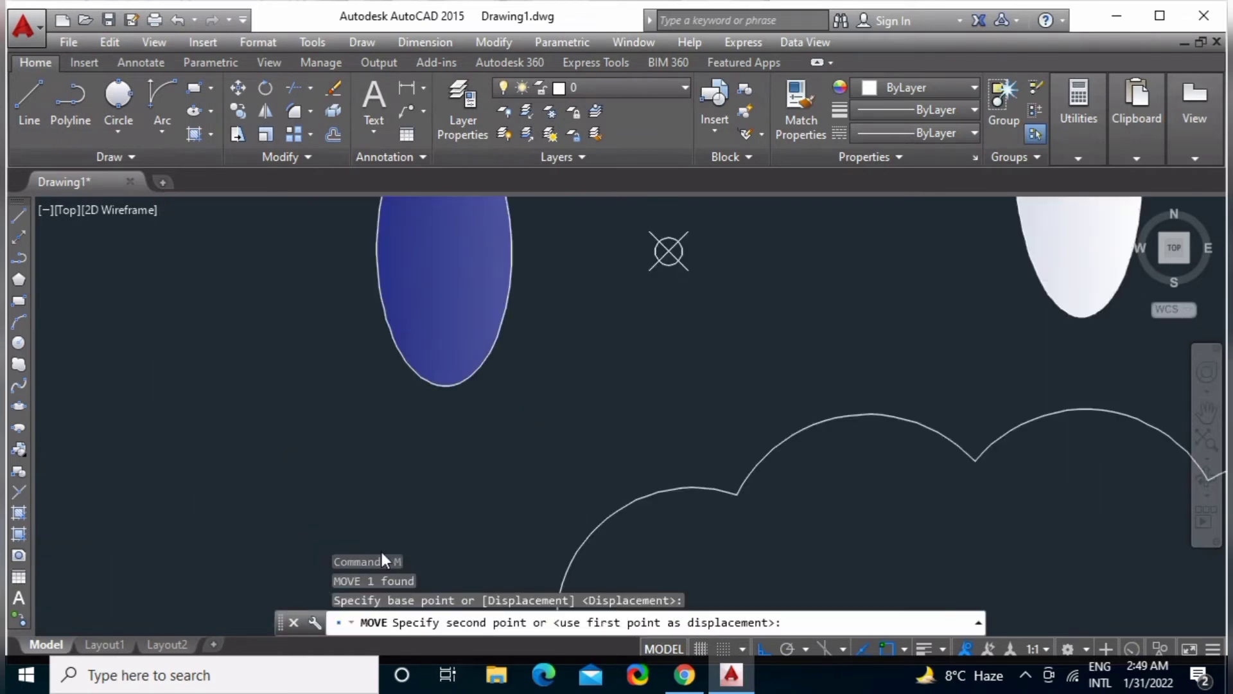
click(350, 432)
Bring the lower shapes into view and expand the extra drawing tools.
scroll(450, 426, down, 3)
scroll(433, 289, up, 2)
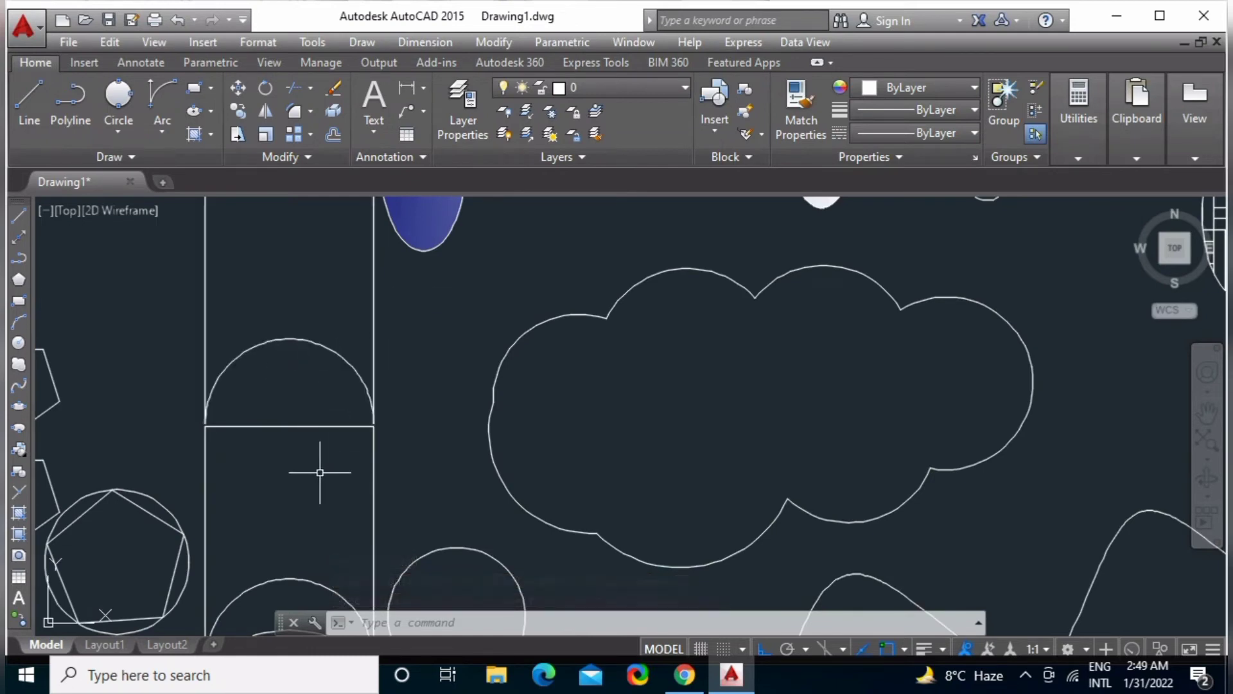
middle_drag(279, 497, 290, 423)
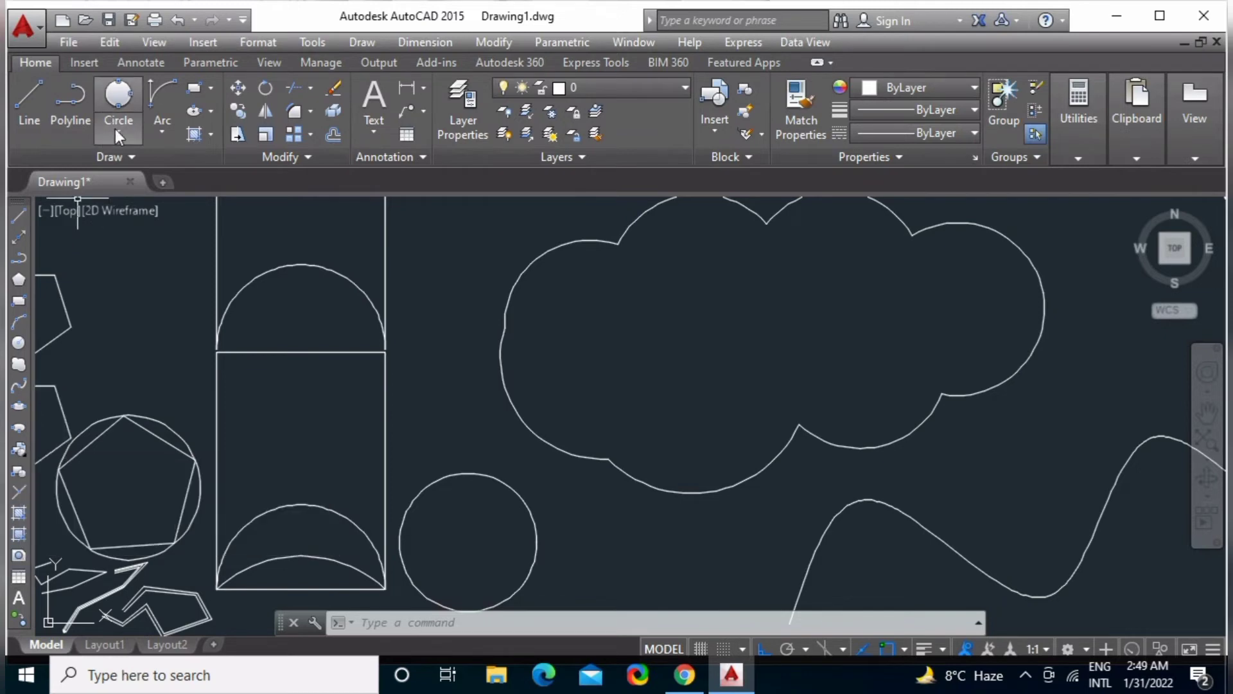
click(121, 157)
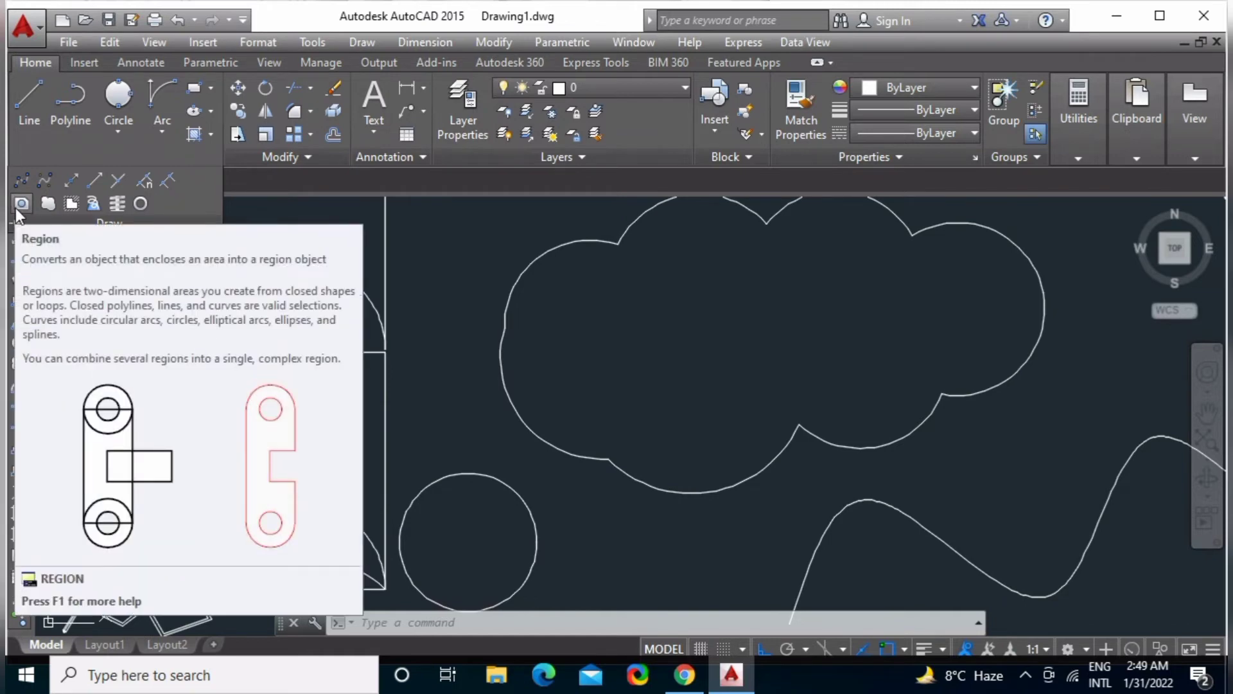
Start the Region command, cancelling a few false starts.
click(20, 208)
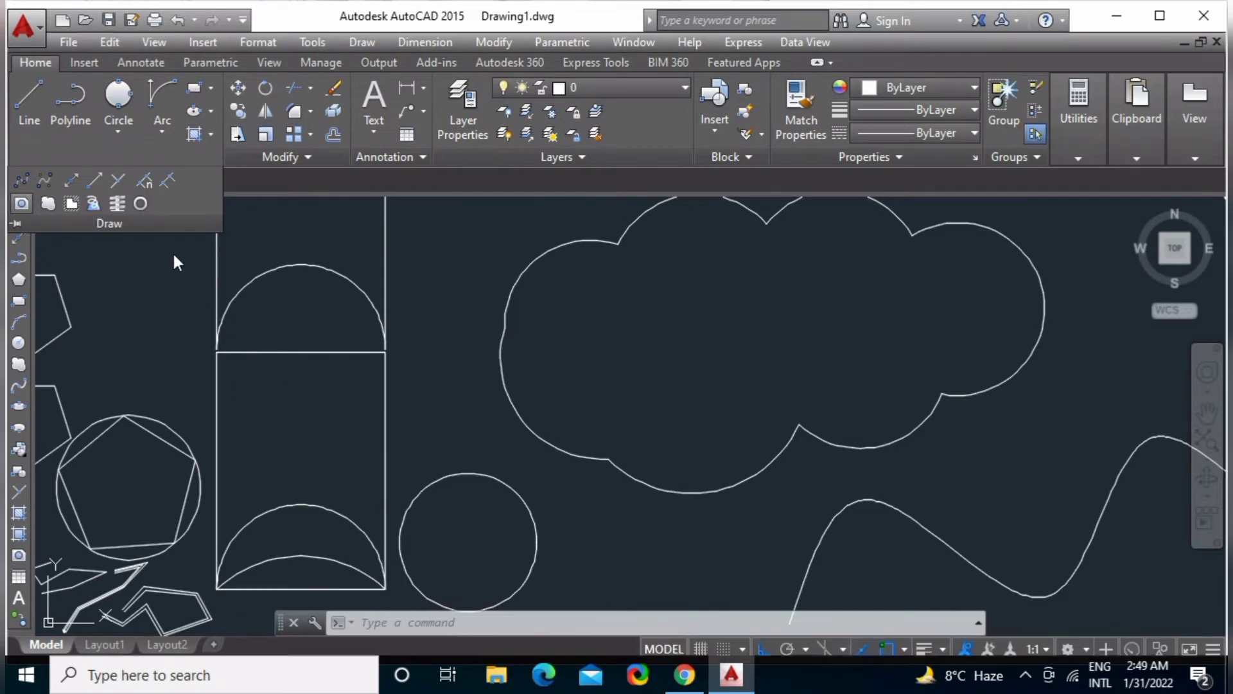
key(Escape)
click(160, 311)
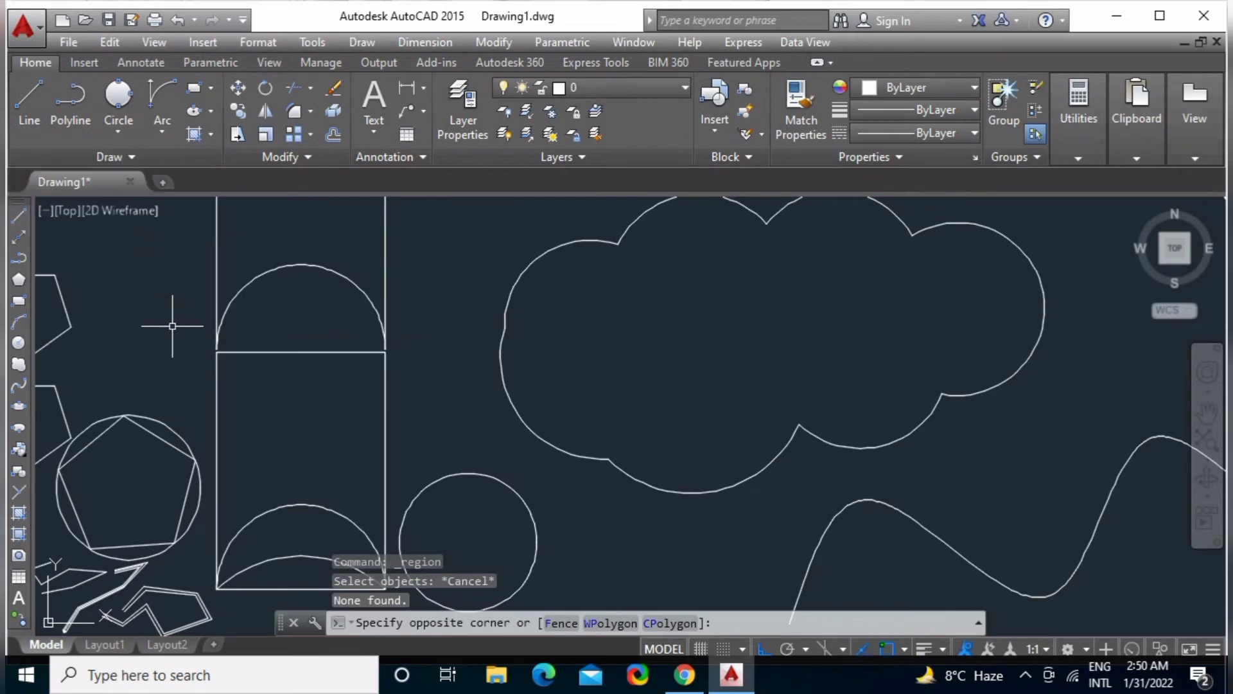
key(Escape)
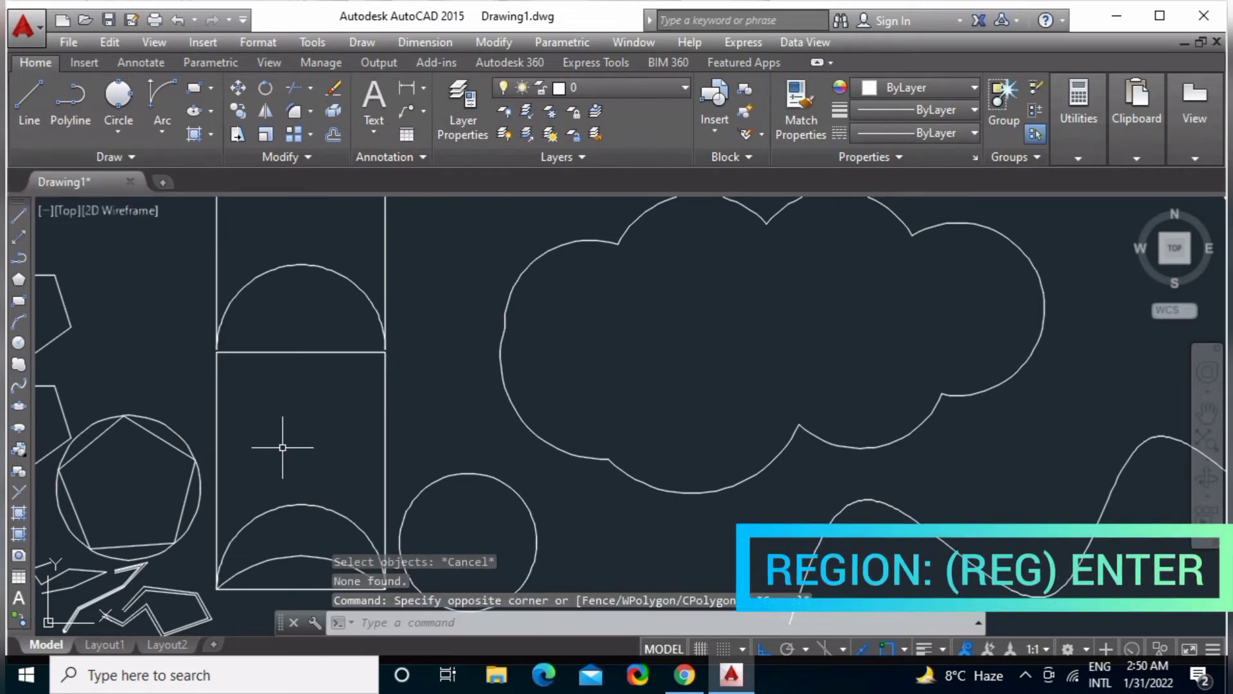
text(reg)
key(Return)
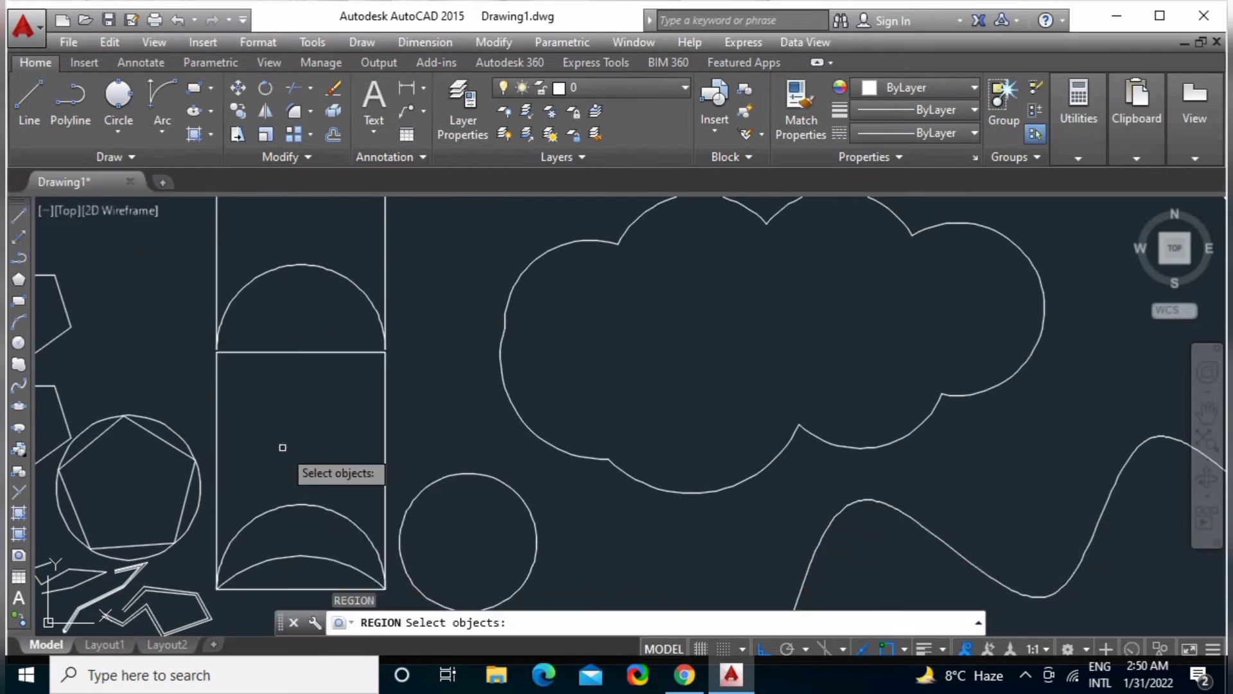
click(385, 402)
key(Escape)
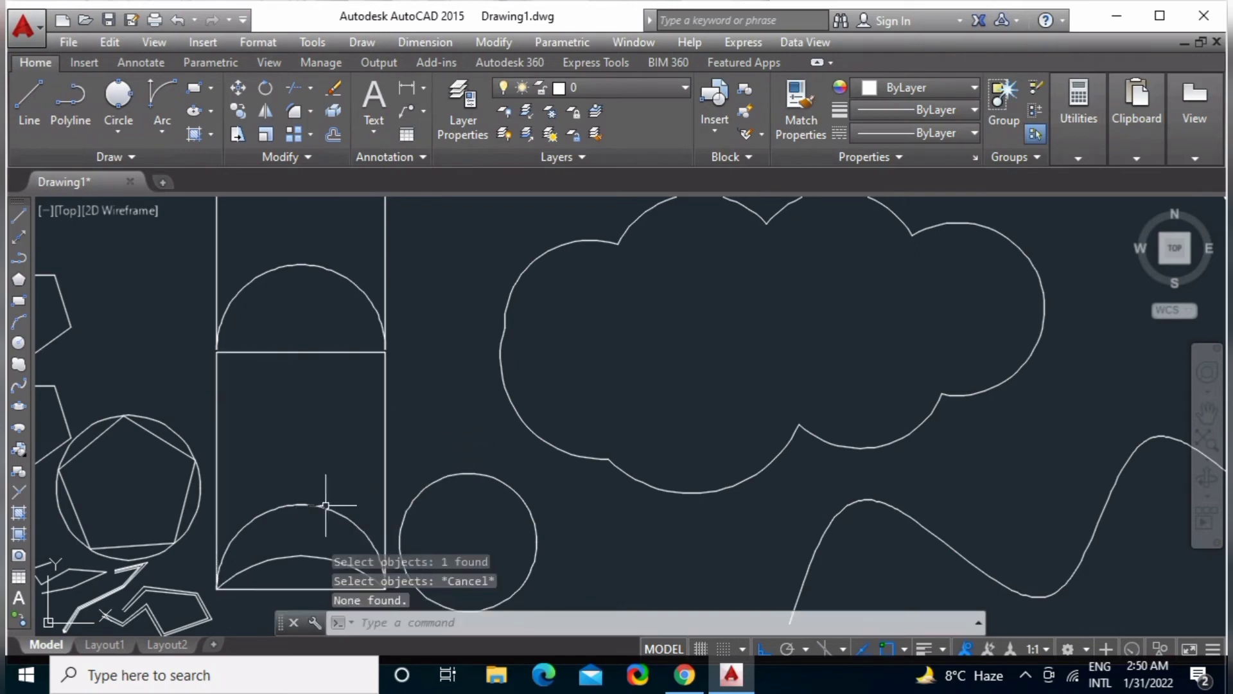
Make a region from the upper arc and lower rectangle, then select it to check.
key(Return)
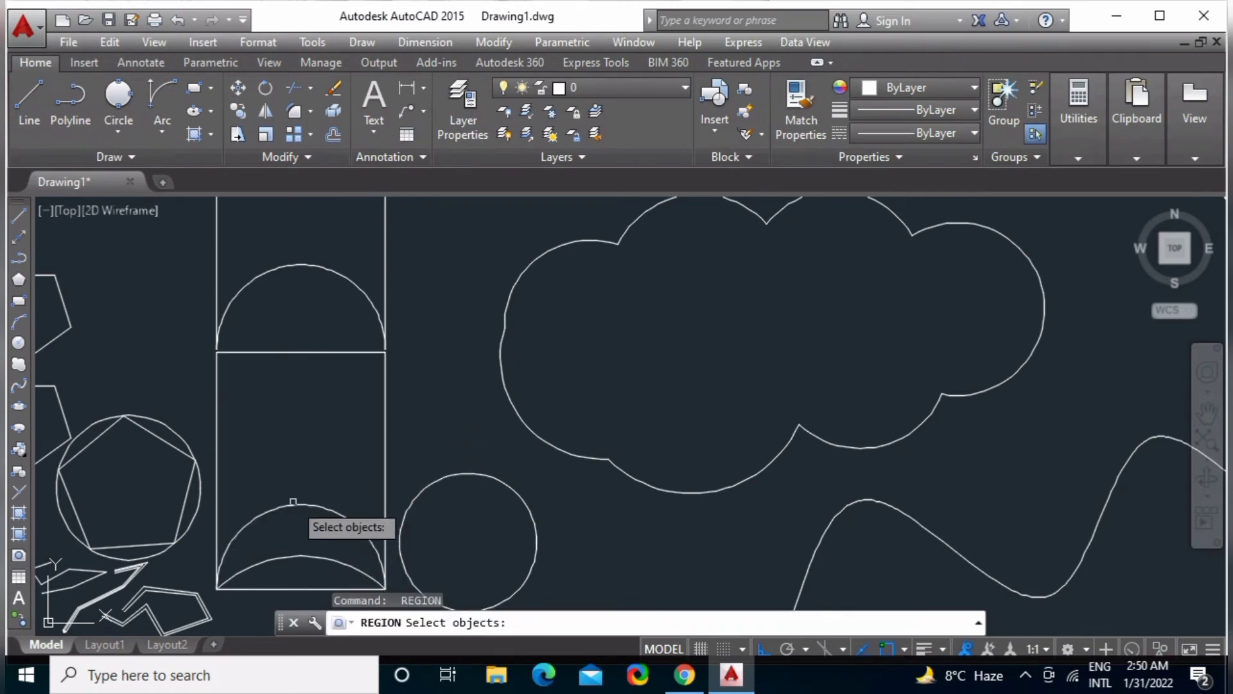
click(292, 505)
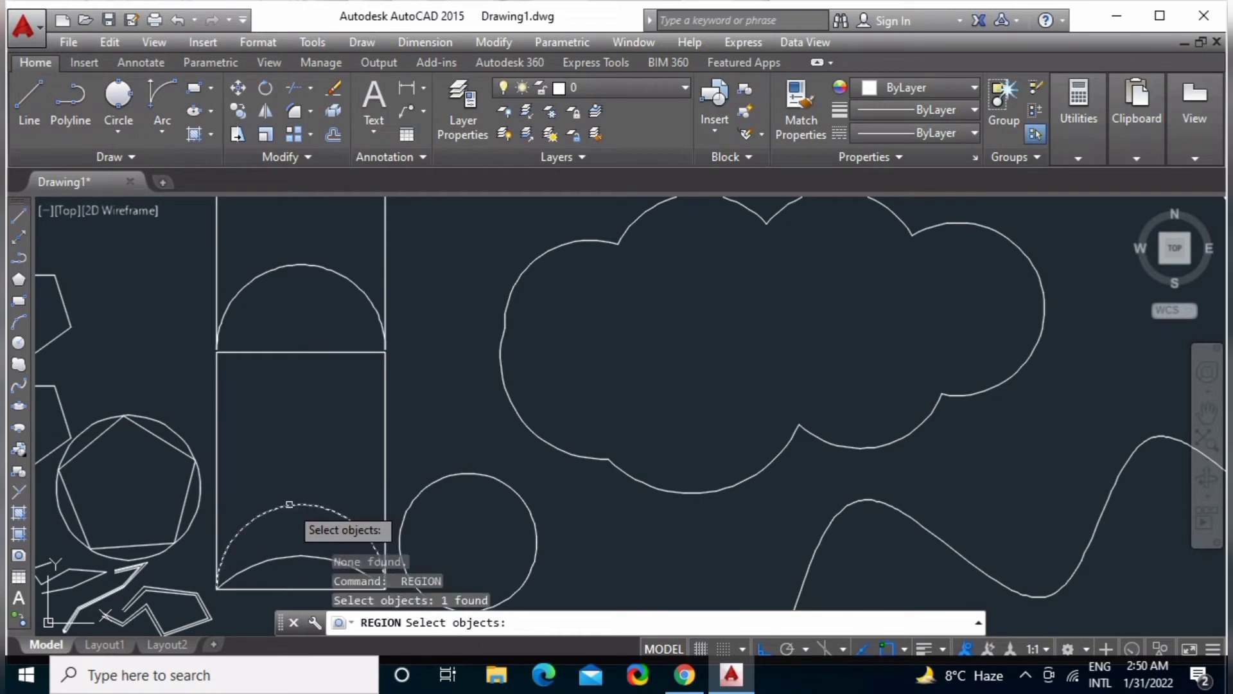
click(217, 468)
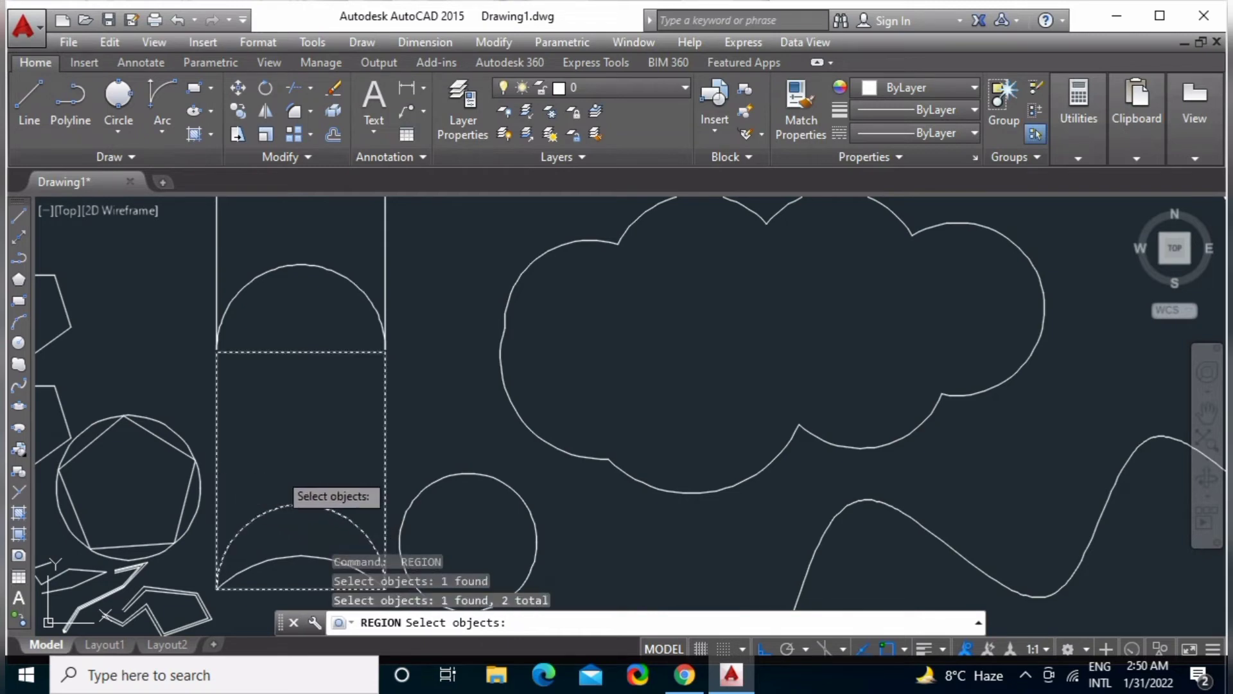
key(Return)
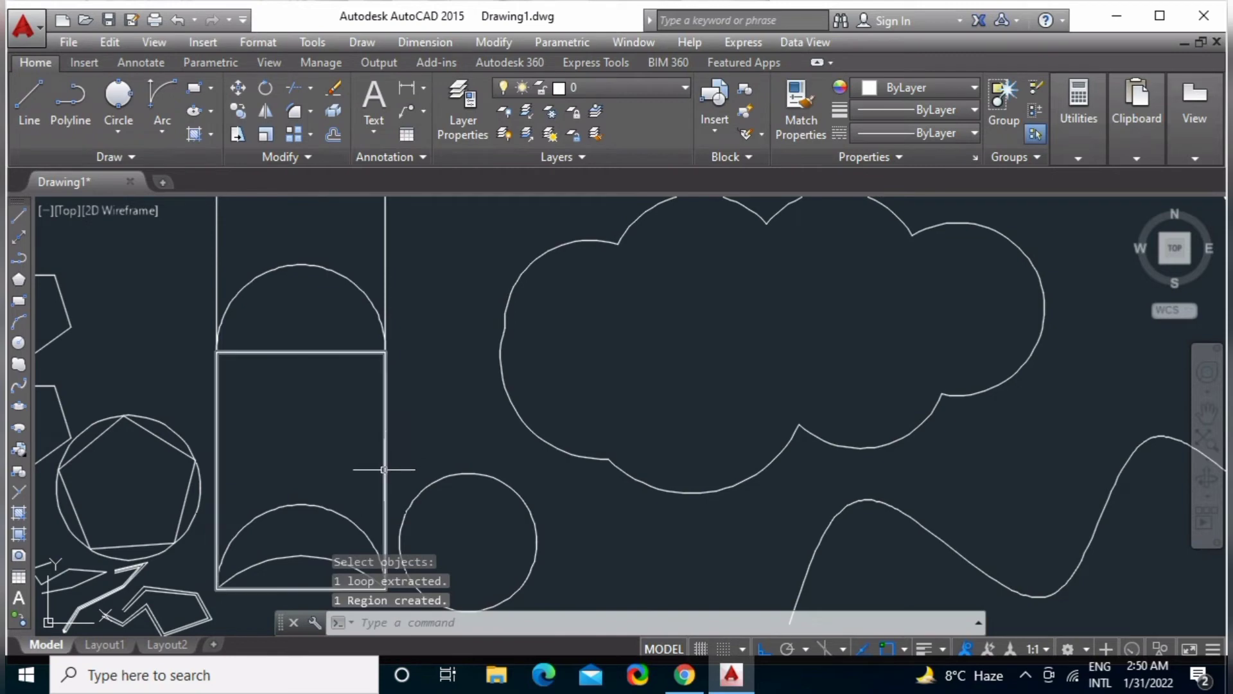
click(384, 470)
scroll(372, 449, down, 2)
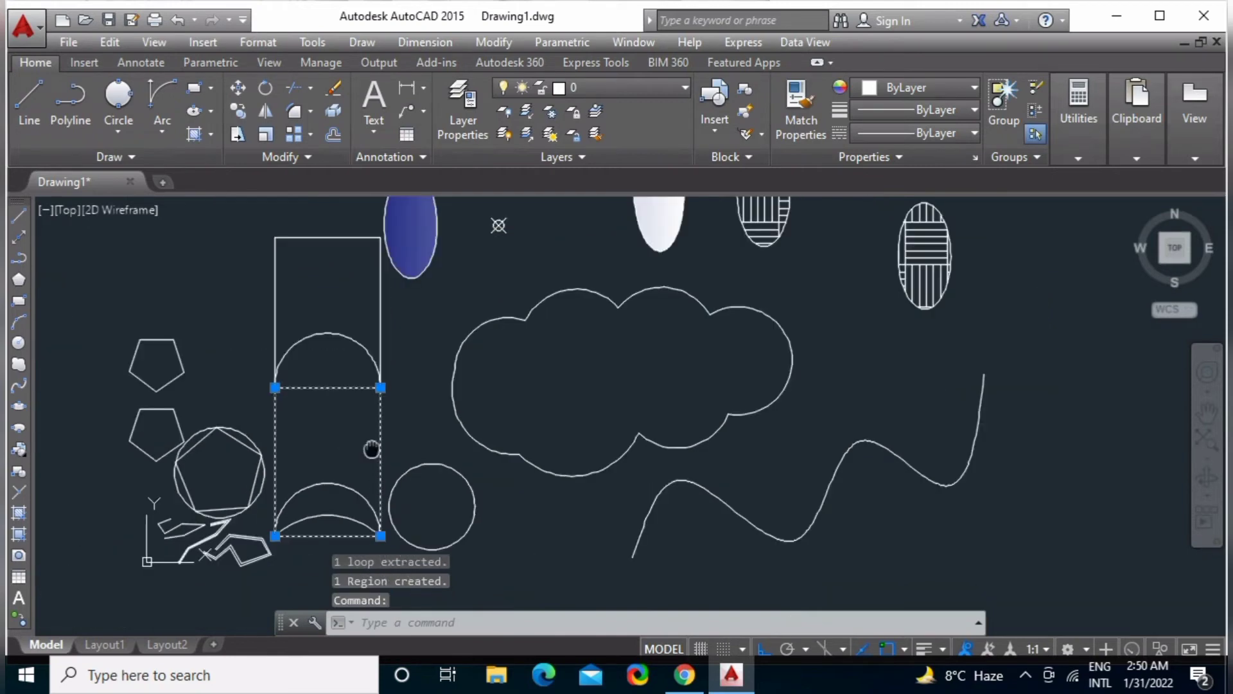
scroll(368, 509, up, 2)
scroll(340, 494, up, 2)
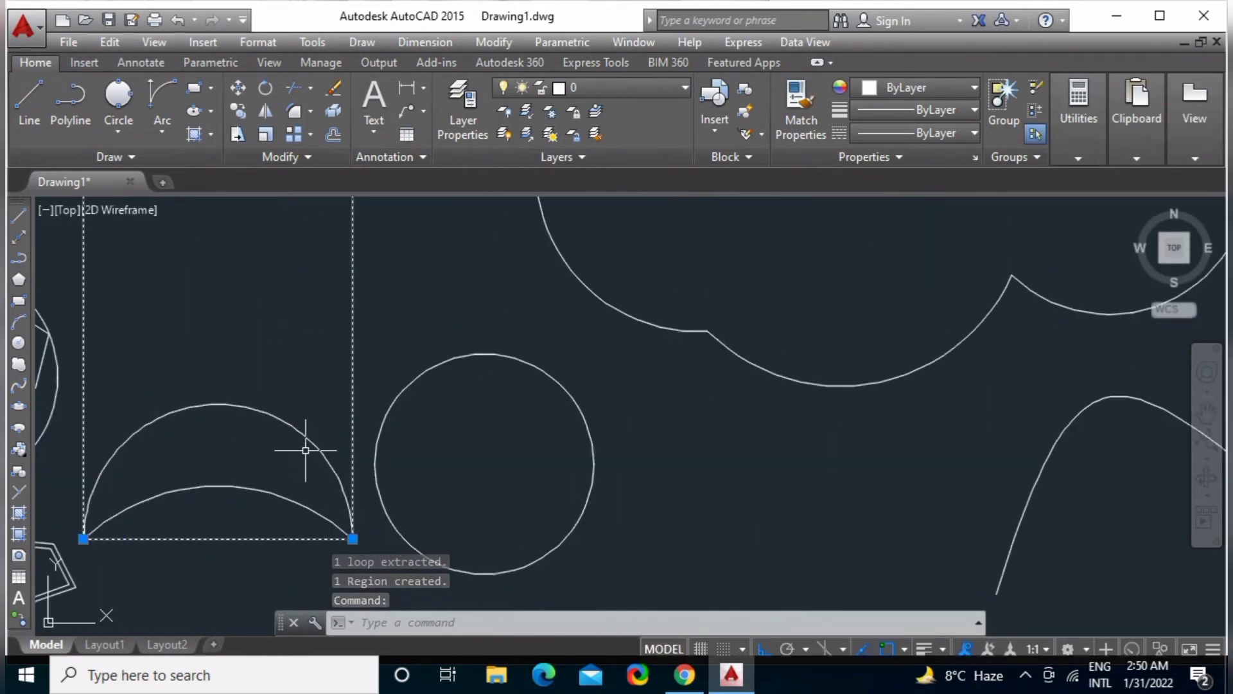
click(308, 441)
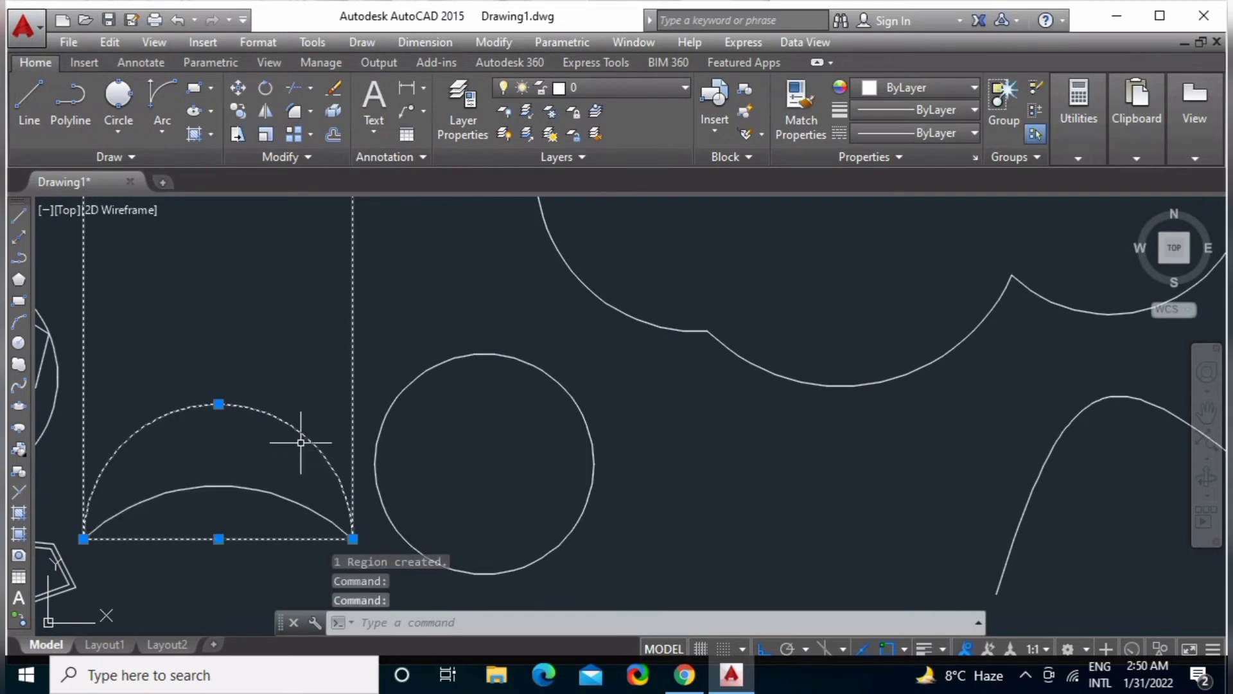
key(Escape)
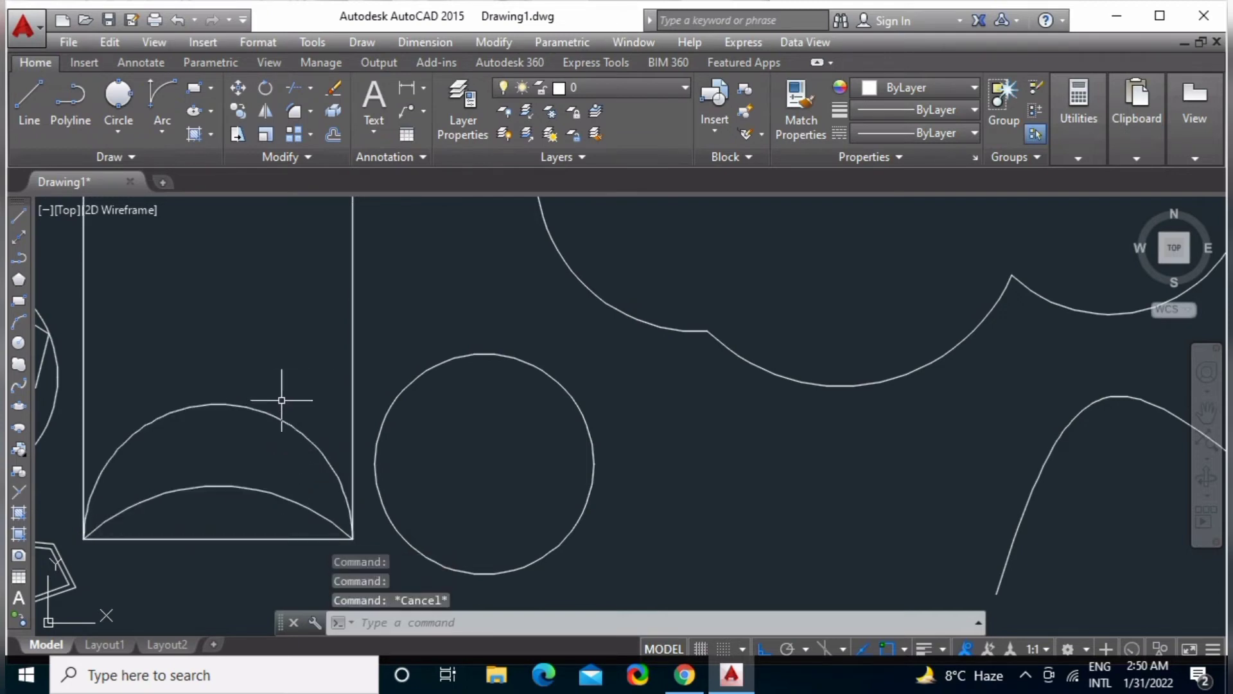
middle_drag(320, 394, 252, 442)
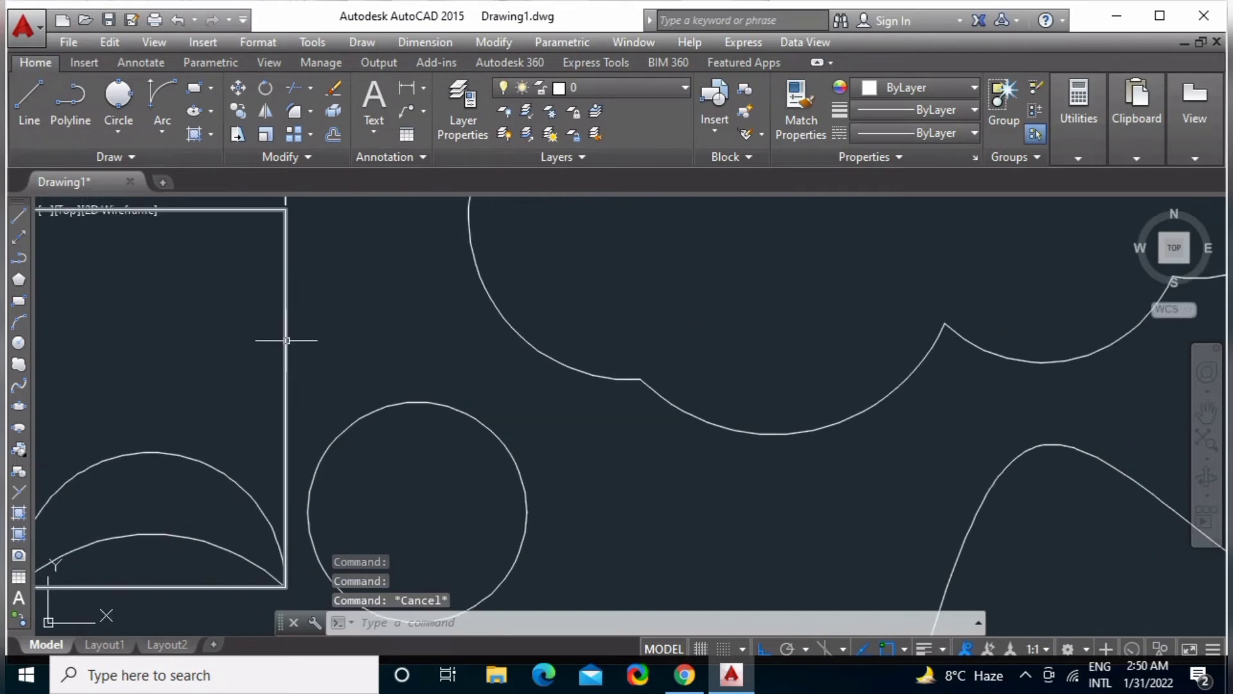
click(287, 341)
scroll(419, 350, down, 2)
mouse_move(474, 420)
middle_down()
mouse_move(295, 509)
mouse_move(310, 483)
middle_up()
key(Escape)
scroll(209, 426, down, 2)
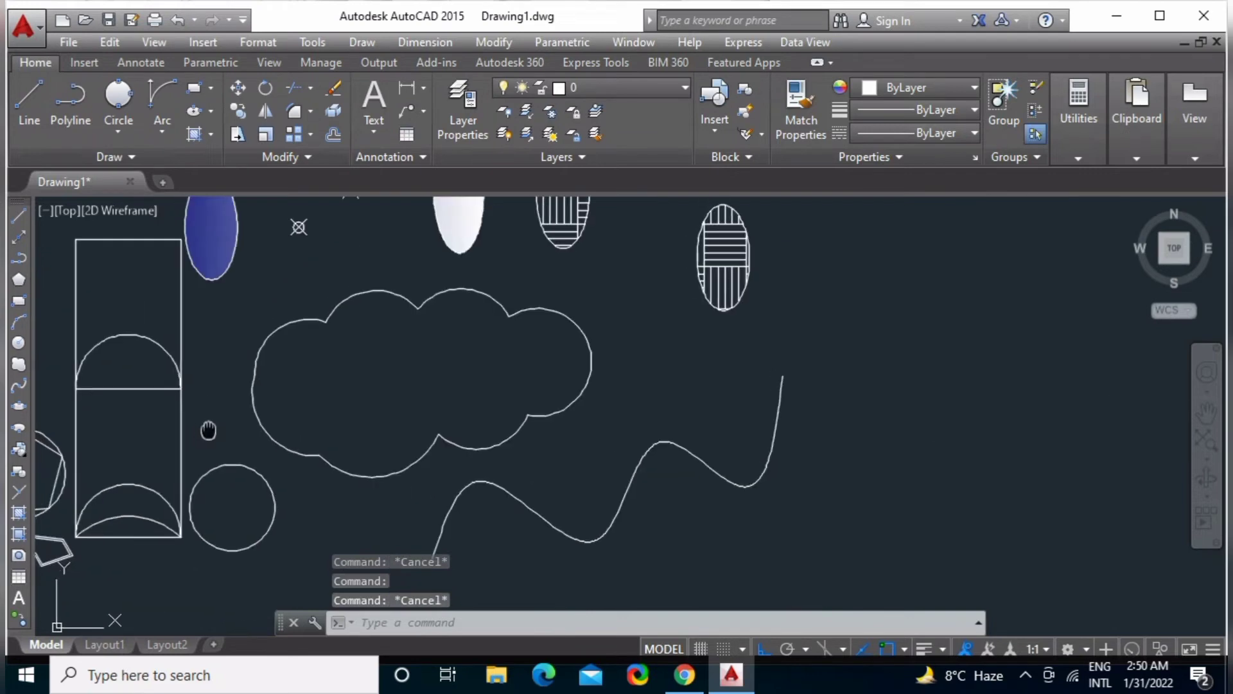
middle_drag(210, 427, 220, 432)
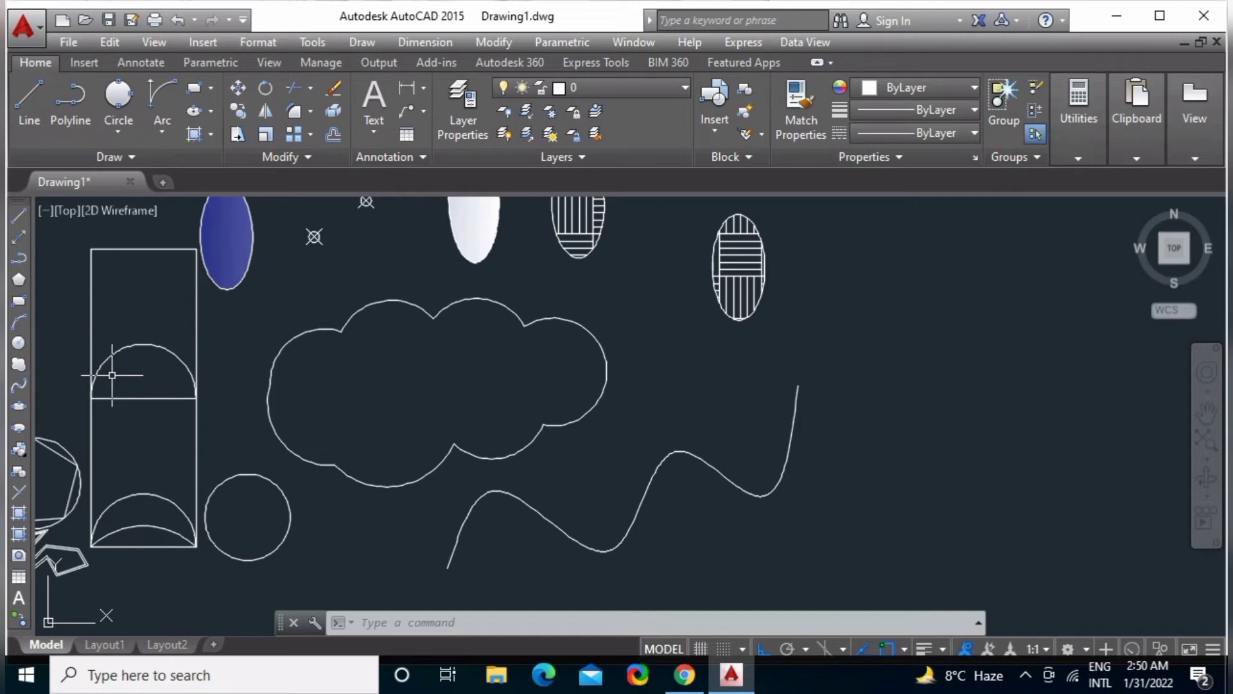
scroll(462, 427, down, 3)
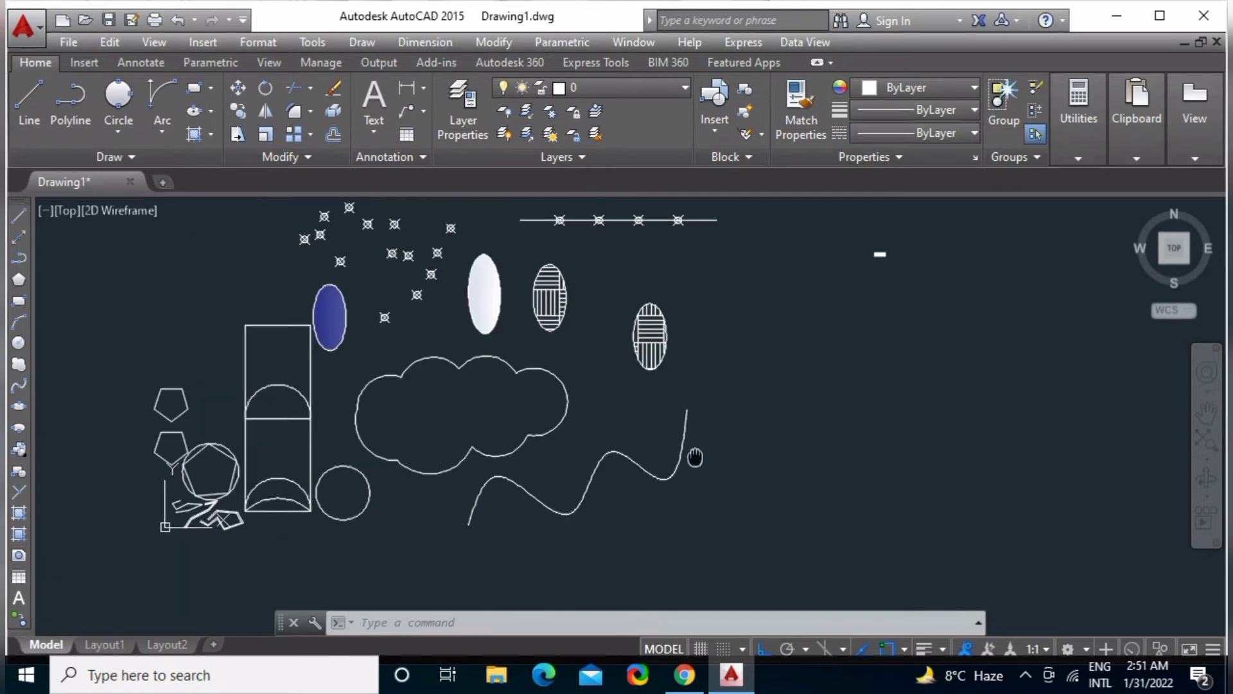
middle_drag(692, 450, 391, 444)
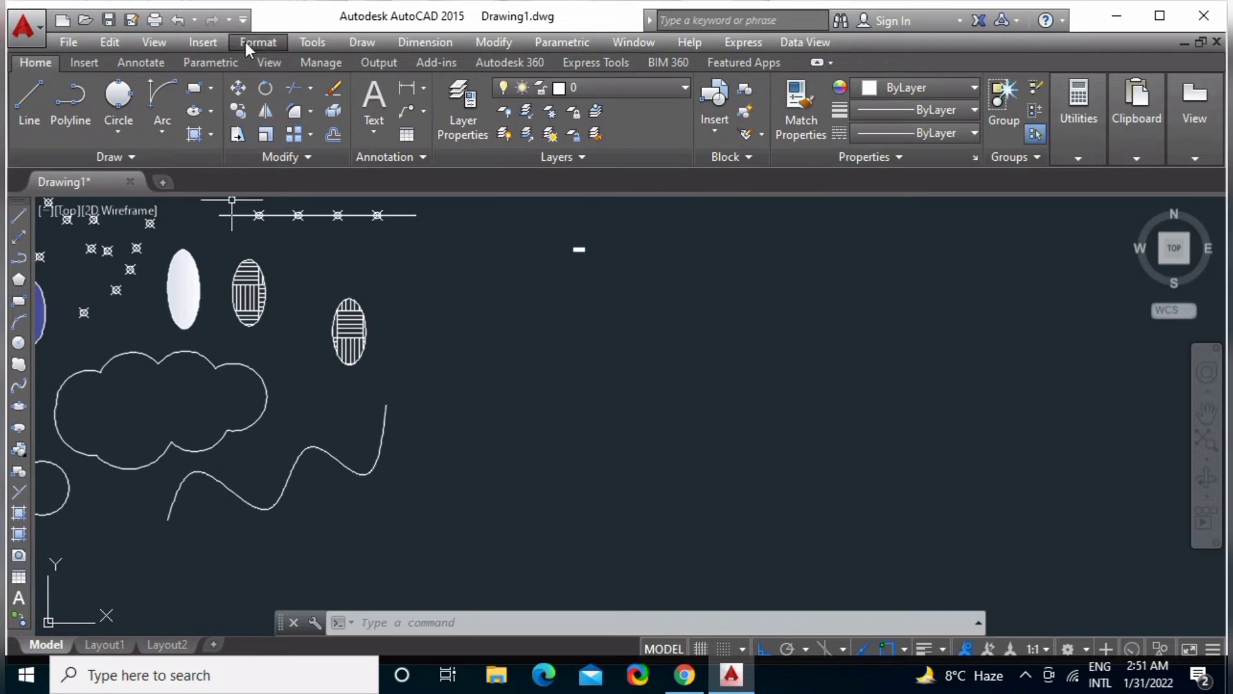
click(361, 42)
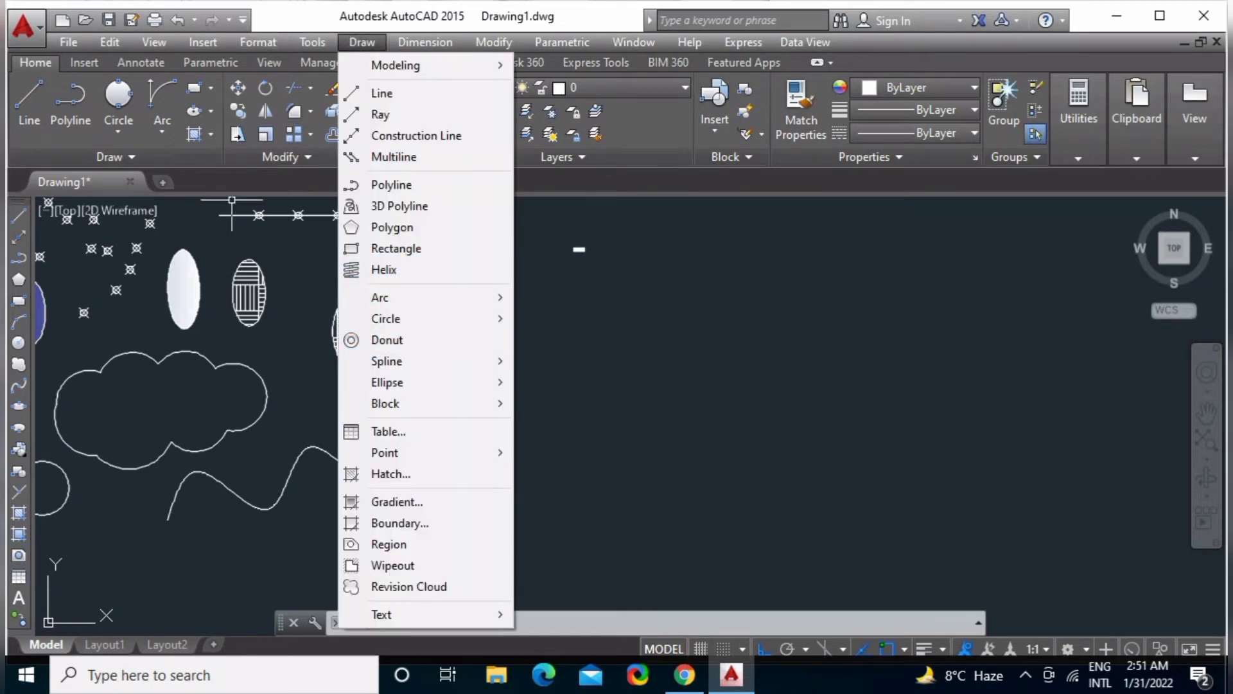
click(232, 215)
click(146, 199)
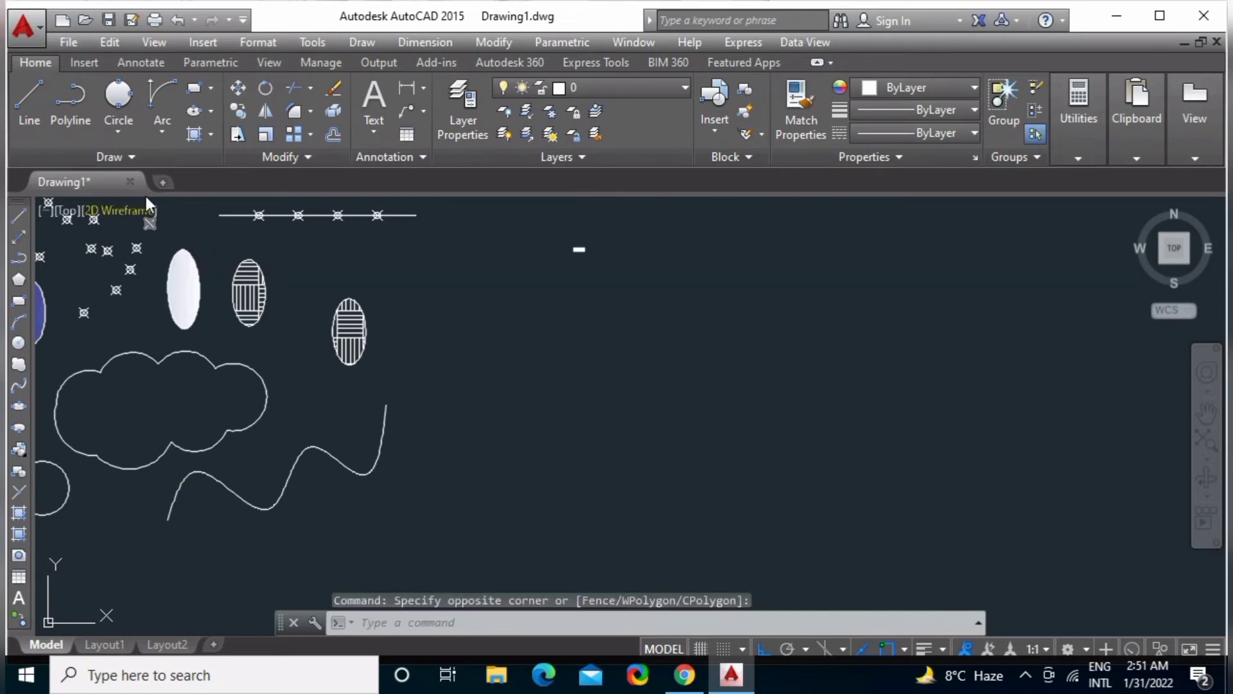
click(127, 163)
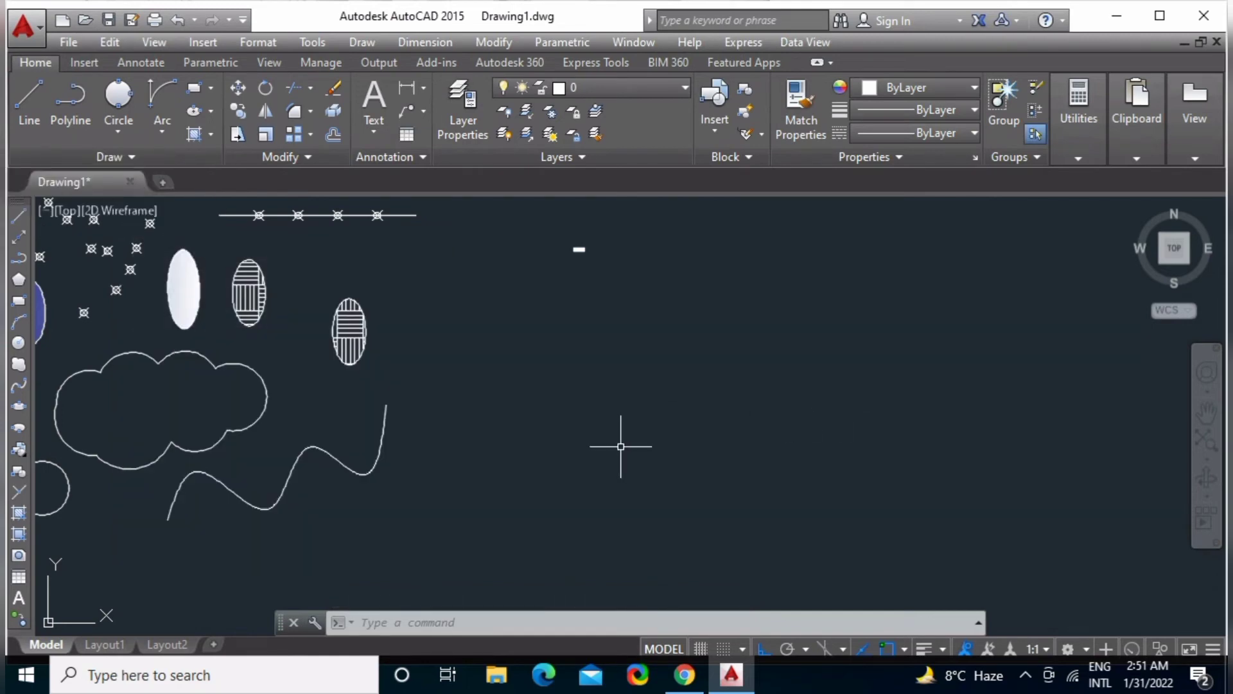
Draw a flat spiral helix beside the wavy curve, picking centre, base radius, top radius and height.
text(h)
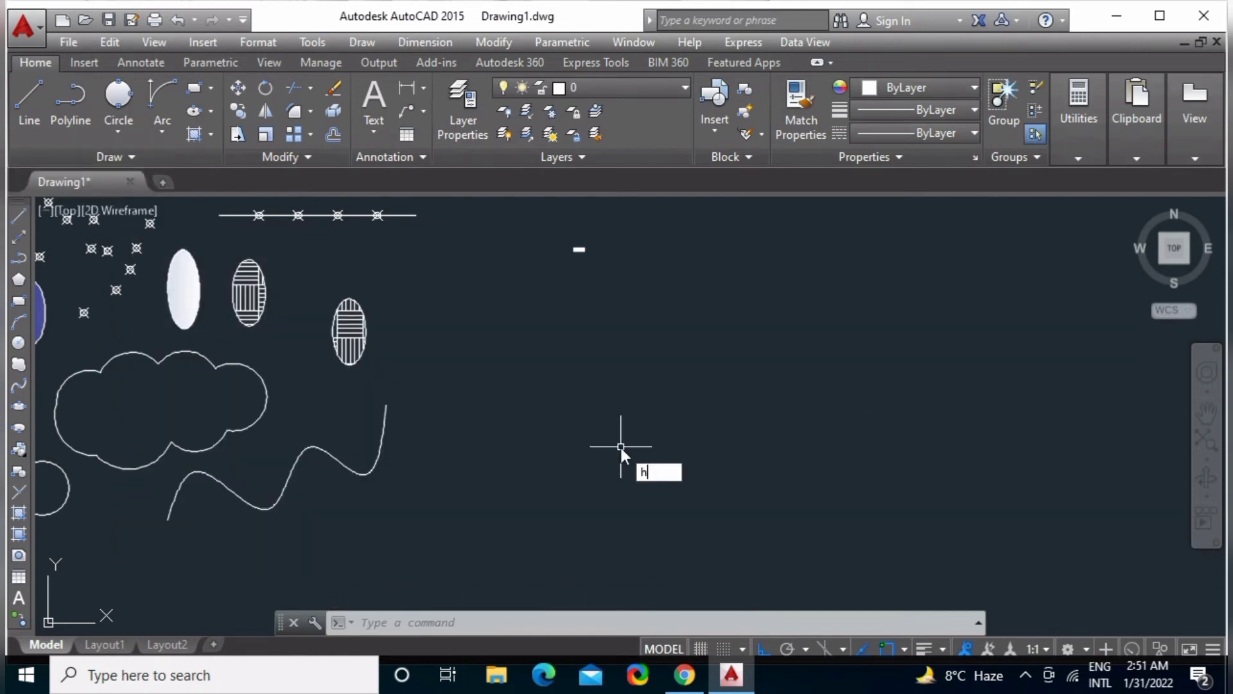
text(l)
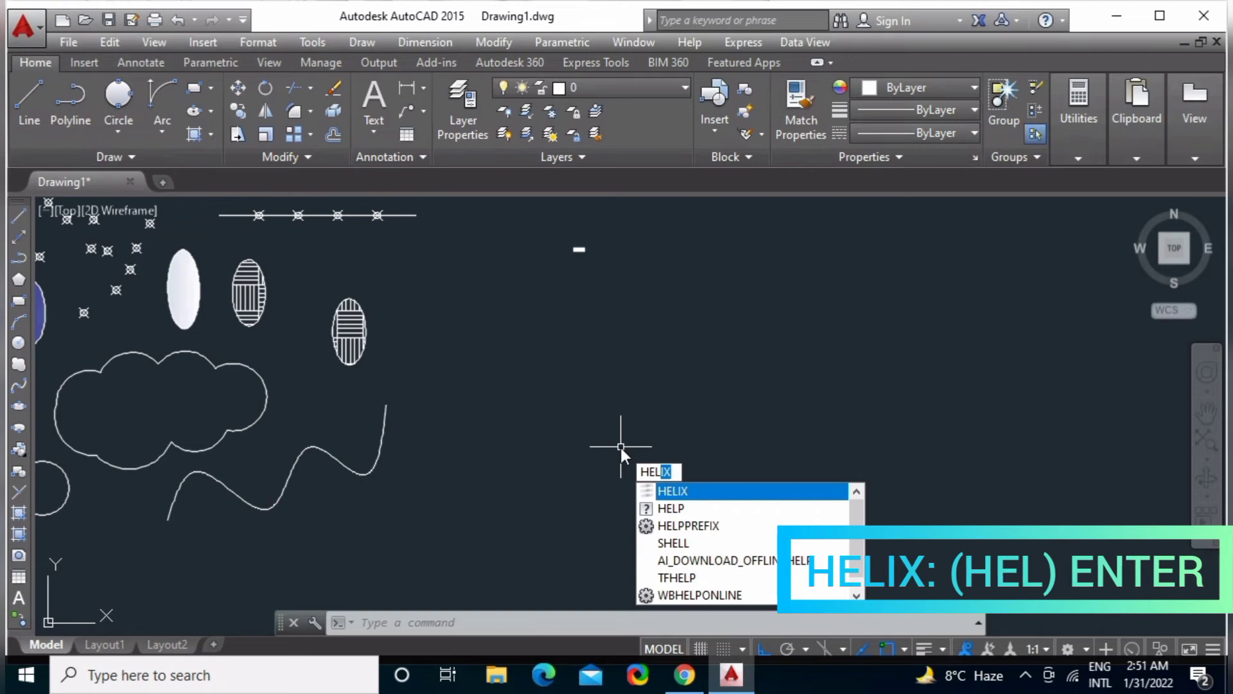
key(Return)
click(523, 418)
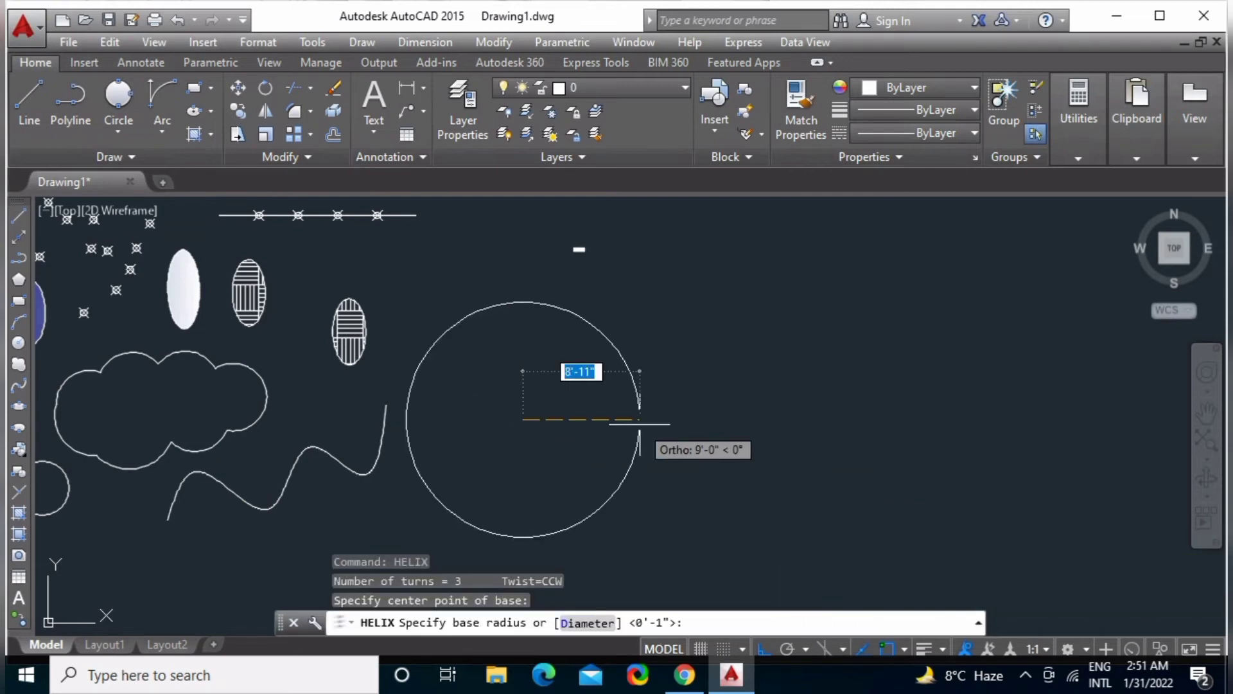
click(640, 424)
click(528, 416)
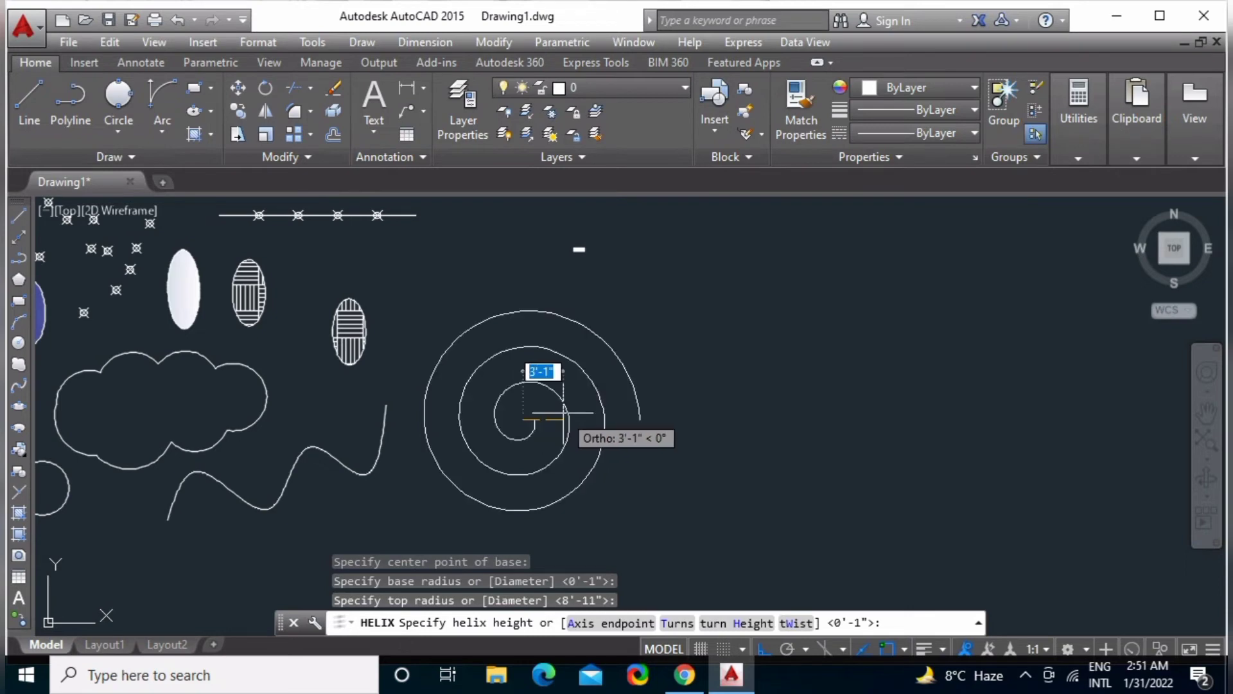
click(680, 407)
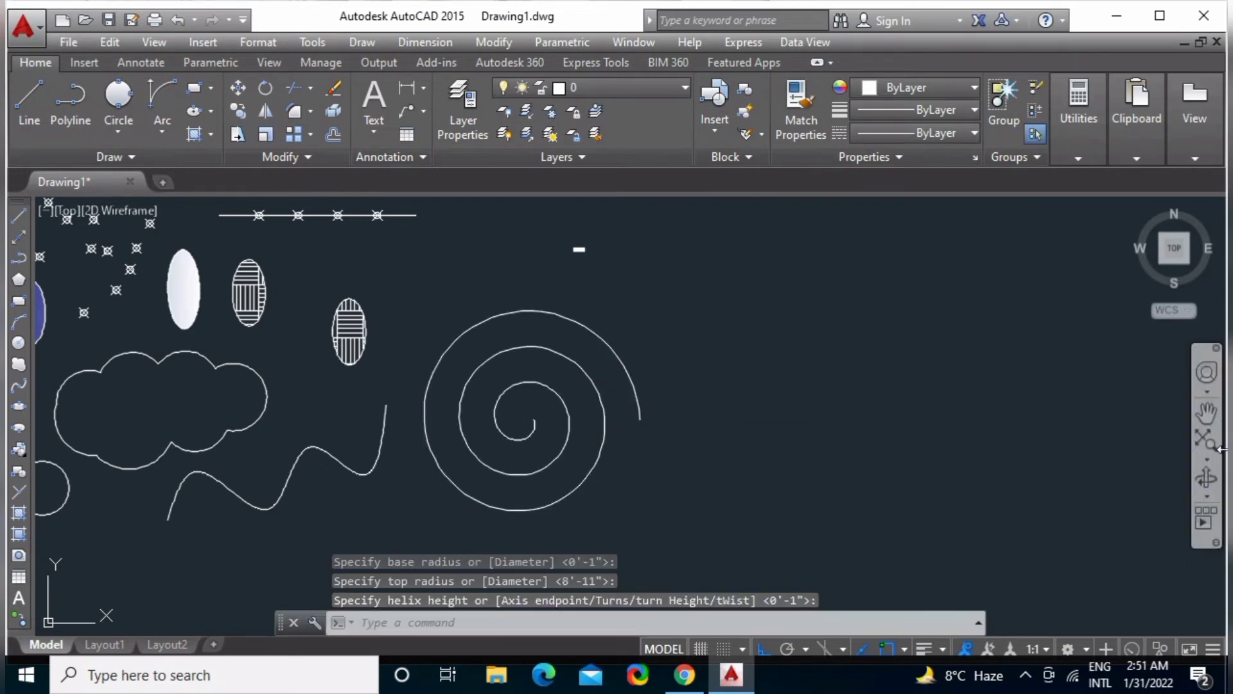
click(1204, 480)
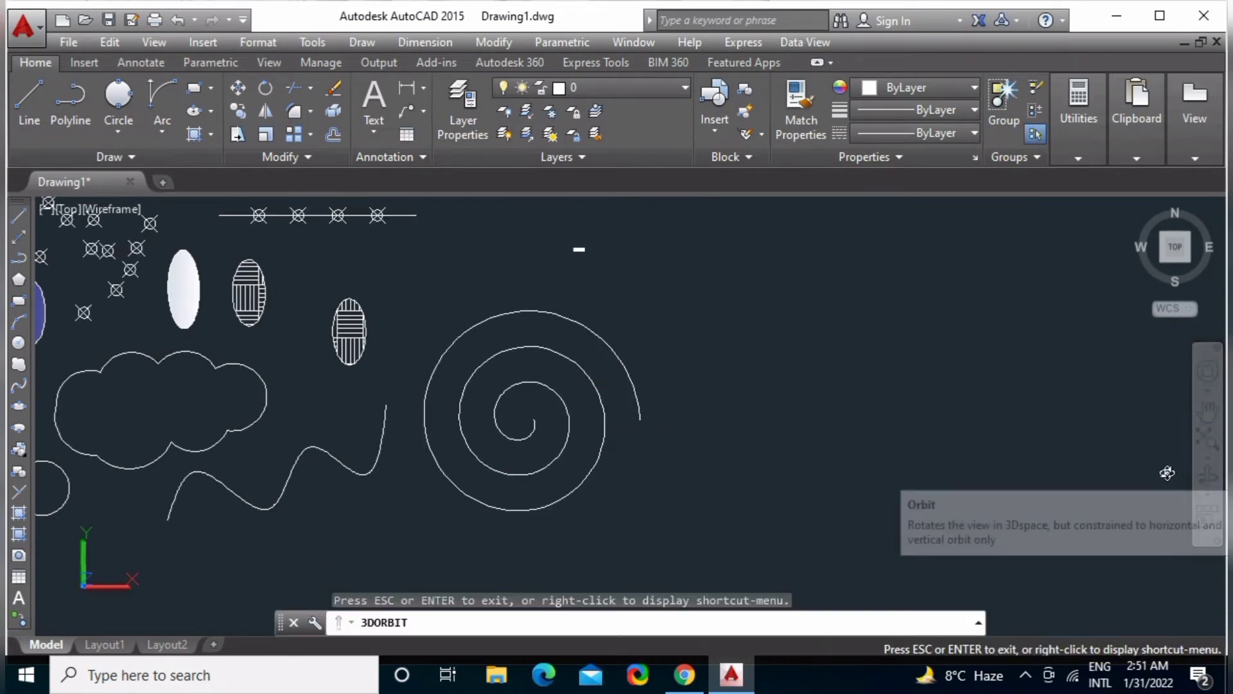
mouse_move(574, 421)
mouse_down()
mouse_move(672, 331)
mouse_move(548, 438)
mouse_move(496, 447)
mouse_up()
key(Escape)
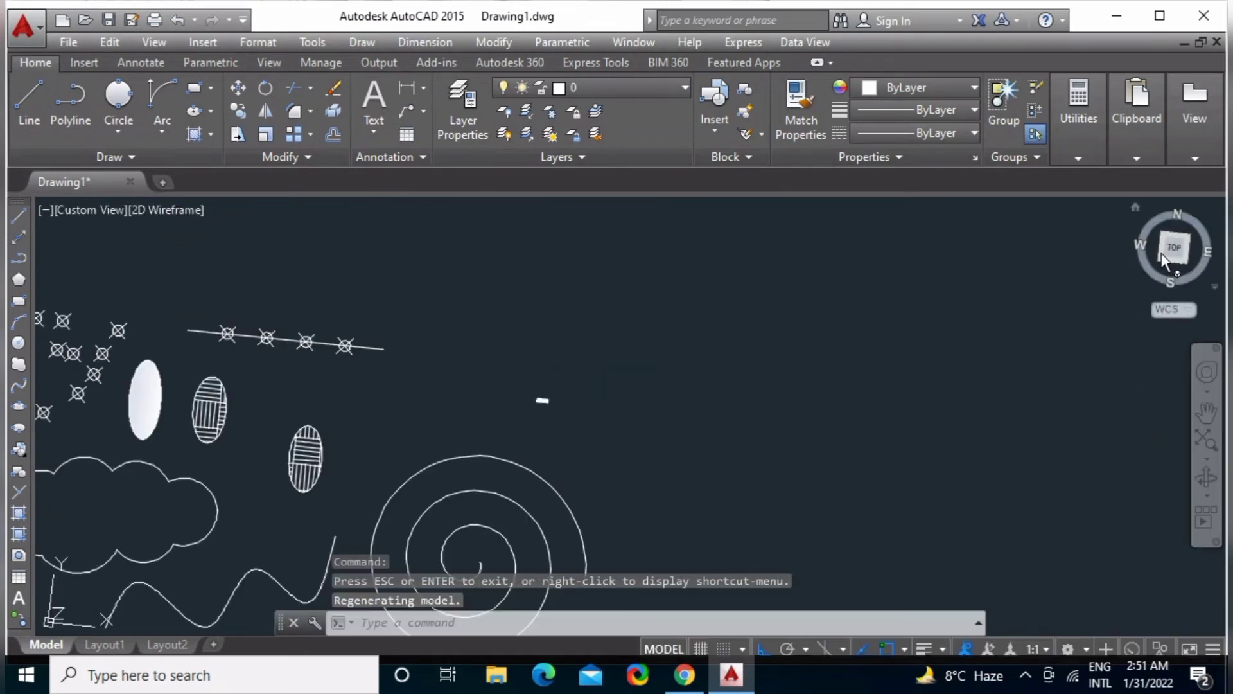
click(1164, 252)
click(1179, 244)
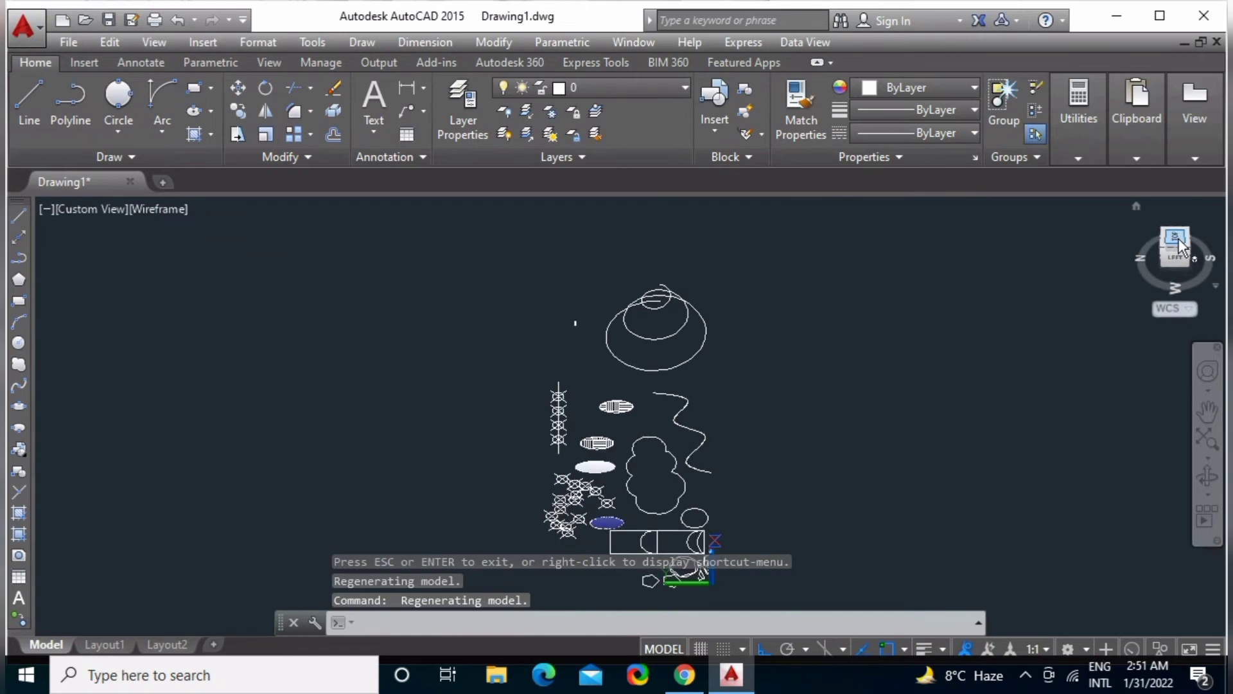
click(1219, 220)
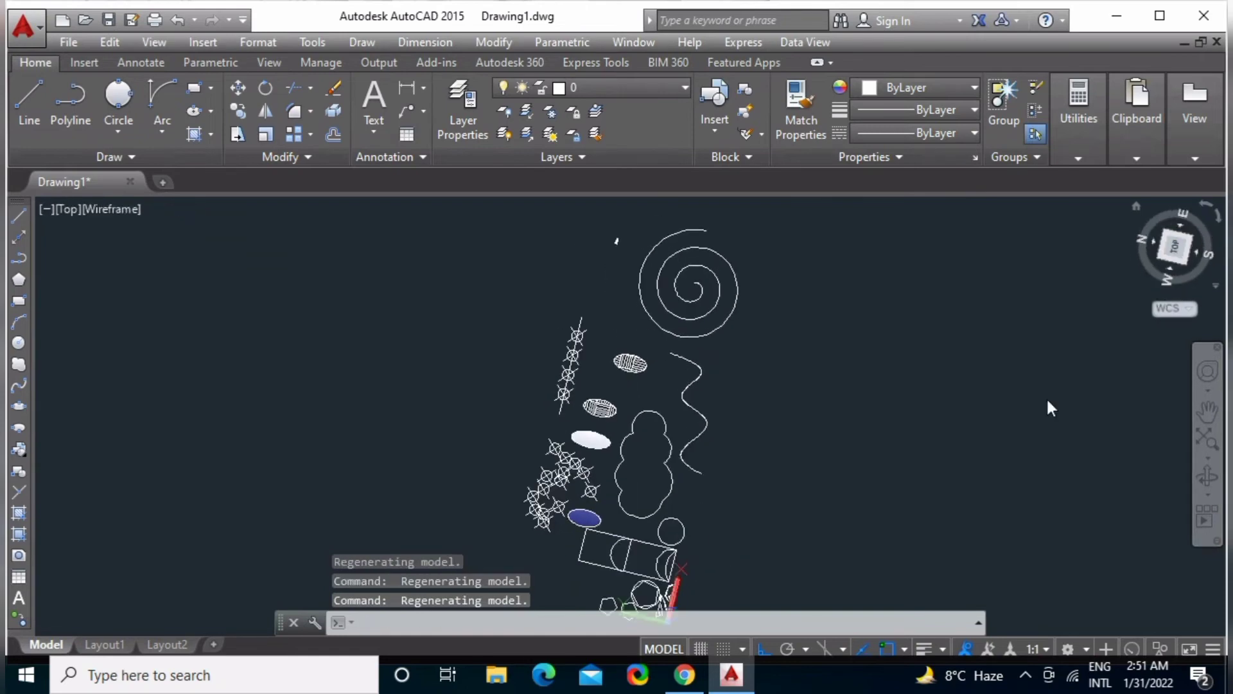
click(102, 153)
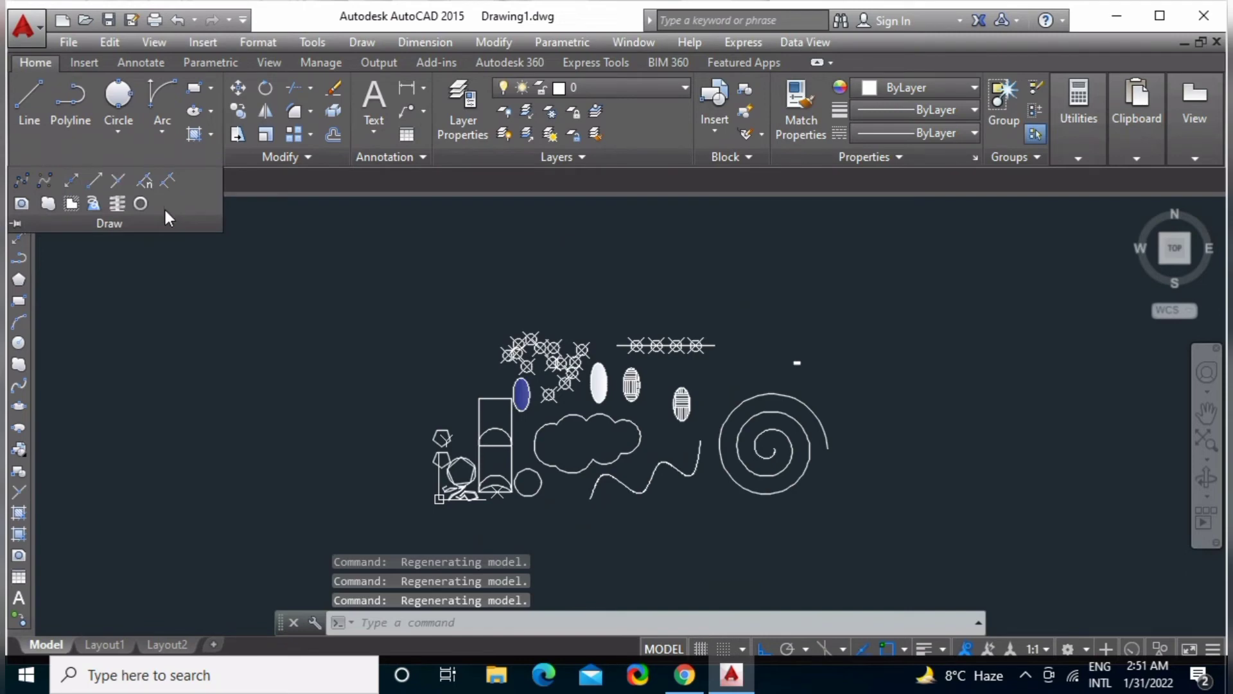
Draw a coil helix right of the flat spiral with base and top radius 120, height picked on screen.
click(117, 203)
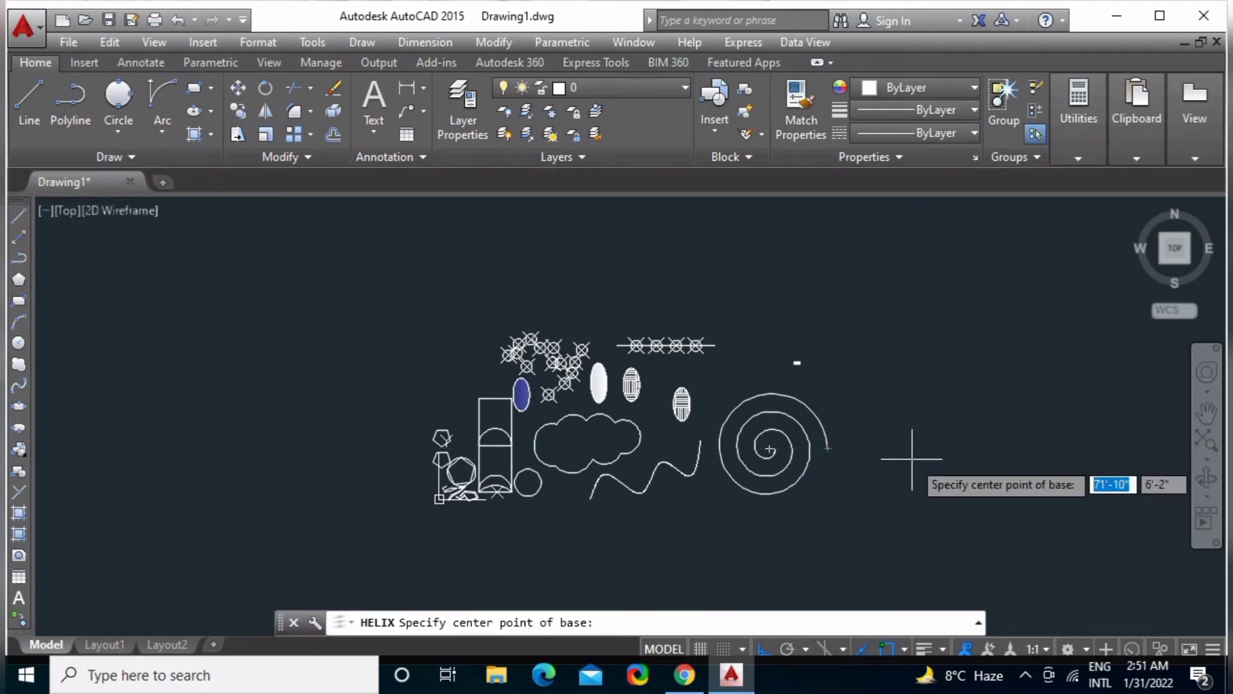
click(963, 459)
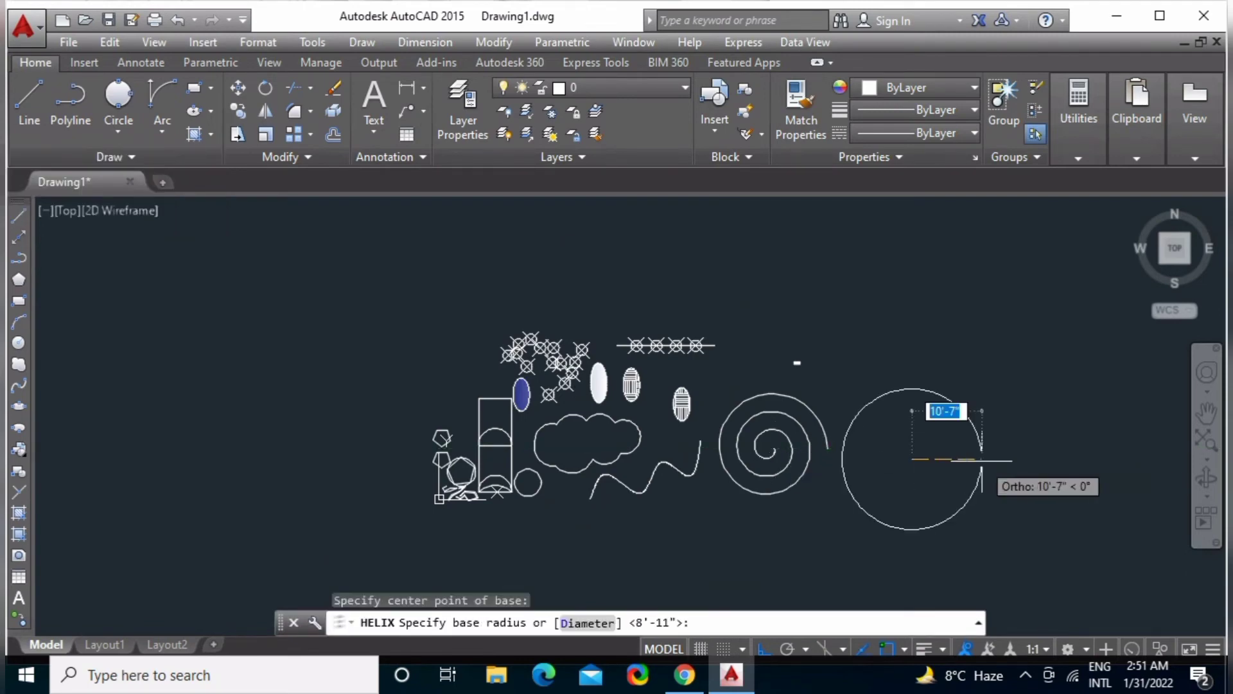
text(120)
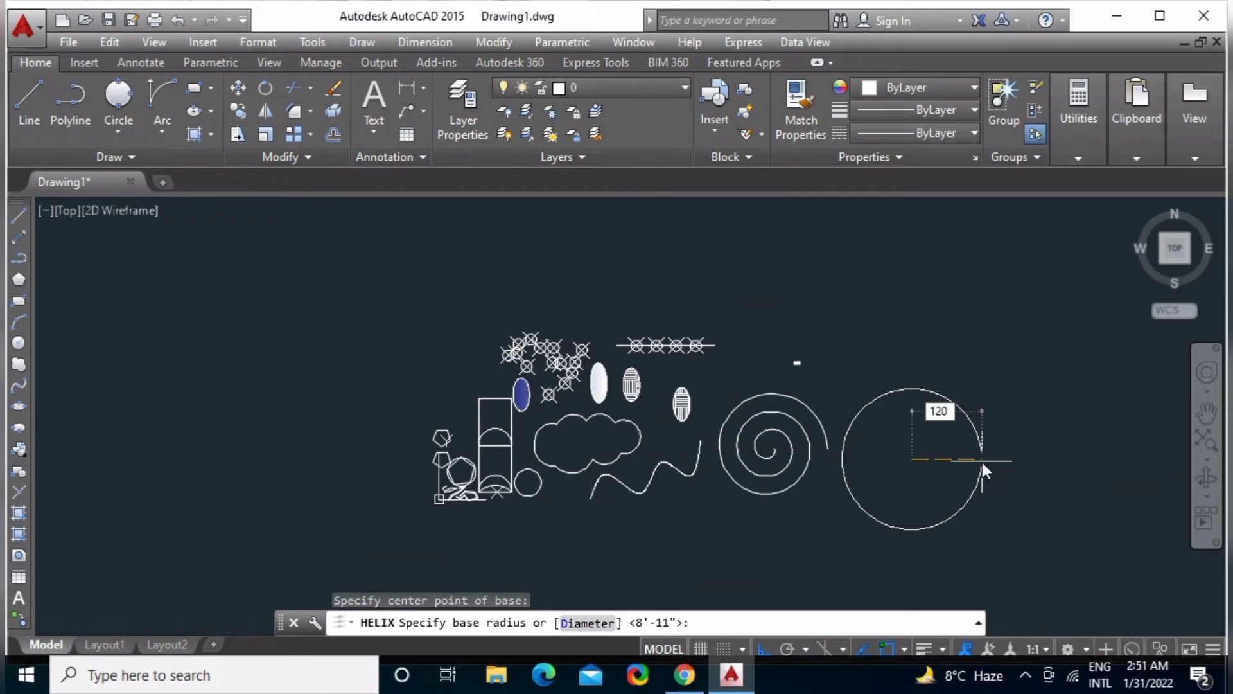
key(Return)
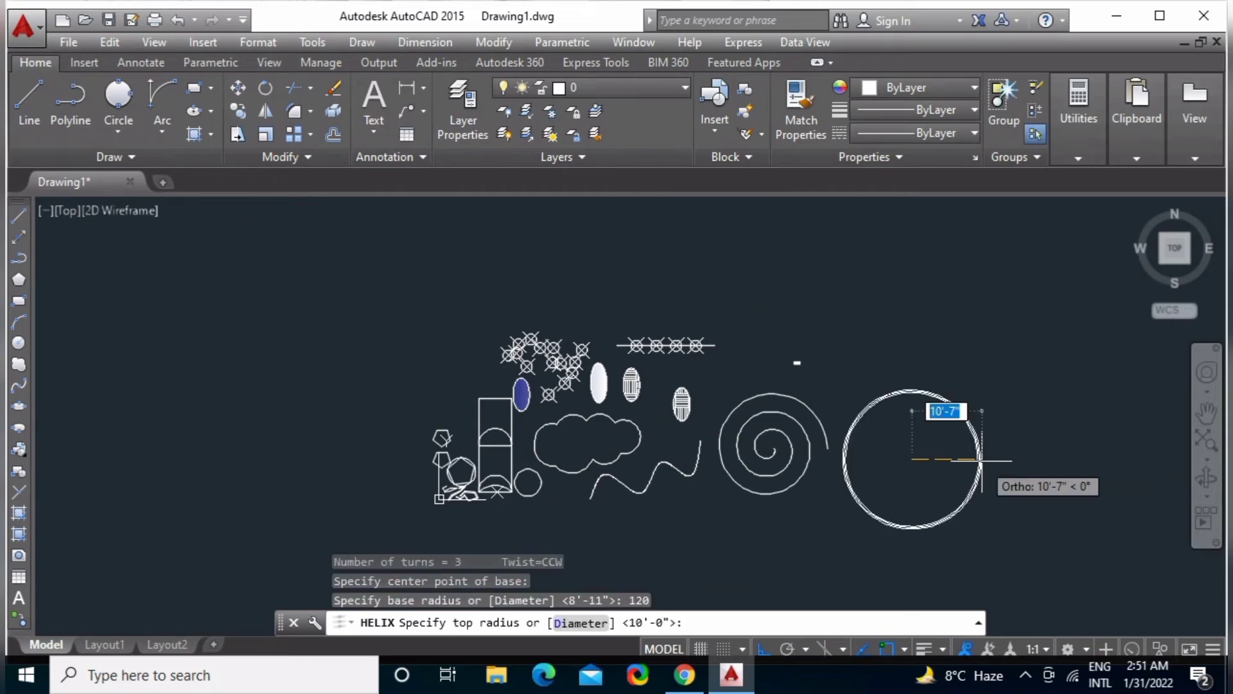
text(12)
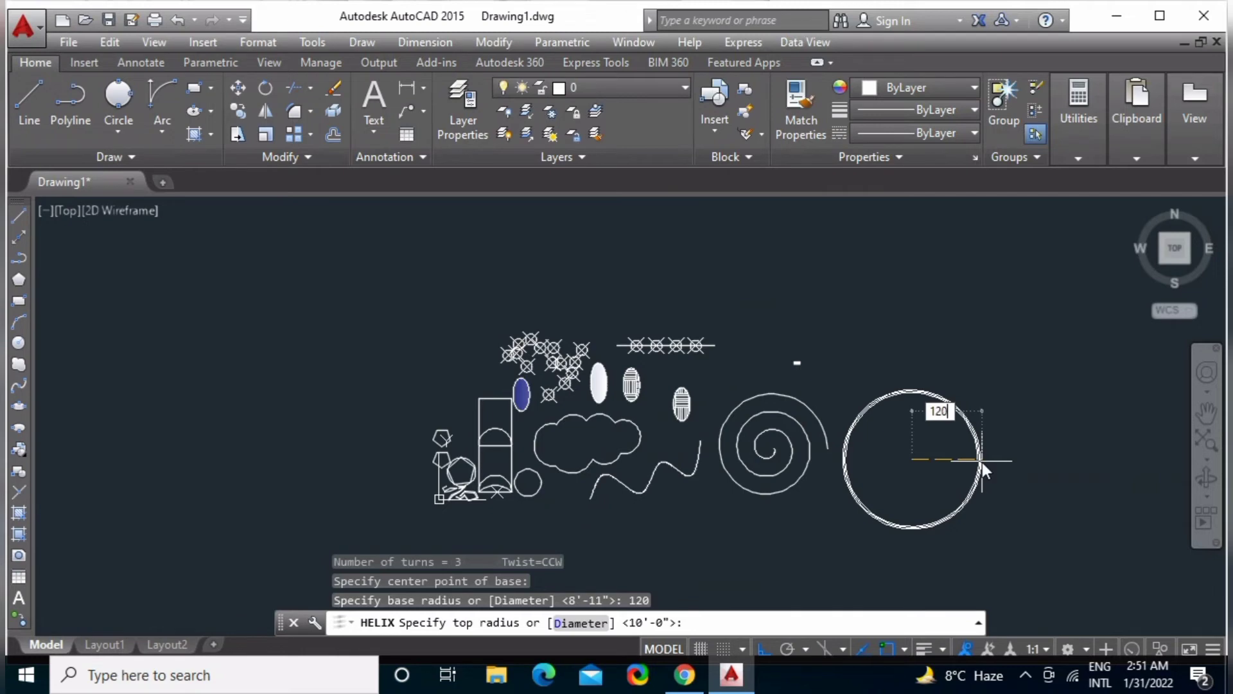
text(0)
key(Return)
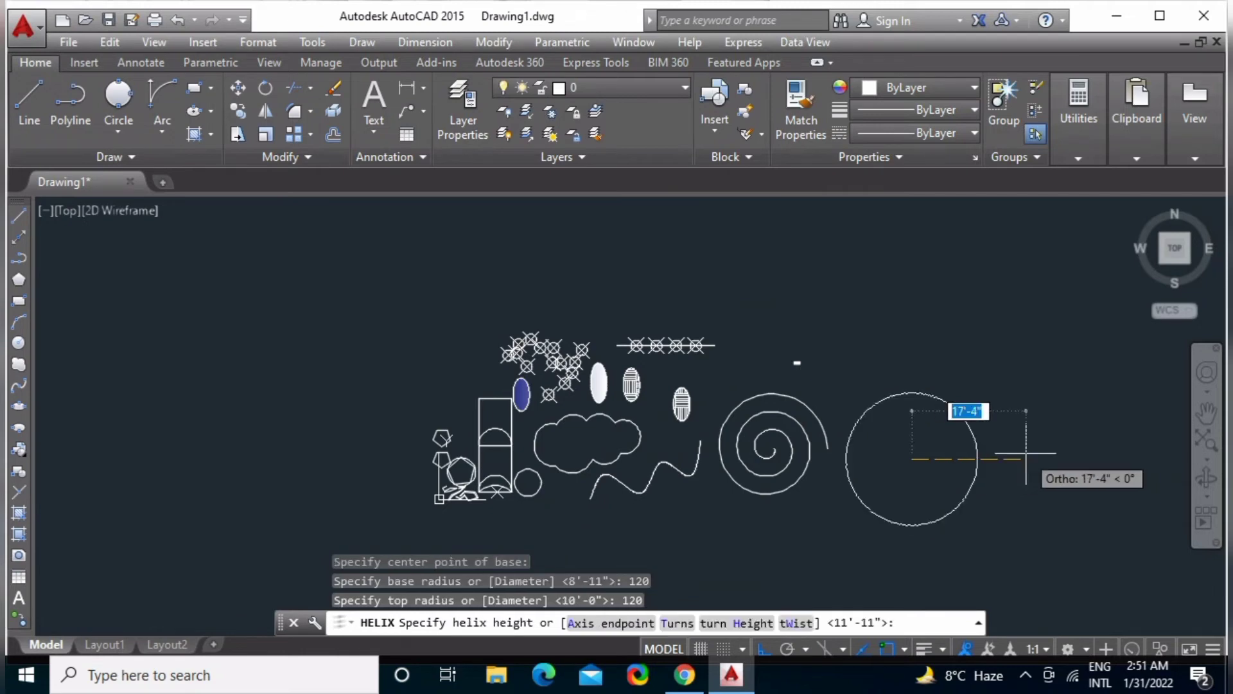
click(1009, 462)
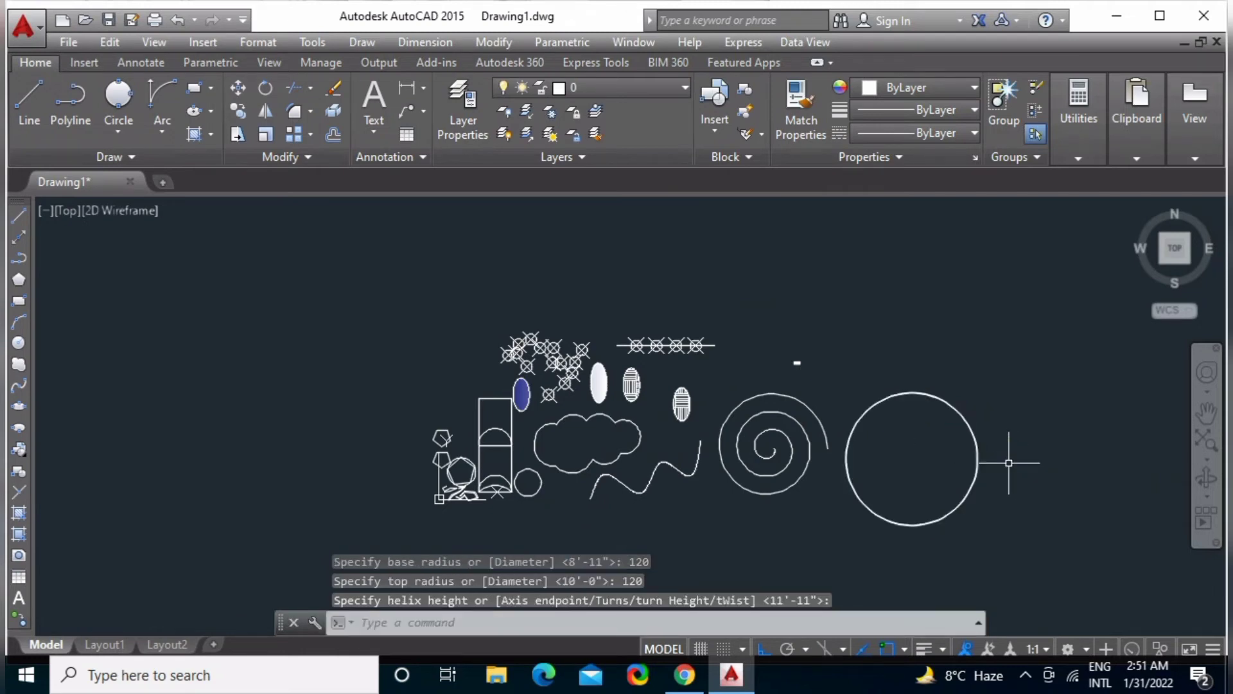
click(1207, 483)
mouse_move(932, 480)
mouse_down()
mouse_move(964, 413)
mouse_move(944, 358)
mouse_move(926, 364)
mouse_move(983, 366)
mouse_move(983, 399)
mouse_move(966, 338)
mouse_move(941, 321)
mouse_move(960, 256)
mouse_move(925, 260)
mouse_move(881, 313)
mouse_up()
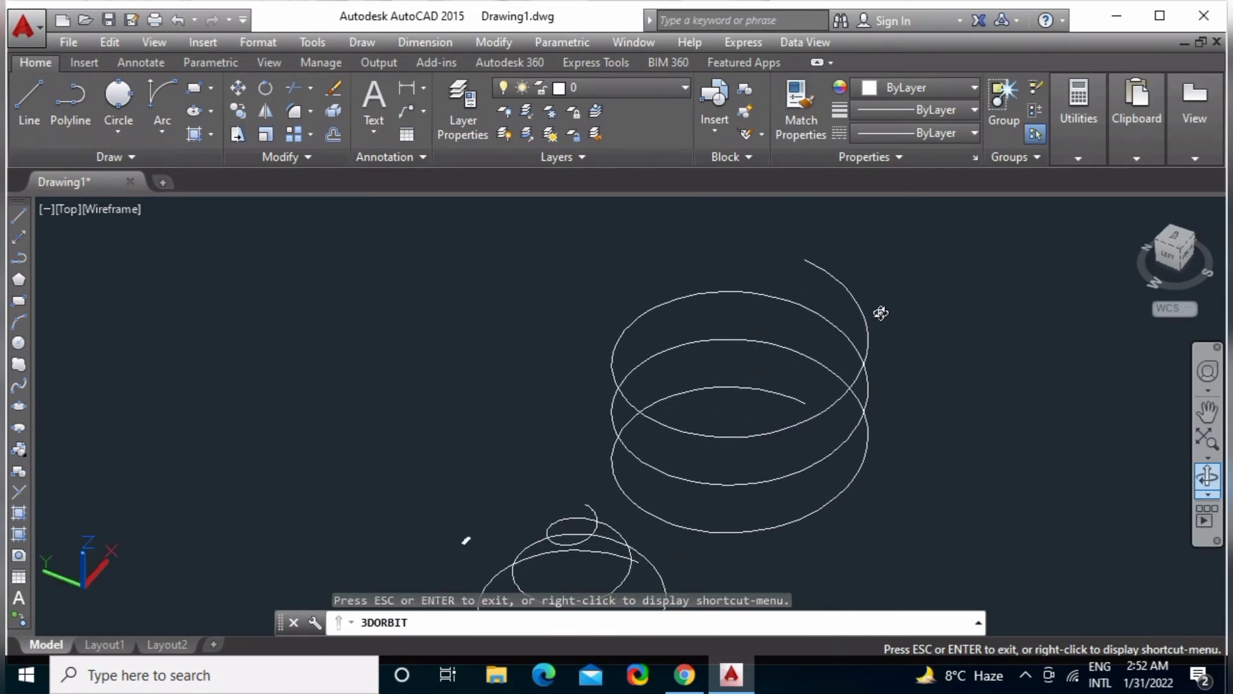
mouse_move(926, 432)
mouse_down()
mouse_move(815, 385)
mouse_move(835, 432)
mouse_move(886, 483)
mouse_up()
key(Escape)
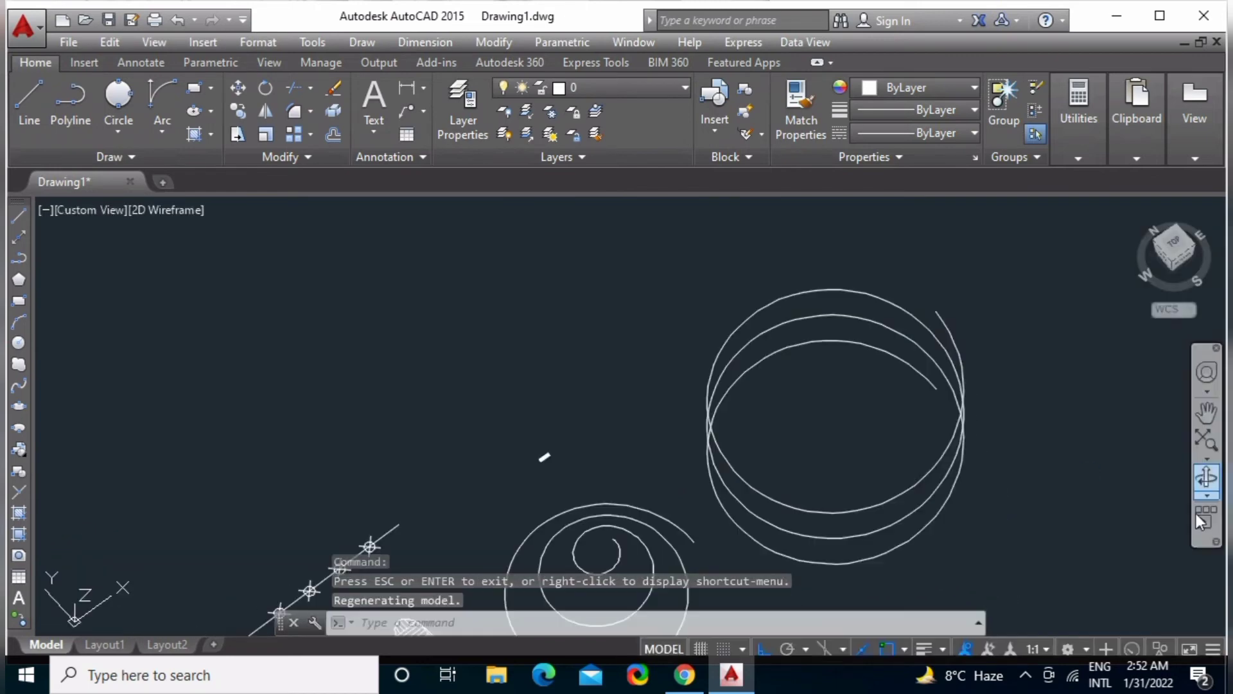
click(1178, 247)
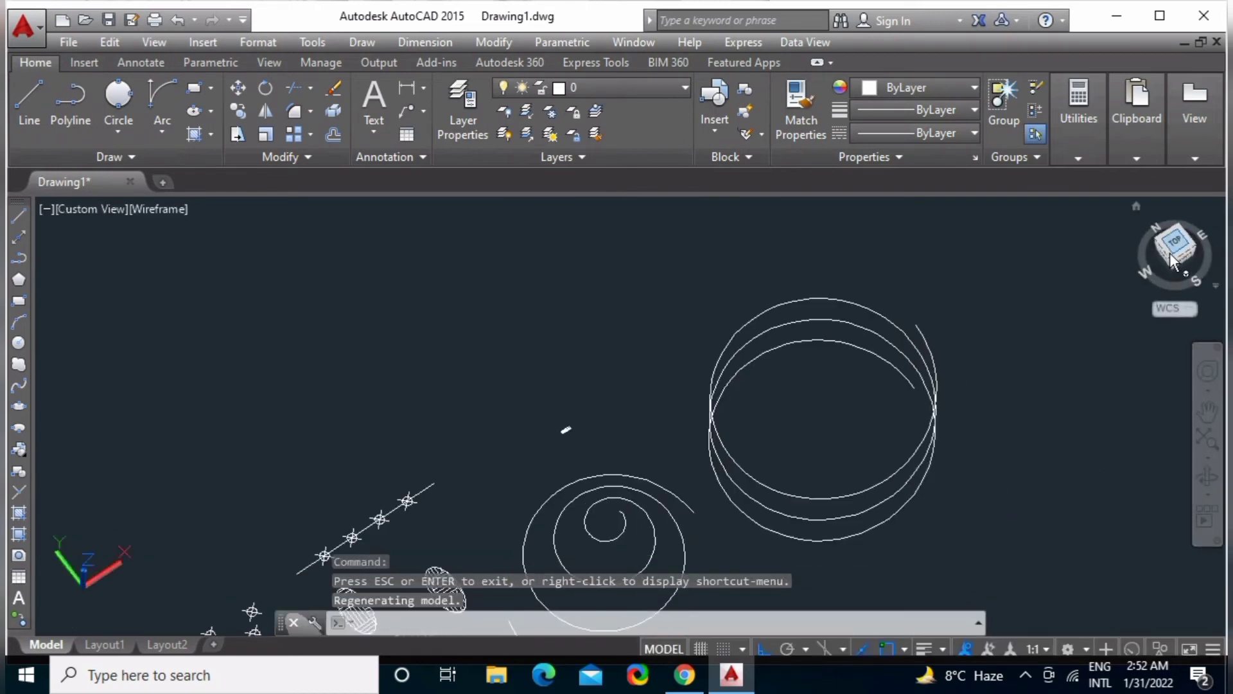
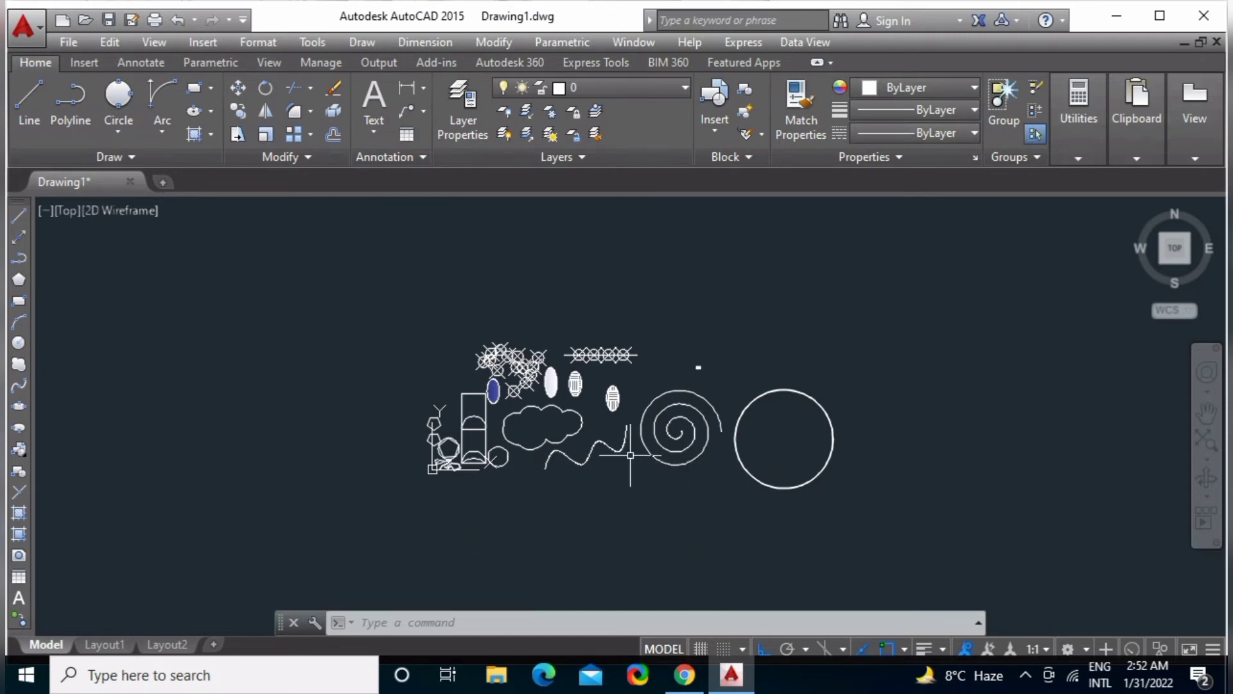
Pan the view and browse the extra drawing tools and command list without choosing one.
middle_drag(550, 479, 517, 478)
scroll(841, 360, up, 4)
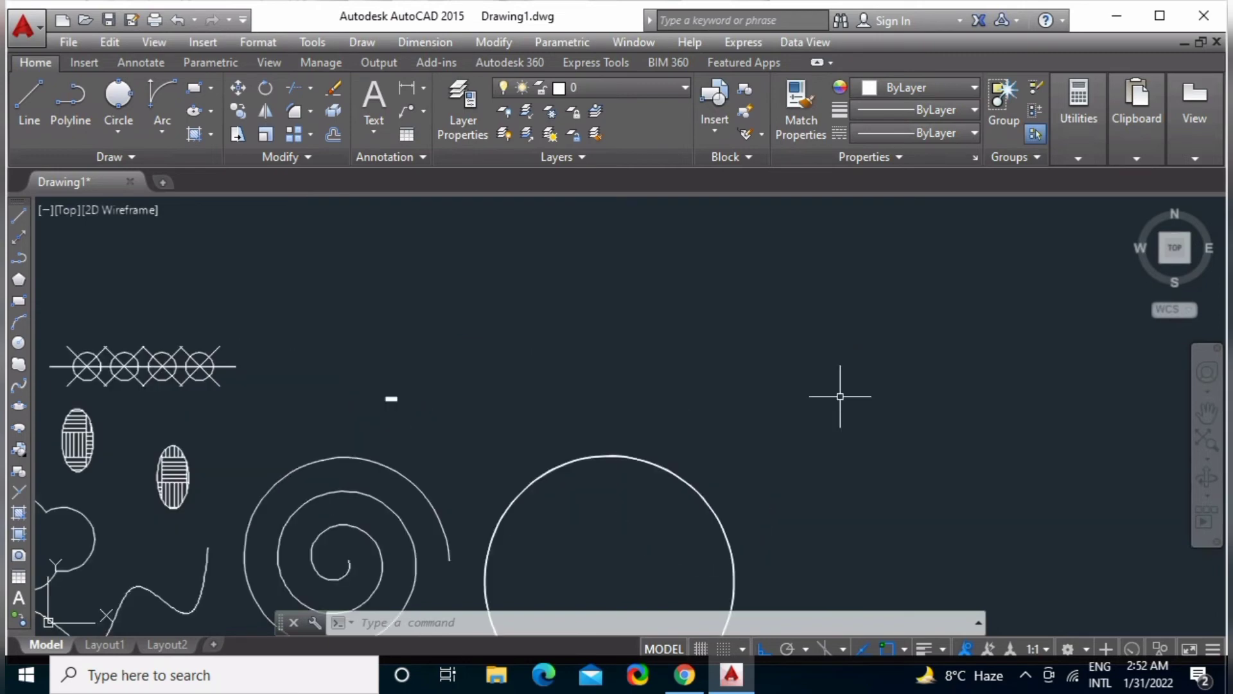
scroll(380, 420, up, 3)
scroll(404, 398, down, 1)
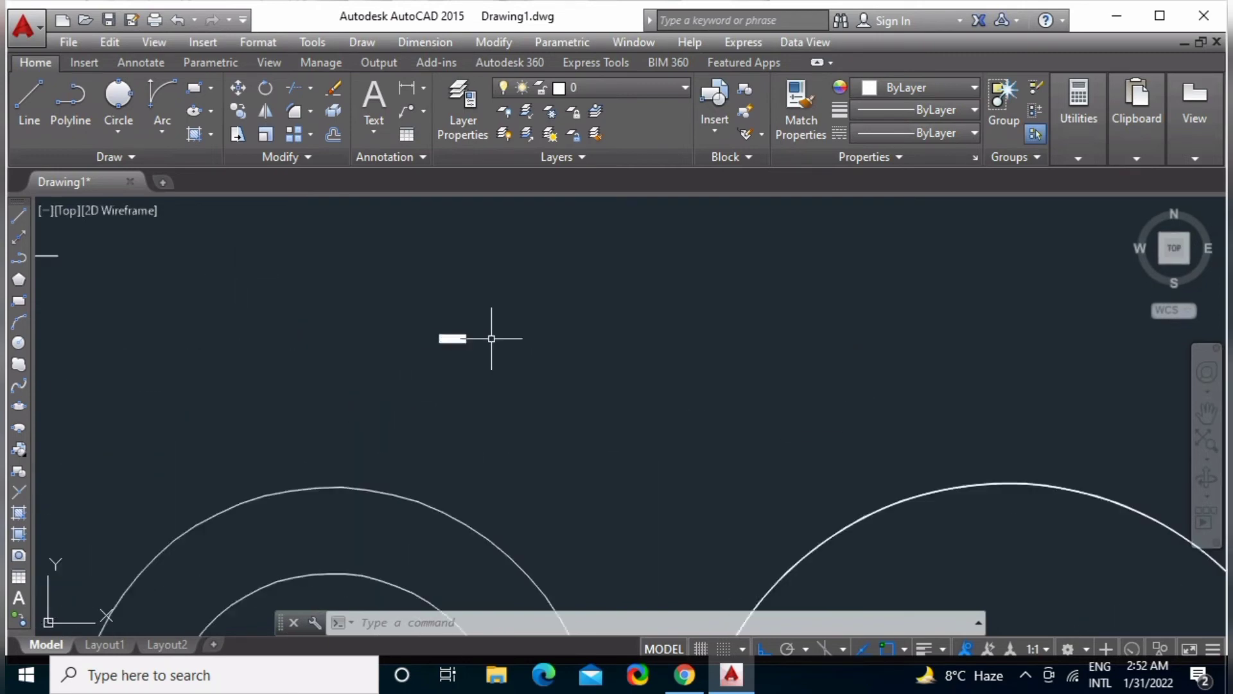
scroll(490, 336, down, 1)
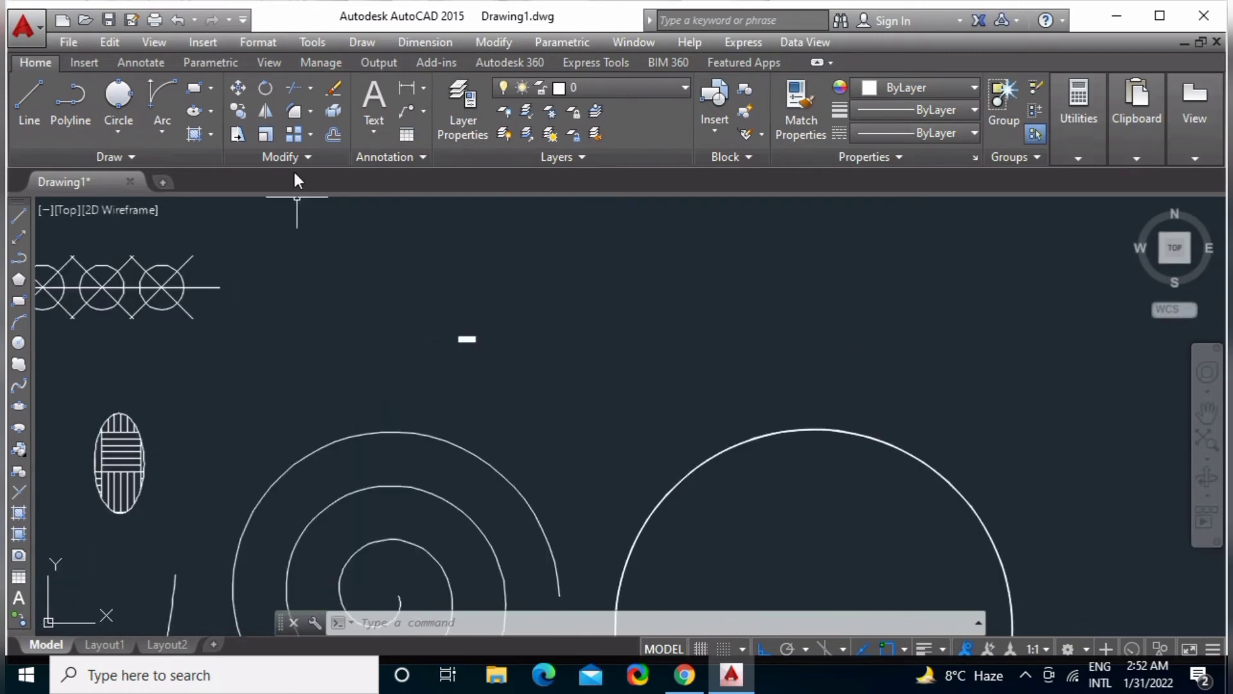
click(115, 153)
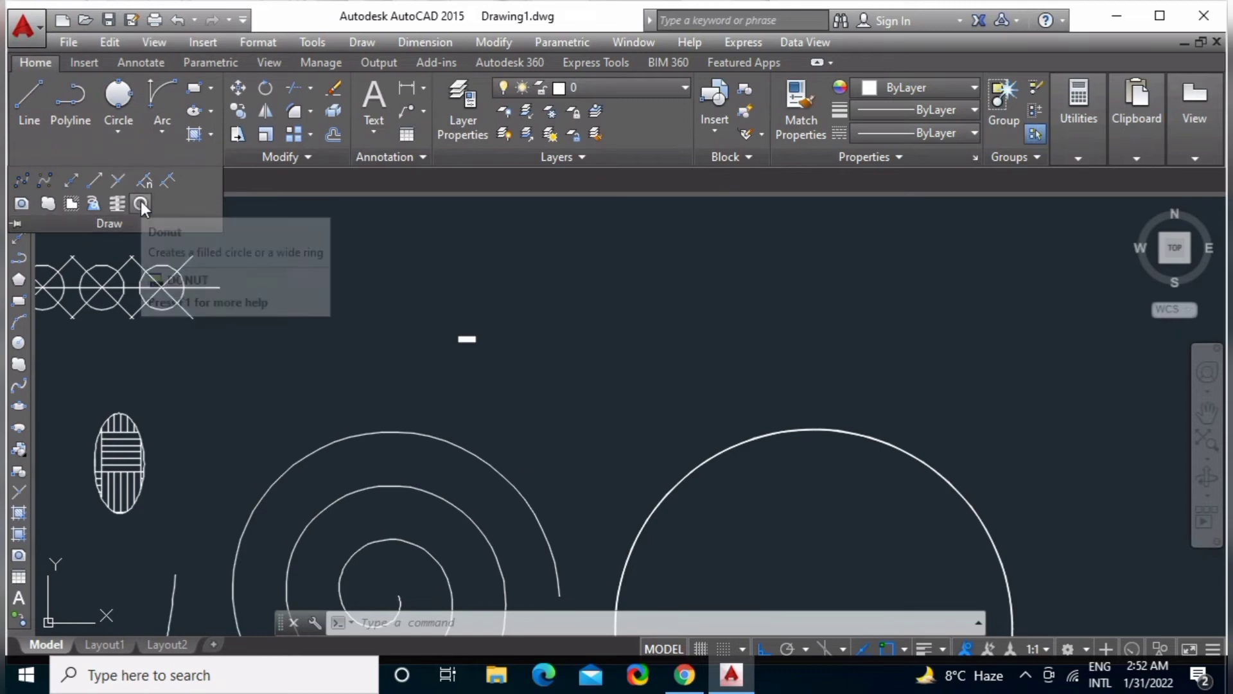
click(364, 44)
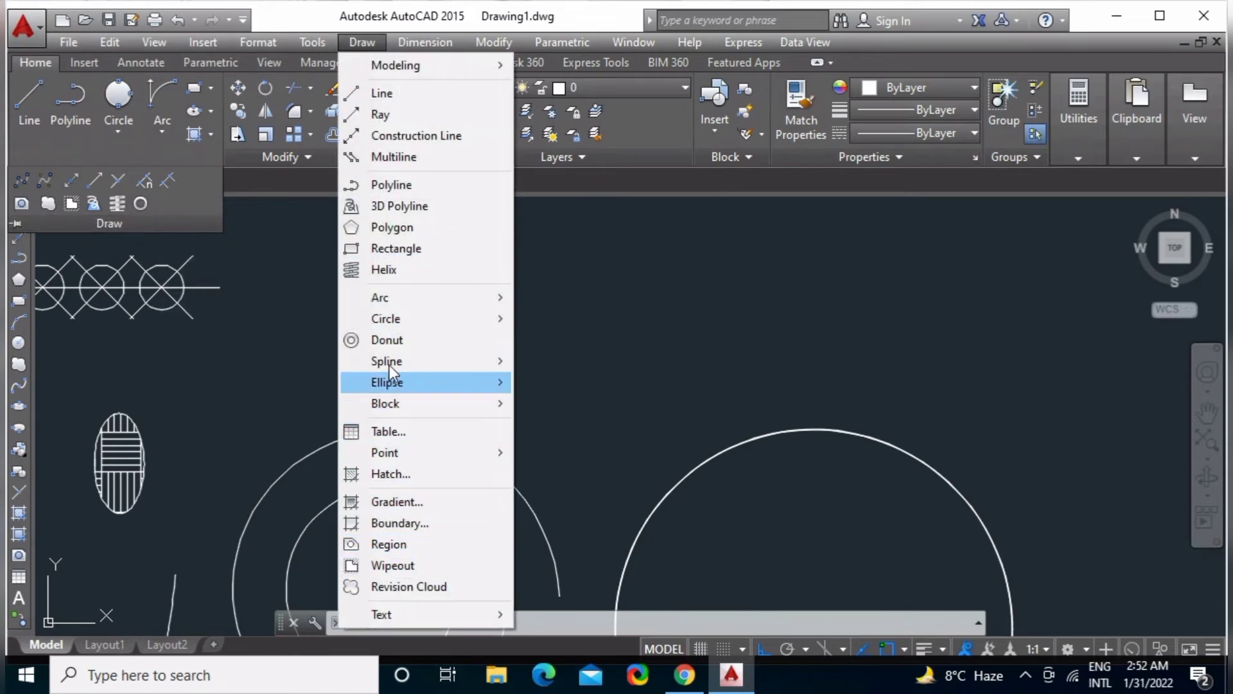
click(590, 353)
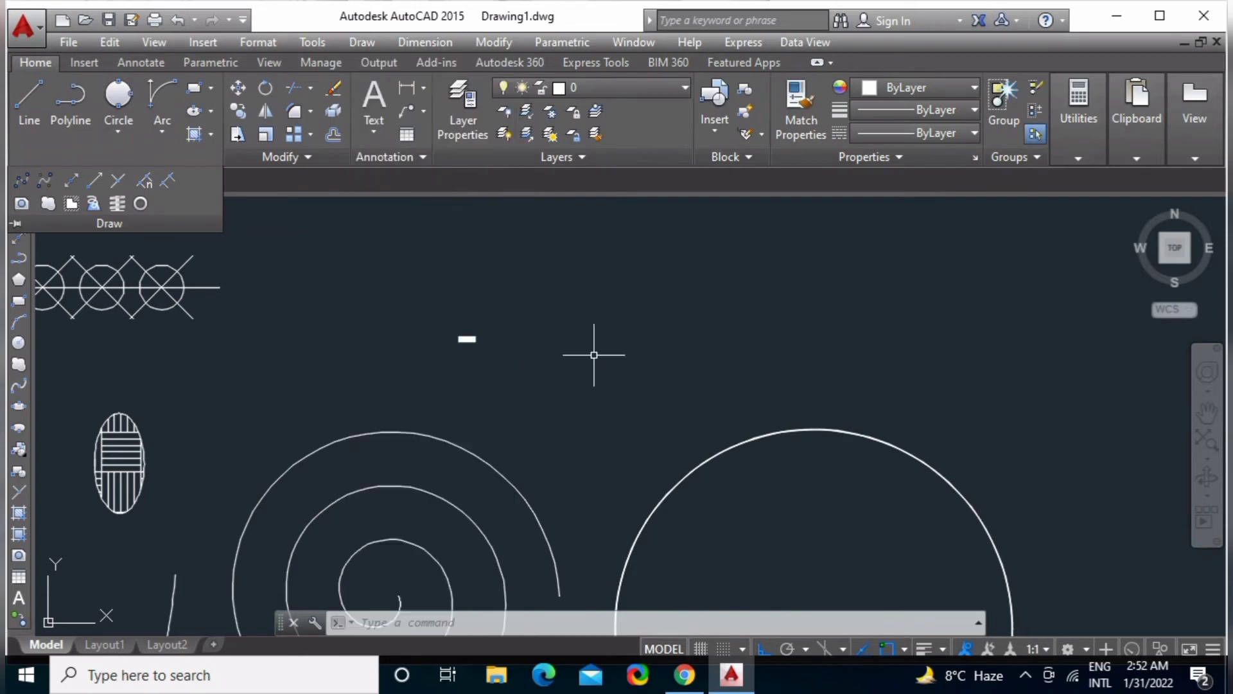
click(540, 365)
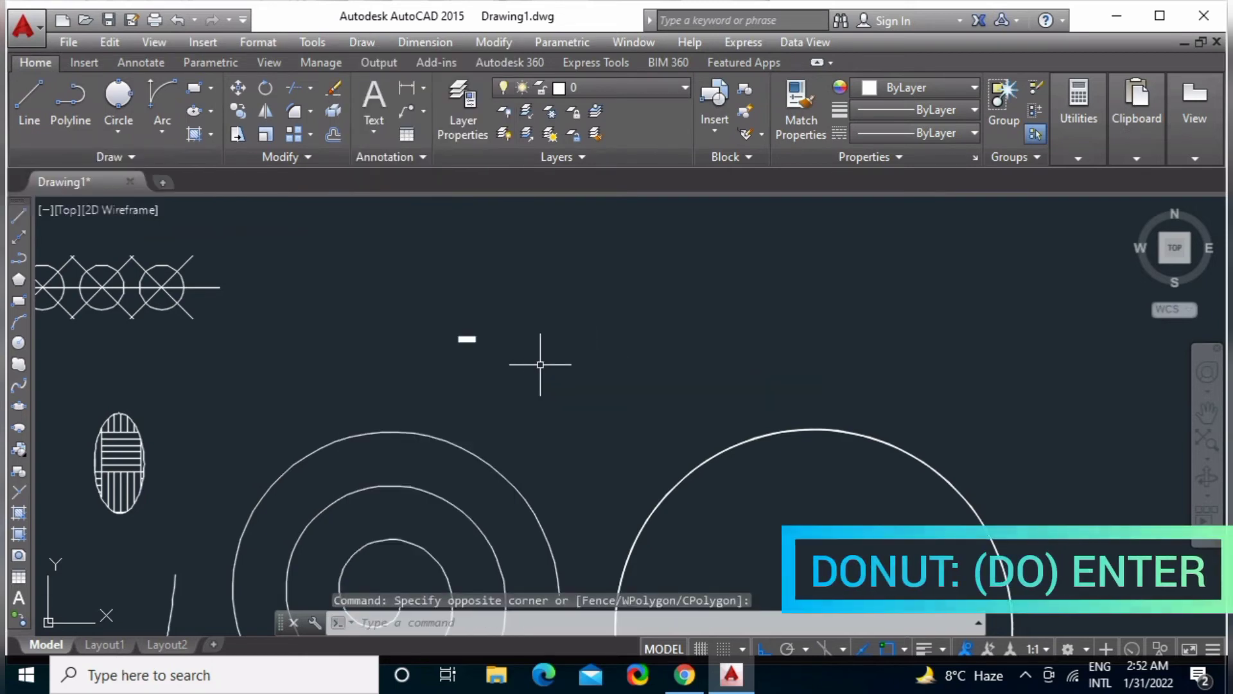
Place seven filled donuts, 24 inside and 4' outside diameter, above the large circle.
text(d)
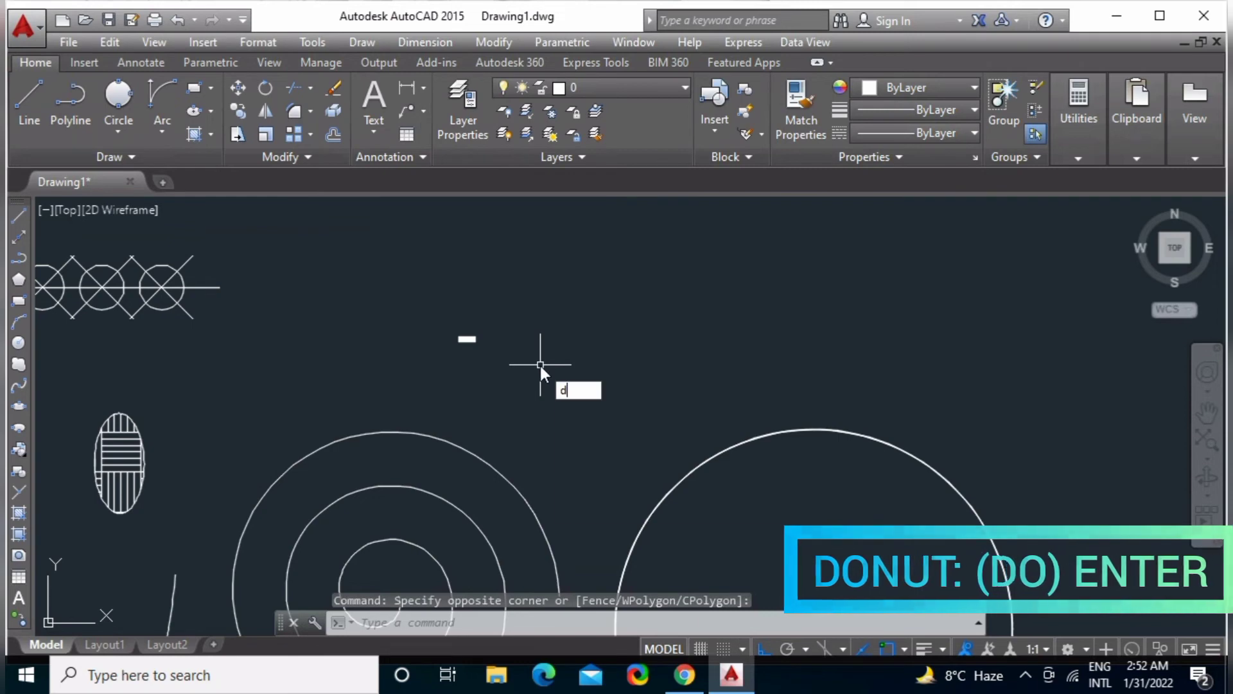
text(o)
key(Return)
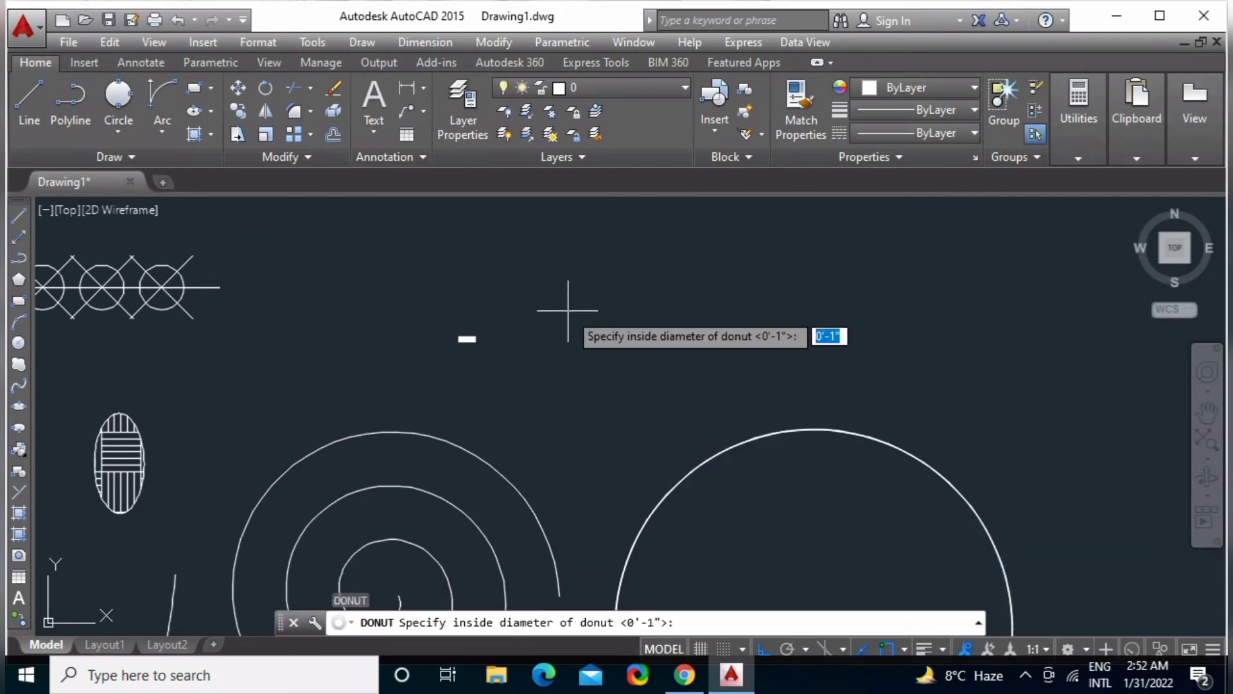
click(567, 310)
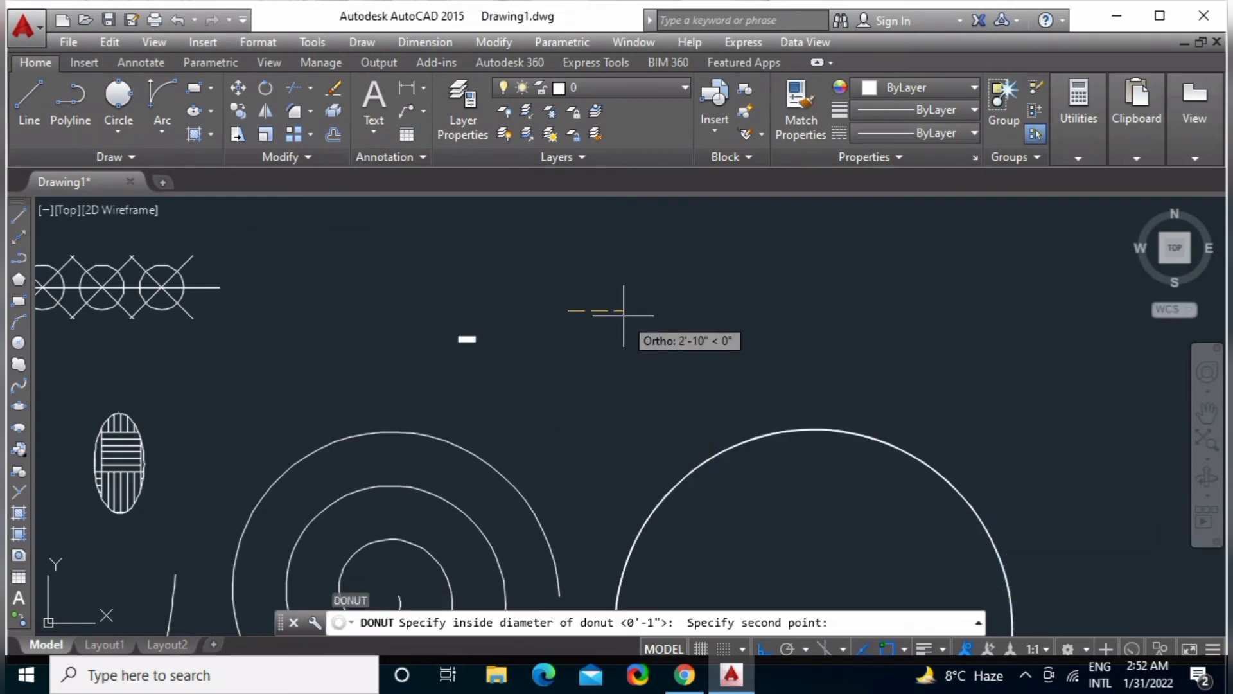
text(24)
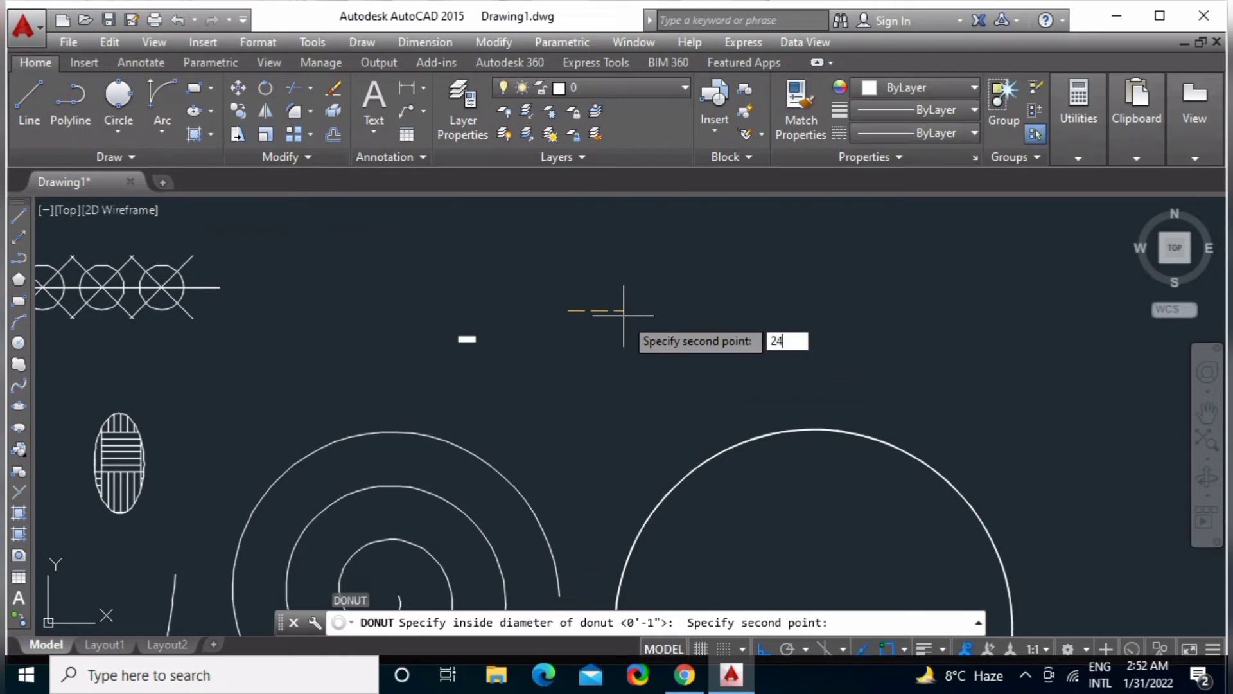
key(Return)
text(4')
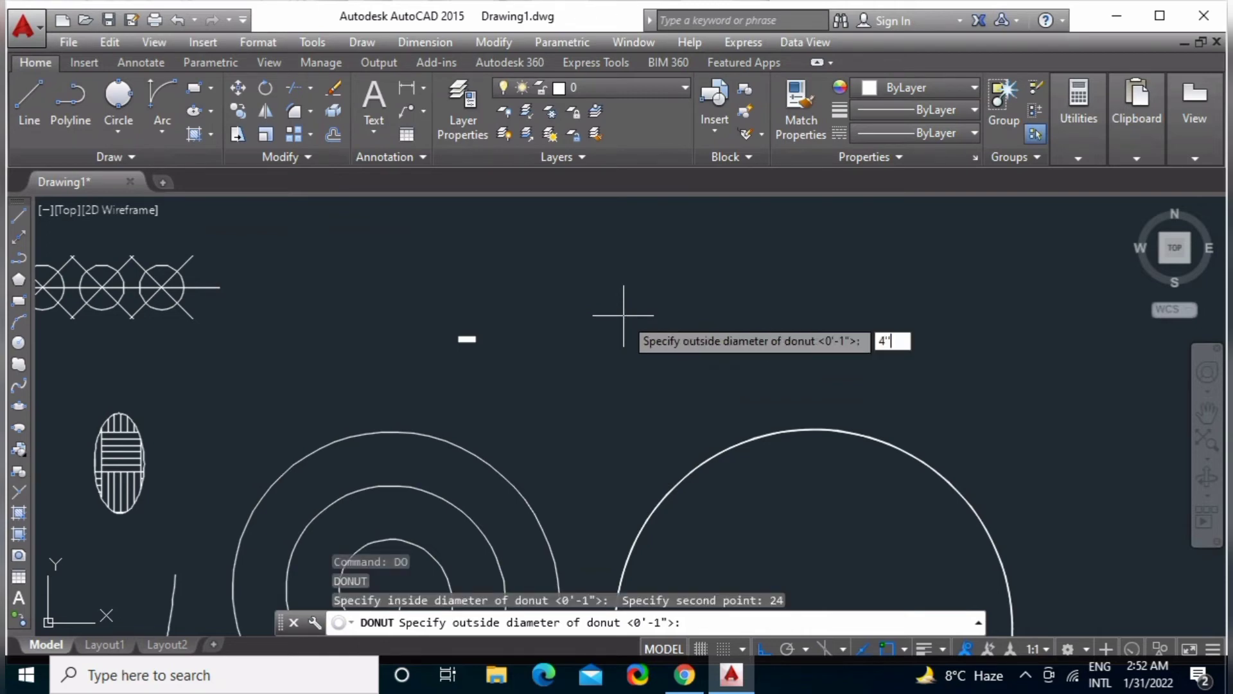
key(Return)
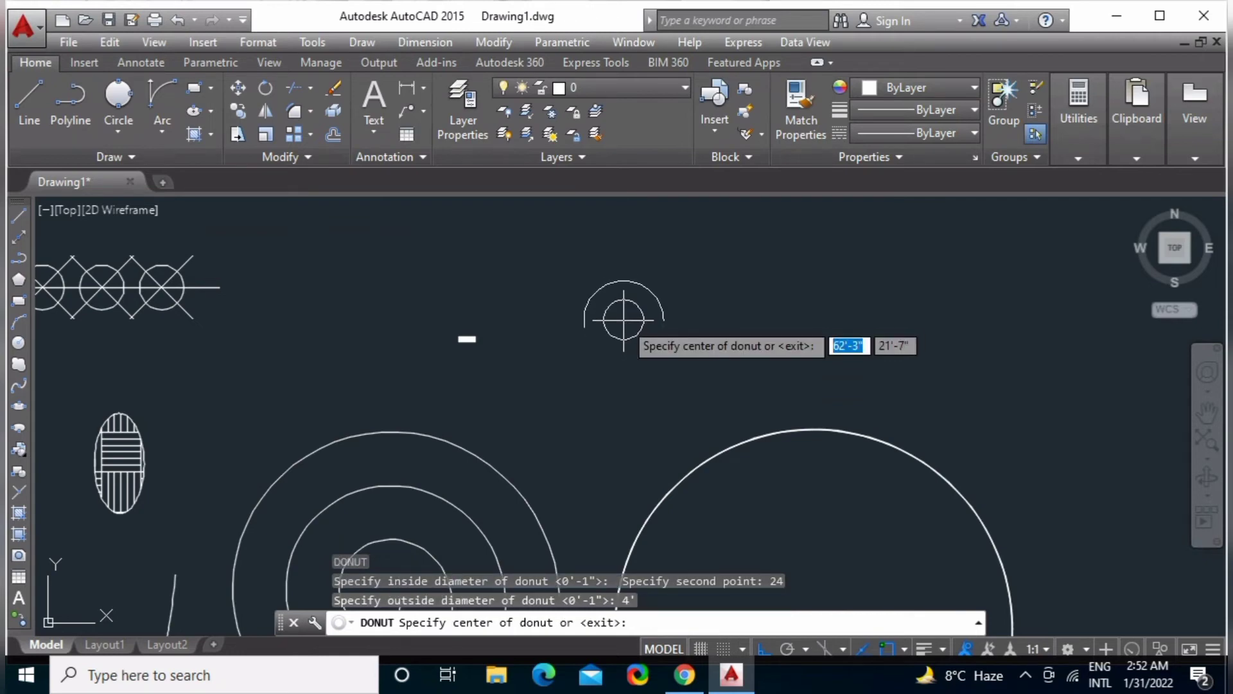
click(623, 319)
click(784, 288)
click(947, 317)
click(1002, 406)
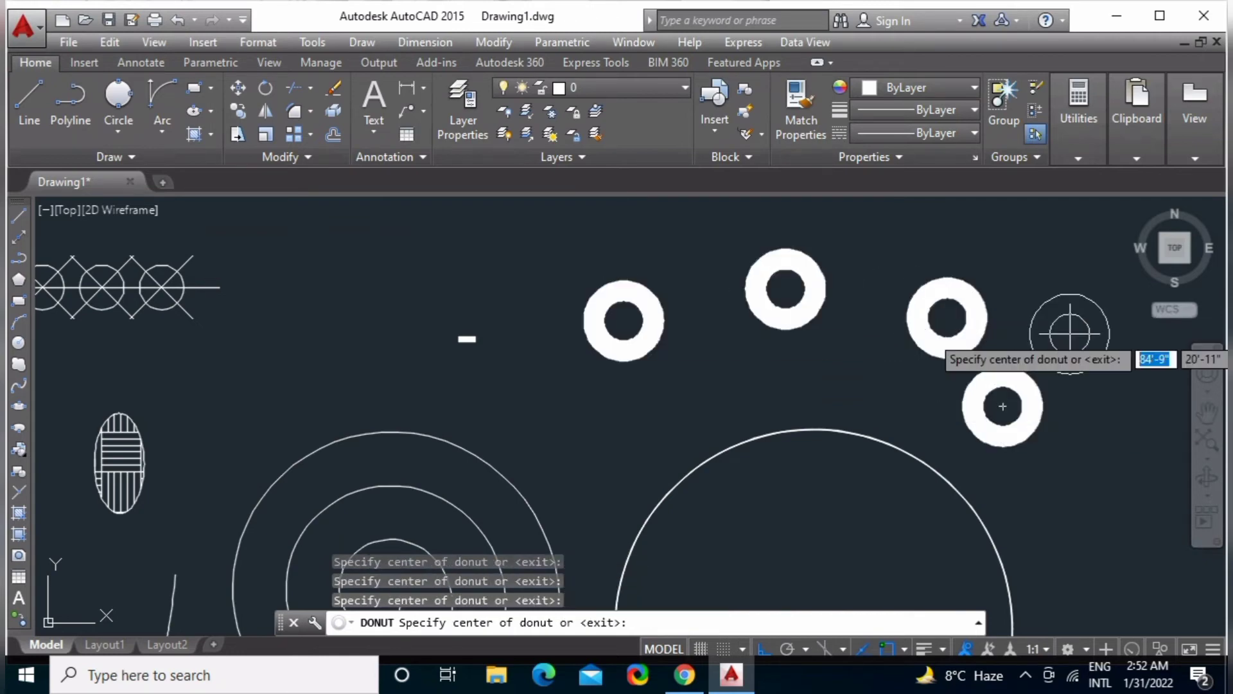
click(1069, 333)
click(898, 236)
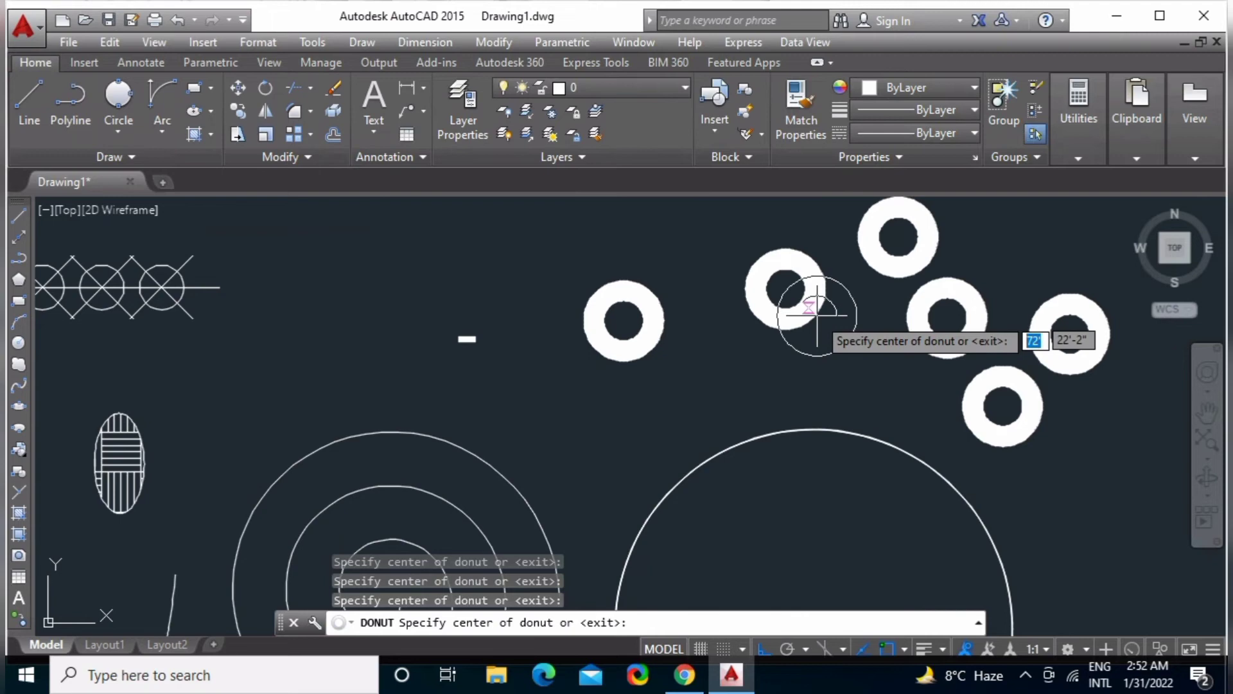
click(858, 360)
key(Return)
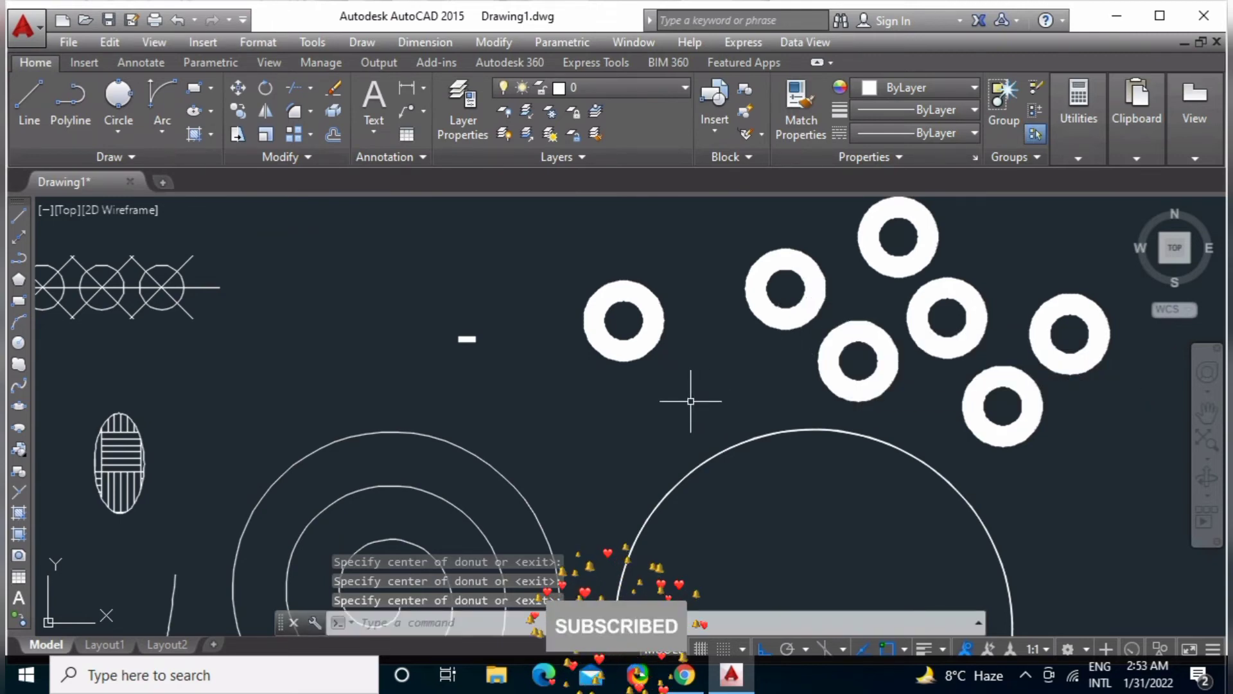
Add thin ring donuts with inside and outside diameters both 24 around the circle.
text(do)
key(Return)
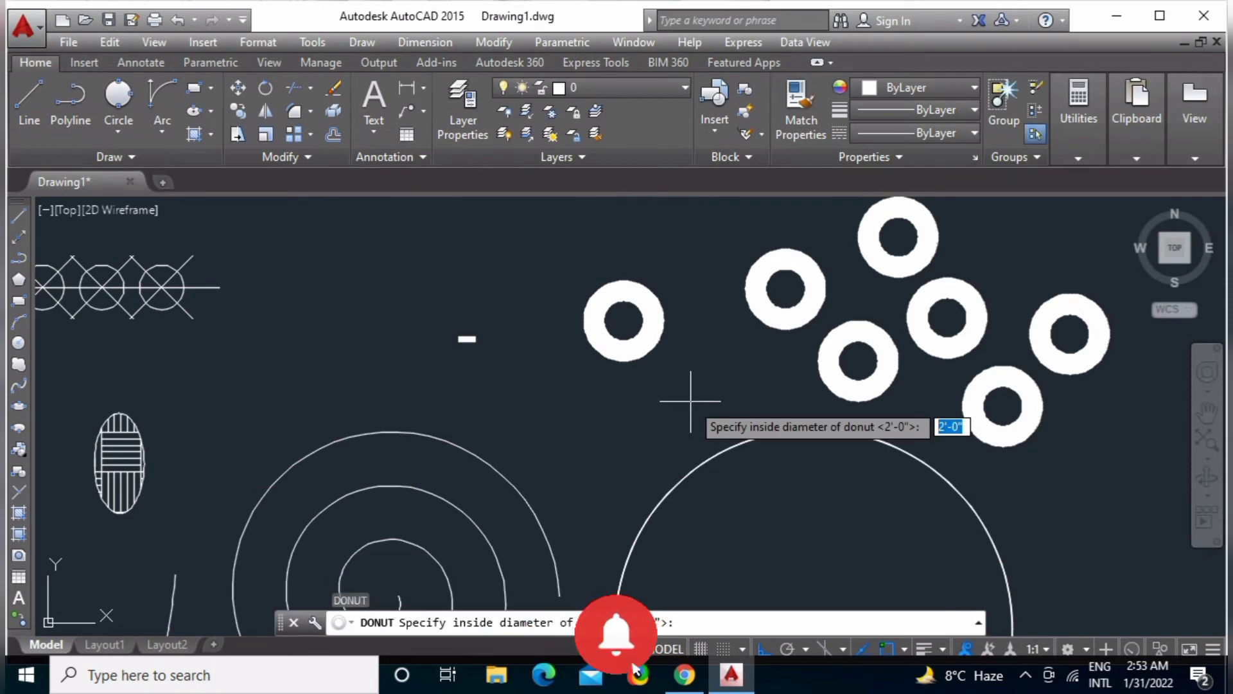
text(24)
key(Return)
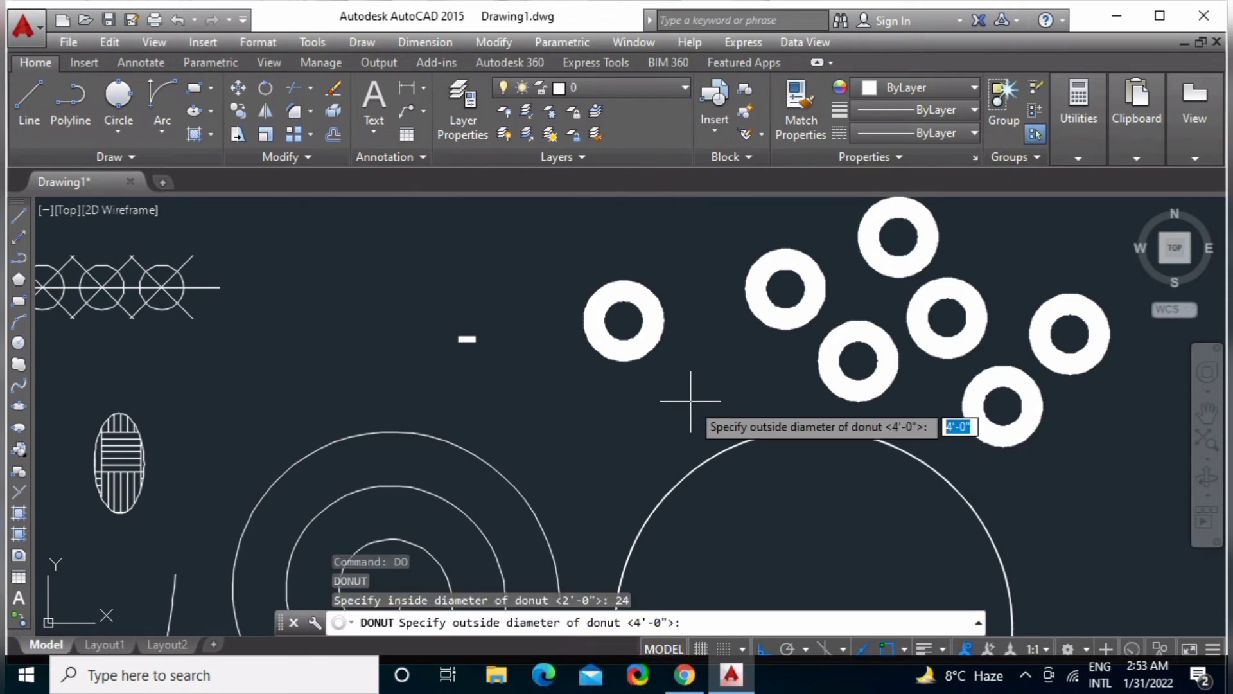
text(24)
key(Return)
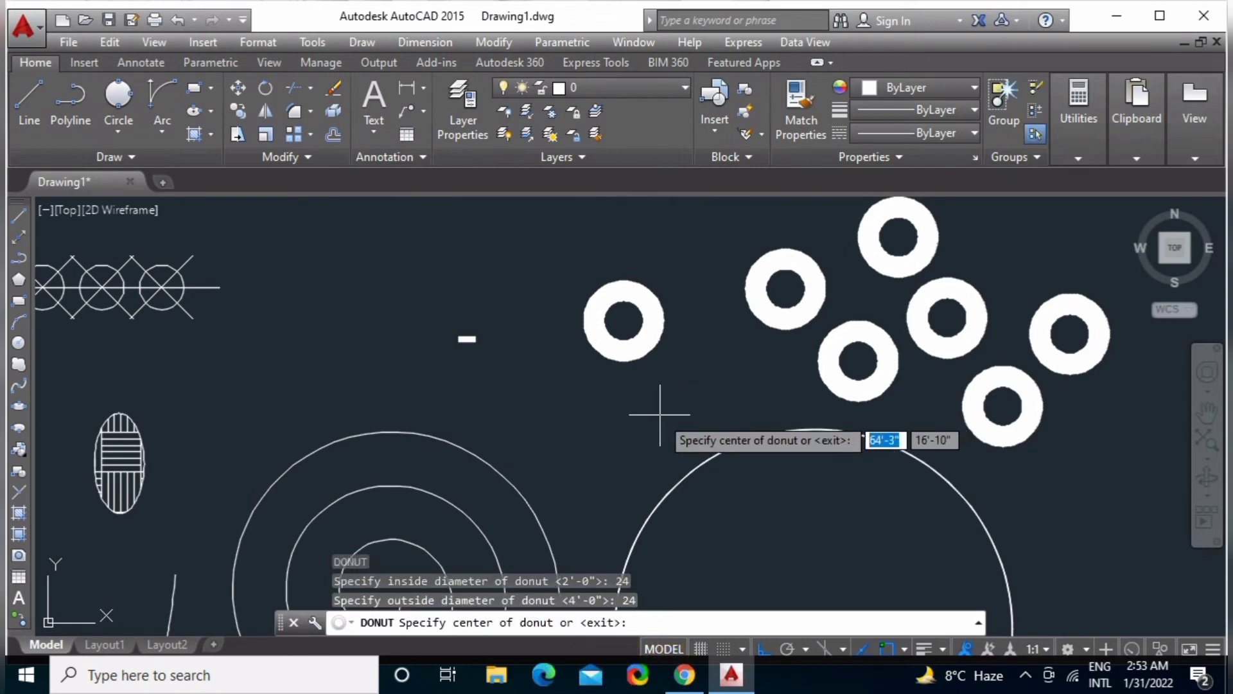
click(705, 370)
click(702, 315)
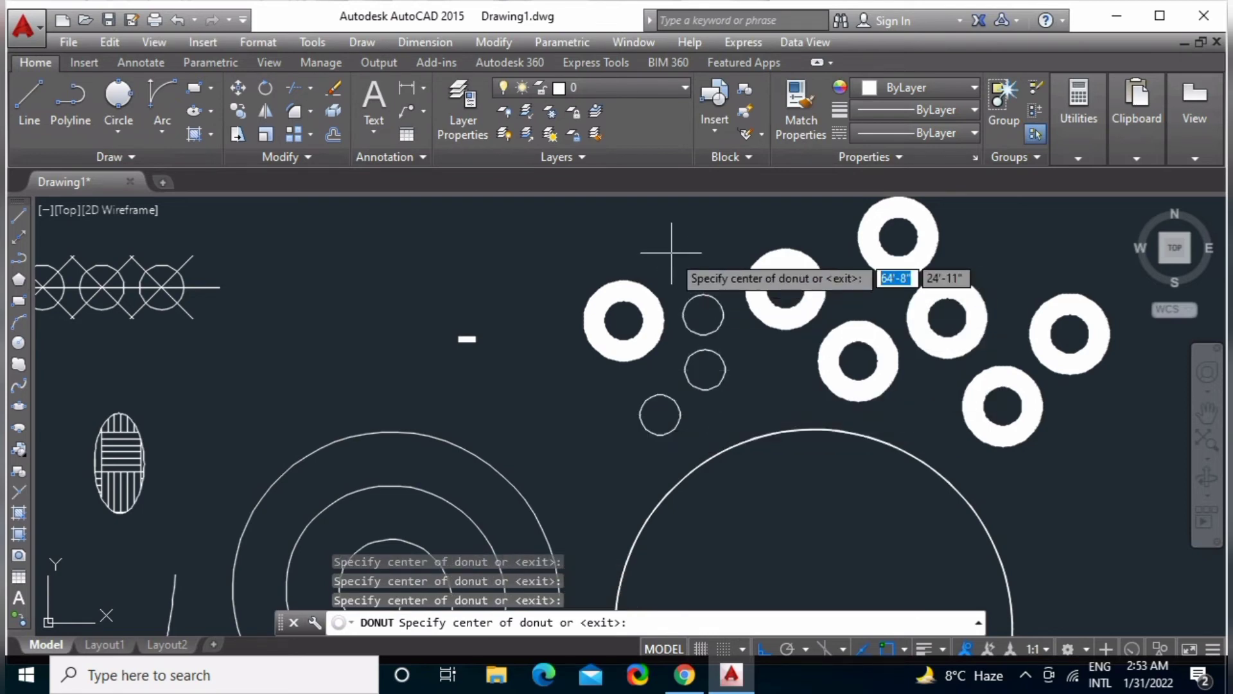
click(671, 252)
click(522, 255)
click(485, 311)
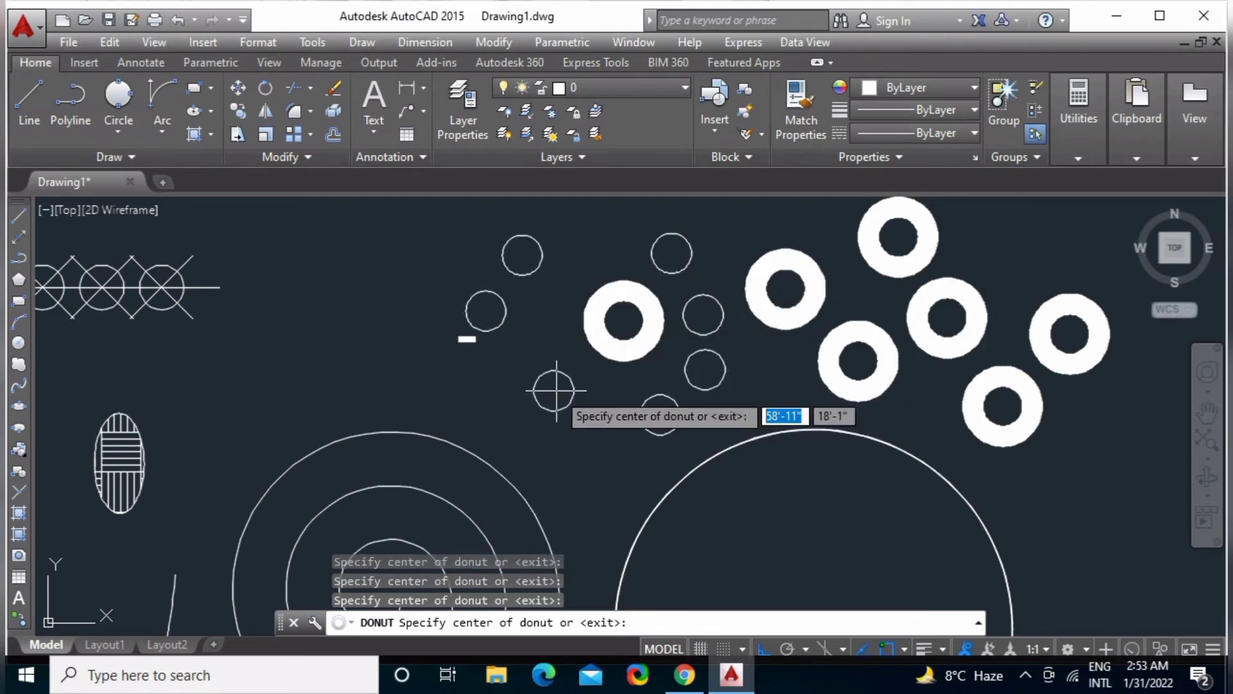
click(554, 390)
key(Return)
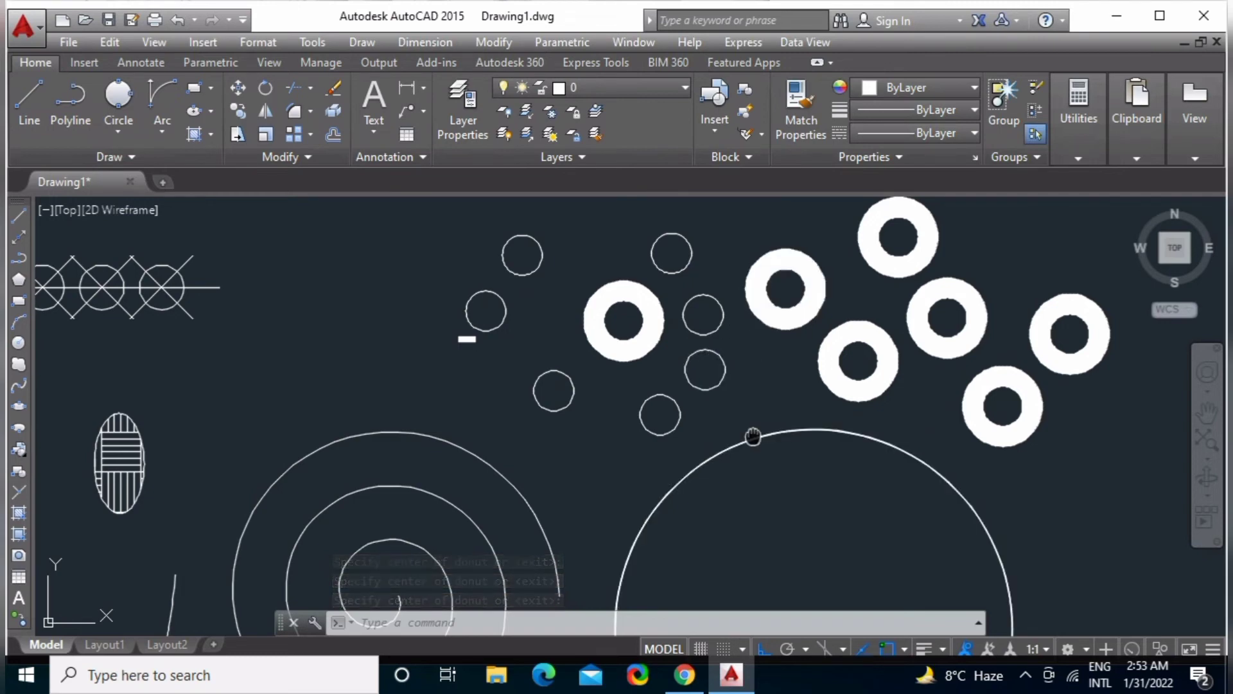
scroll(754, 432, down, 1)
scroll(721, 416, down, 1)
scroll(672, 402, down, 1)
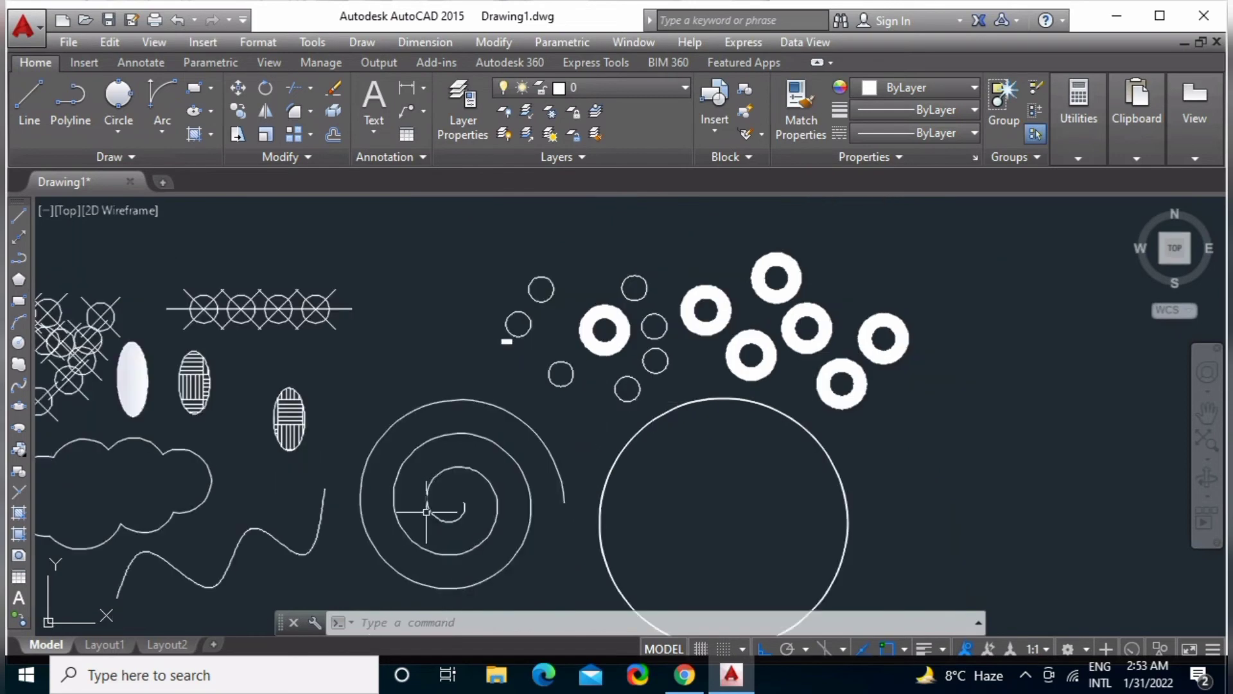
middle_drag(298, 494, 425, 452)
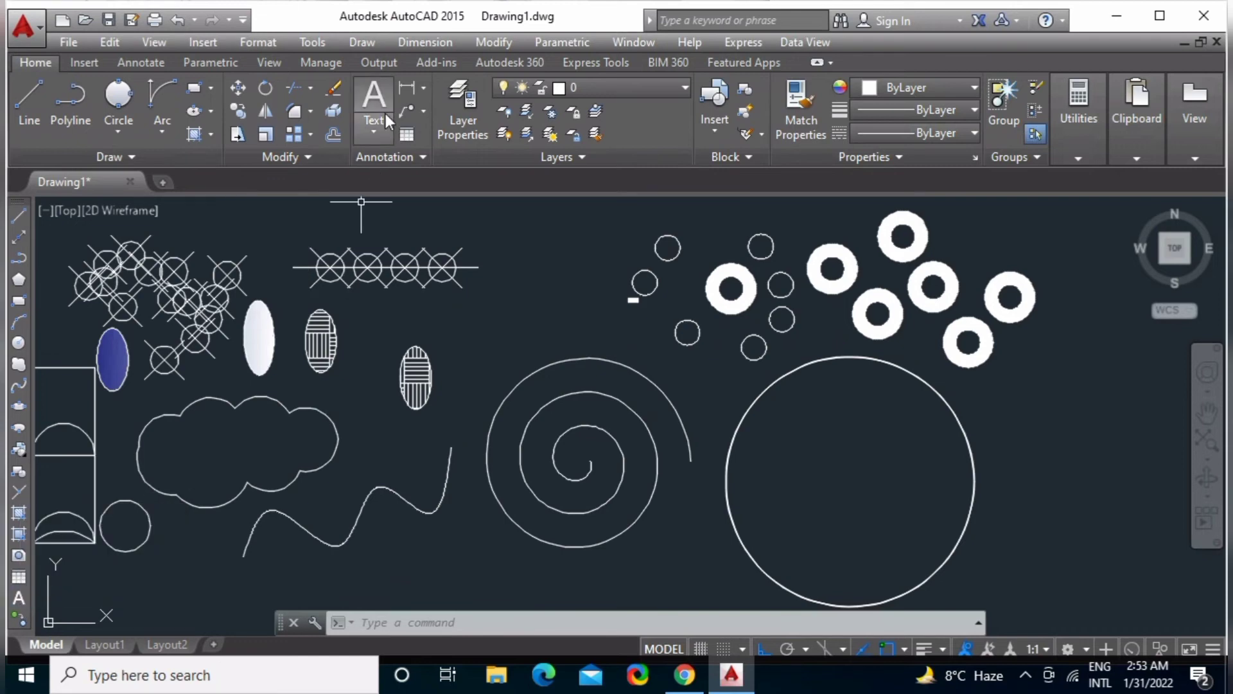
click(372, 43)
mouse_move(382, 614)
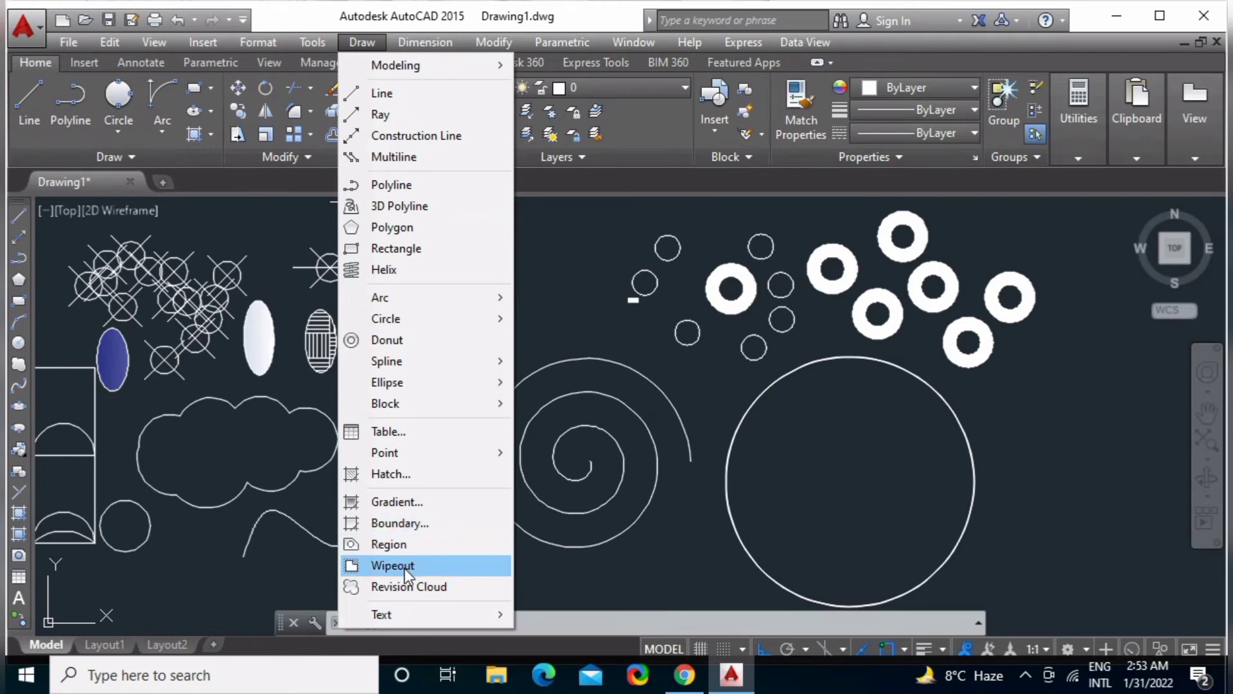
click(573, 328)
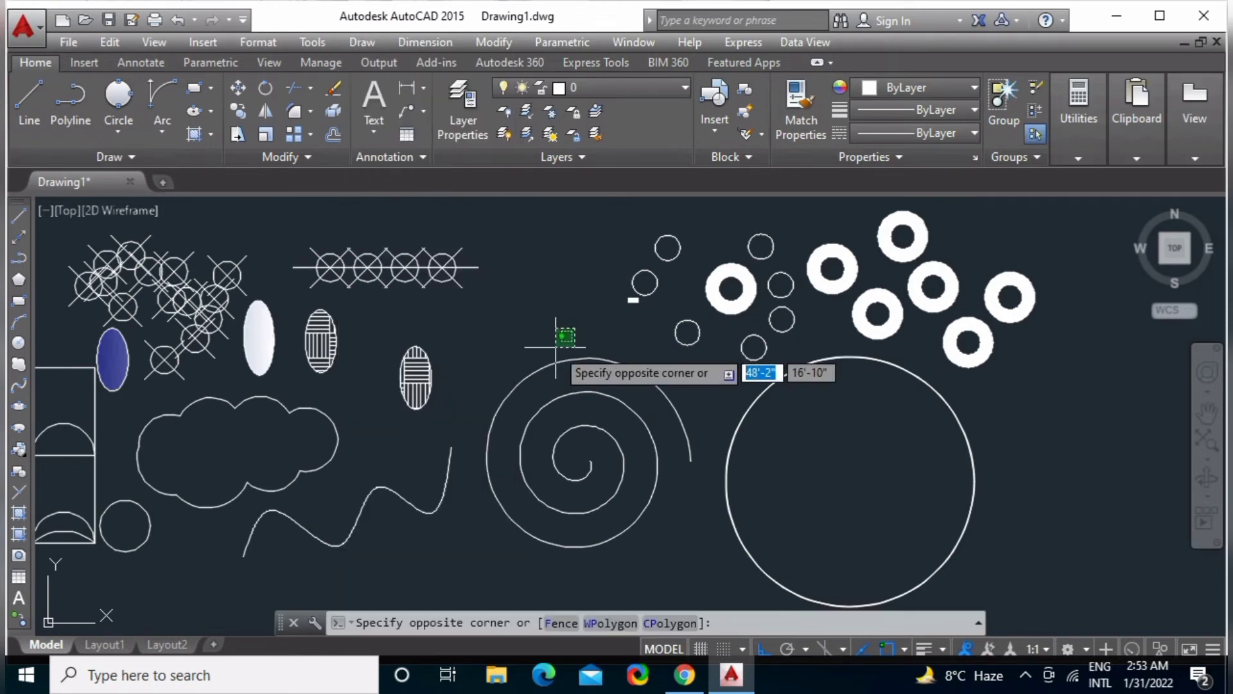
key(Escape)
scroll(440, 473, up, 2)
scroll(193, 442, up, 1)
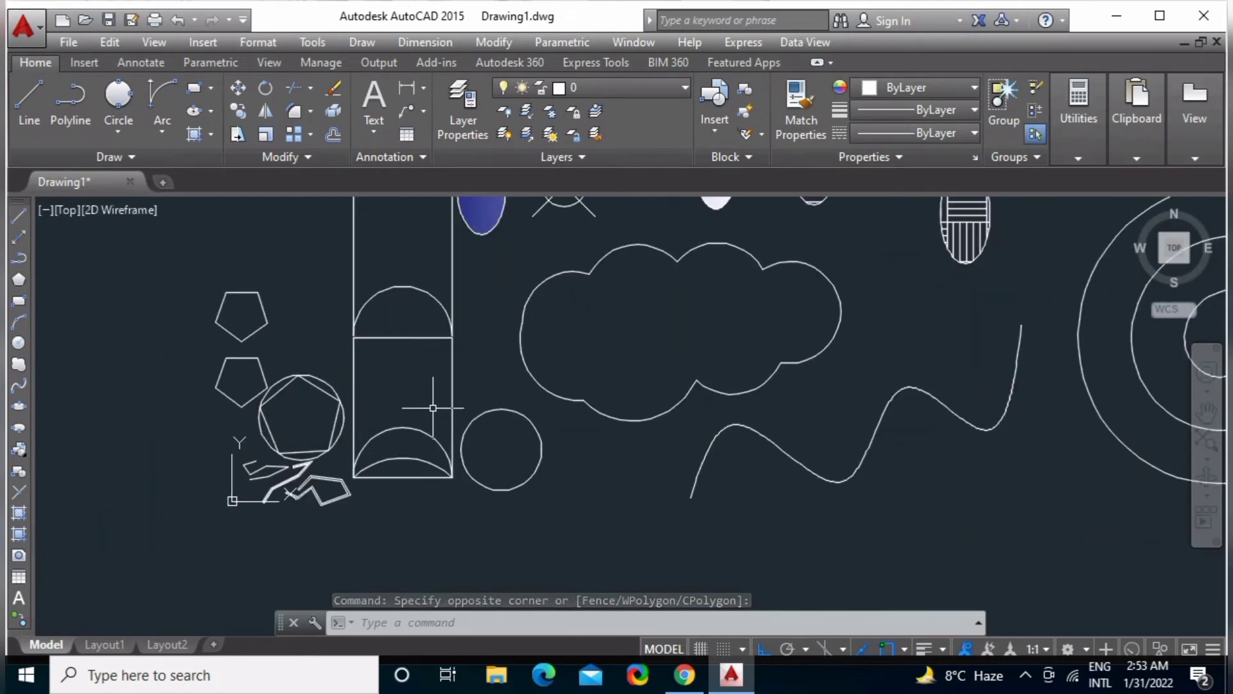
Fill the tall rectangle's interior with a hatch.
key(Return)
click(411, 443)
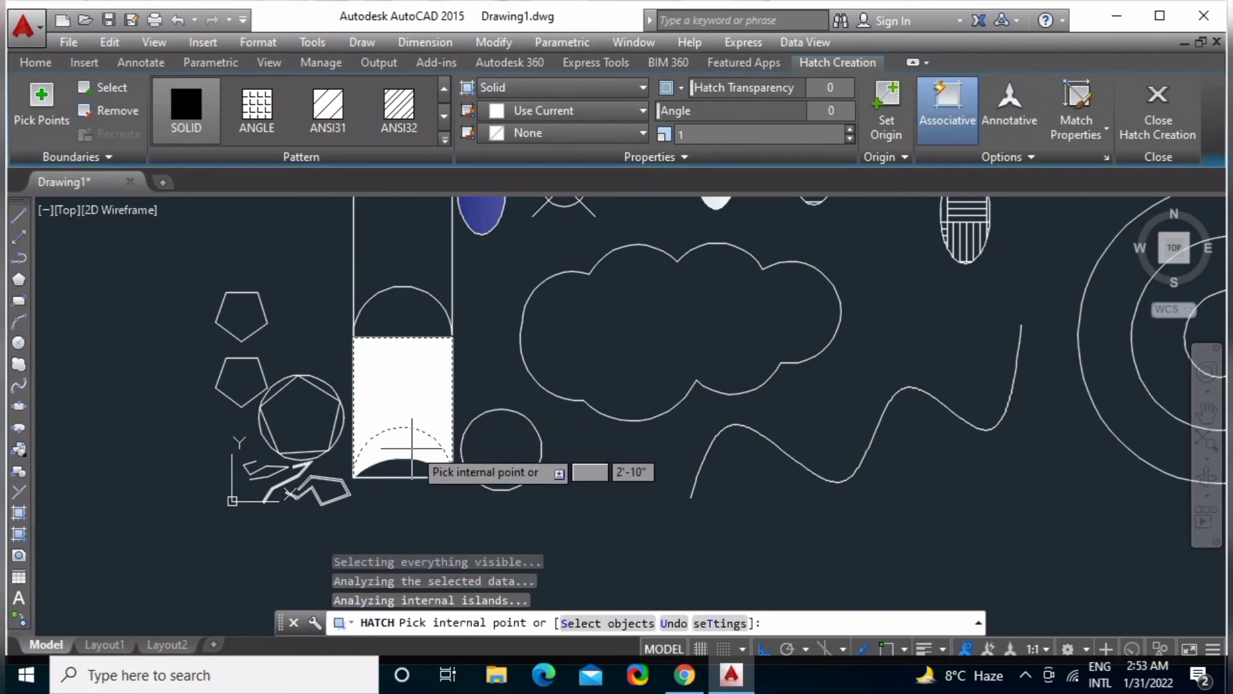
key(Return)
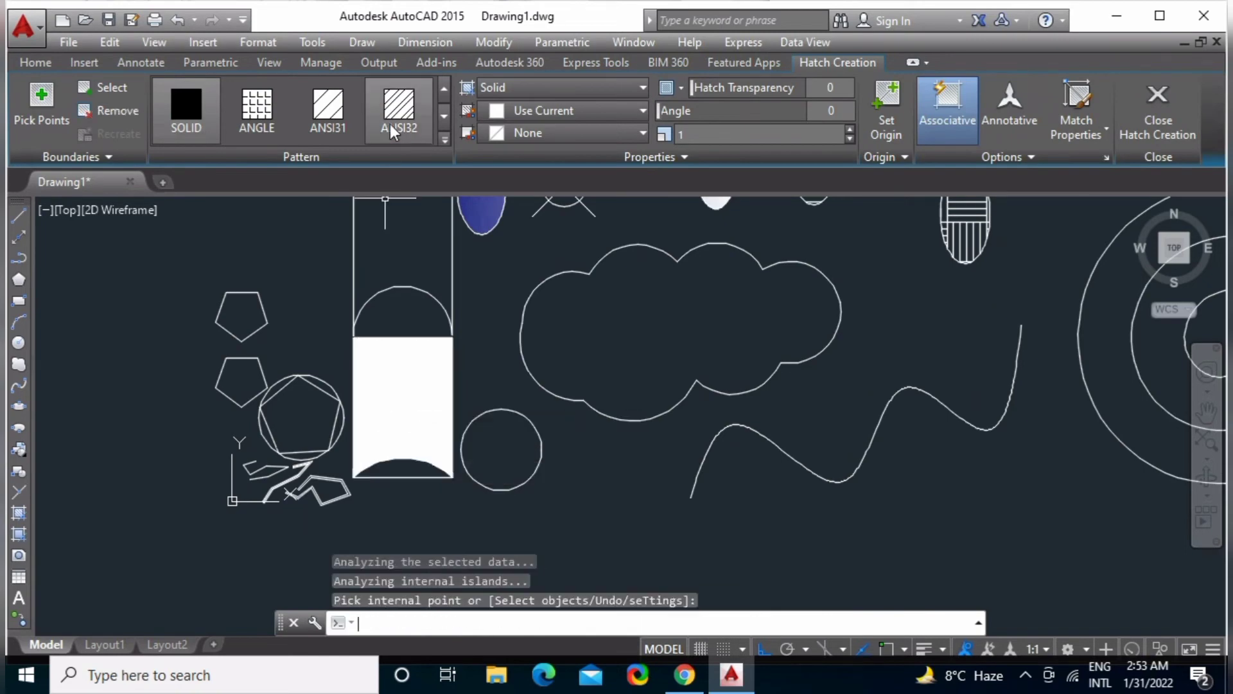
Switch the rectangle's cross-hatch to the AR-B816 brick pattern and centre the view on it.
click(446, 382)
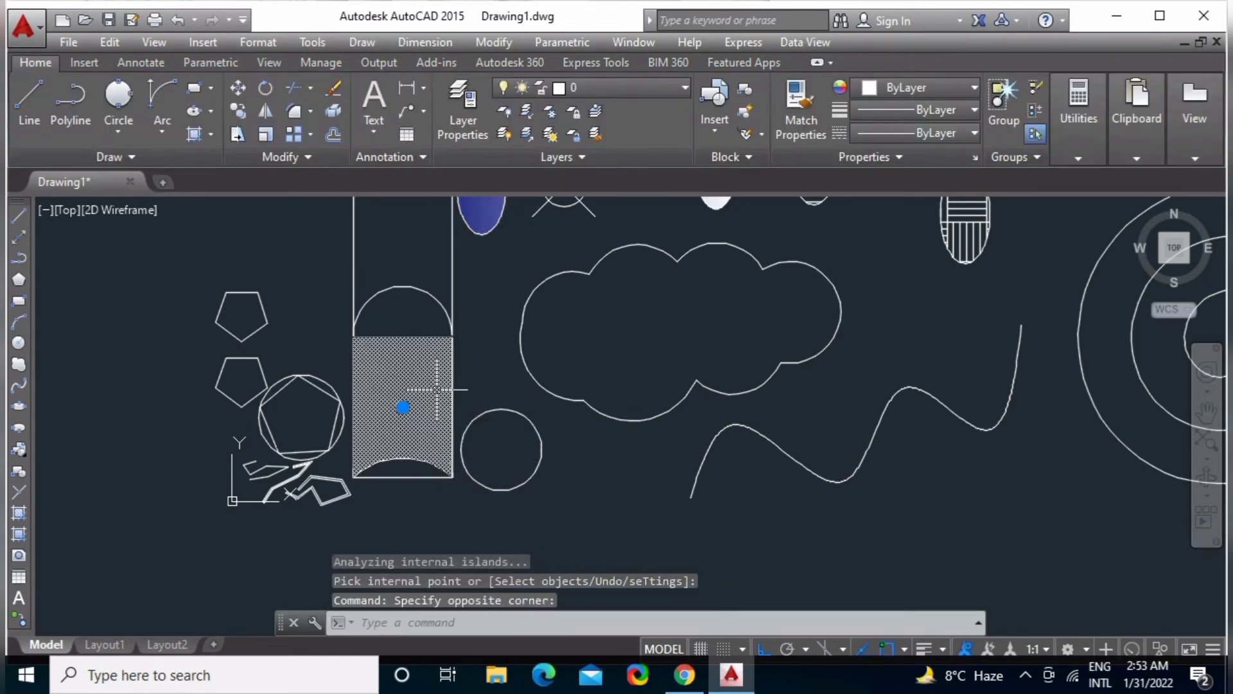
click(338, 126)
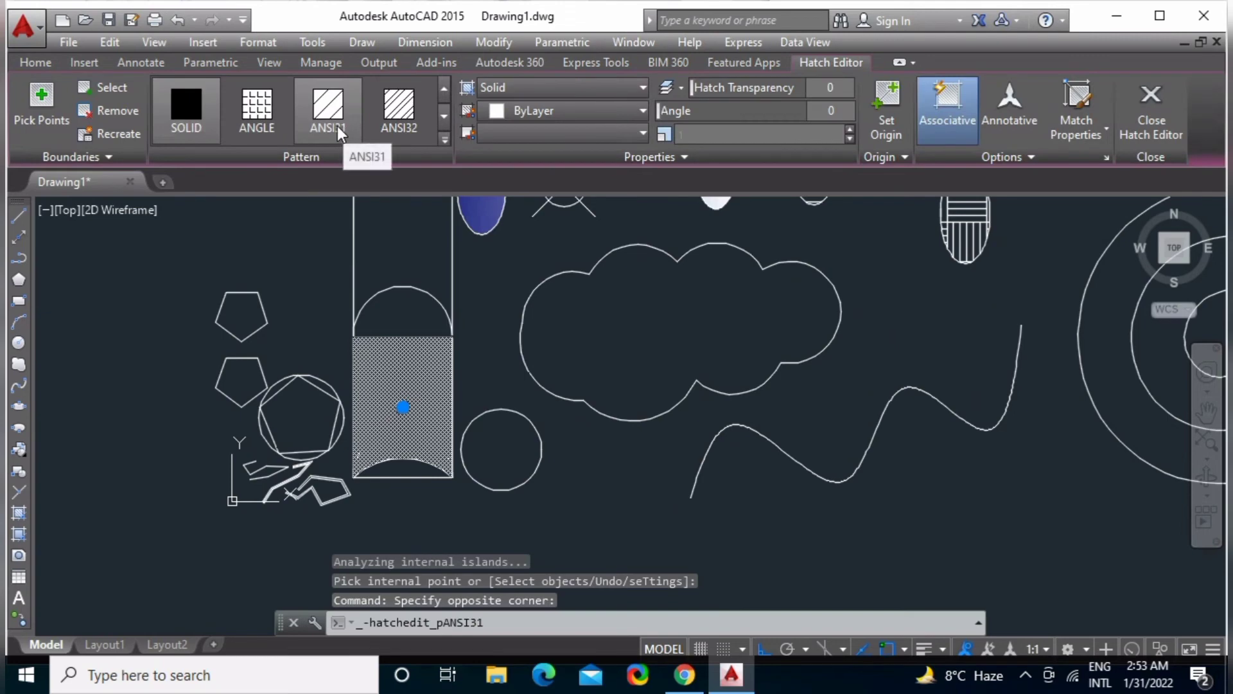
scroll(337, 126, down, 1)
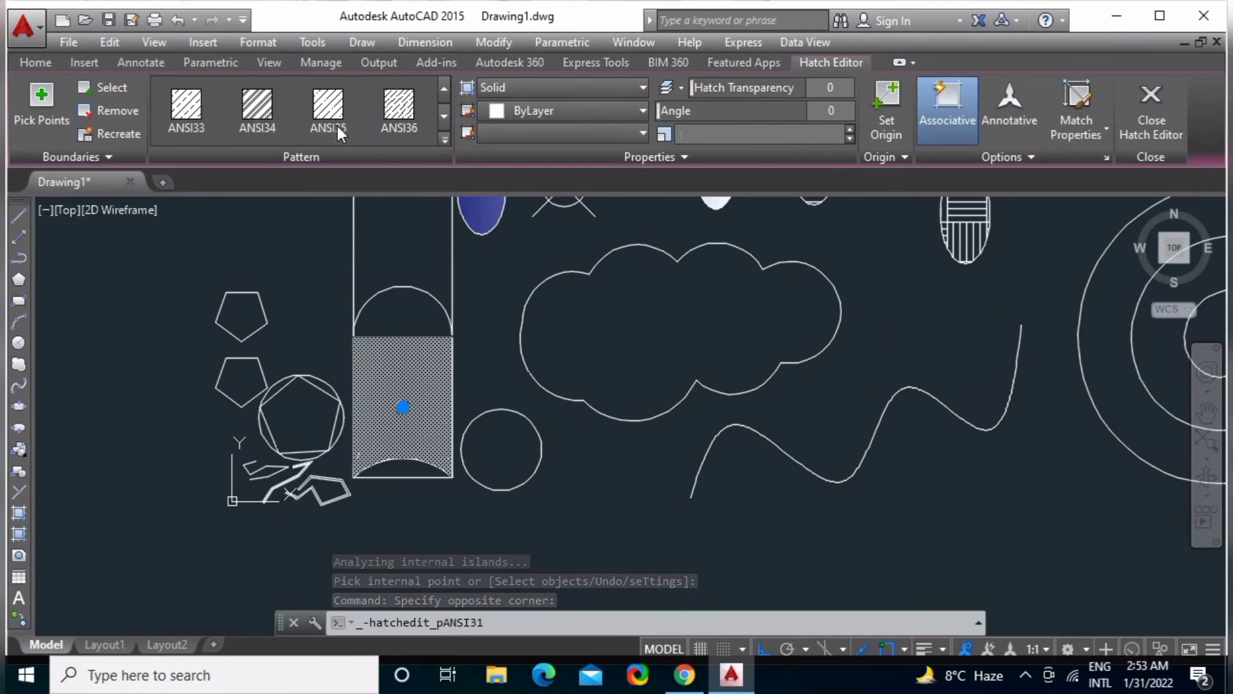
scroll(338, 126, down, 1)
click(338, 126)
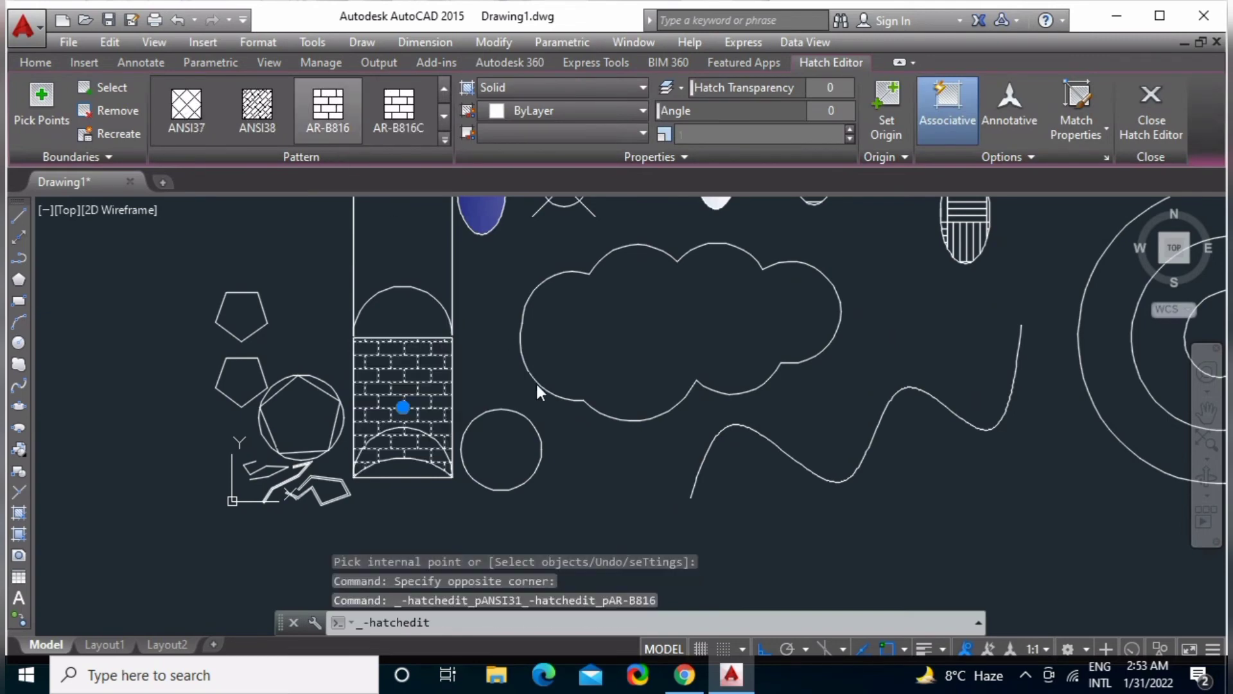
key(Escape)
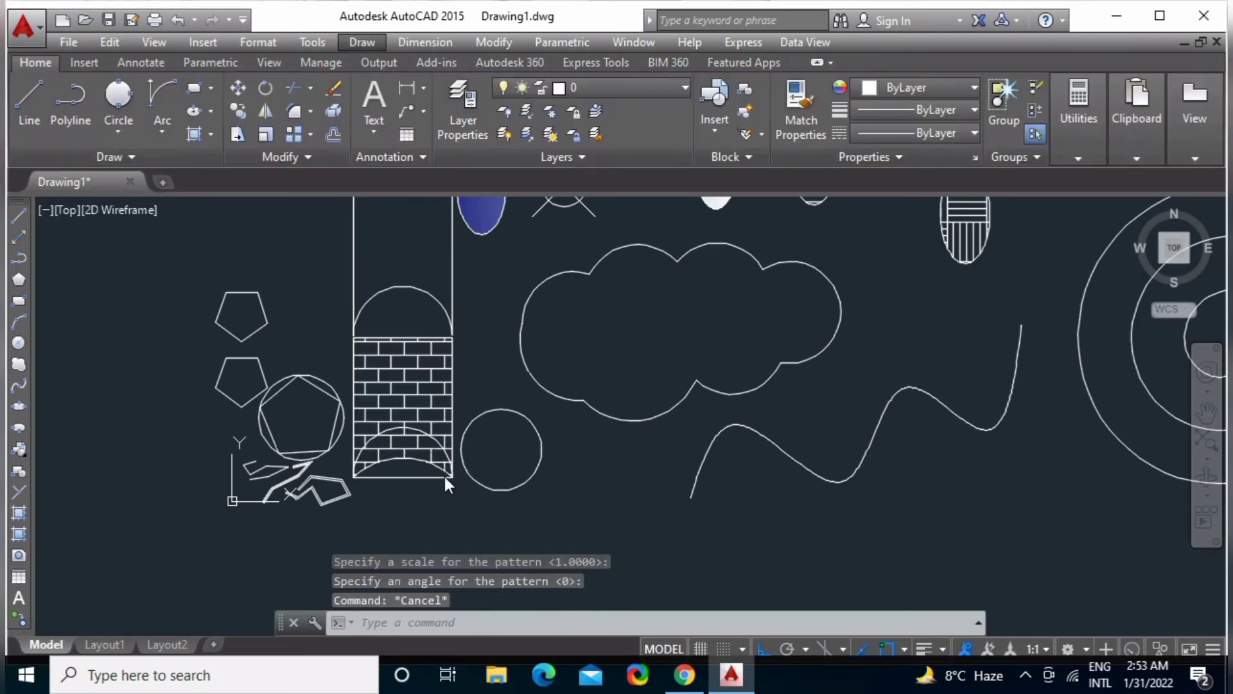
scroll(440, 477, up, 2)
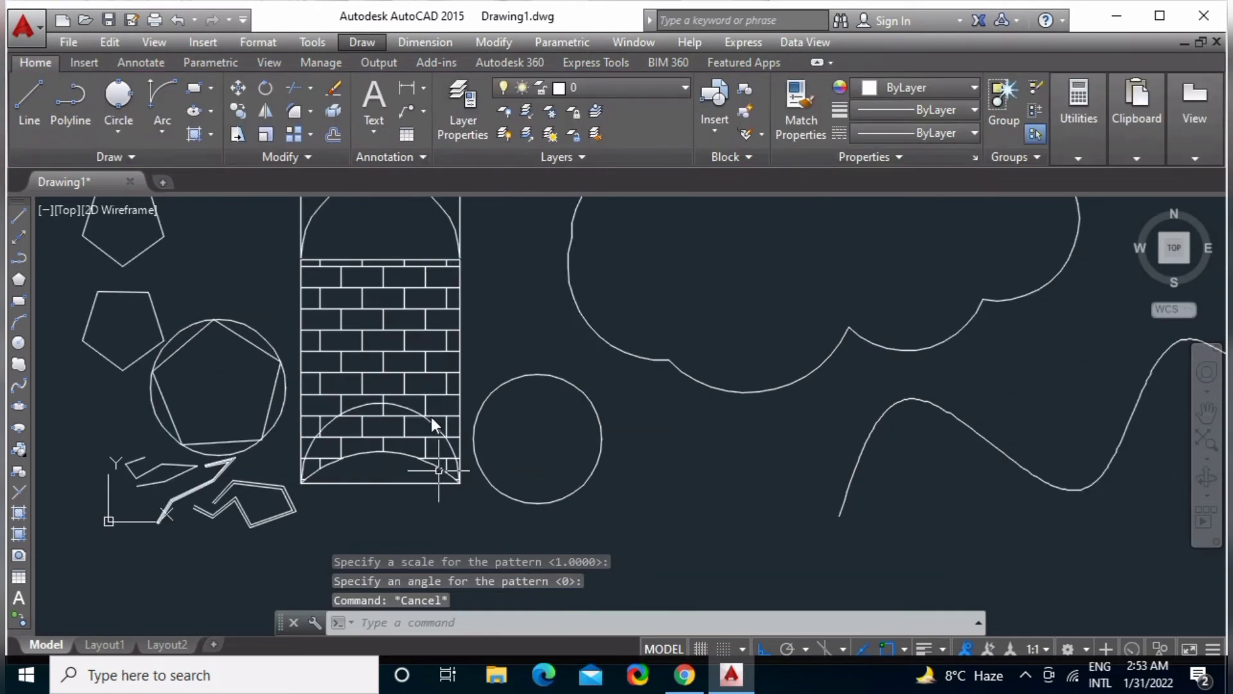
scroll(430, 418, up, 3)
middle_drag(430, 414, 420, 472)
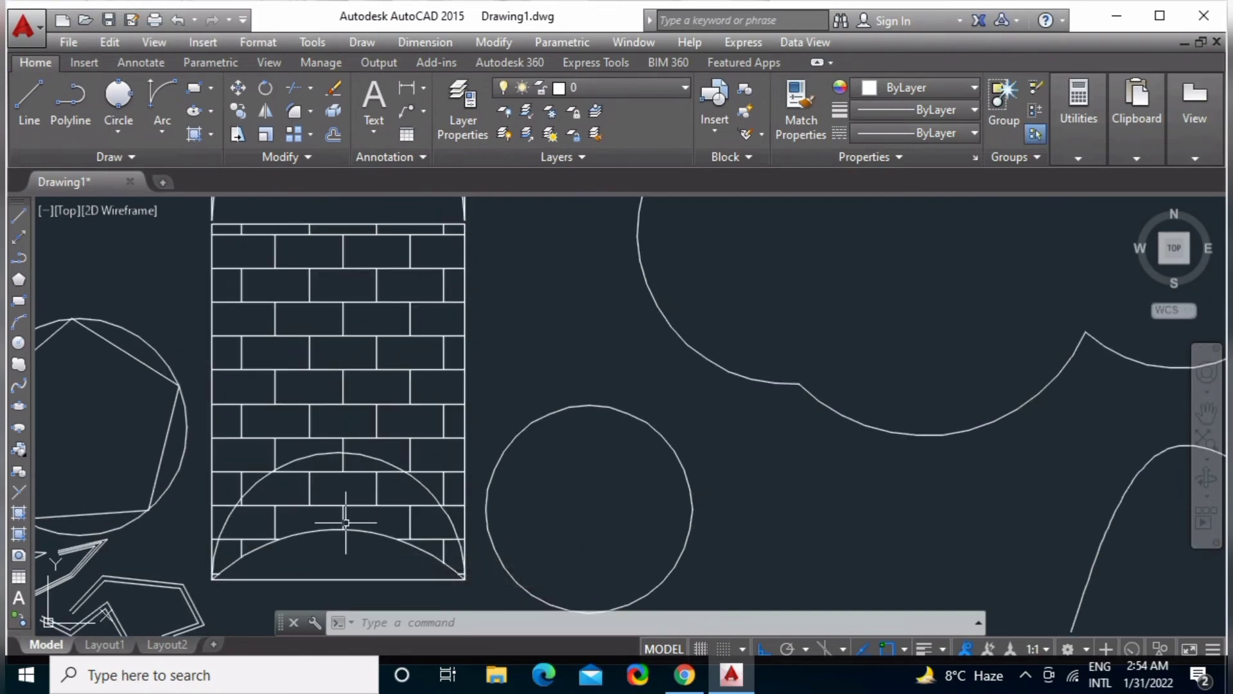
Delete the arc inside the brick-hatched rectangle.
click(366, 465)
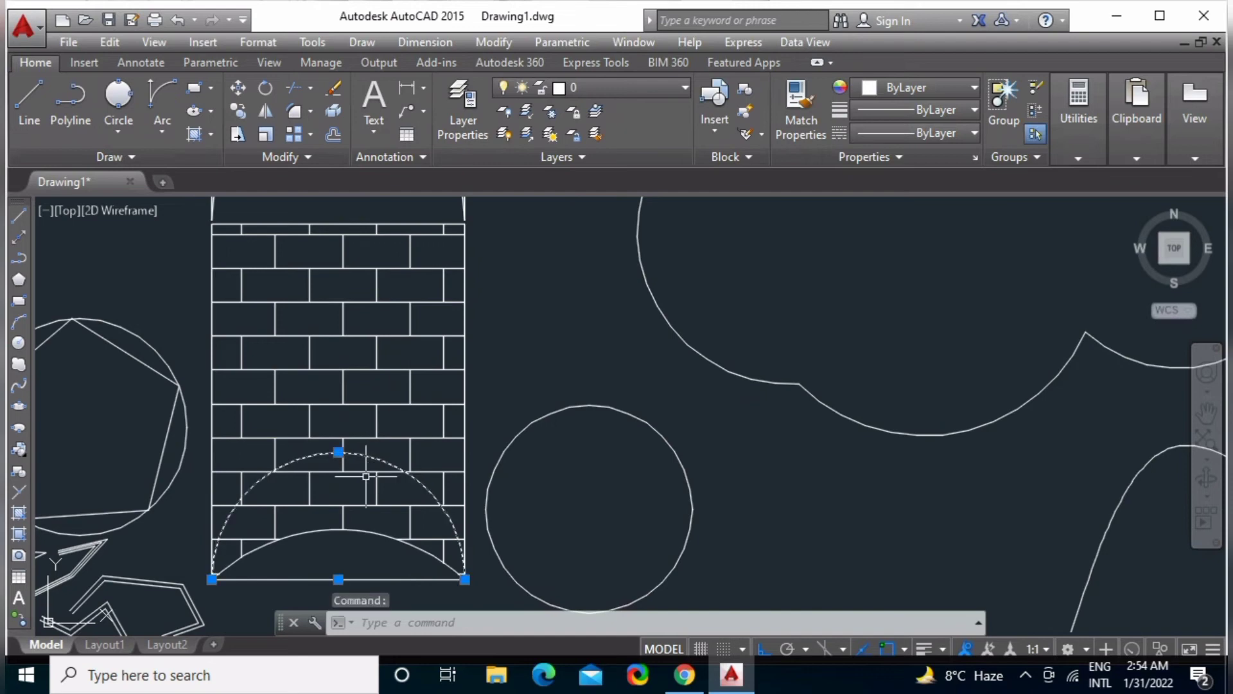
key(Delete)
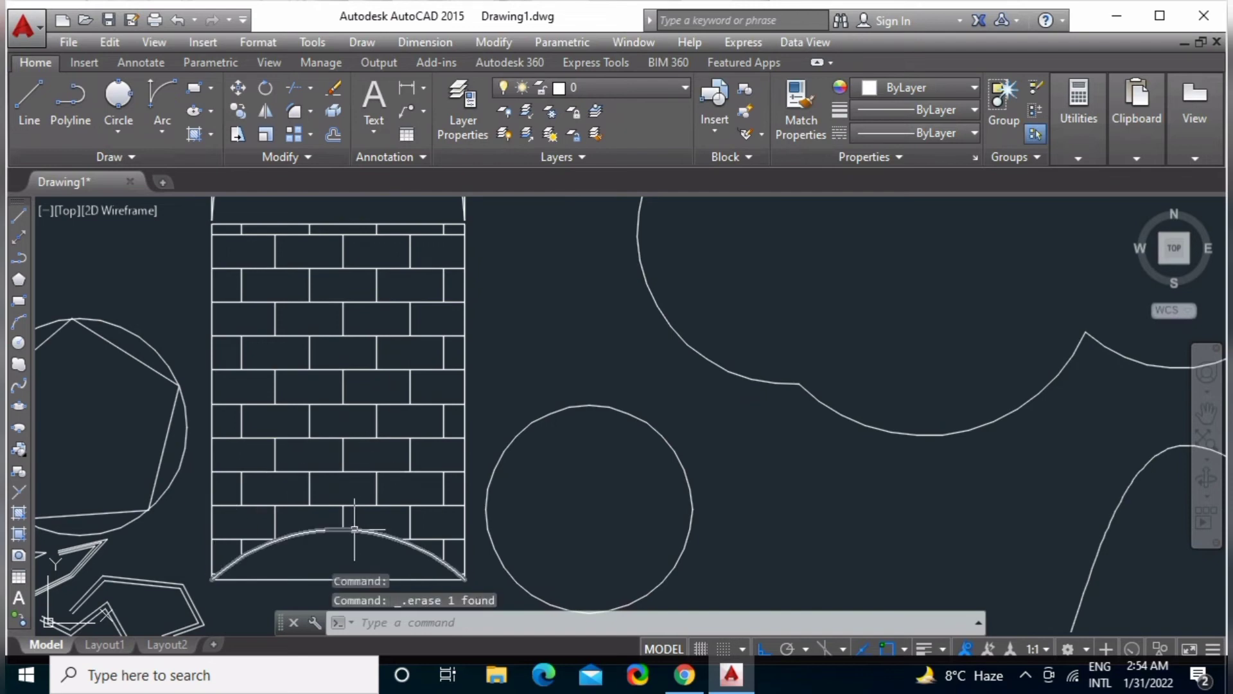
middle_drag(345, 544, 294, 542)
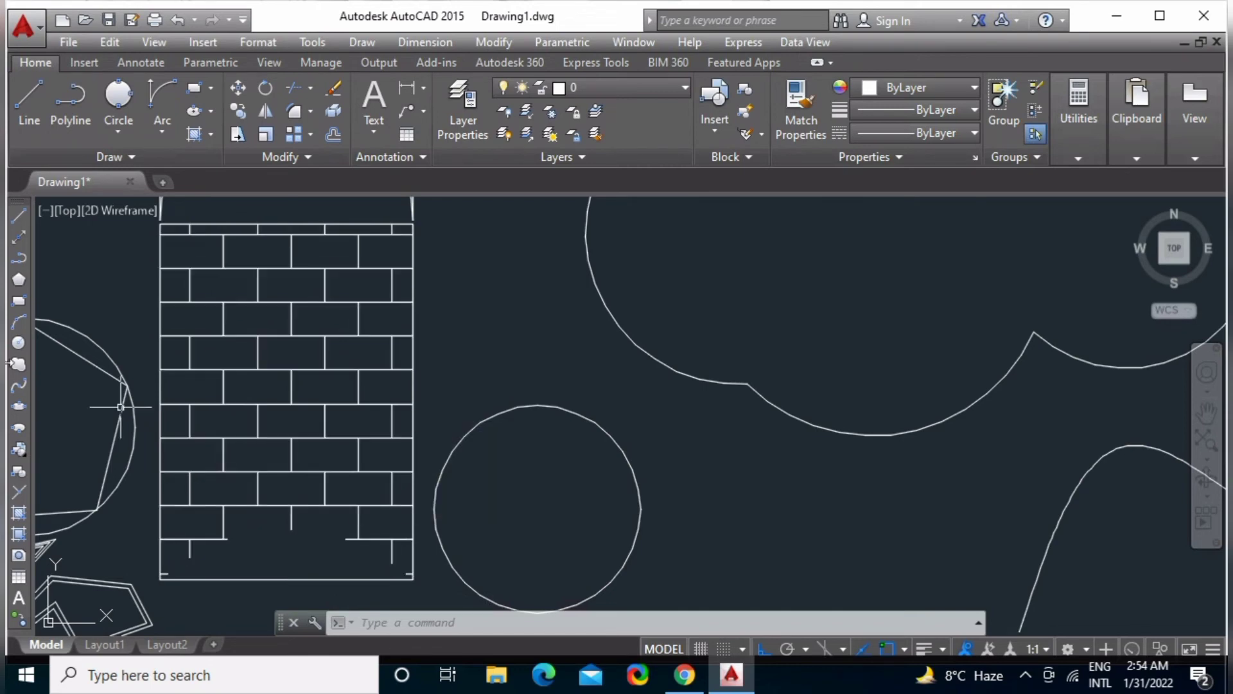
Browse the extra drawing tools and command list without picking a command.
click(113, 161)
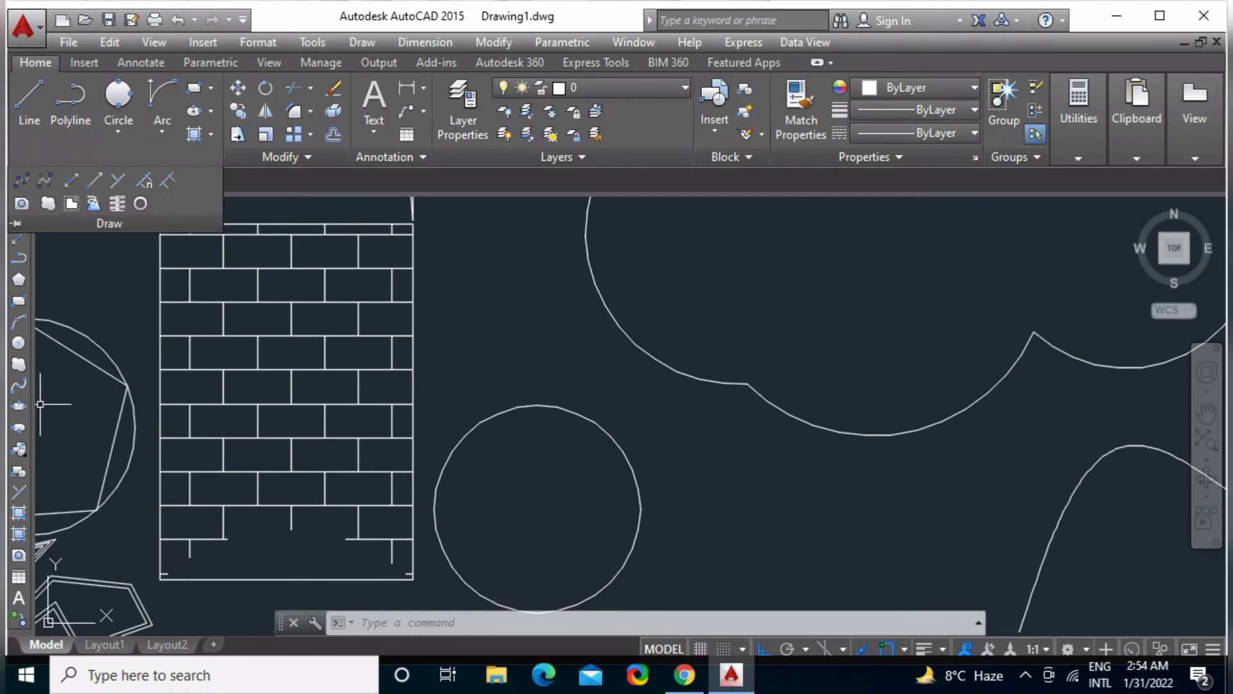
click(104, 404)
click(343, 491)
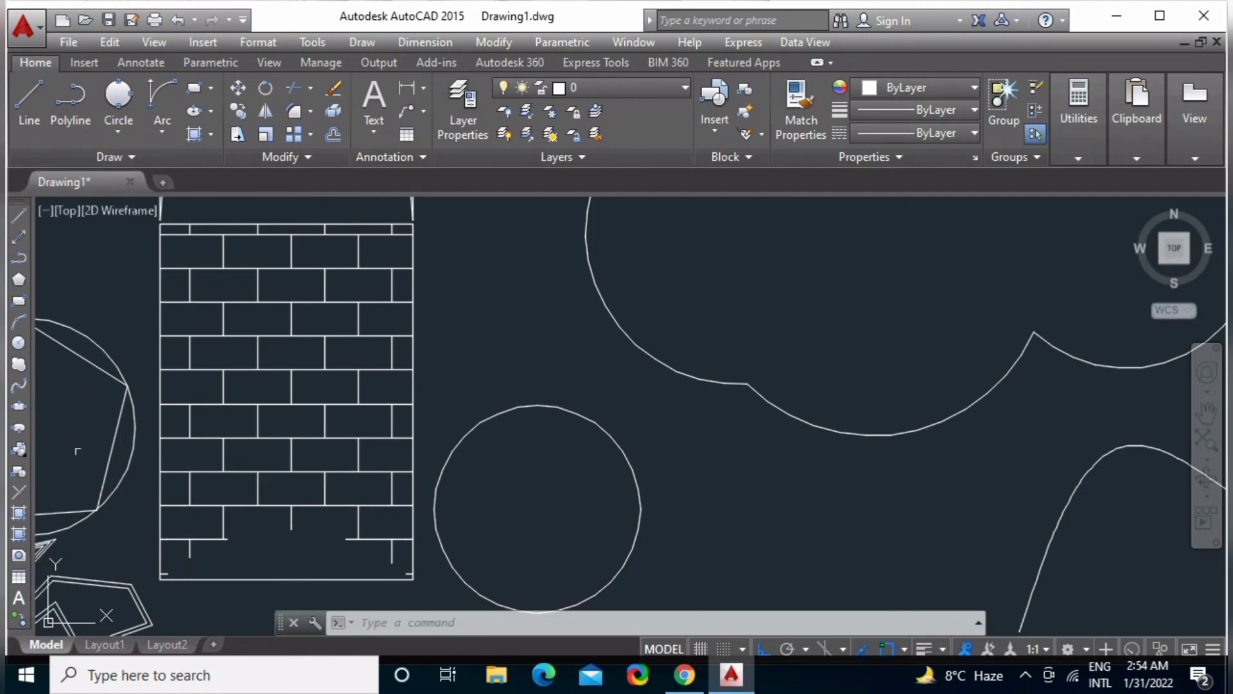
click(367, 42)
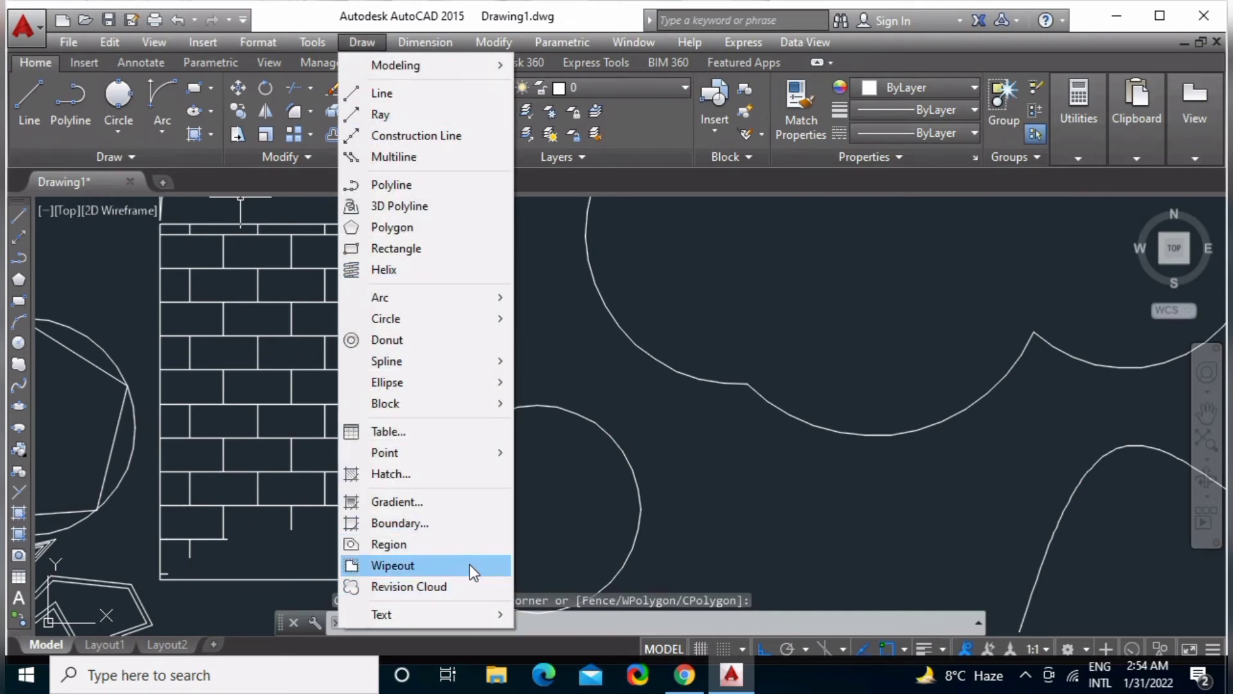
click(552, 504)
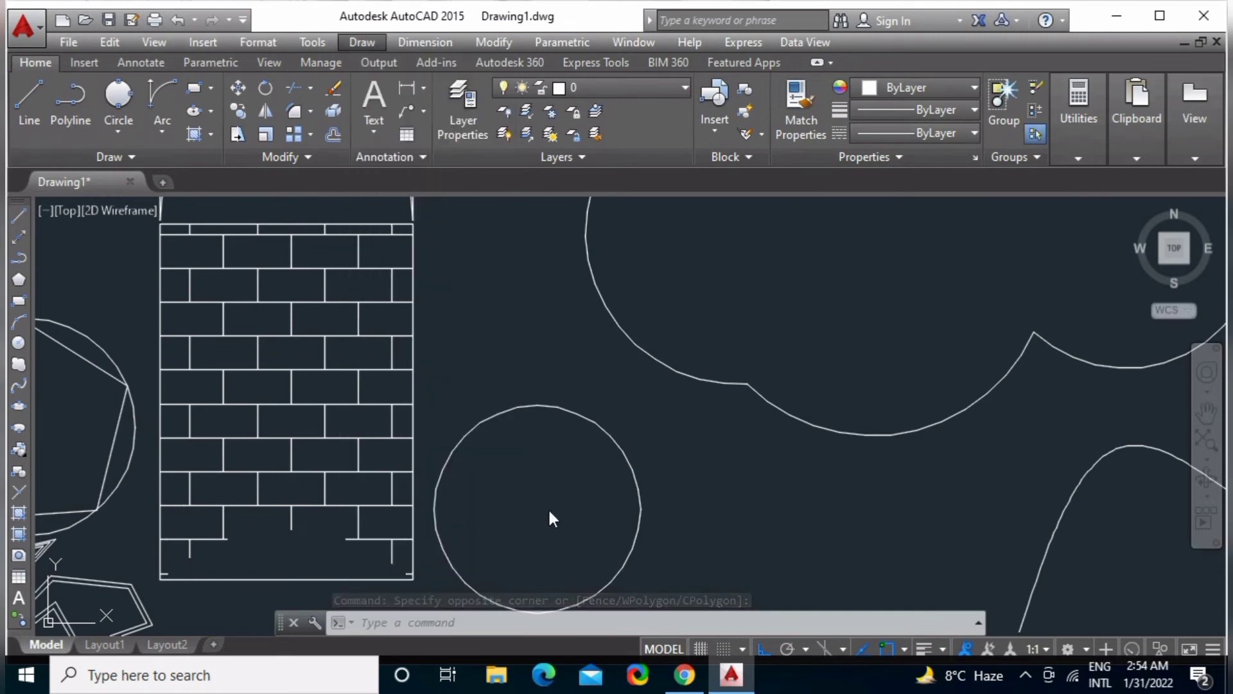
click(527, 514)
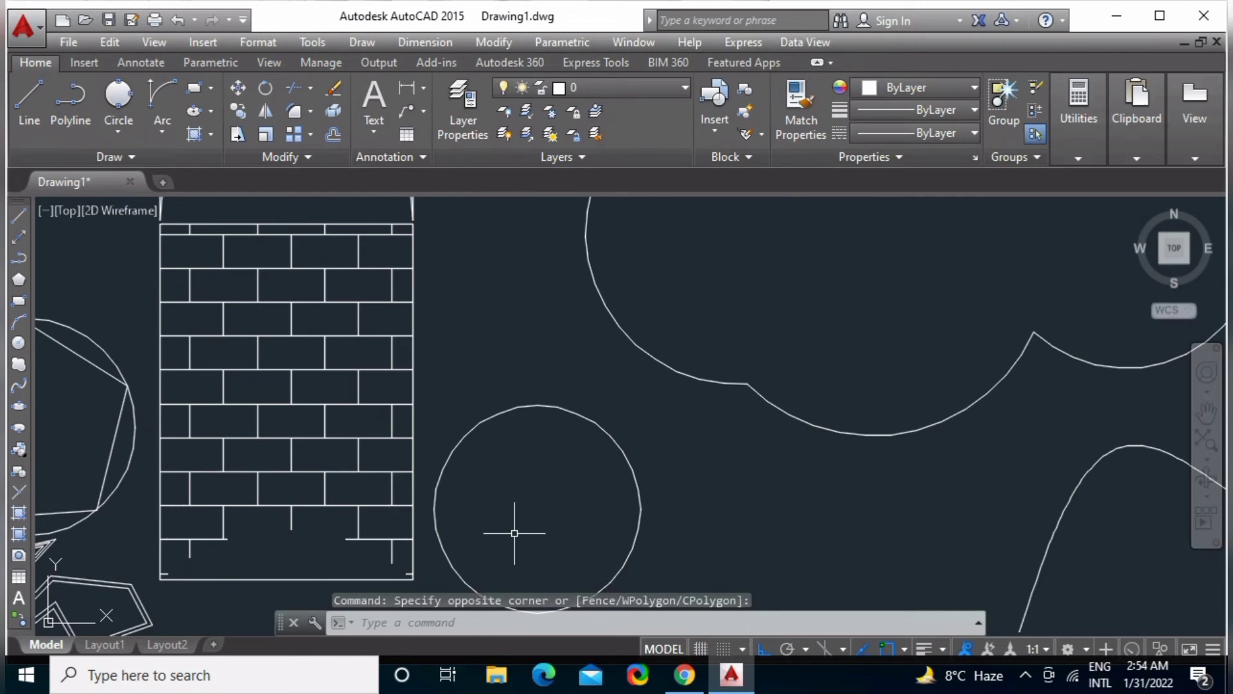
Cover the lower brick area with a four-corner wipeout mask using WI.
text(WIPEOUT)
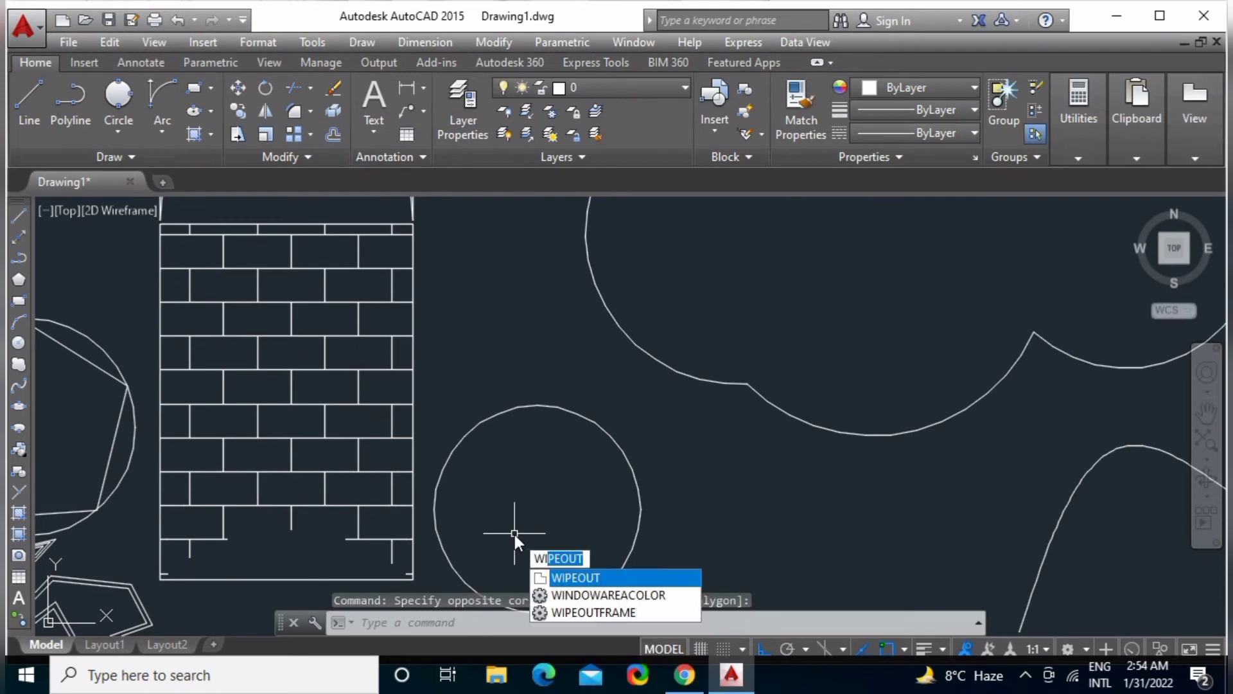
key(Return)
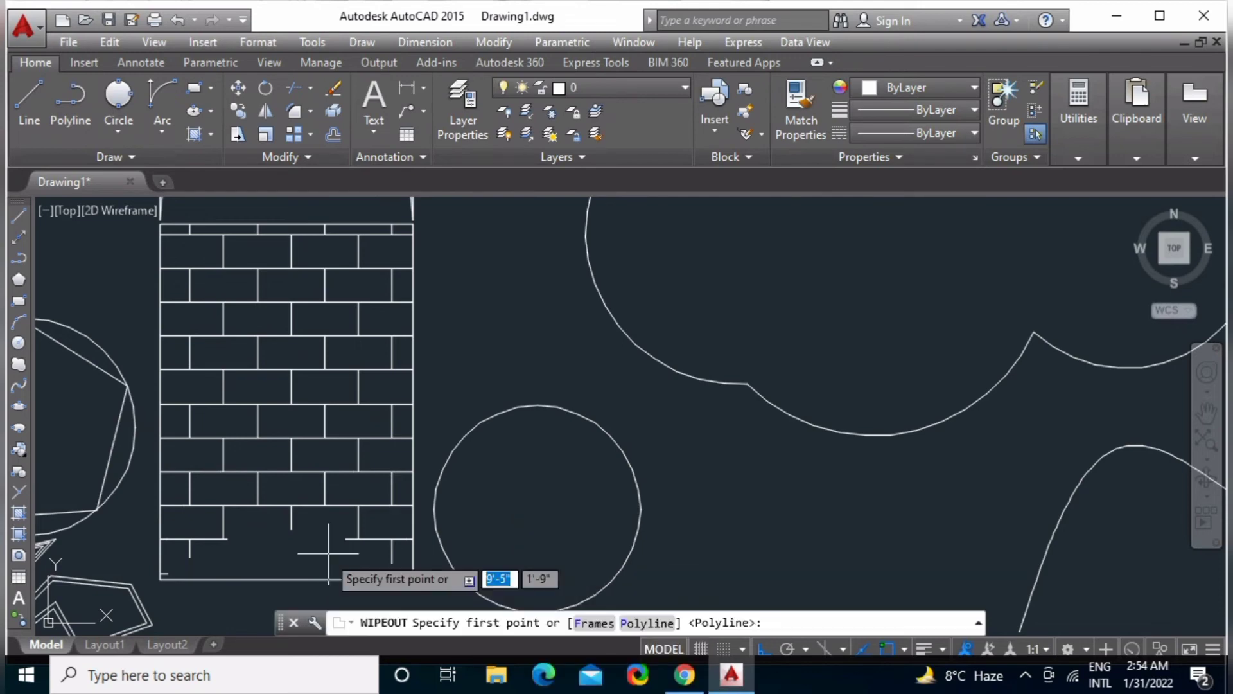
click(161, 577)
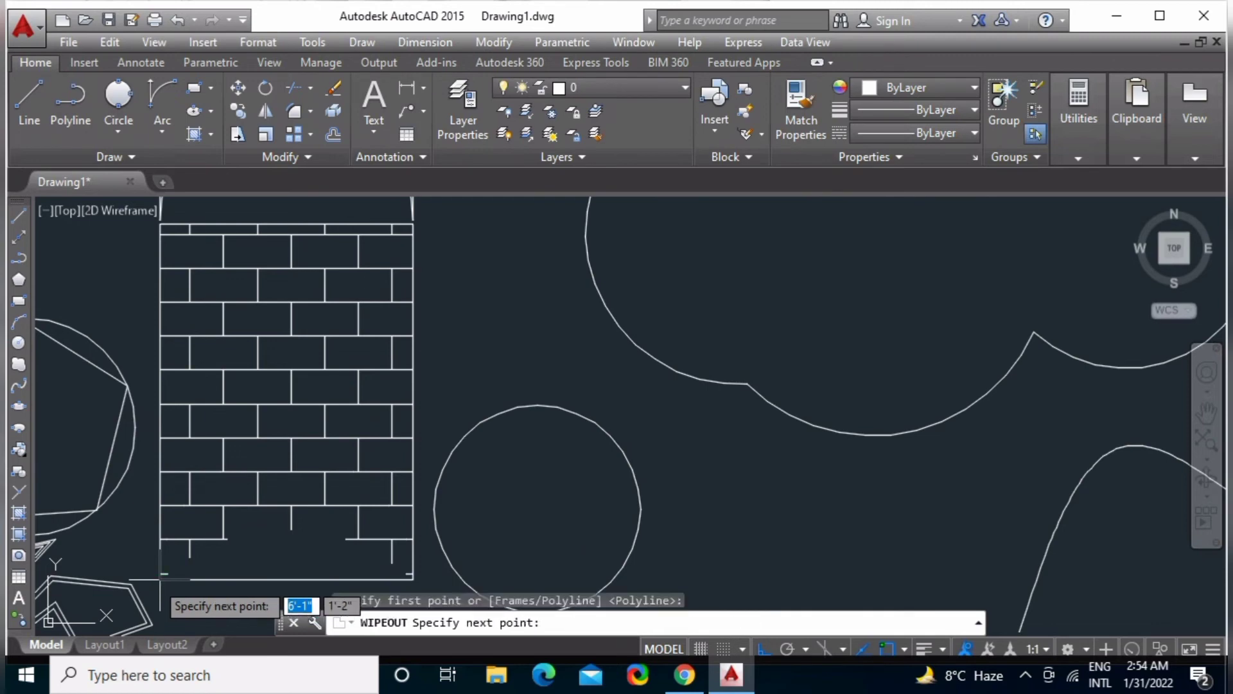
click(160, 437)
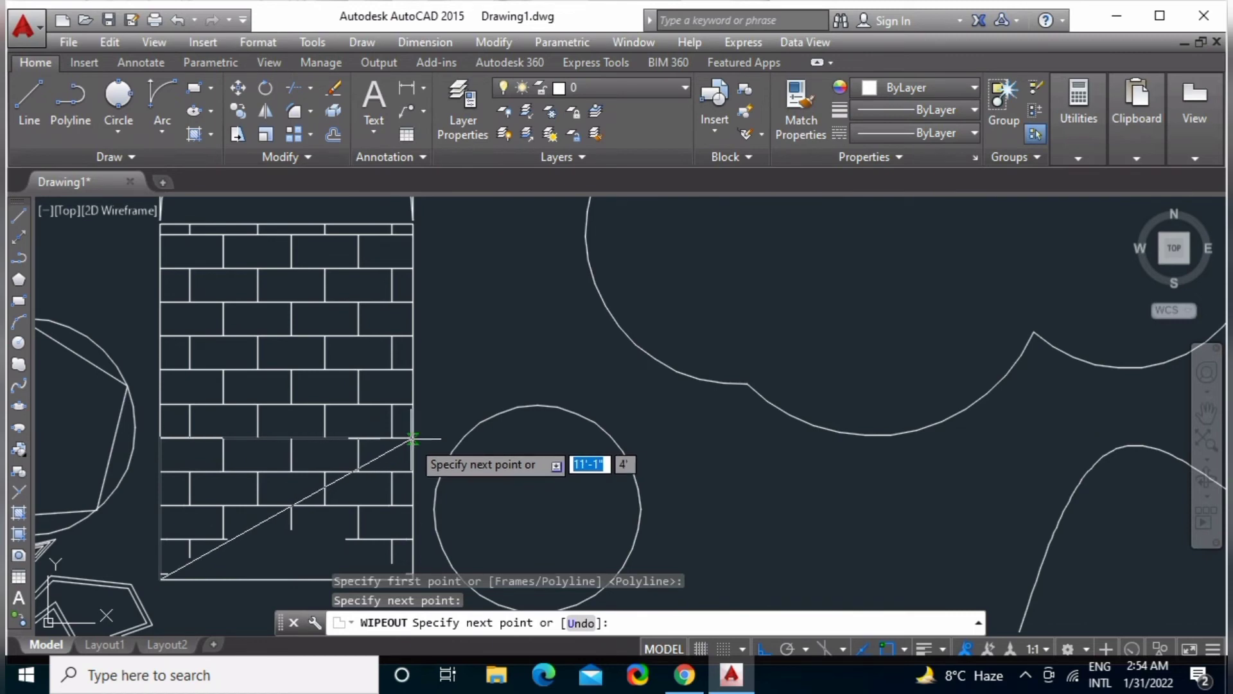
click(412, 439)
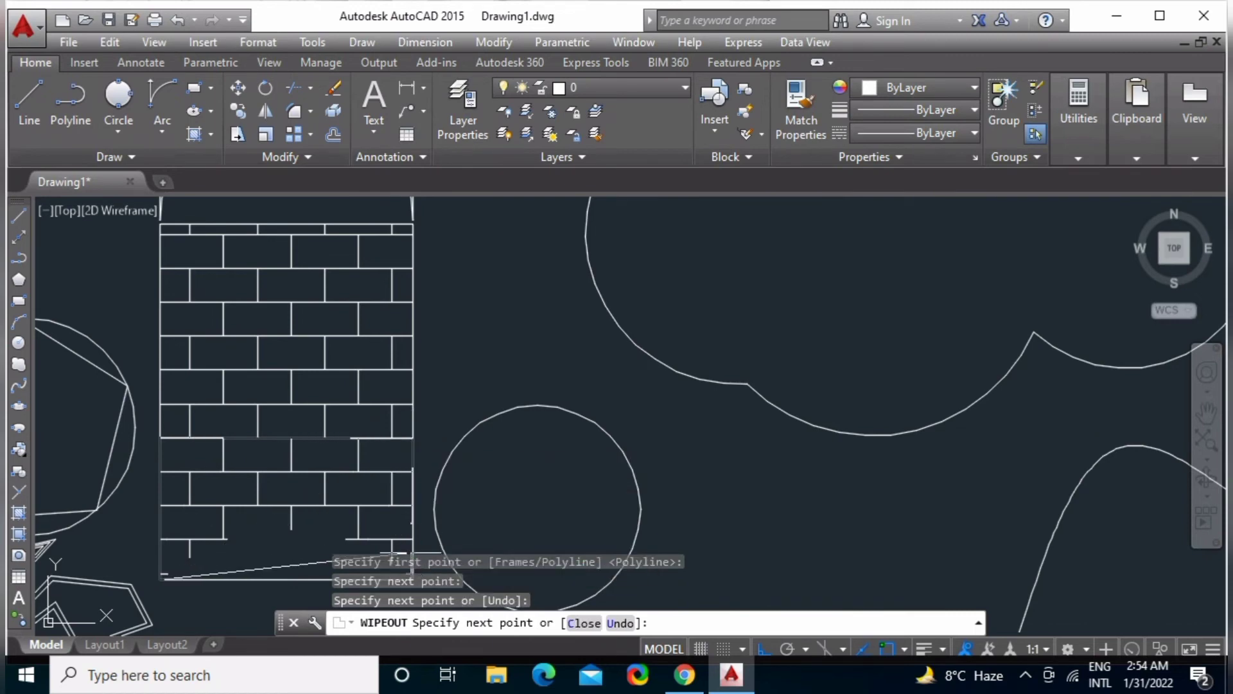
scroll(358, 463, down, 2)
scroll(301, 338, up, 2)
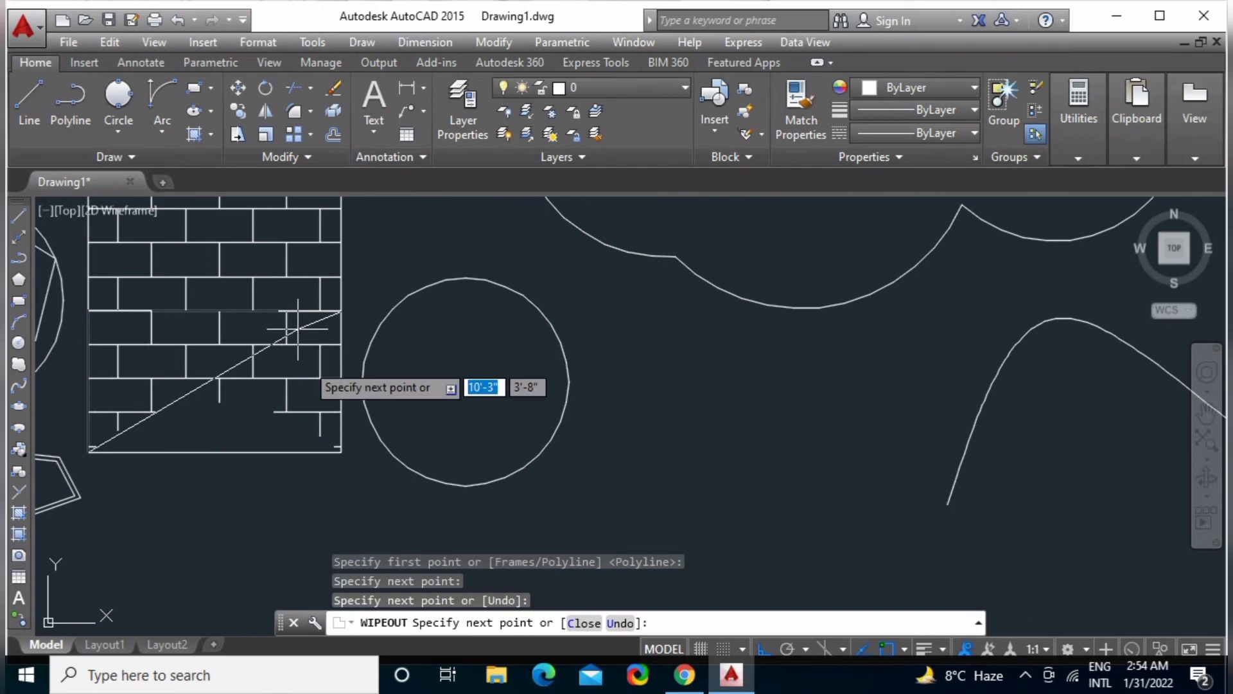
click(341, 451)
key(Return)
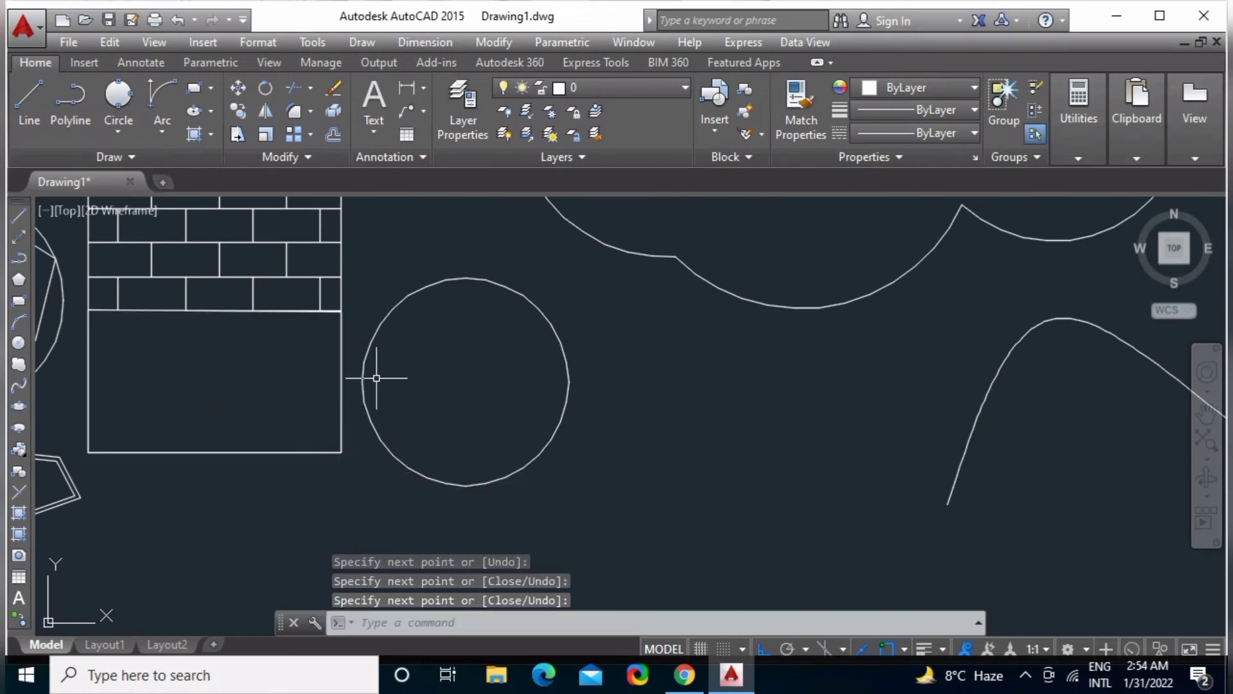
middle_drag(376, 378, 402, 462)
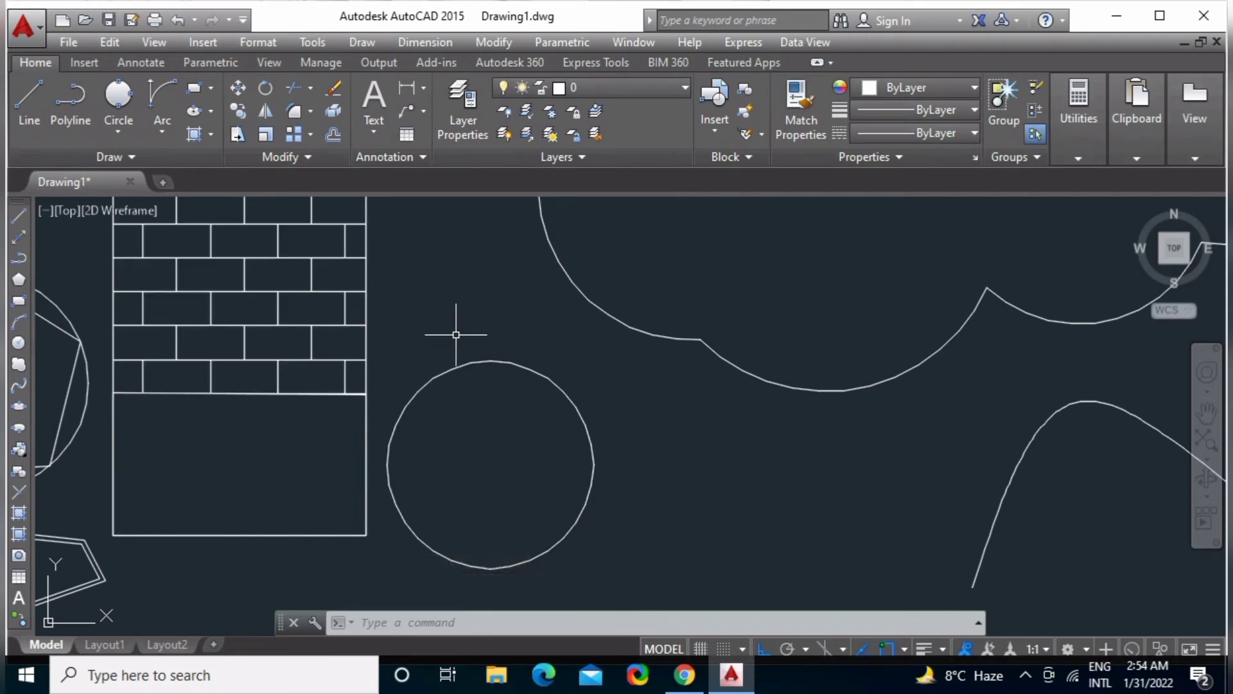
middle_drag(539, 336, 561, 434)
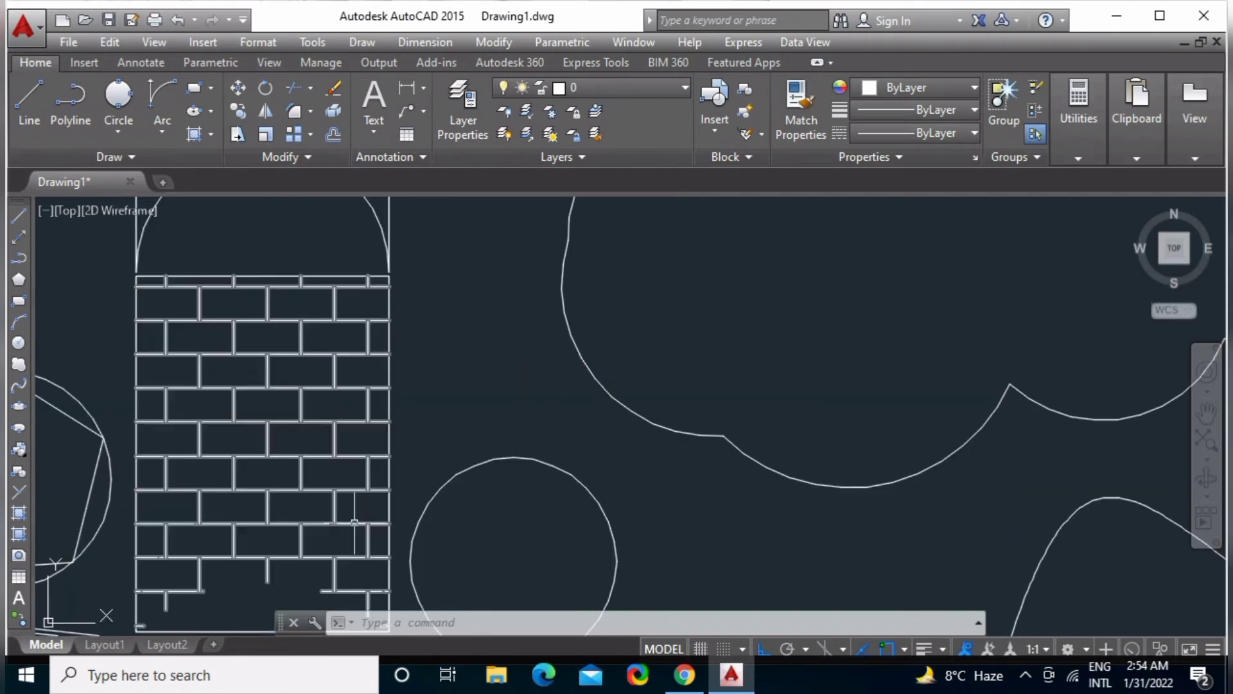
scroll(358, 474, down, 5)
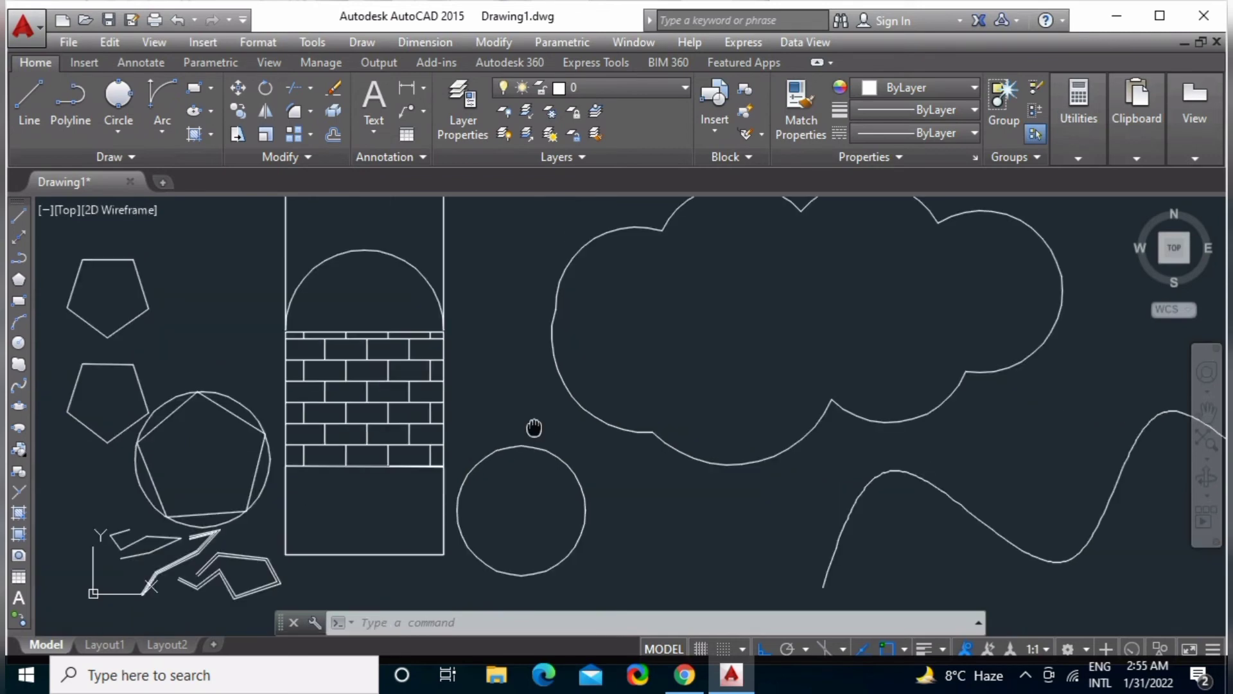
scroll(513, 426, up, 3)
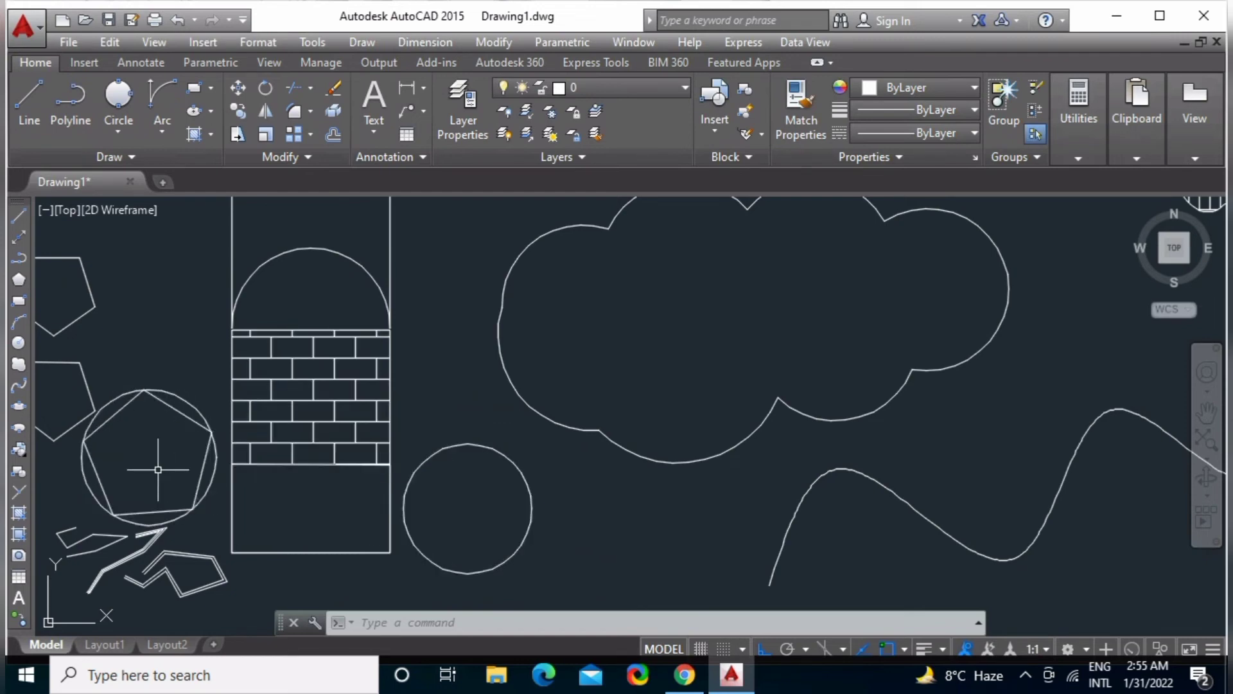
Hatch the pentagon with the AR-B816C brick pattern.
text(h)
key(Return)
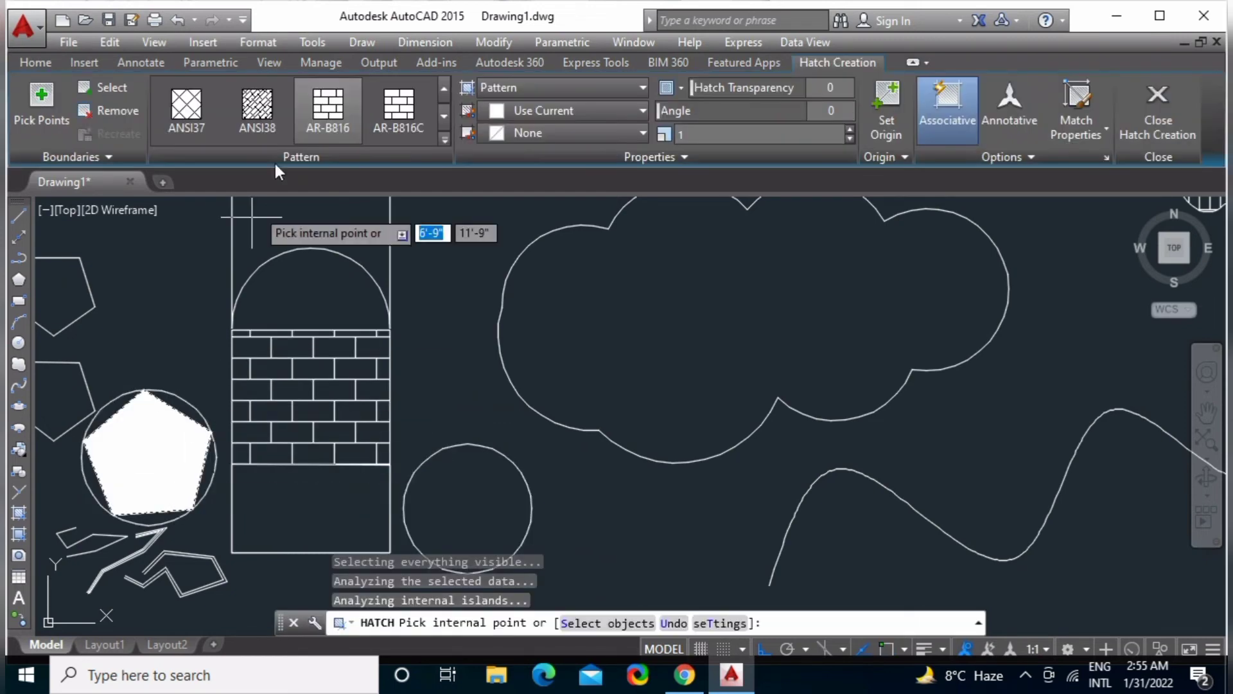
click(411, 115)
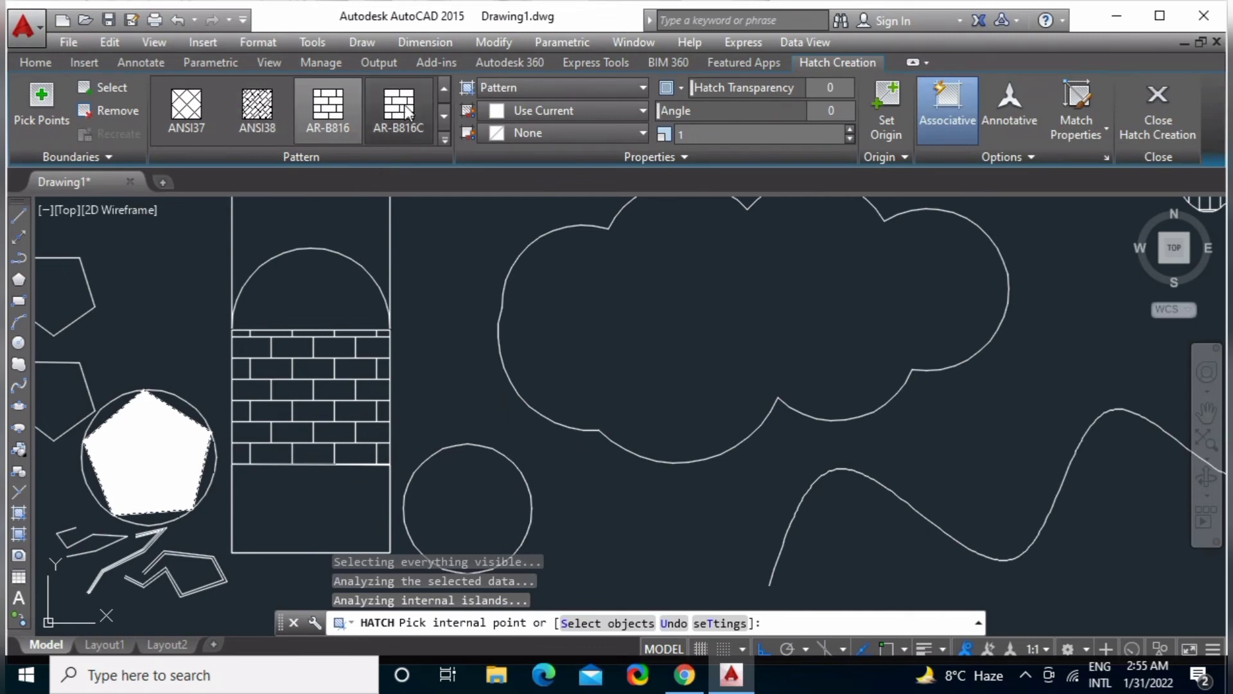
click(1153, 111)
right_click(104, 503)
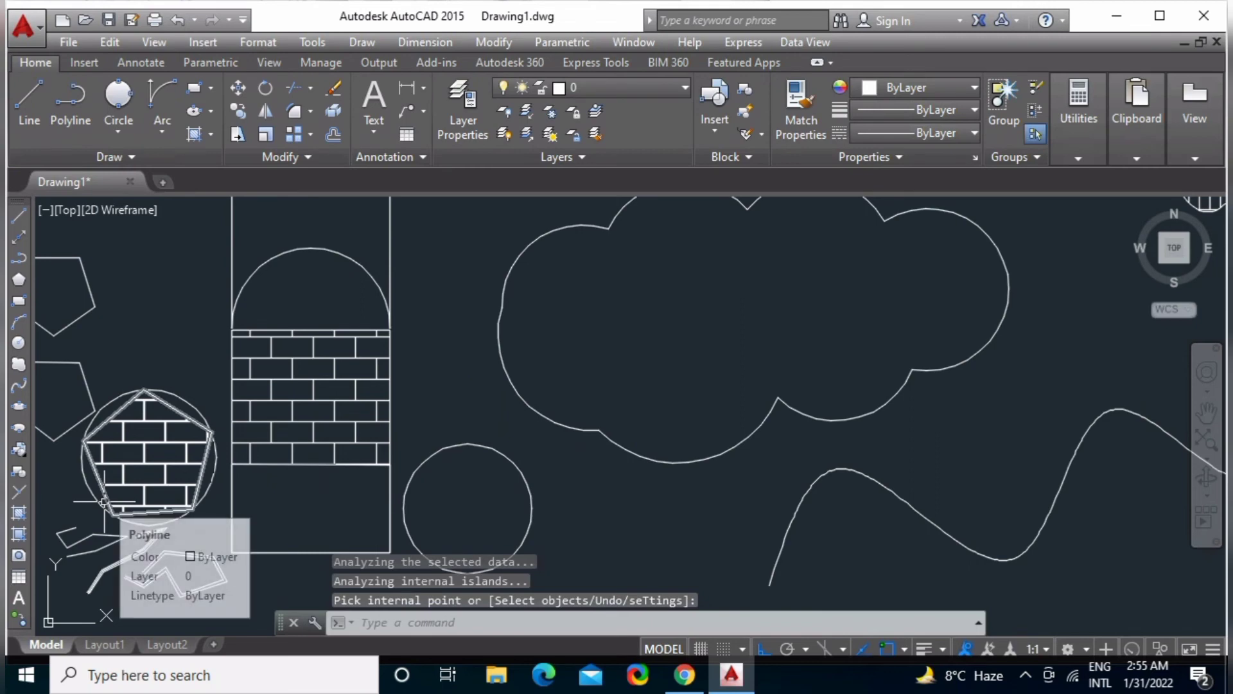
click(138, 531)
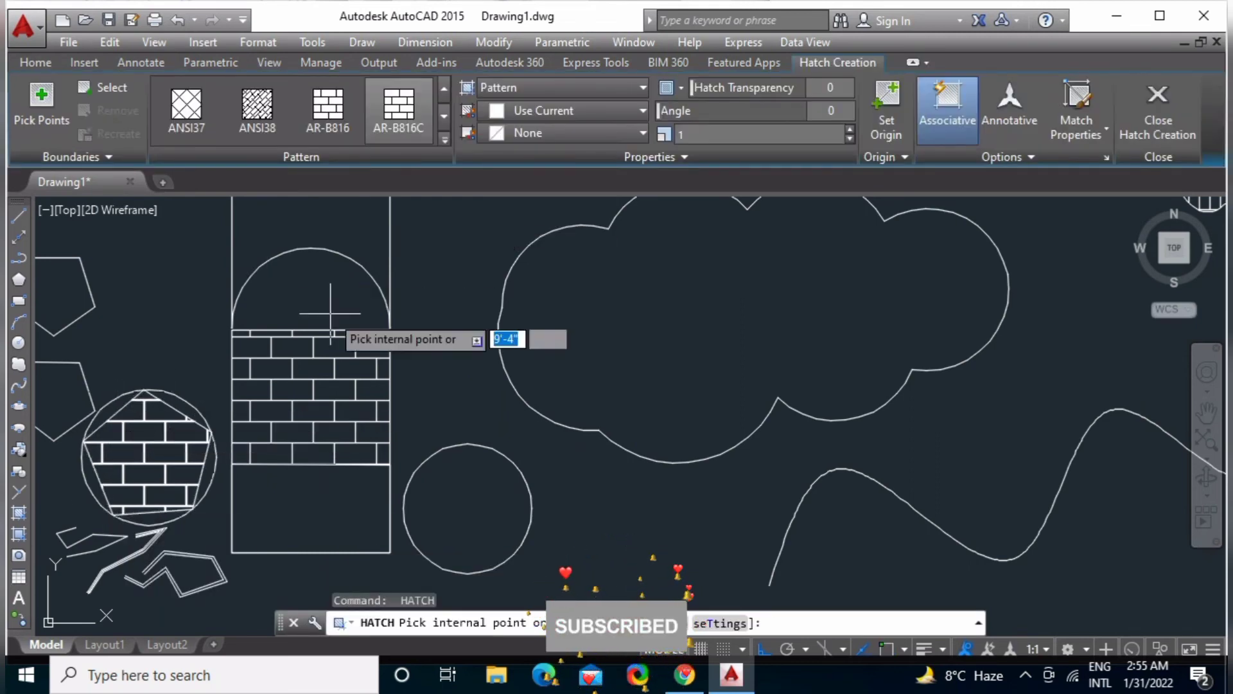
key(Escape)
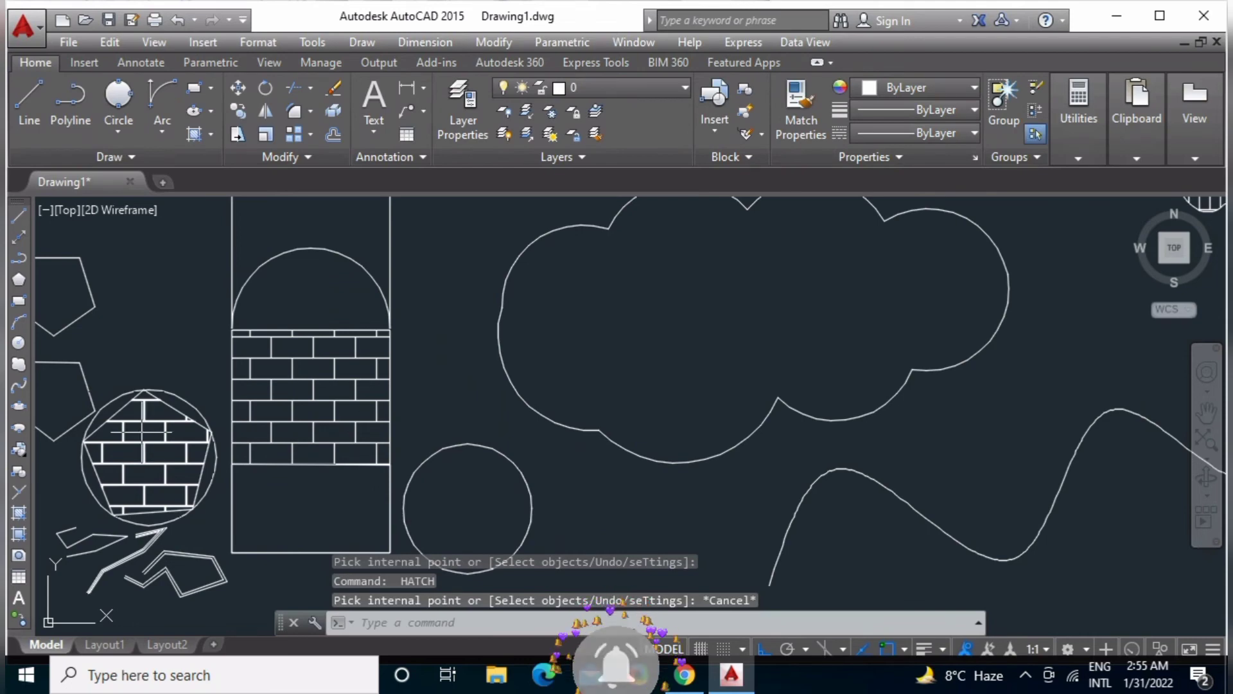
Remove the circle's old hatch and fill the whole circle with the AR-B816C brick hatch.
click(144, 448)
key(Escape)
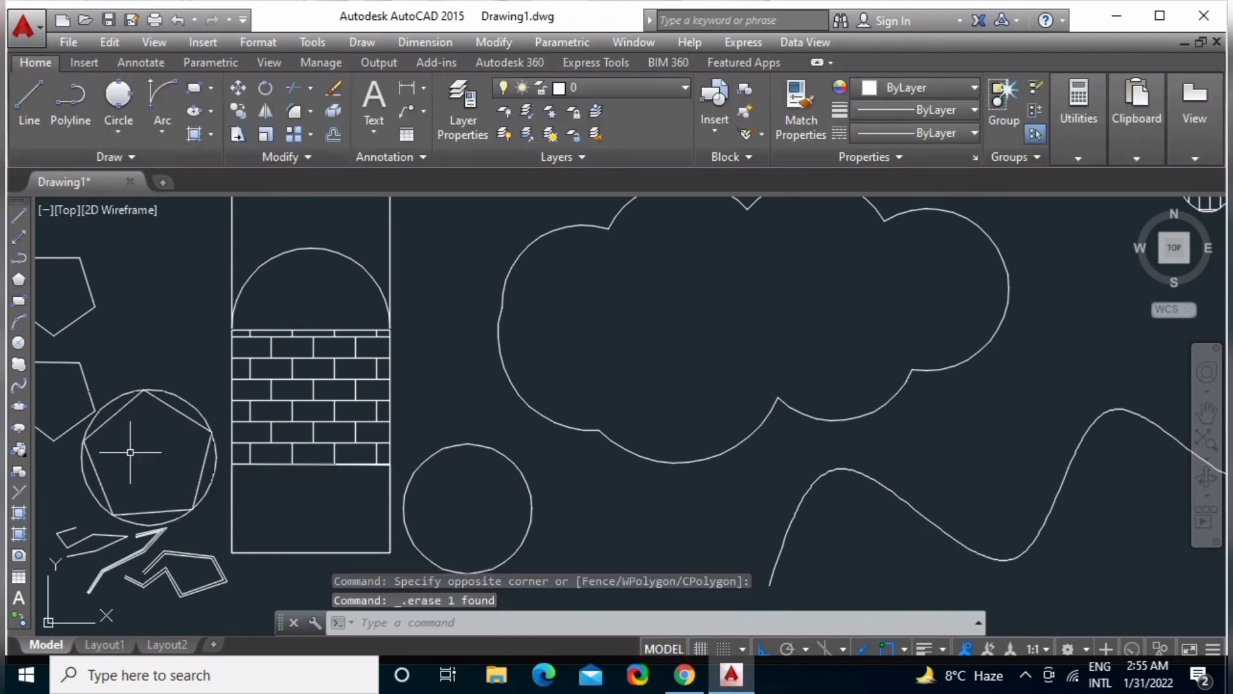
text(h)
key(Return)
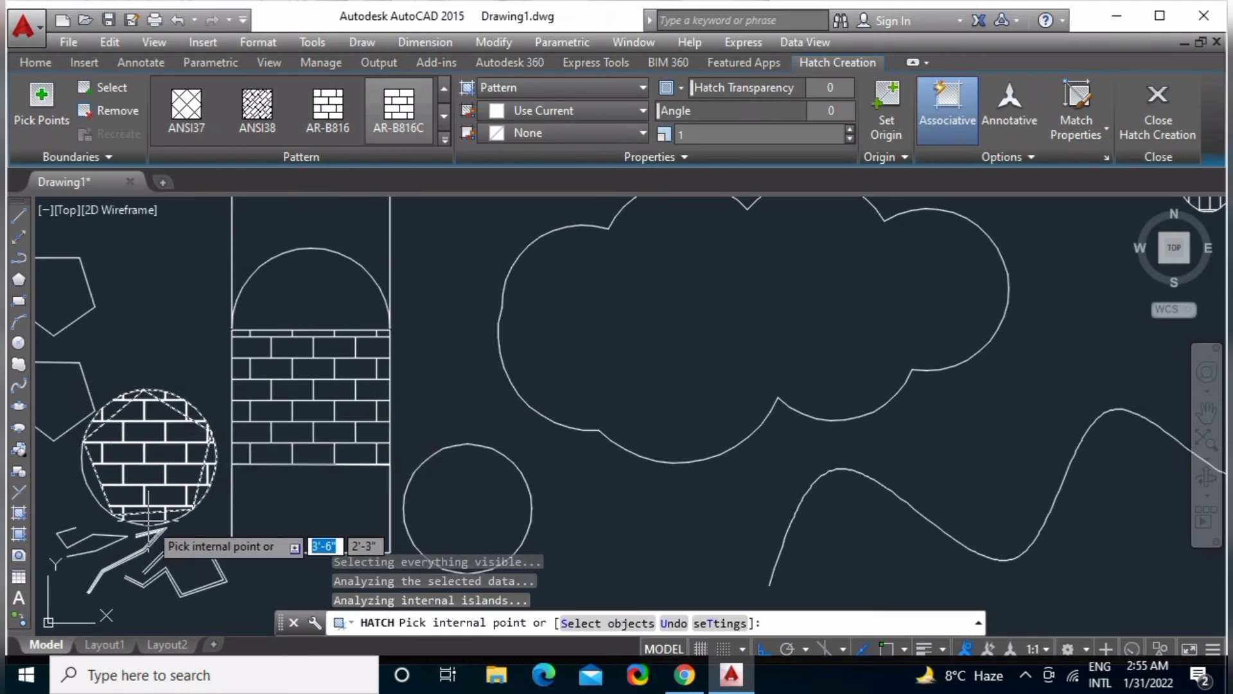
click(103, 492)
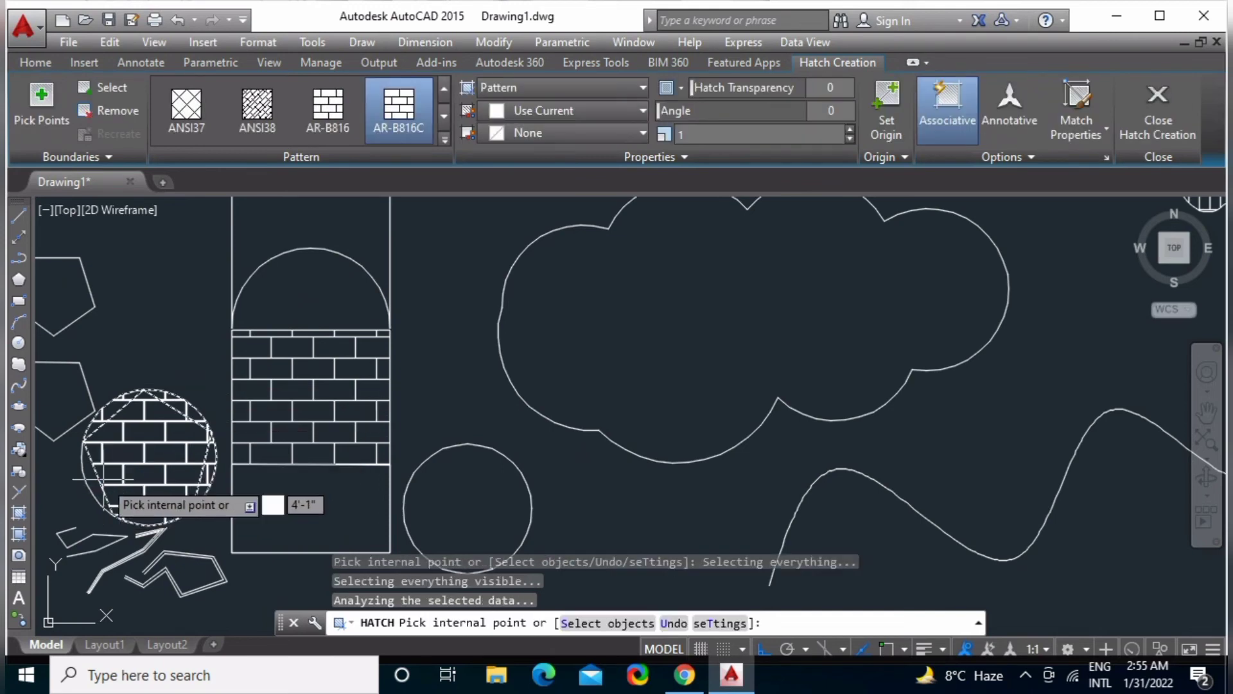
key(Return)
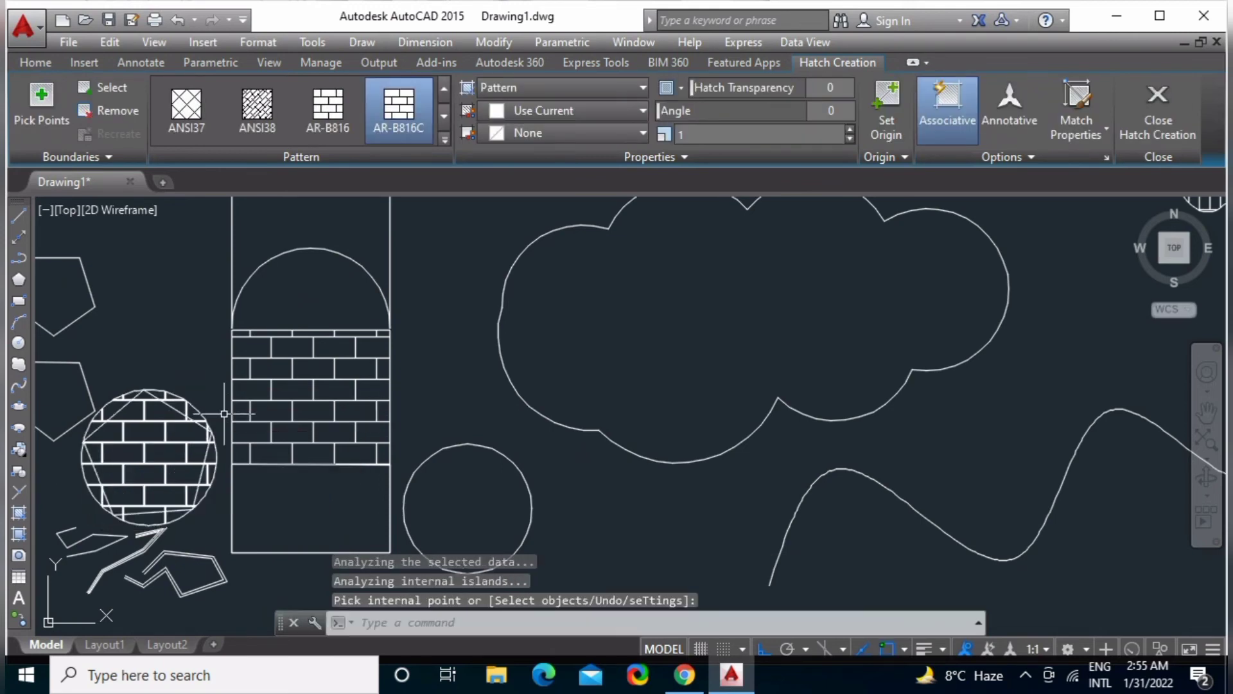
scroll(174, 456, up, 3)
Draw a wipeout through the pentagon's vertices inside the brick-hatched circle.
middle_drag(170, 453, 289, 462)
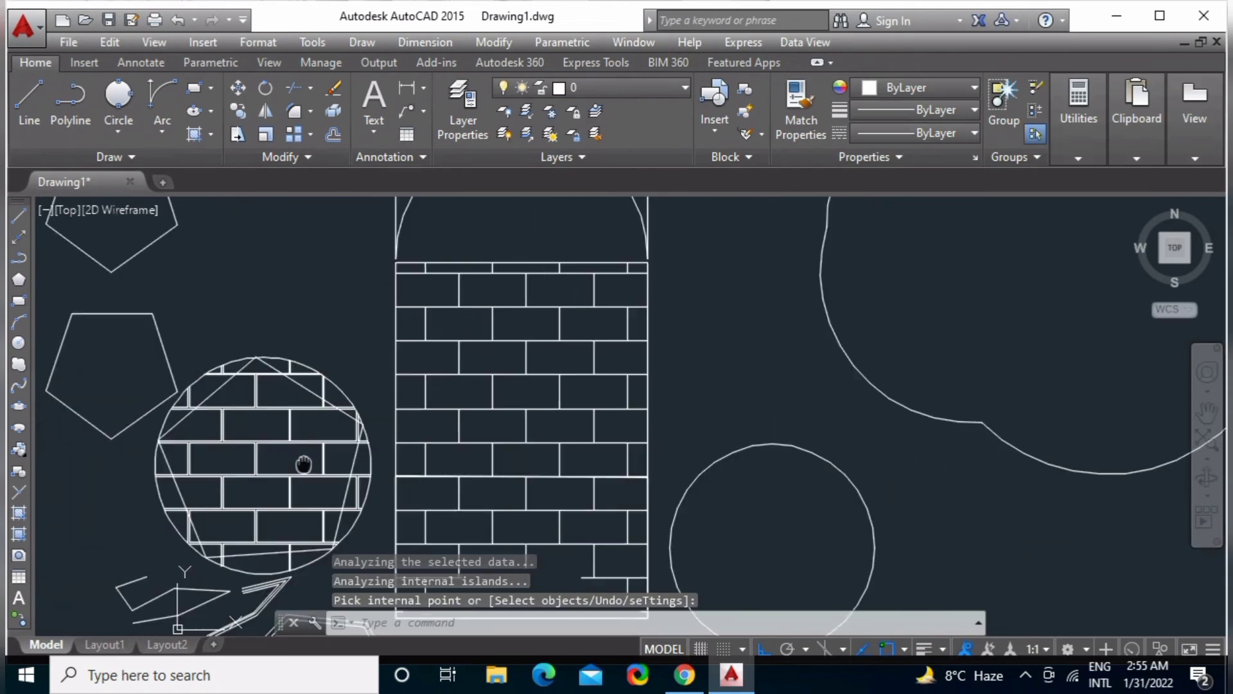
scroll(228, 386, up, 4)
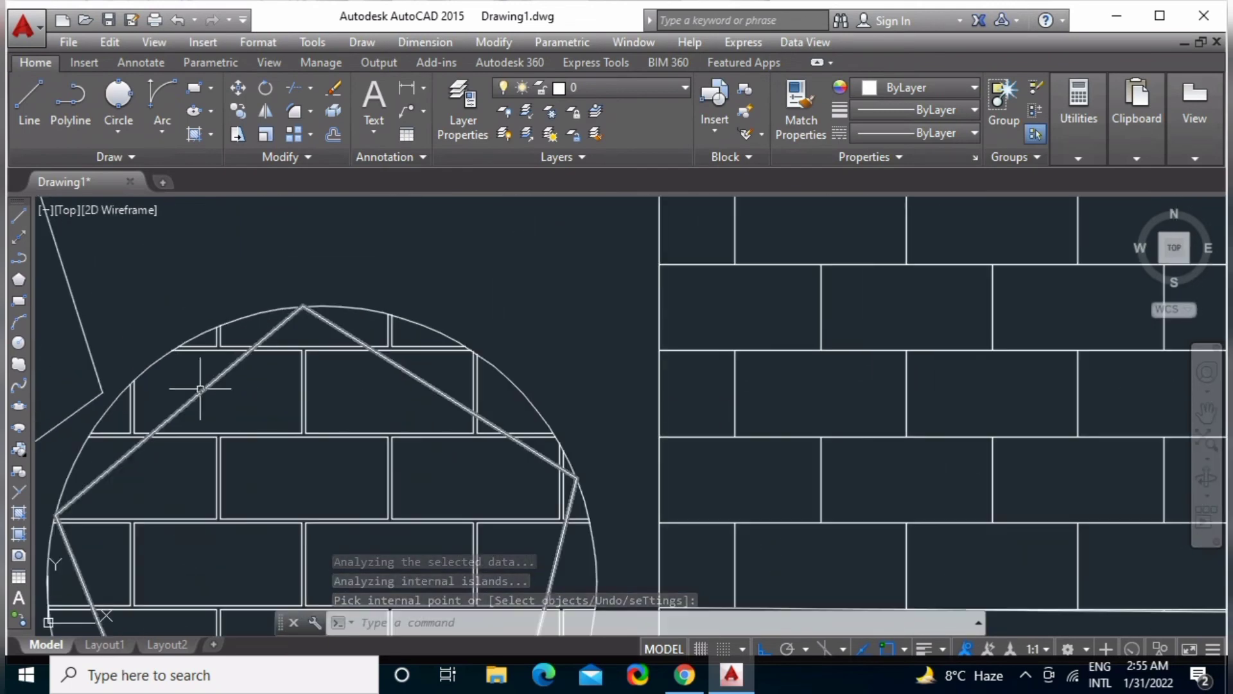
scroll(320, 441, down, 1)
scroll(328, 424, down, 2)
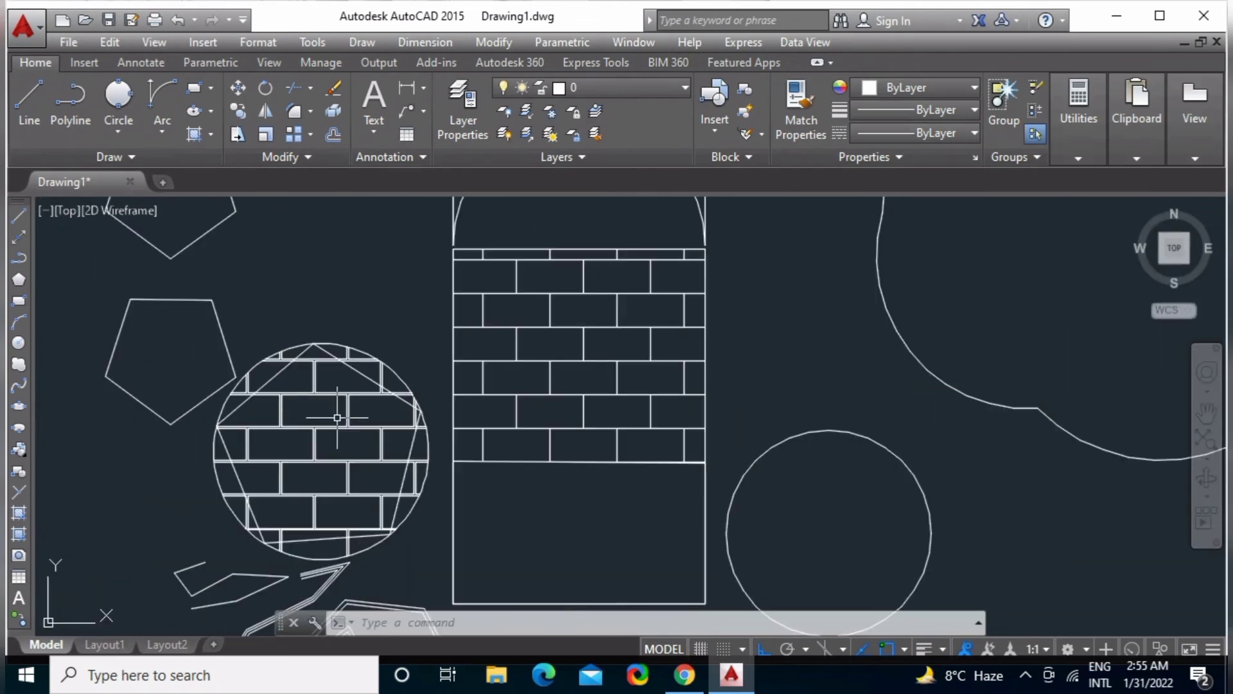
scroll(334, 440, up, 1)
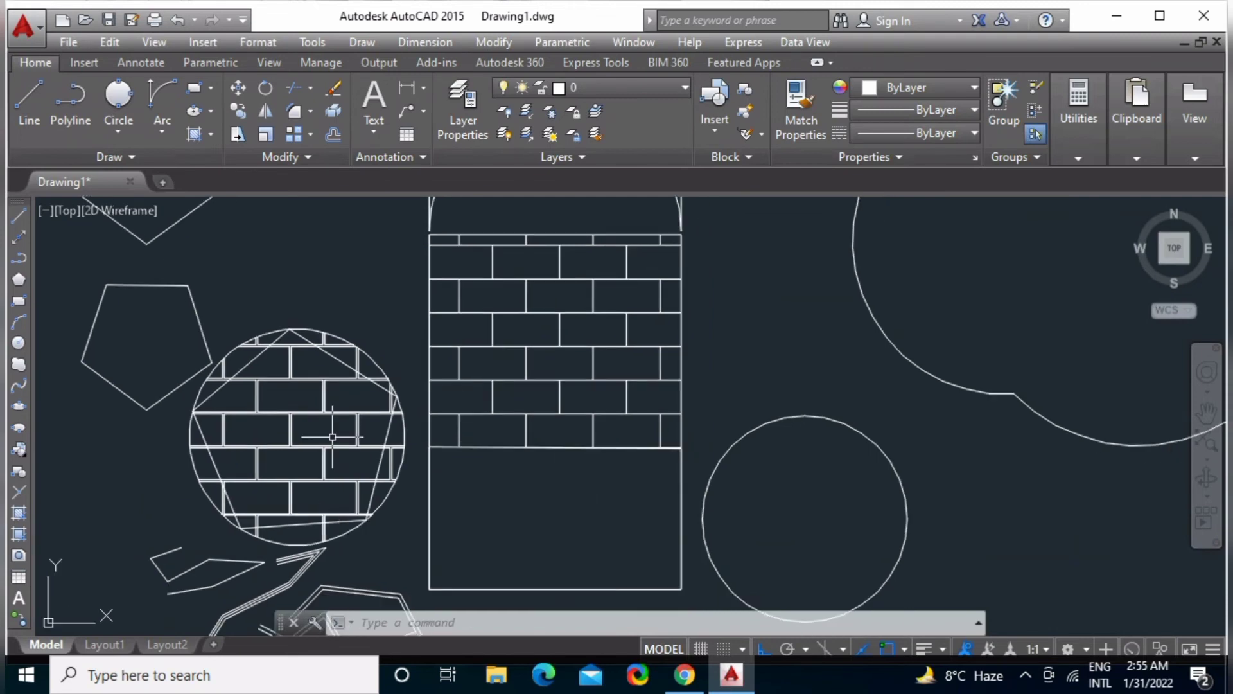
text(wipeout)
key(Return)
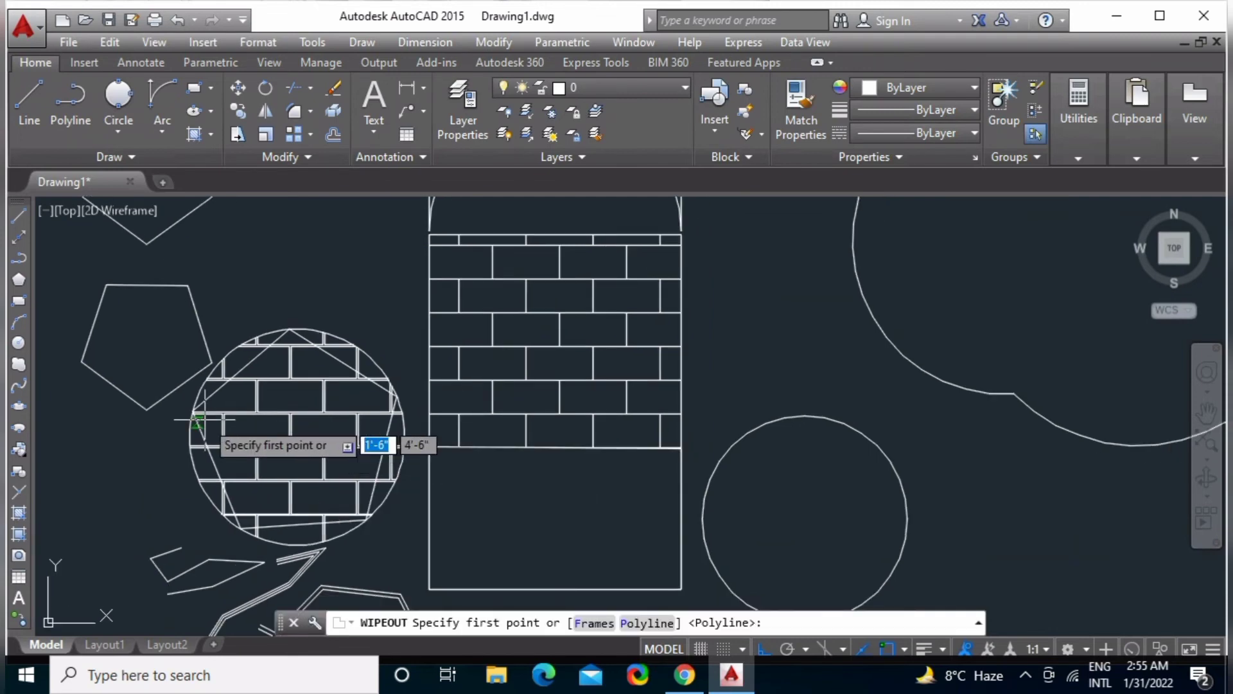
click(194, 418)
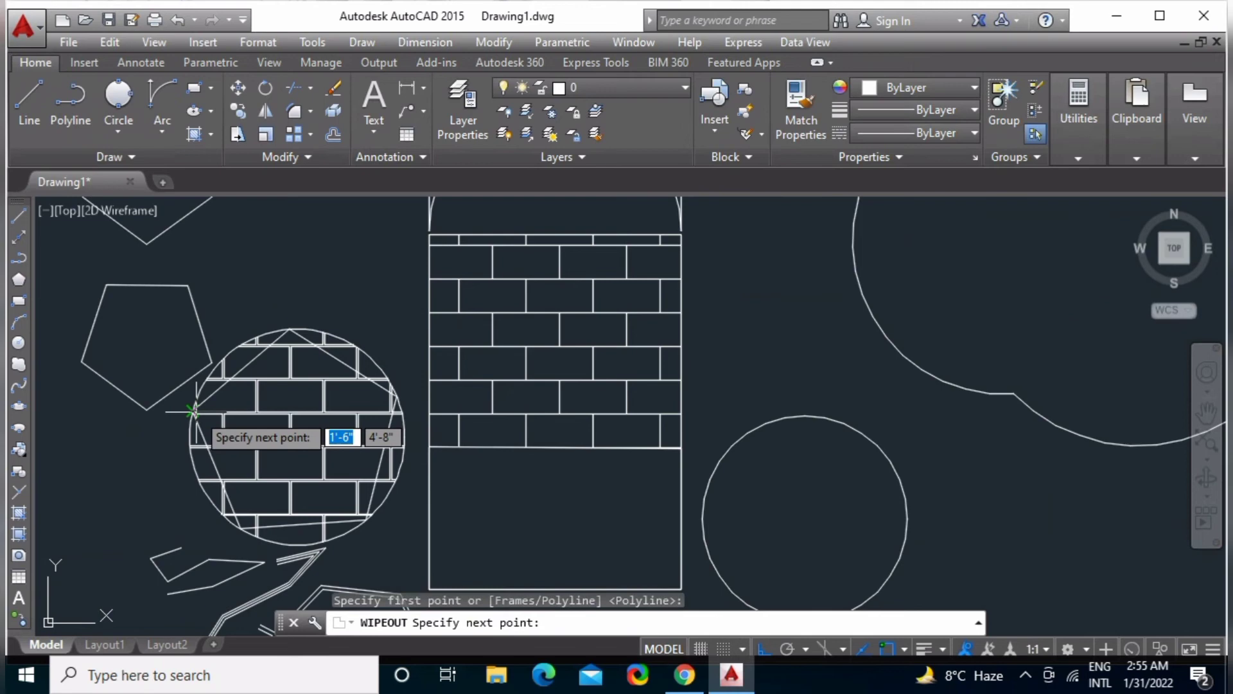
click(289, 328)
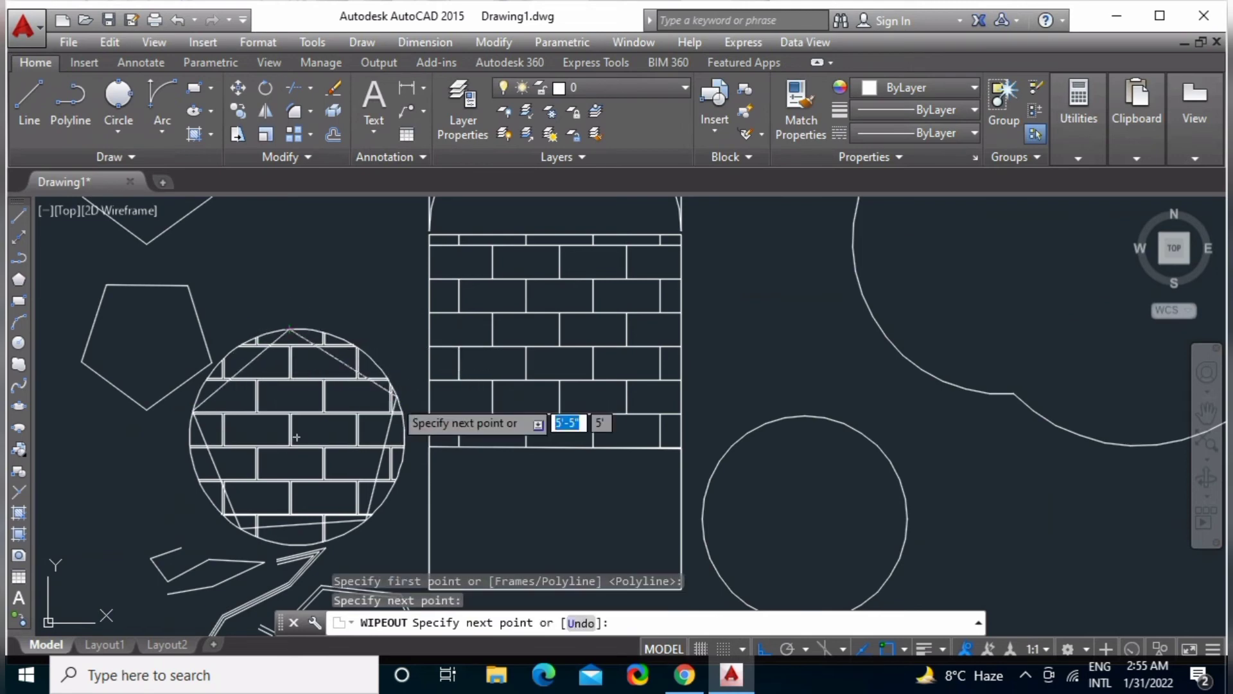
click(393, 393)
click(367, 517)
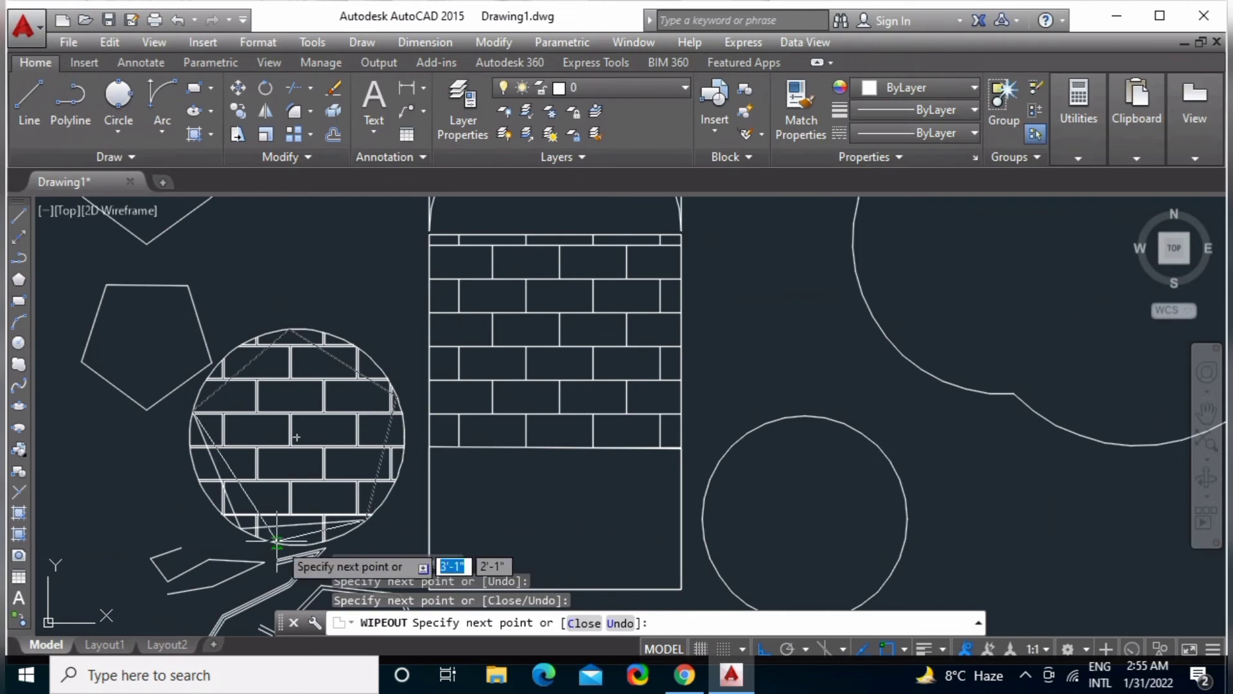
click(239, 528)
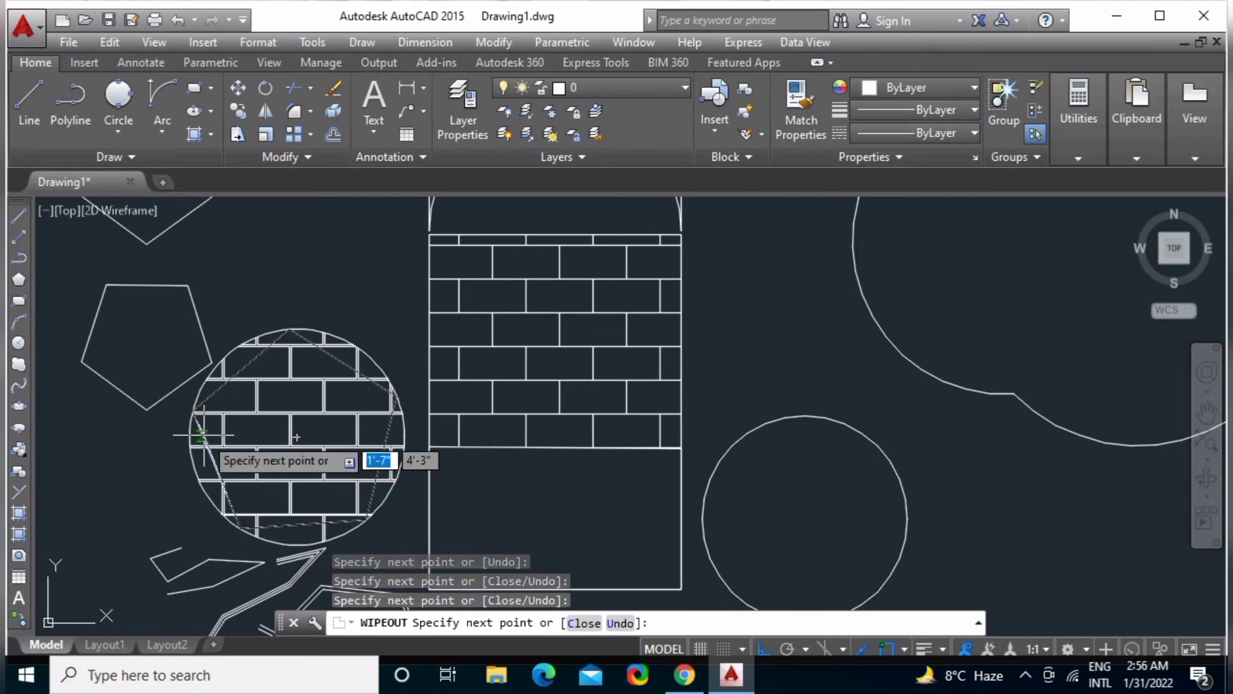
click(192, 409)
key(Return)
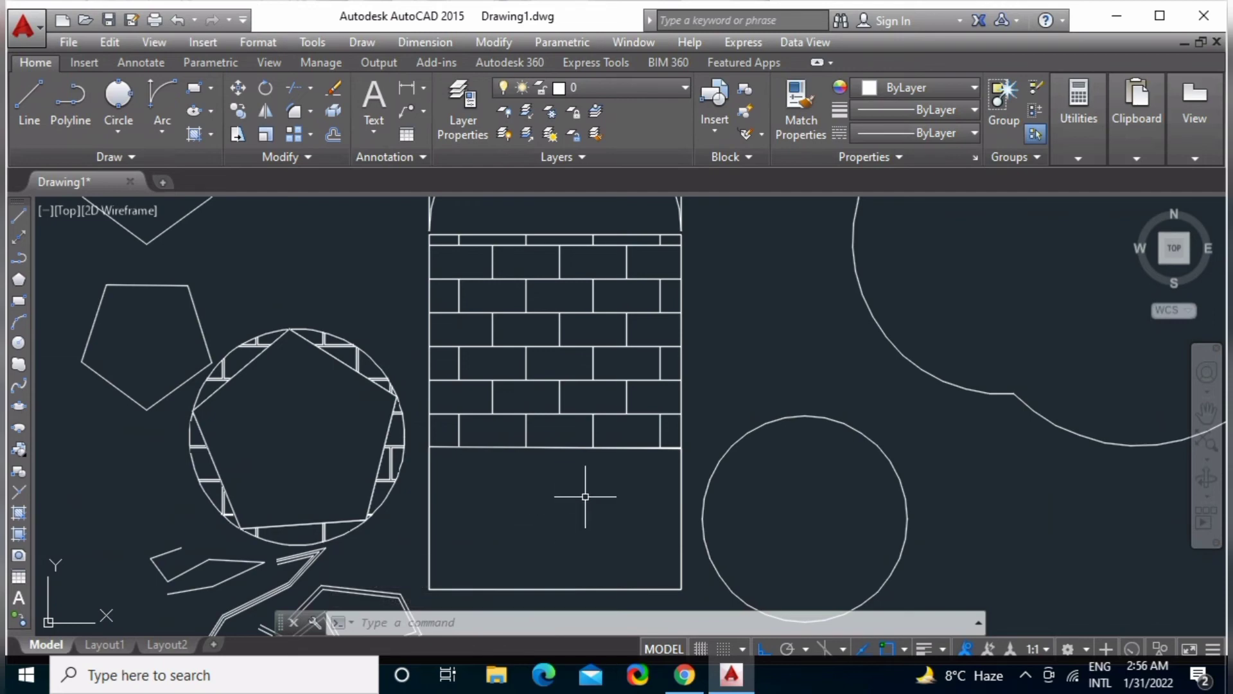
Zoom out and pan to bring the ellipses, spiral and cloud into view.
scroll(585, 496, down, 2)
middle_drag(721, 523, 405, 512)
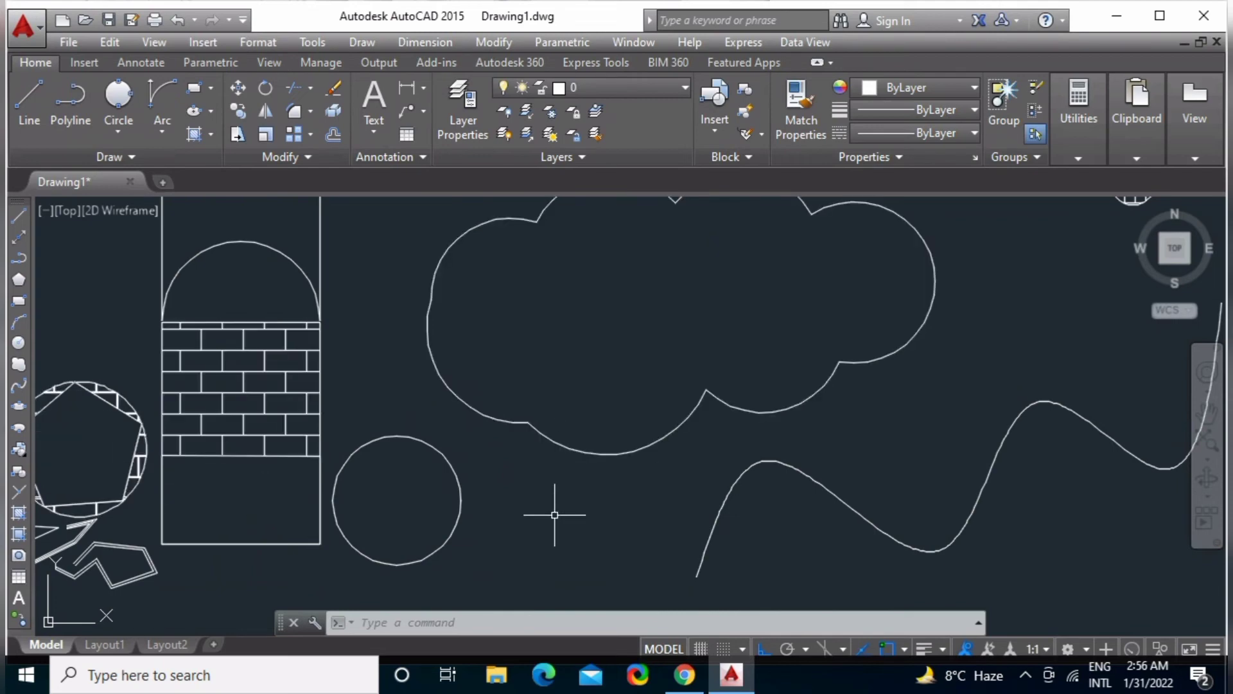
scroll(578, 523, down, 2)
middle_drag(488, 523, 236, 512)
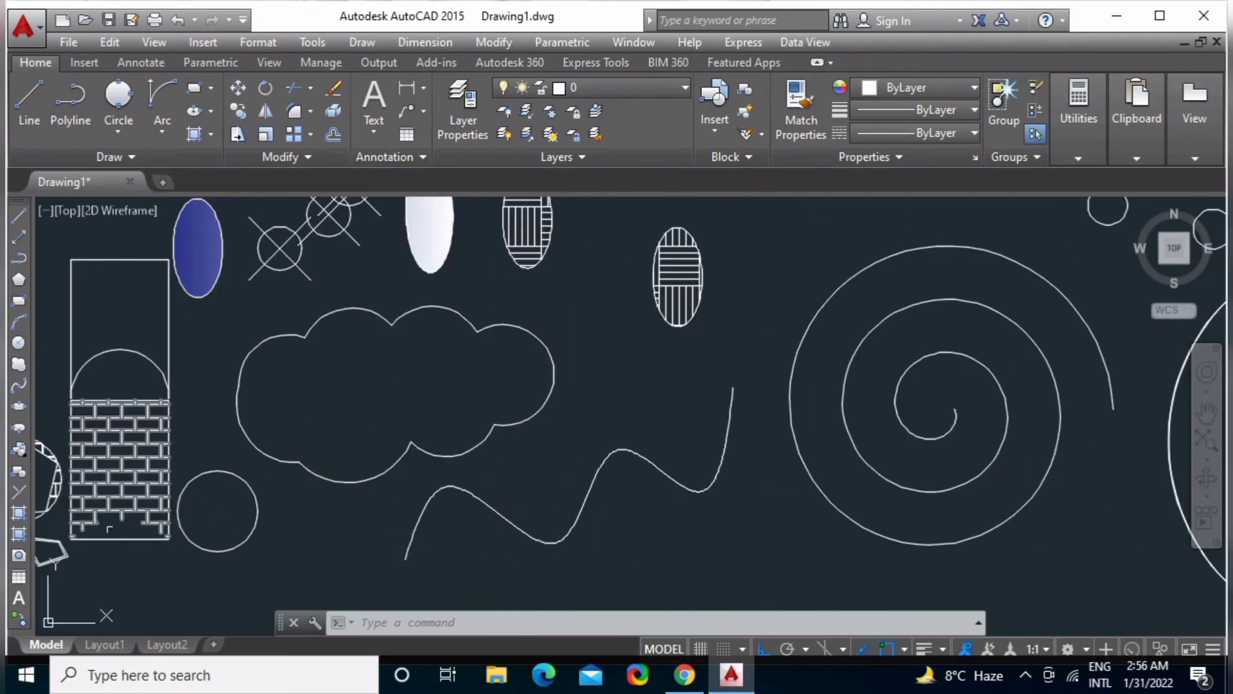
Undo the last change, then place multiline text 'dfghdgfhdfhfdf' in a box inside the cloud.
key(ctrl+z)
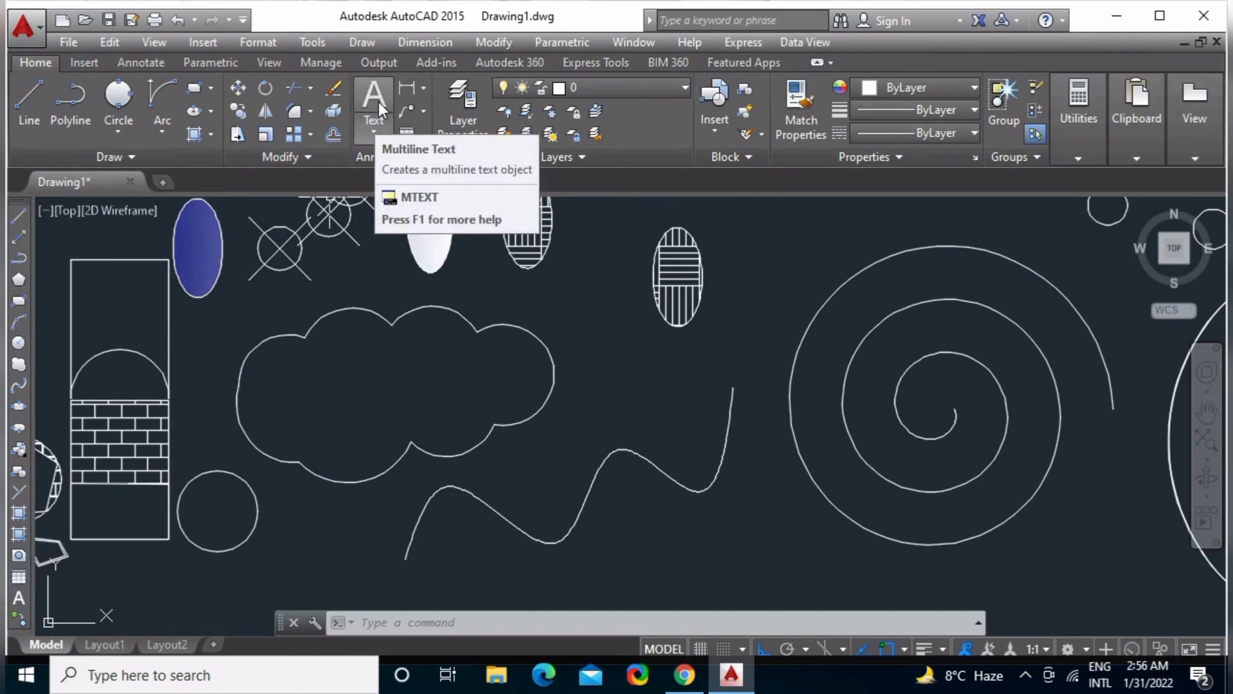
click(367, 40)
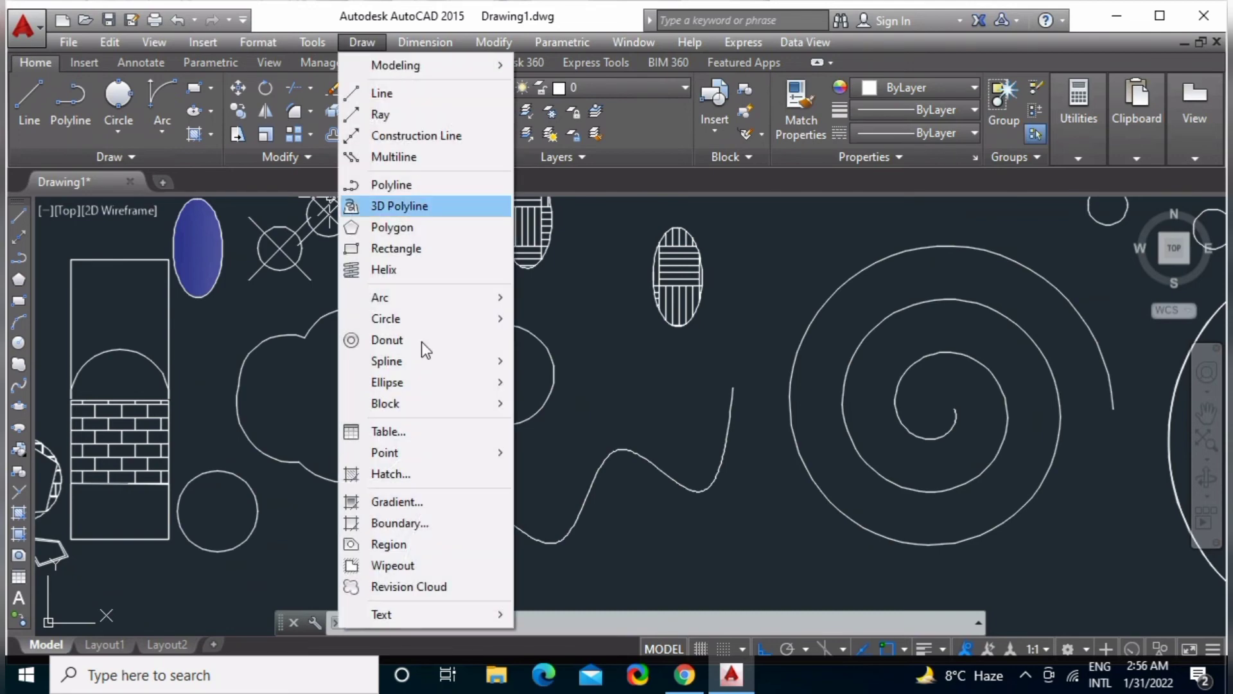
mouse_move(423, 614)
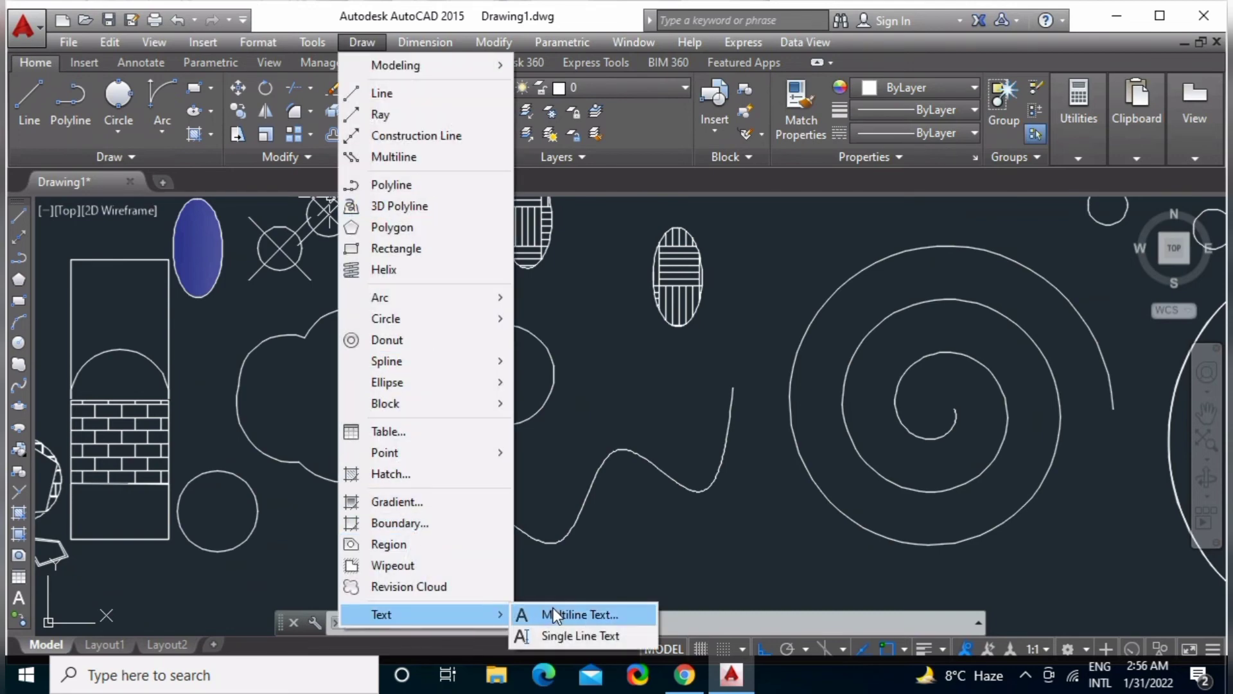
click(588, 547)
click(552, 568)
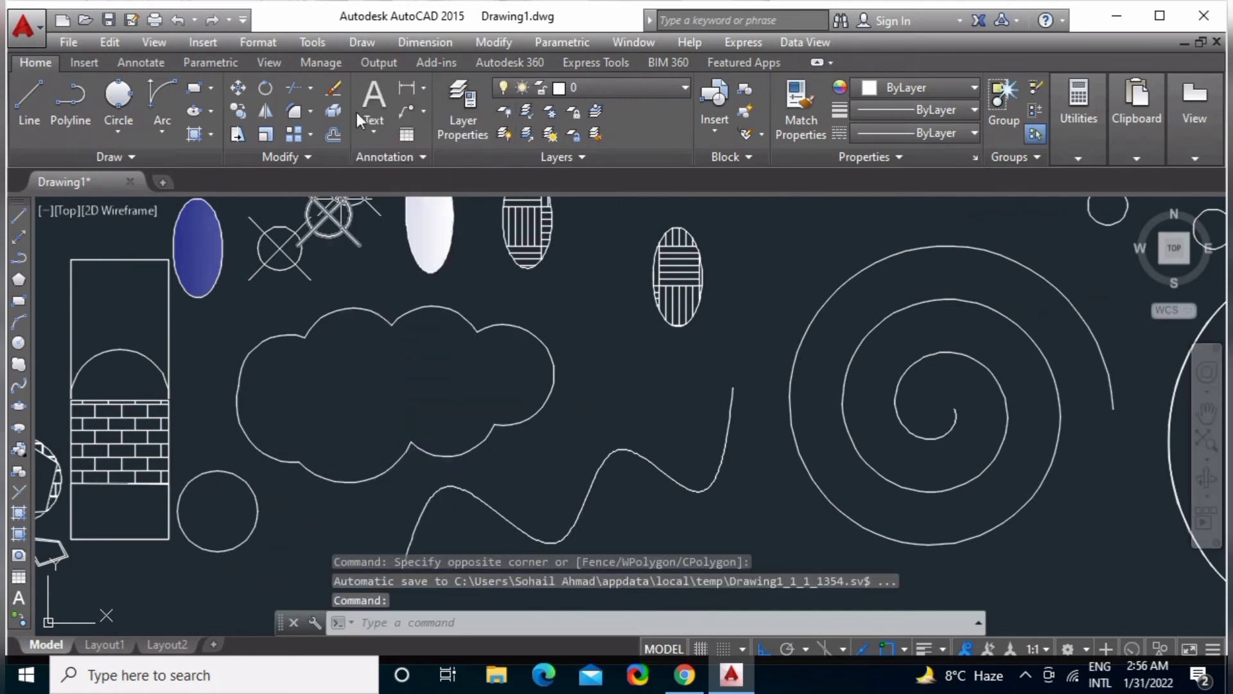
click(369, 101)
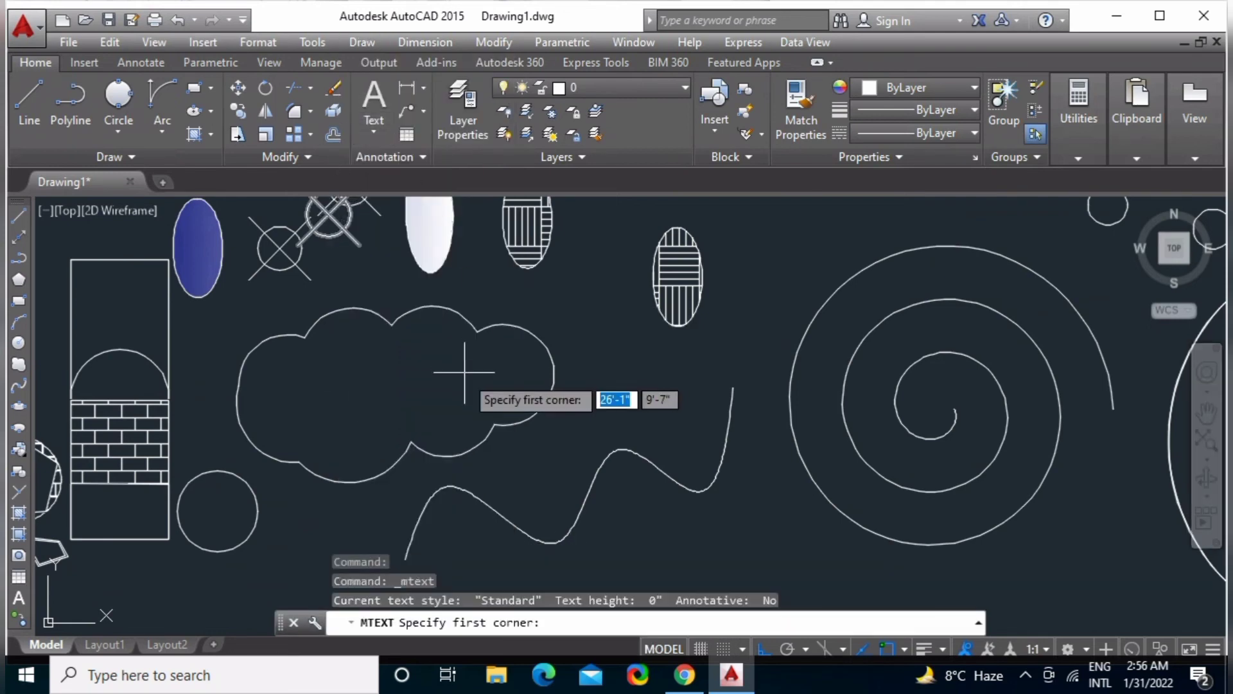
click(282, 379)
click(432, 400)
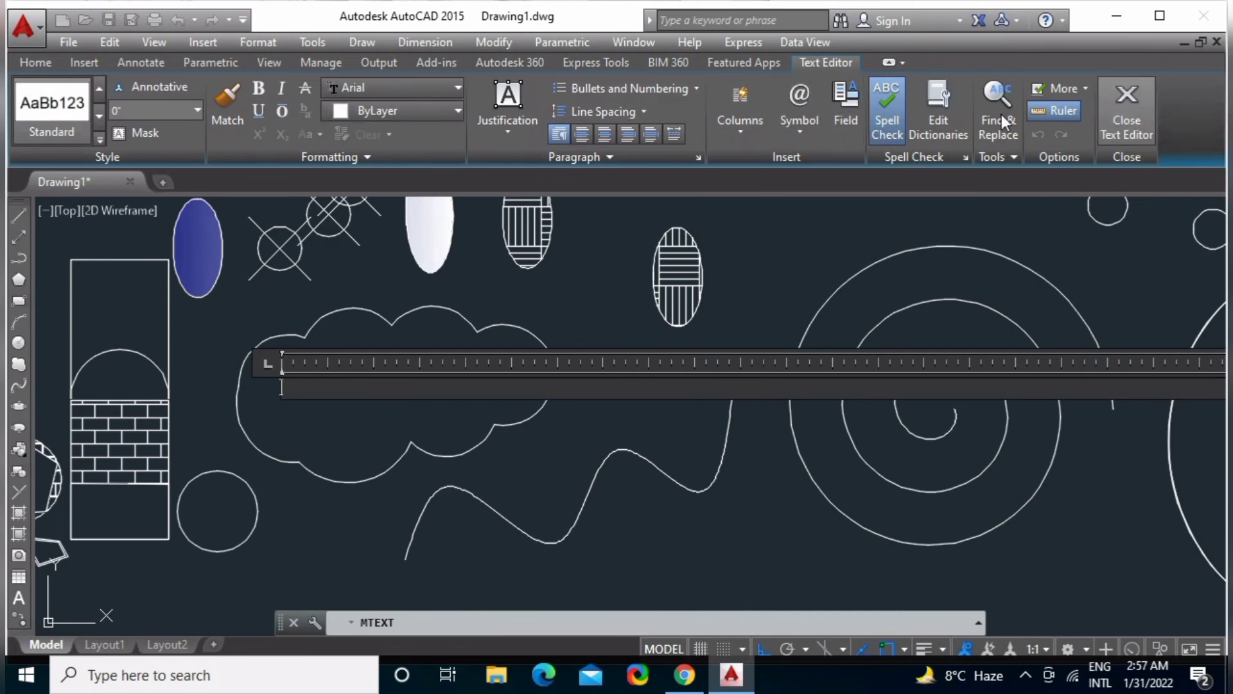
text(d)
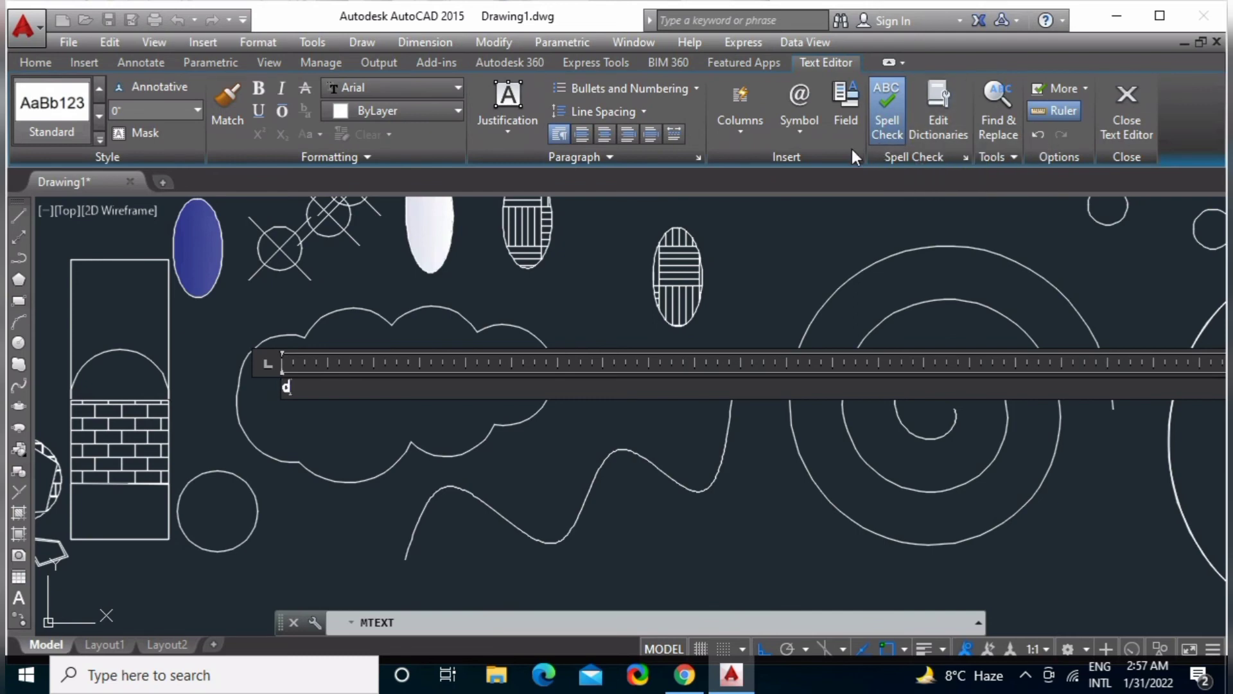
text(fghdgfhdfhfdf)
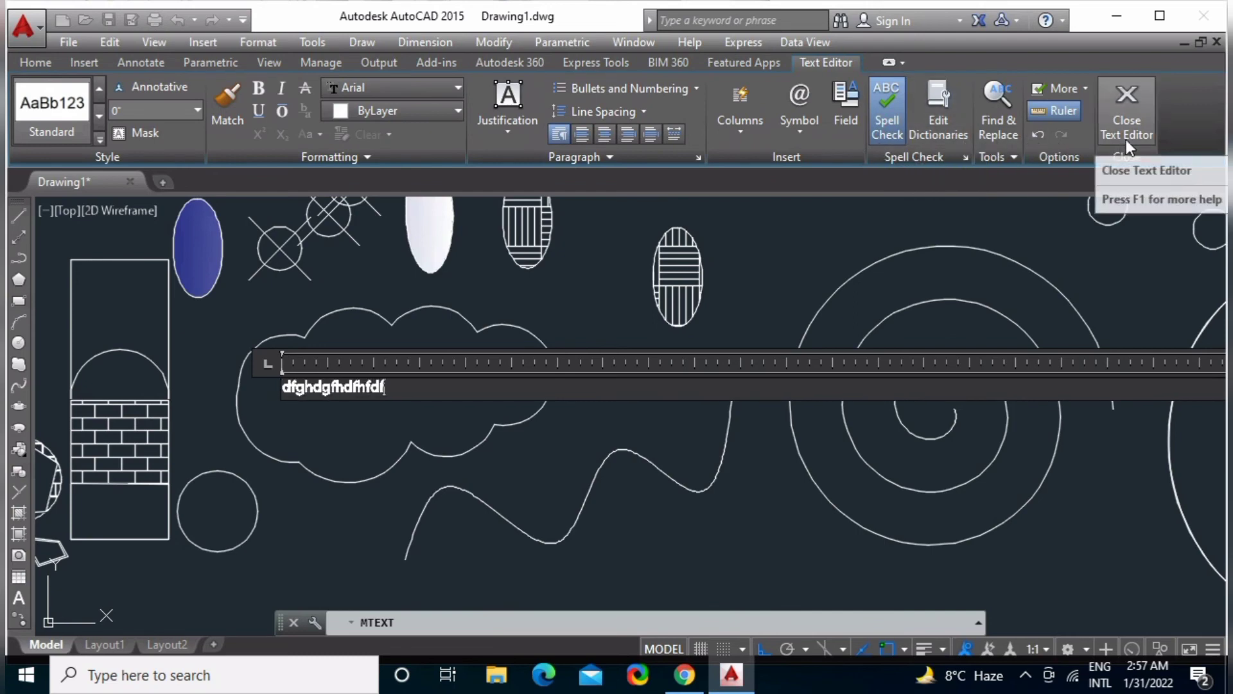
click(1126, 140)
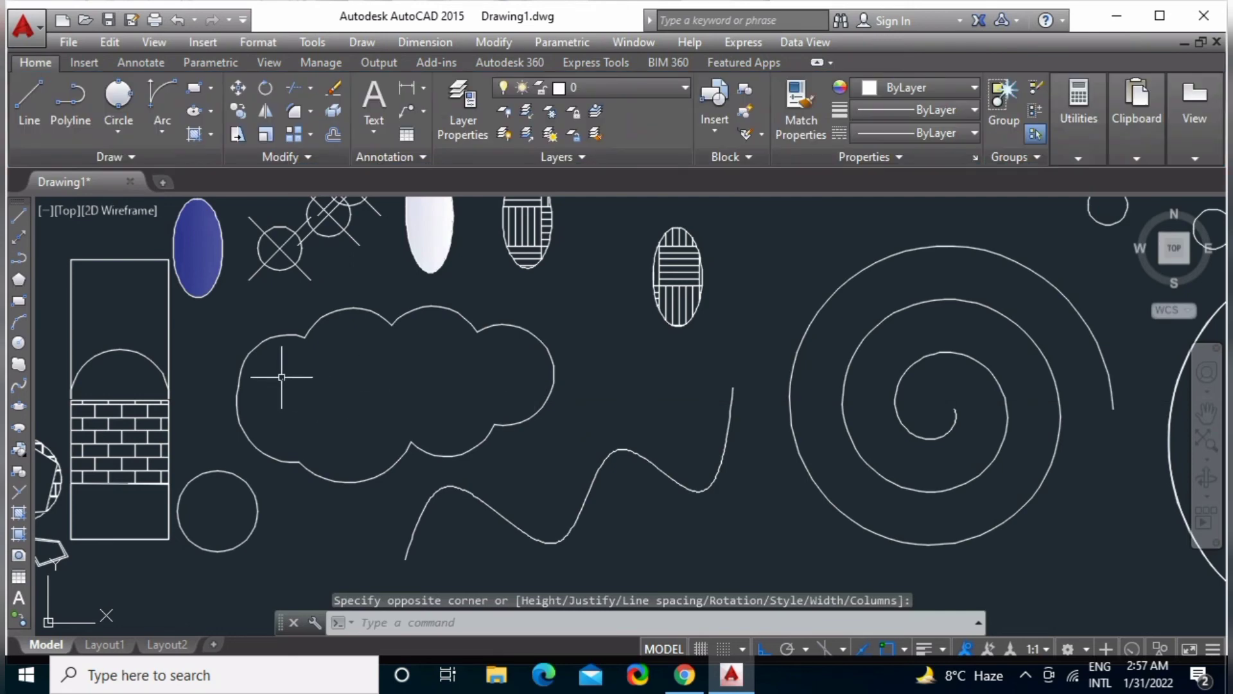
Change the cloud text 'dfghdgfhdfhfdf' to a 1' text height.
click(281, 378)
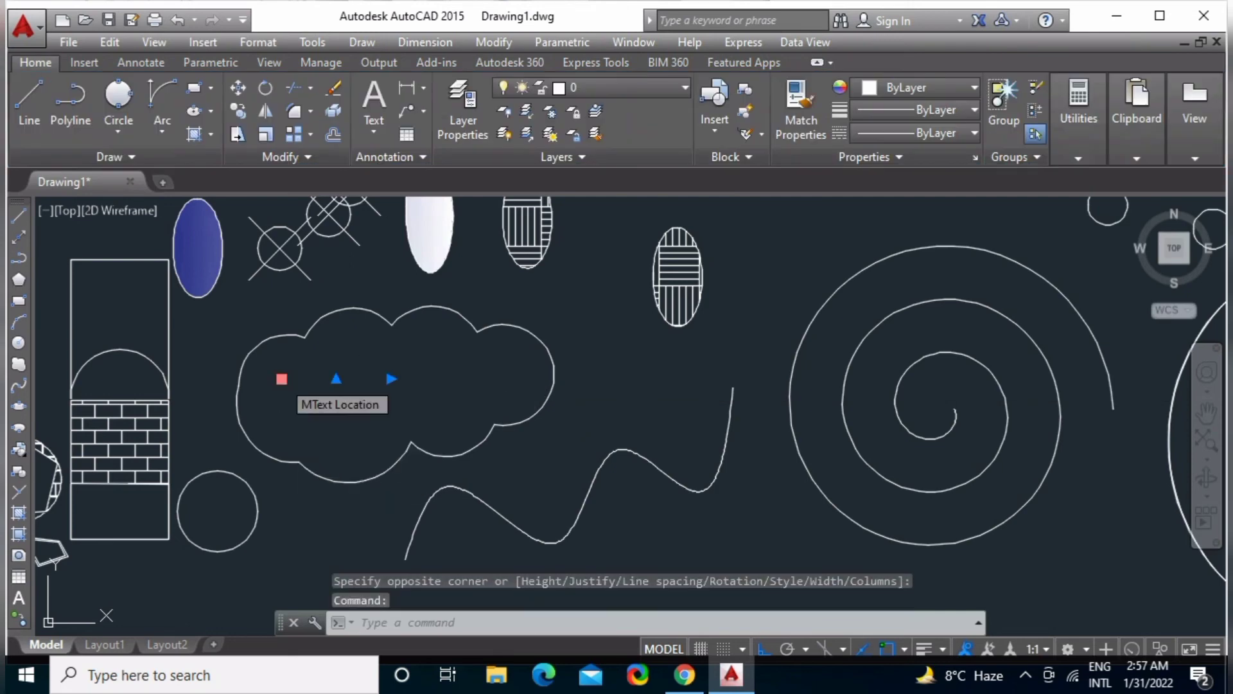
double_click(282, 379)
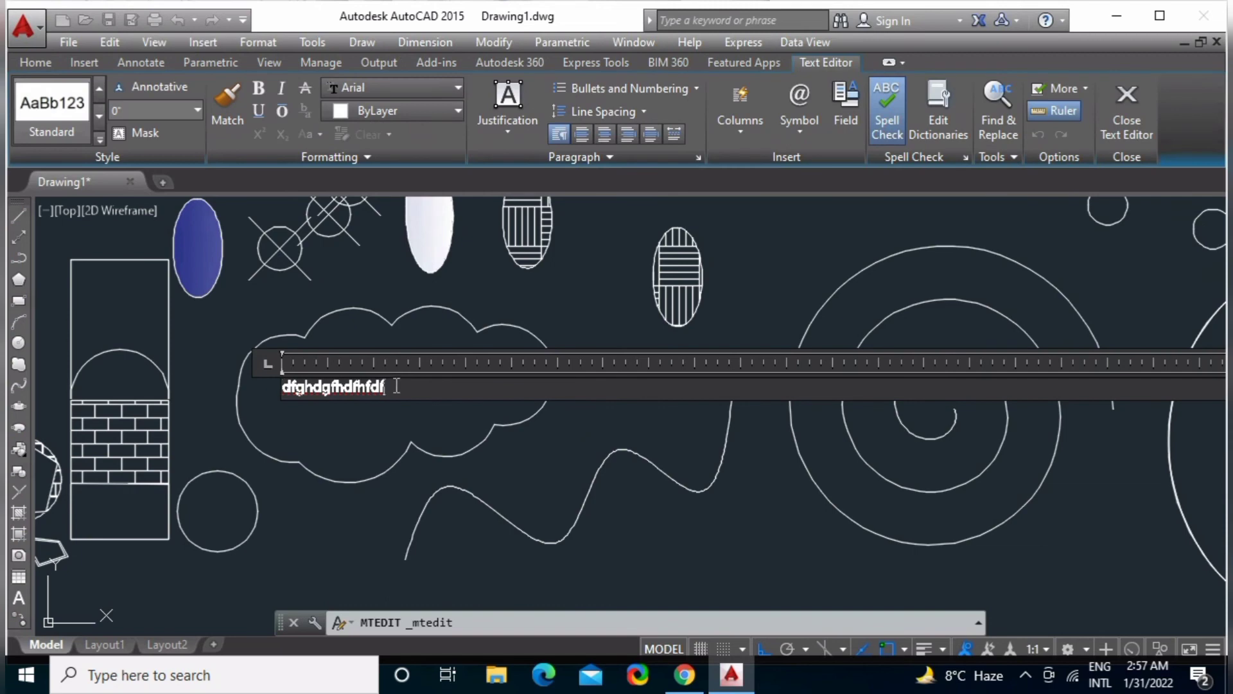
drag(396, 385, 244, 383)
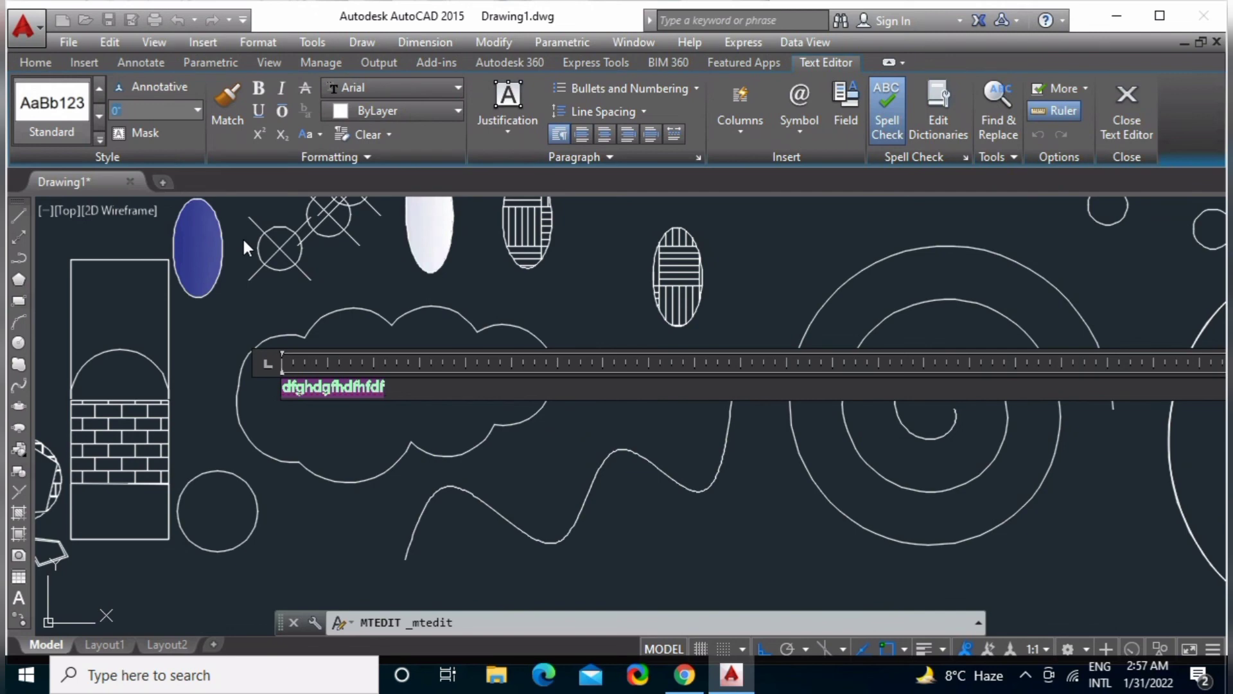
text(1)
key(Return)
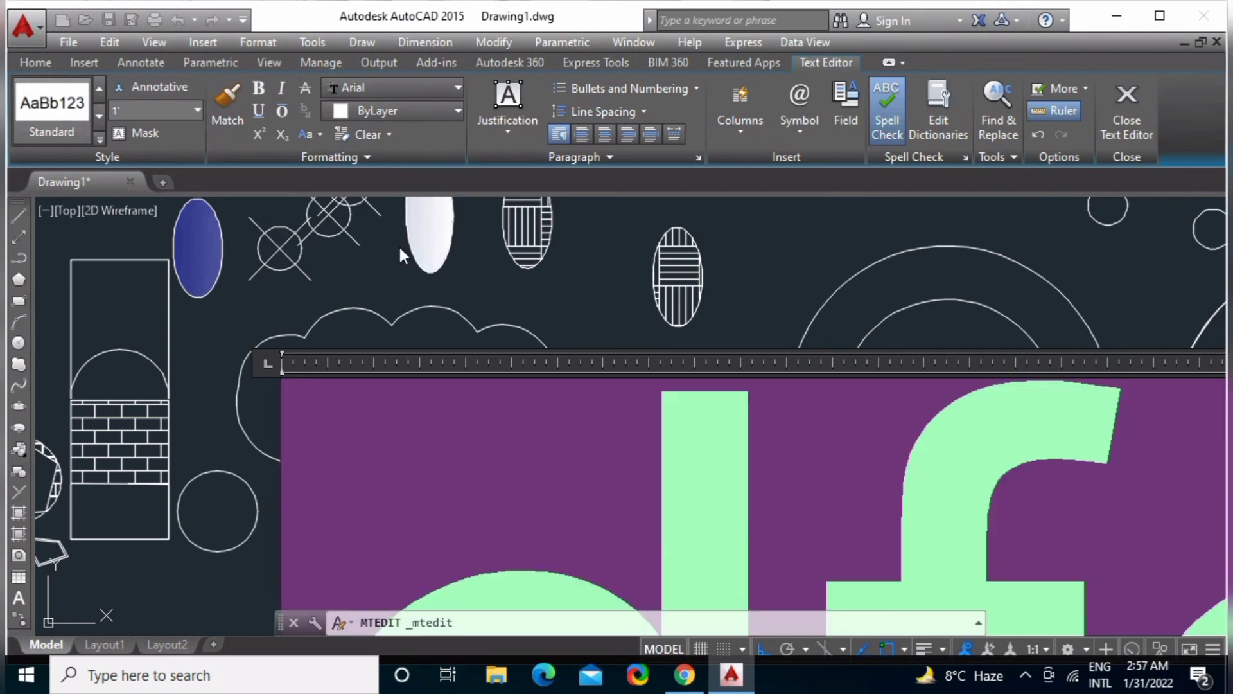
click(1128, 114)
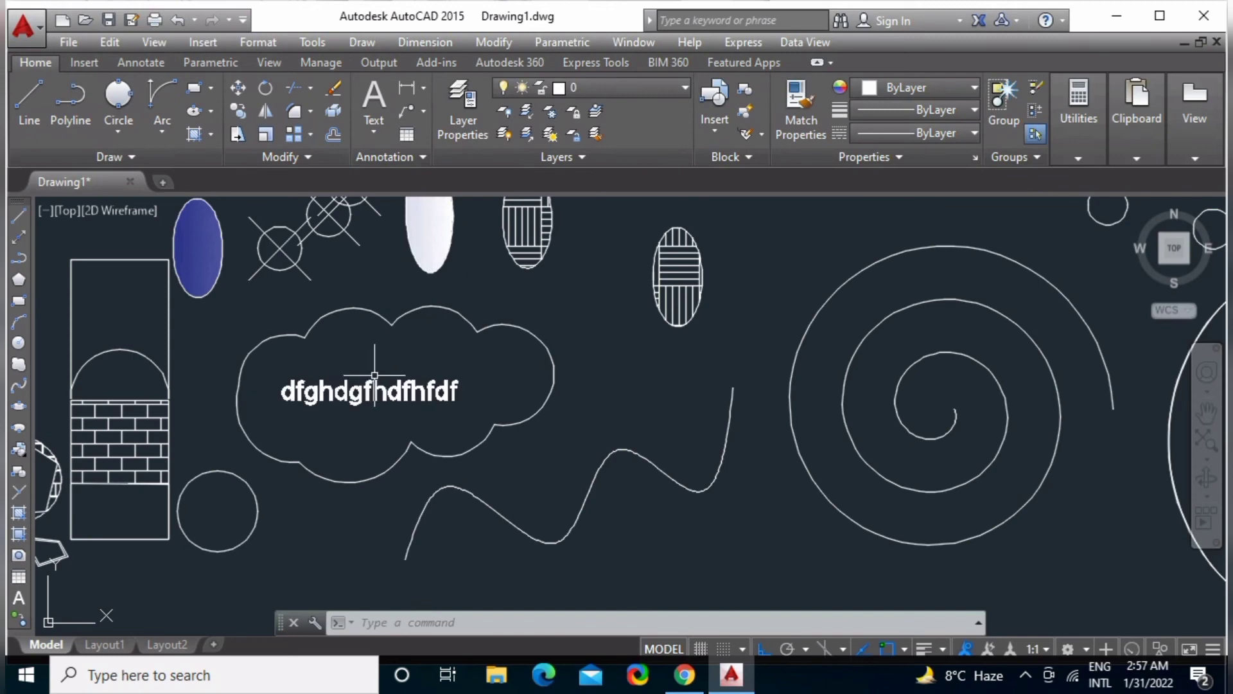
text(M)
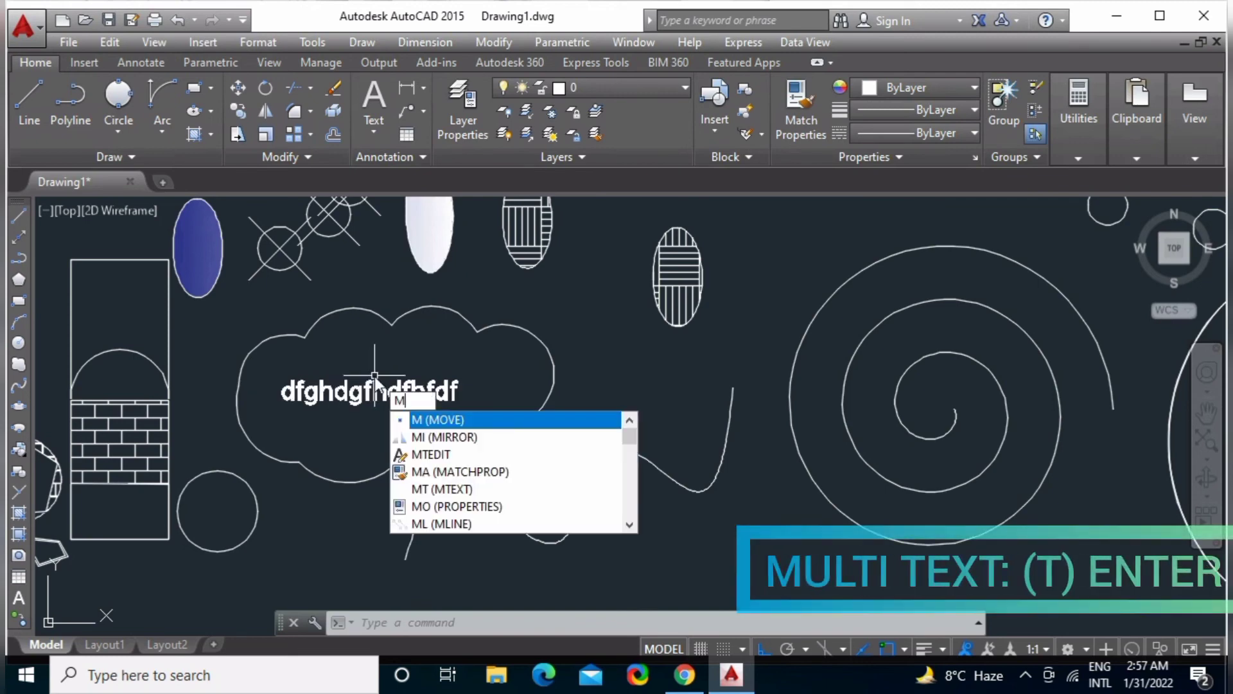
text(T)
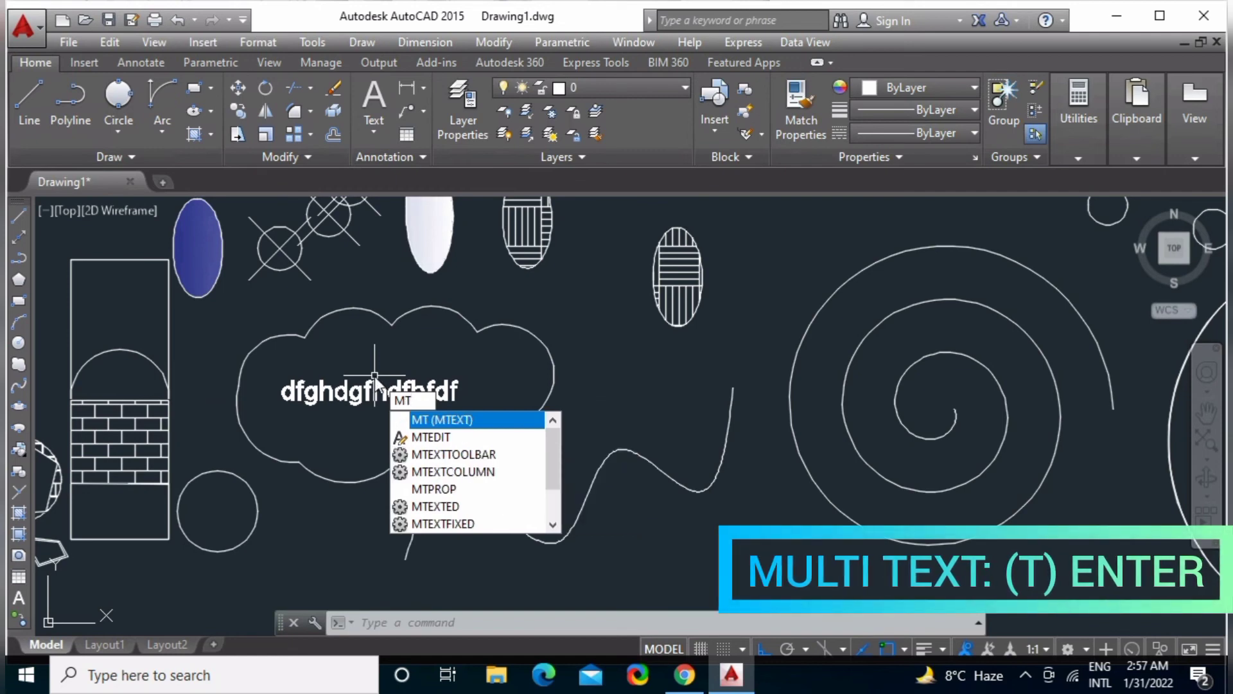
Add a 1'-high multiline text 'zgfsdgdfgsdfg' to the right of the cloud.
key(Return)
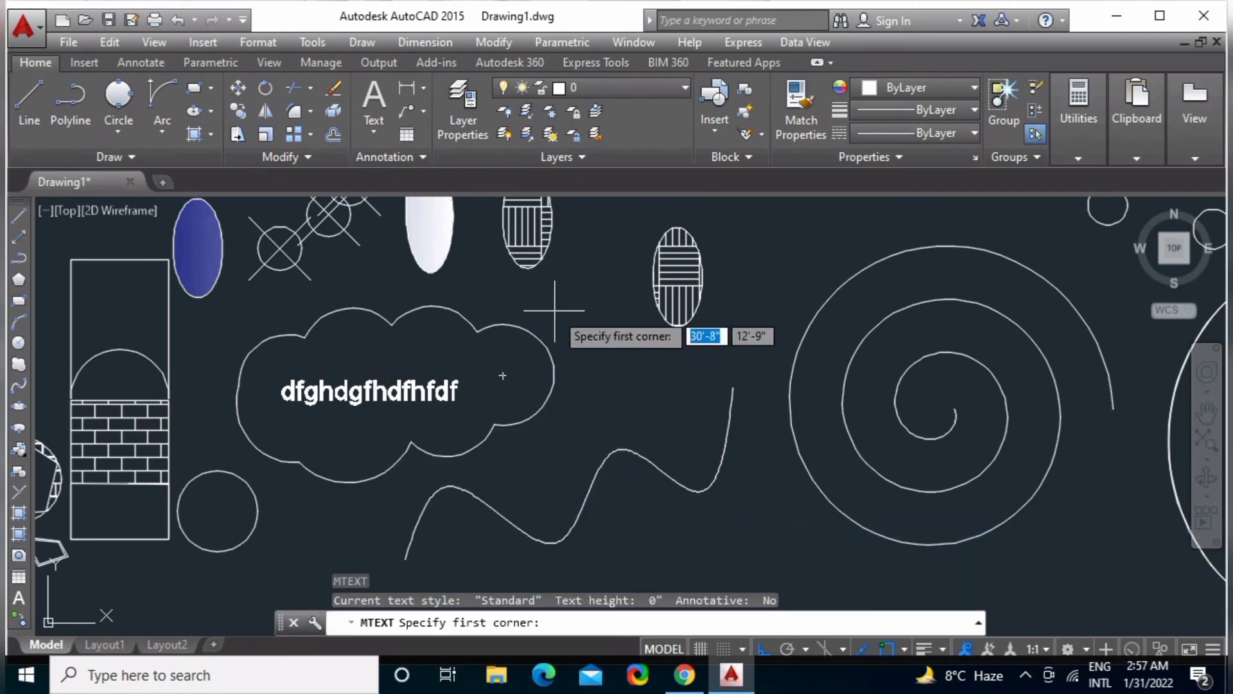
click(558, 326)
click(660, 365)
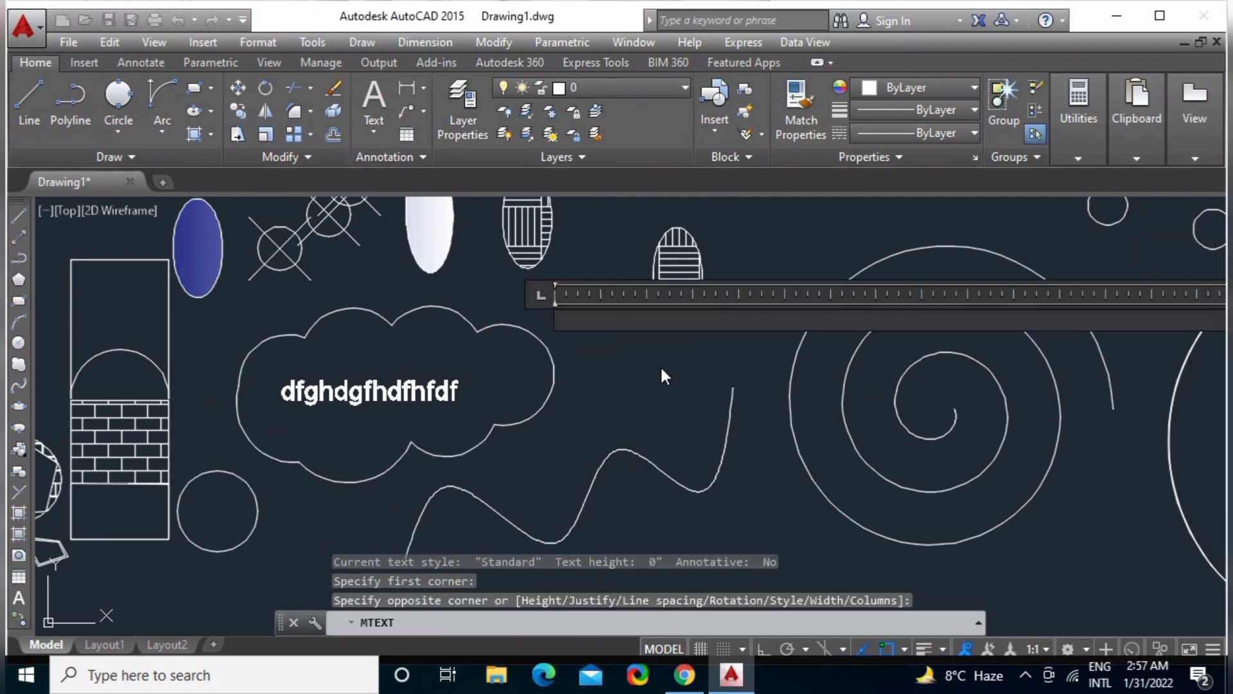
text(zgfsdgdfgsdf)
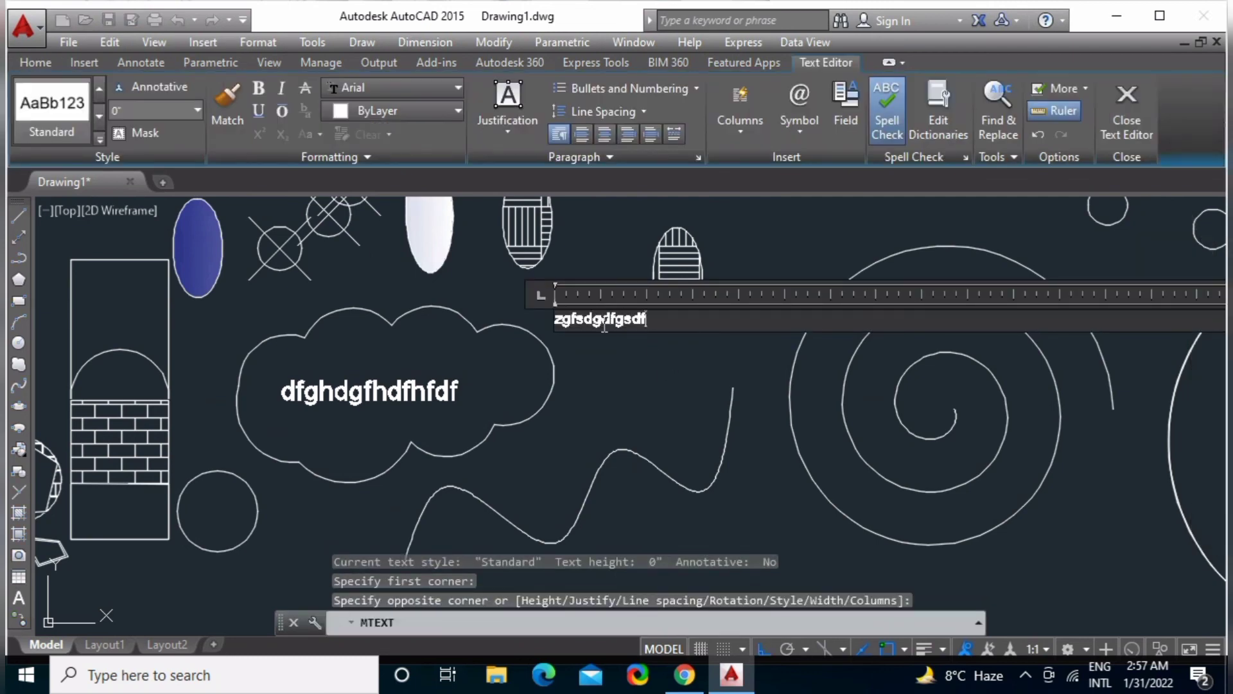
text(g)
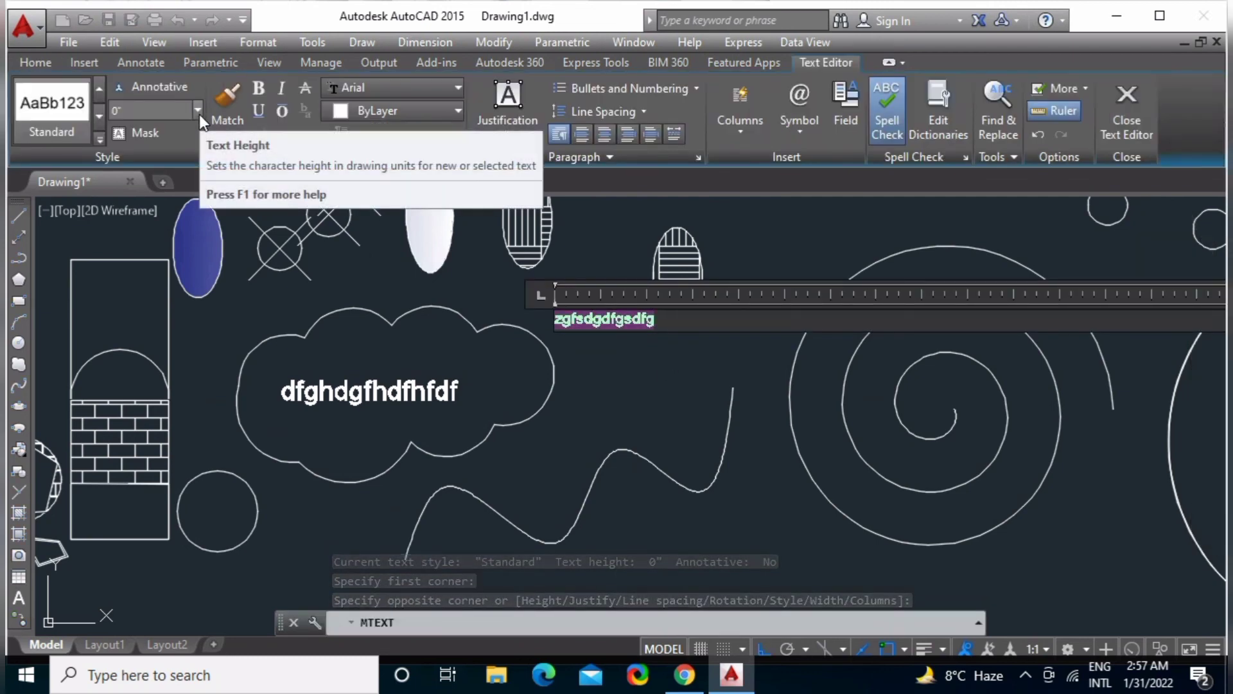
click(198, 112)
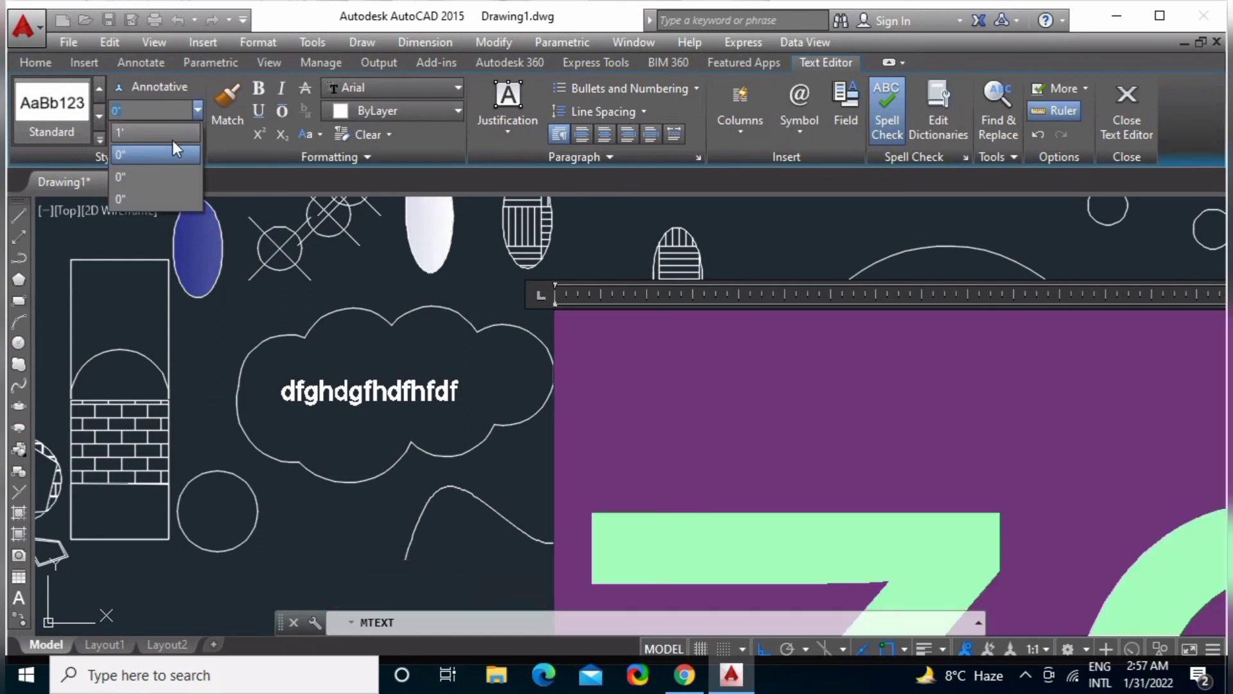
click(173, 136)
click(1106, 145)
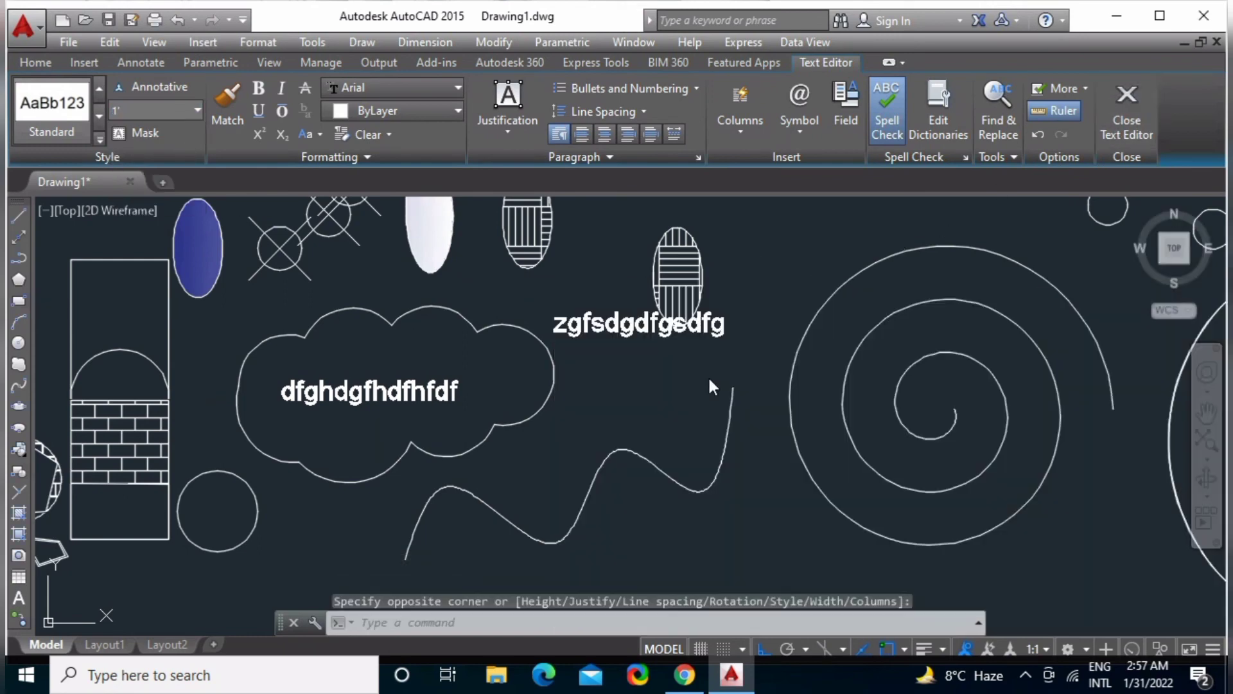
text(t)
Add a second 1'-high label 'dsasdfasdfas' just below the first.
key(Return)
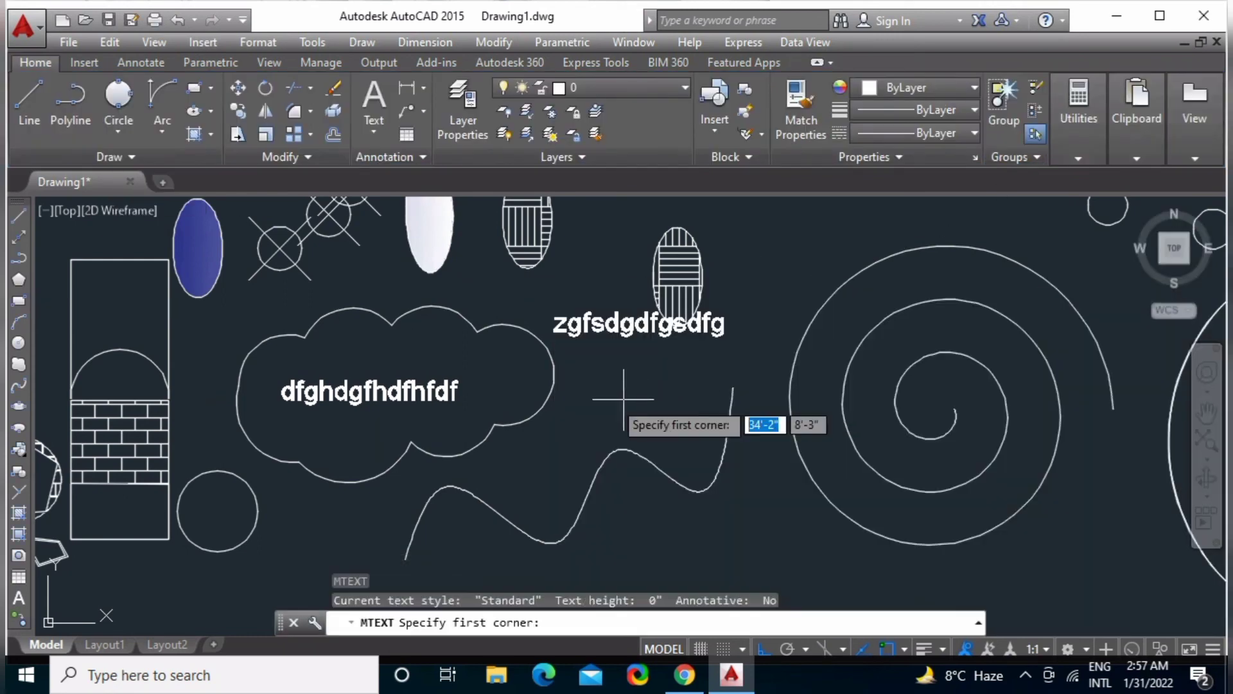
click(589, 400)
click(708, 421)
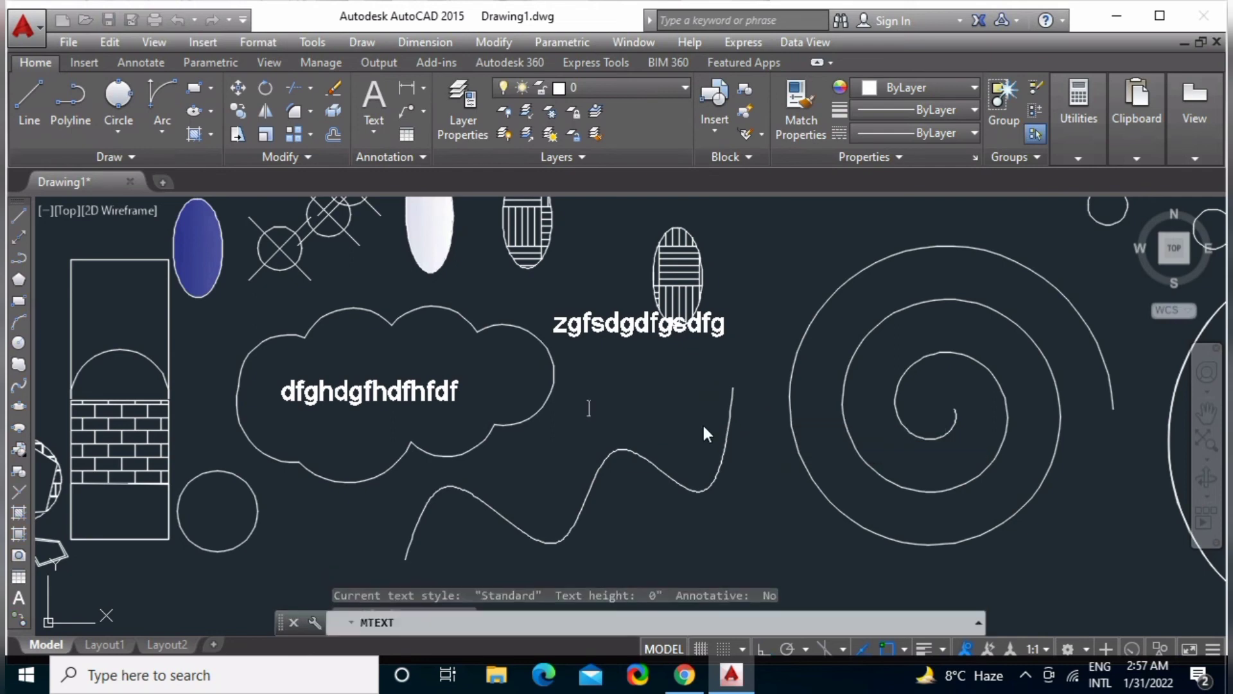
text(dsasdfasdfas)
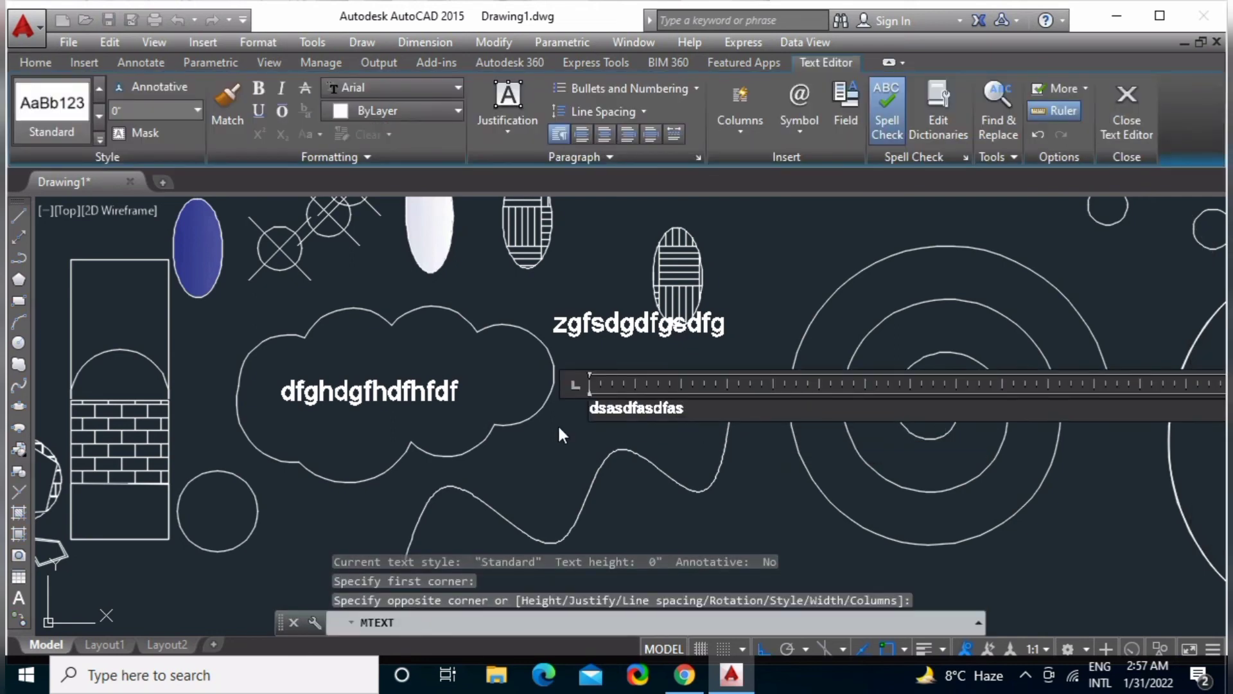
key(ctrl+a)
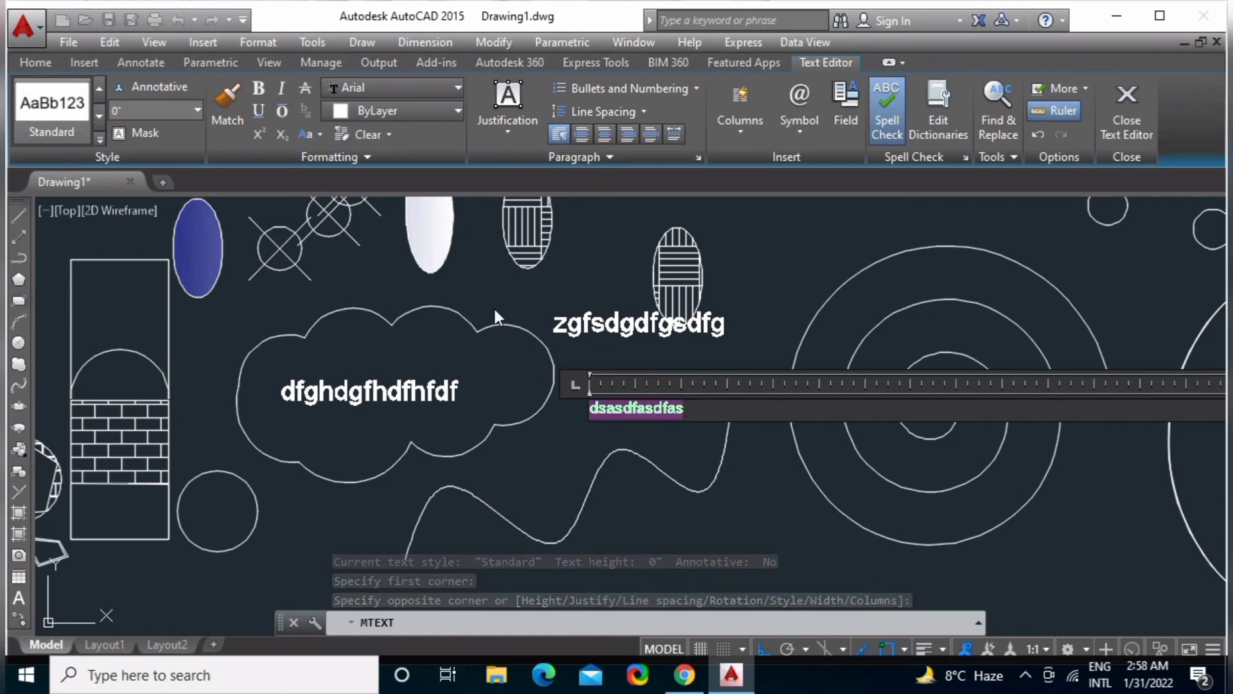
click(177, 108)
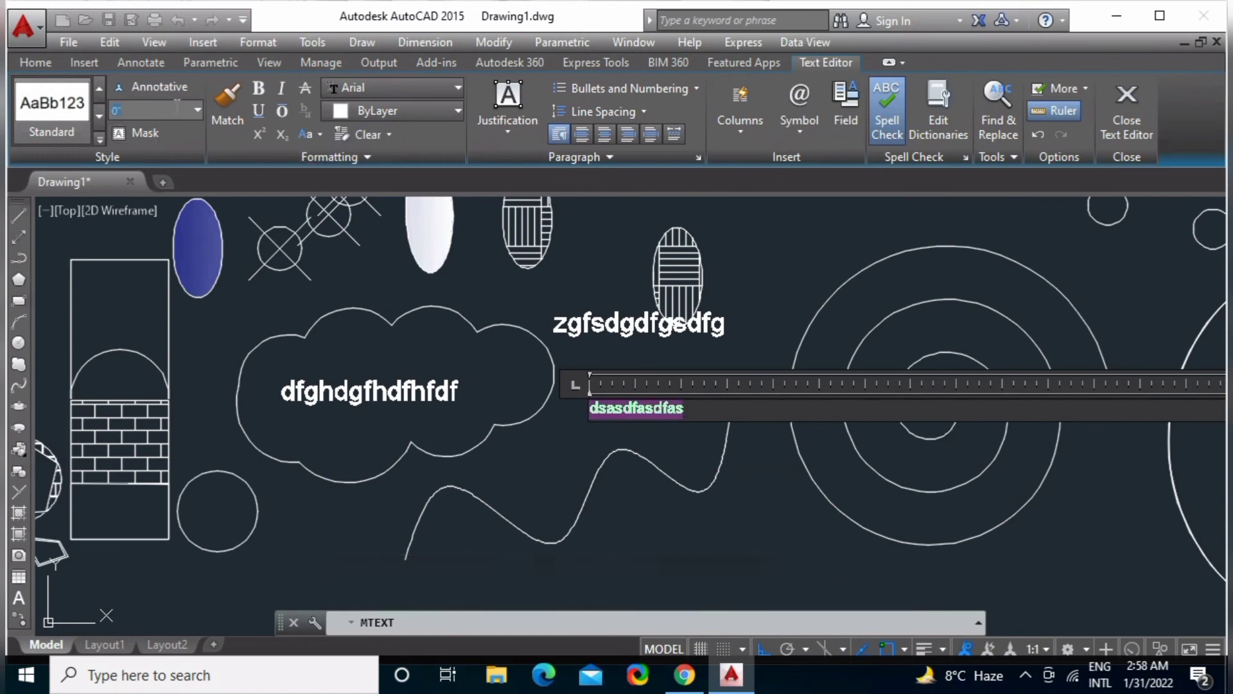
click(195, 113)
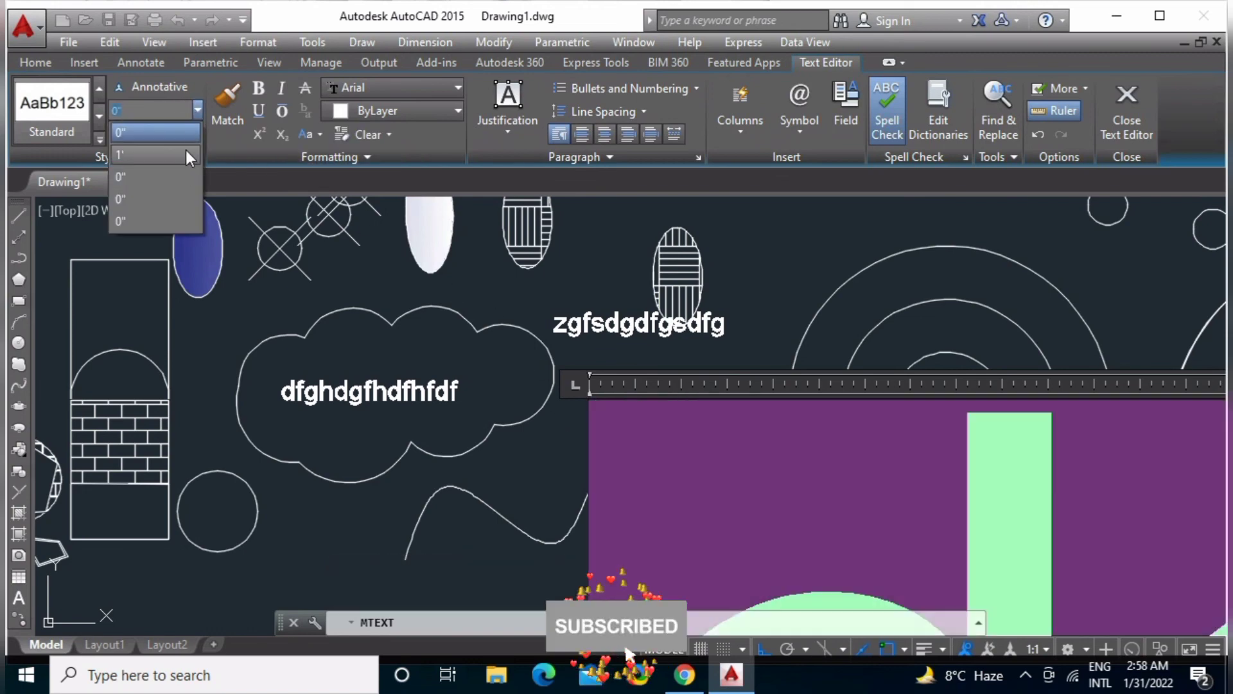
click(186, 154)
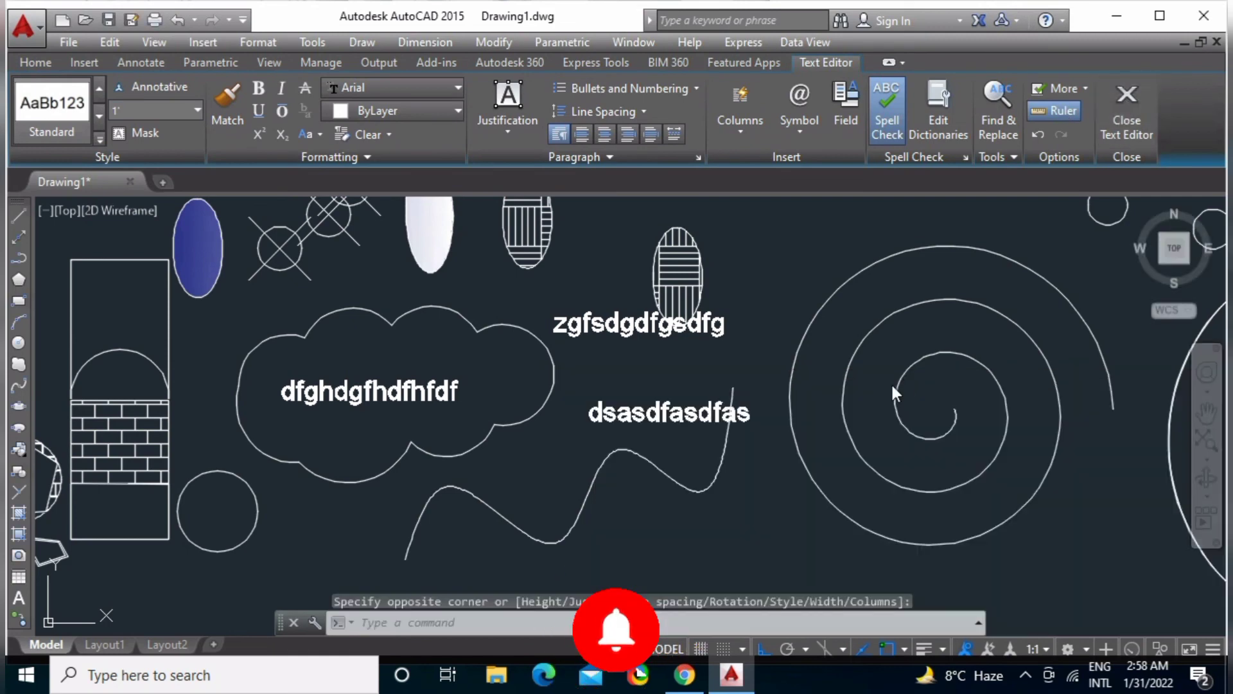
key(Escape)
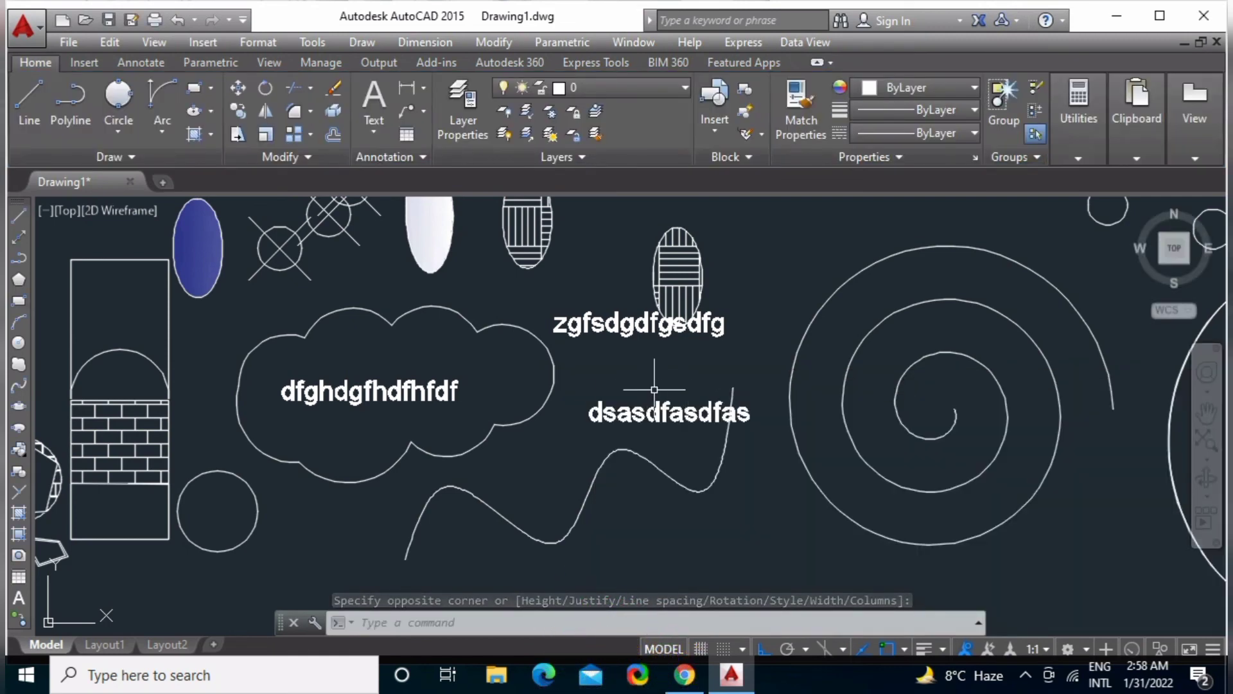
middle_drag(654, 389, 614, 389)
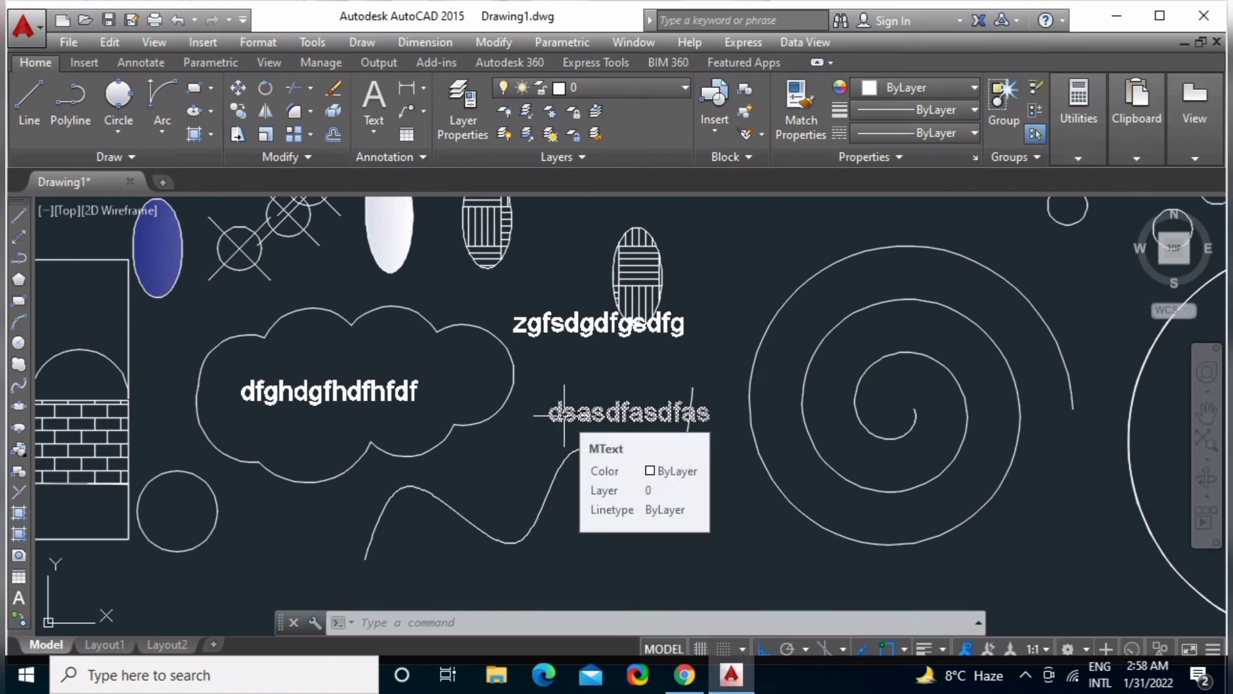
Start a large single-line text at default rotation and enter 'hdfdfhd' along the wavy curve.
text(d)
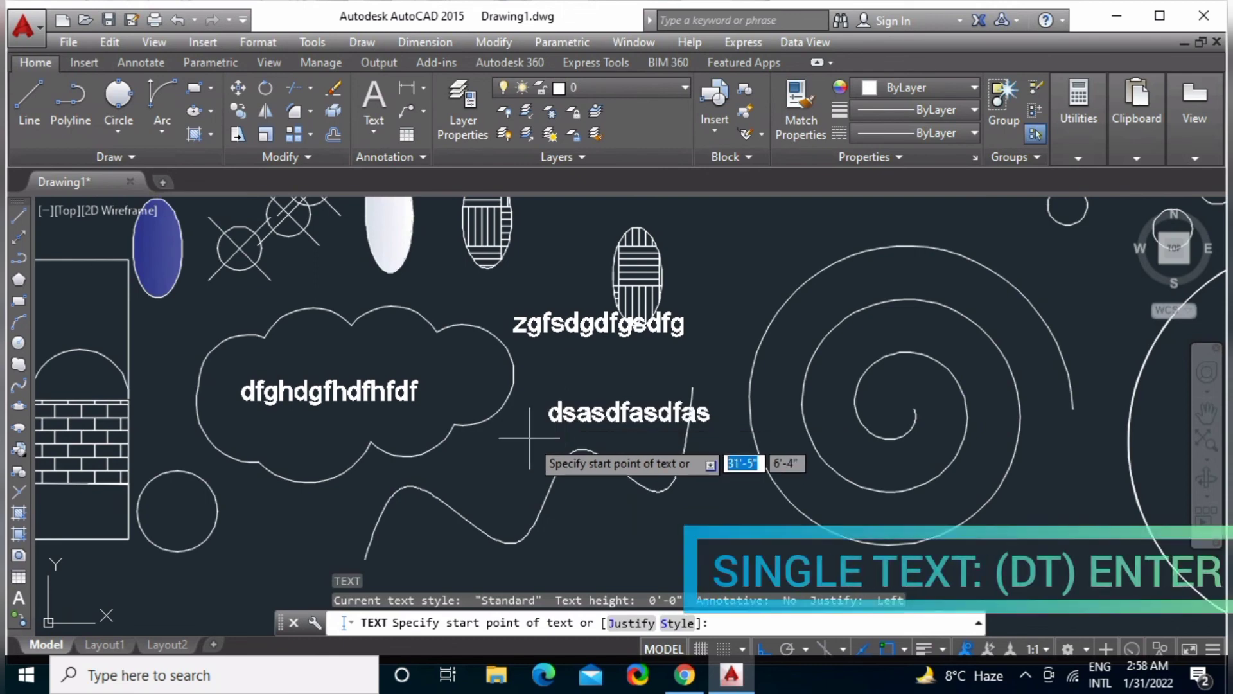
click(475, 407)
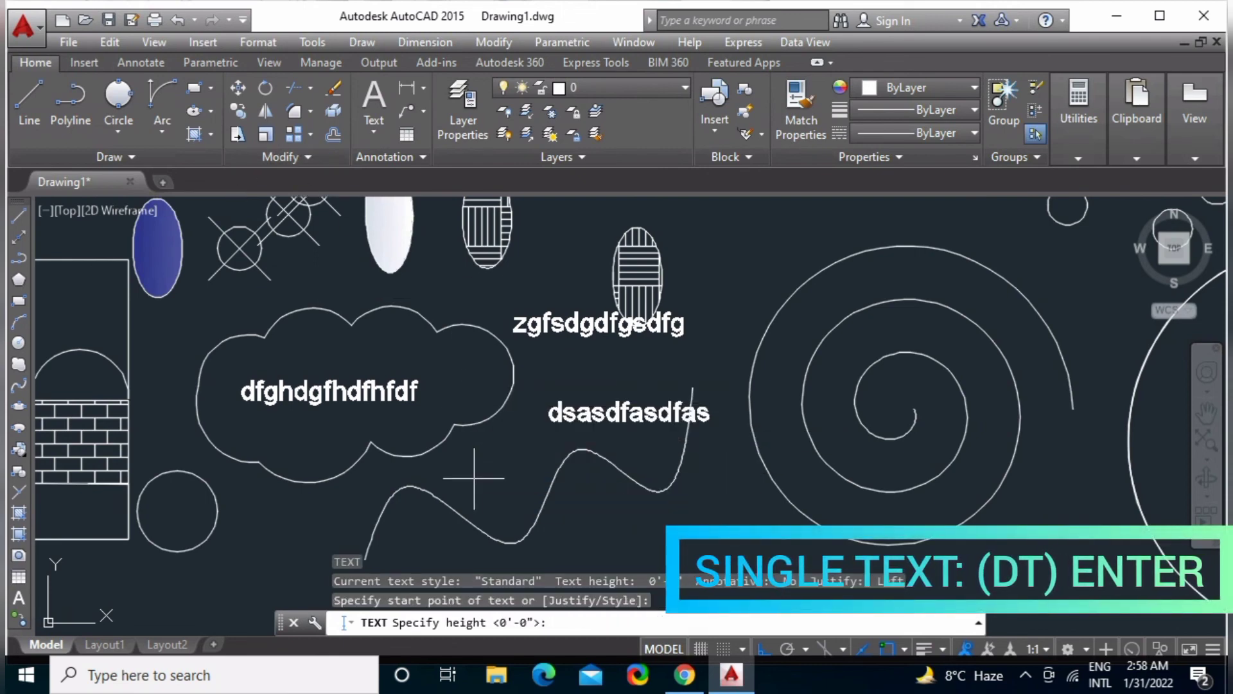
click(508, 476)
key(Return)
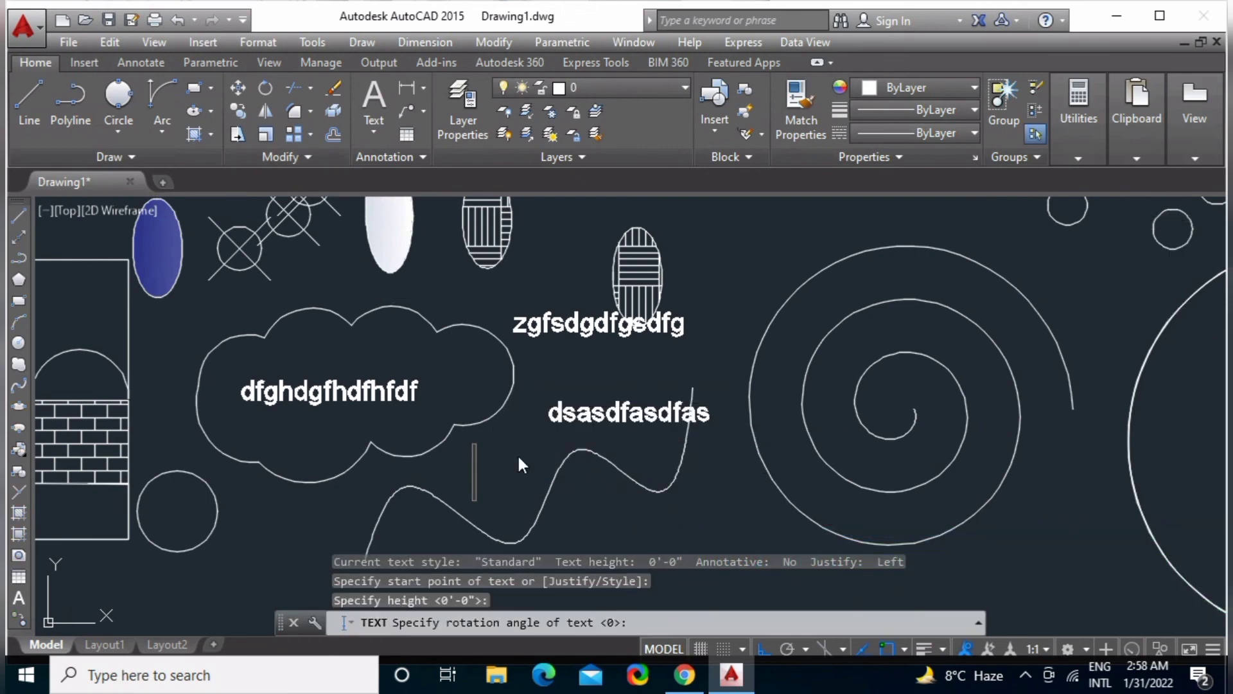
text(hdfdfhd)
Add a second text line 'dfghdfhdf' further right, end text entry, and inspect it in place.
click(668, 514)
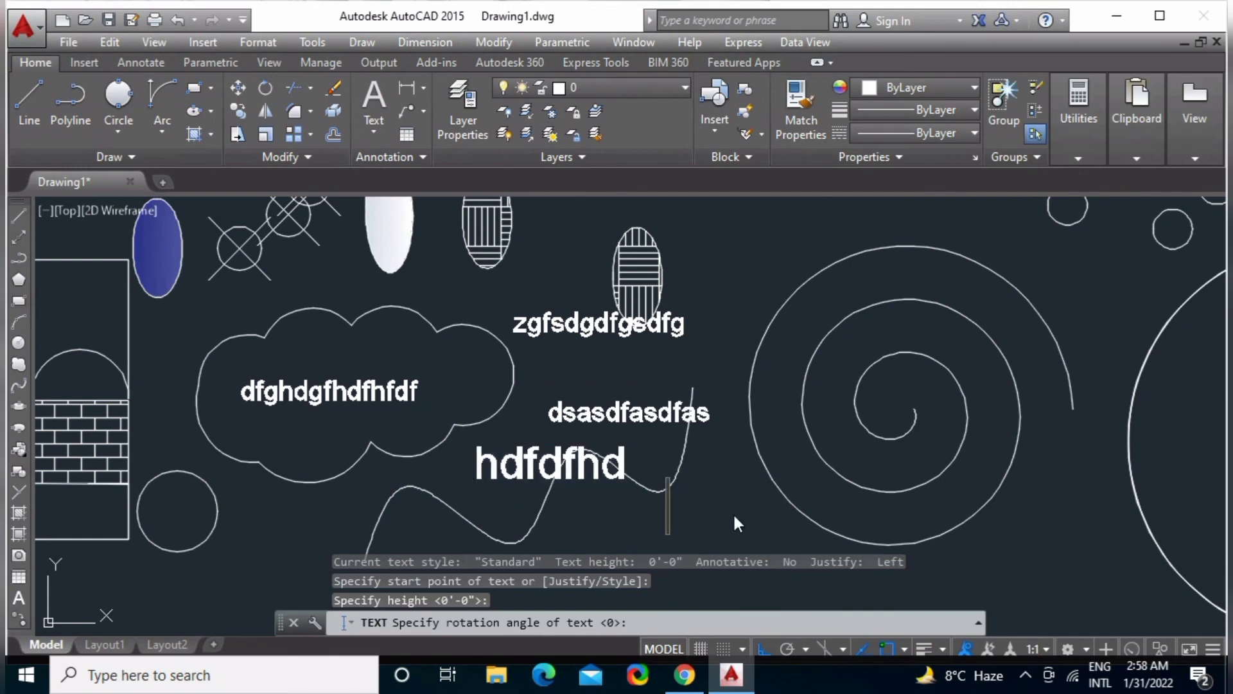
text(dfghdfhdffg)
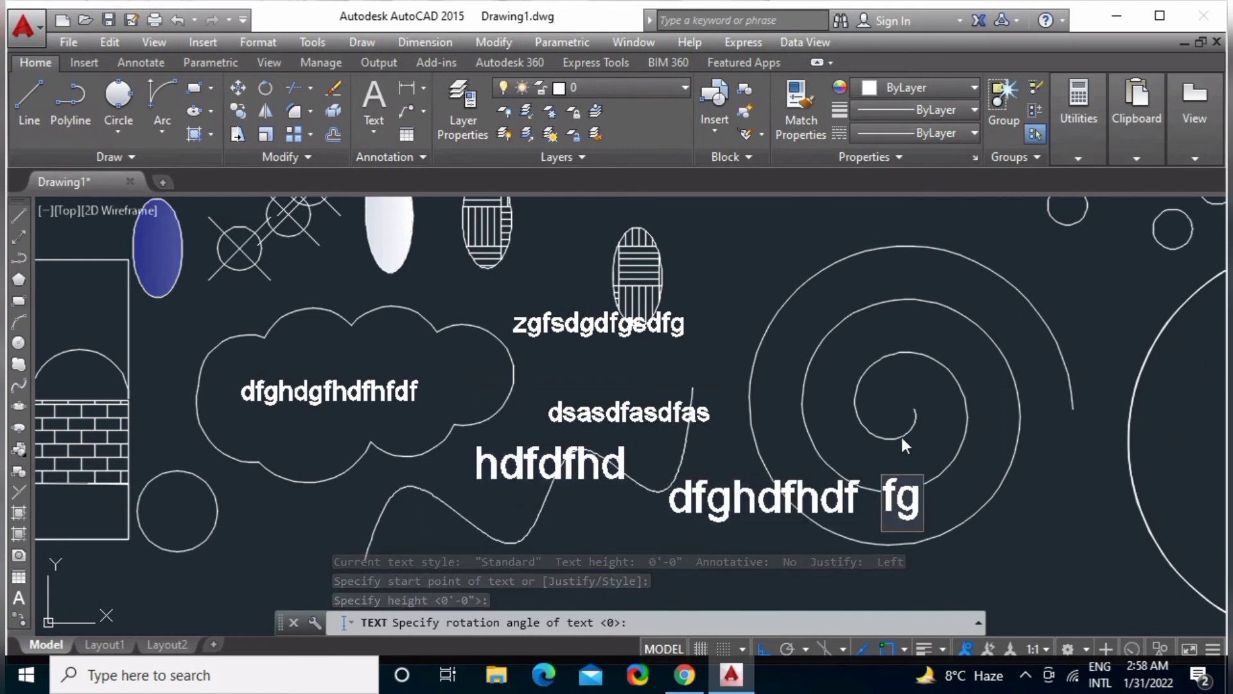
text(hdfghdfghdf)
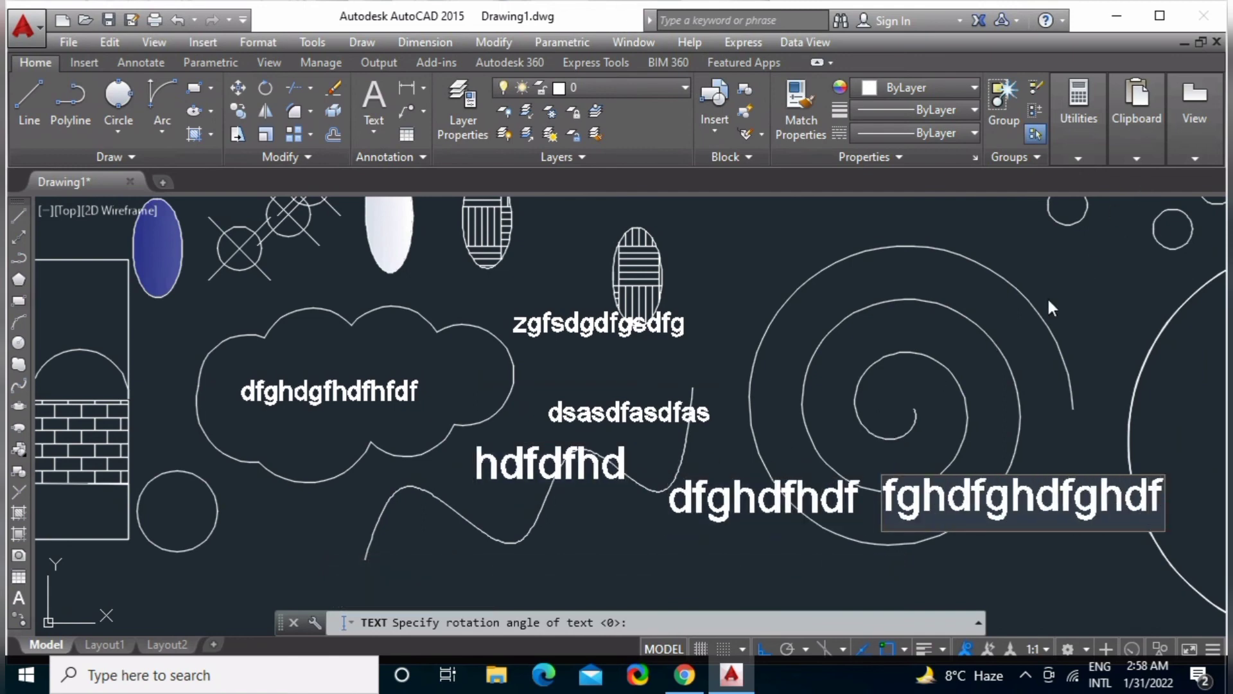
key(Escape)
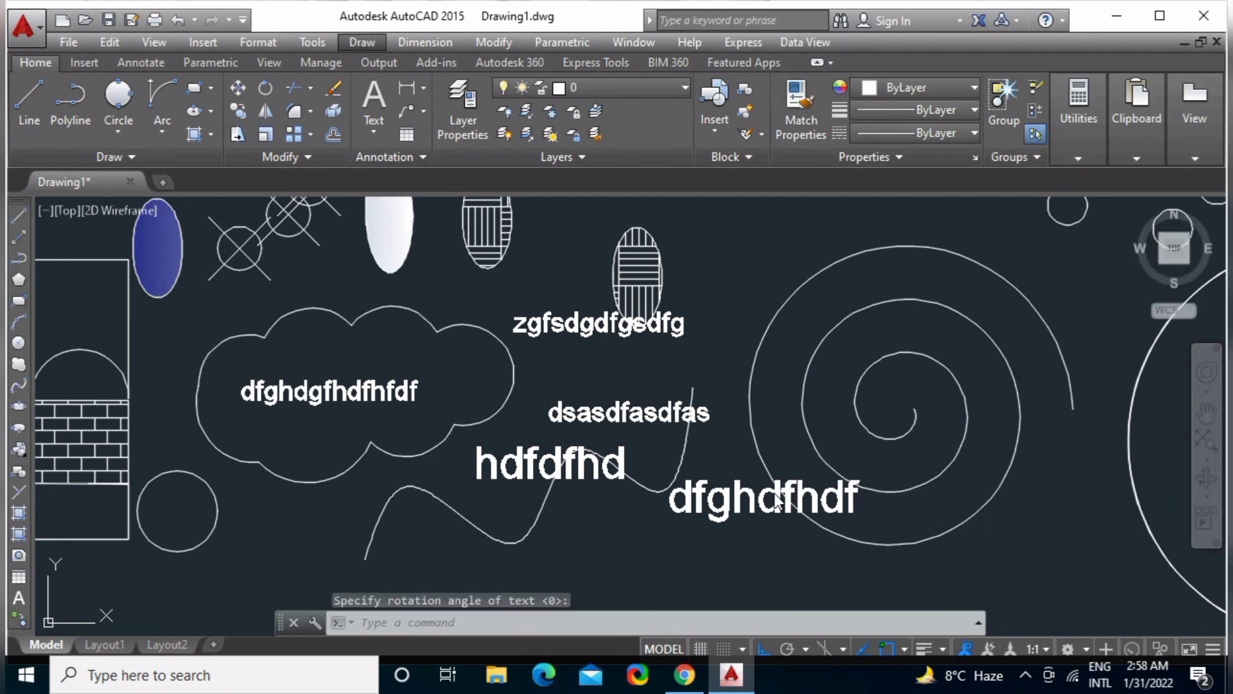
double_click(671, 504)
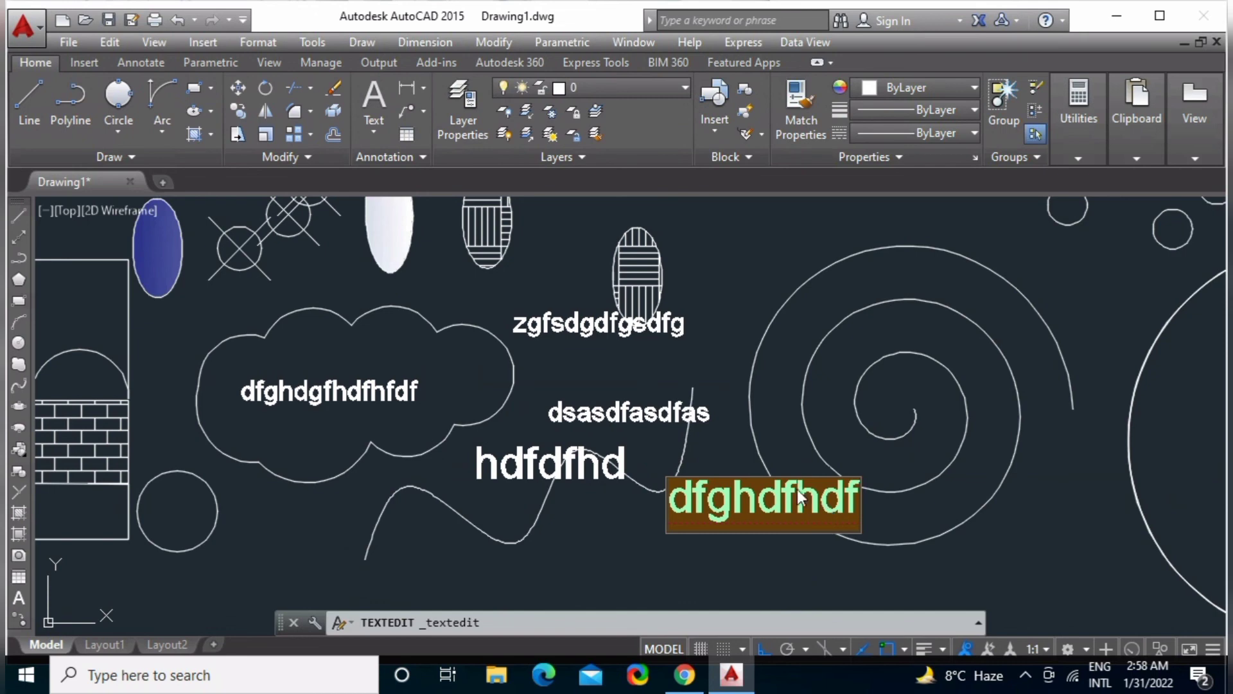
key(Escape)
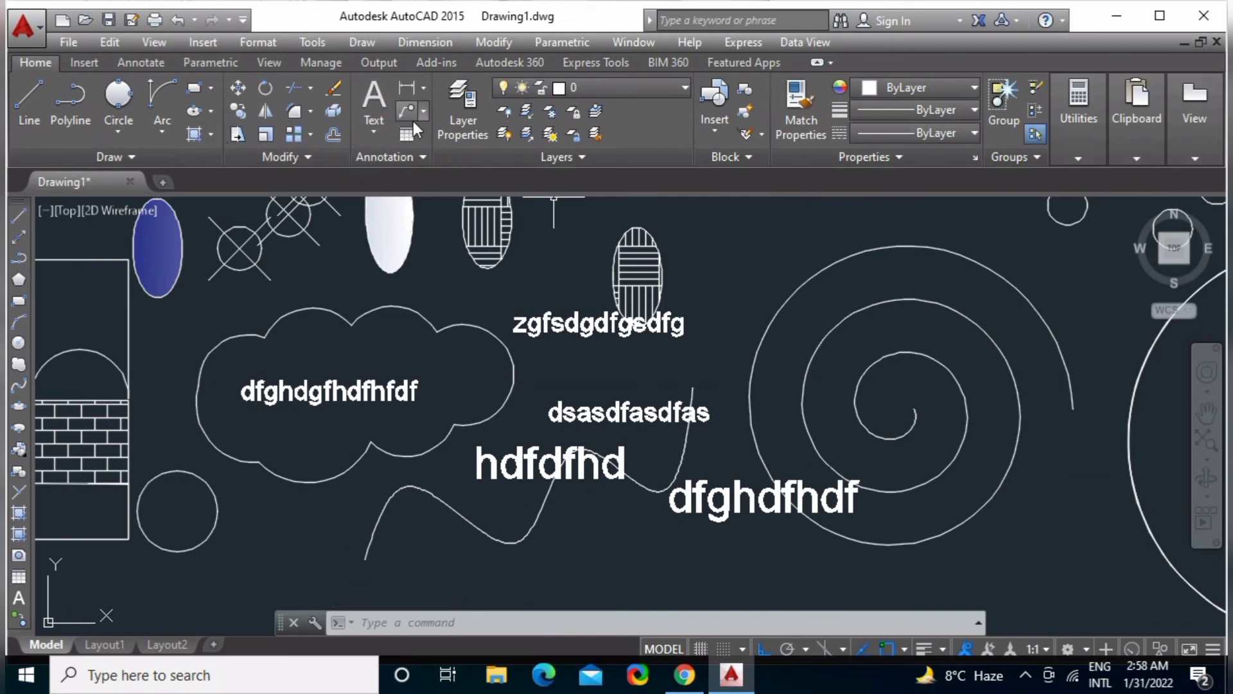
Place a large single-line label 'dfghdfghdfghdfgdg' below 'hdfdfhd', discarding the extra empty entry.
click(379, 134)
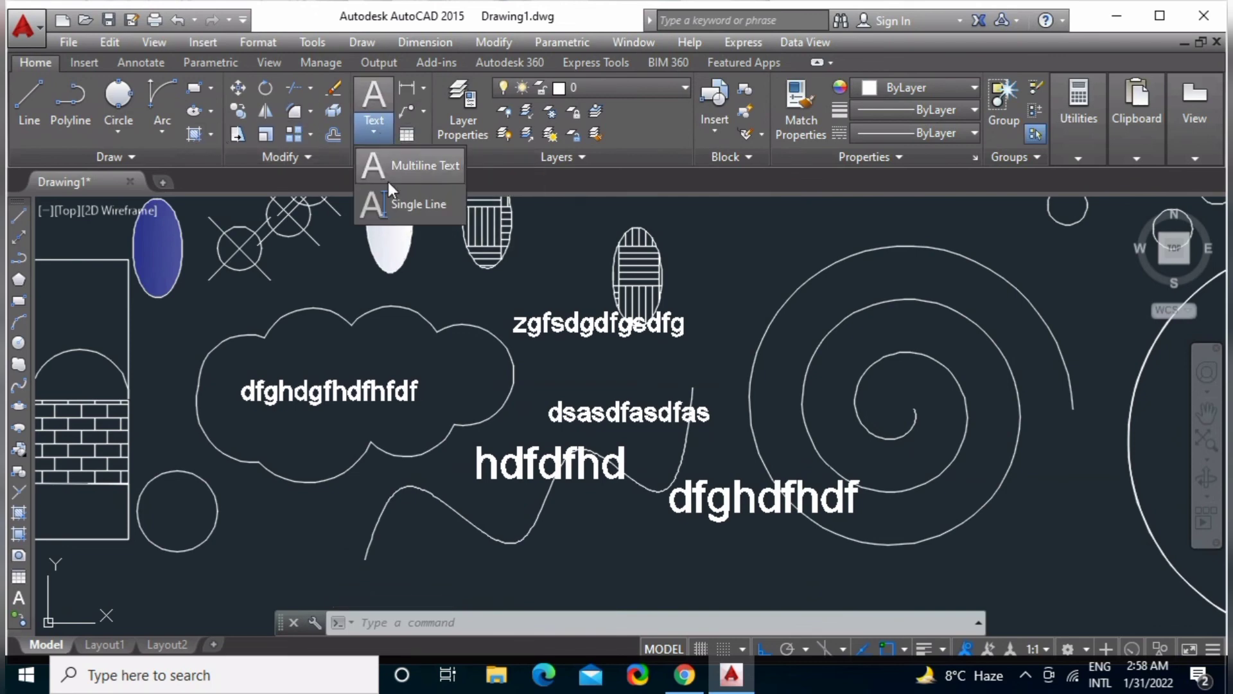
click(431, 208)
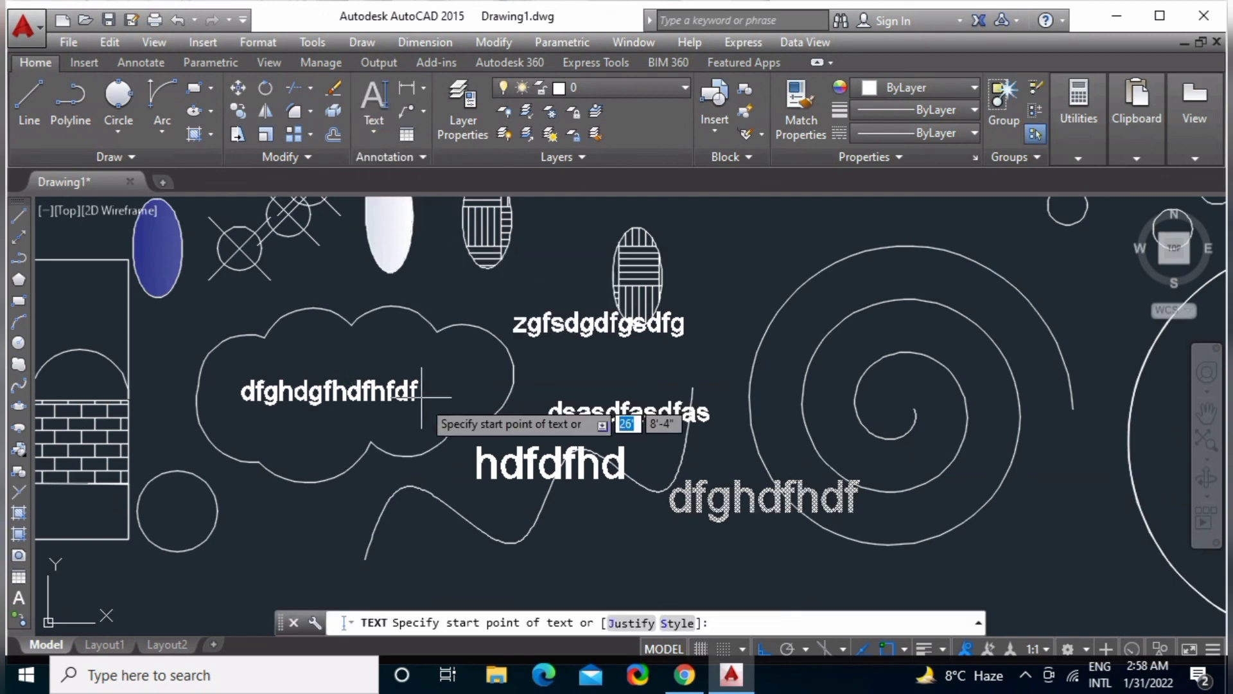
click(297, 540)
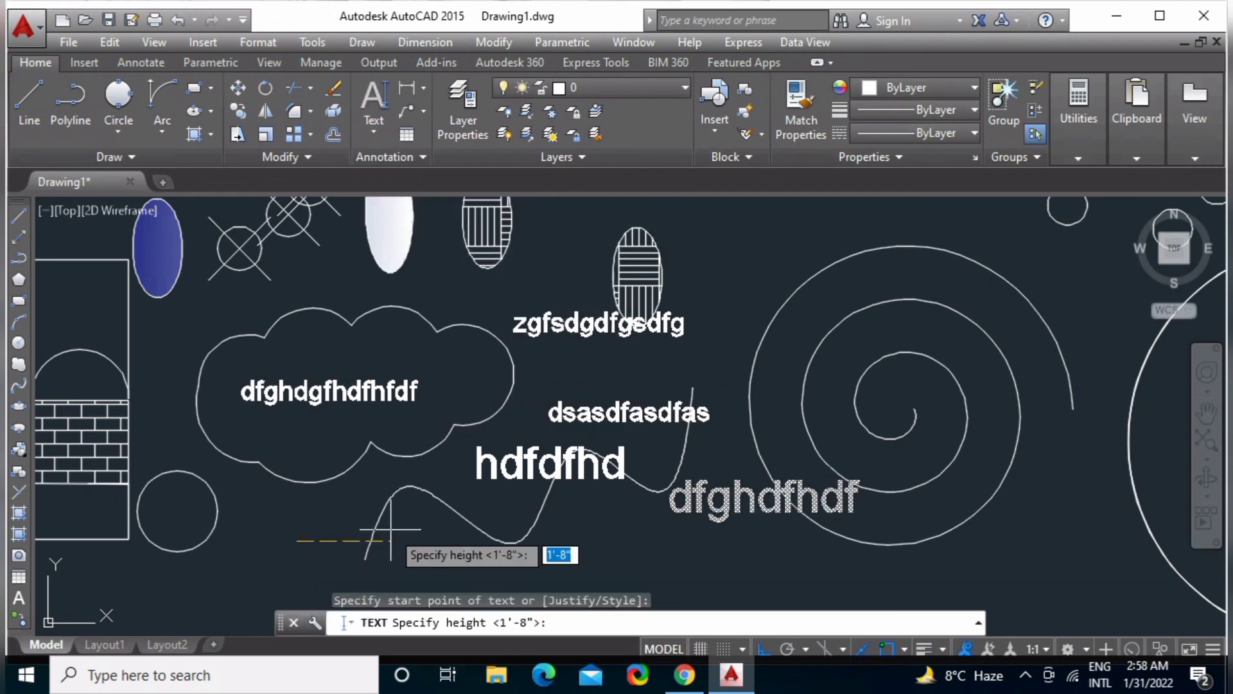
click(328, 549)
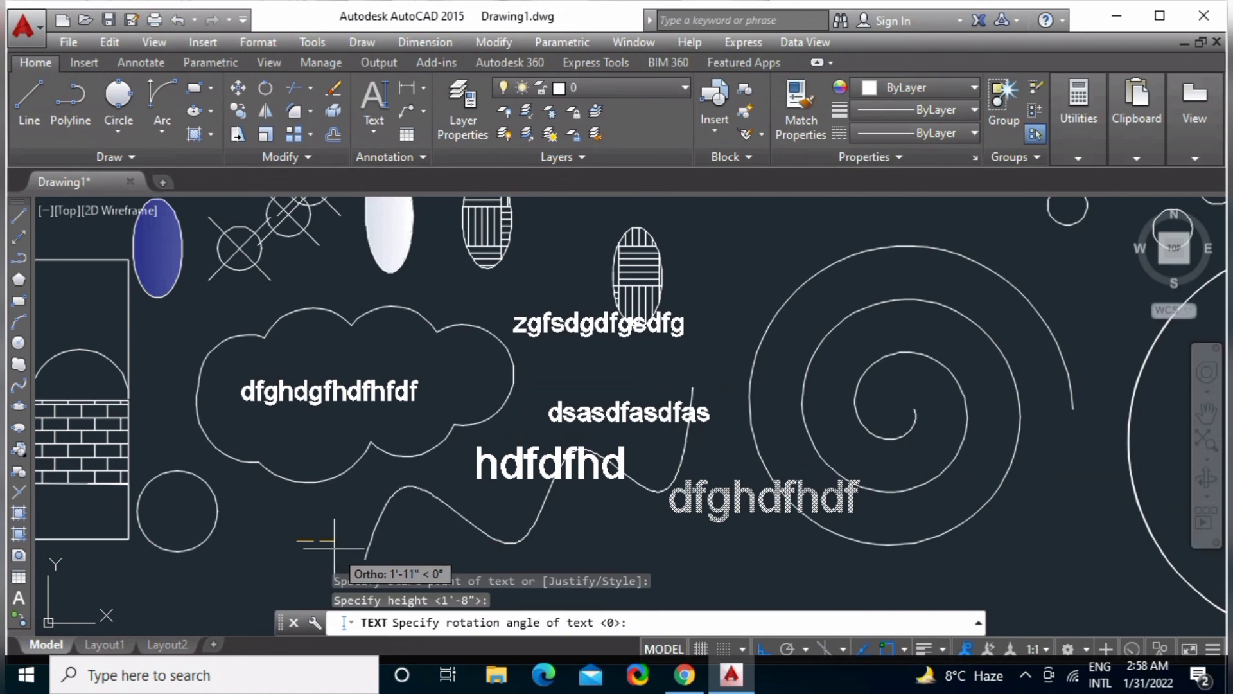
key(Return)
text(dfghdfghdfghdfgdg)
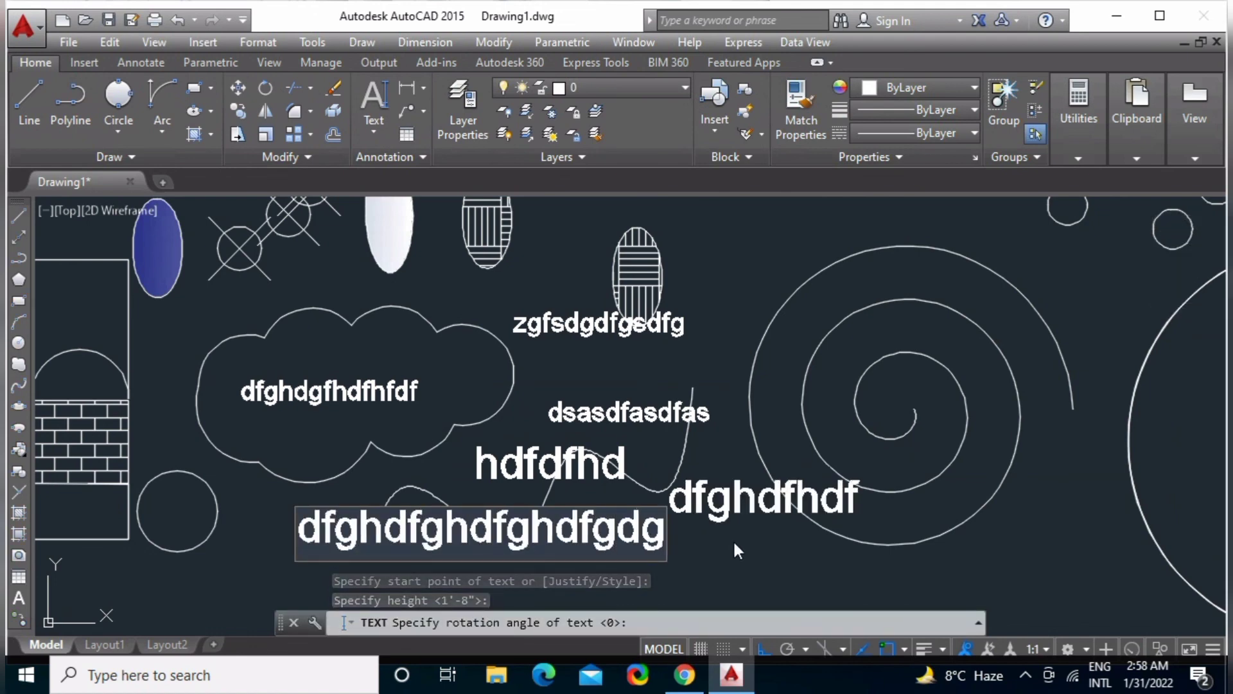
click(734, 543)
text(dfgdg)
key(Escape)
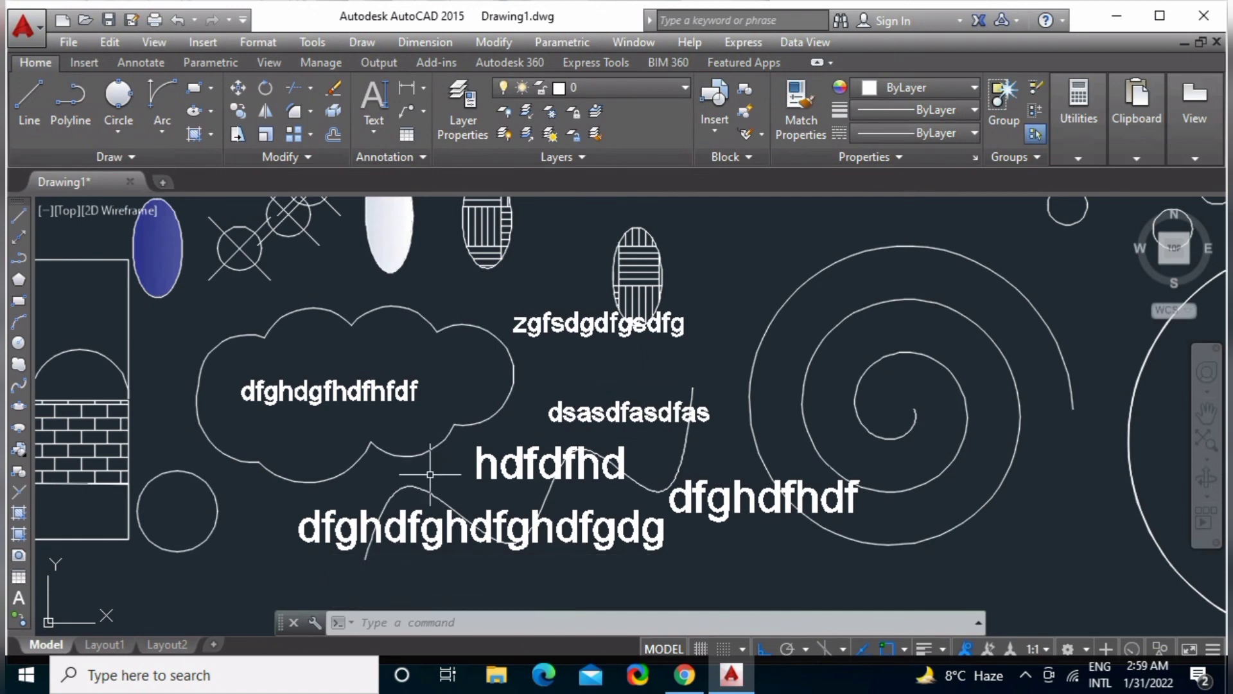
Expand the Draw panel's extra tools and pan toward the spirals and donuts.
scroll(427, 469, down, 2)
middle_drag(556, 419, 550, 424)
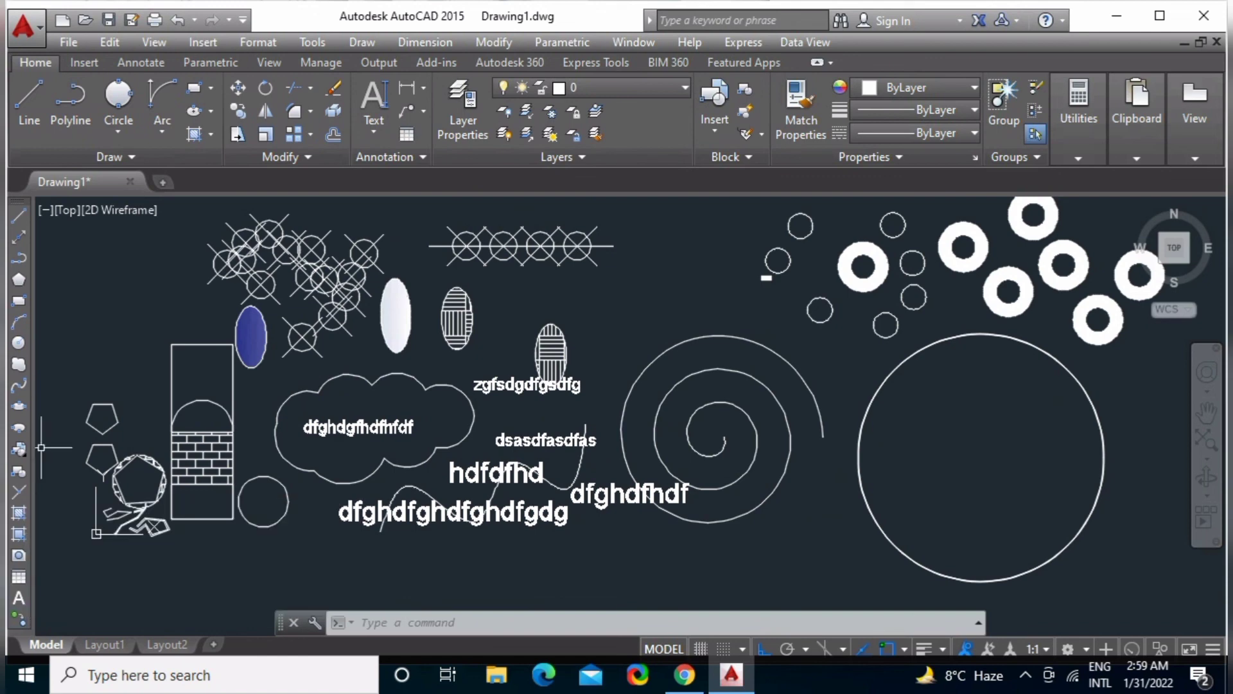
click(98, 157)
middle_drag(849, 552, 696, 499)
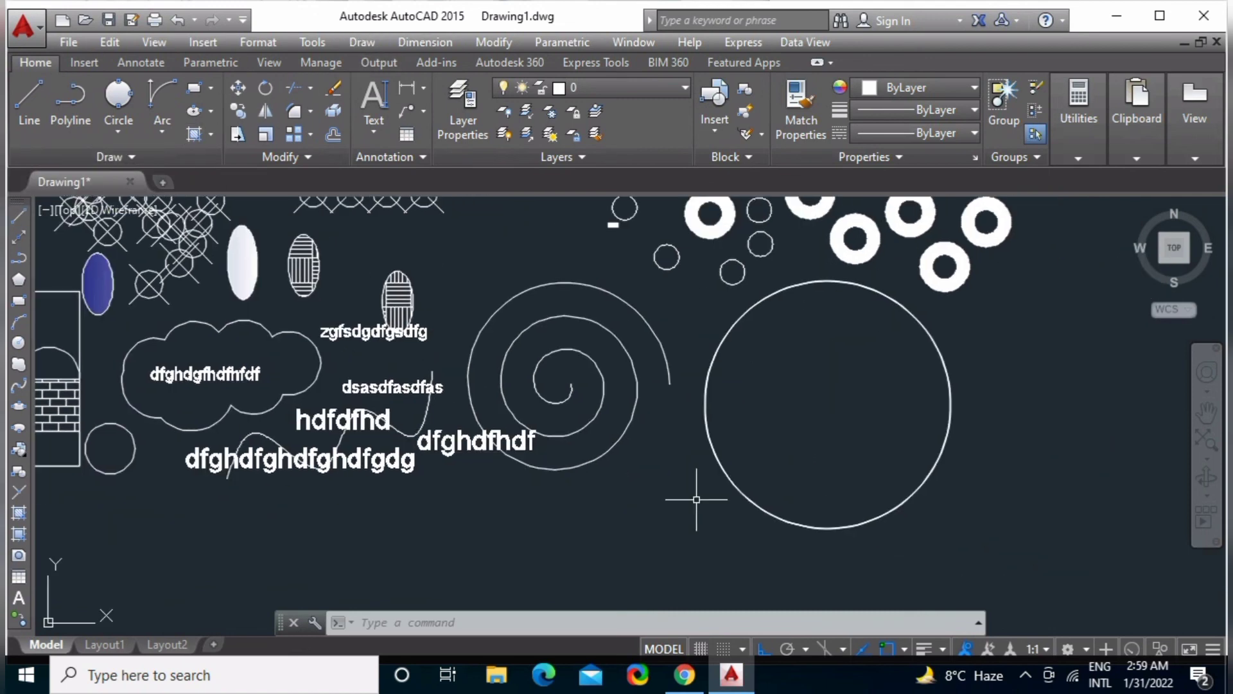
scroll(599, 509, down, 4)
scroll(584, 507, up, 2)
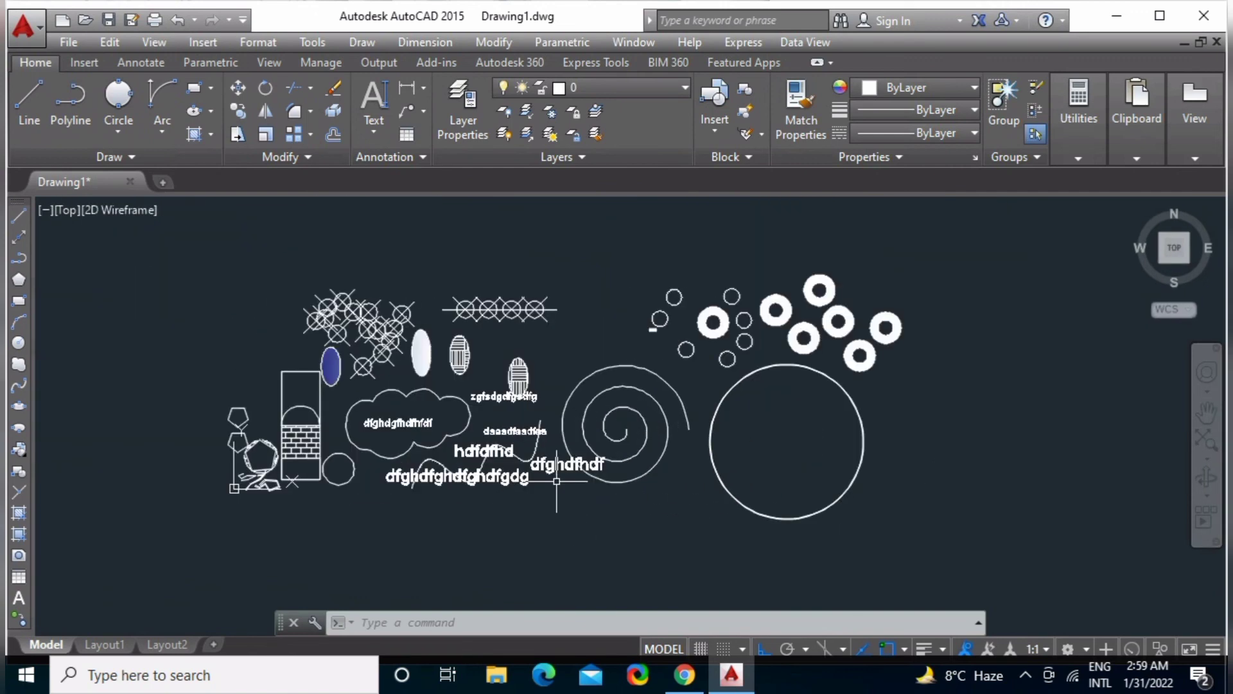
Use Add Selected on the spiral to draw a small helix above the crossed circles.
click(22, 616)
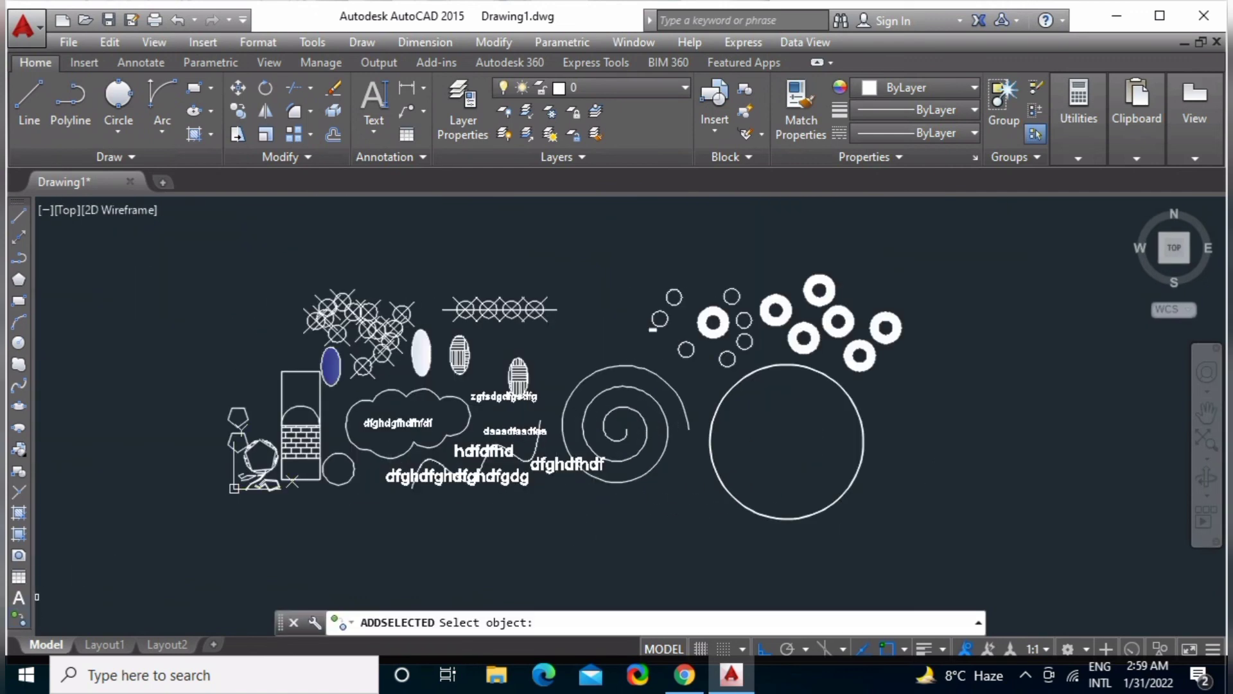
middle_drag(556, 467, 428, 449)
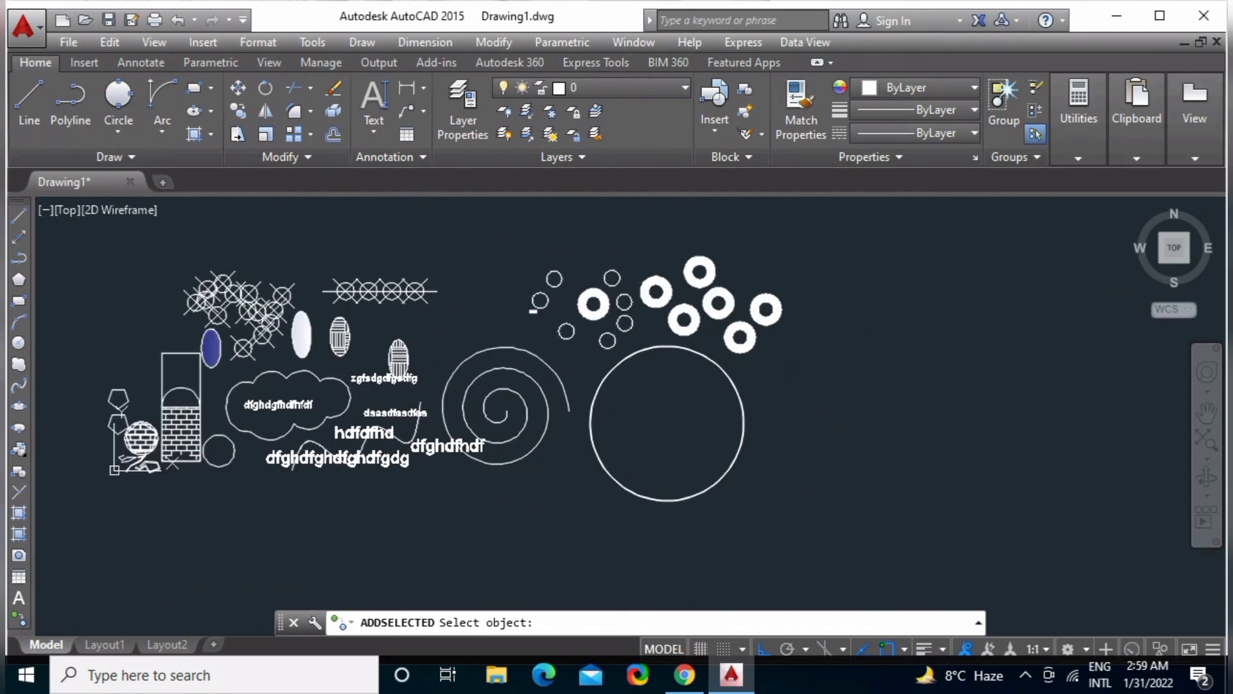
click(486, 424)
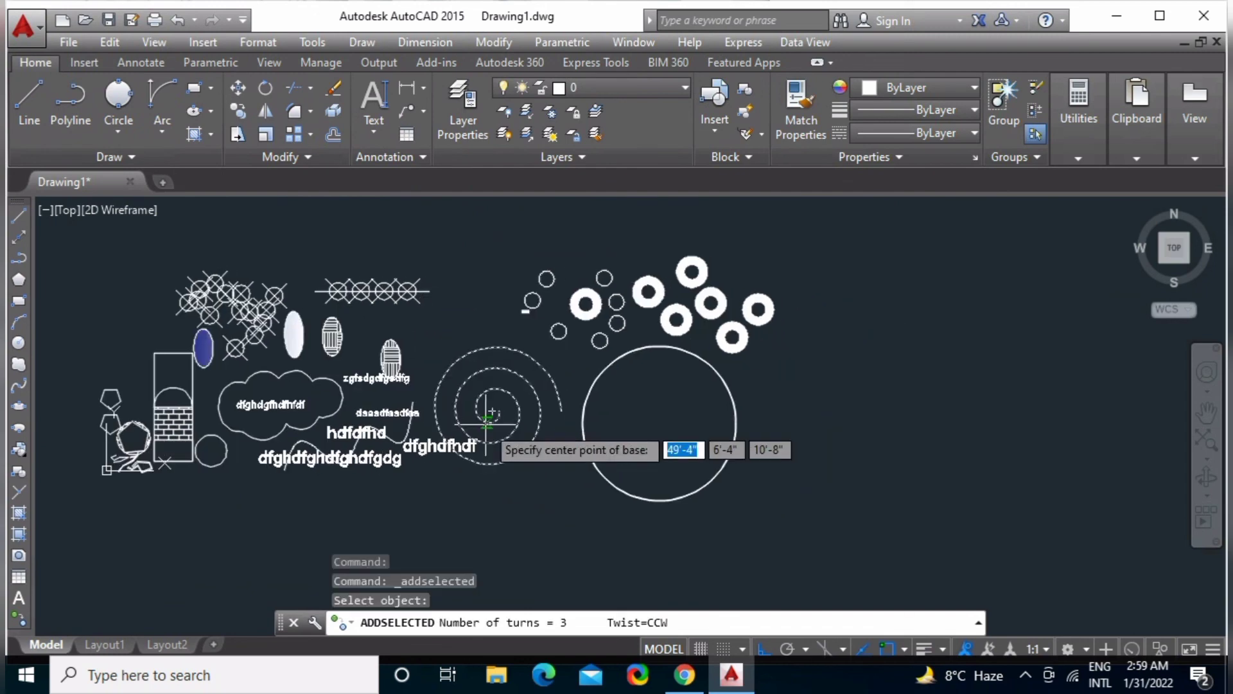
click(495, 262)
scroll(472, 272, up, 4)
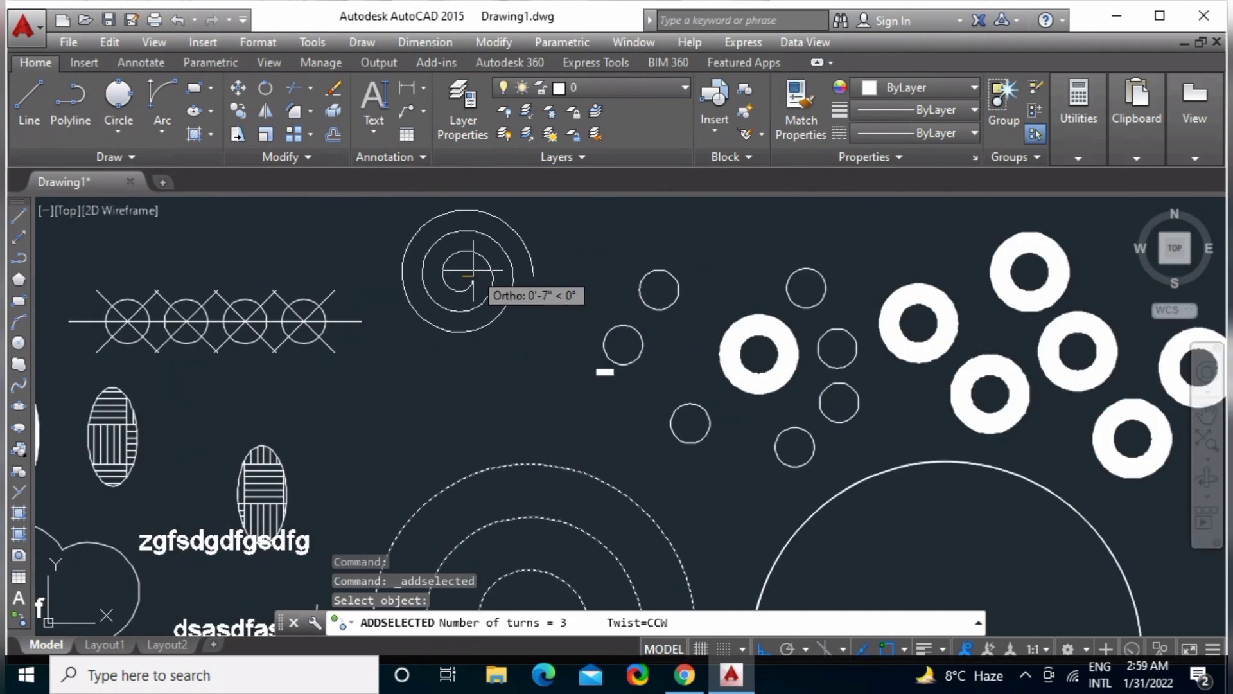
click(472, 272)
key(Return)
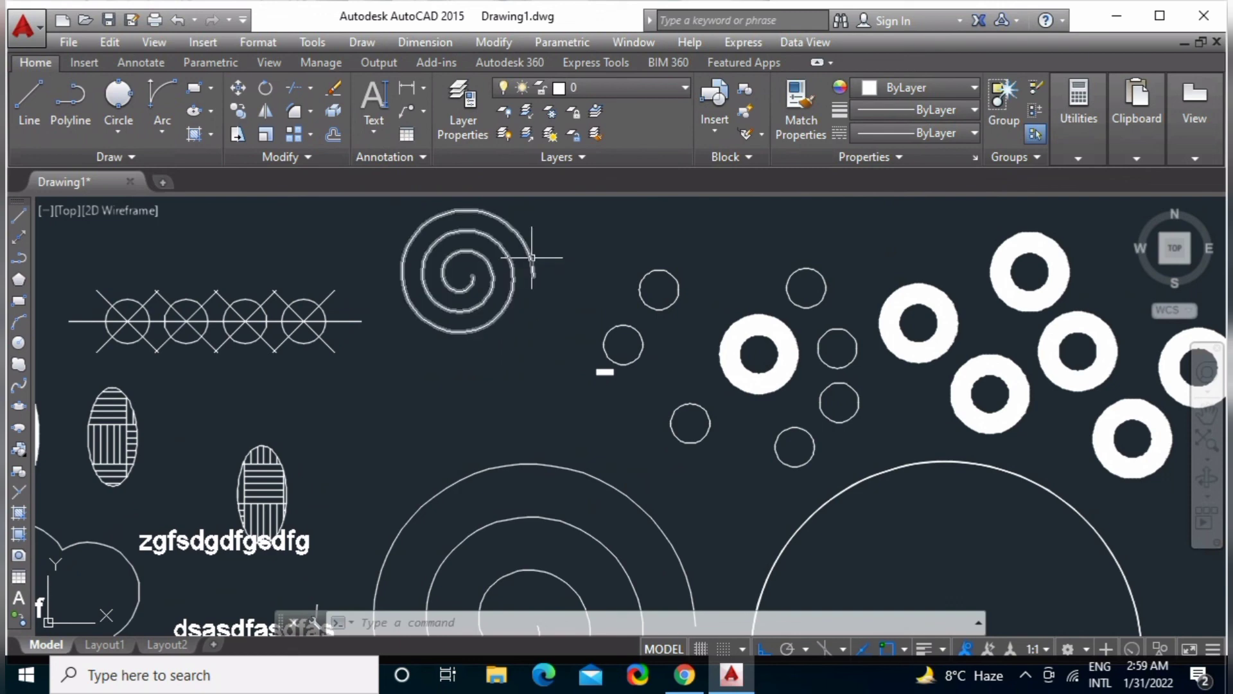
Zoom around the sheet and start ADDSELECTED again with the 'add' alias.
scroll(507, 289, down, 3)
scroll(462, 327, down, 2)
scroll(449, 347, down, 2)
scroll(420, 352, up, 6)
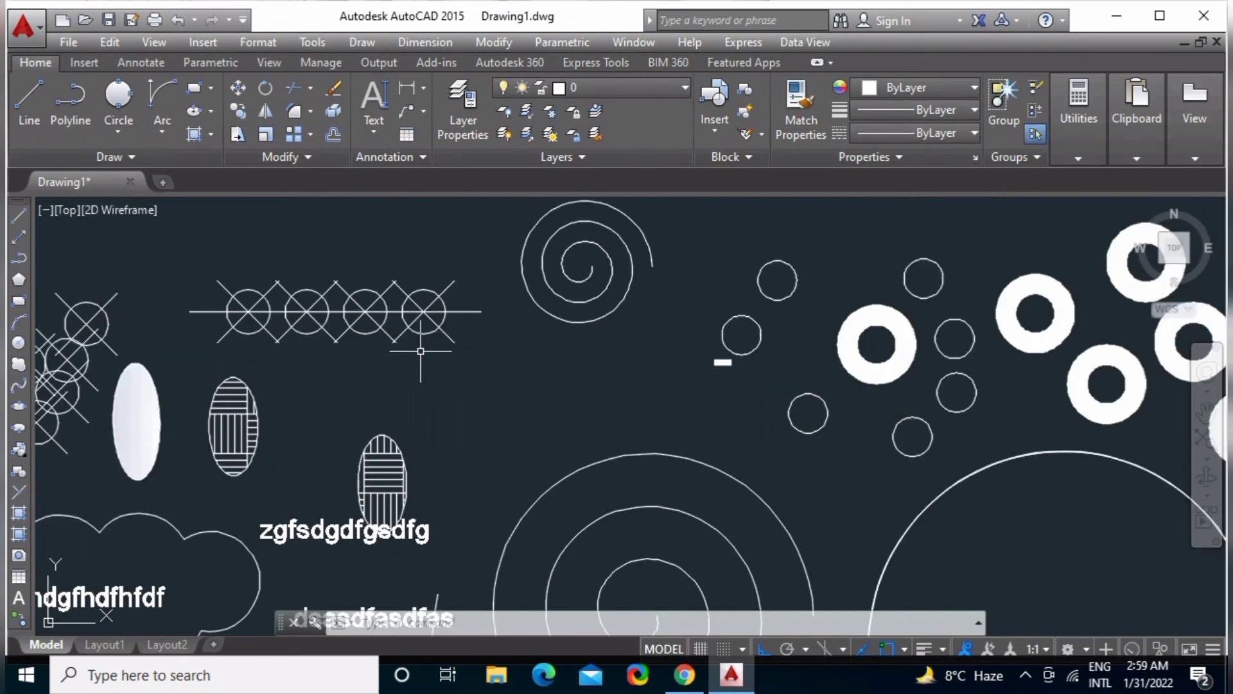
scroll(383, 348, up, 4)
scroll(450, 321, down, 1)
scroll(533, 379, down, 2)
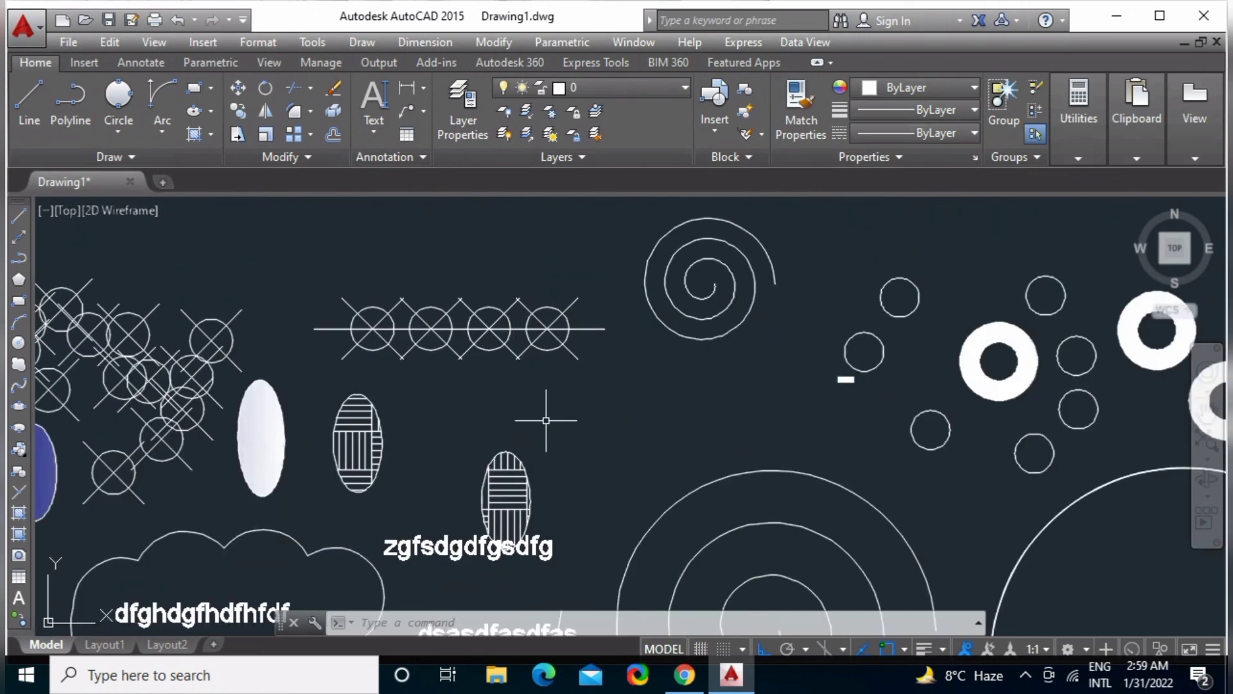
scroll(551, 413, down, 2)
scroll(649, 496, down, 1)
scroll(544, 390, down, 1)
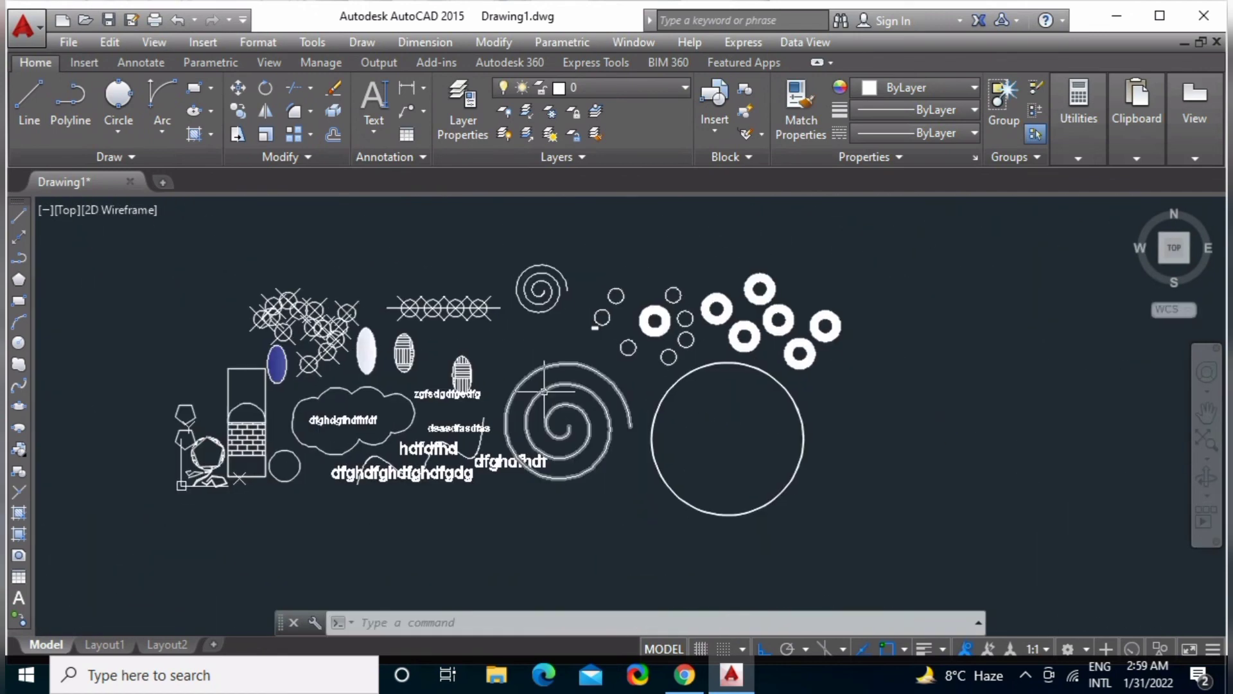
text(a)
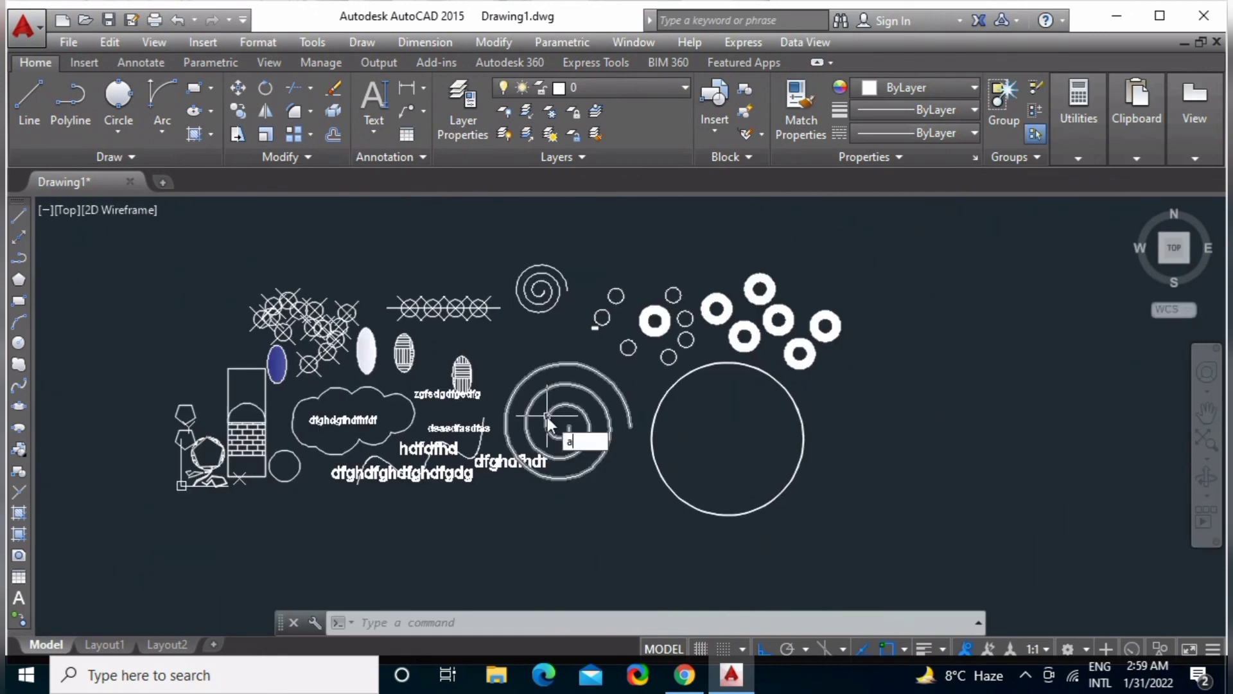
text(dd)
key(Return)
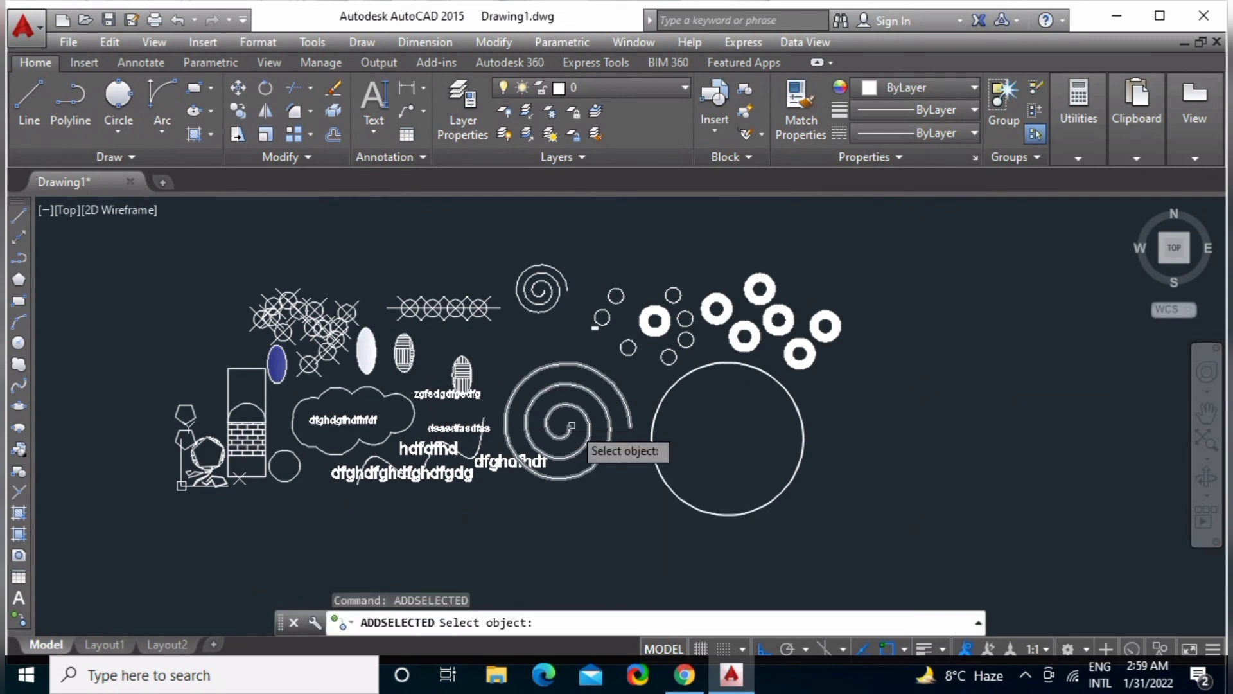
Draw a helix like the spiral centred in the large circle, setting its base and top radii.
click(649, 458)
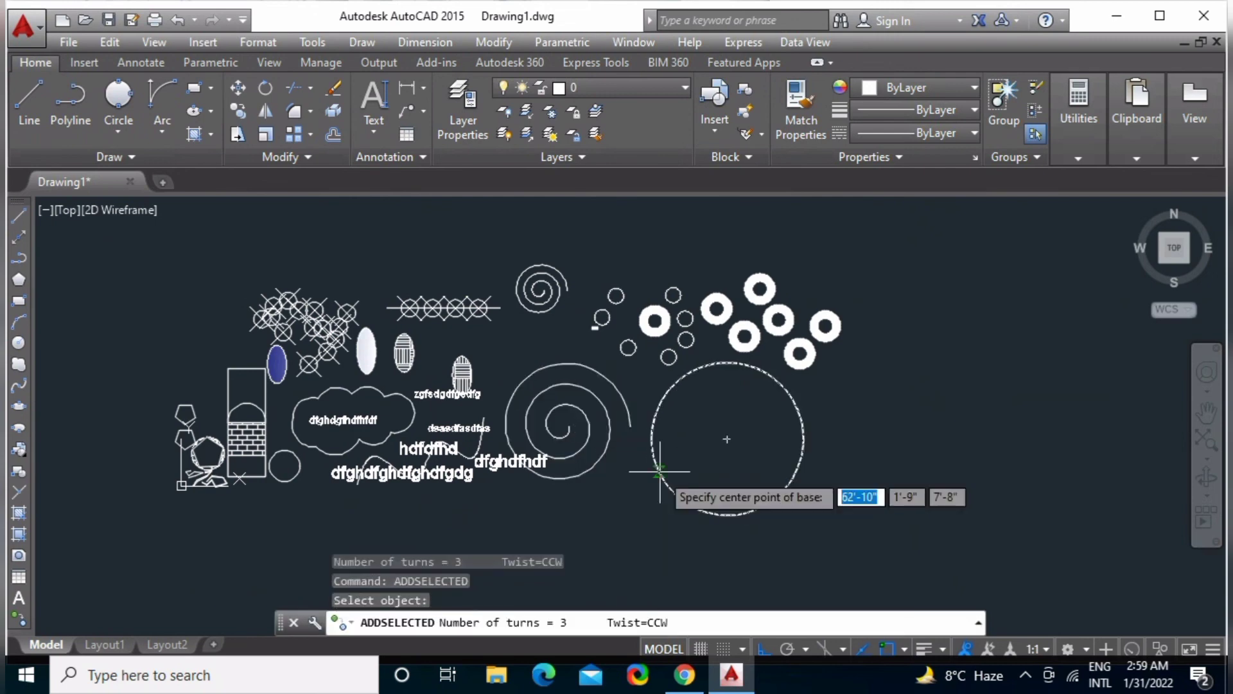
click(720, 438)
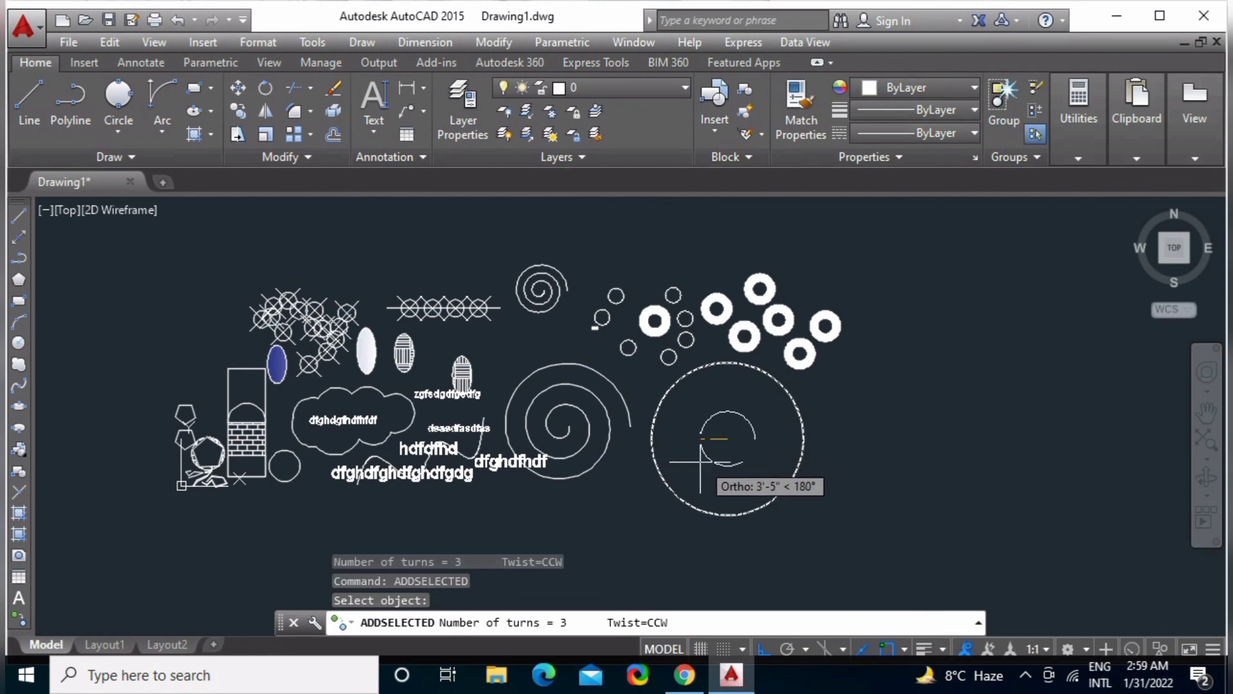
click(762, 437)
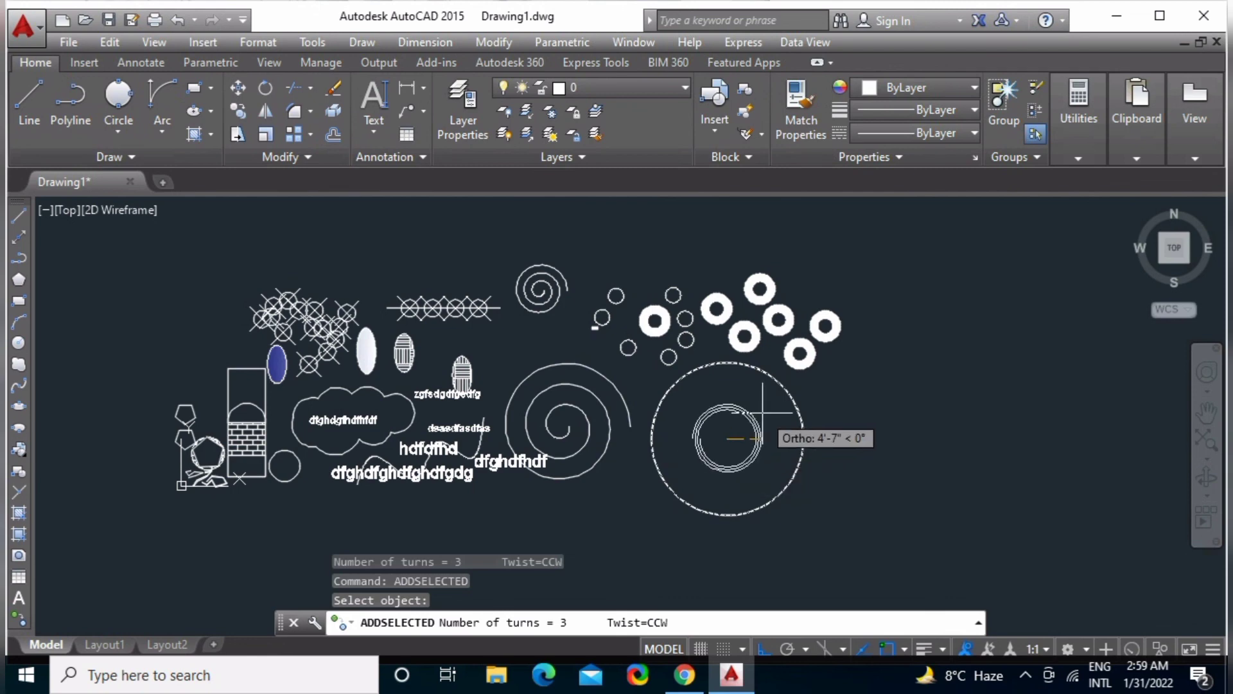
click(729, 439)
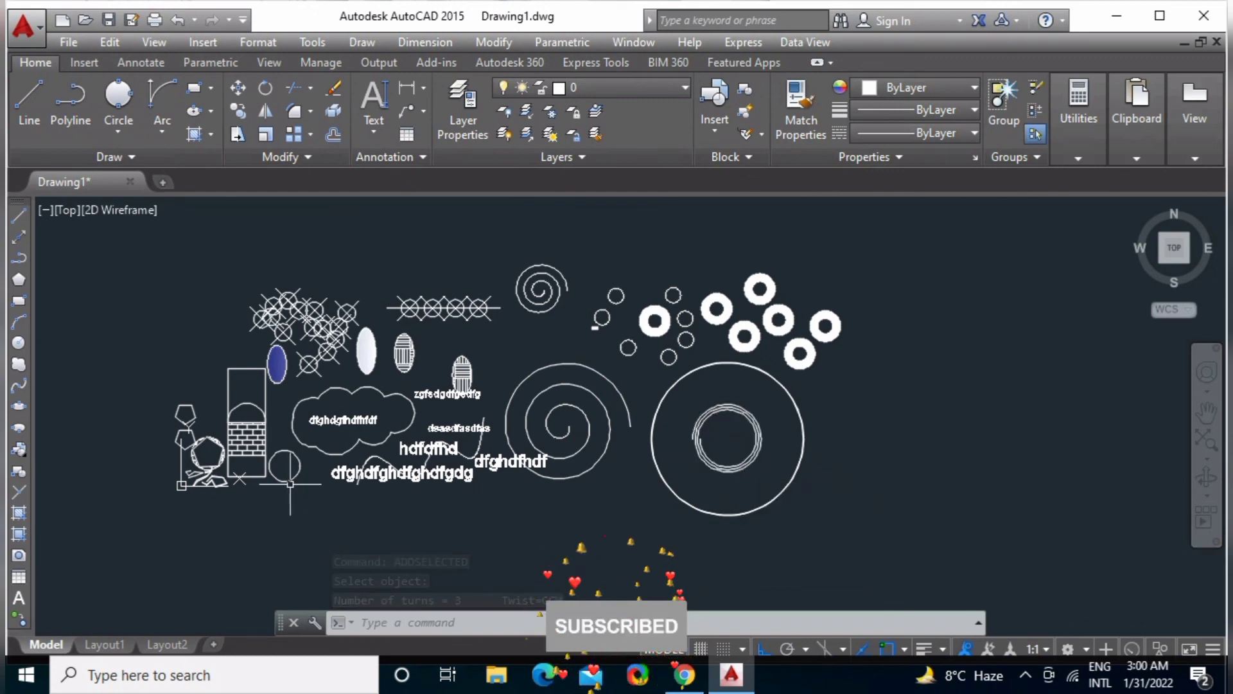
Add a second circle below the small circle, modelled on it.
key(Return)
click(288, 478)
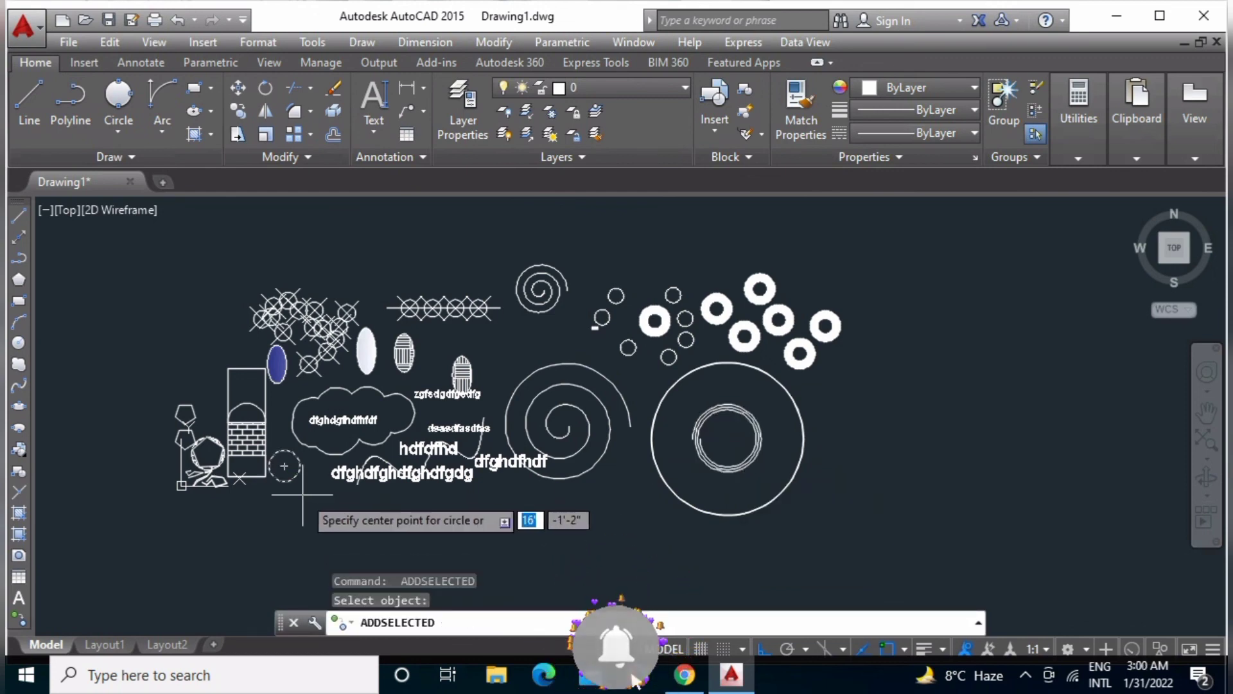
click(311, 505)
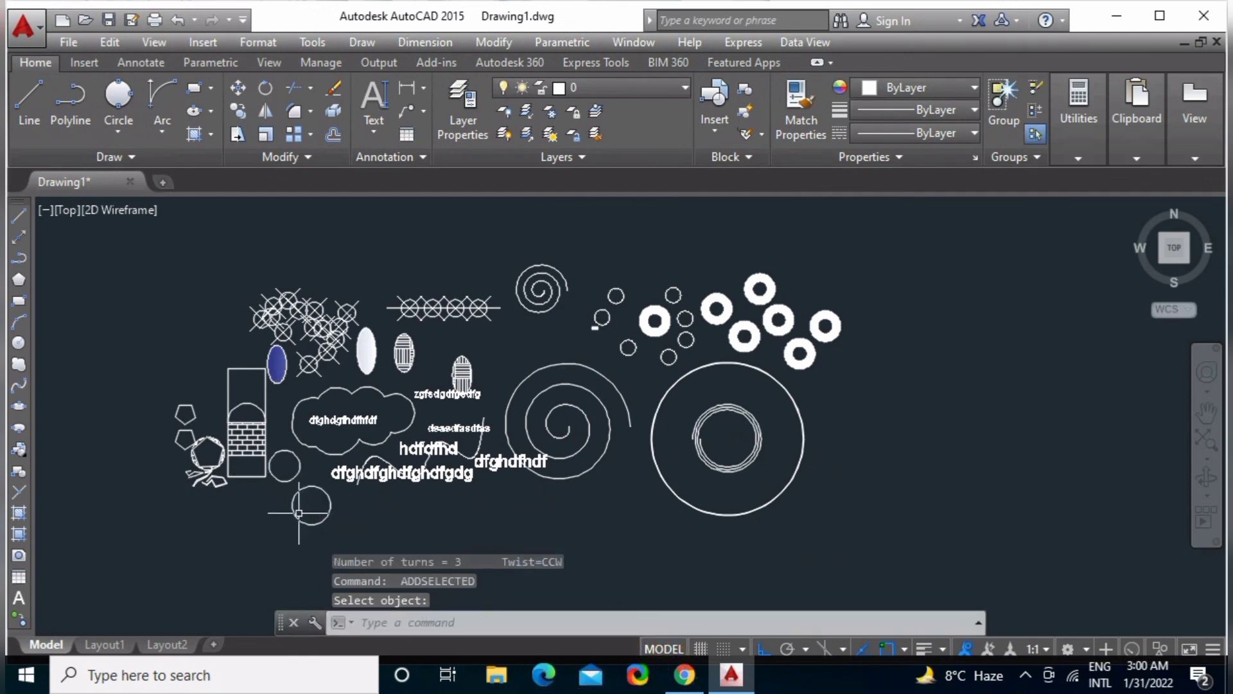
scroll(298, 512, up, 4)
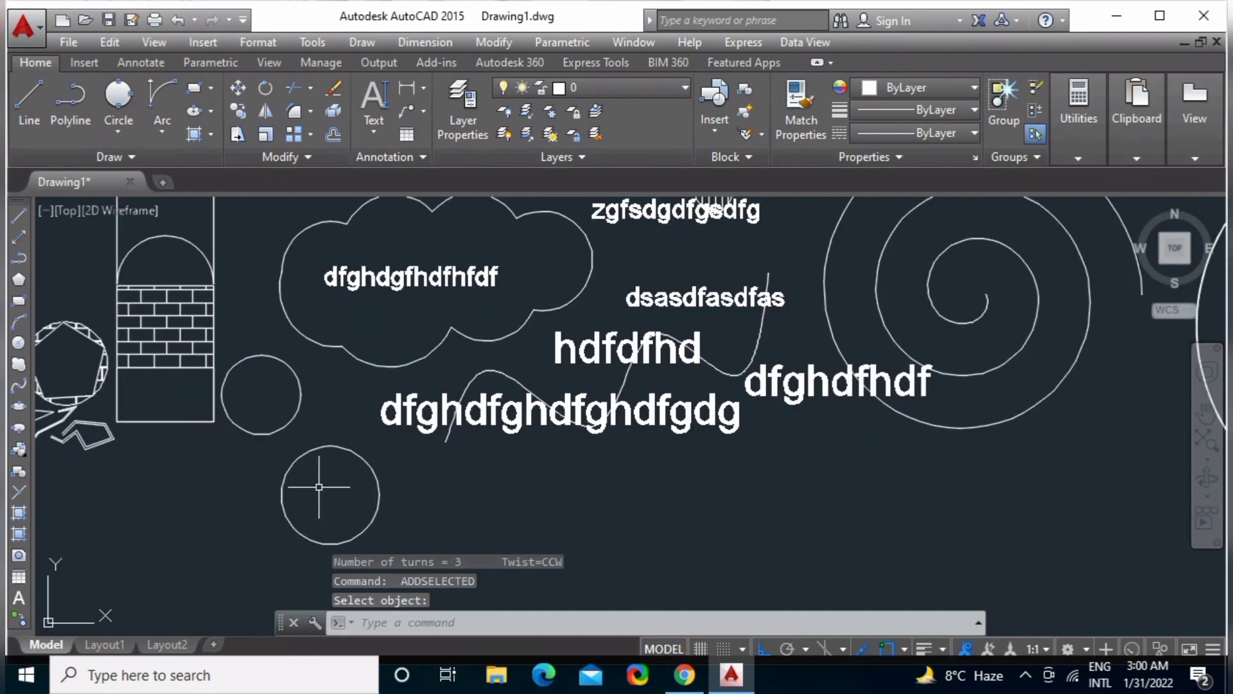
Draw a three-point wavy spline beneath the text labels, modelled on the existing curve.
key(Return)
click(501, 372)
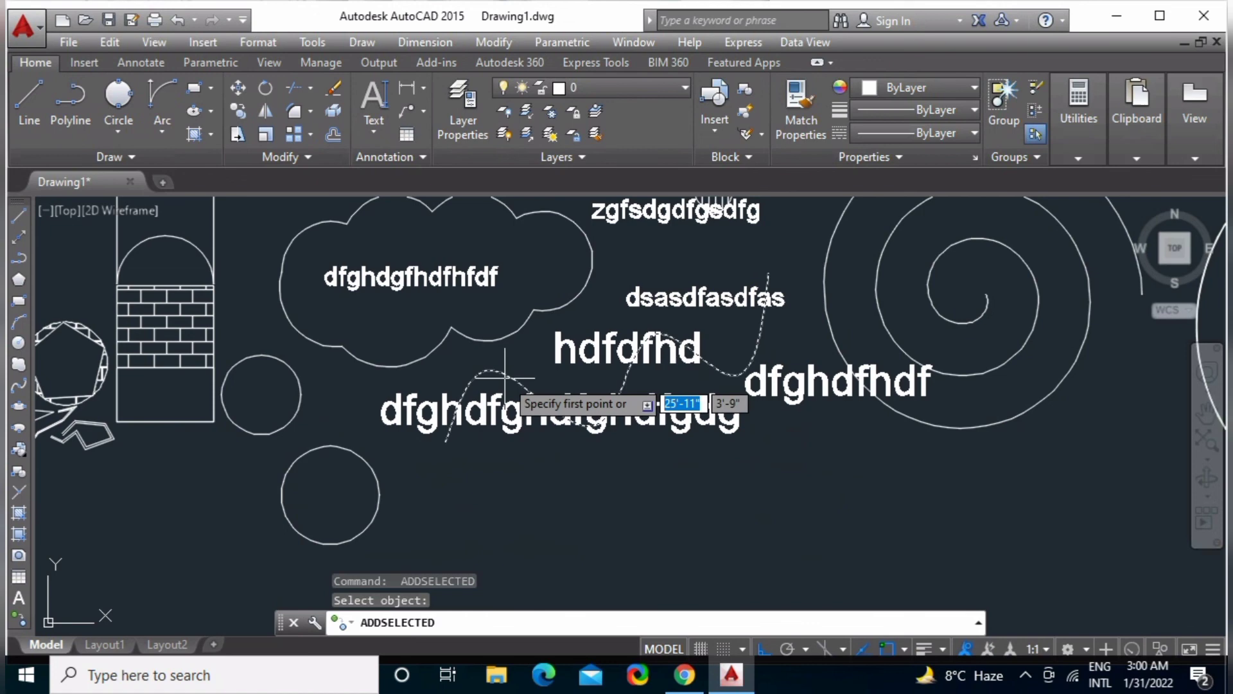
click(501, 528)
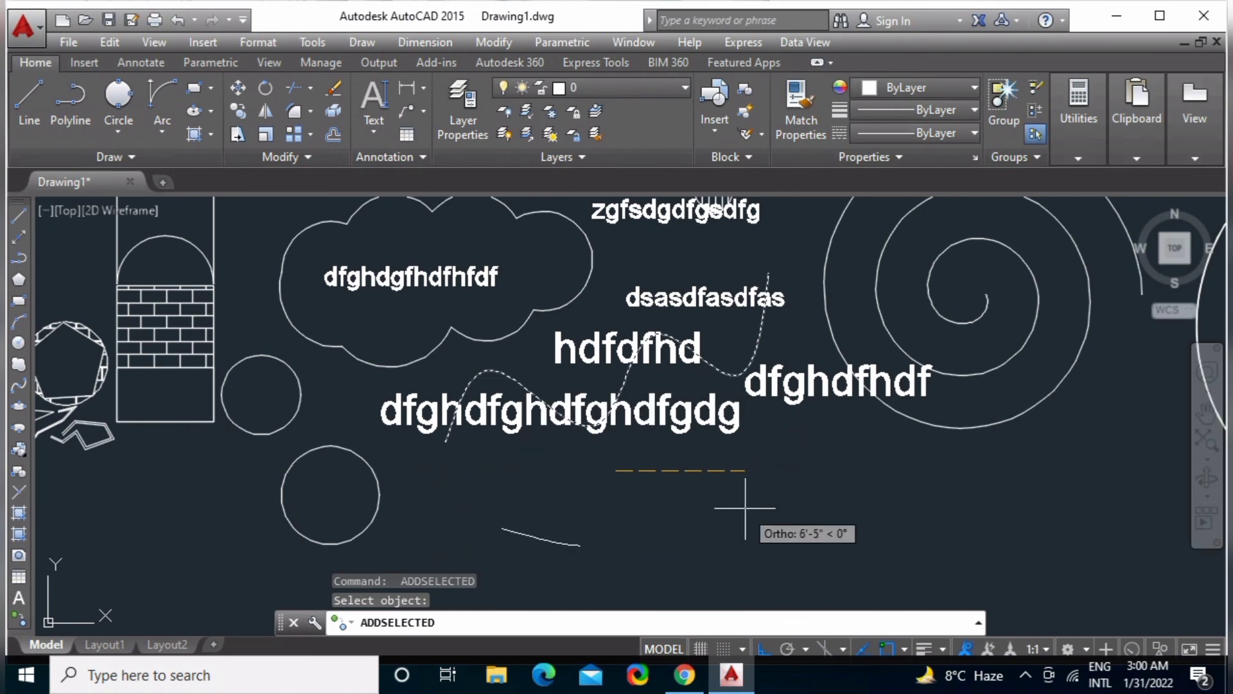
click(617, 519)
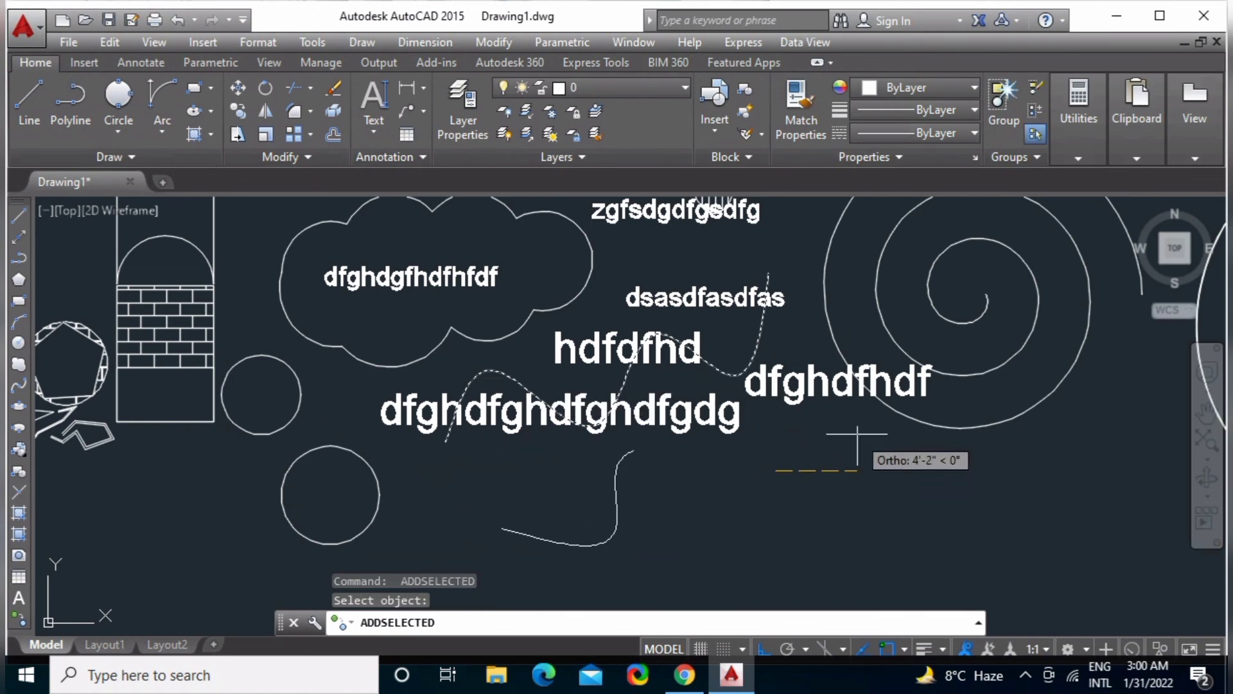
click(857, 470)
key(Return)
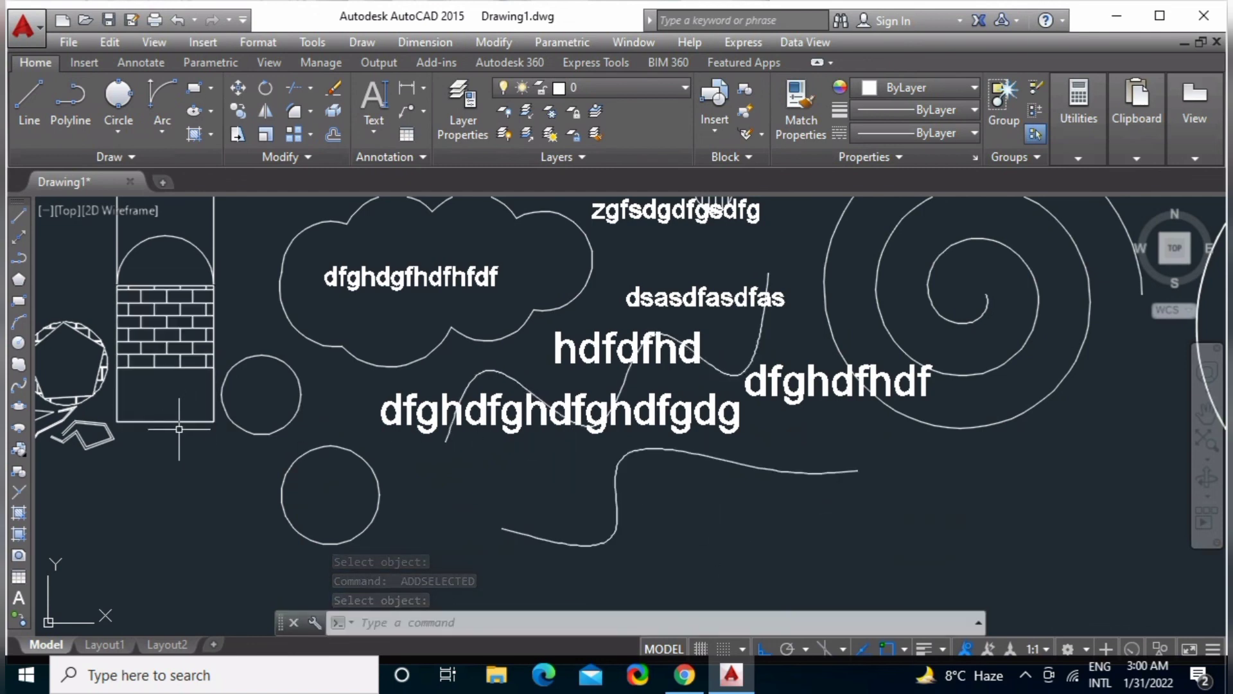
Base a stepped open line beside the upper pentagon on the arch outline.
text(add)
key(Return)
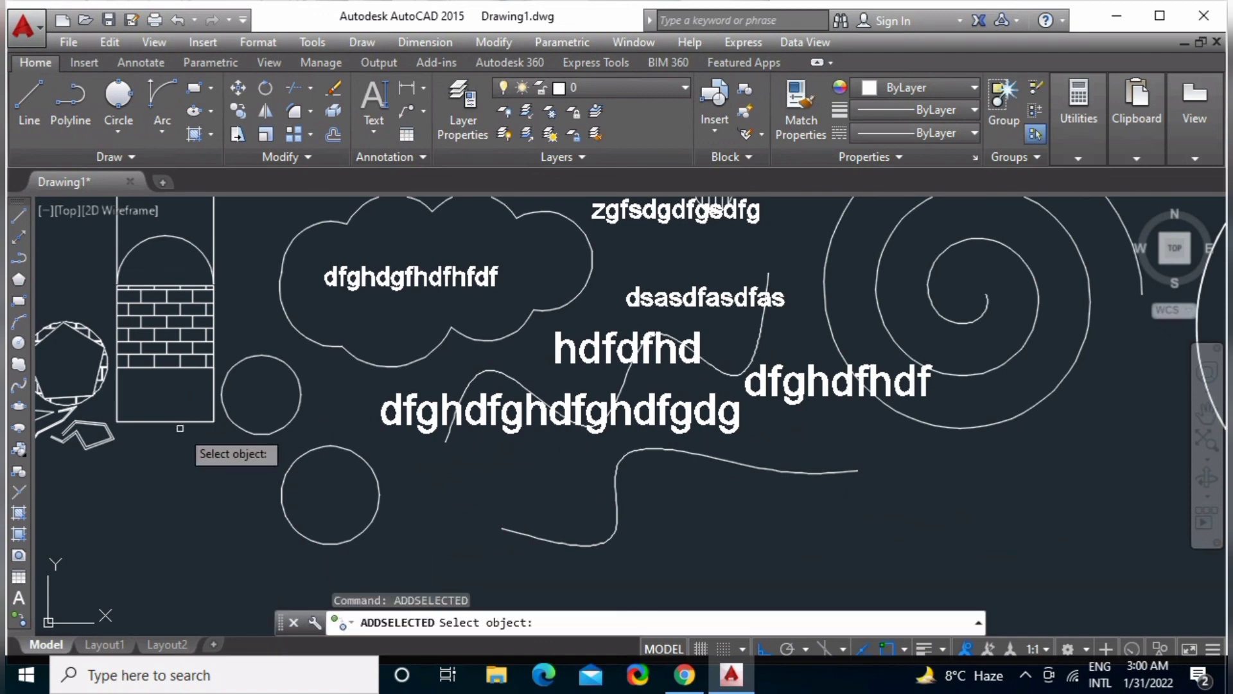
scroll(183, 281, up, 4)
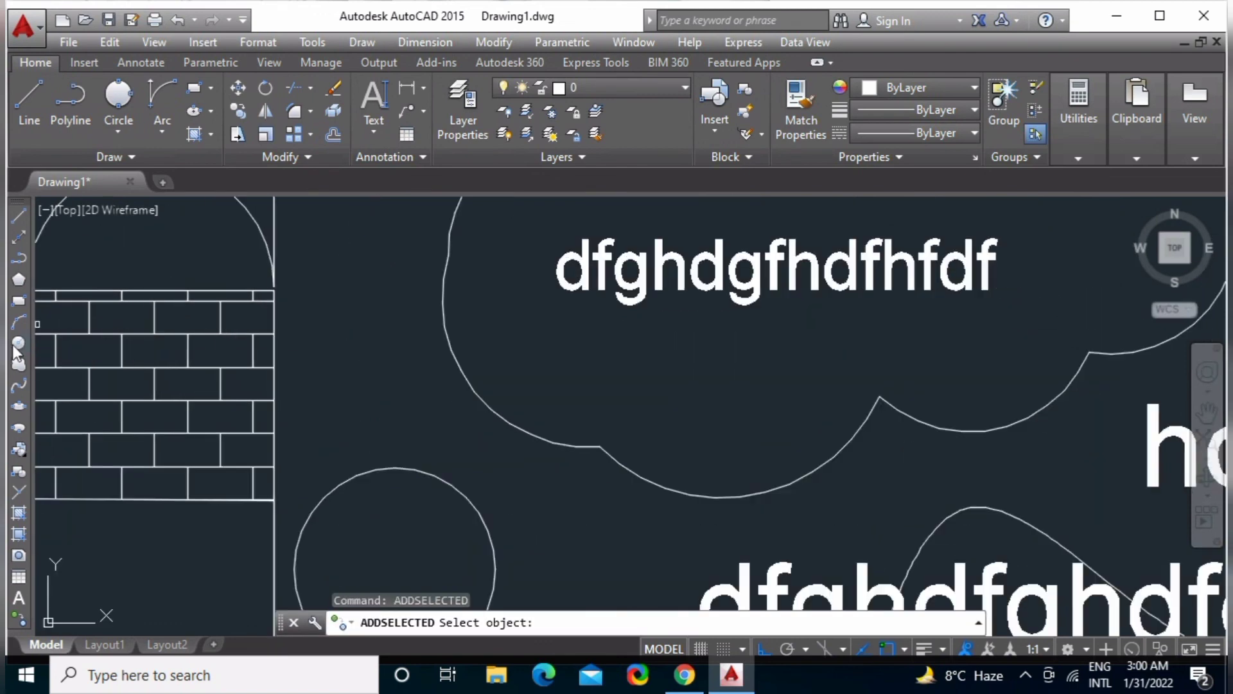
middle_drag(171, 316, 495, 366)
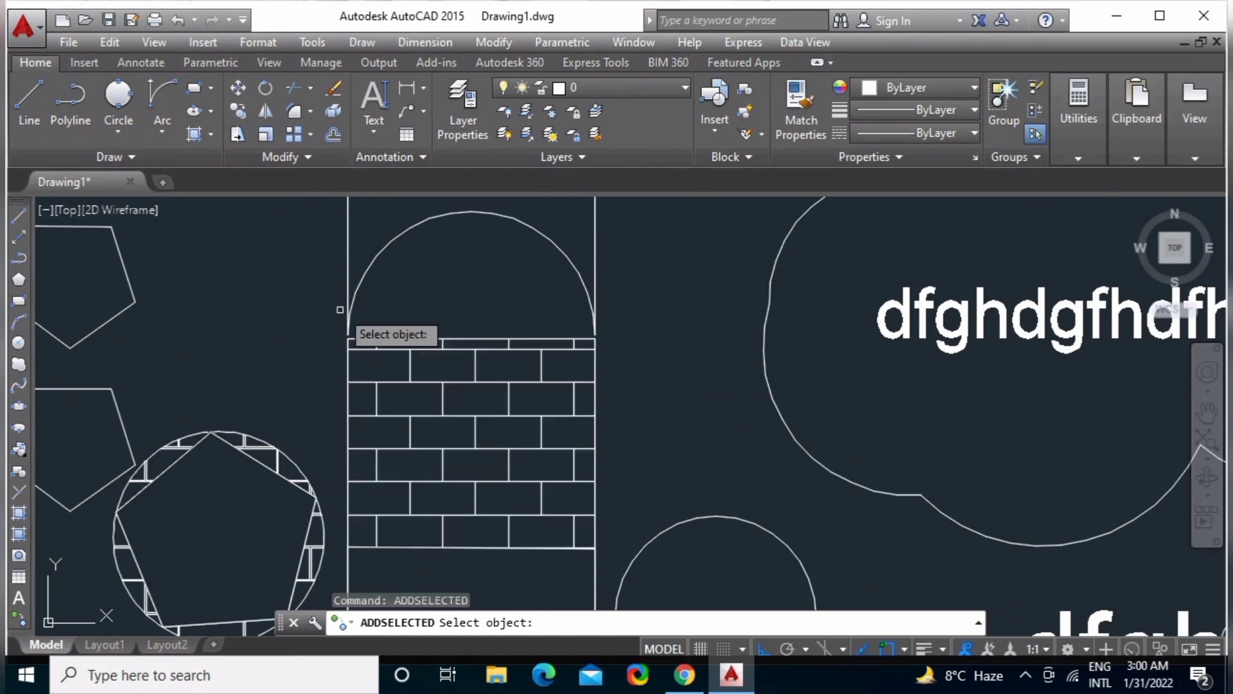
click(348, 249)
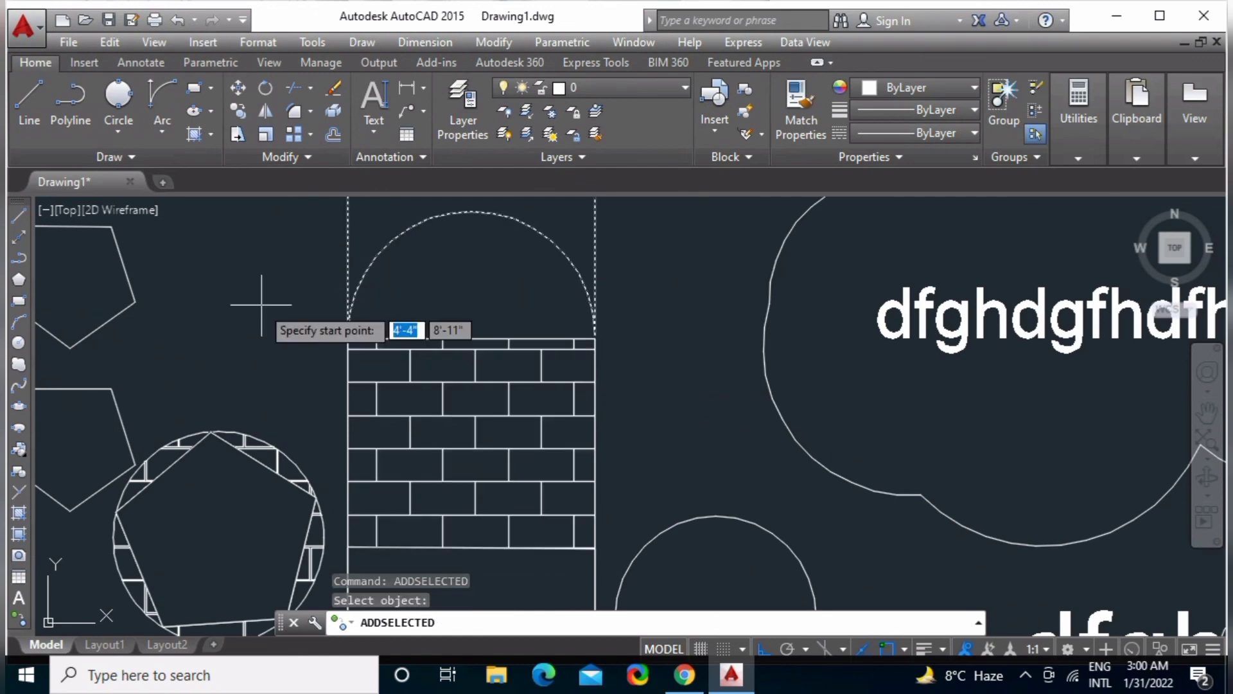
click(165, 305)
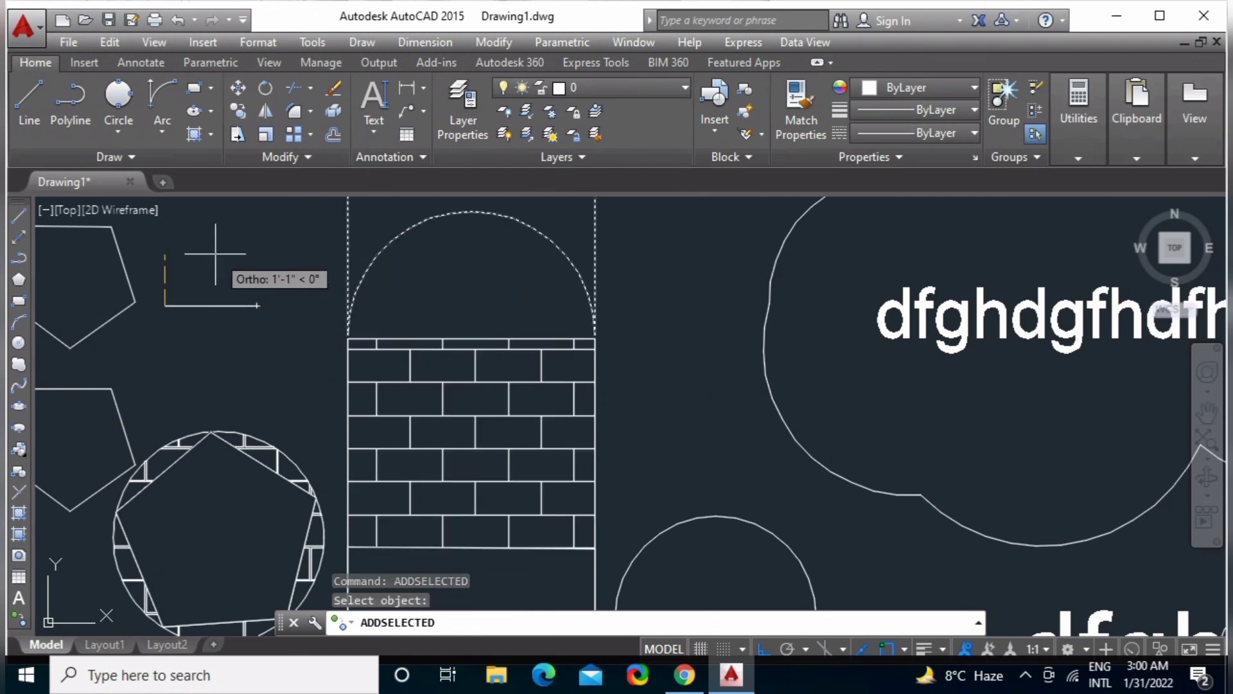
click(165, 248)
click(280, 248)
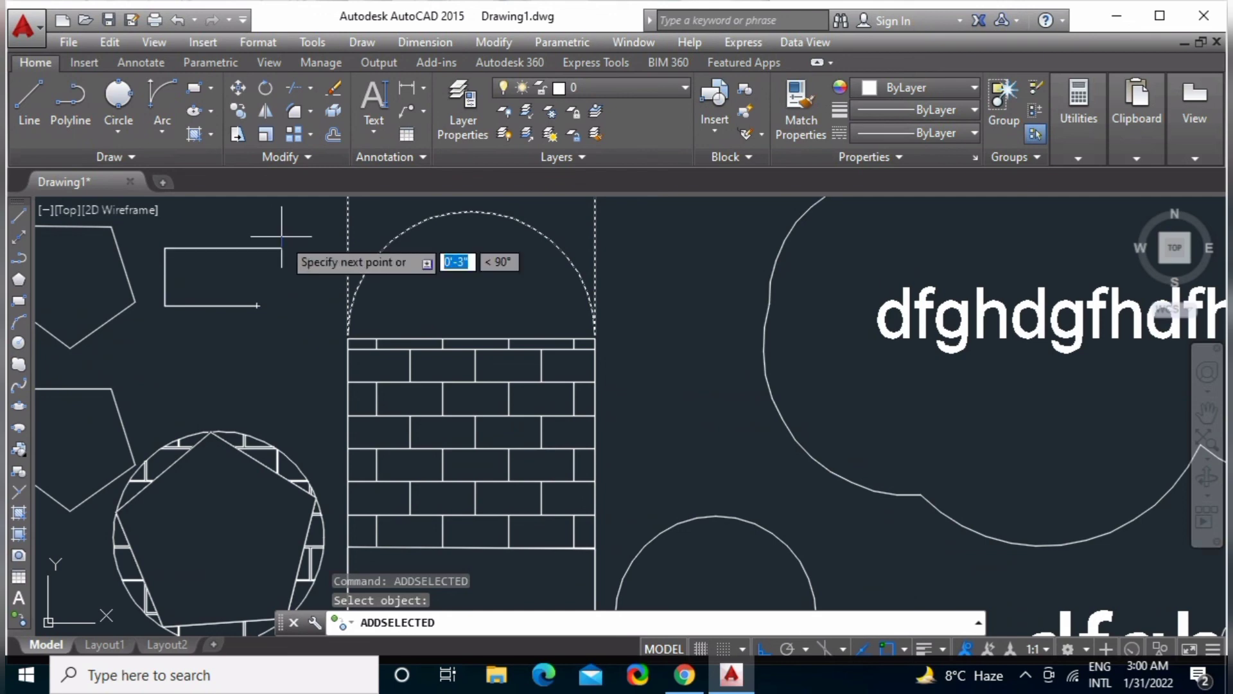
click(280, 310)
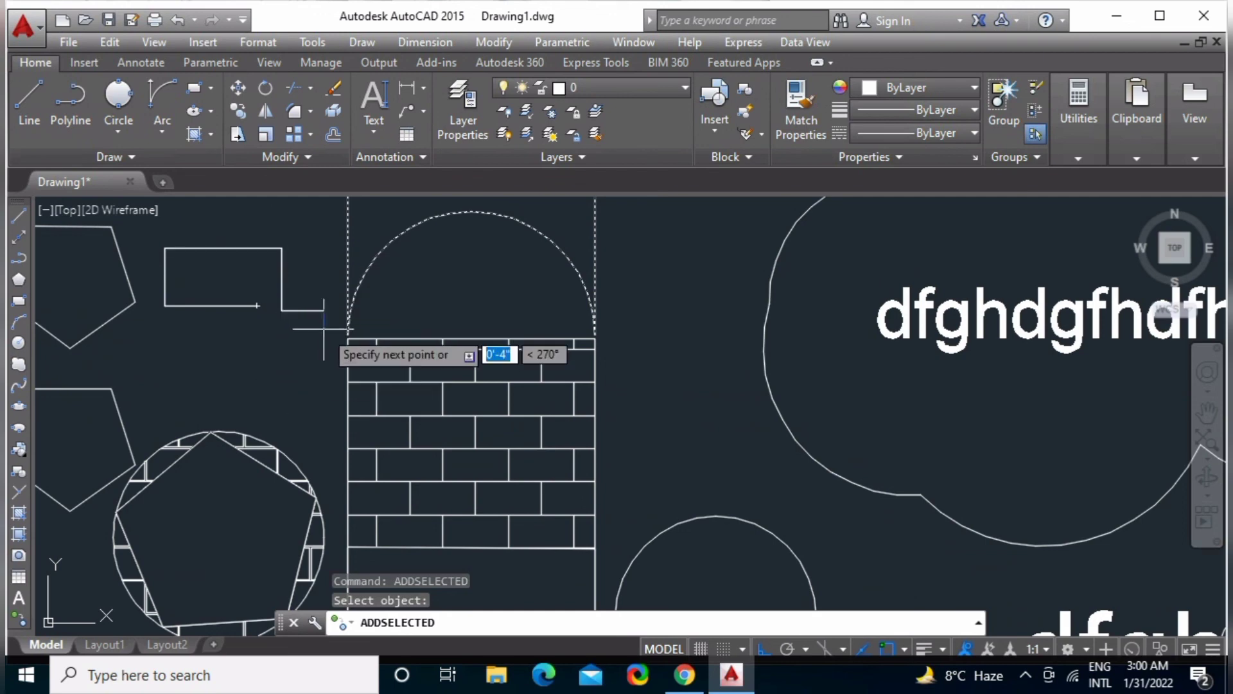
key(Return)
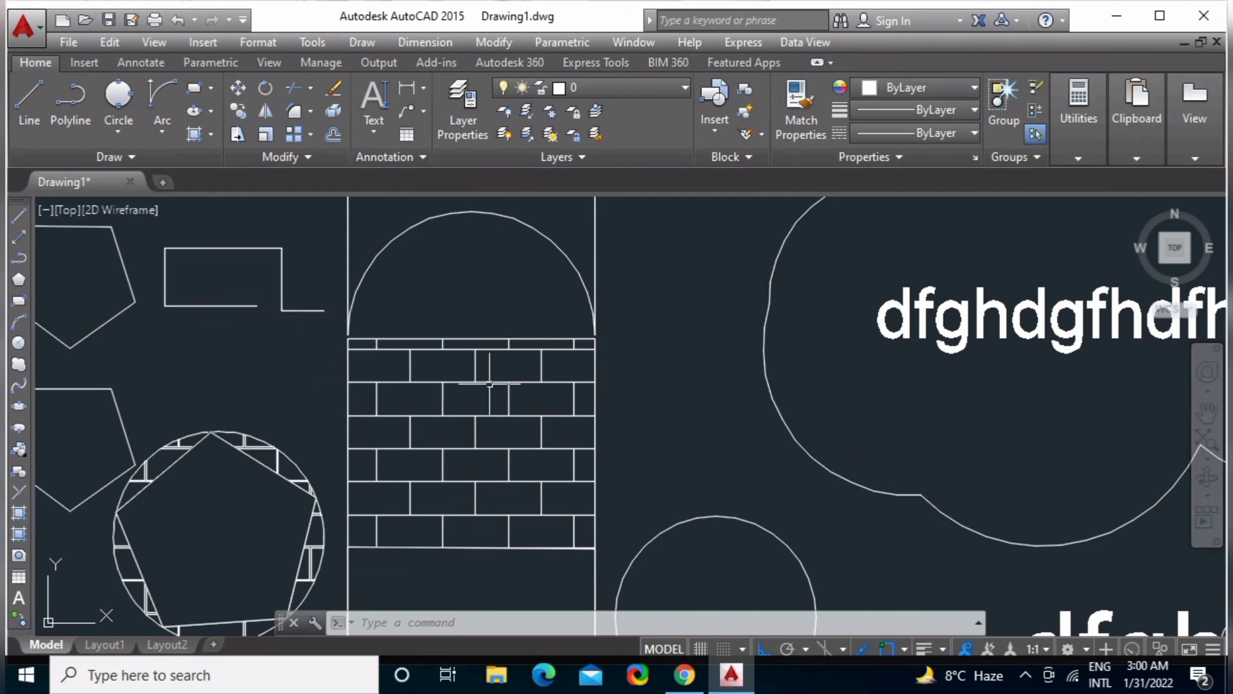
Draw a closed rectangular polyline left of the pentagons, based on the lower pentagon.
middle_drag(292, 407, 551, 401)
key(Return)
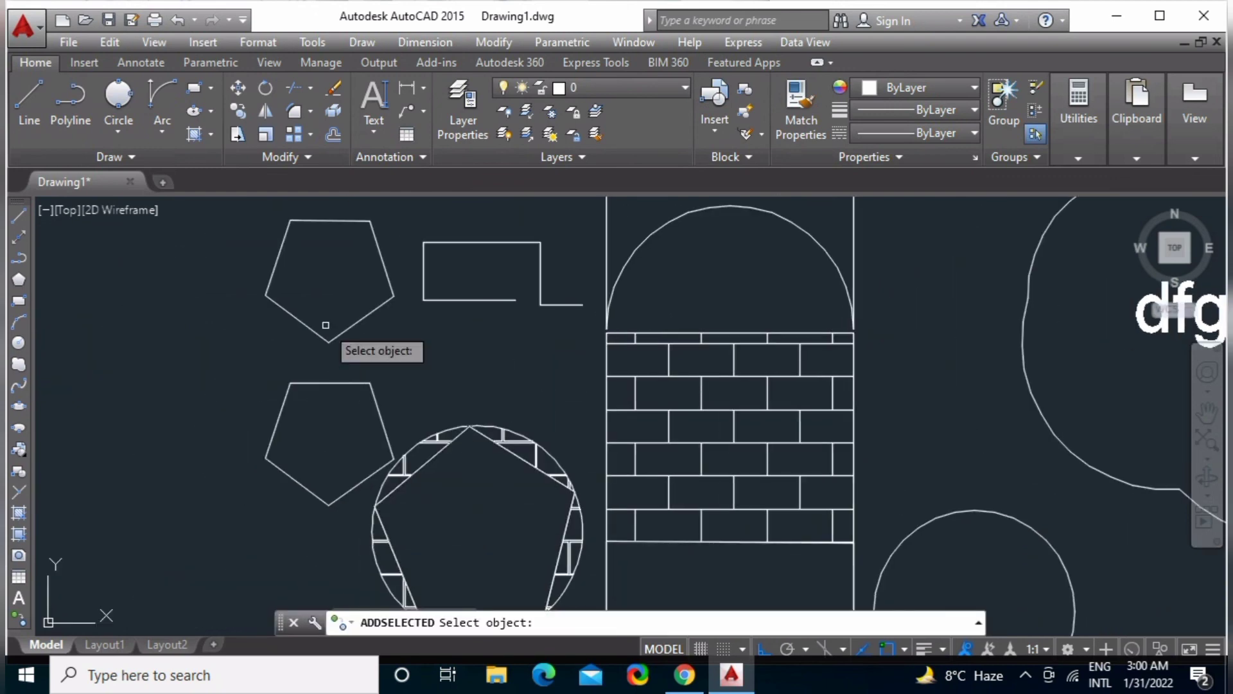
click(356, 382)
click(189, 380)
click(190, 315)
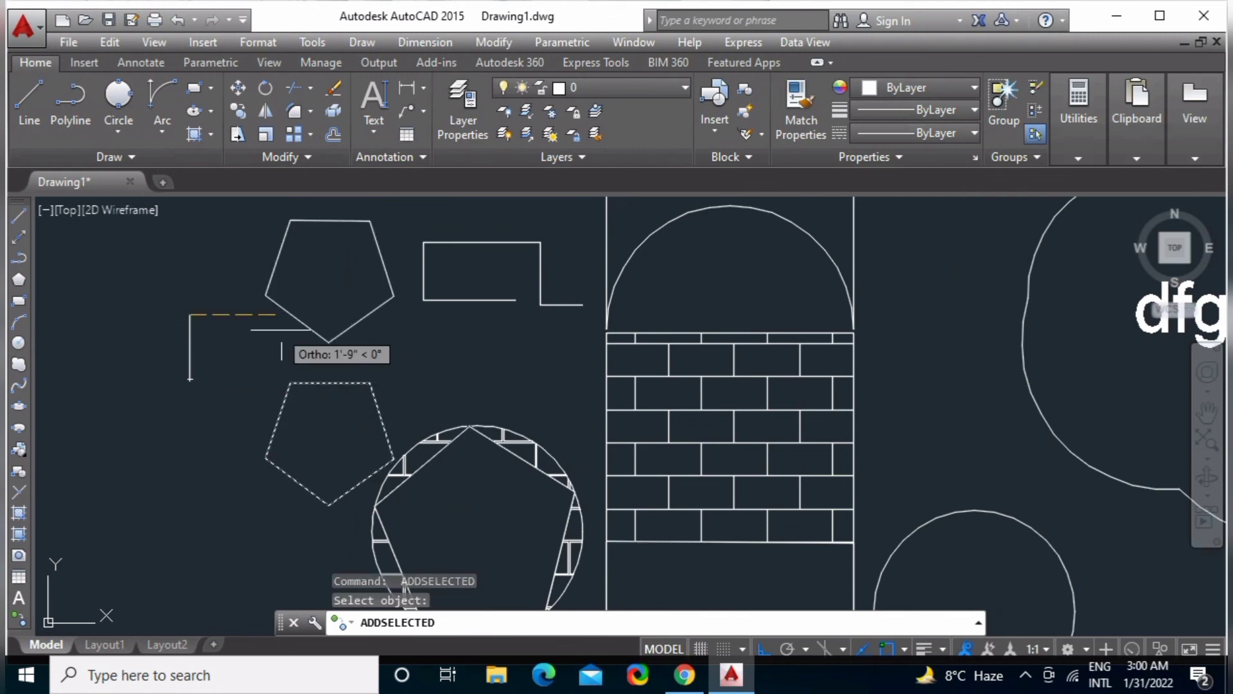
click(293, 314)
click(265, 397)
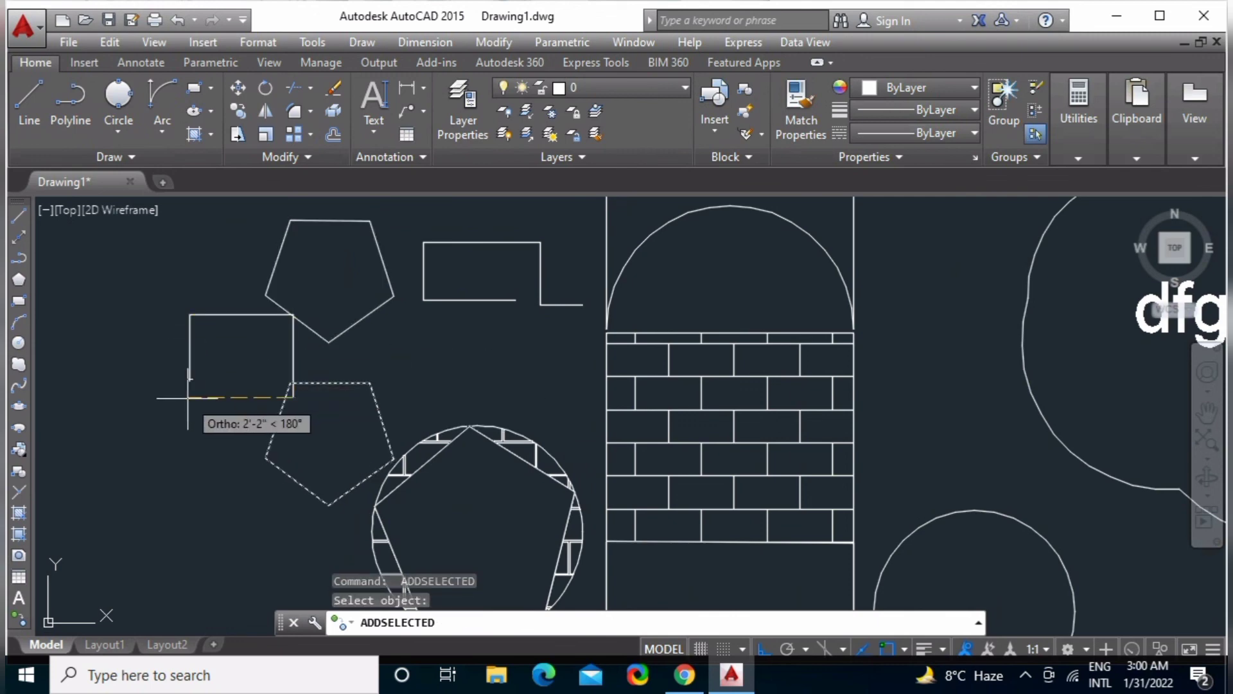
click(188, 397)
key(Return)
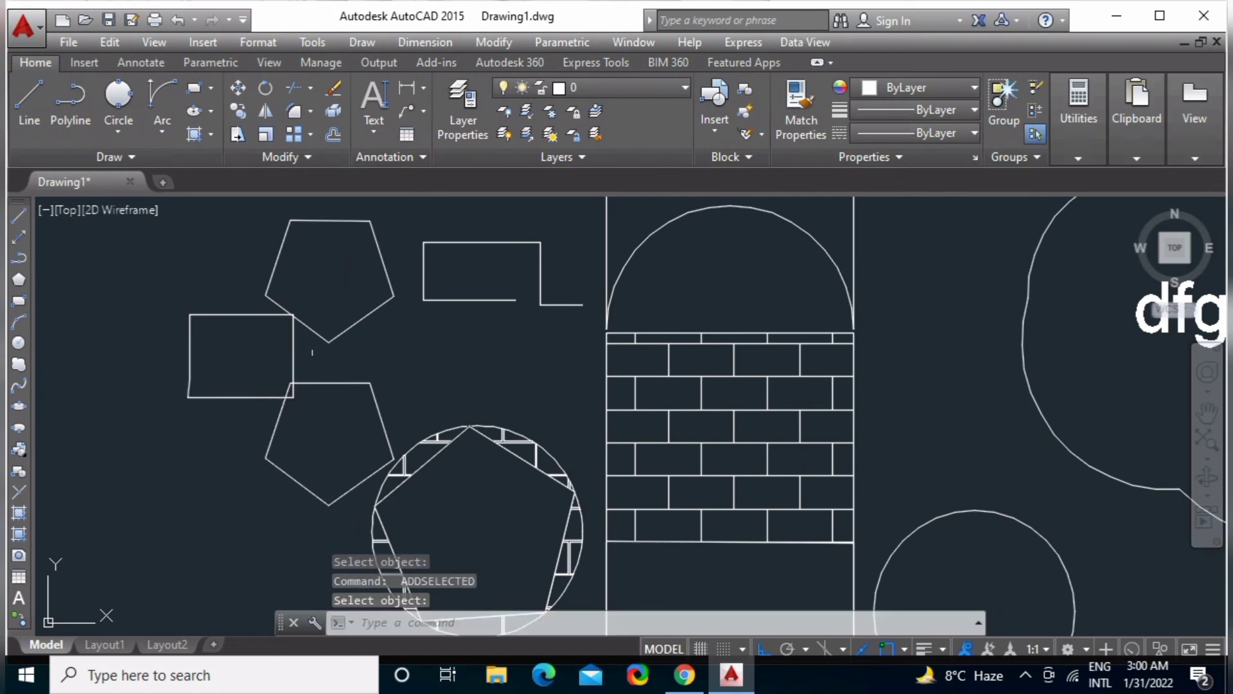
scroll(552, 434, down, 2)
scroll(546, 449, down, 2)
scroll(514, 404, down, 2)
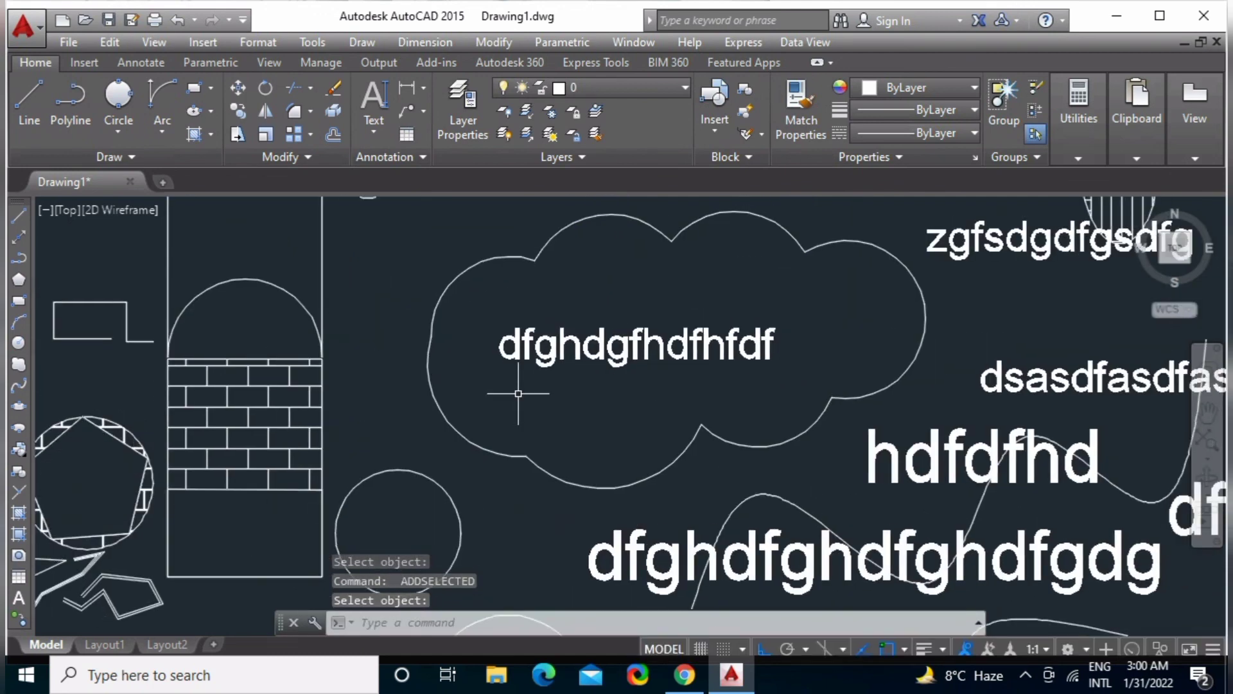
scroll(546, 454, down, 2)
key(Return)
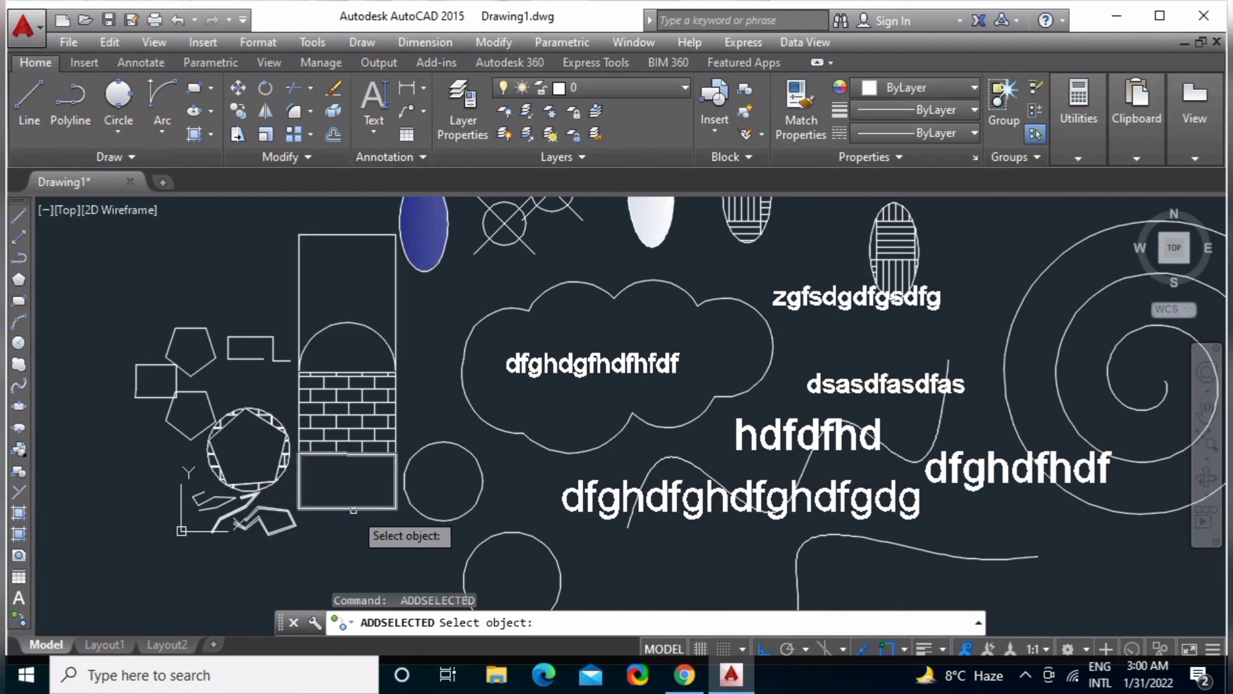
scroll(519, 521, up, 2)
scroll(357, 469, down, 2)
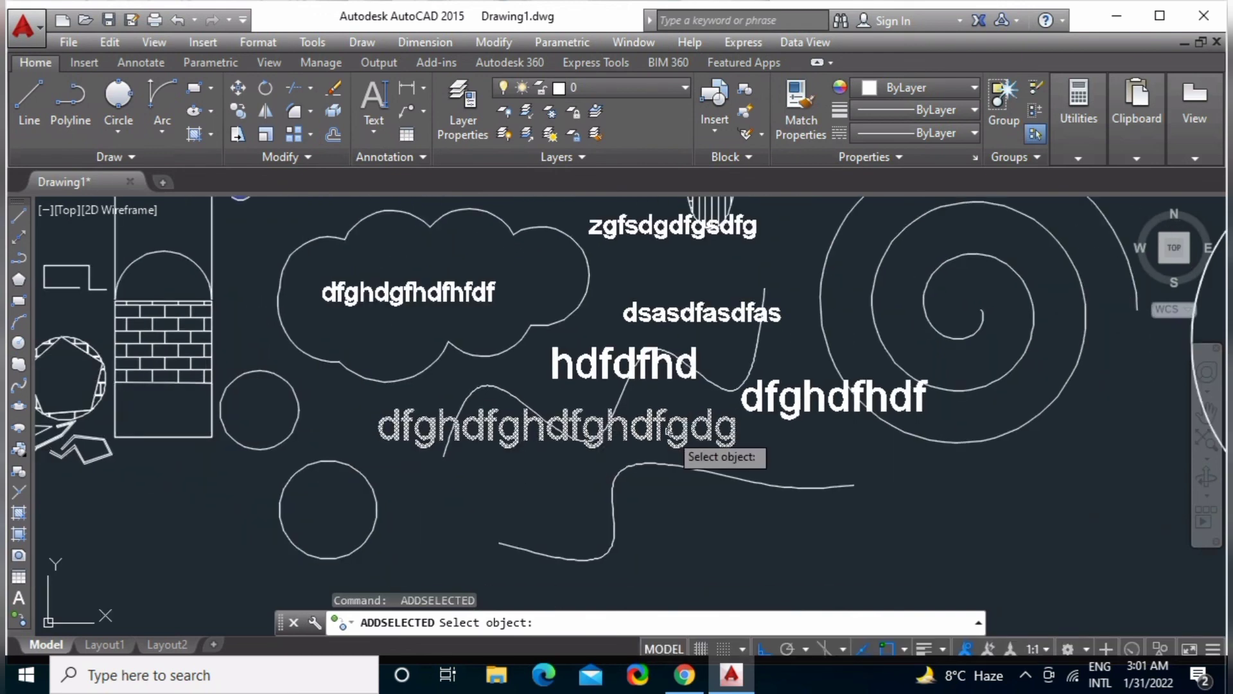
scroll(681, 453, up, 2)
scroll(481, 529, down, 2)
scroll(545, 360, down, 5)
scroll(578, 296, up, 5)
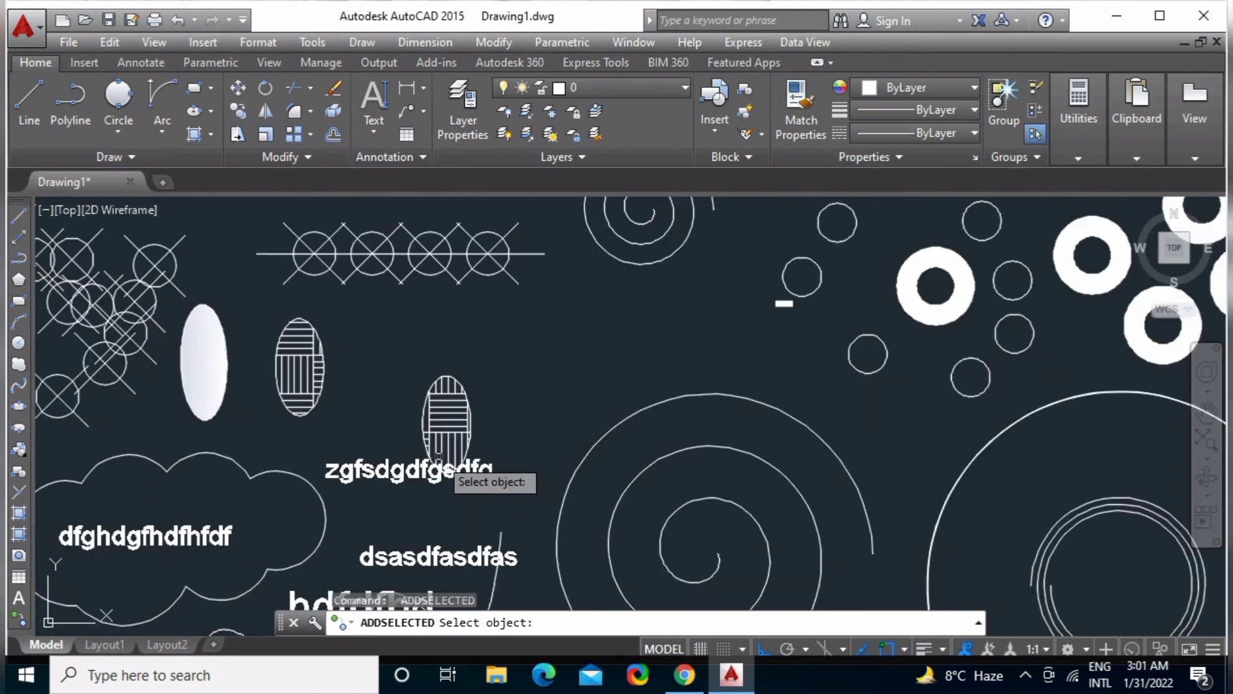
scroll(435, 377, up, 2)
scroll(433, 377, up, 2)
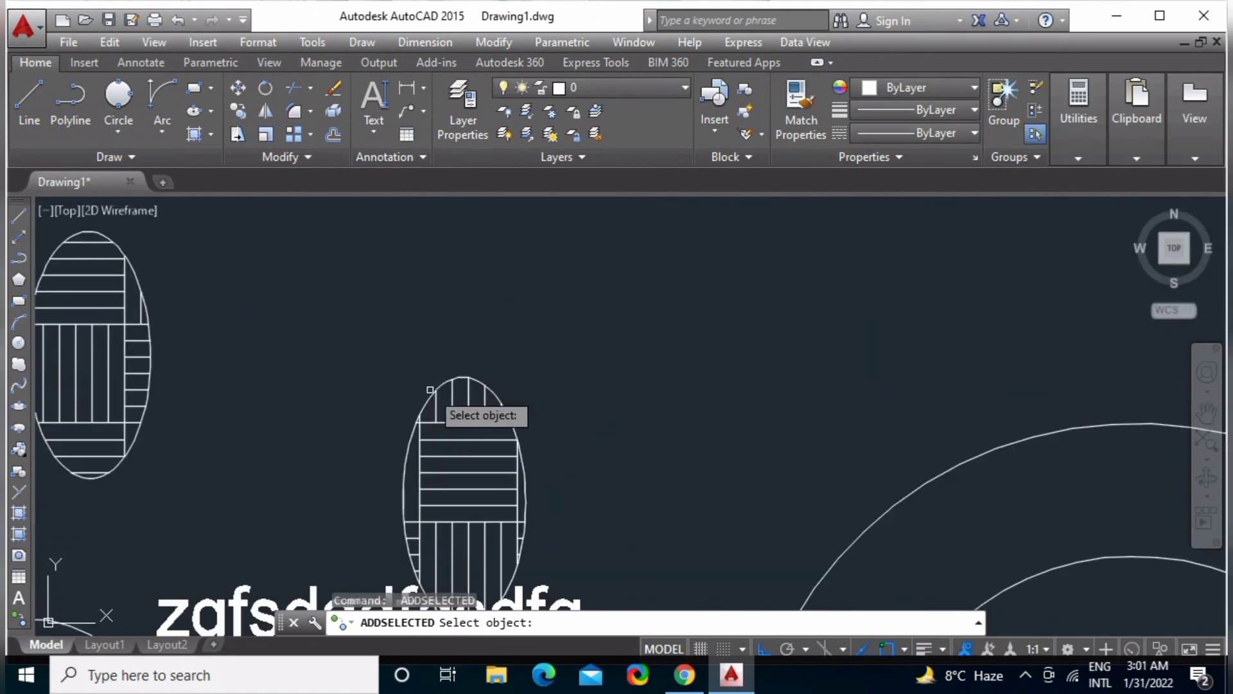
click(430, 398)
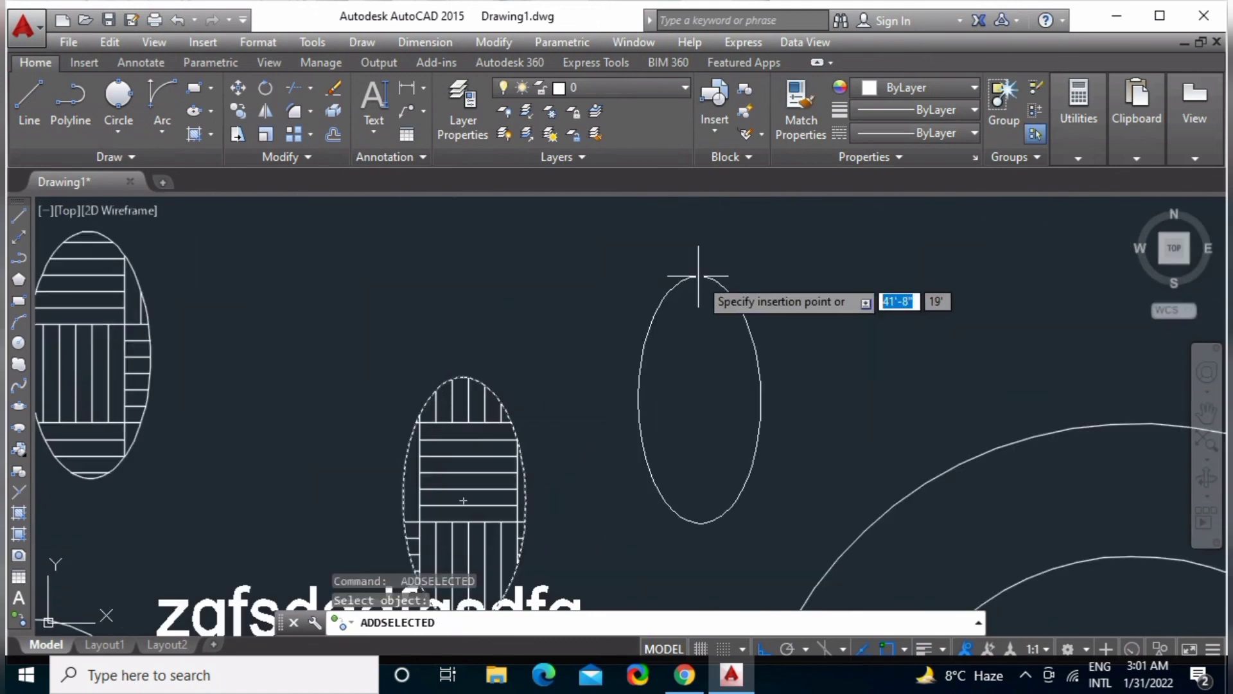
click(698, 276)
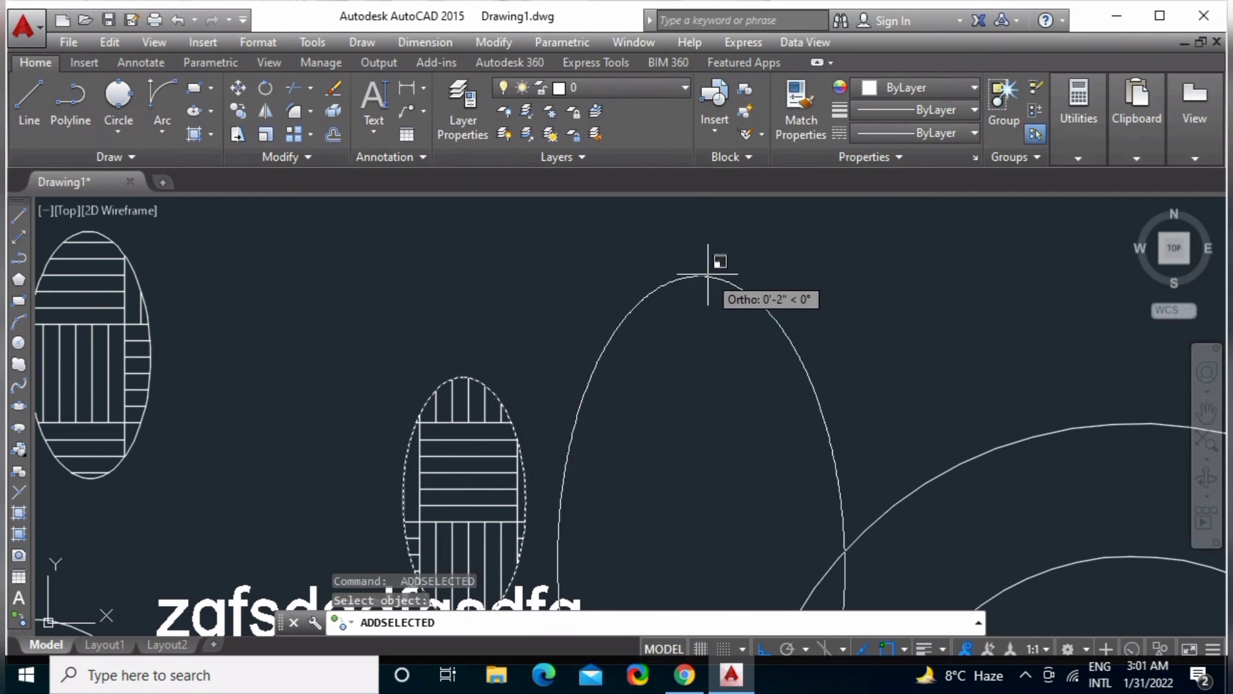
click(713, 312)
scroll(692, 379, down, 2)
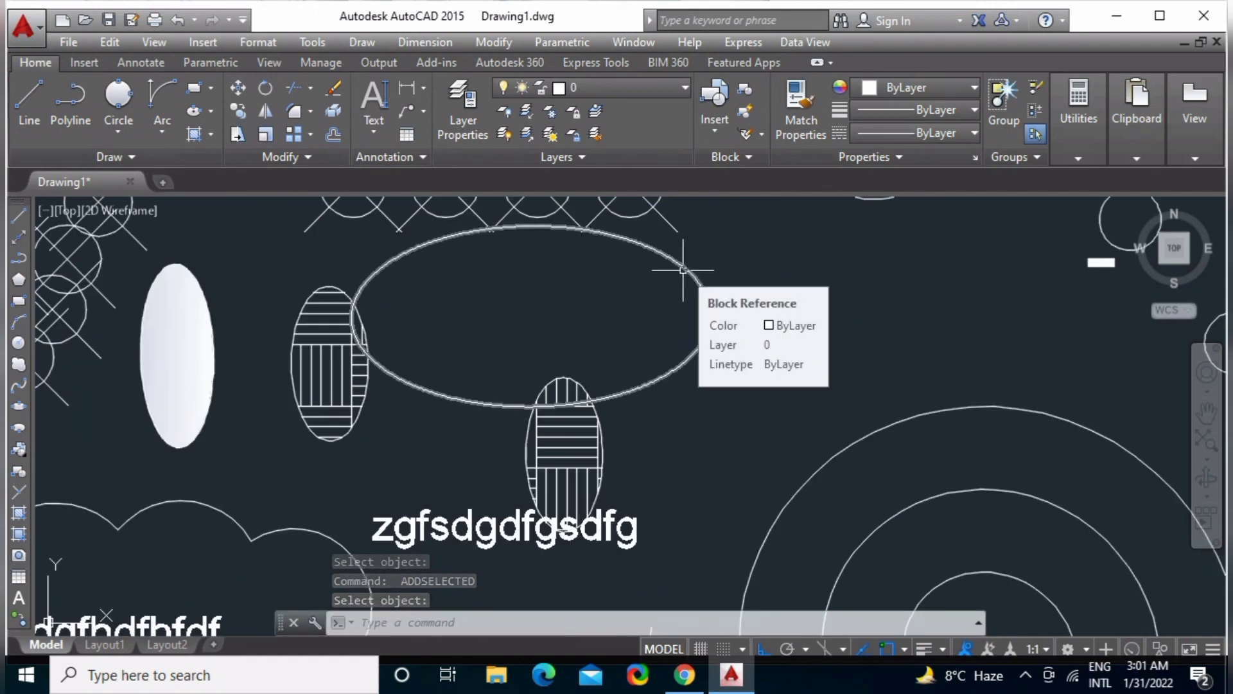
click(683, 269)
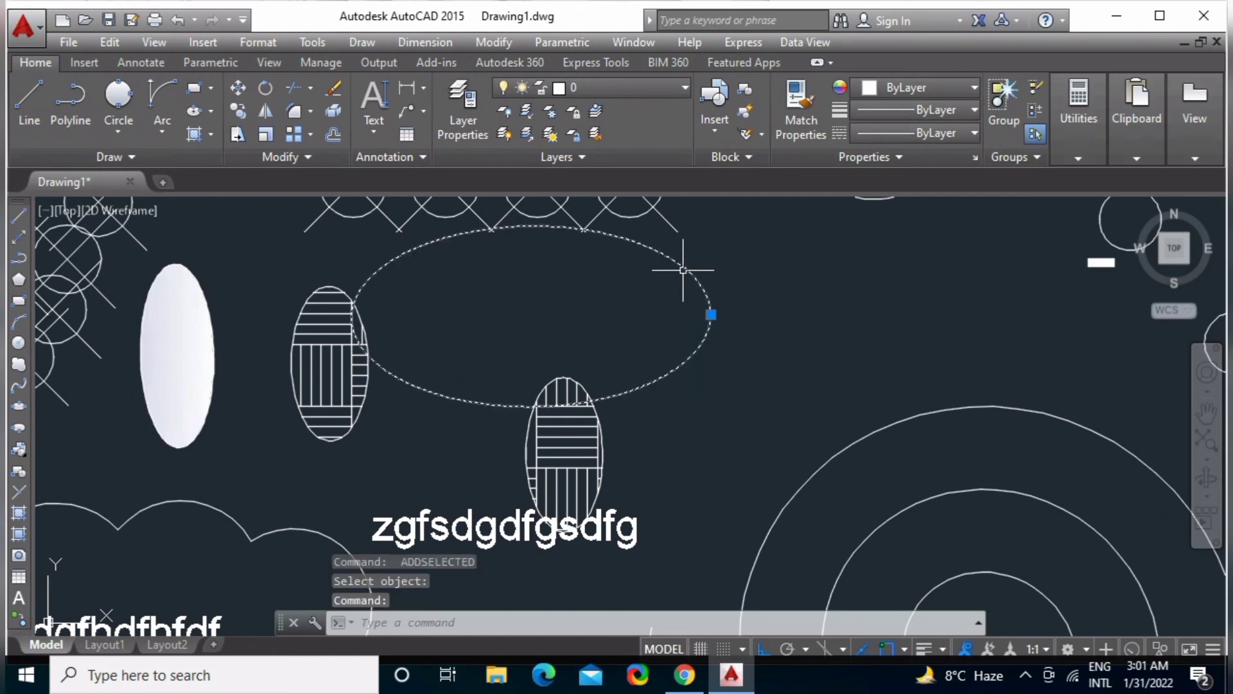
key(Delete)
scroll(741, 350, down, 3)
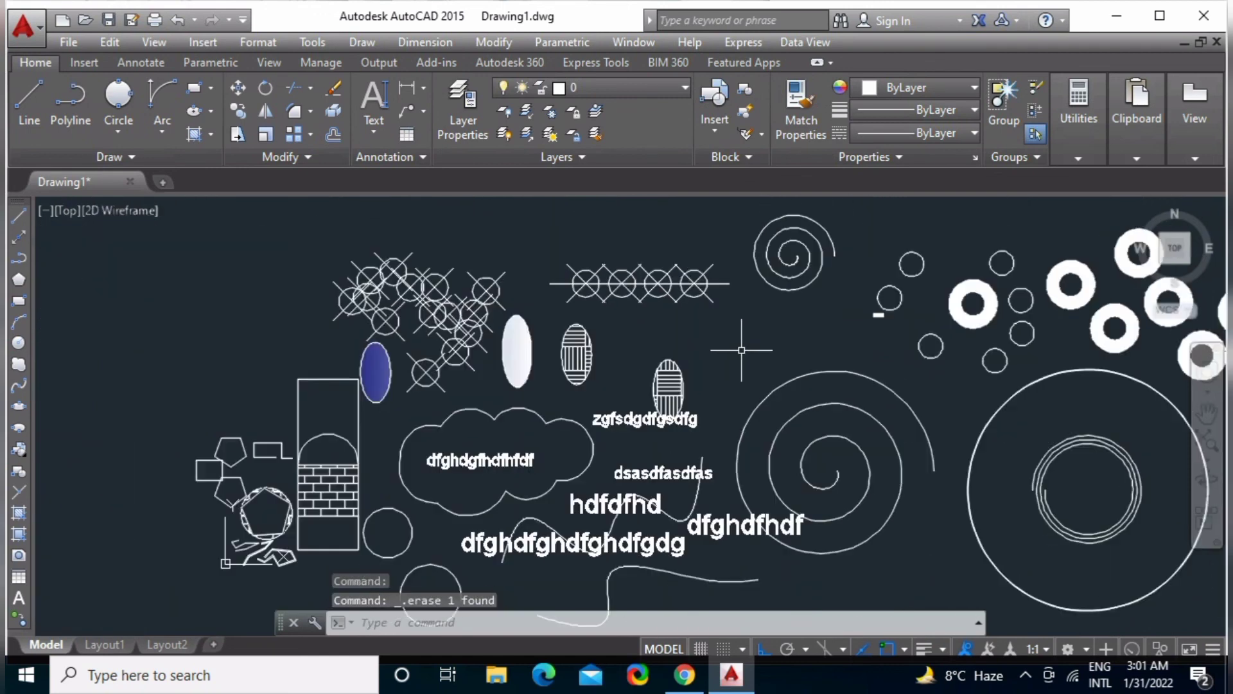
middle_drag(763, 357, 649, 386)
scroll(604, 330, up, 2)
Keep the horizontal line instead of erasing it, and base a bracket-shaped line below the crossed circles on it.
key(Return)
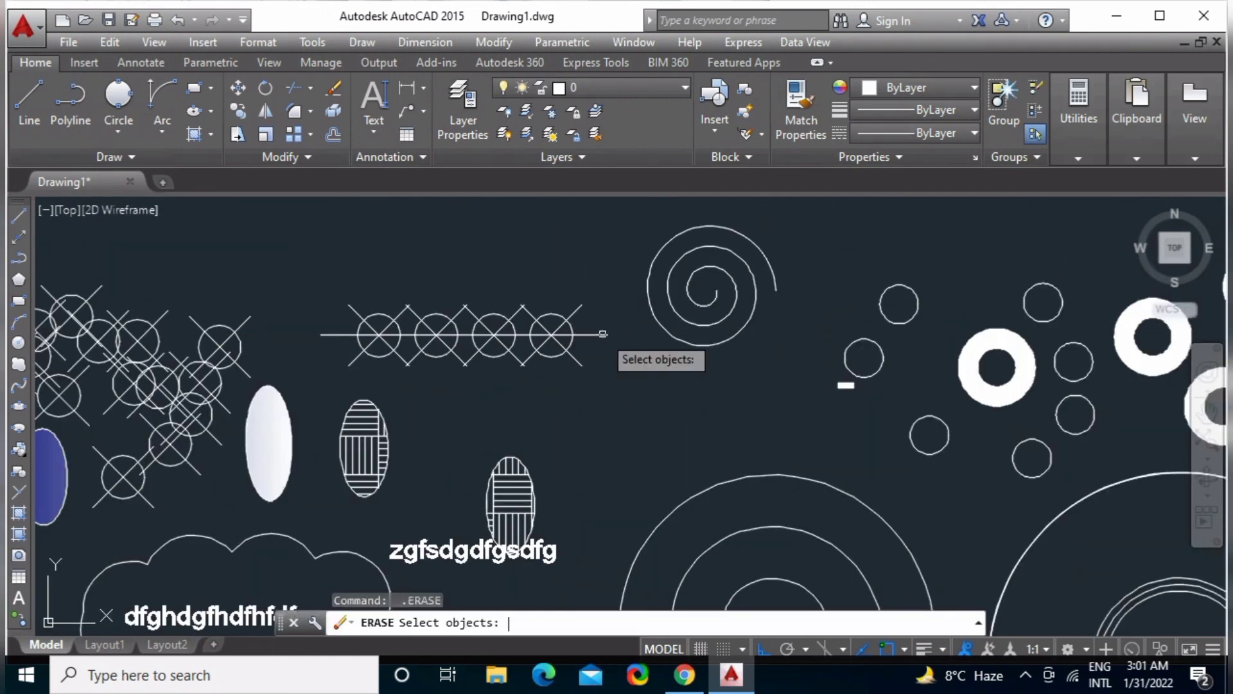
click(602, 332)
key(Escape)
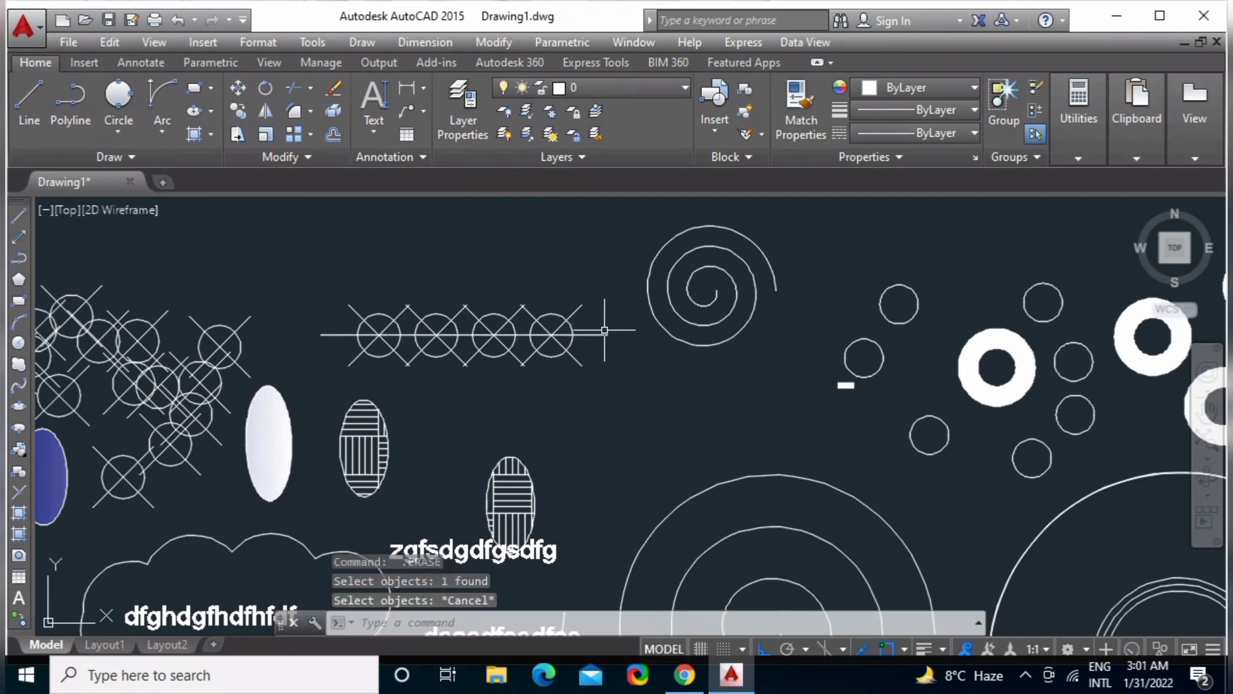
text(add)
key(Return)
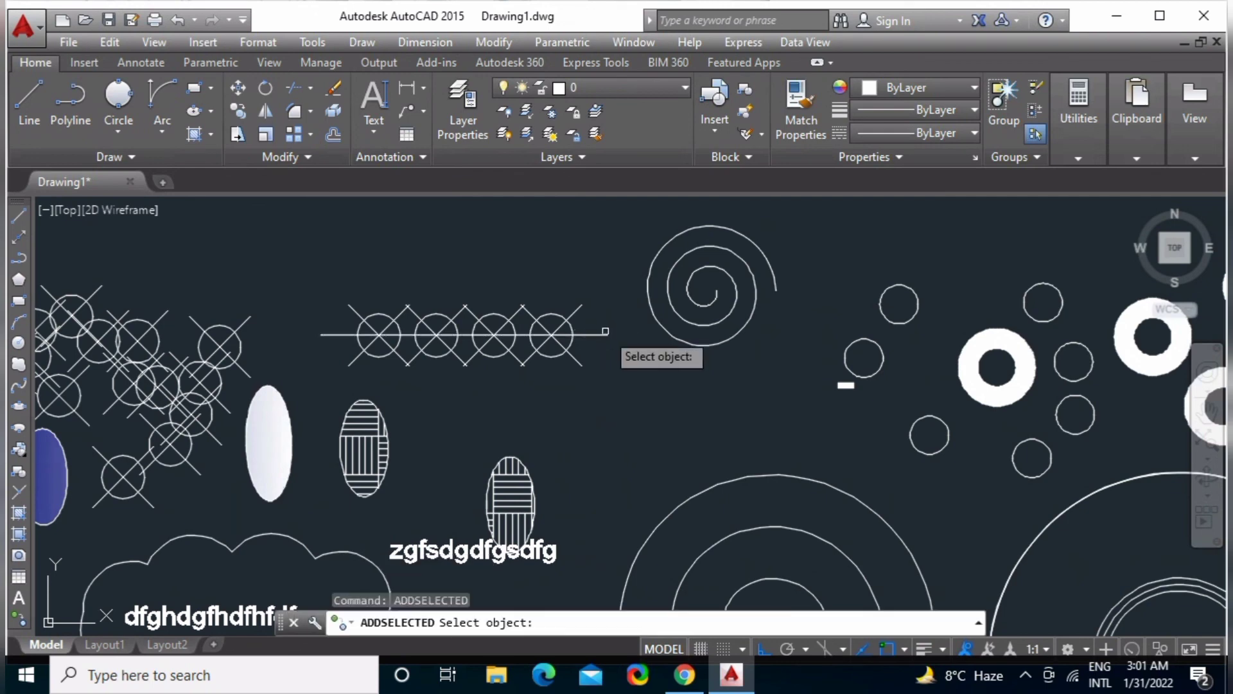
click(604, 333)
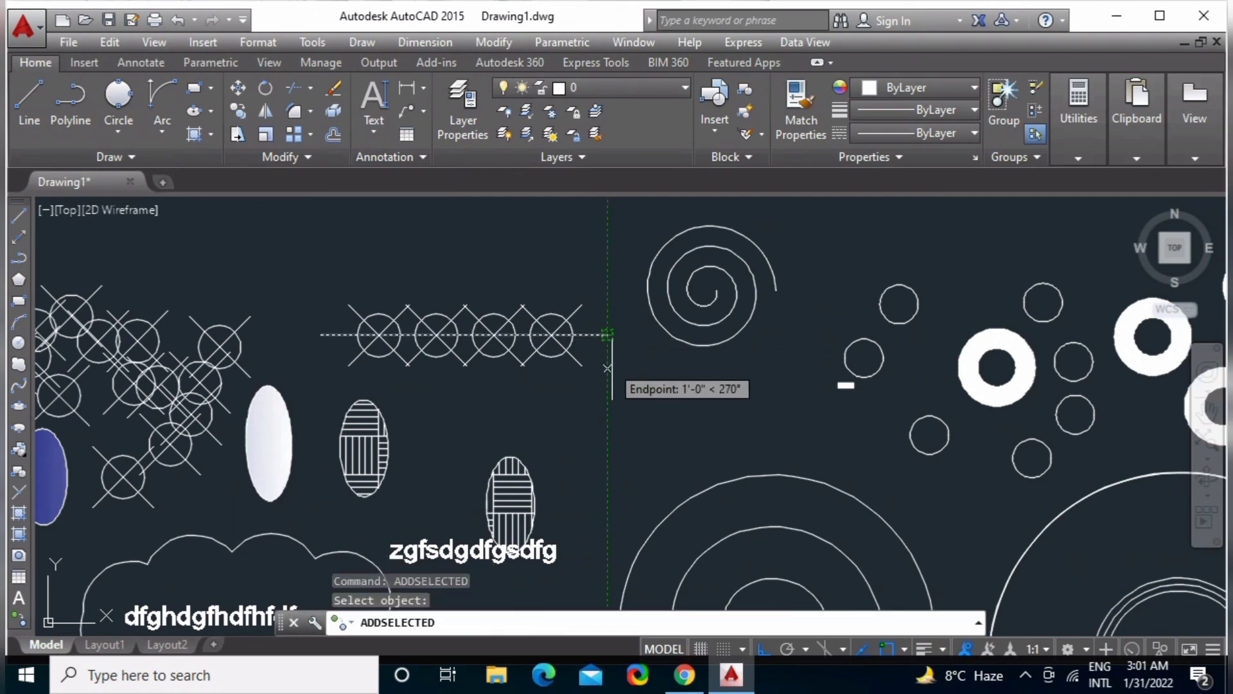
click(715, 417)
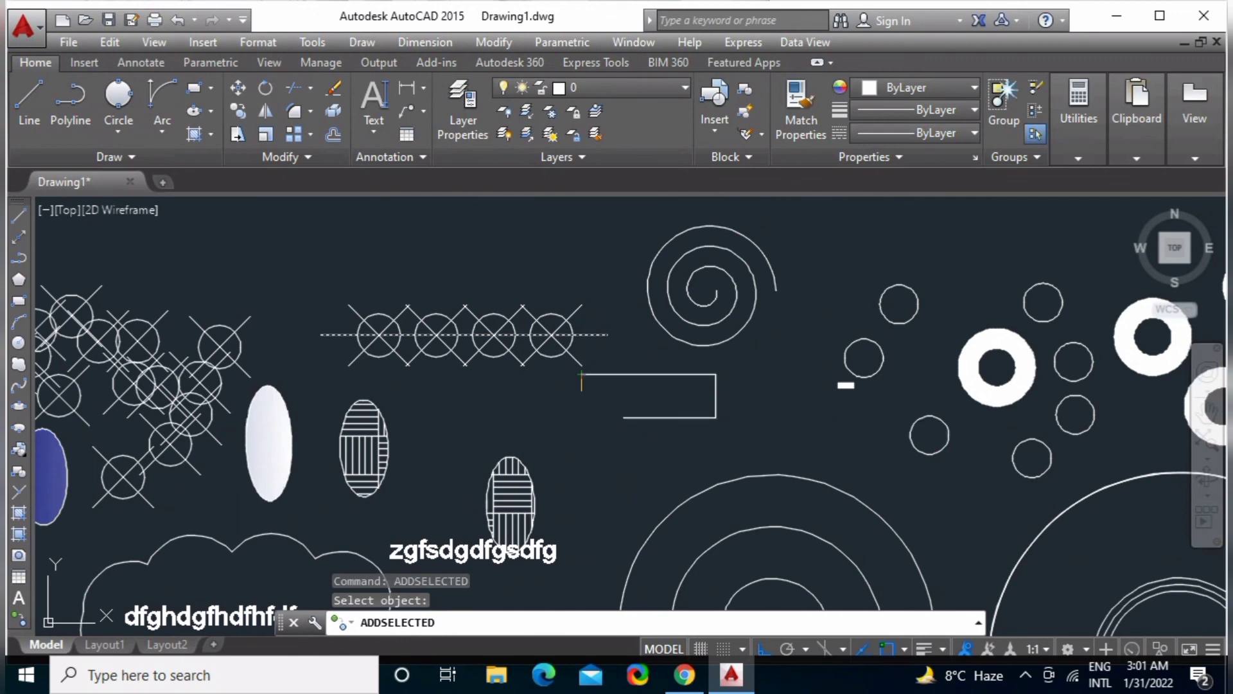
key(Escape)
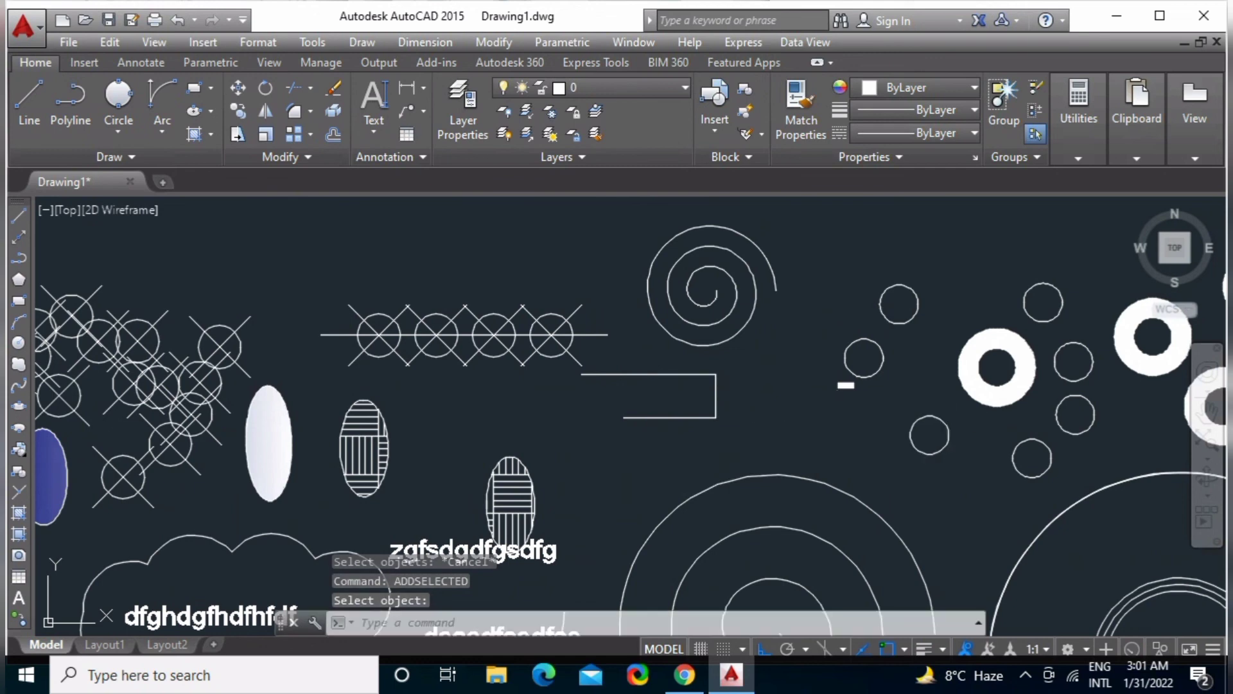
Add a short vertical line among the small circles, based on a small circle, and check it.
key(Return)
click(931, 416)
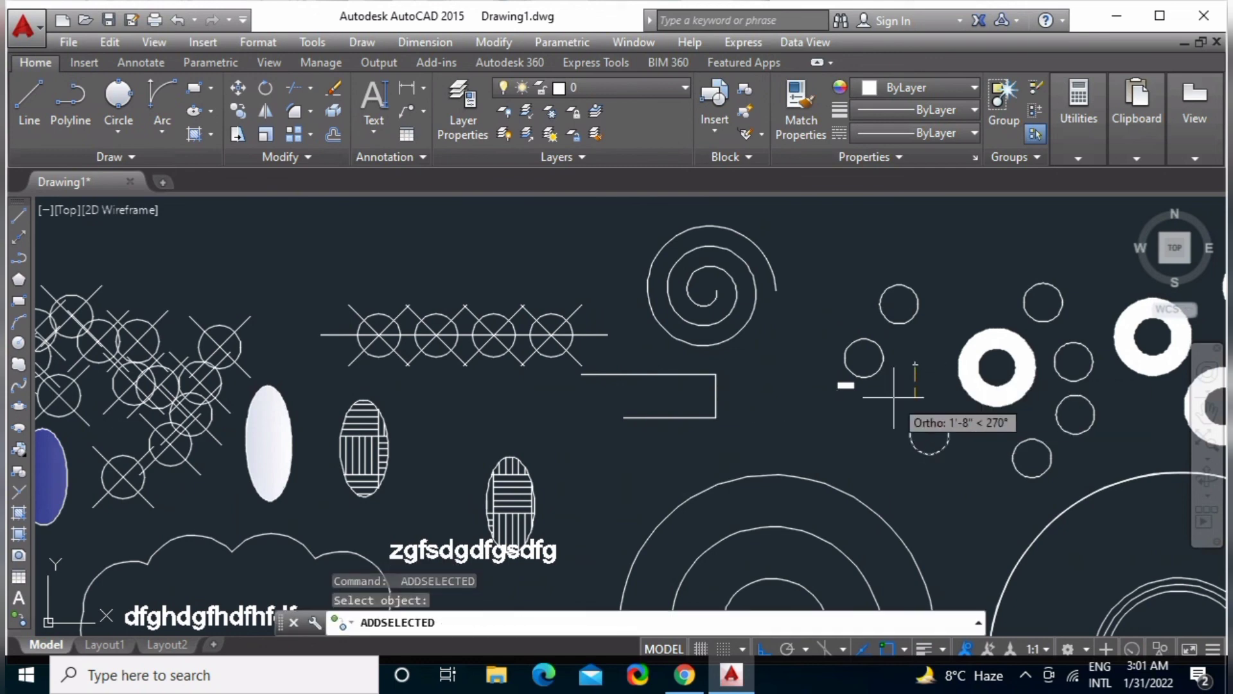
click(938, 342)
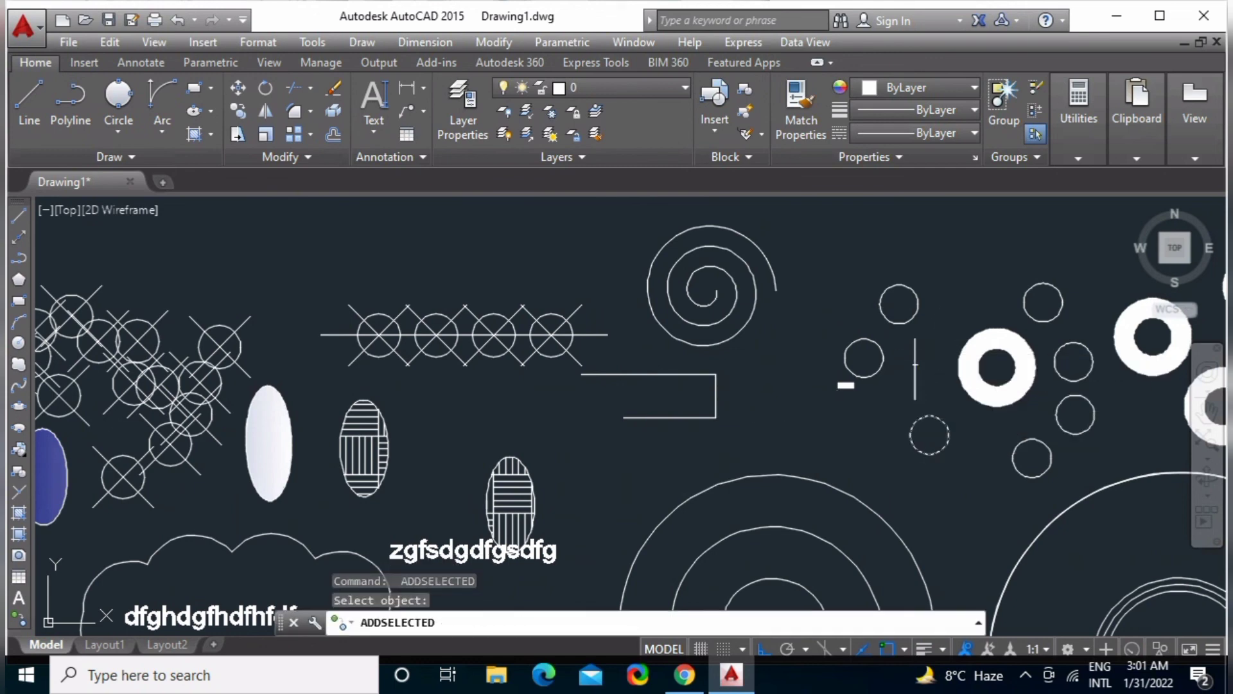
key(Return)
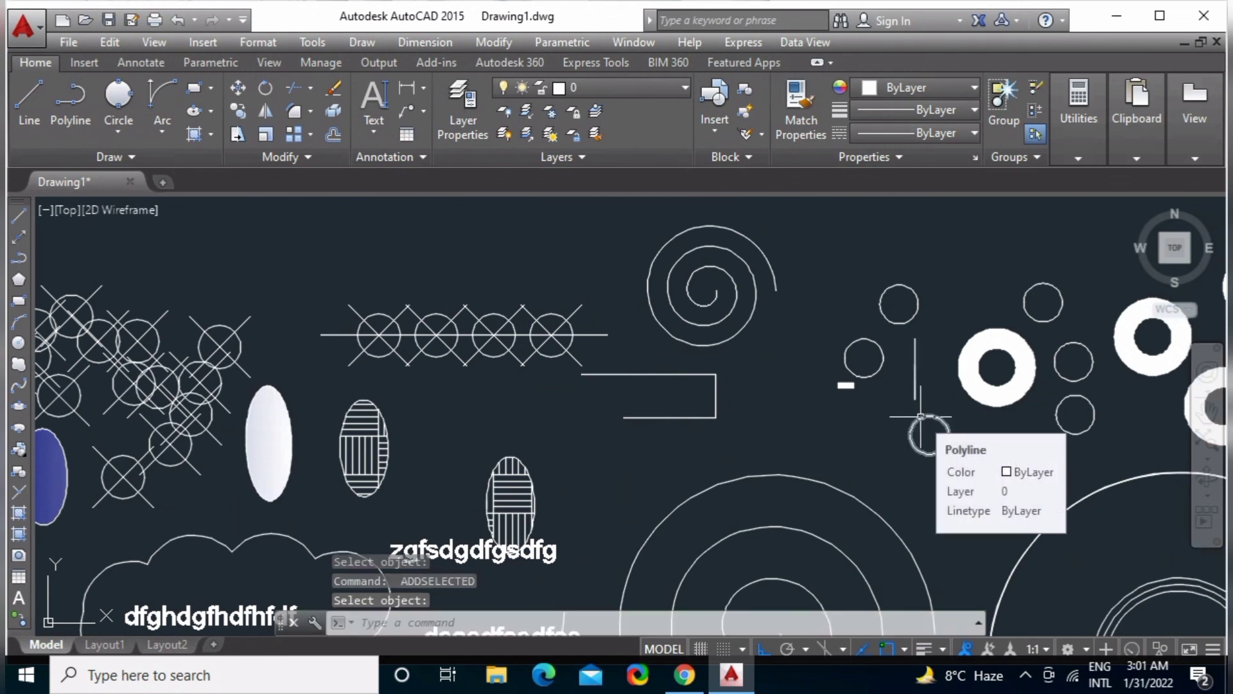
click(916, 364)
key(Escape)
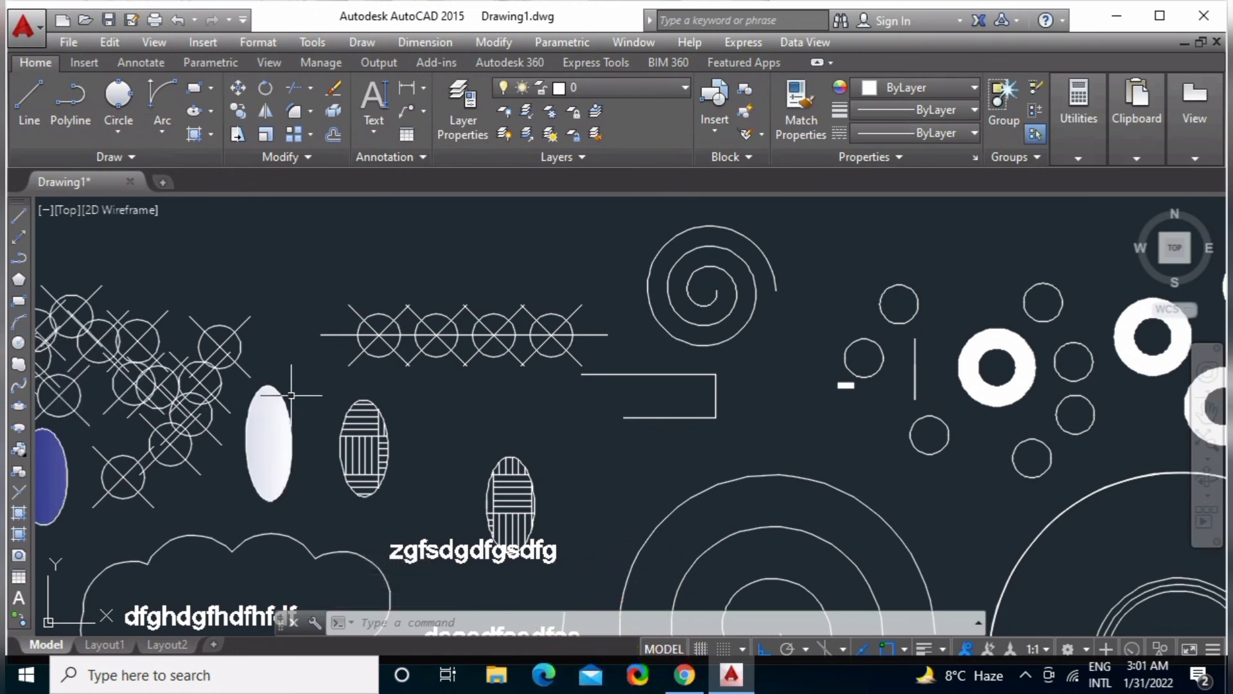
scroll(395, 389, down, 3)
scroll(578, 426, down, 2)
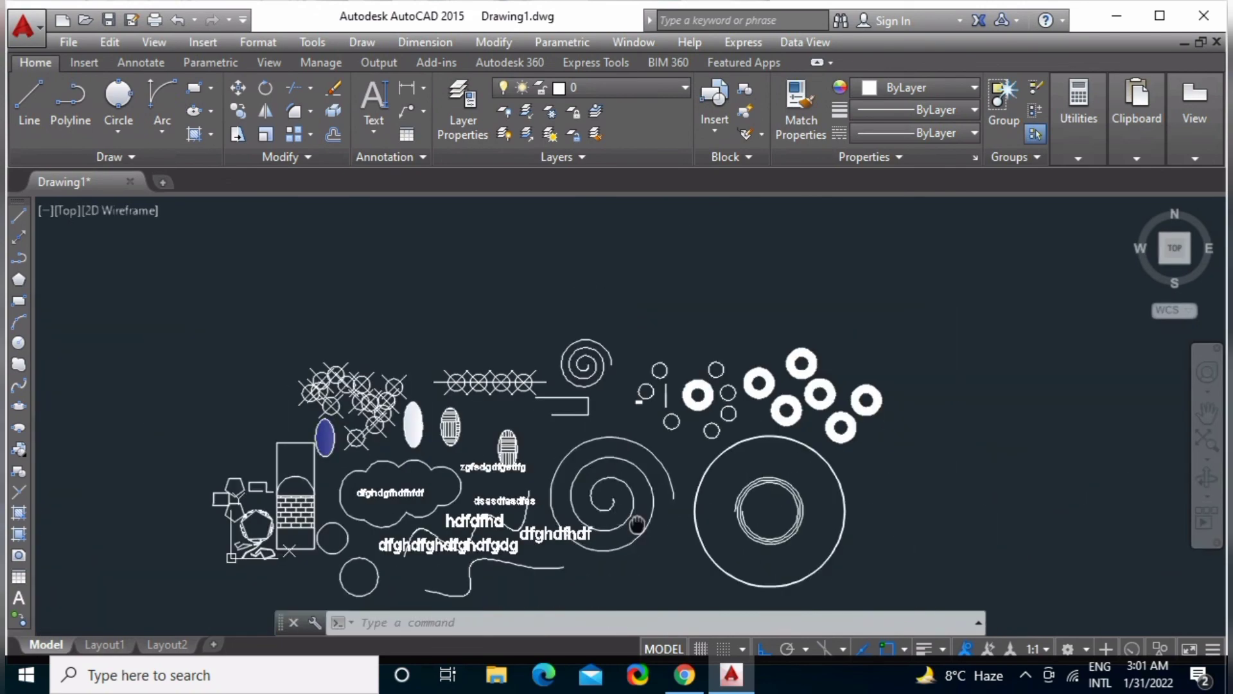